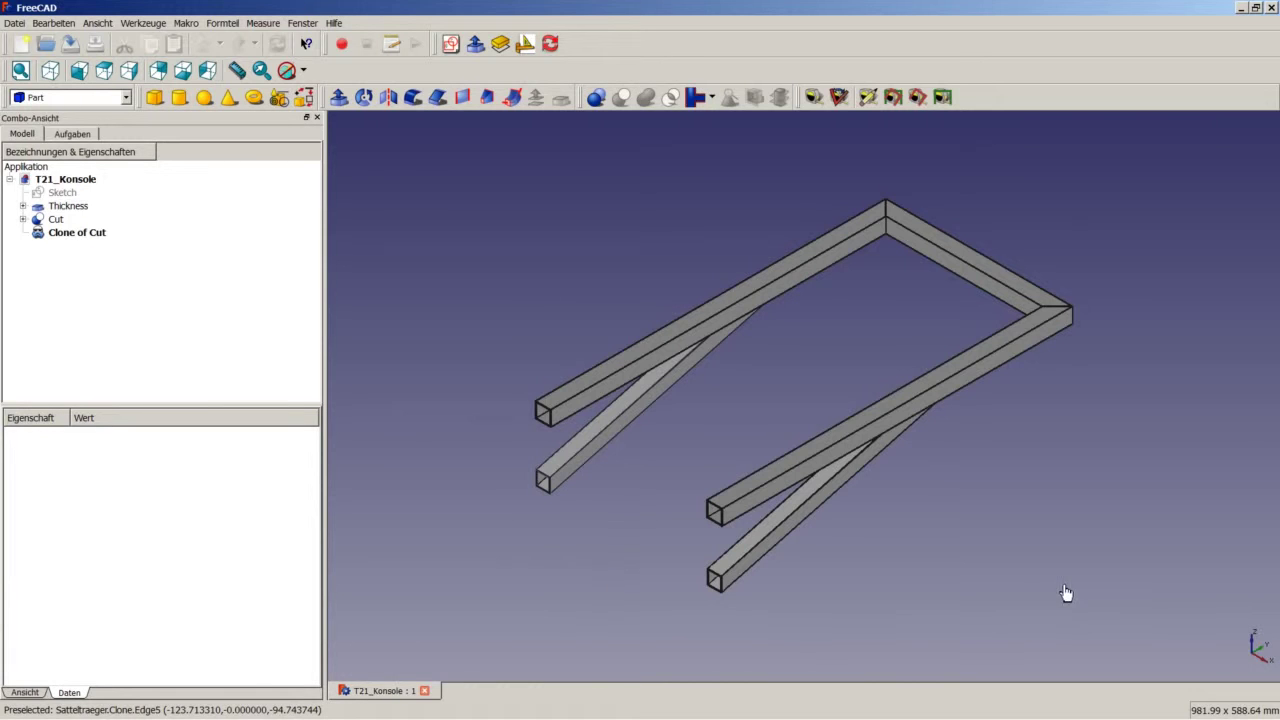
Check FreeCAD's version information from the Help menu, then dismiss it
left_click(334, 22)
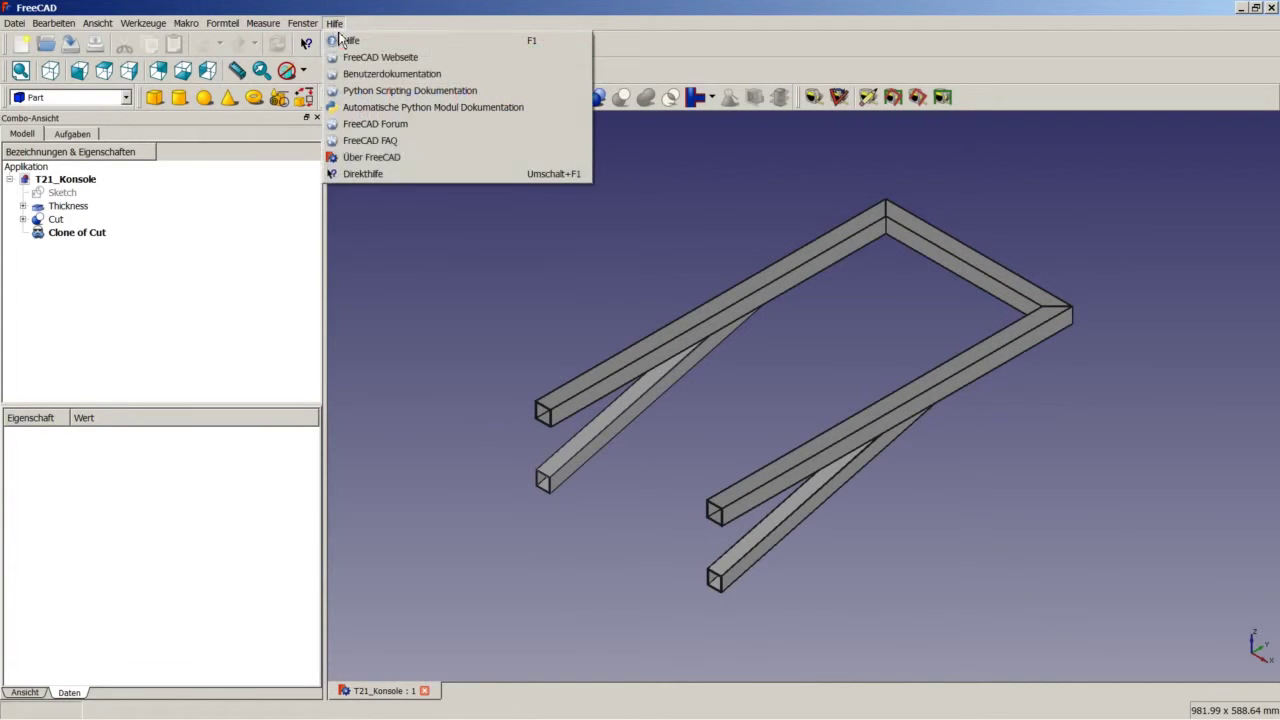
left_click(400, 156)
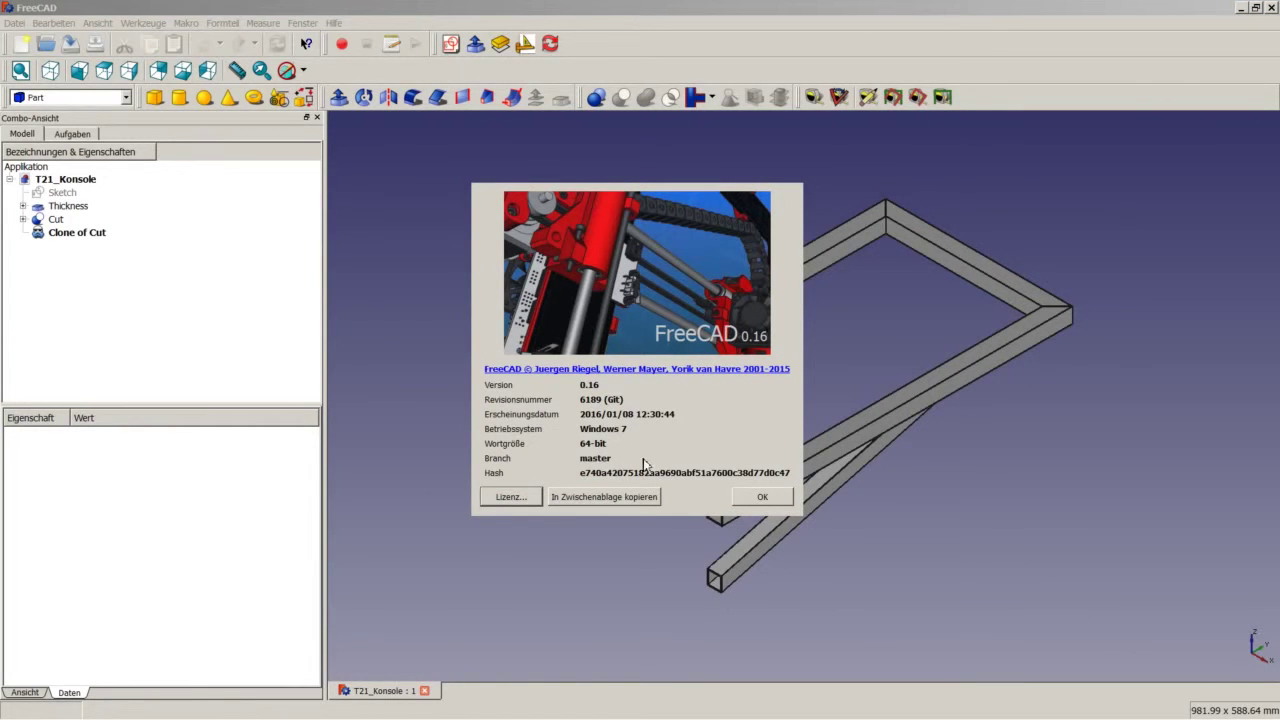
left_click(761, 498)
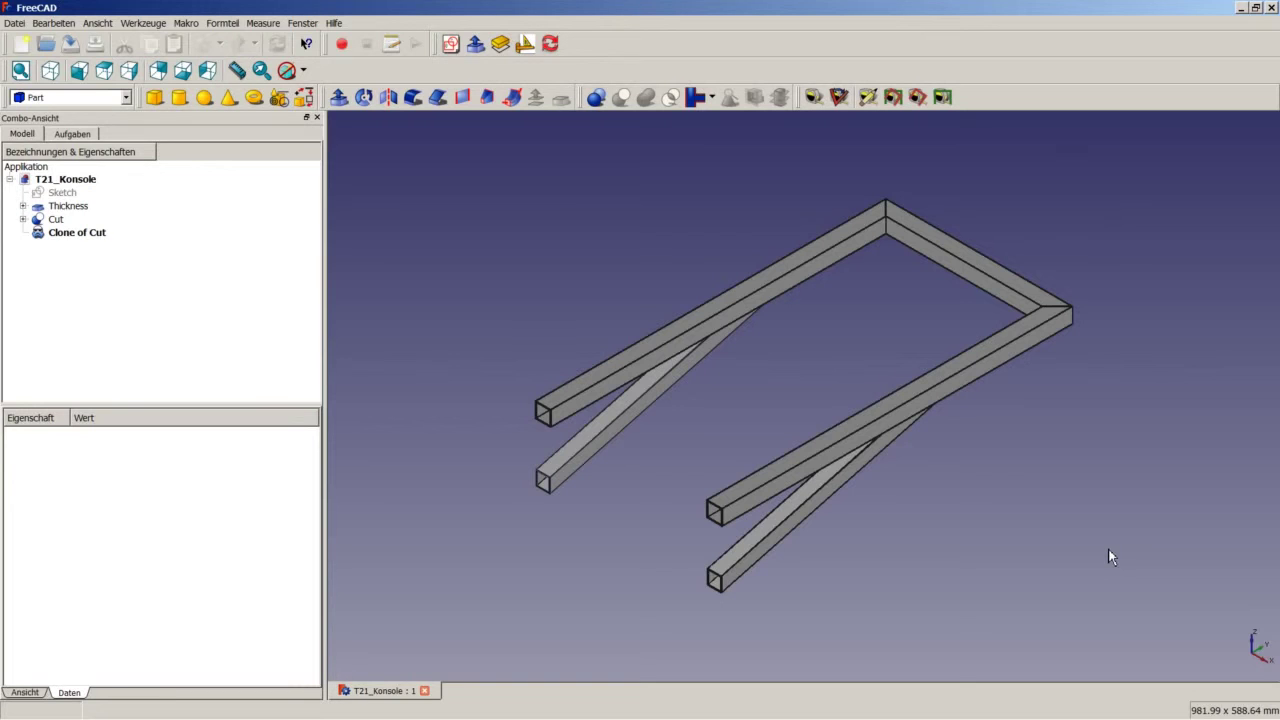
Browse the primitive types and close the Primitives panel without creating anything
left_click(280, 100)
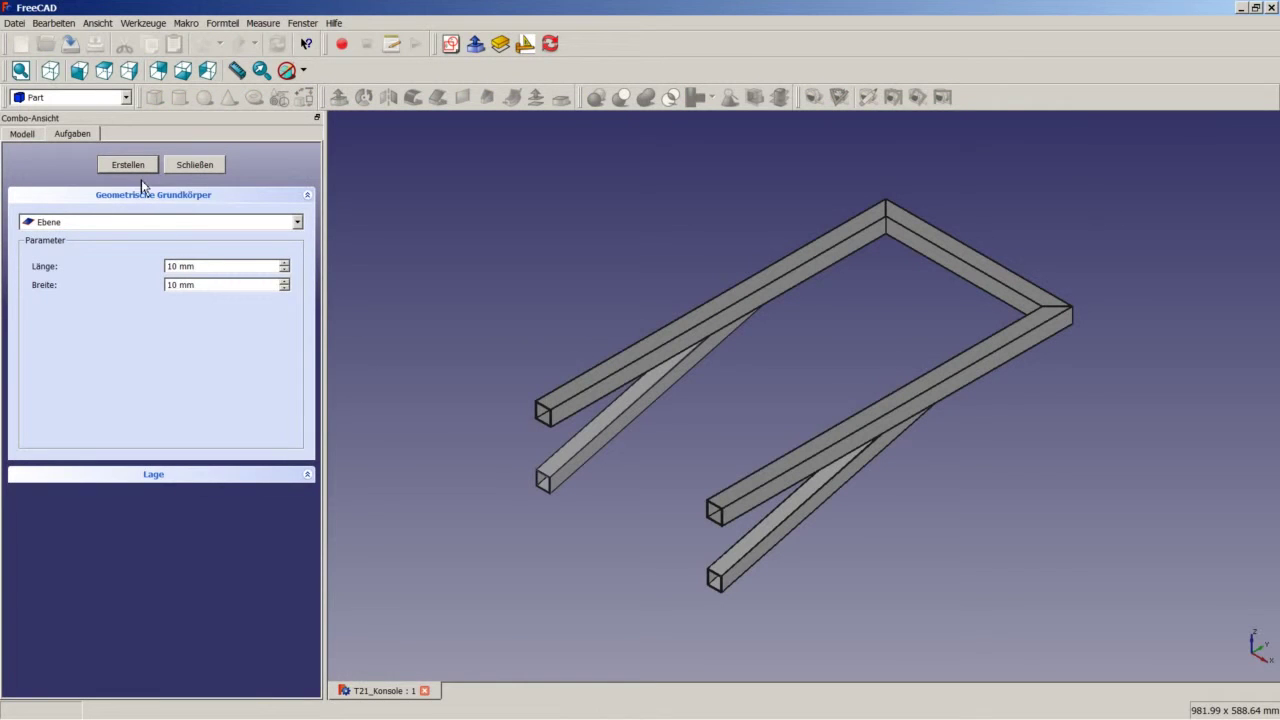
left_click(111, 224)
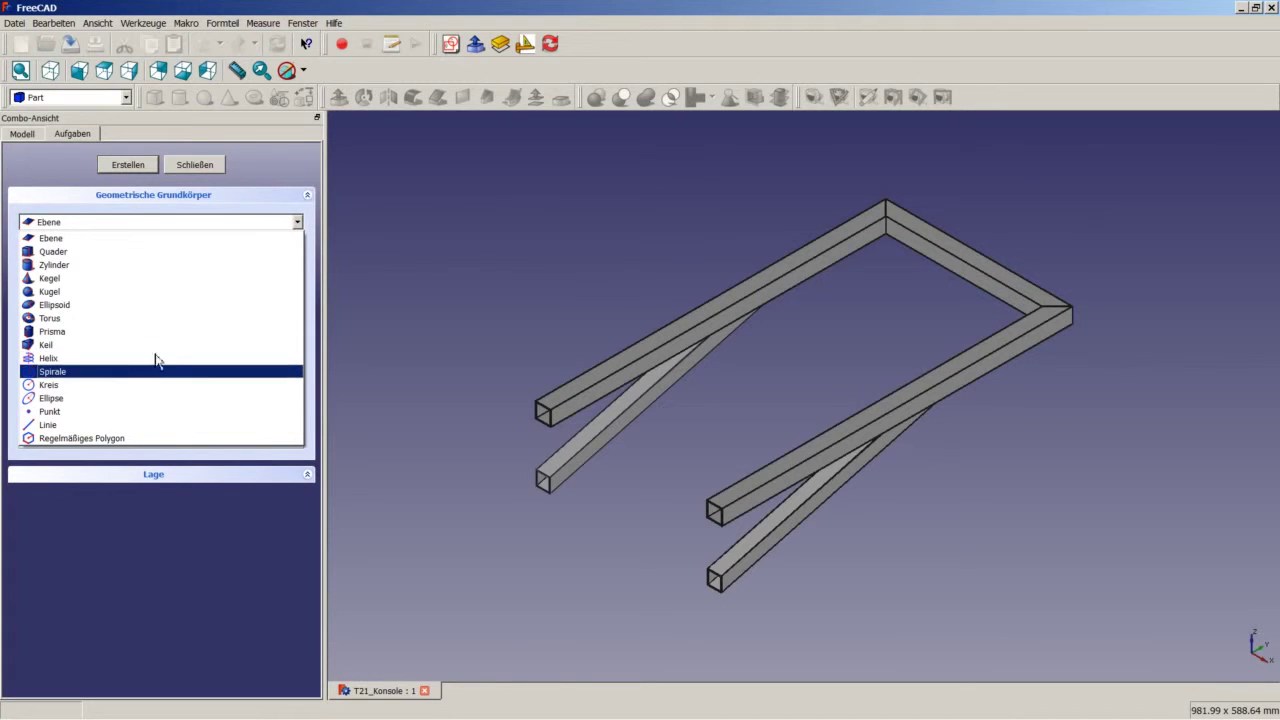
left_click(207, 168)
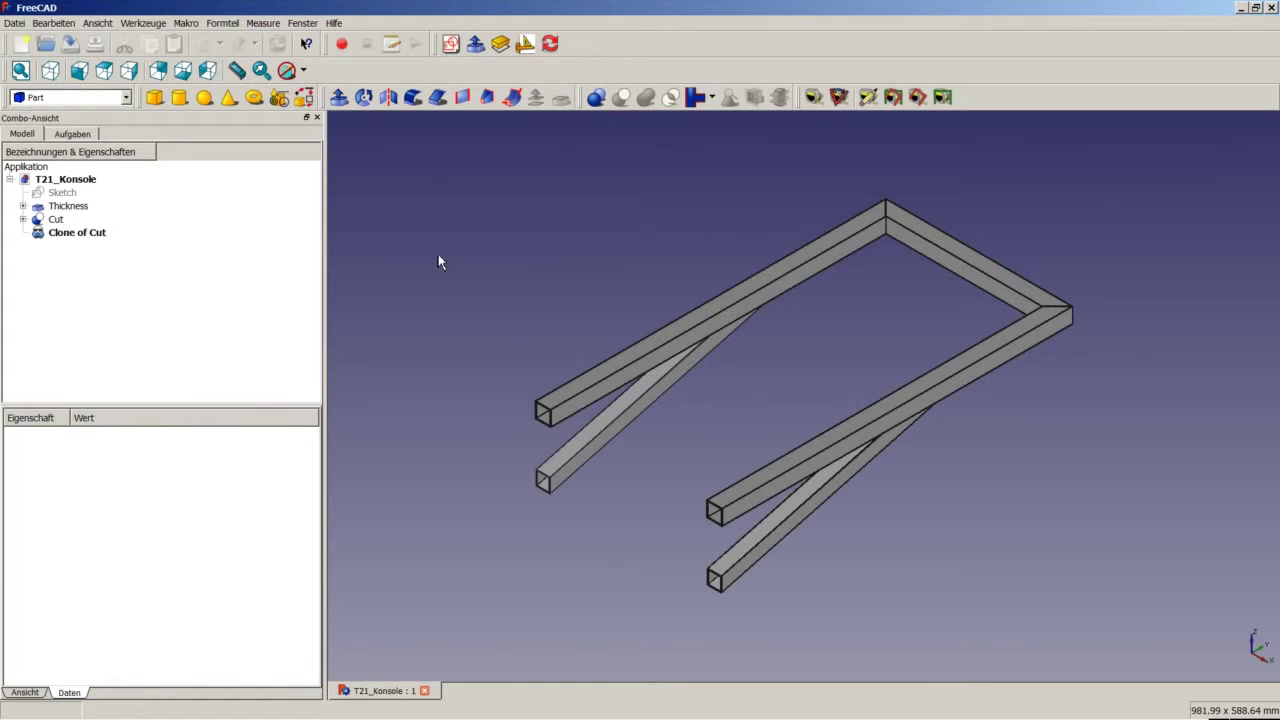
Create a new document with a 10 mm cube in isometric view and select its front face
left_click(22, 45)
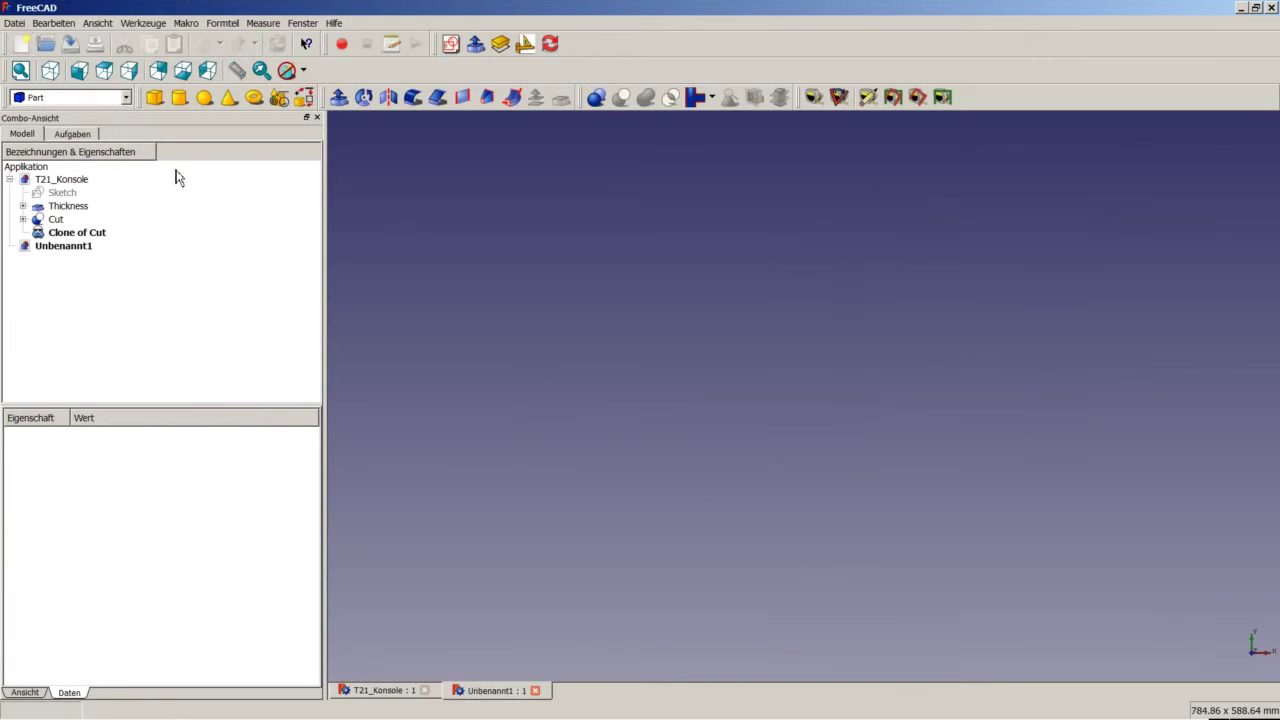
left_click(155, 97)
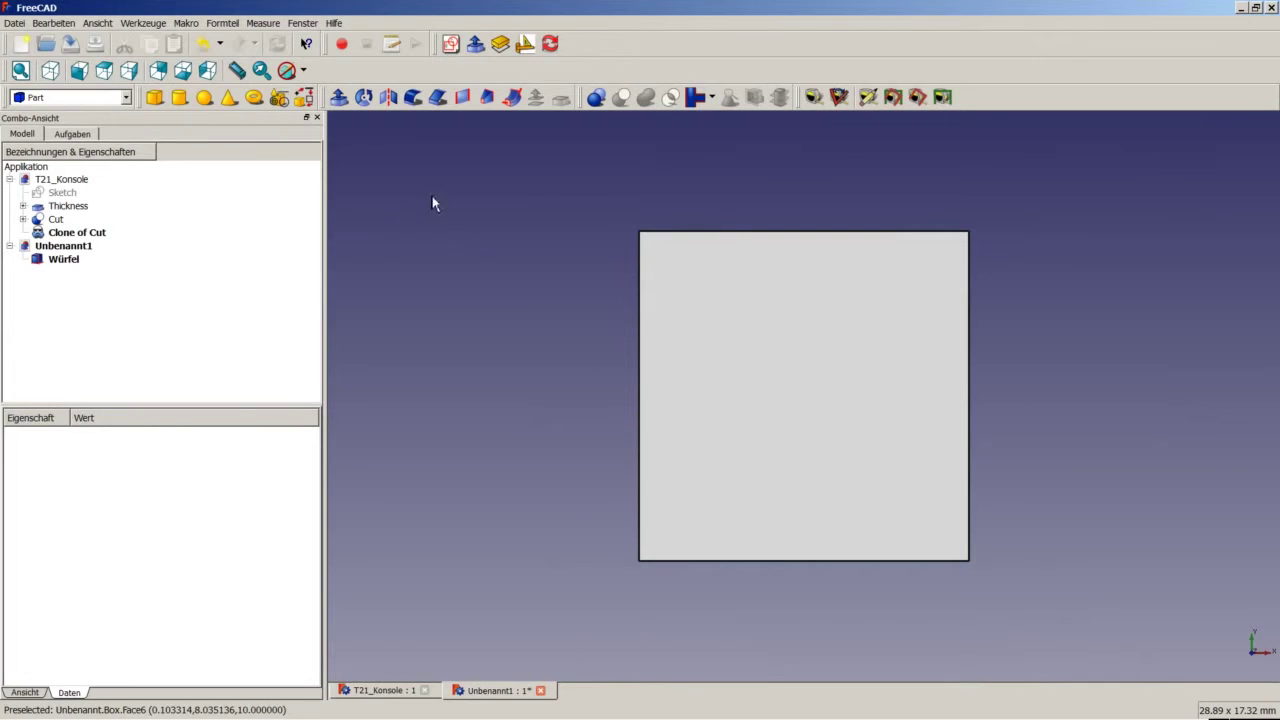
key("0")
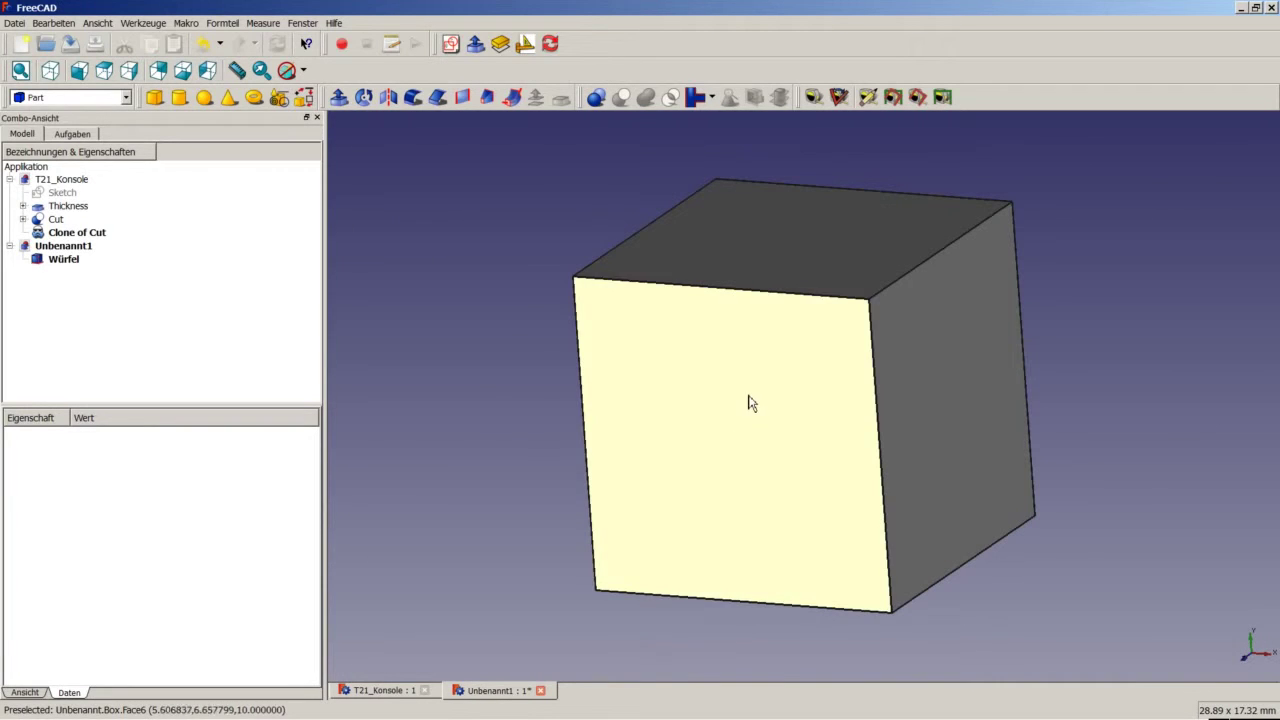
left_click(50, 70)
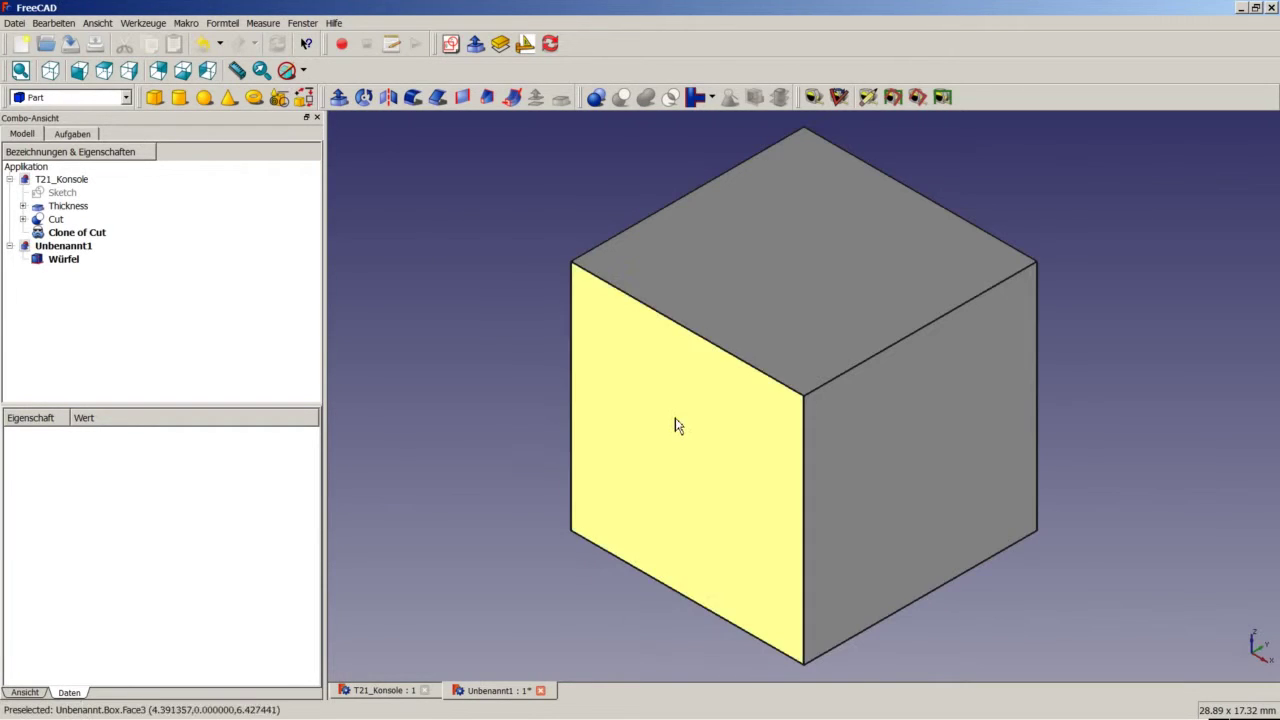
left_click(697, 449)
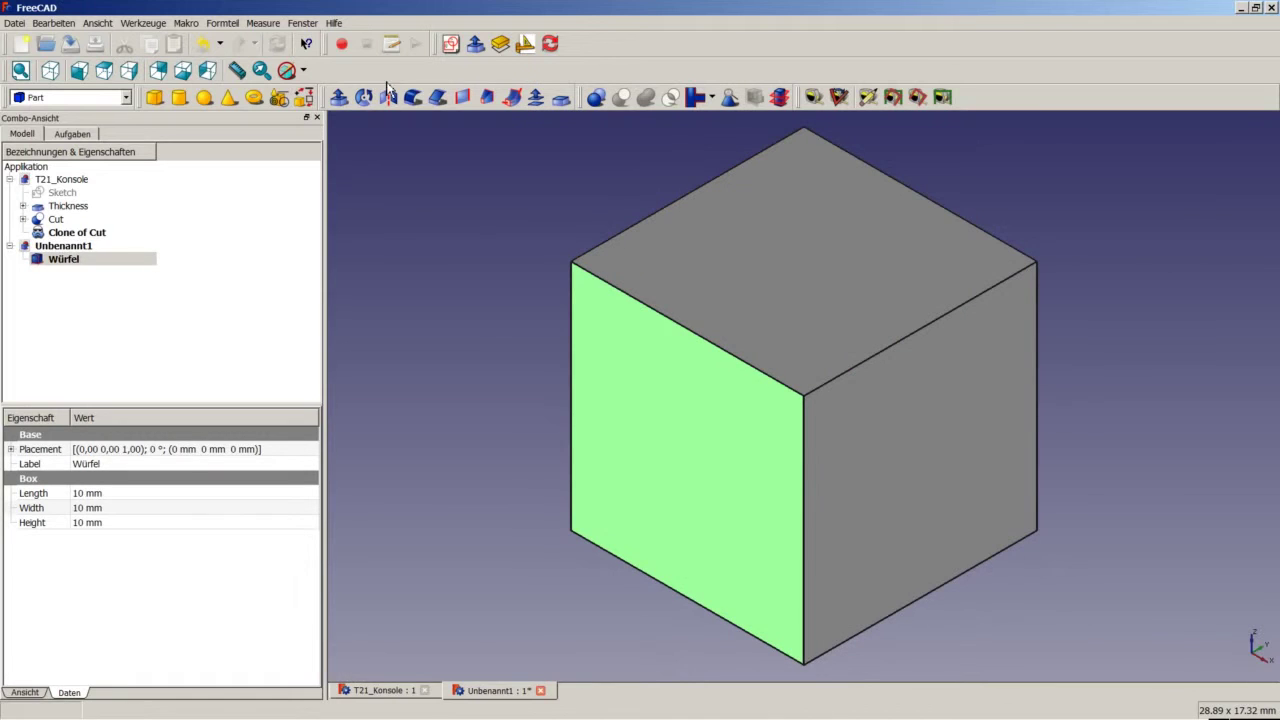
left_click(125, 97)
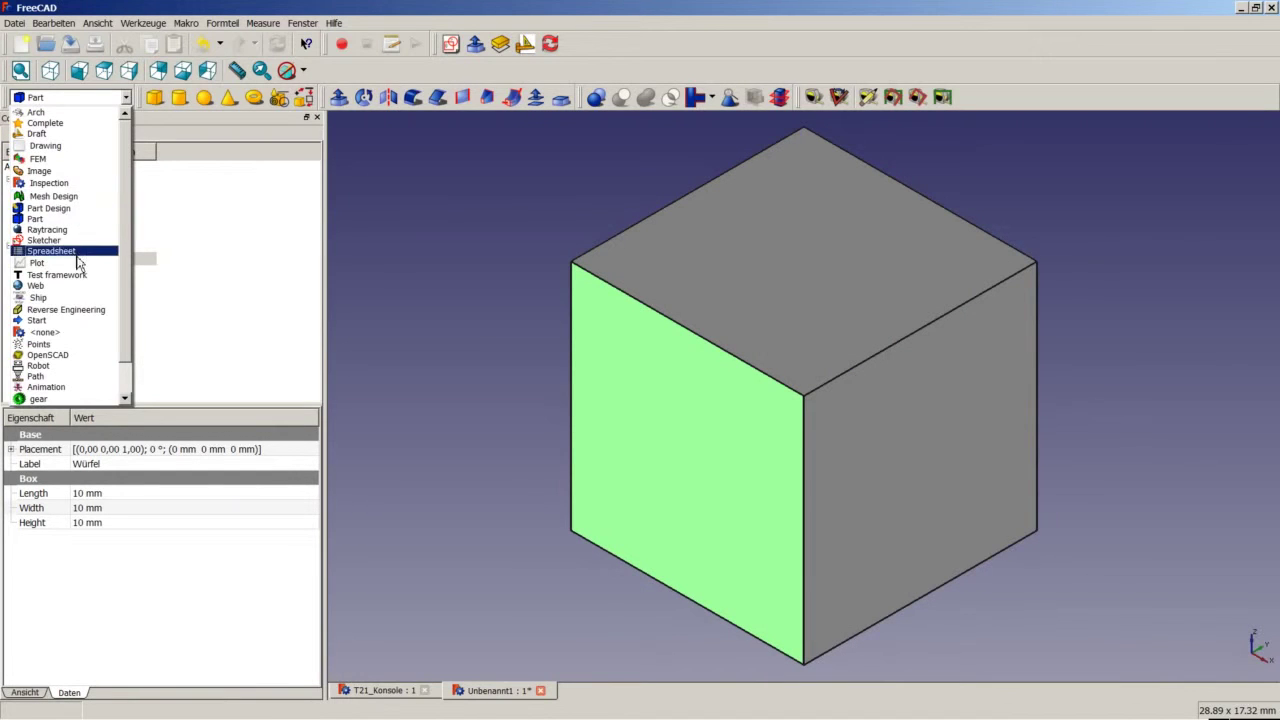
In Sketcher, create a sketch on the cube's face containing one small circle, then close it
left_click(74, 244)
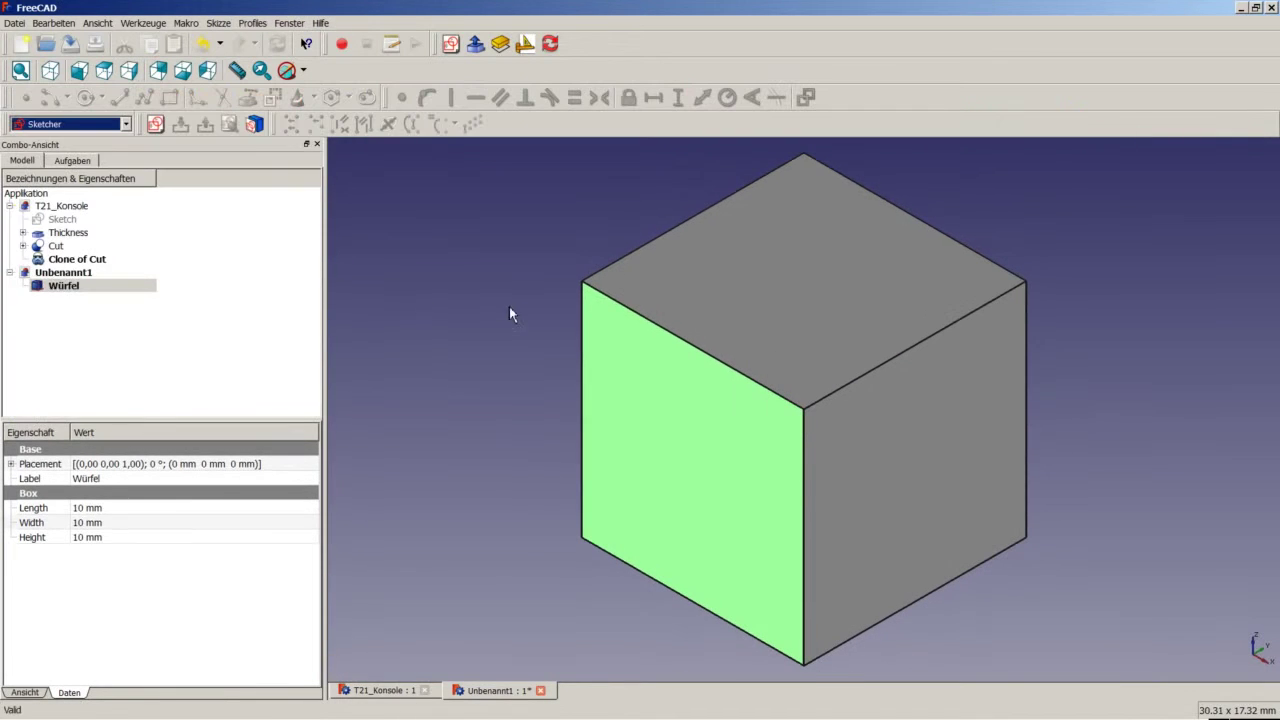
left_click(156, 125)
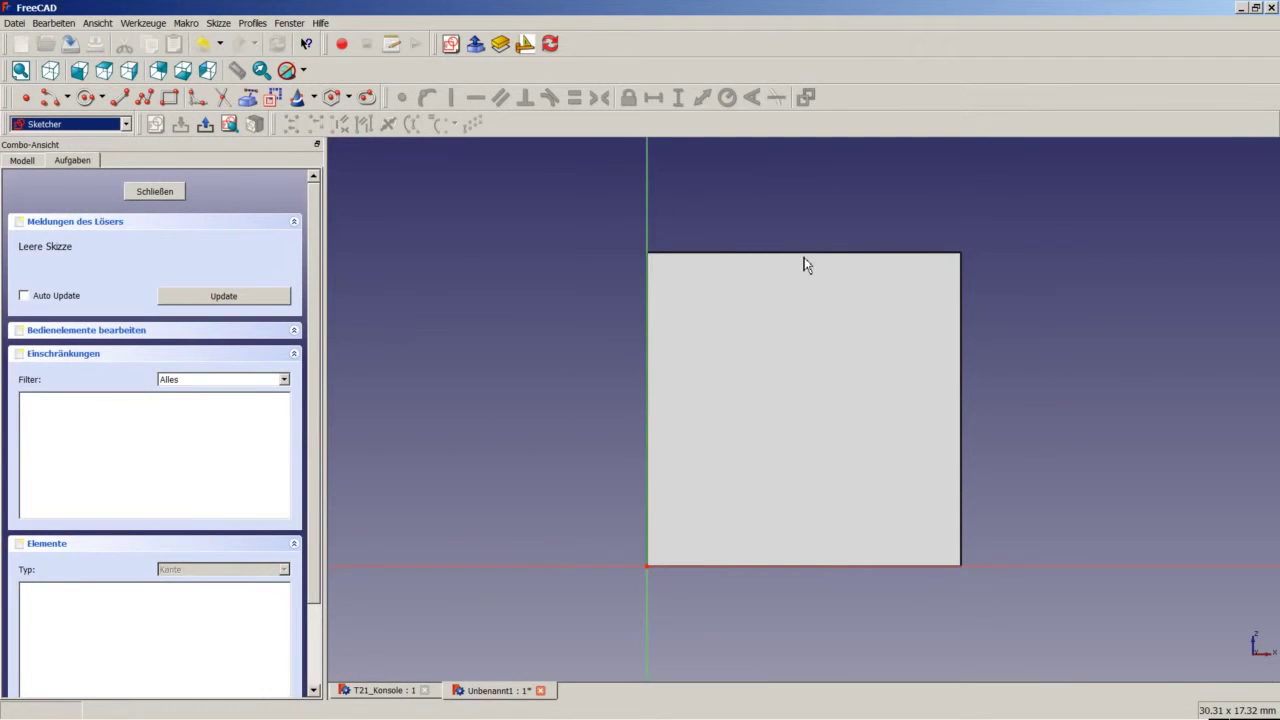
left_click(108, 100)
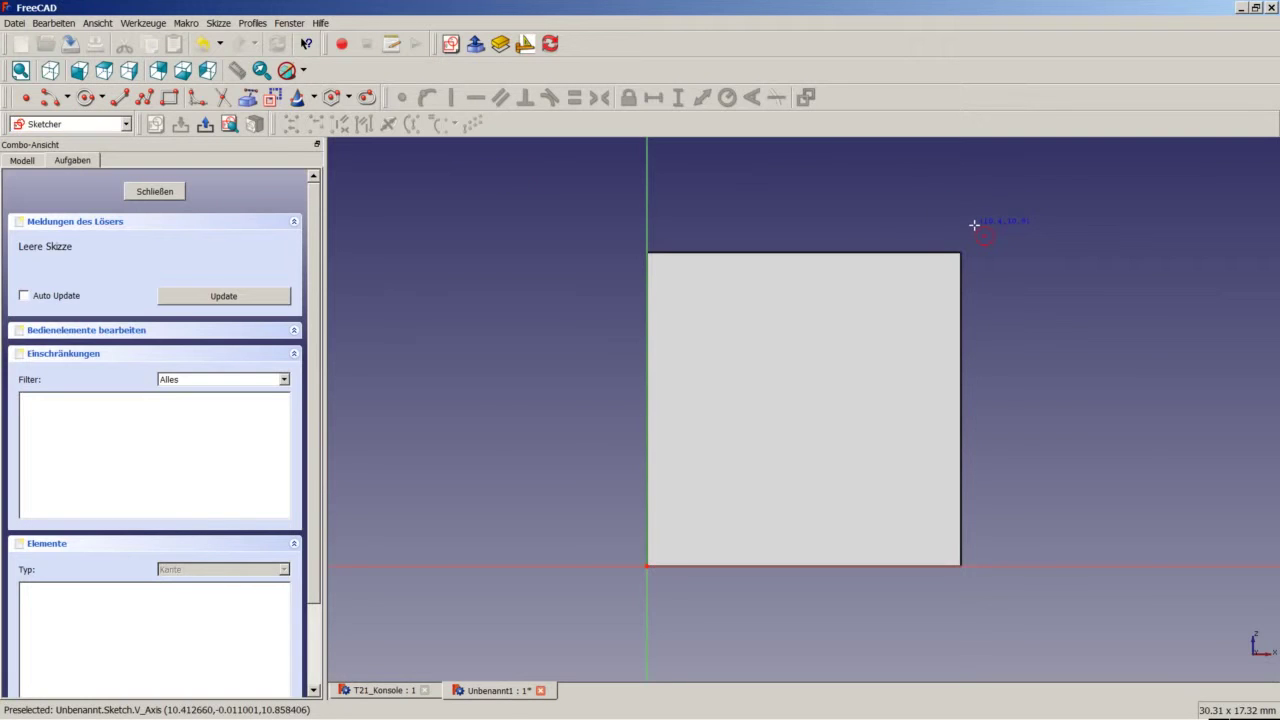
left_click(991, 228)
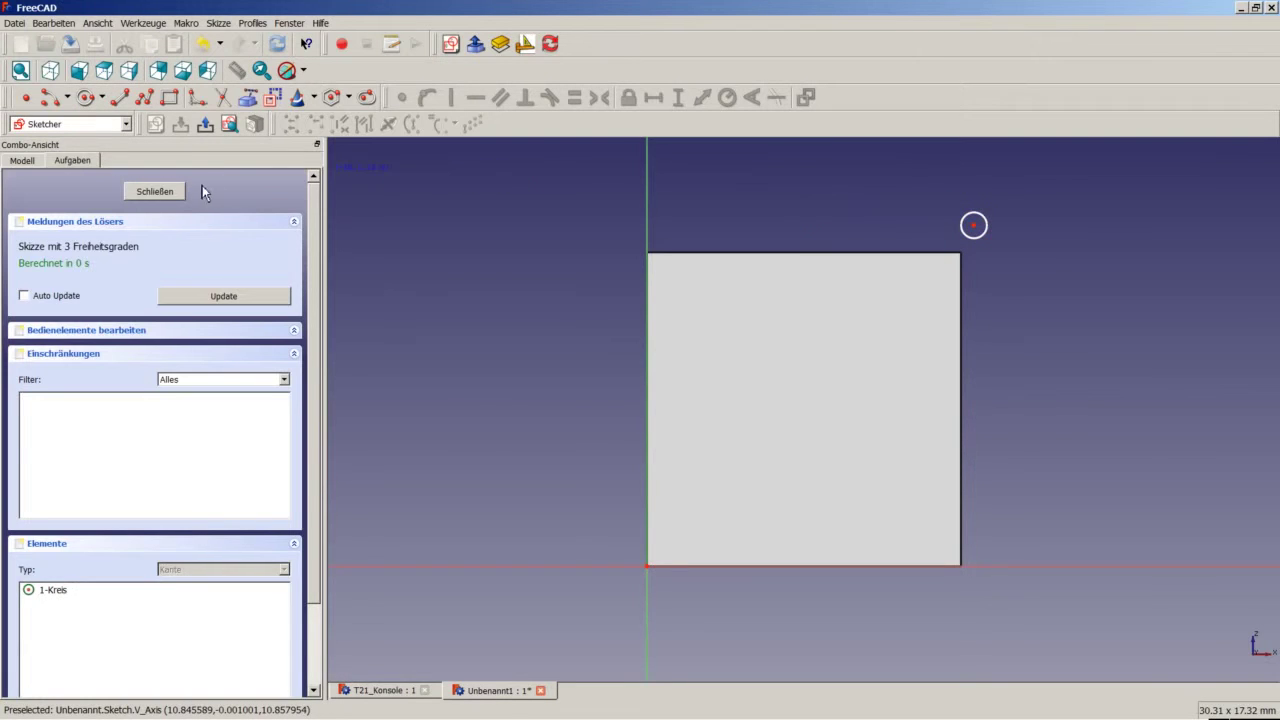
left_click(155, 192)
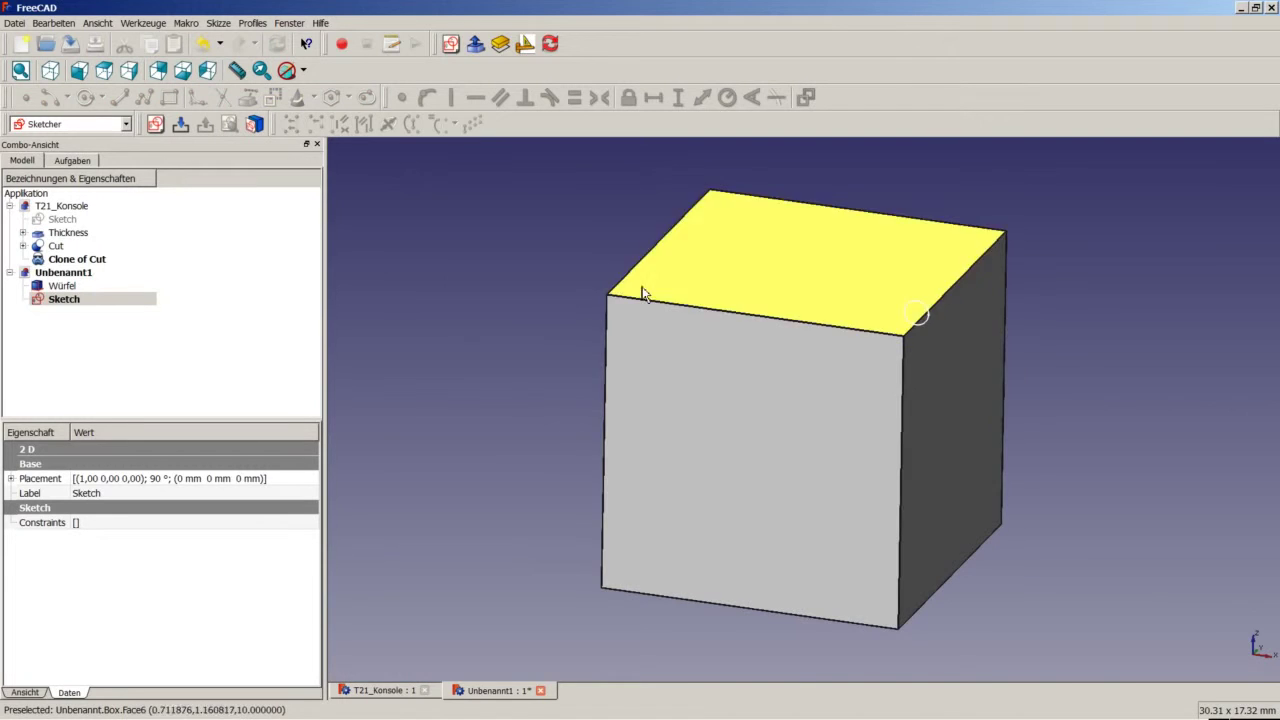
Clear the selection and return to the Part workbench
left_click(434, 264)
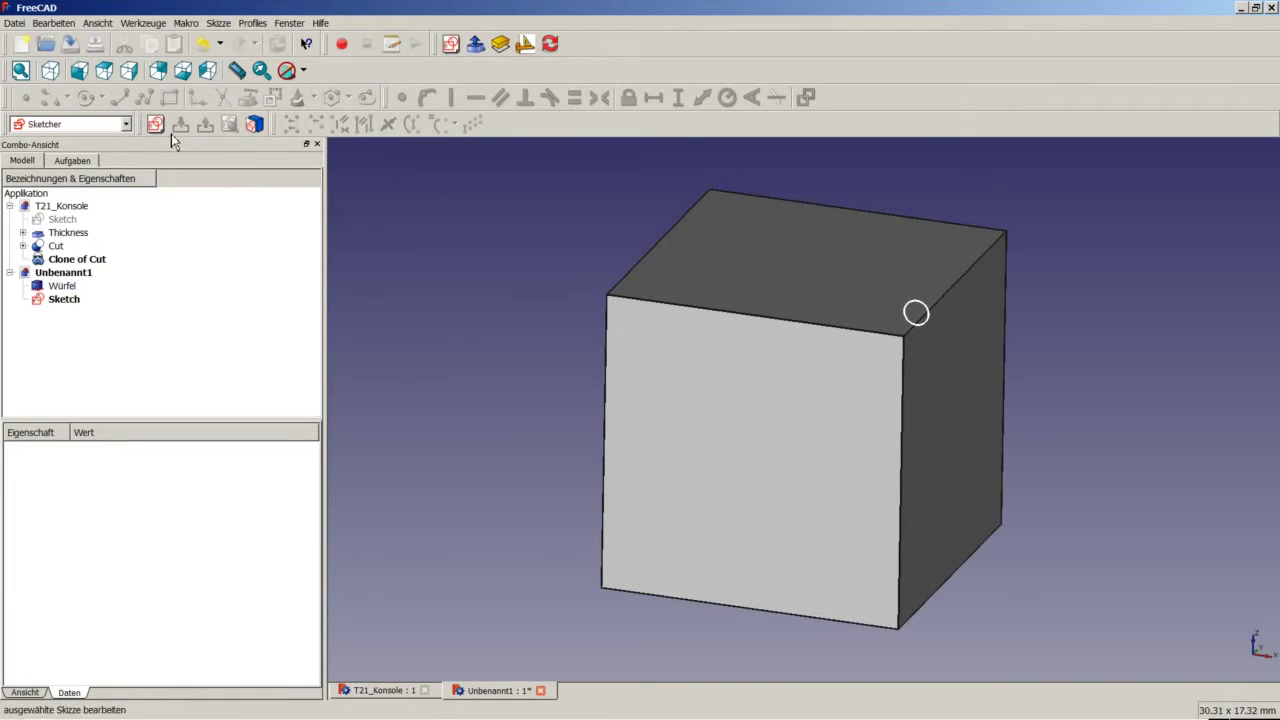
left_click(124, 124)
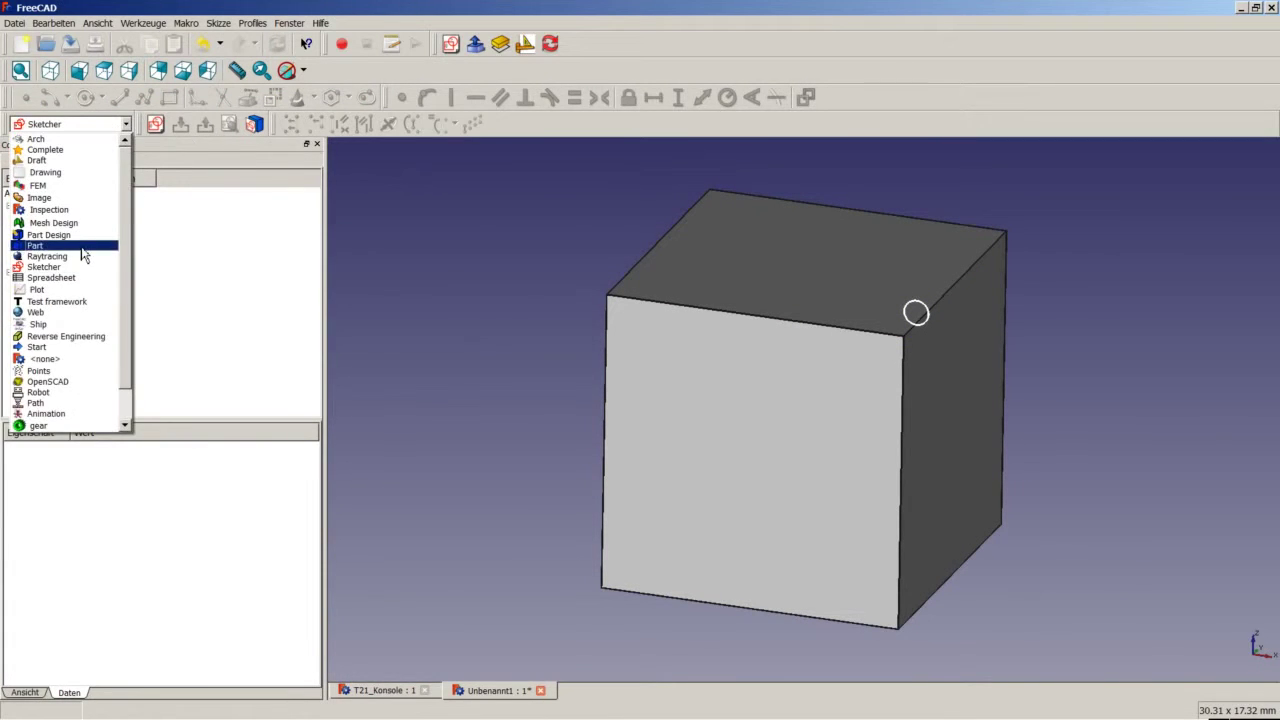
left_click(85, 245)
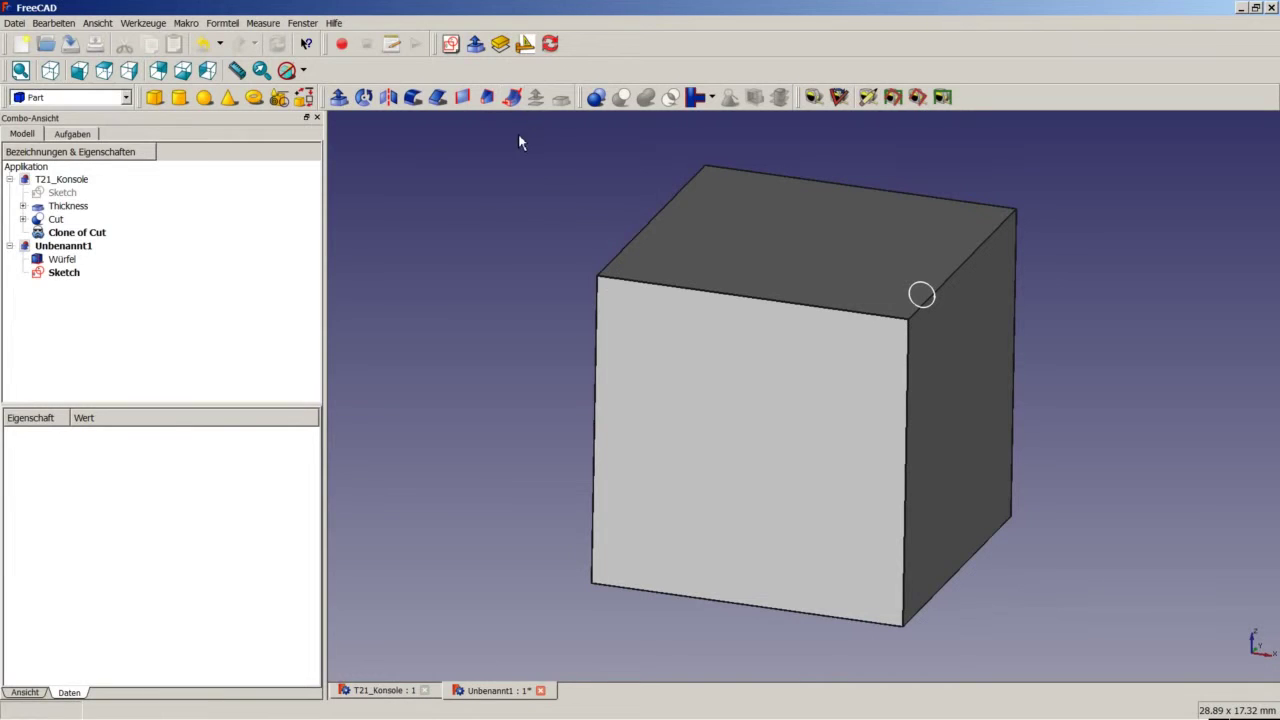
Start a Sweep and choose Sketch as the profile
left_click(512, 97)
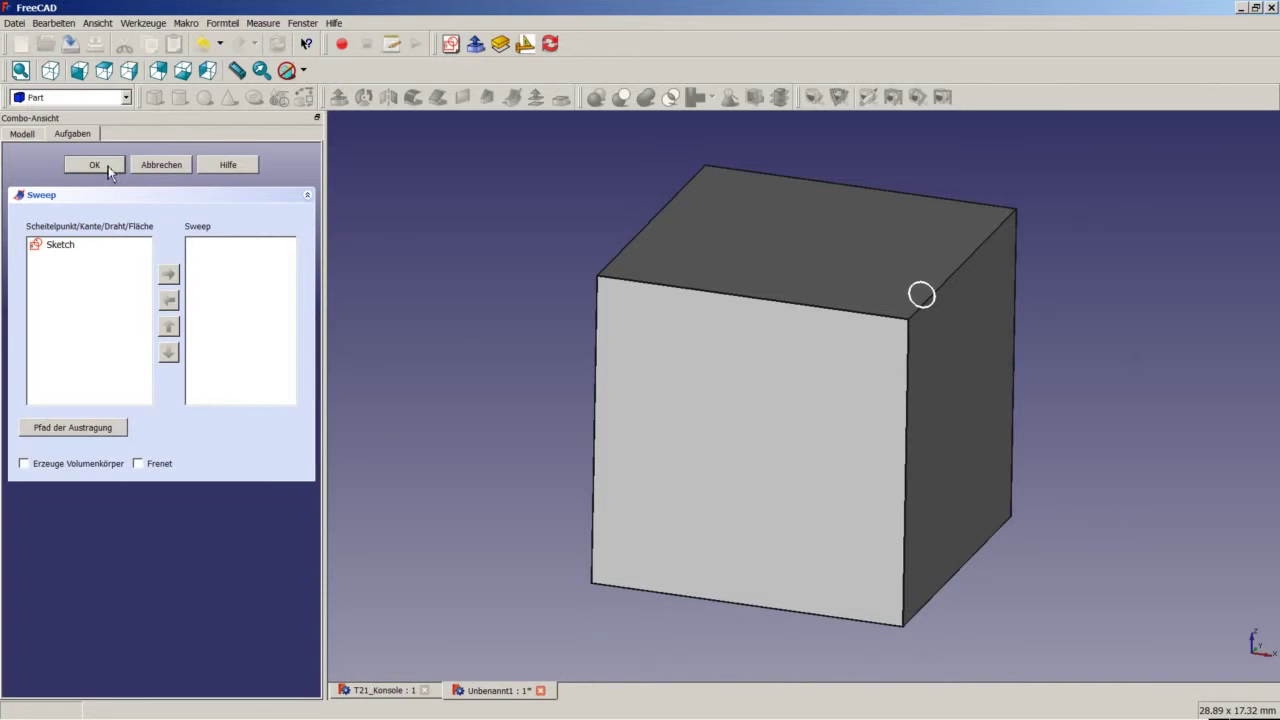
left_click(26, 136)
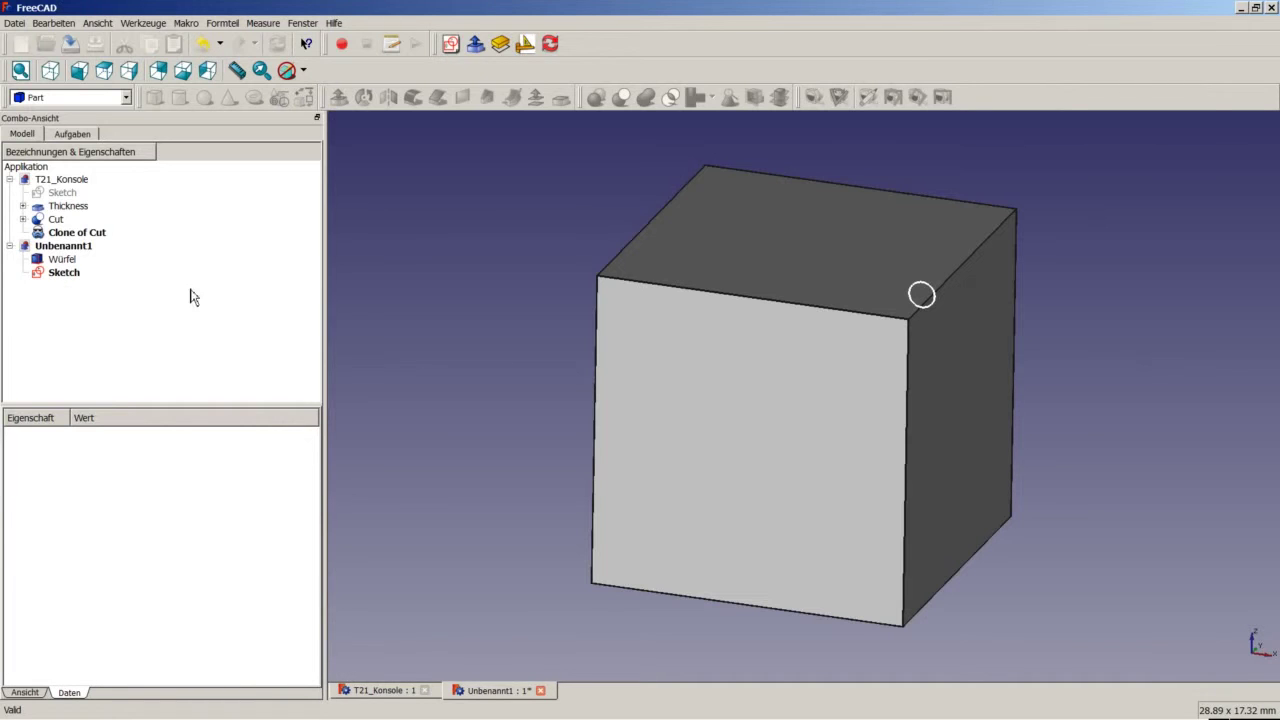
left_click(79, 135)
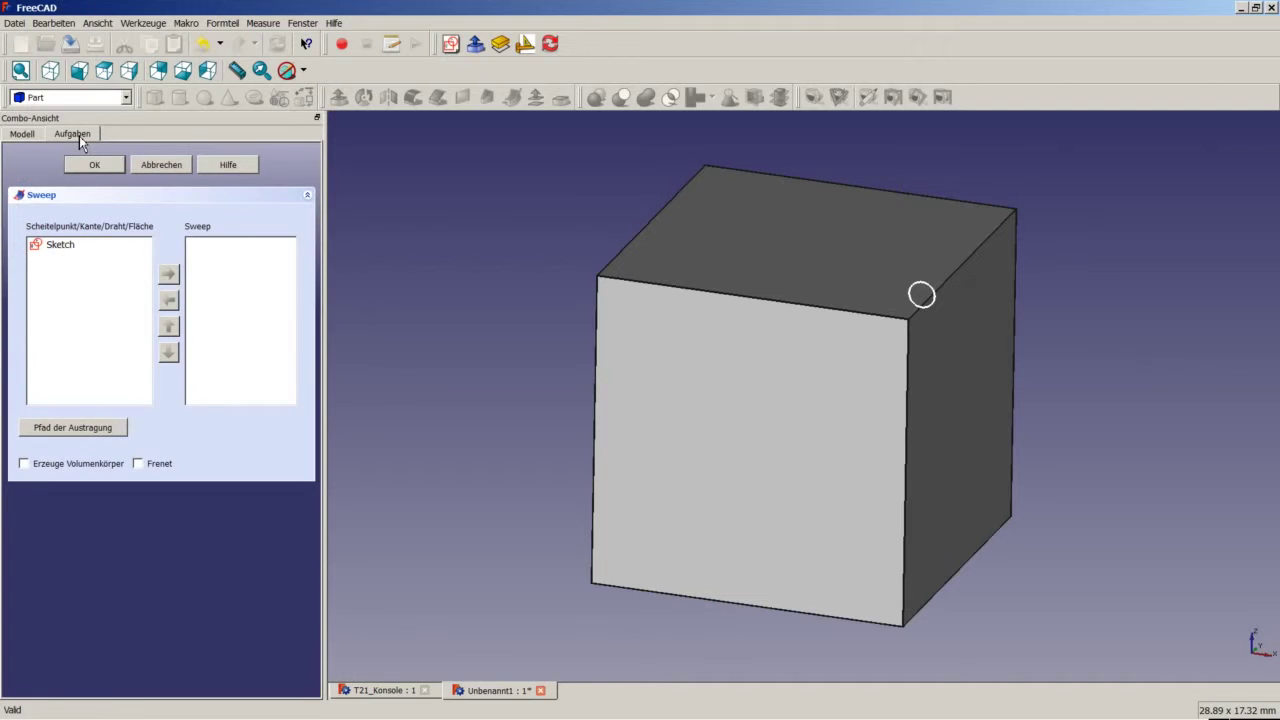
double_click(68, 247)
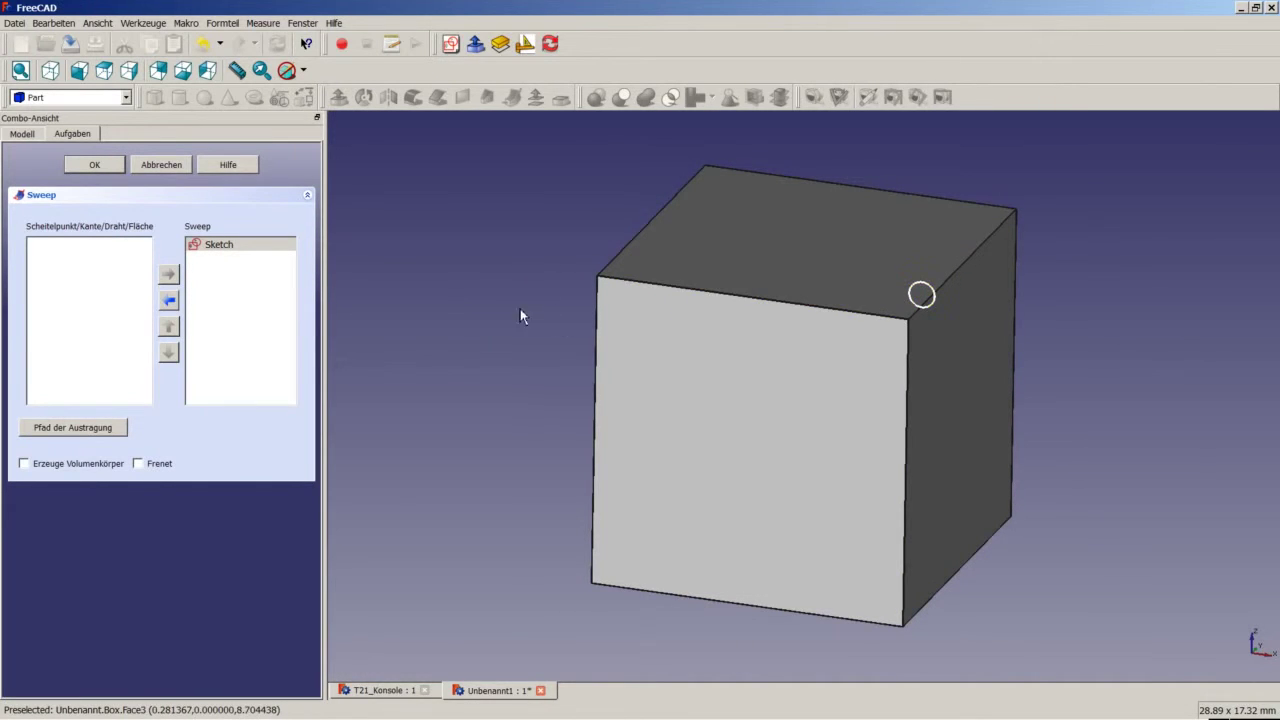
Pick four of the cube's top edges as the sweep path, enable solid output, and confirm
left_click(101, 428)
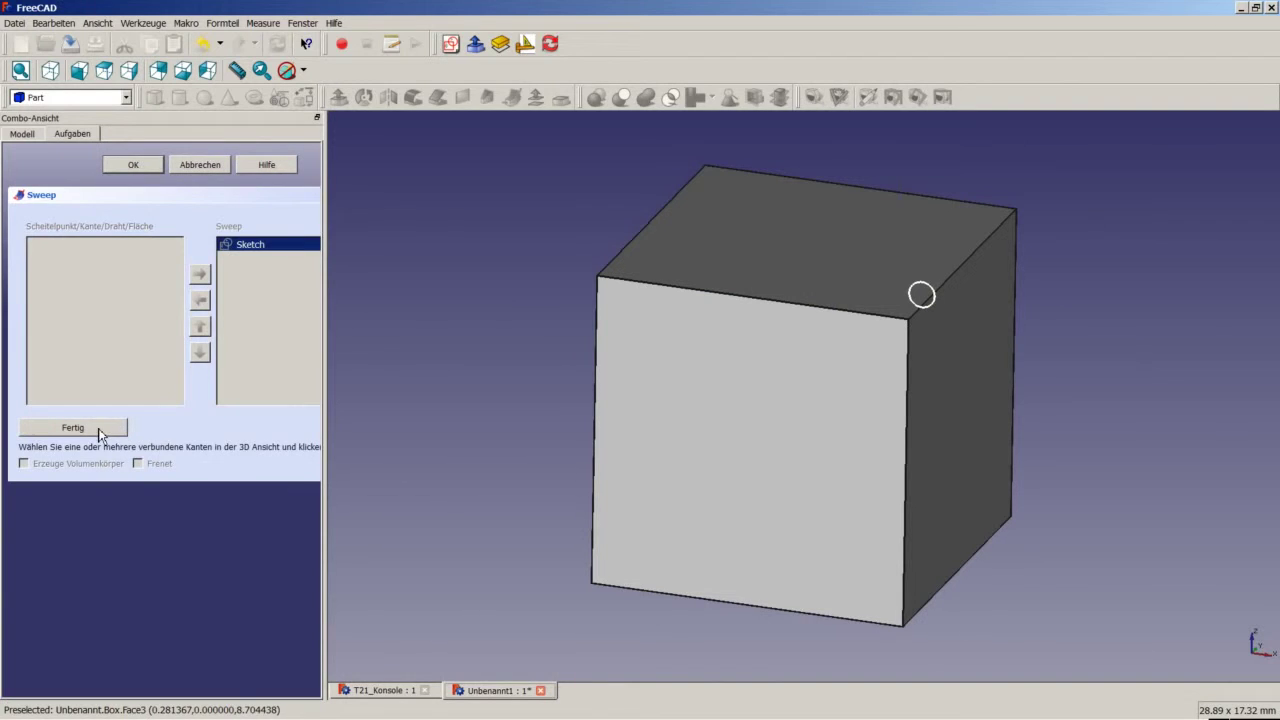
middle_click_drag(1038, 447, 1023, 443)
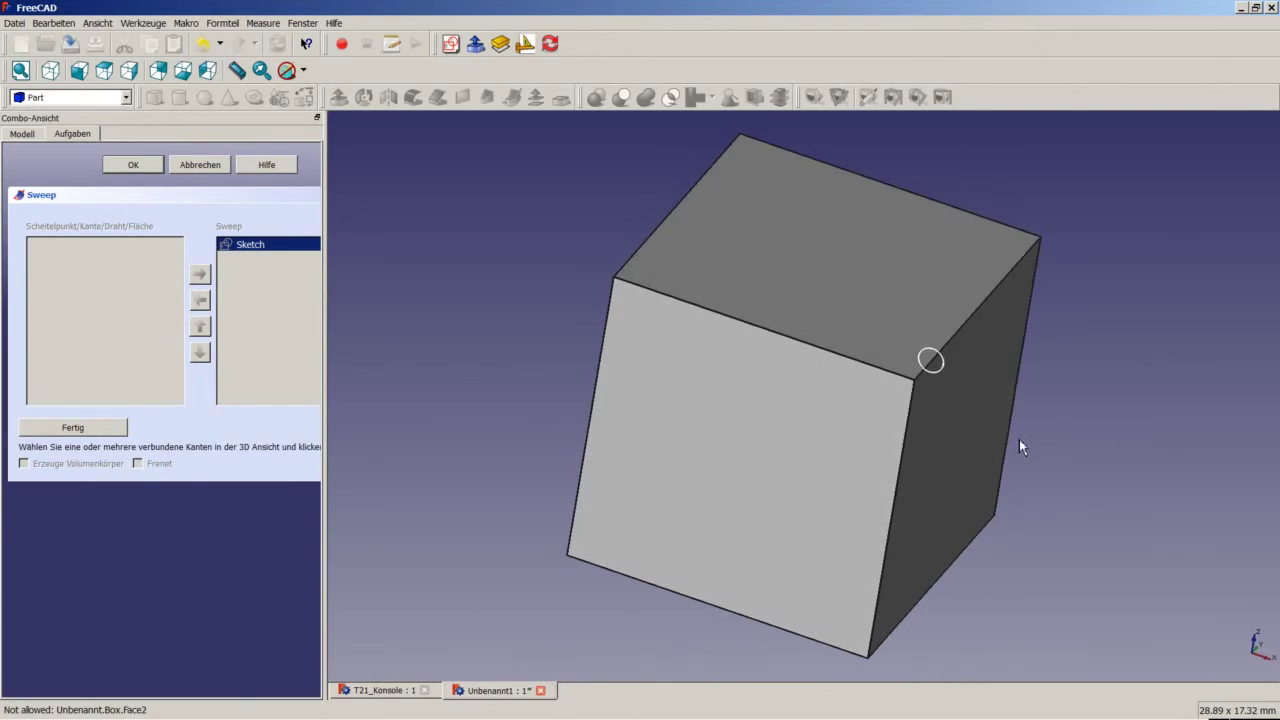
left_click(975, 315)
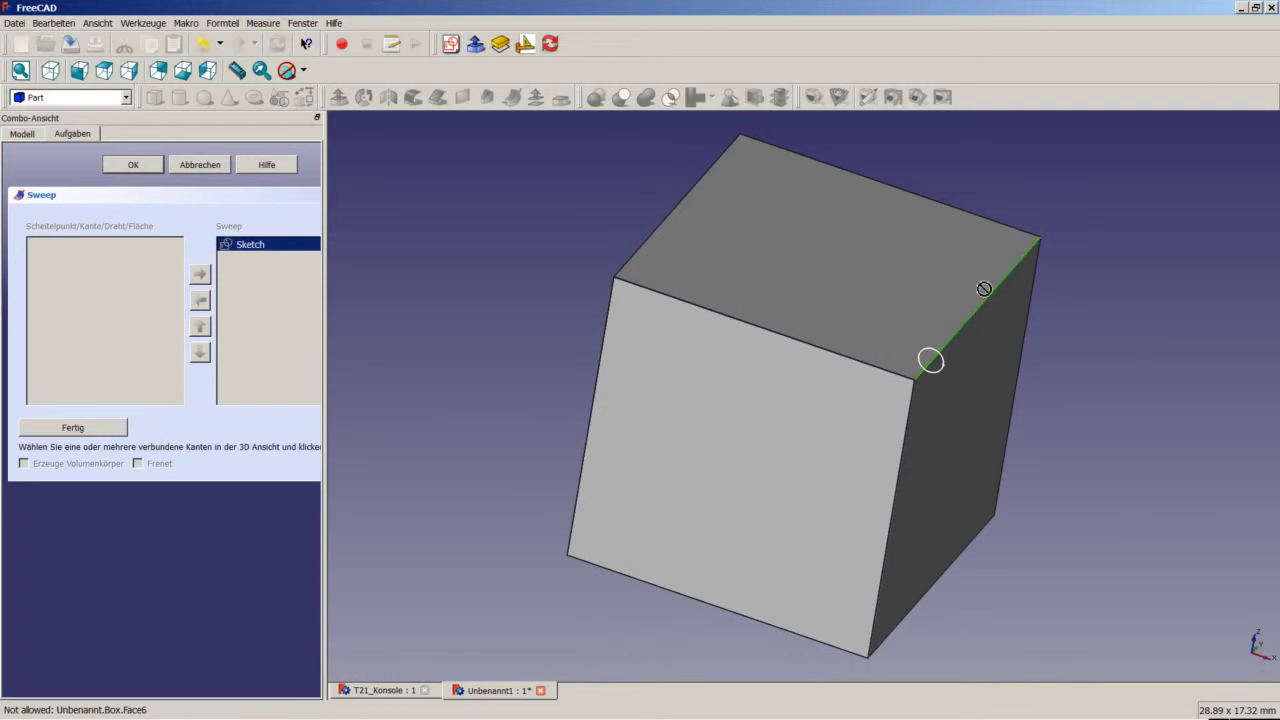
left_click(983, 218)
left_click(676, 205)
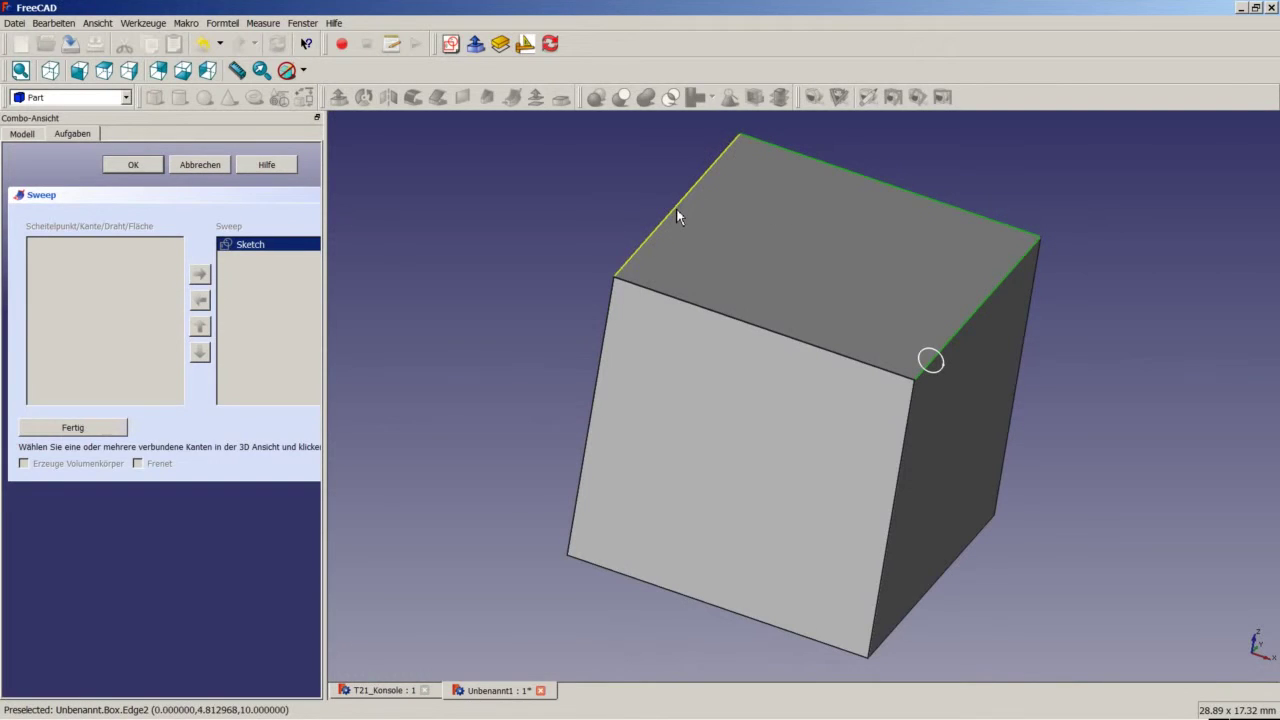
left_click(684, 305)
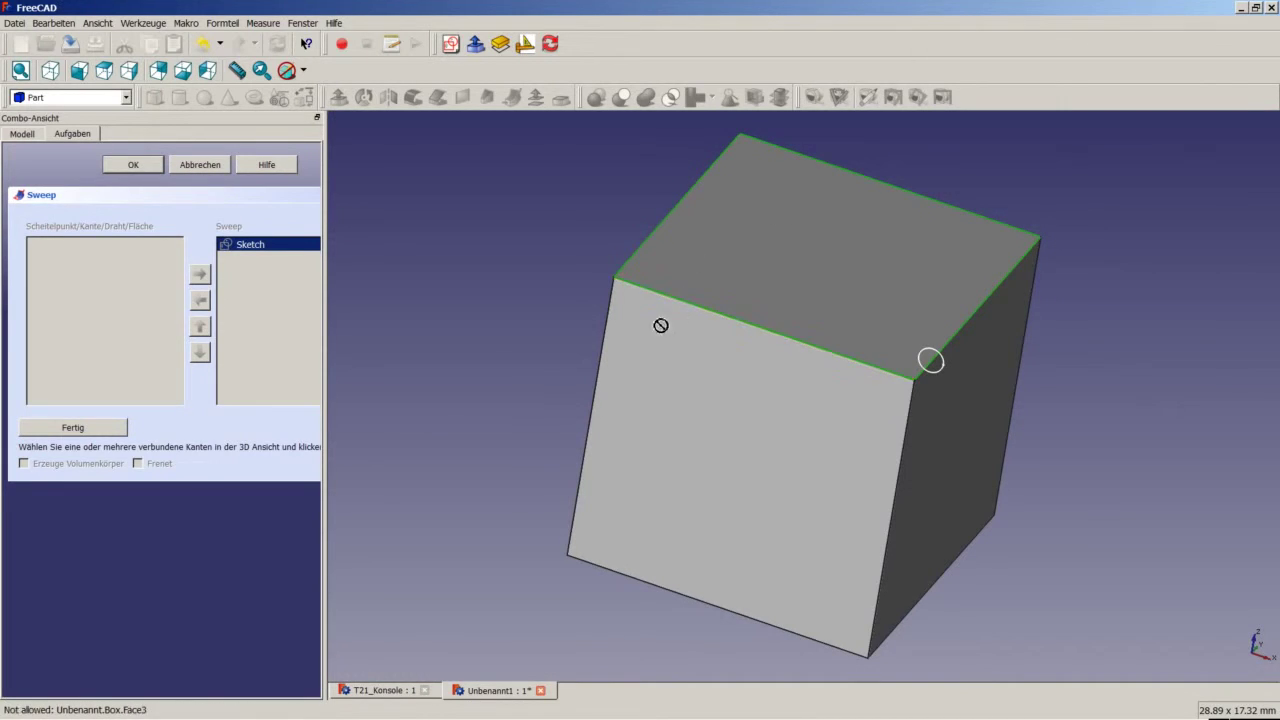
left_click(78, 430)
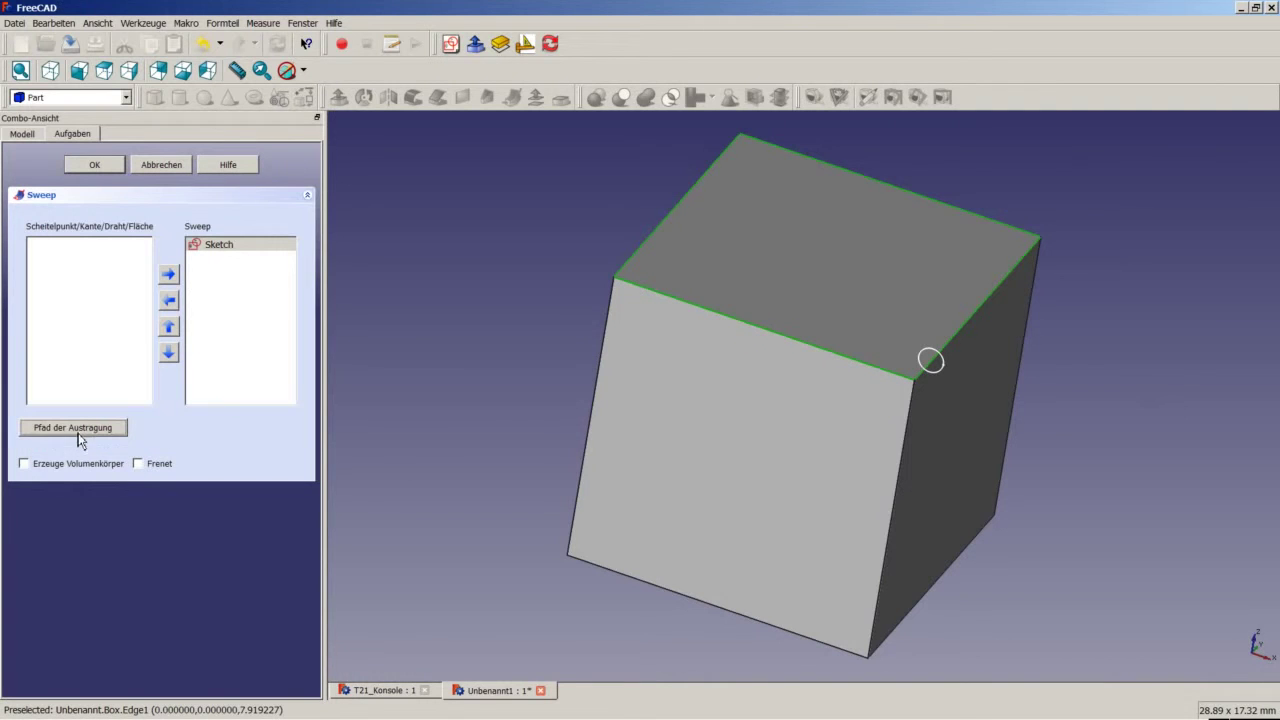
left_click(67, 466)
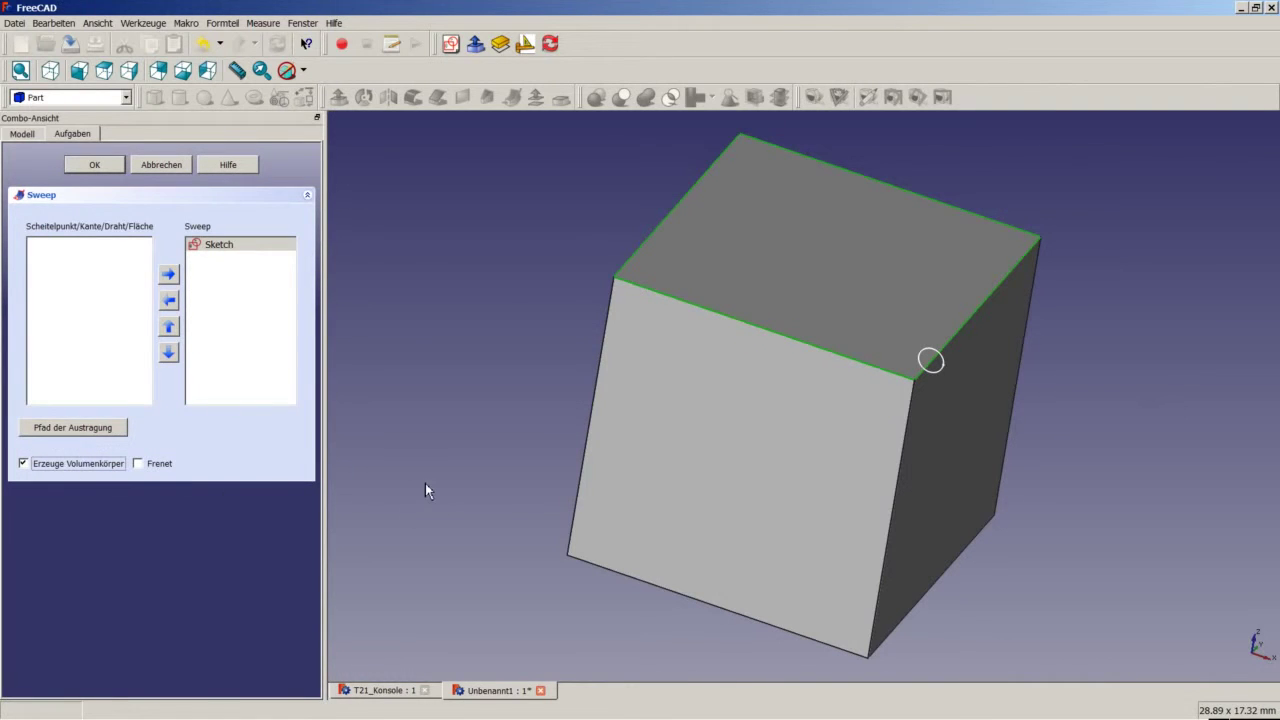
left_click(100, 166)
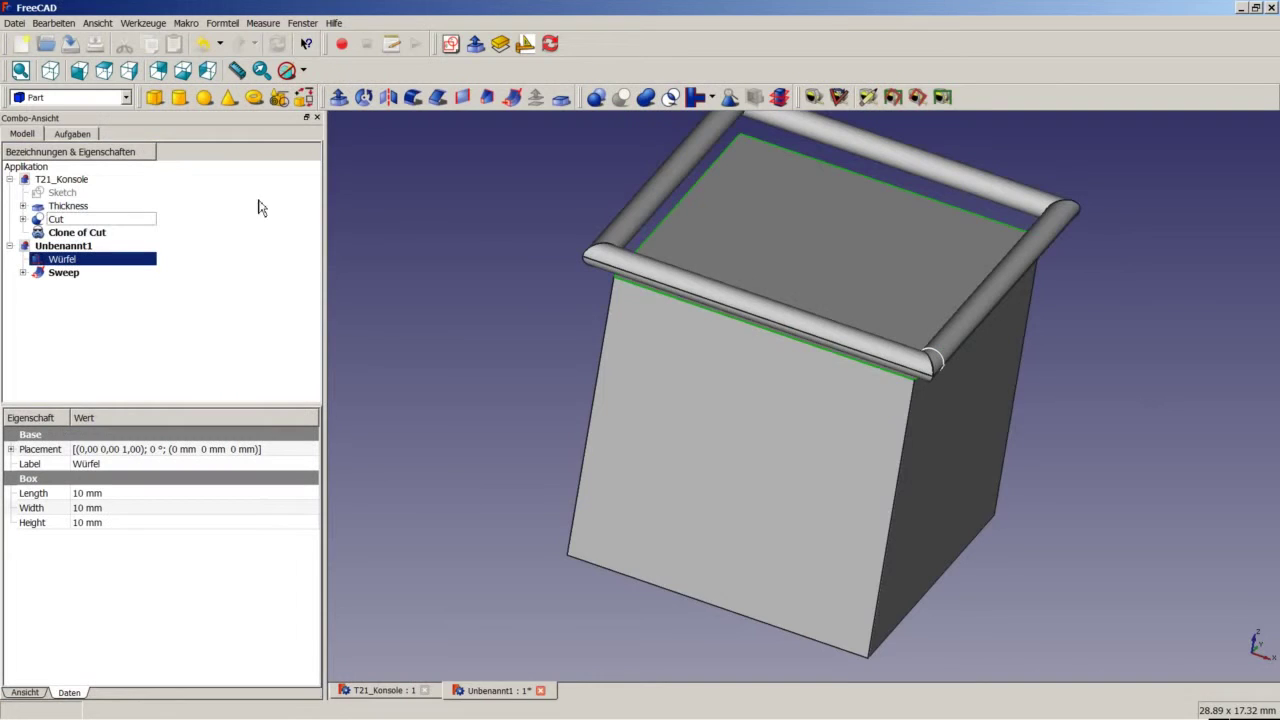
Select the Sweep in the model tree to show its Transition property
scroll(610, 325, "down", 3)
scroll(698, 290, "up", 2)
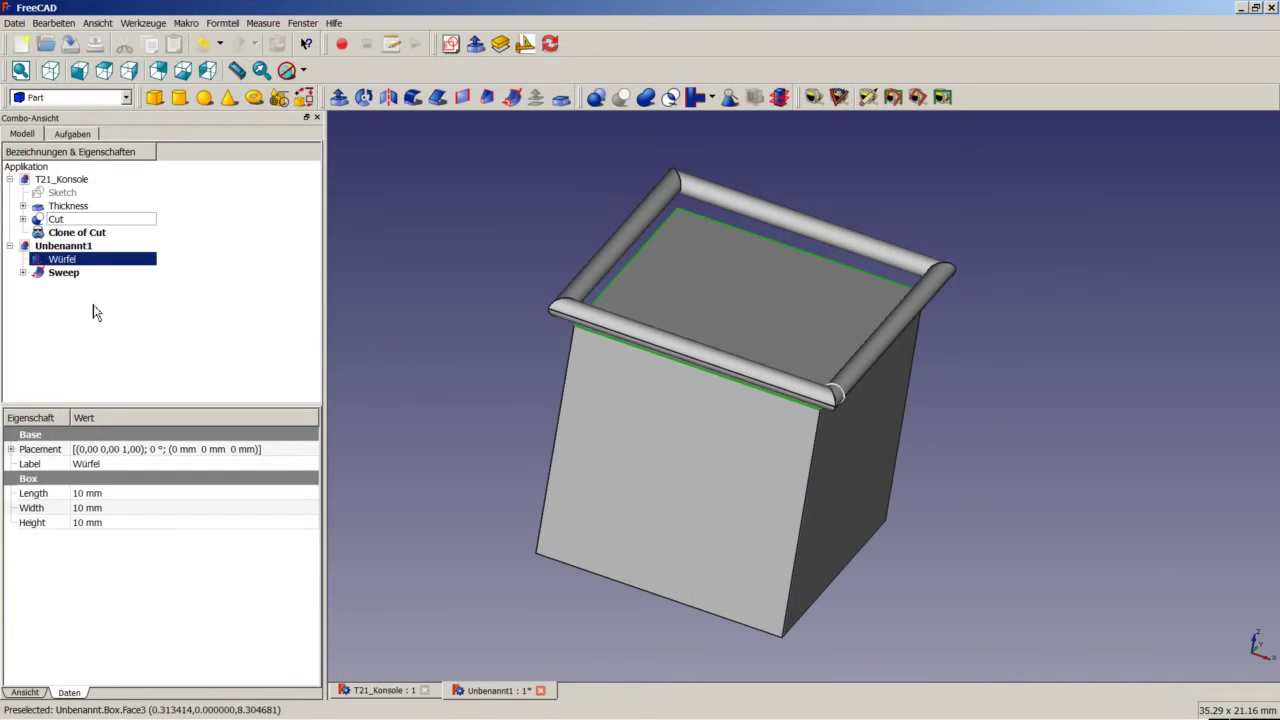
left_click(66, 273)
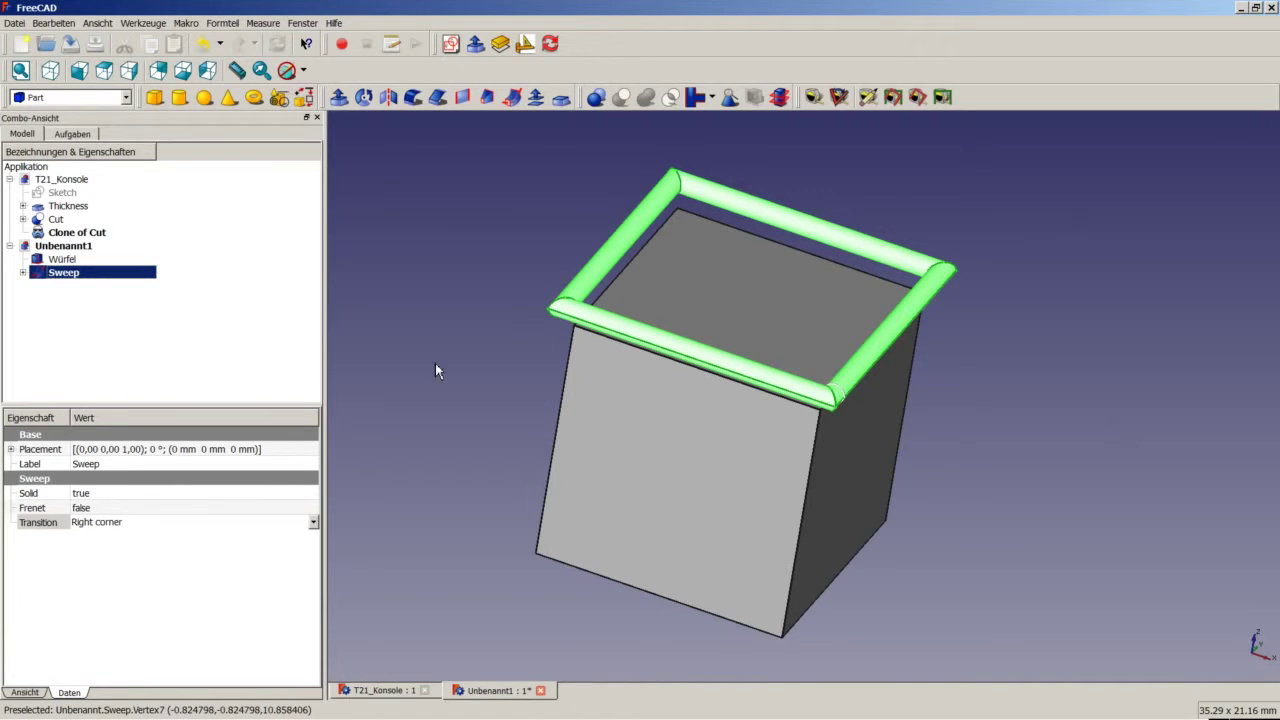
Set the Sweep's Transition to Transformed and orbit to view the result from above
left_click(315, 523)
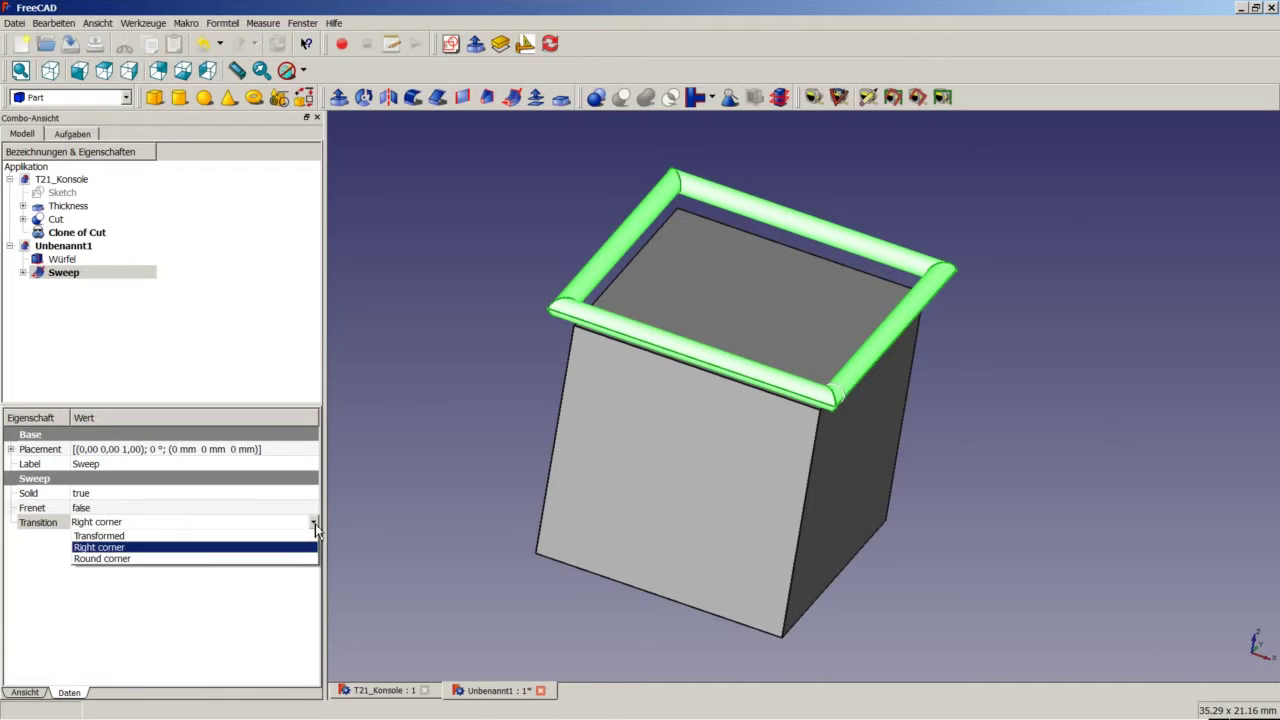
left_click(160, 537)
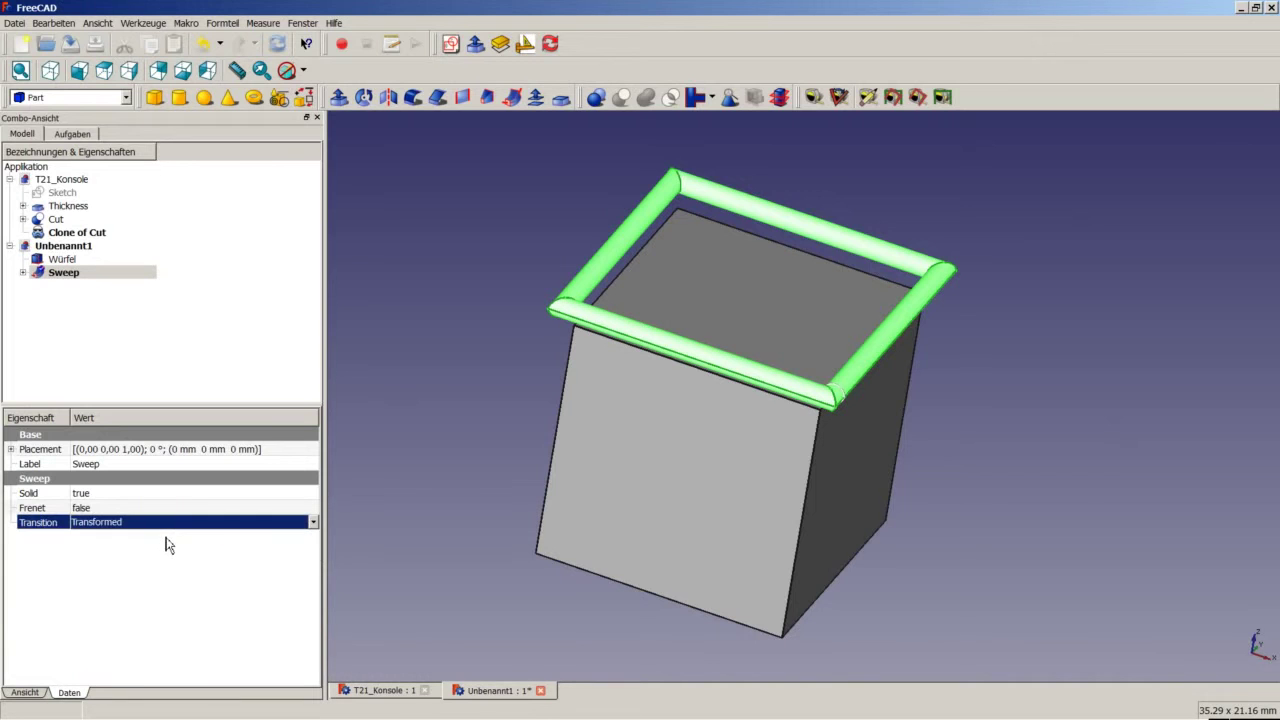
left_click(413, 550)
middle_click_drag(849, 428, 752, 233)
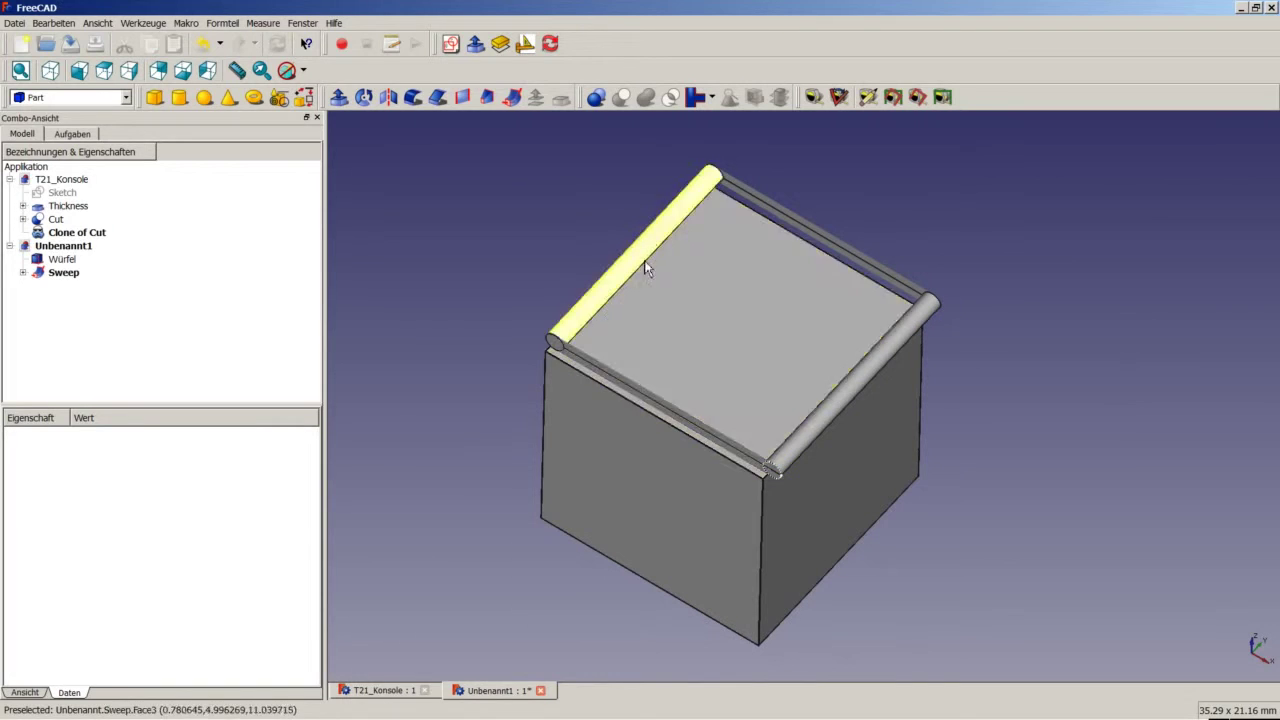
Change the Sweep's Transition to Round corner and orbit to inspect the rounded joints
left_click(66, 274)
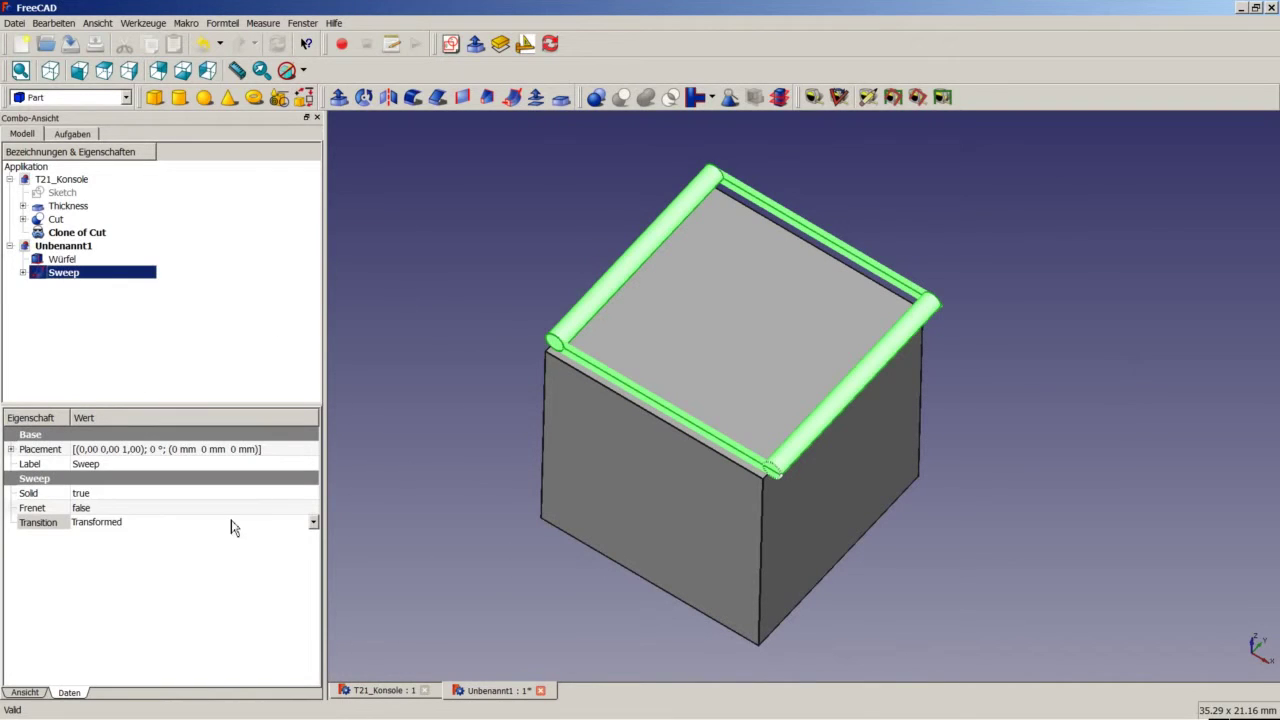
left_click(313, 523)
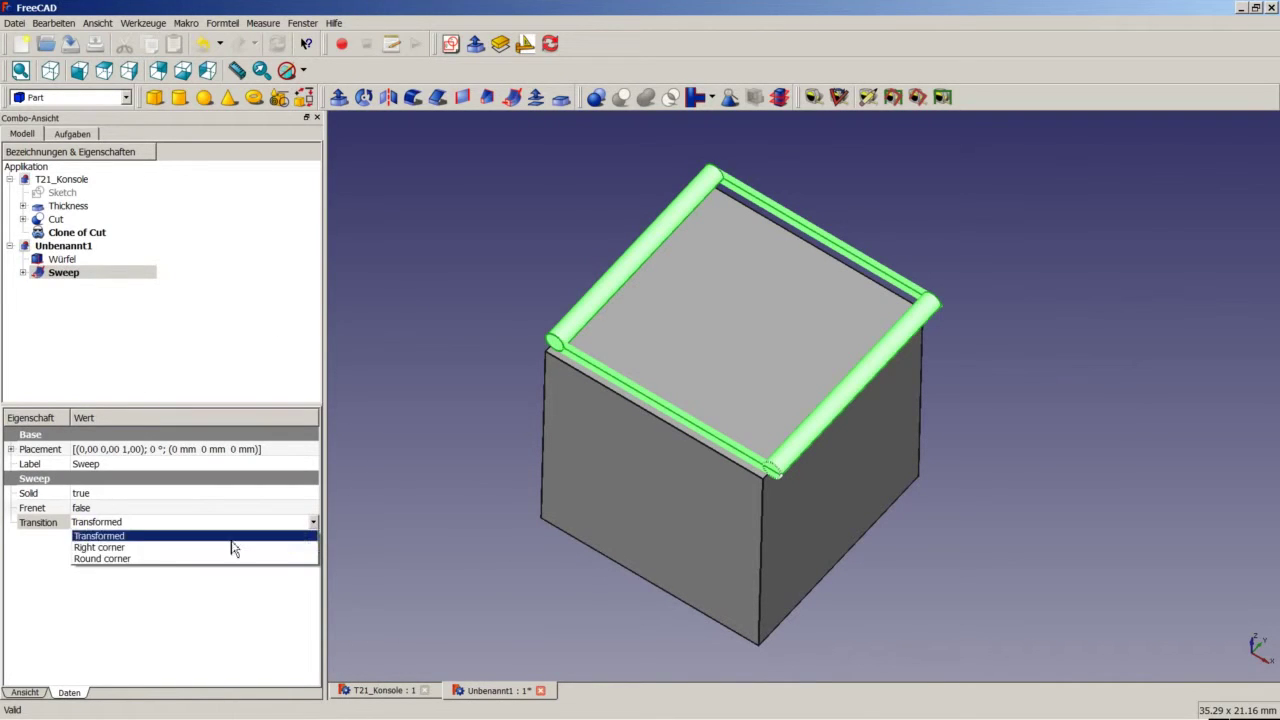
left_click(112, 562)
left_click(500, 549)
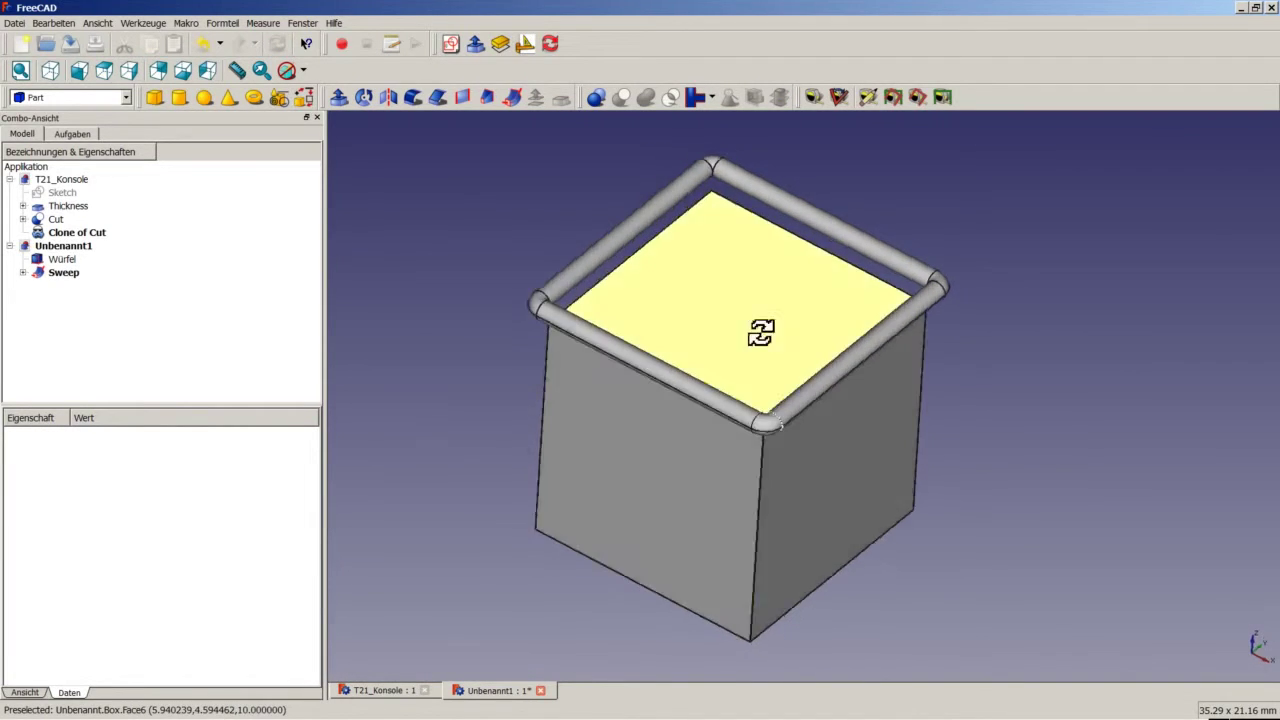
middle_click_drag(760, 331, 565, 372)
left_click(53, 275)
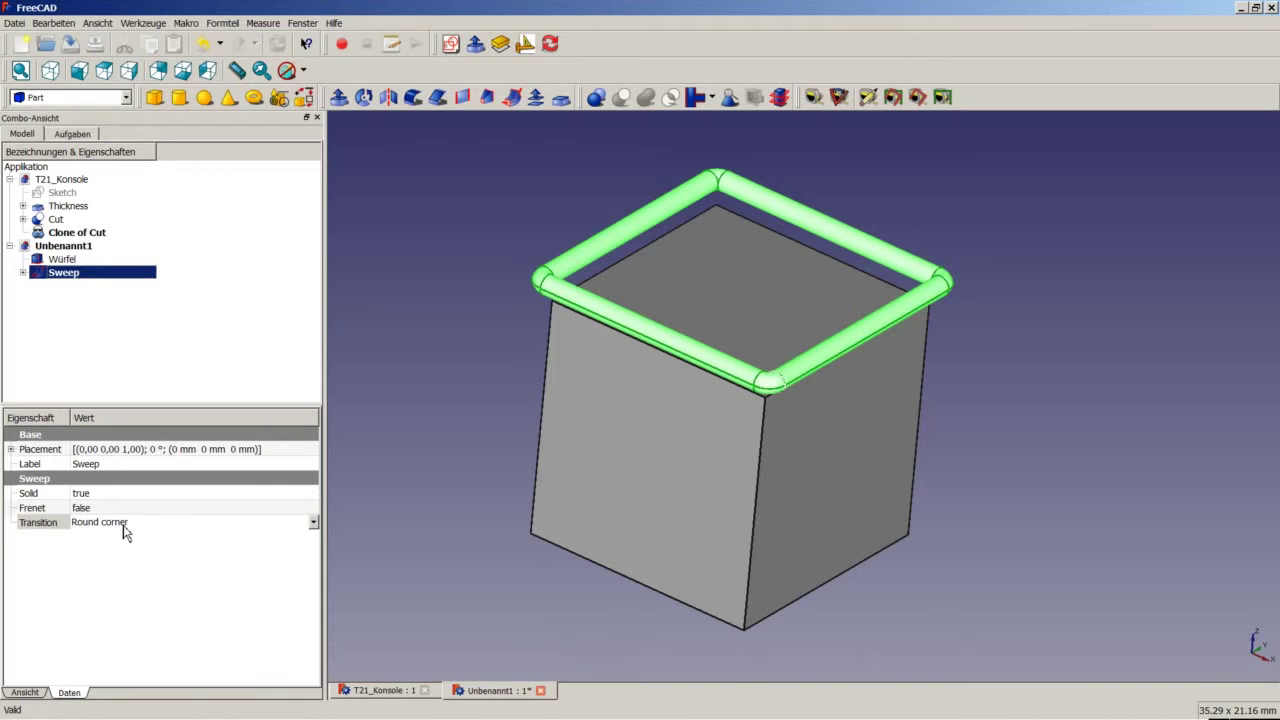
left_click(450, 536)
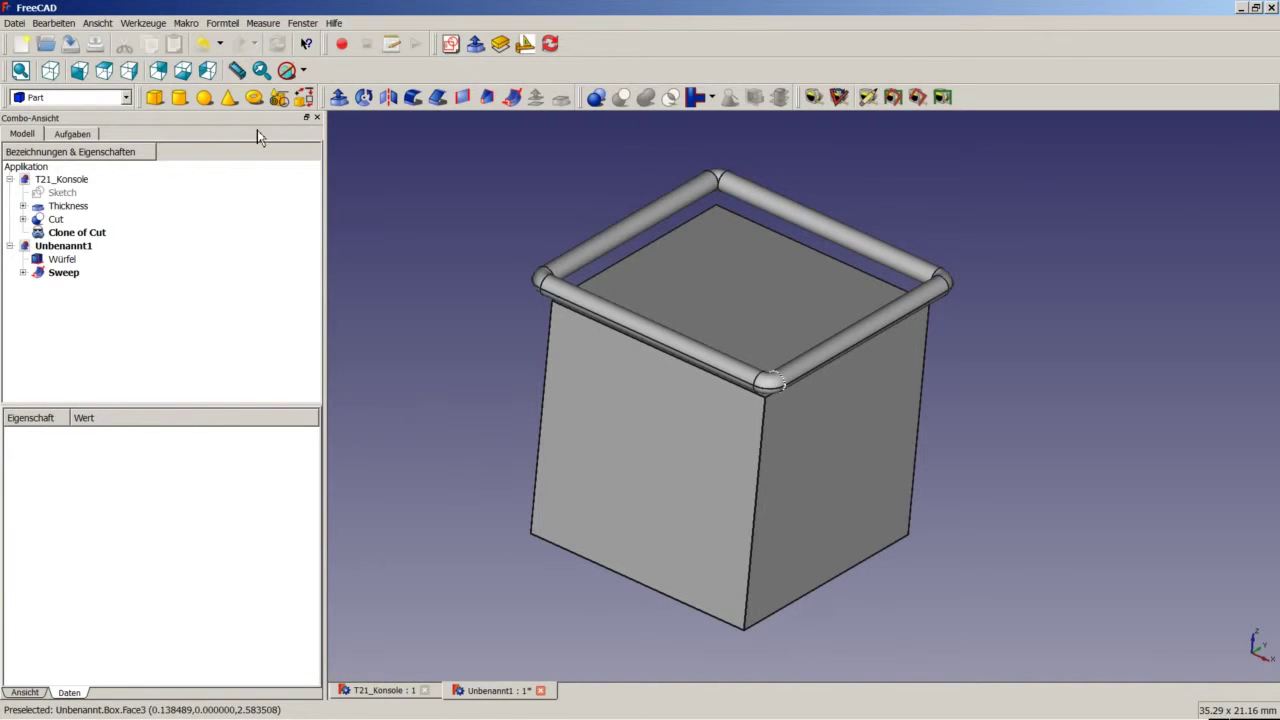
left_click(115, 97)
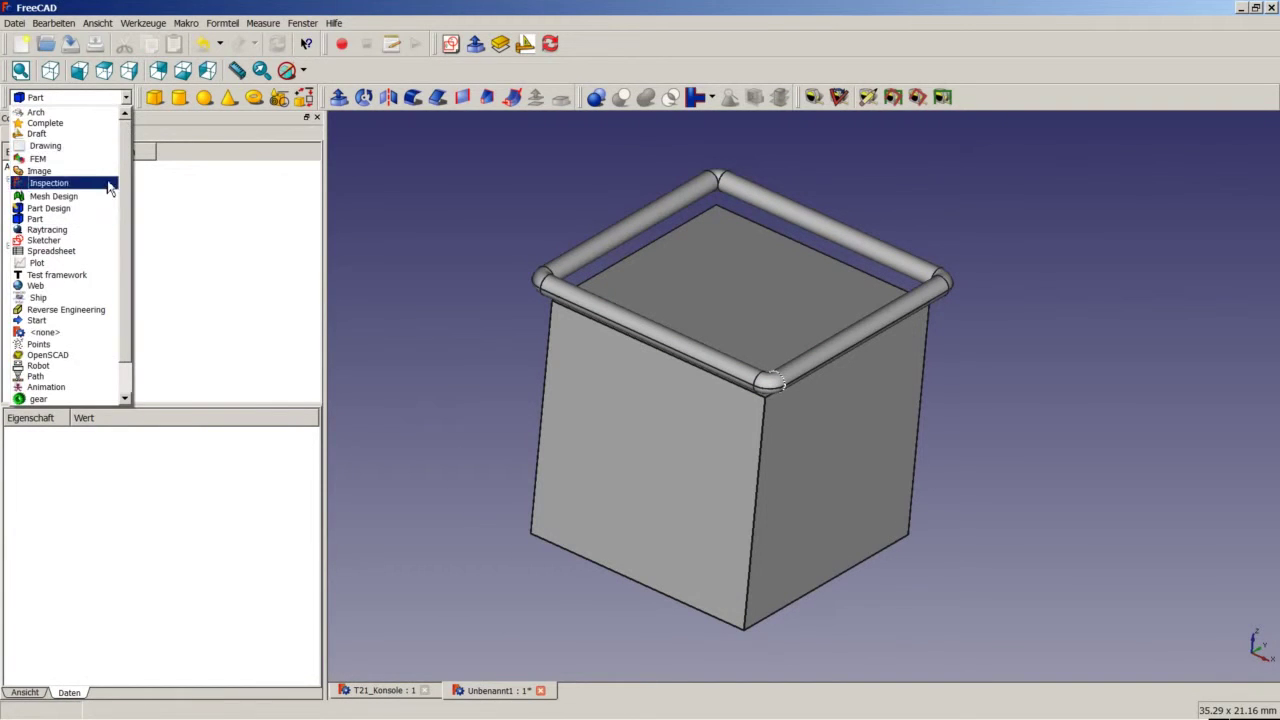
Activate the Draft workbench and create the new empty document Unbenannt2
left_click(105, 133)
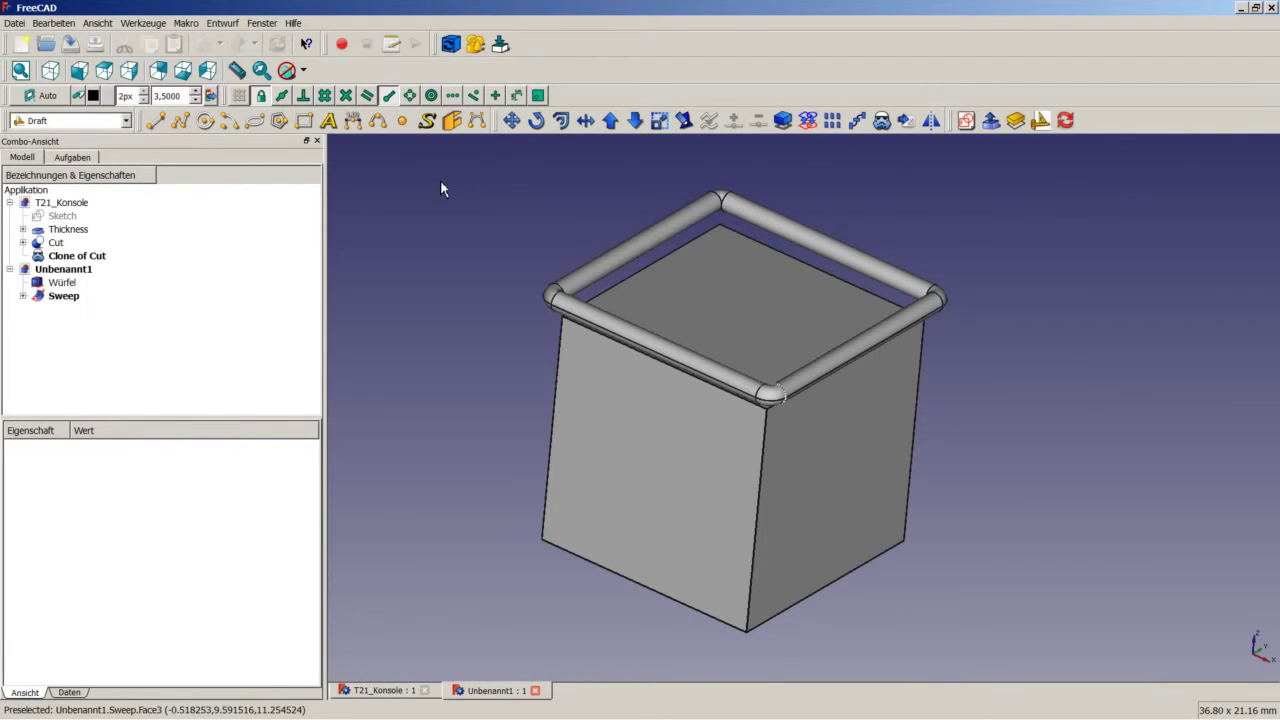
left_click(21, 44)
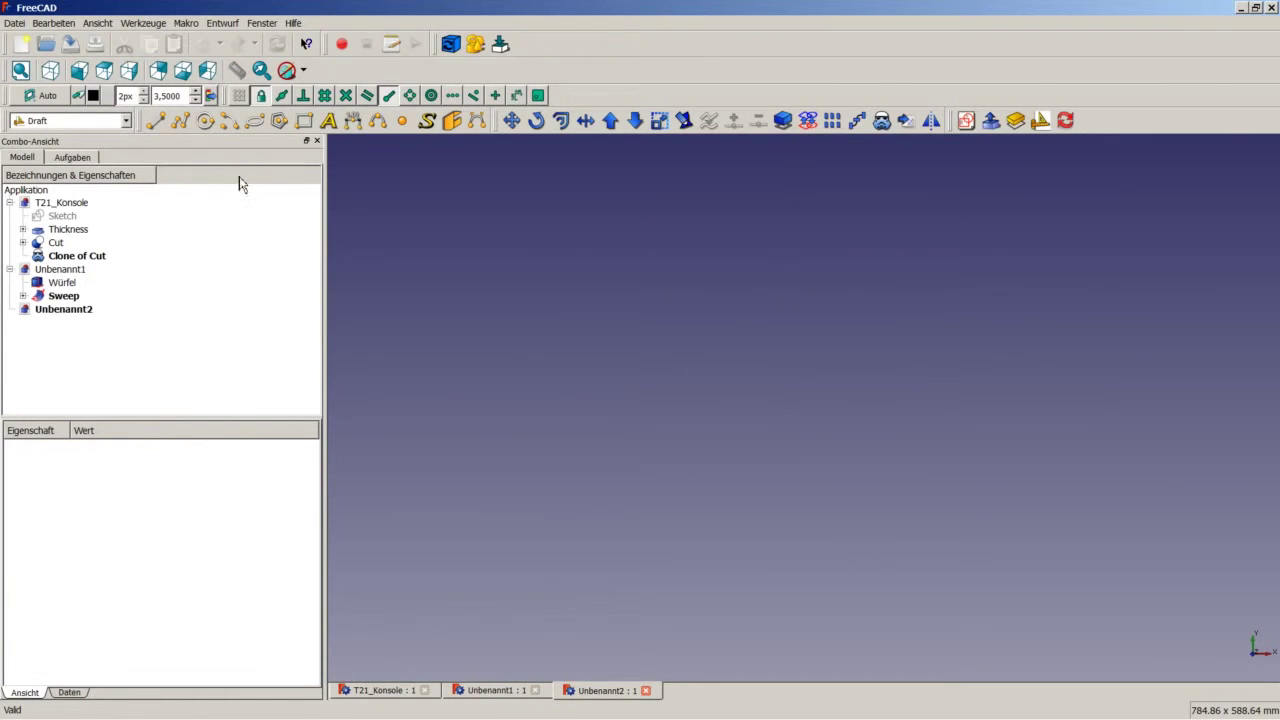
Start the Draft Polygonzug wire tool with the Relativ option turned off
left_click(181, 121)
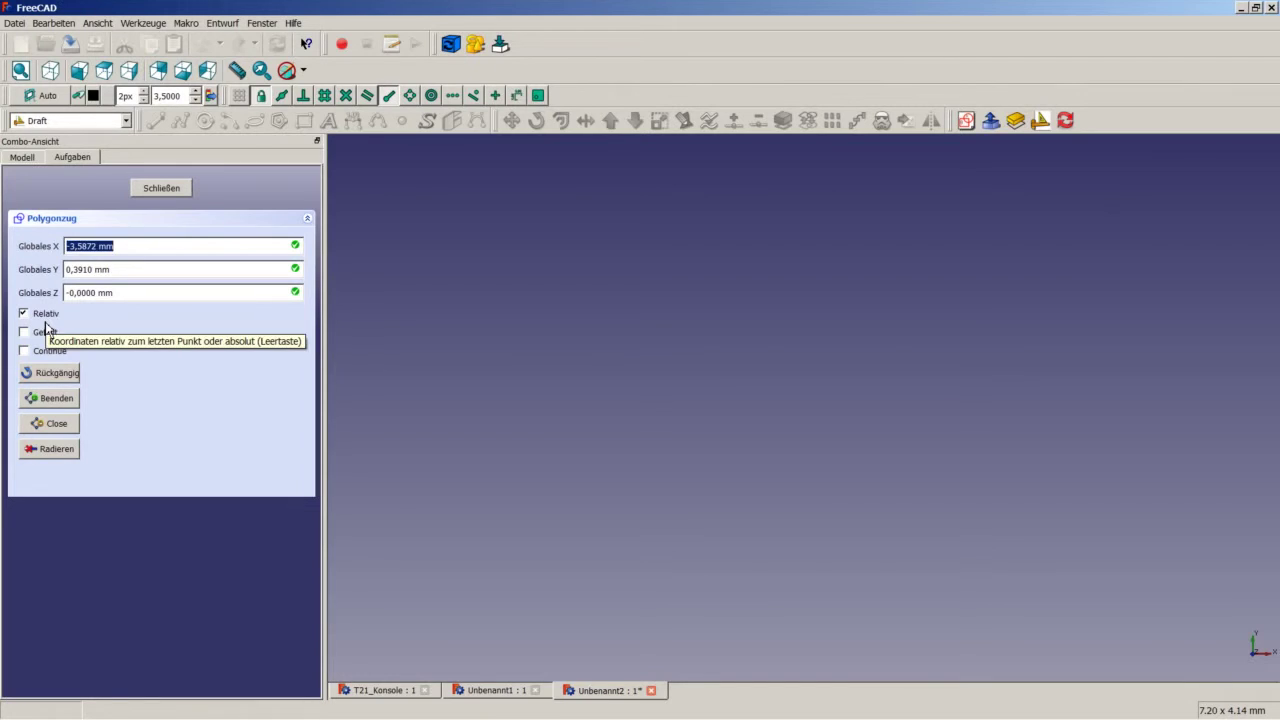
left_click(24, 313)
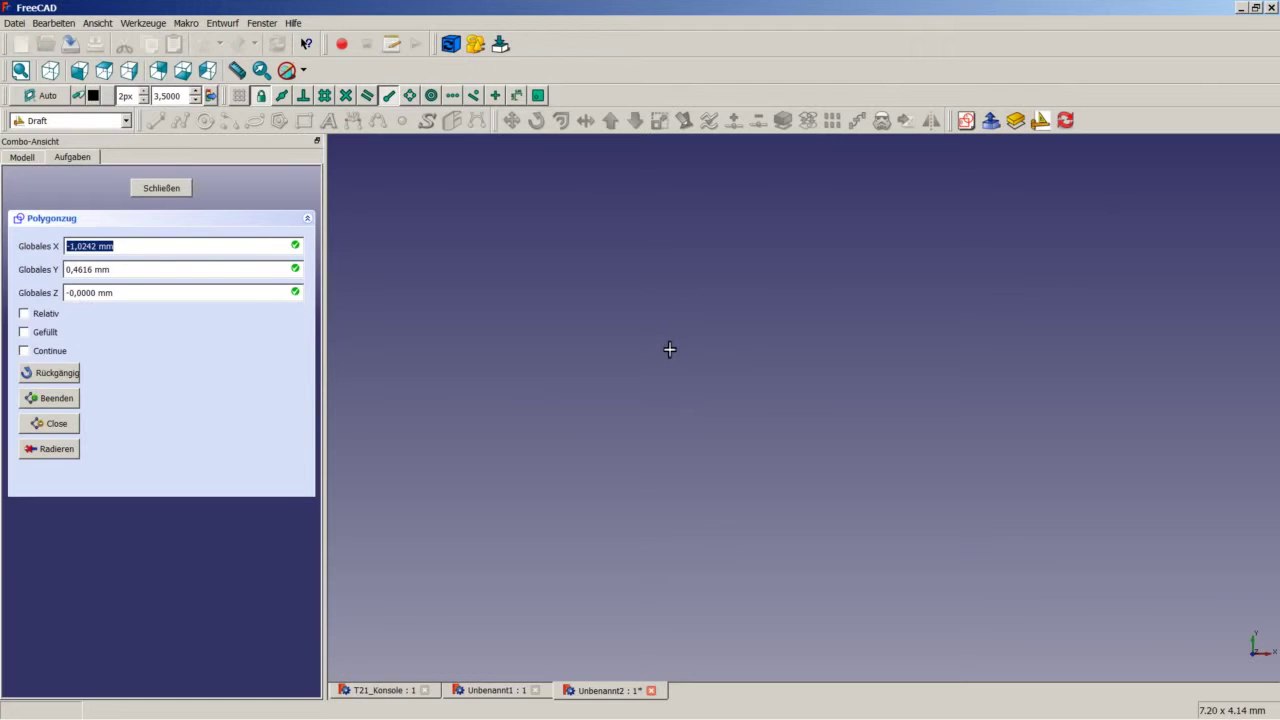
Enter the polyline's first point at the origin (0, 0, 0)
type("0")
key("Tab")
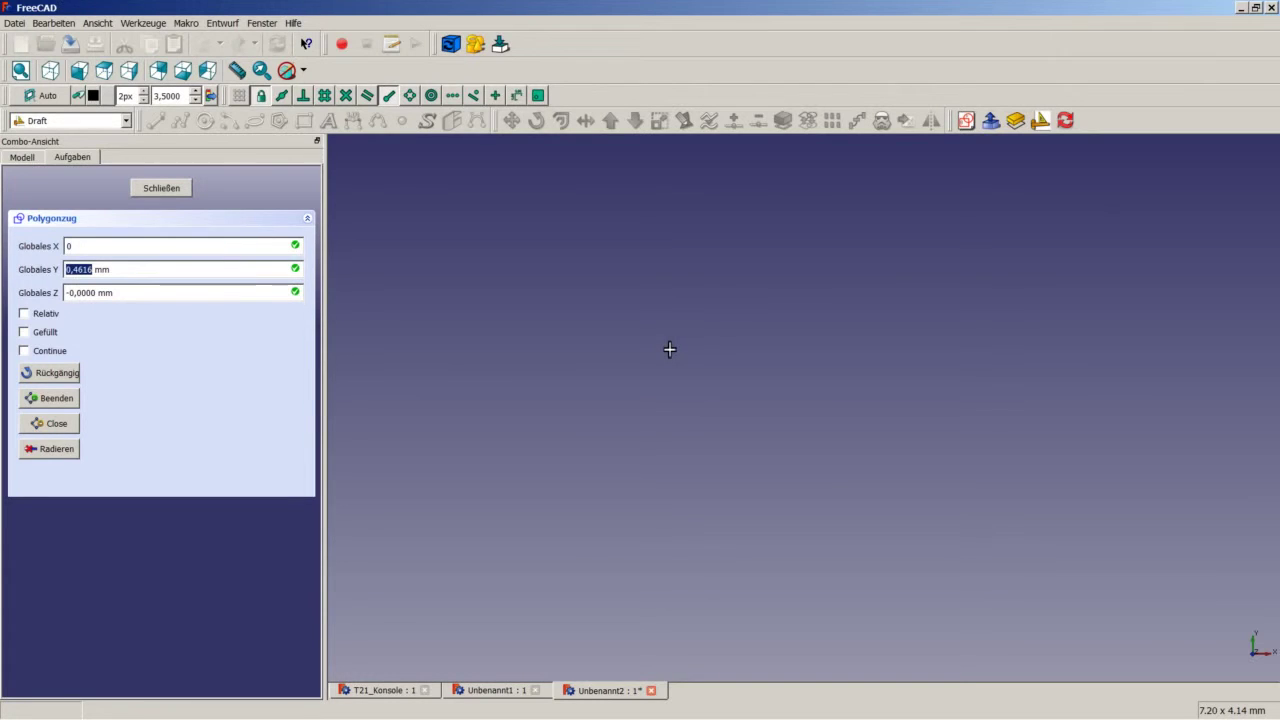
type("0")
key("Tab")
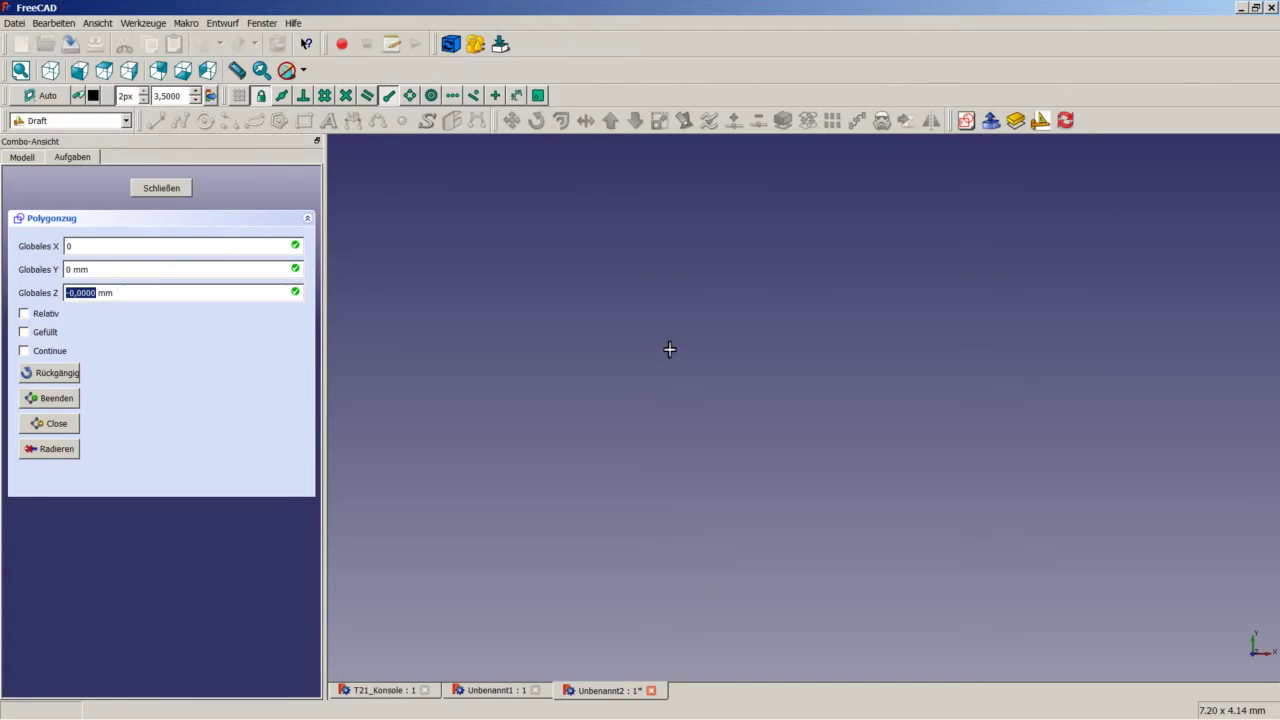
type("0")
key("Return")
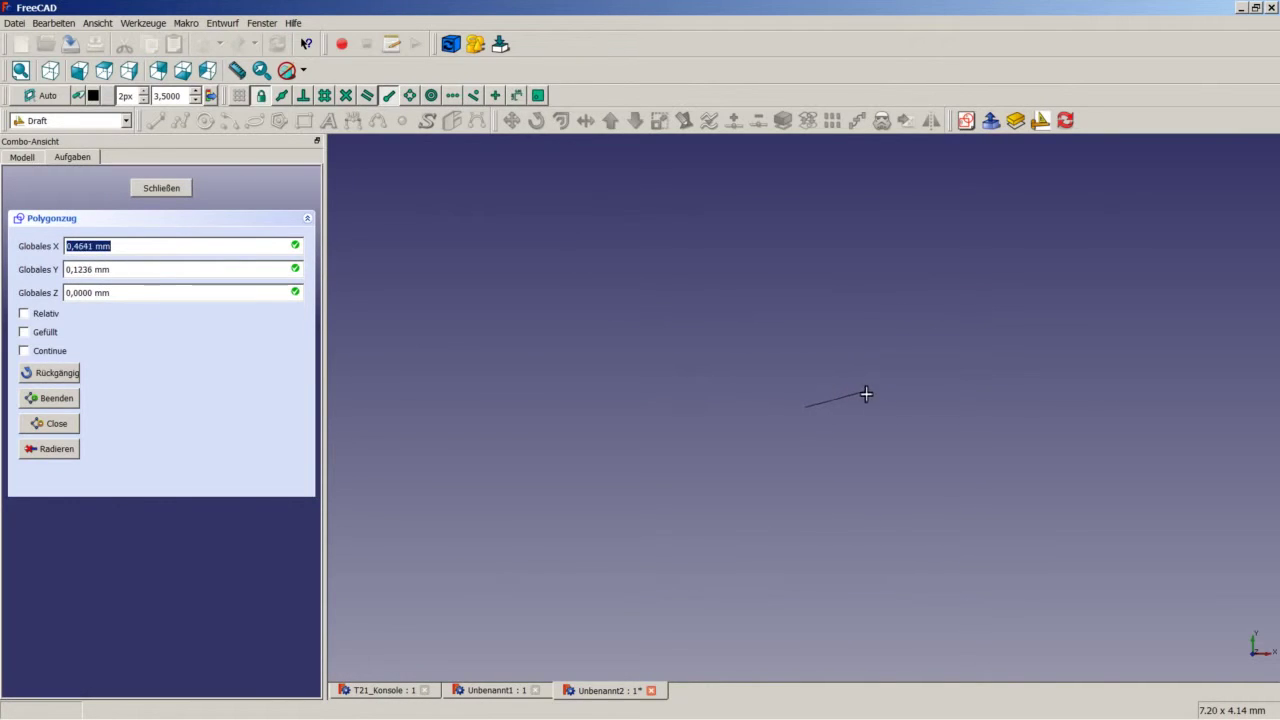
Place six more vertices in the 3D view and finish the DWire
left_click(957, 359)
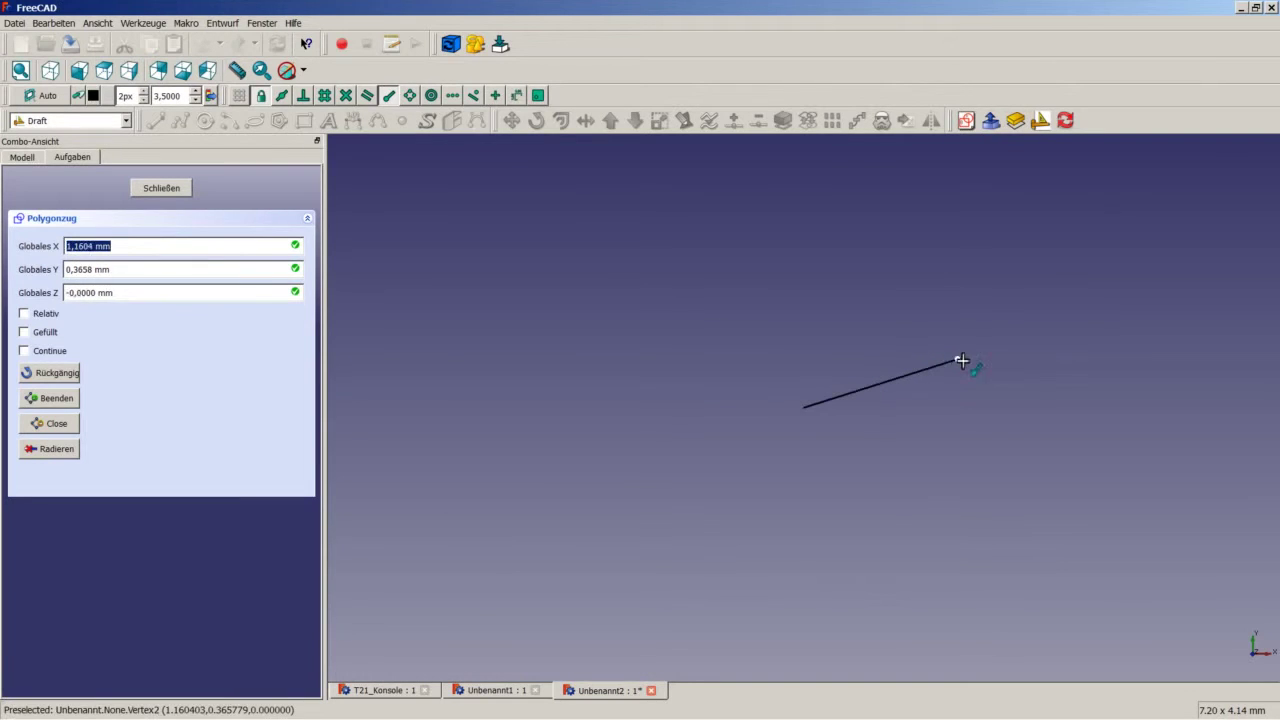
left_click(1016, 303)
left_click(1138, 274)
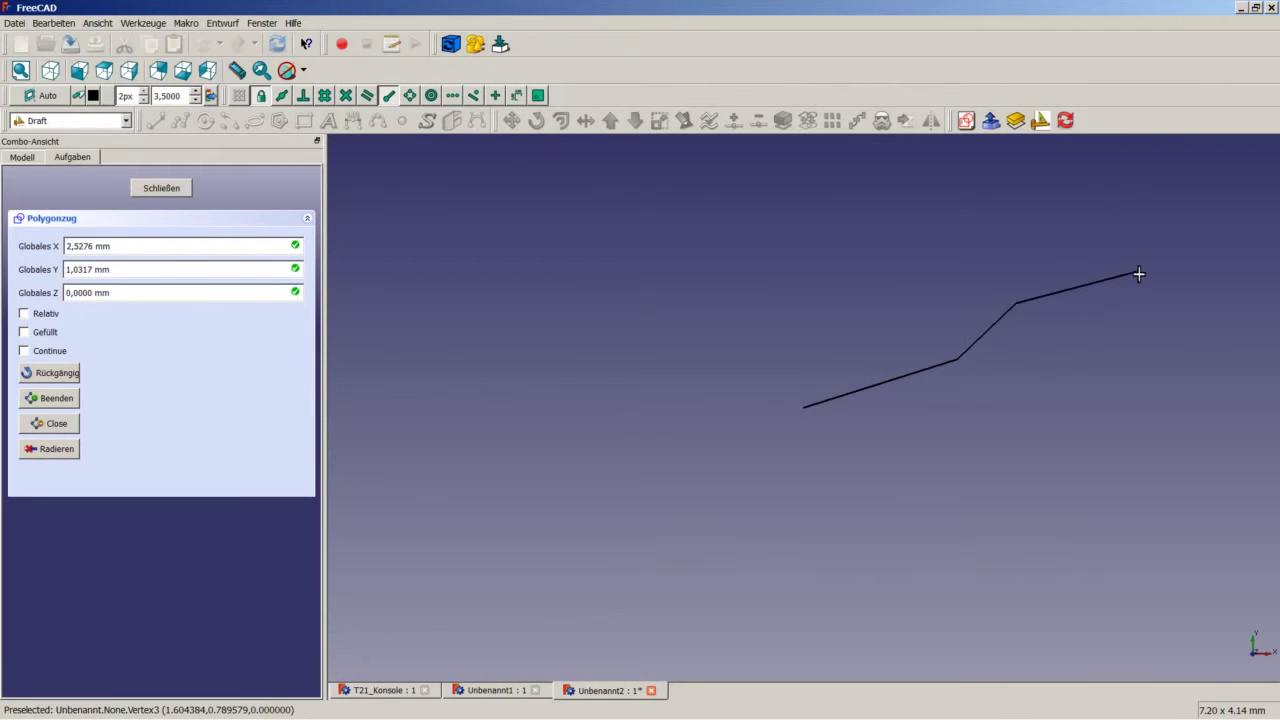
left_click(1203, 220)
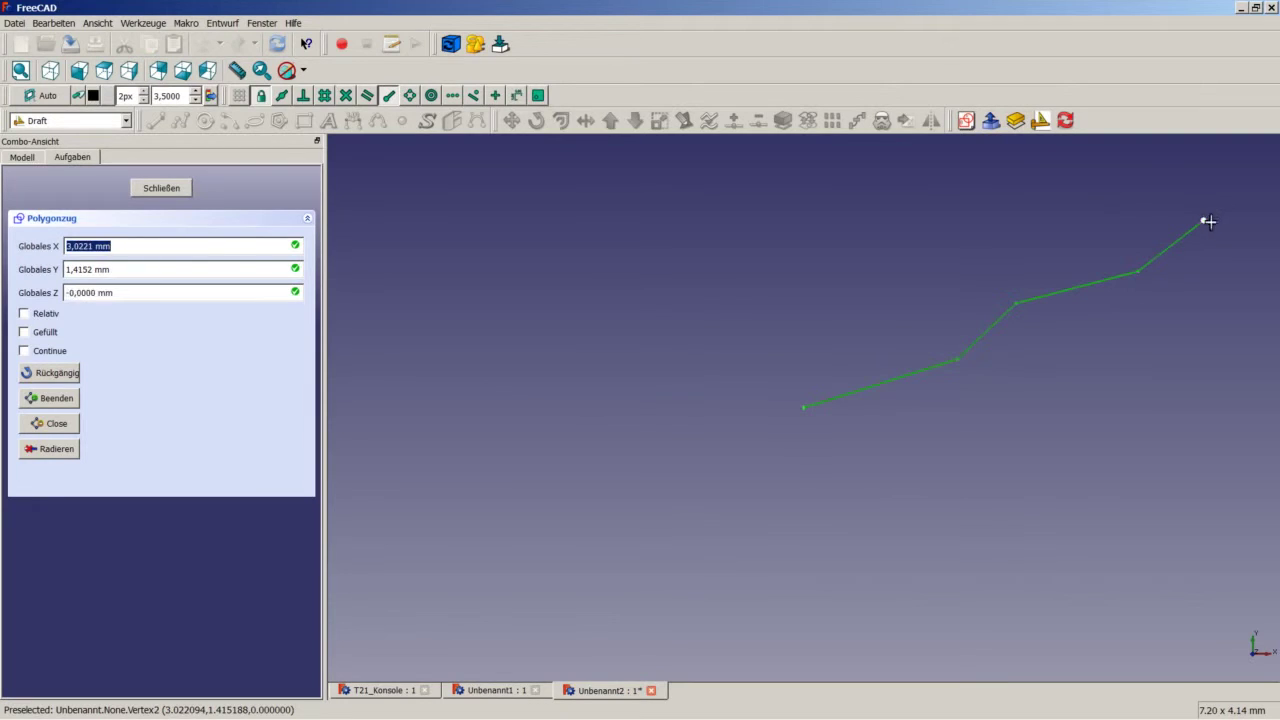
left_click(1252, 192)
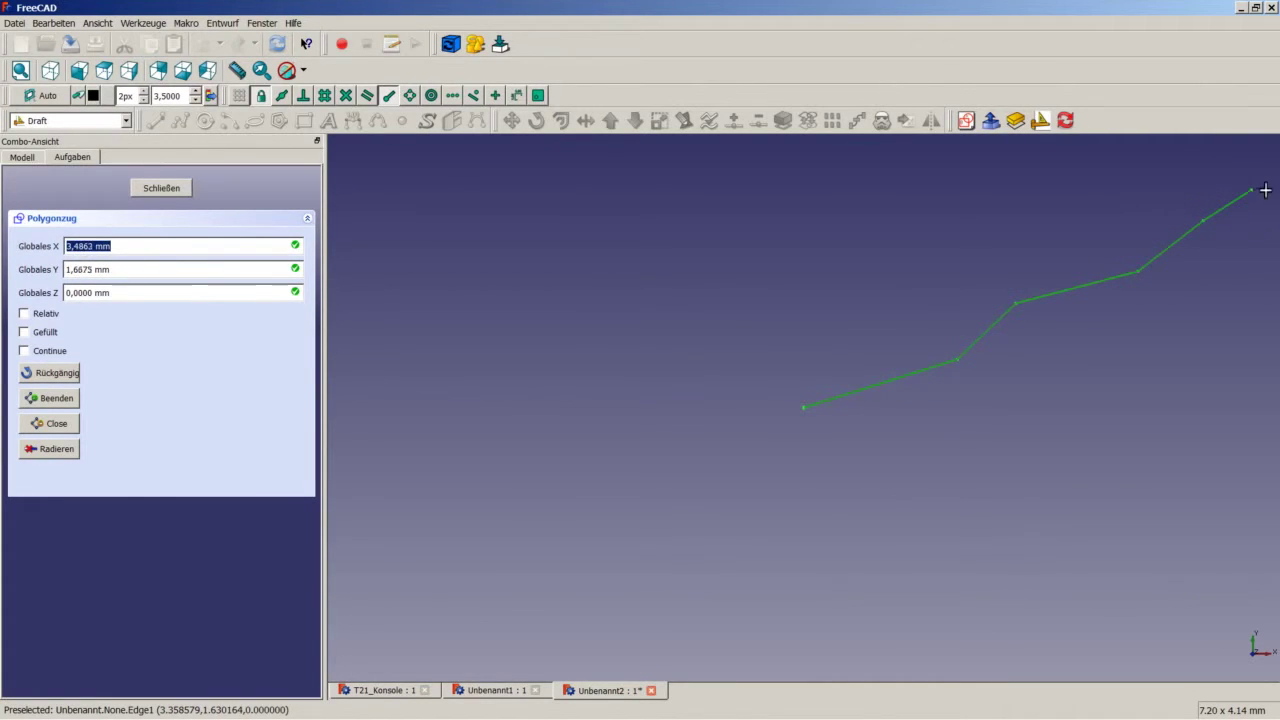
left_click(1271, 174)
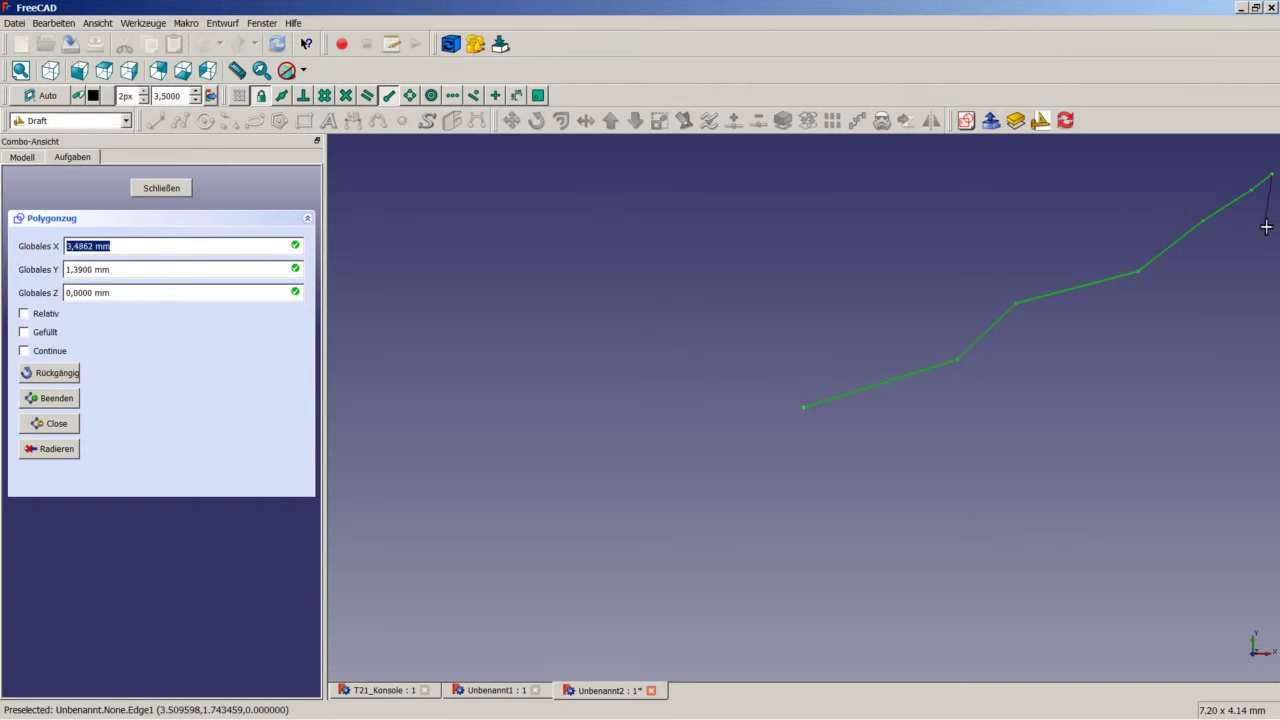
right_click(1268, 223)
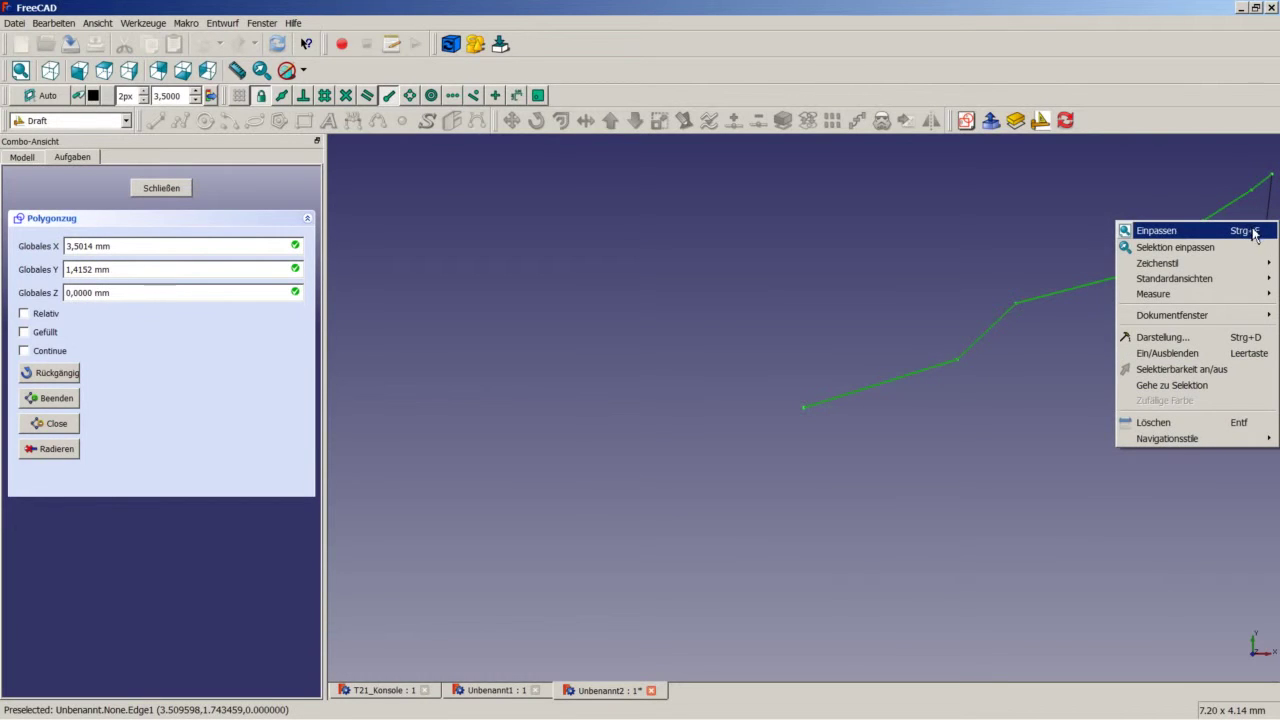
left_click(1200, 247)
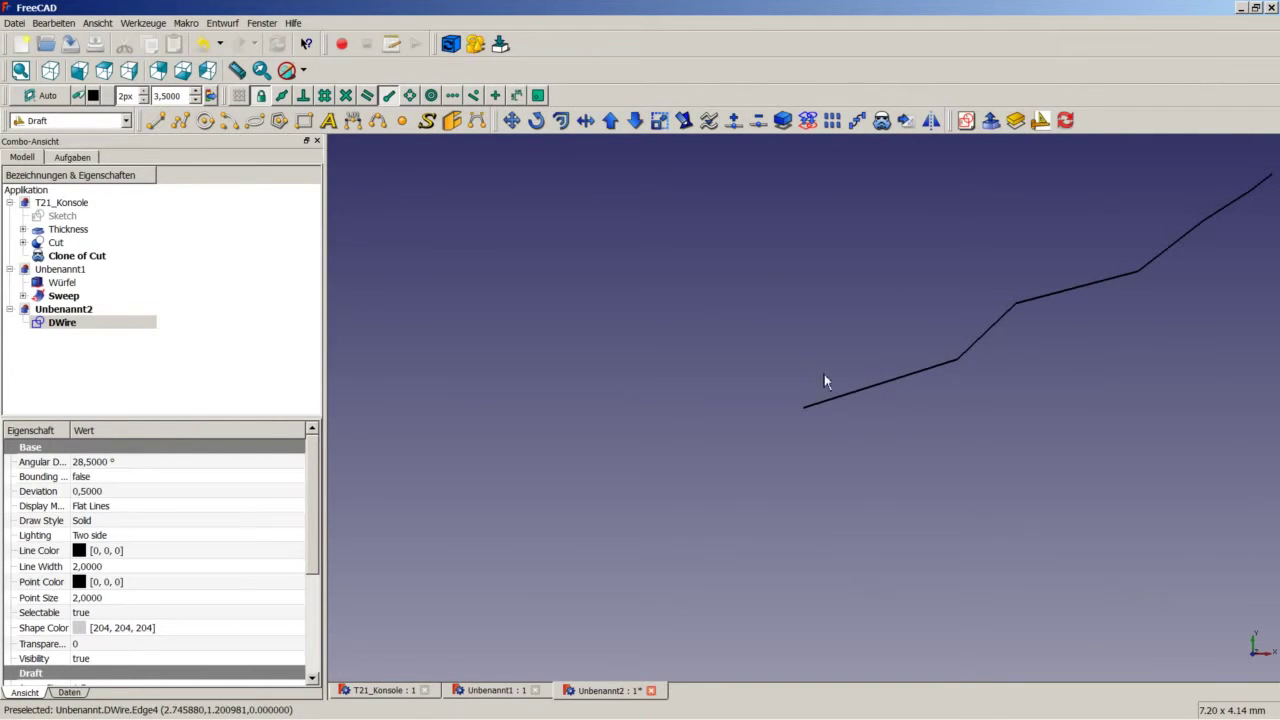
Turn on Ansicht > Achsenkreuz and fit the DWire in an axonometric view
left_click(73, 324)
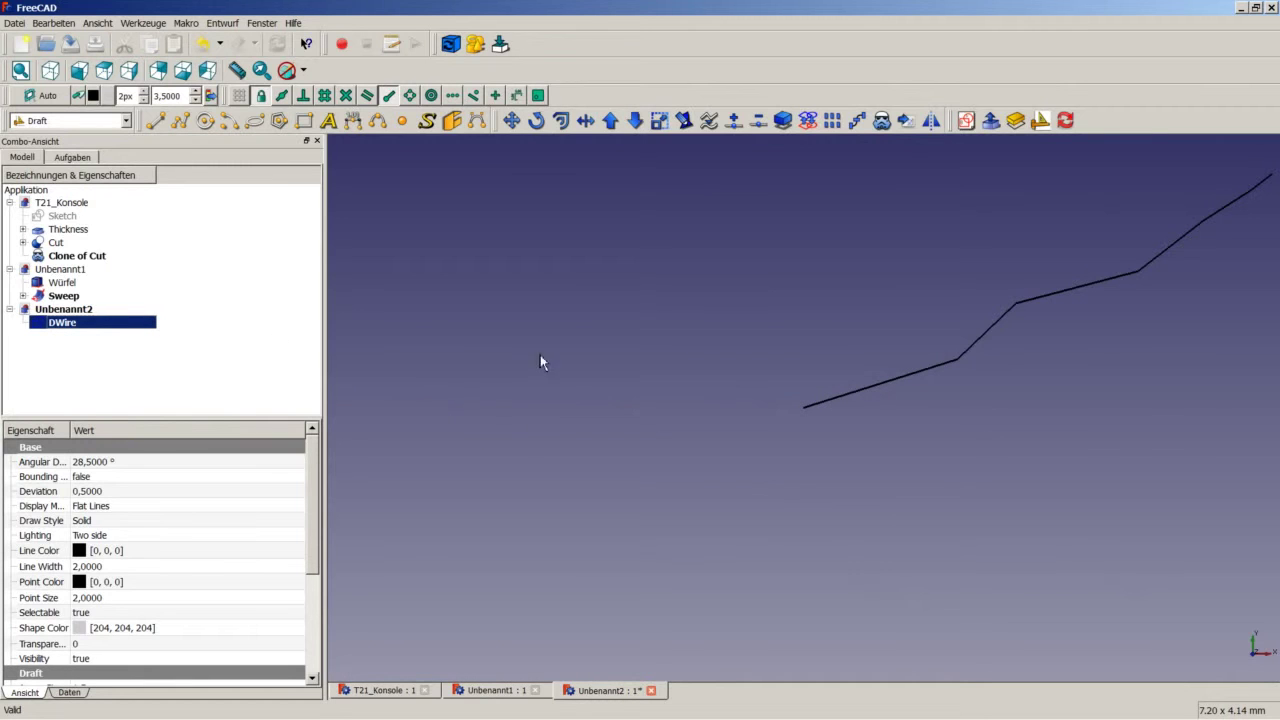
left_click(98, 23)
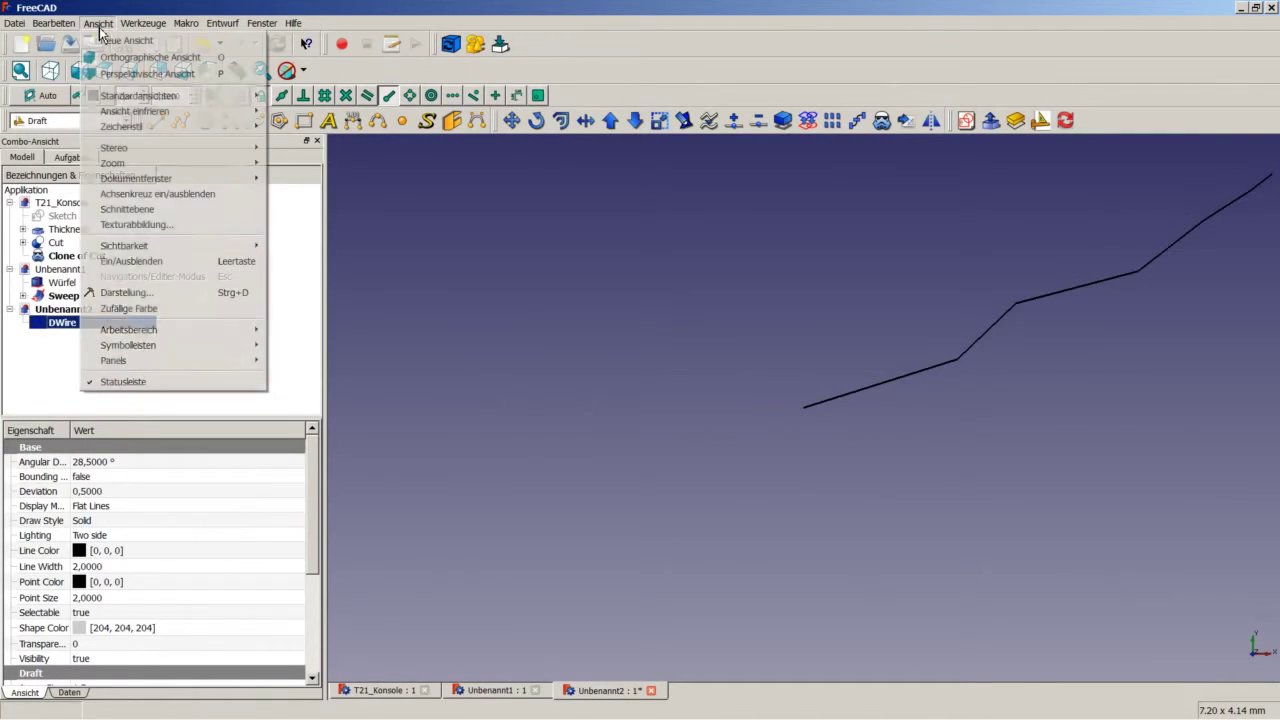
left_click(150, 196)
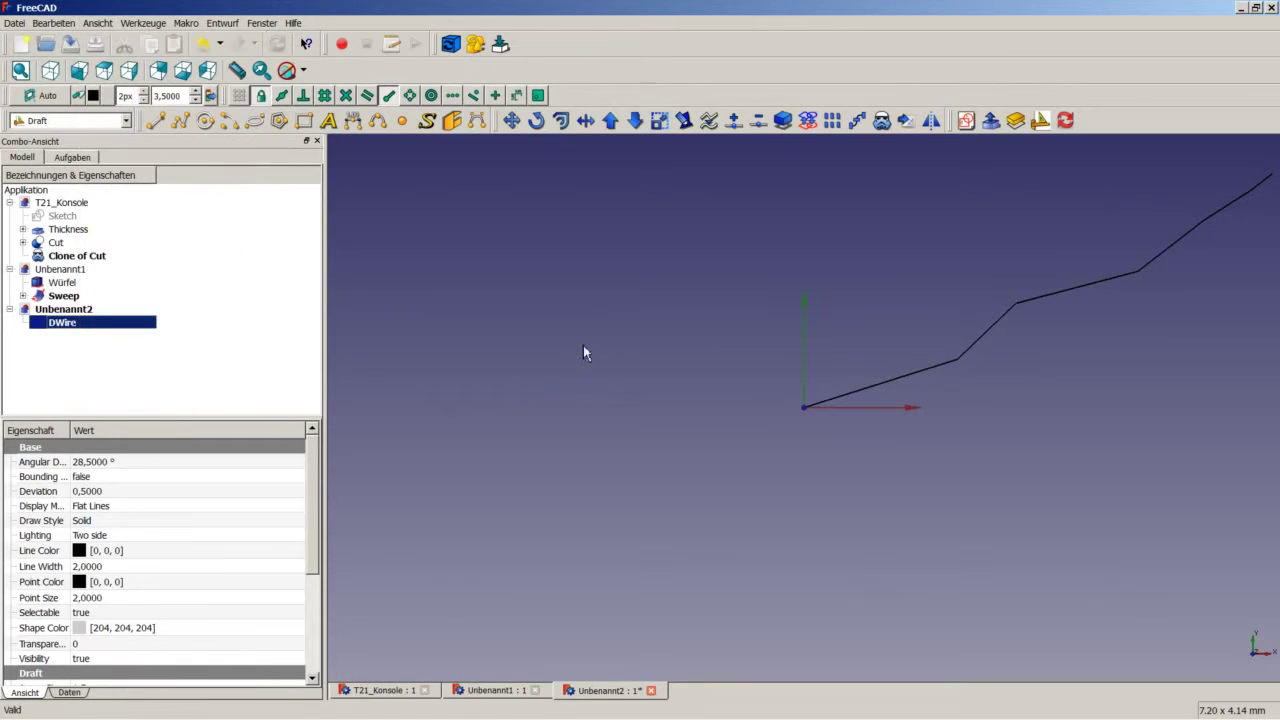
middle_click_drag(1140, 462, 1020, 489)
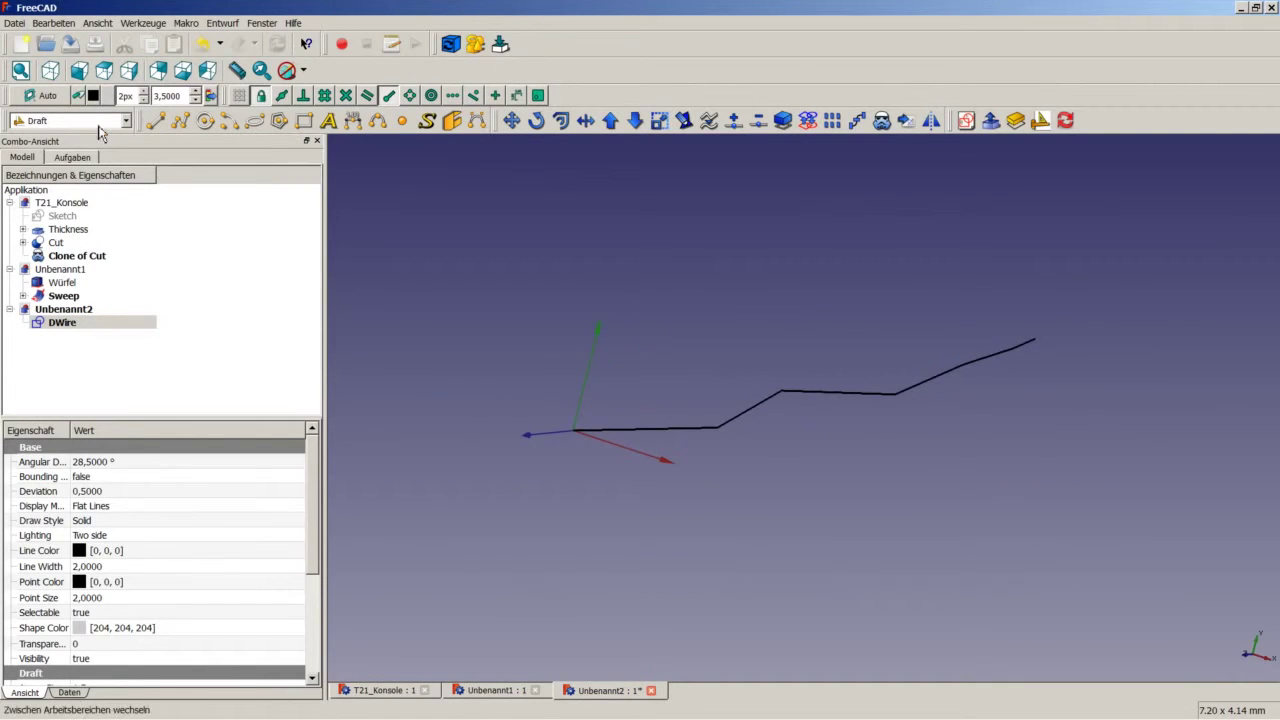
left_click(47, 78)
right_click(626, 349)
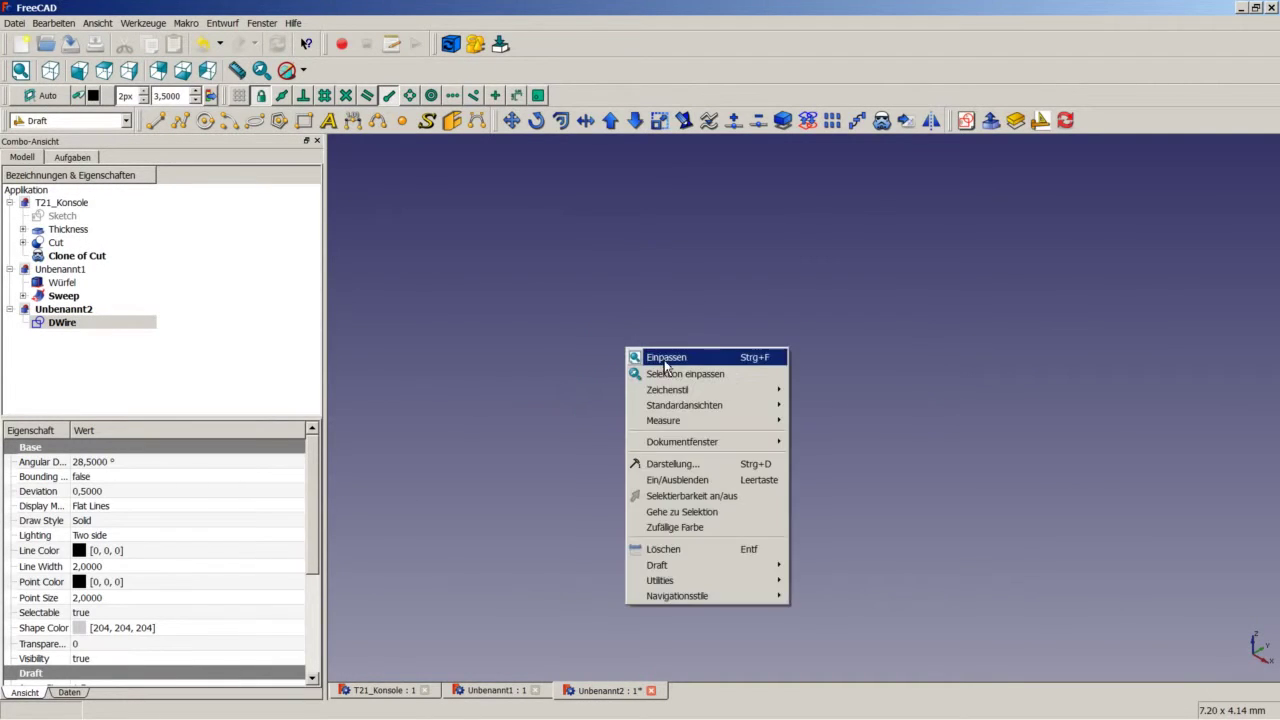
left_click(703, 357)
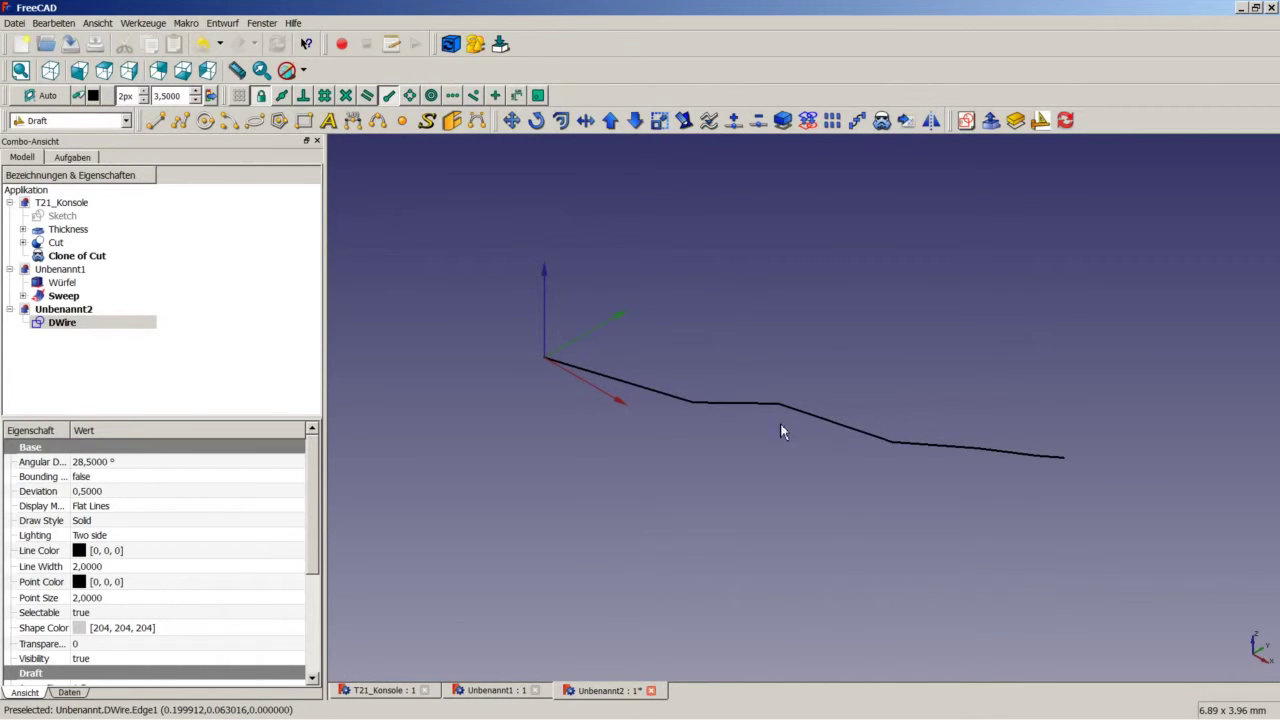
In Sketcher, create a new sketch on the YZ plane and zoom in
left_click(114, 121)
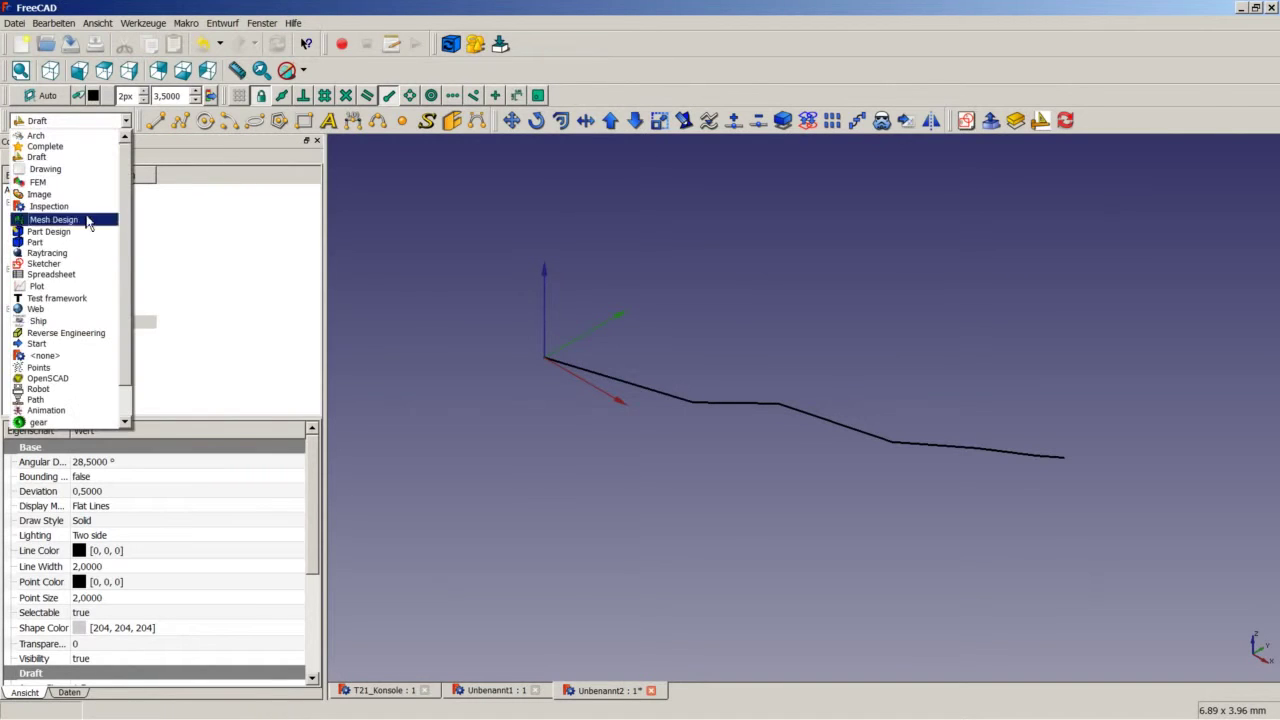
left_click(44, 263)
left_click(155, 124)
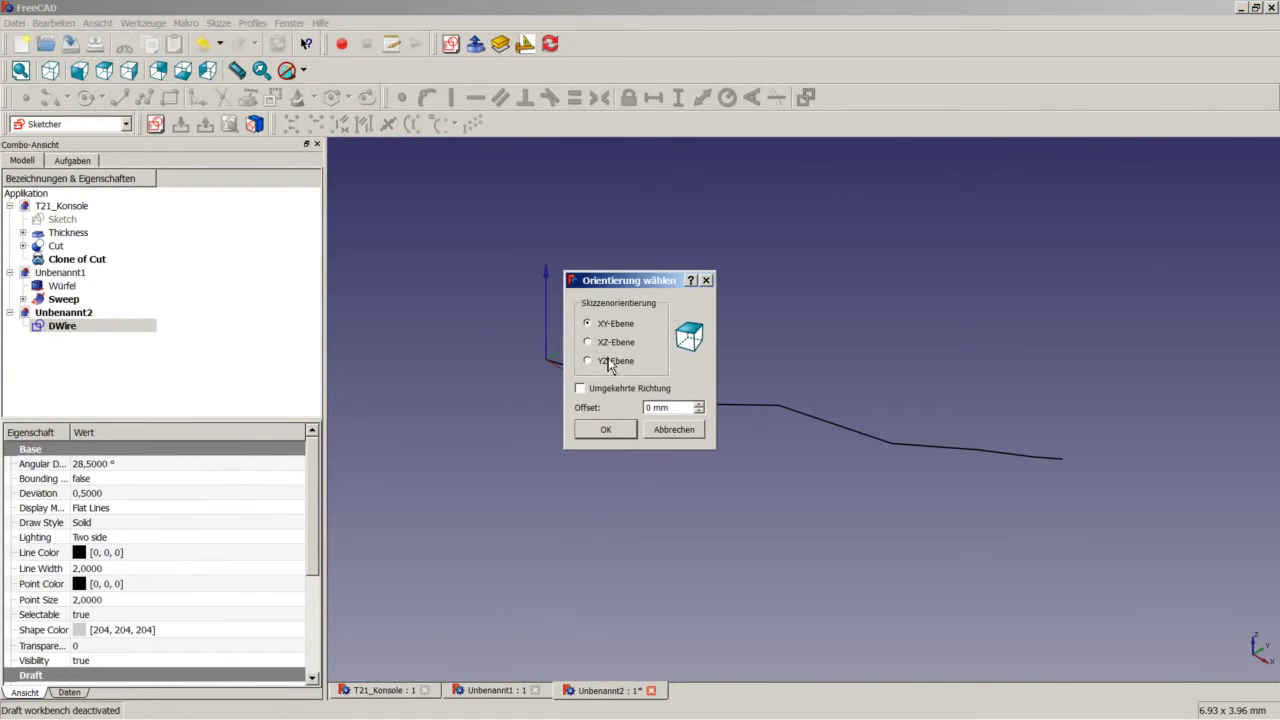
left_click(607, 362)
left_click(604, 429)
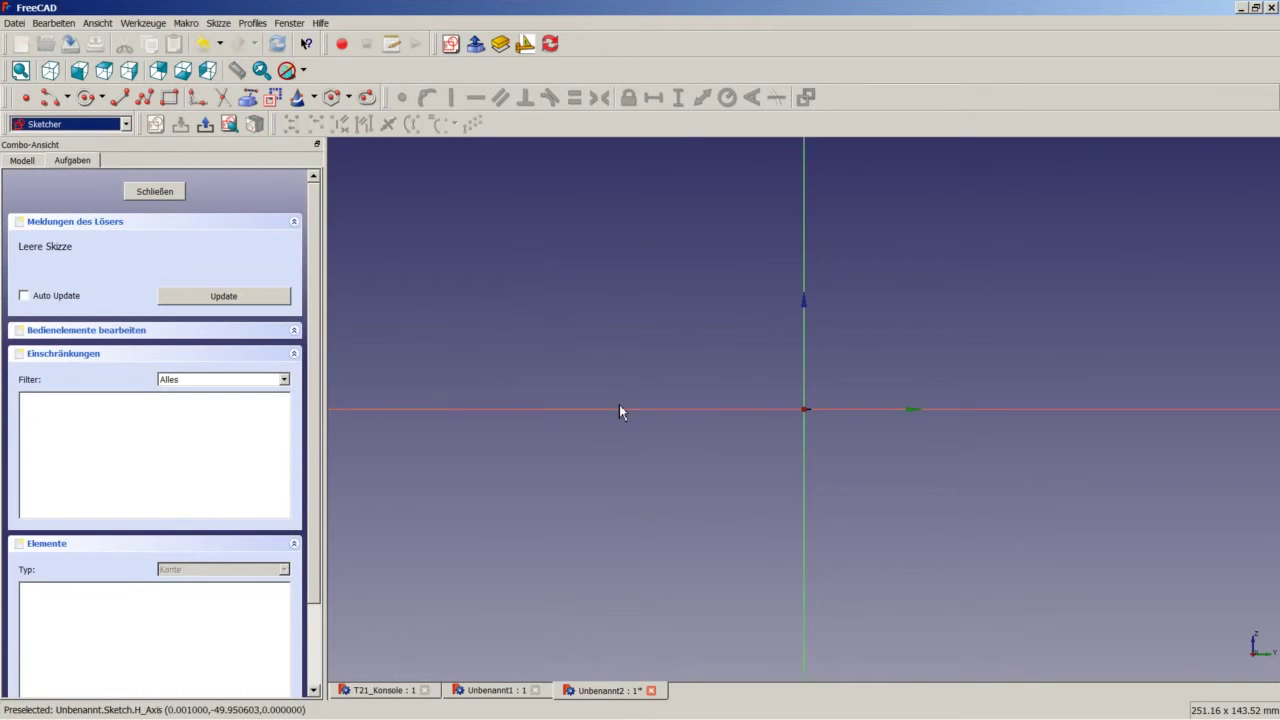
scroll(821, 410, "up", 5)
scroll(808, 412, "up", 5)
scroll(811, 412, "up", 5)
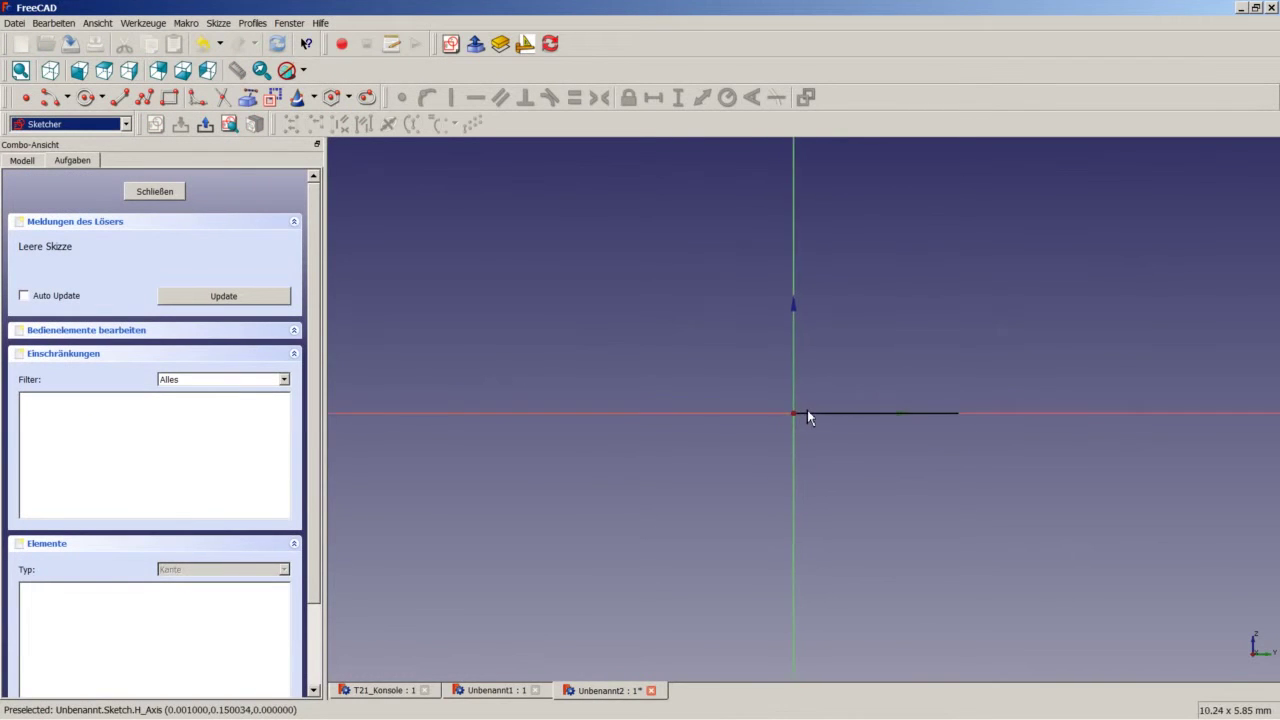
scroll(807, 412, "up", 5)
scroll(798, 418, "up", 3)
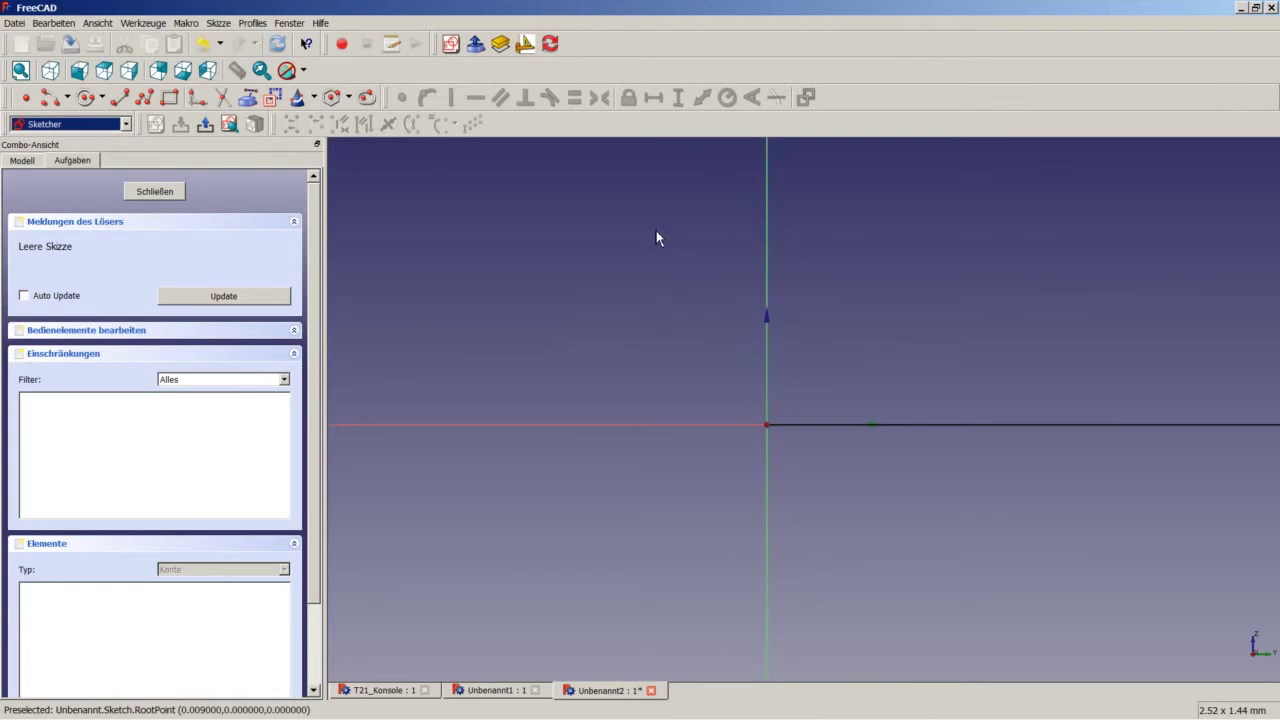
Draw a small circle centred at the sketch origin and close the sketch
left_click(86, 97)
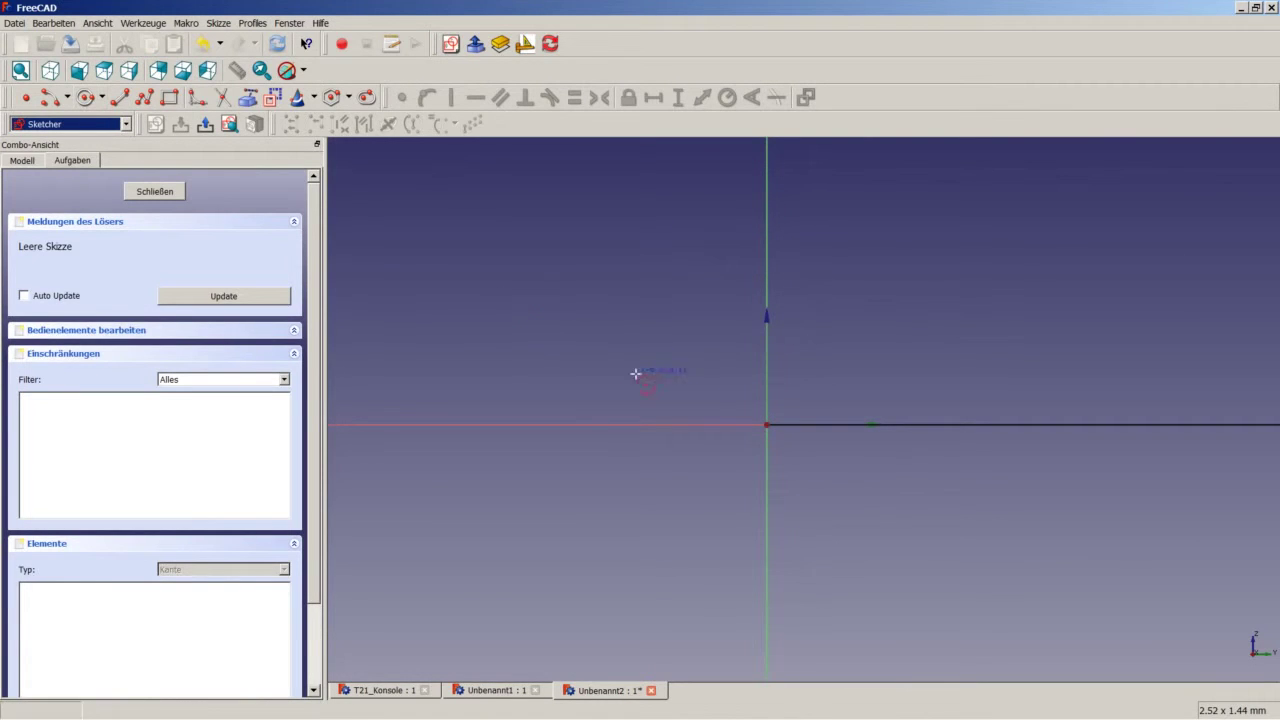
left_click(766, 424)
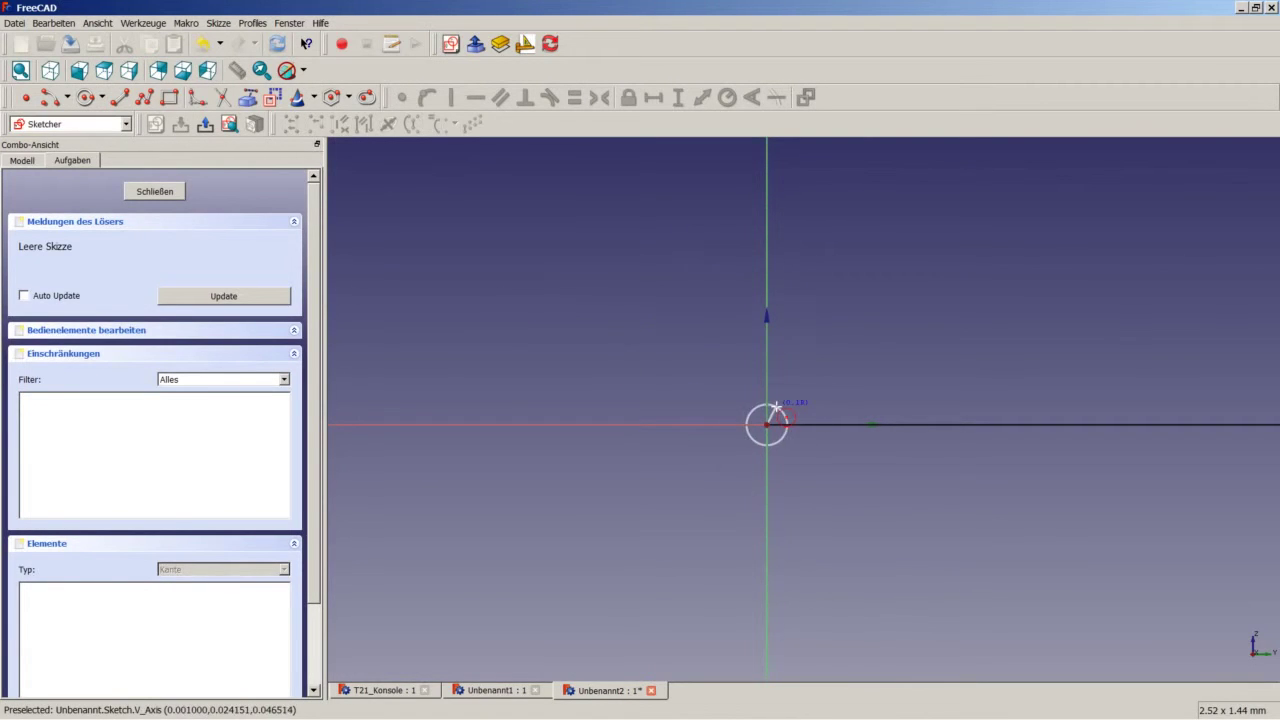
left_click(779, 406)
left_click(162, 193)
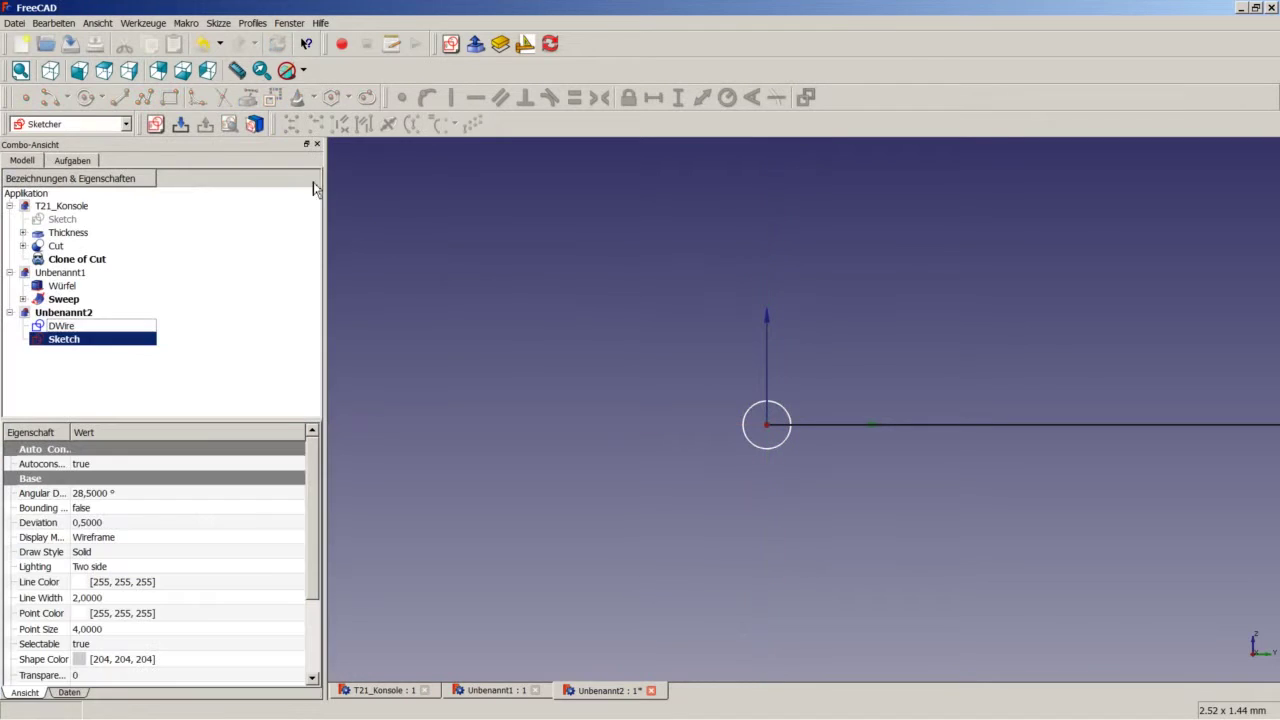
Fit the whole DWire and circle sketch in an isometric view, then switch to the Part workbench
left_click(52, 72)
right_click(427, 250)
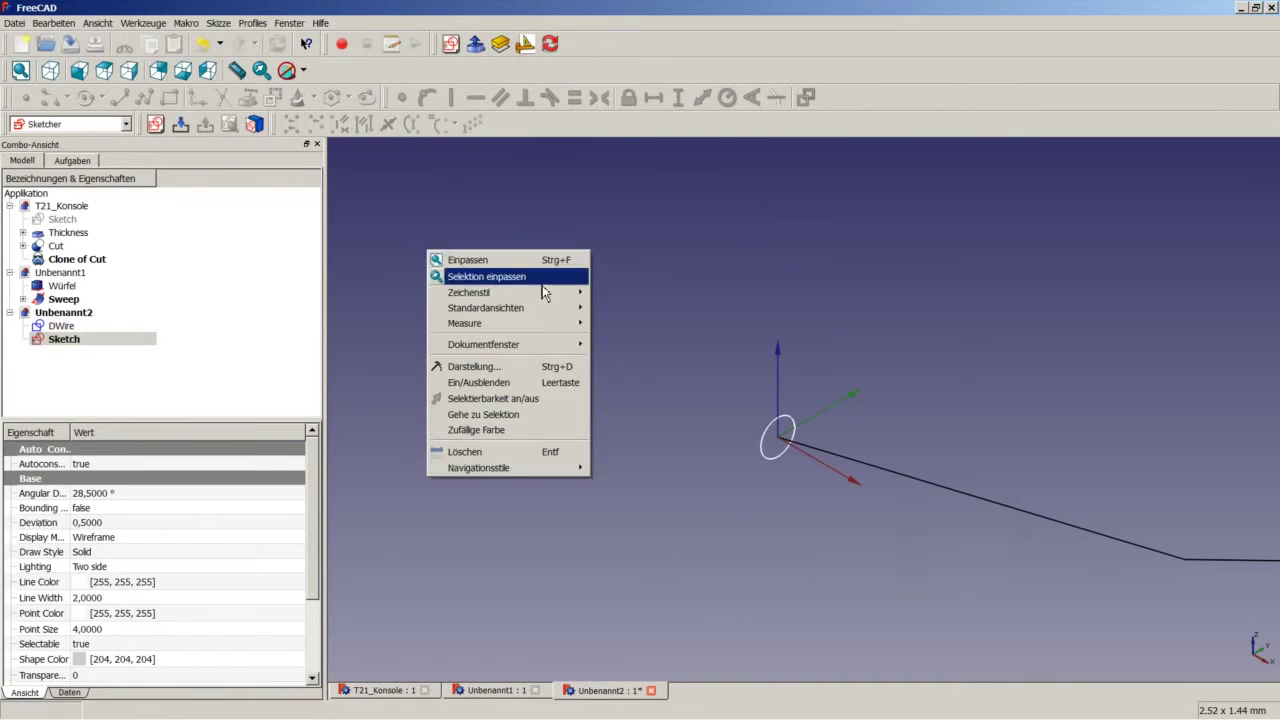
left_click(538, 260)
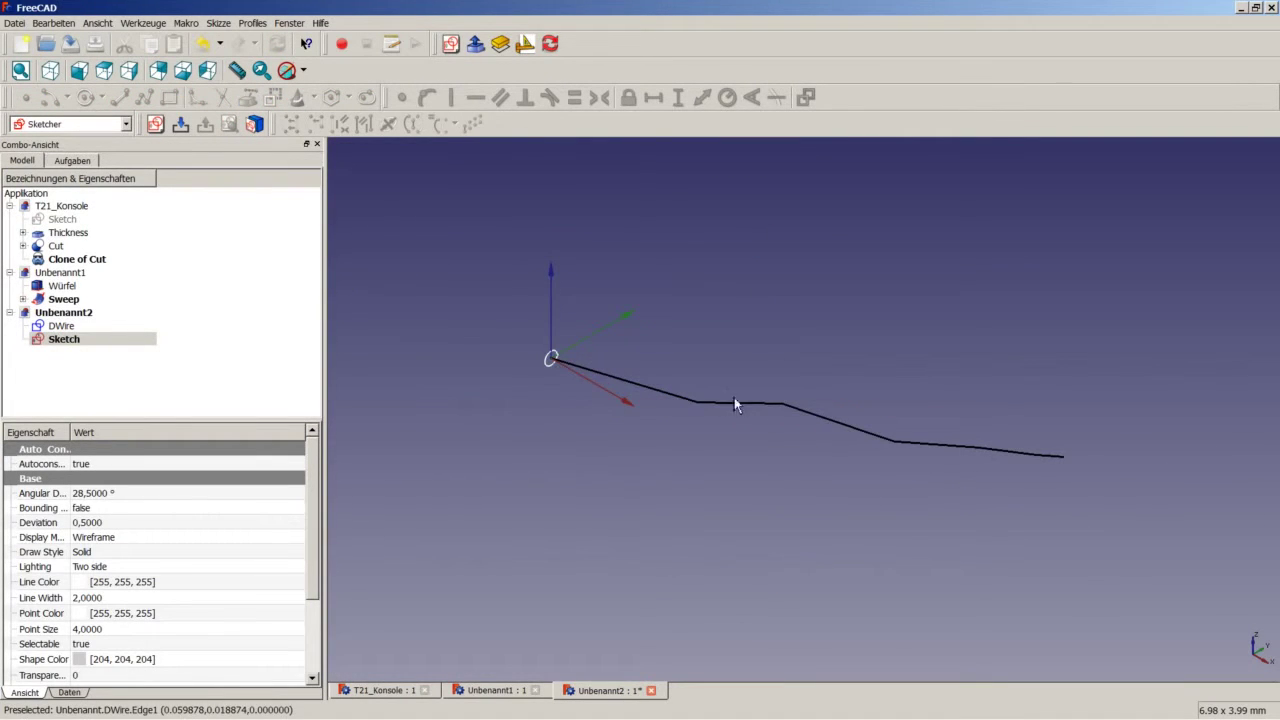
left_click(451, 328)
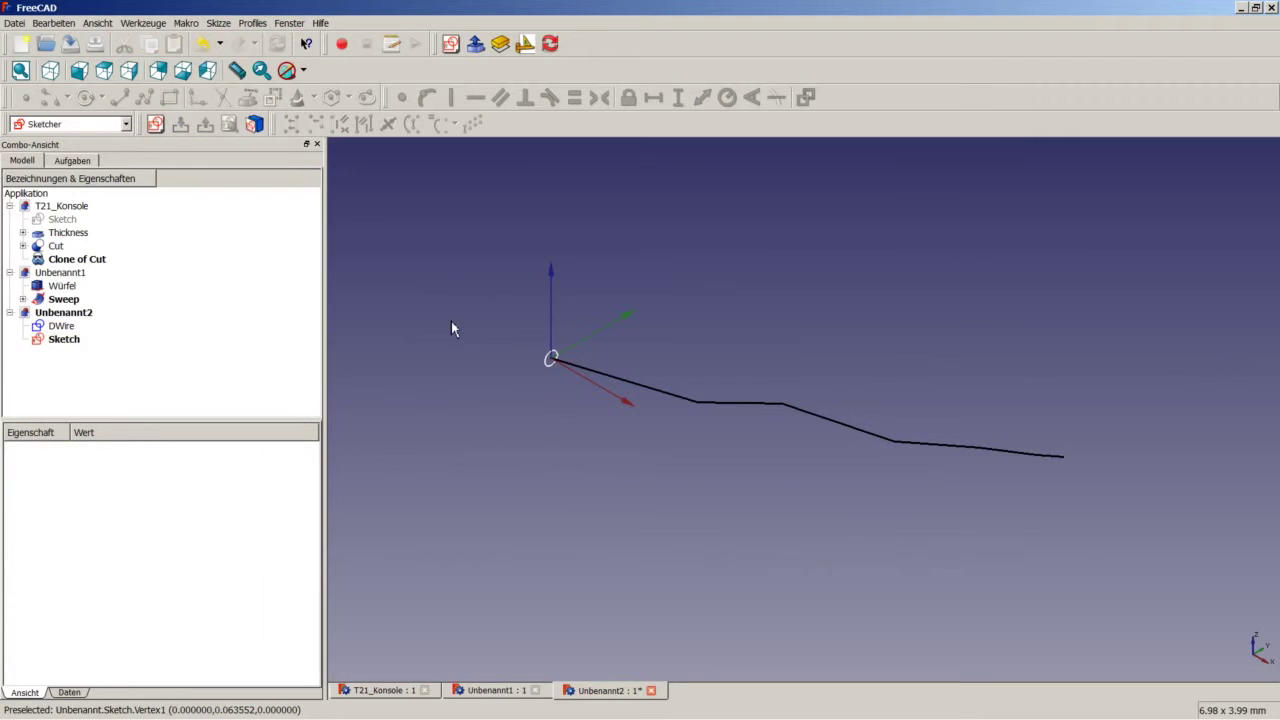
left_click(103, 126)
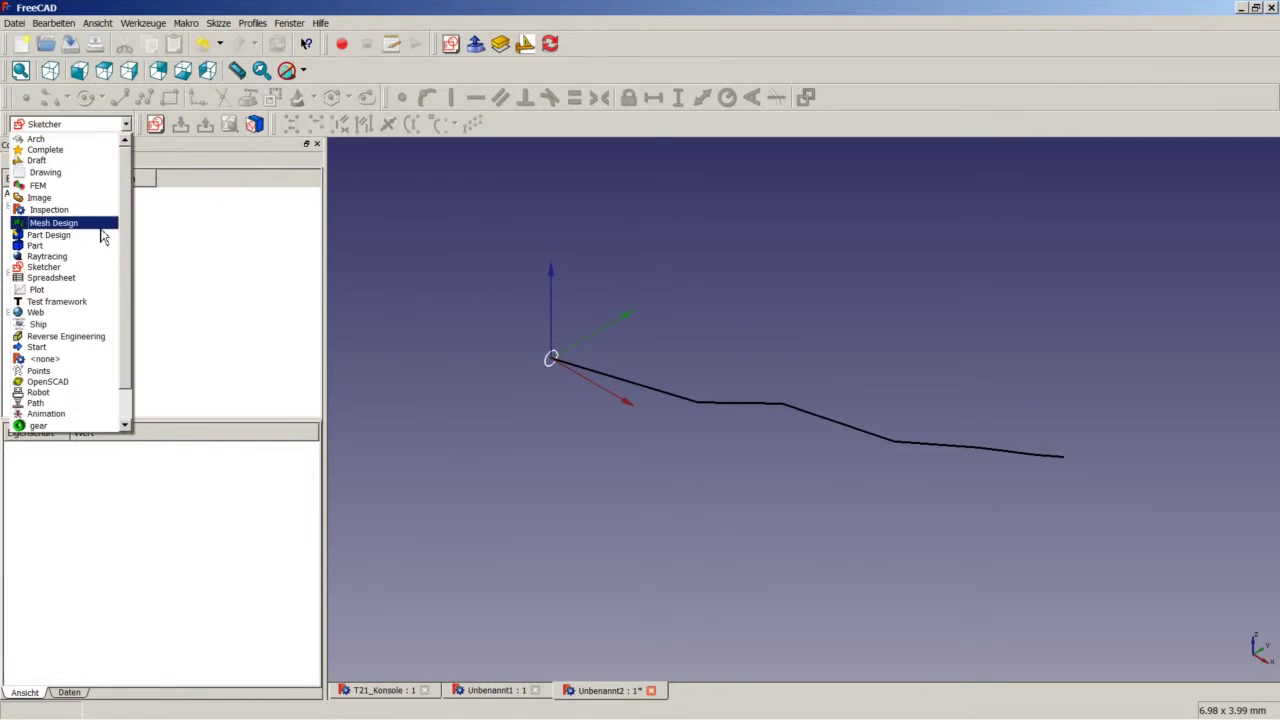
left_click(92, 246)
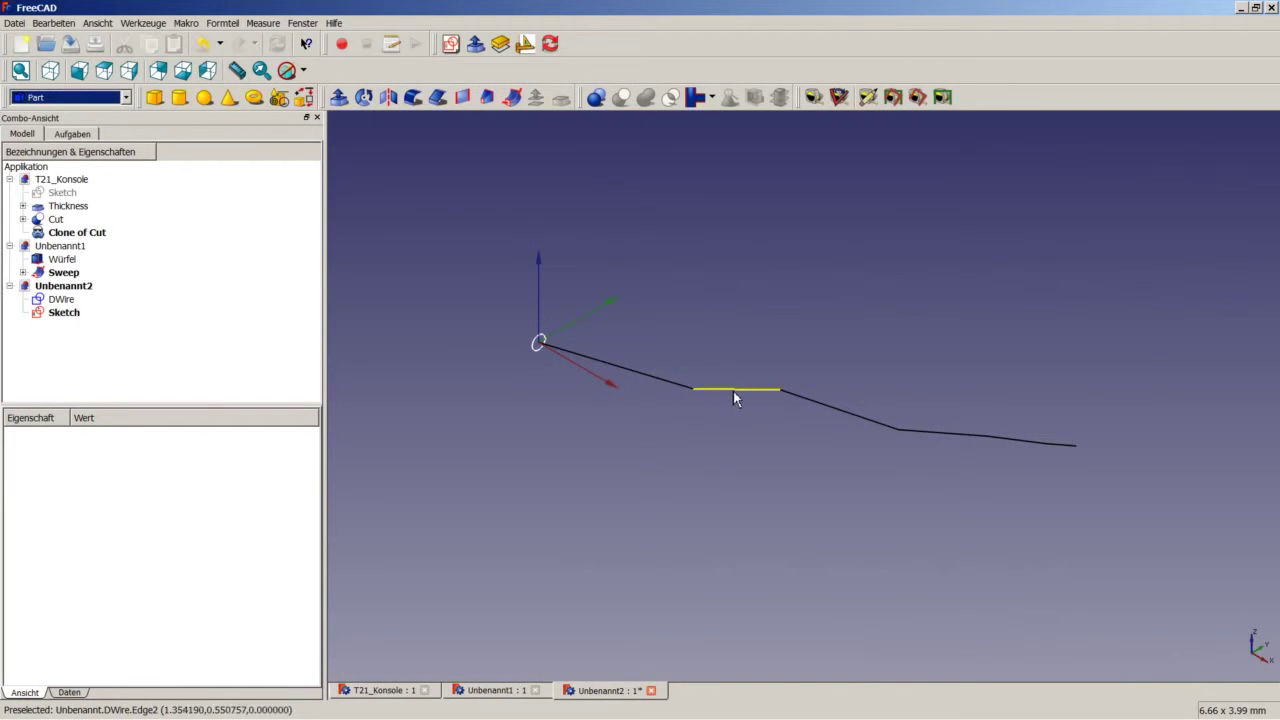
Sweep the circle Sketch along the DWire path with Create Solid enabled
left_click(515, 98)
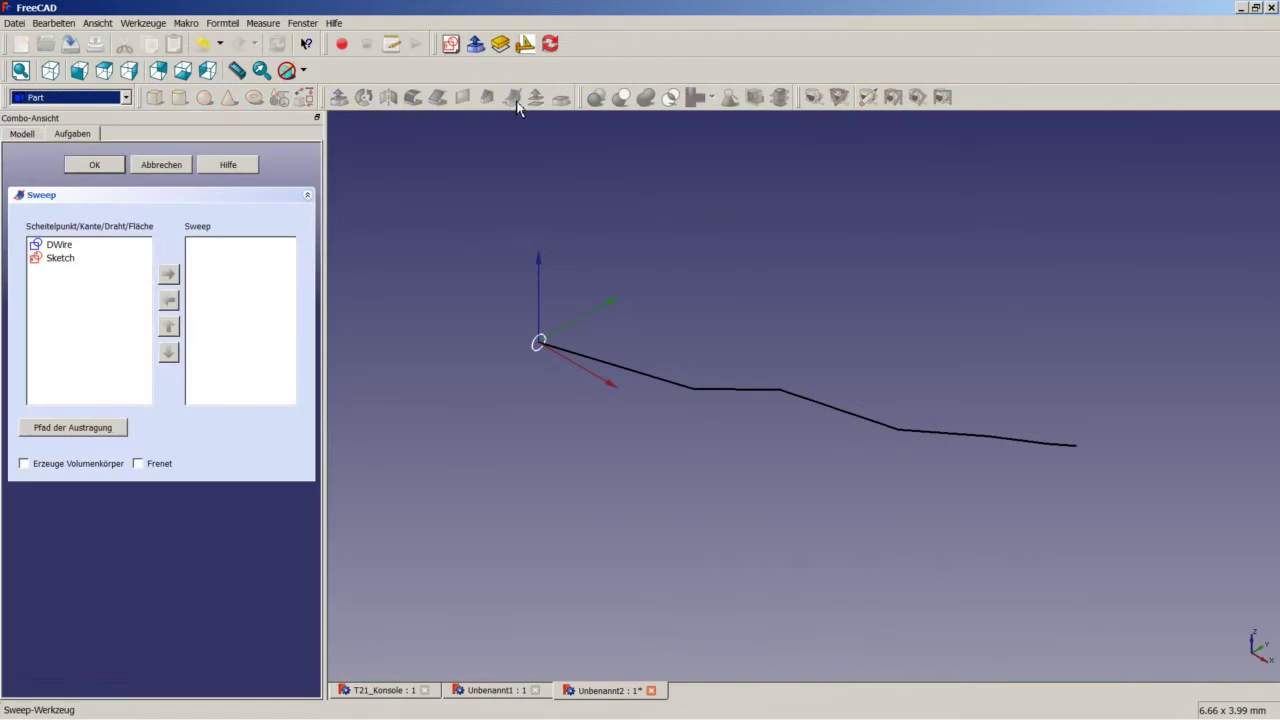
double_click(65, 259)
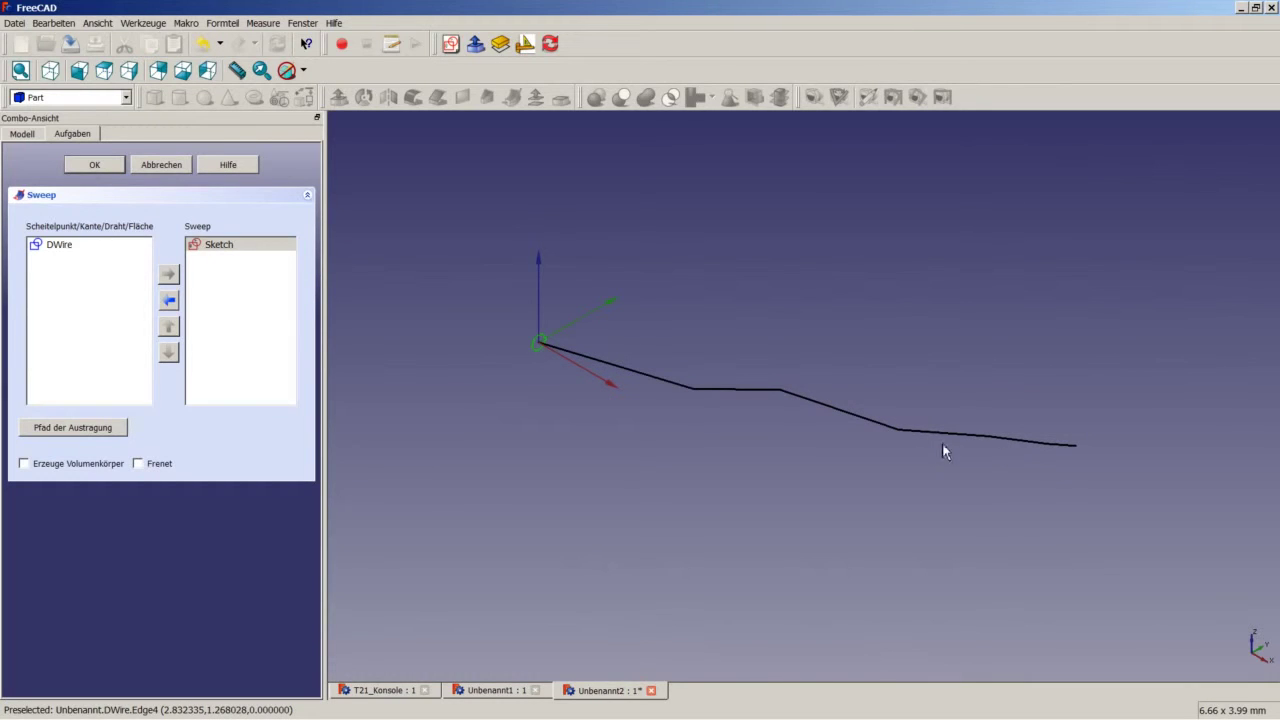
left_click(102, 431)
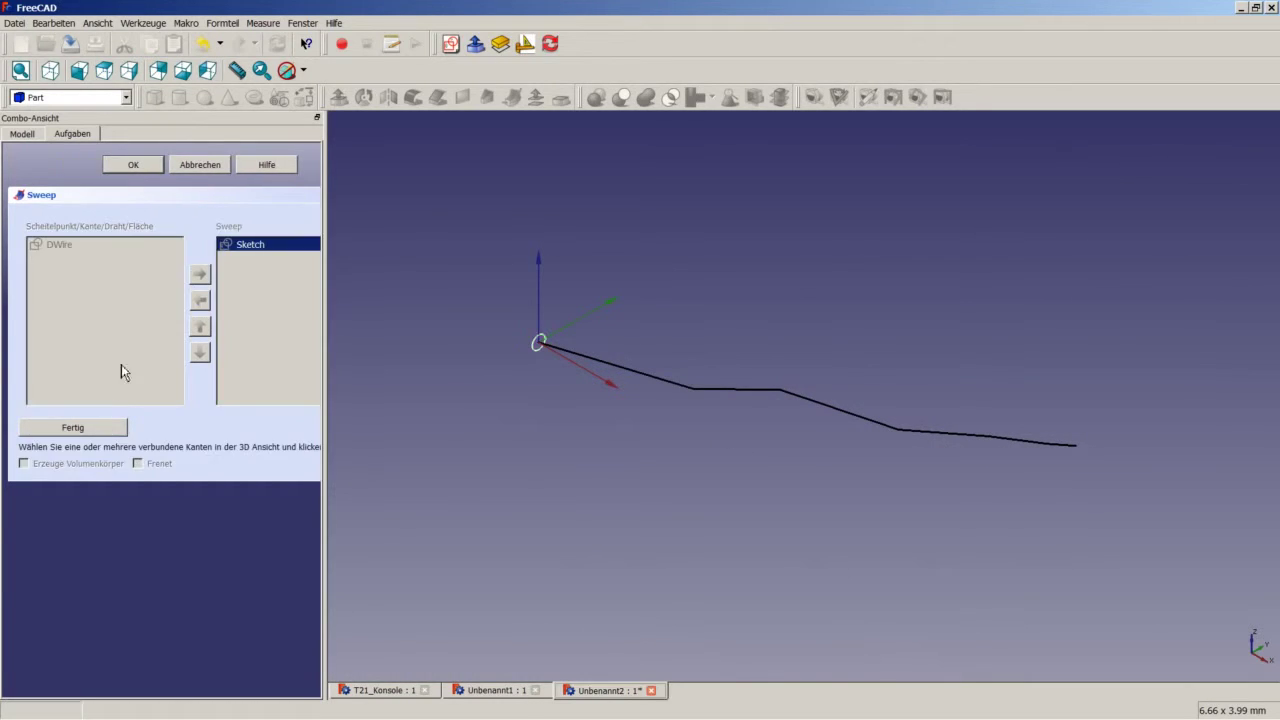
left_click(22, 136)
left_click(75, 300)
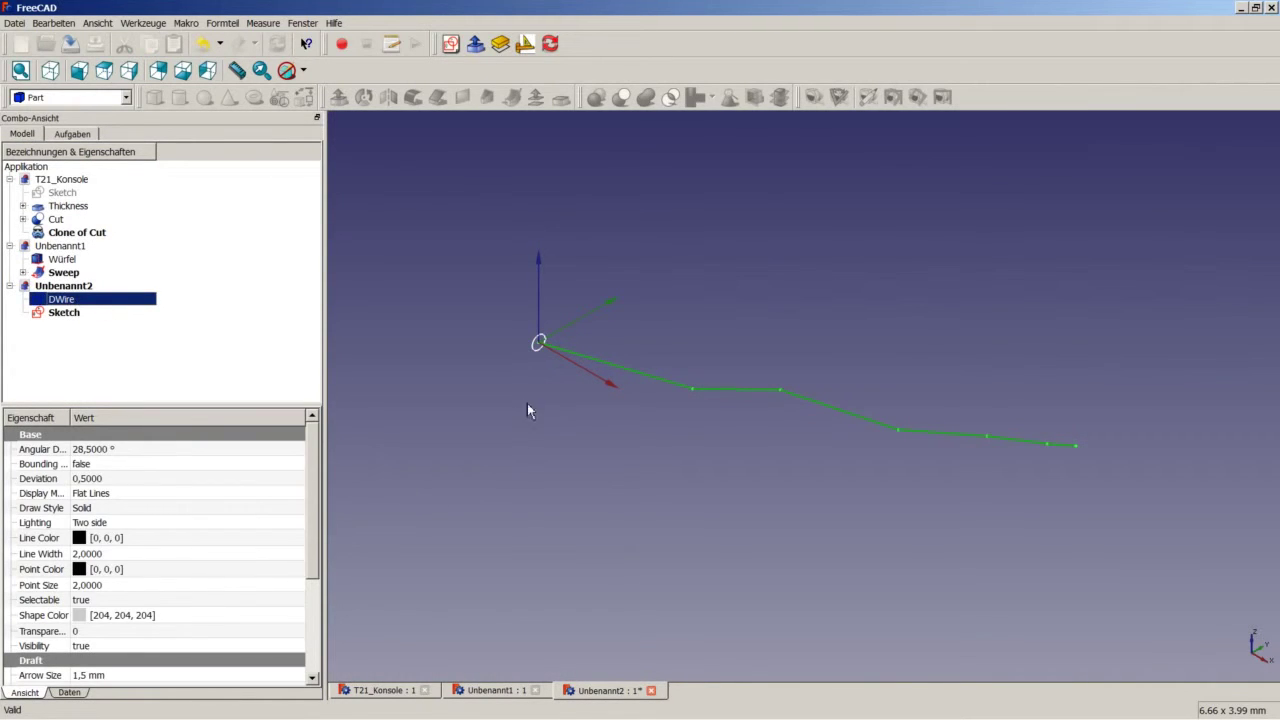
left_click(90, 140)
left_click(76, 428)
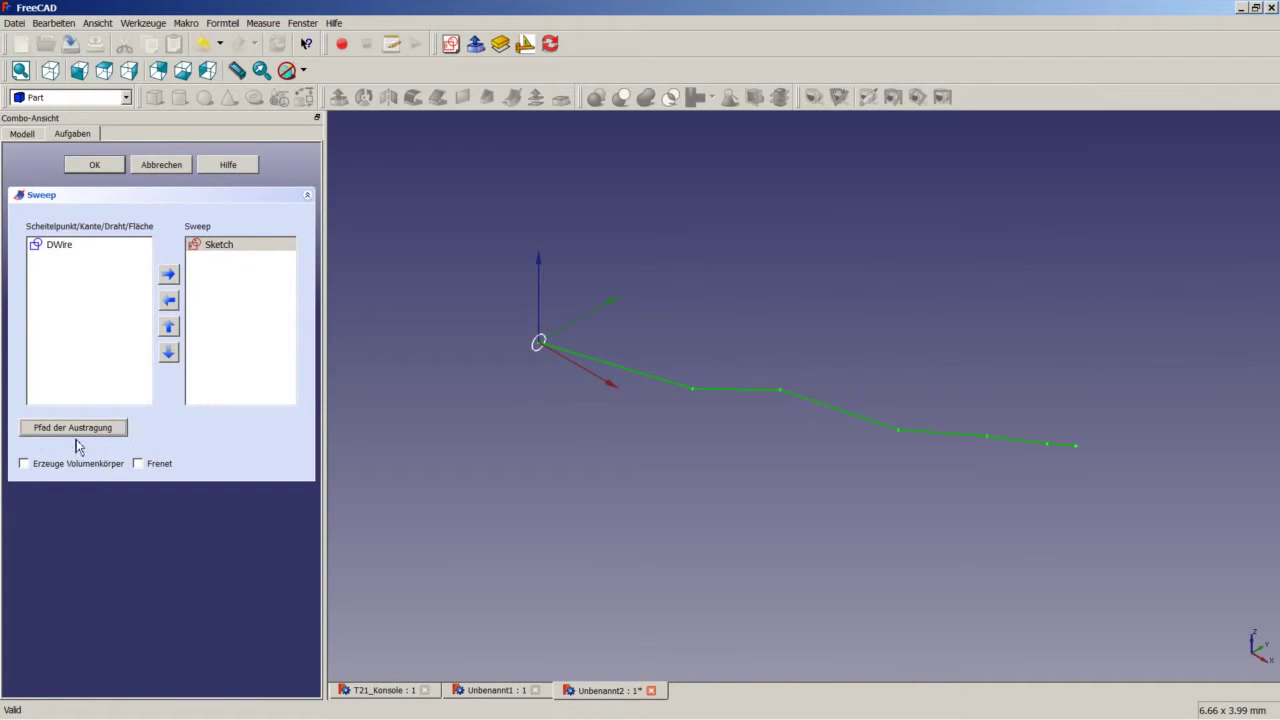
left_click(72, 465)
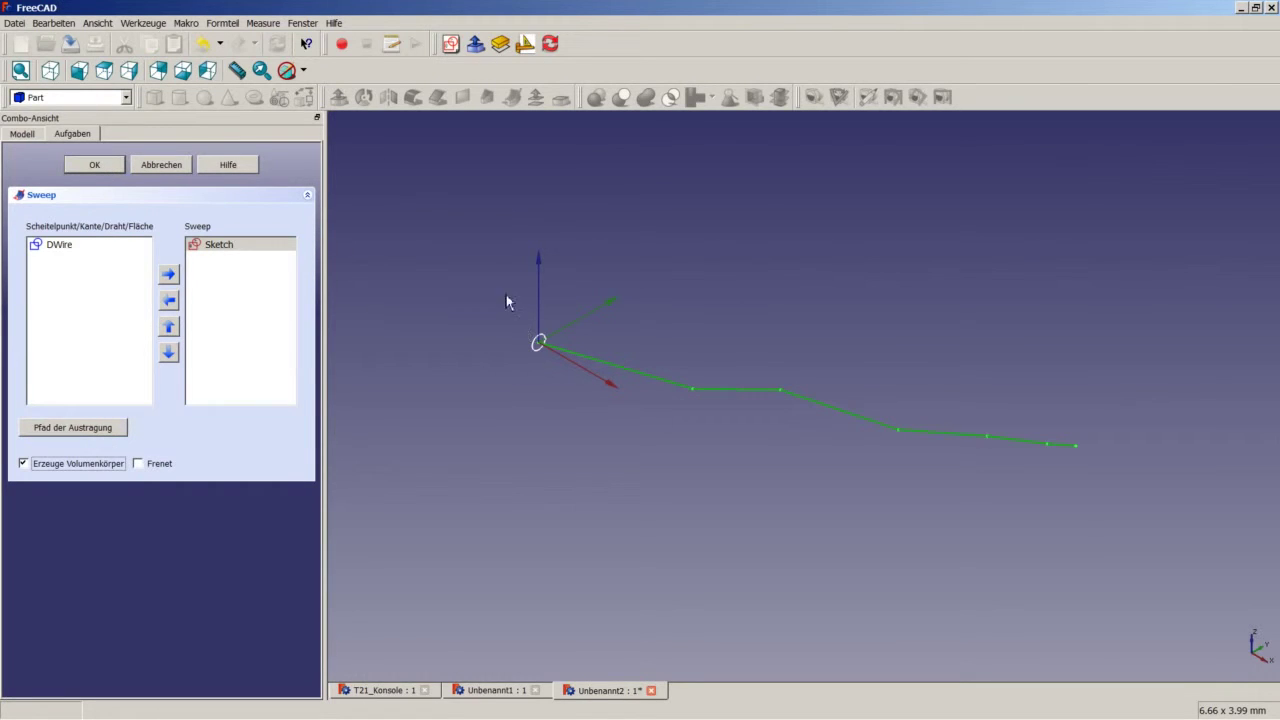
left_click(116, 170)
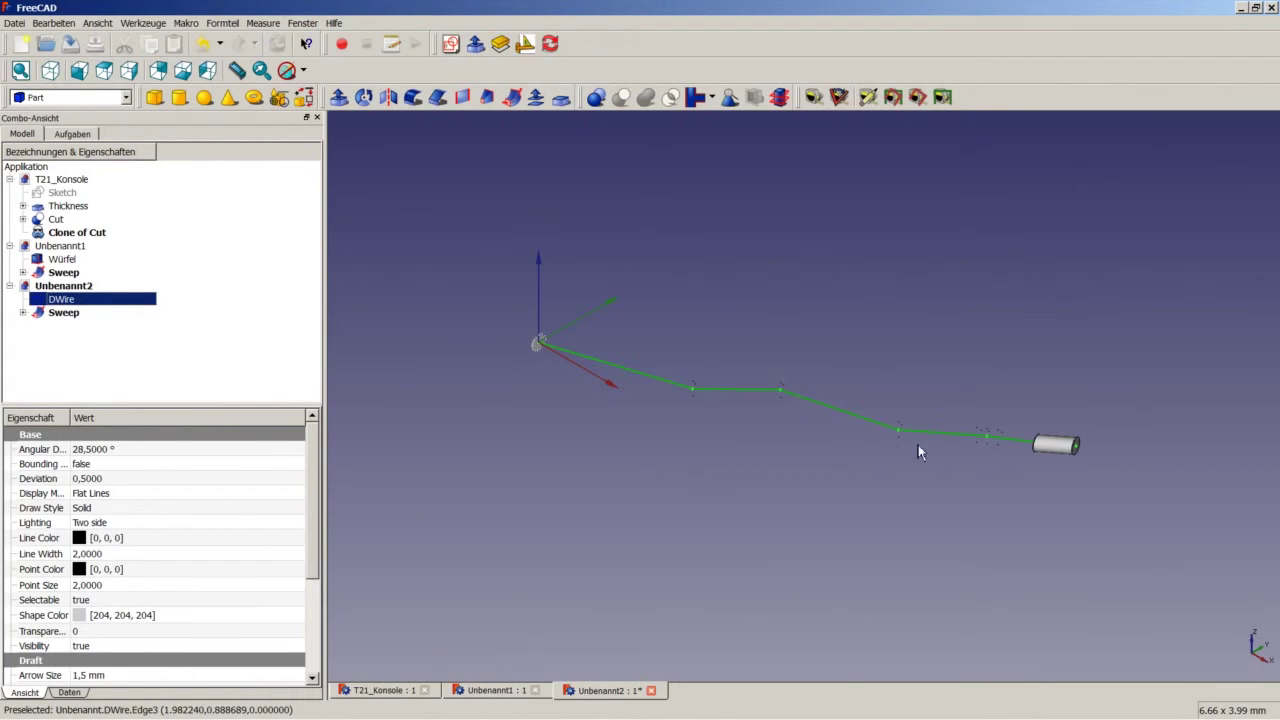
Change the Sweep's Transition property to Transformed in its Data properties
left_click(80, 314)
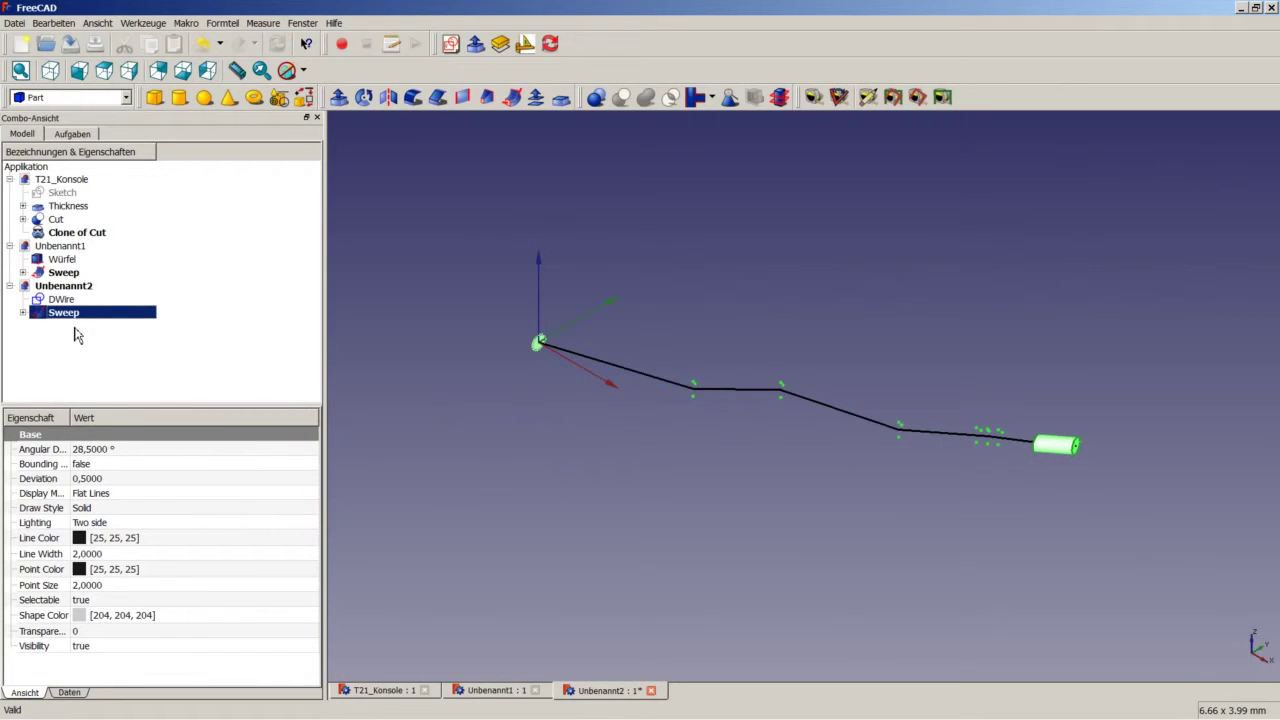
left_click(78, 694)
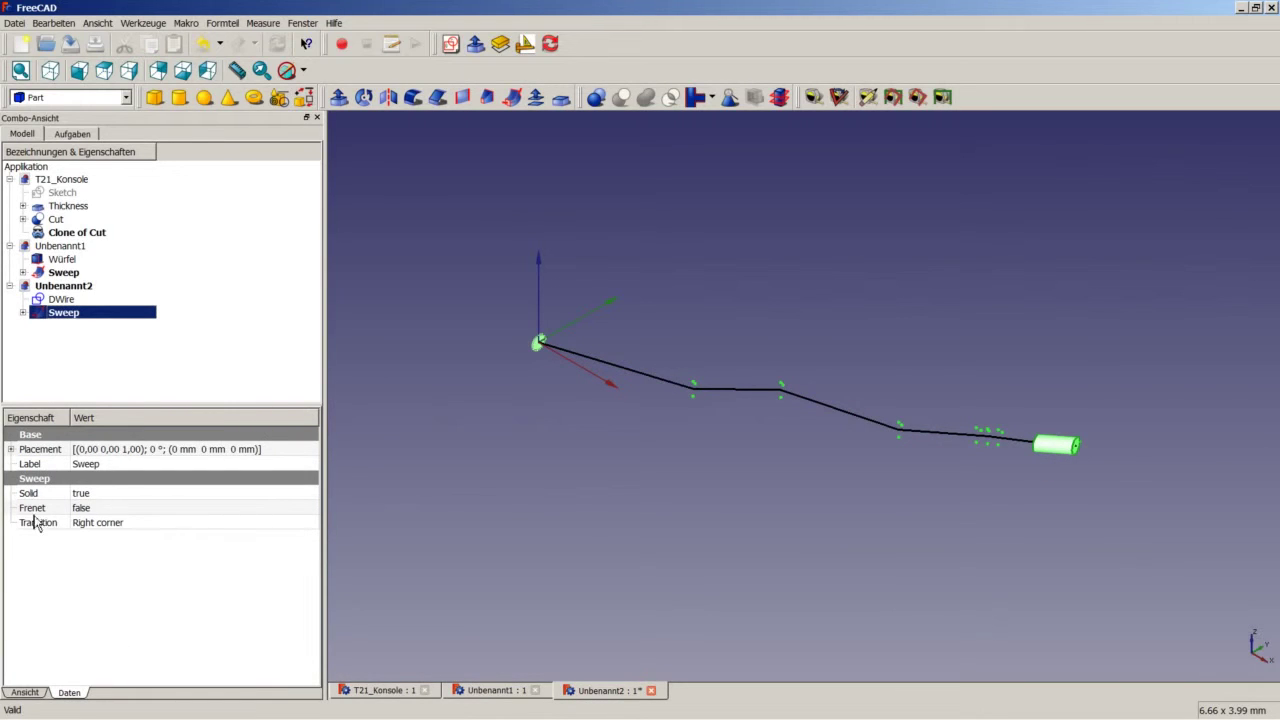
left_click(120, 524)
left_click(127, 525)
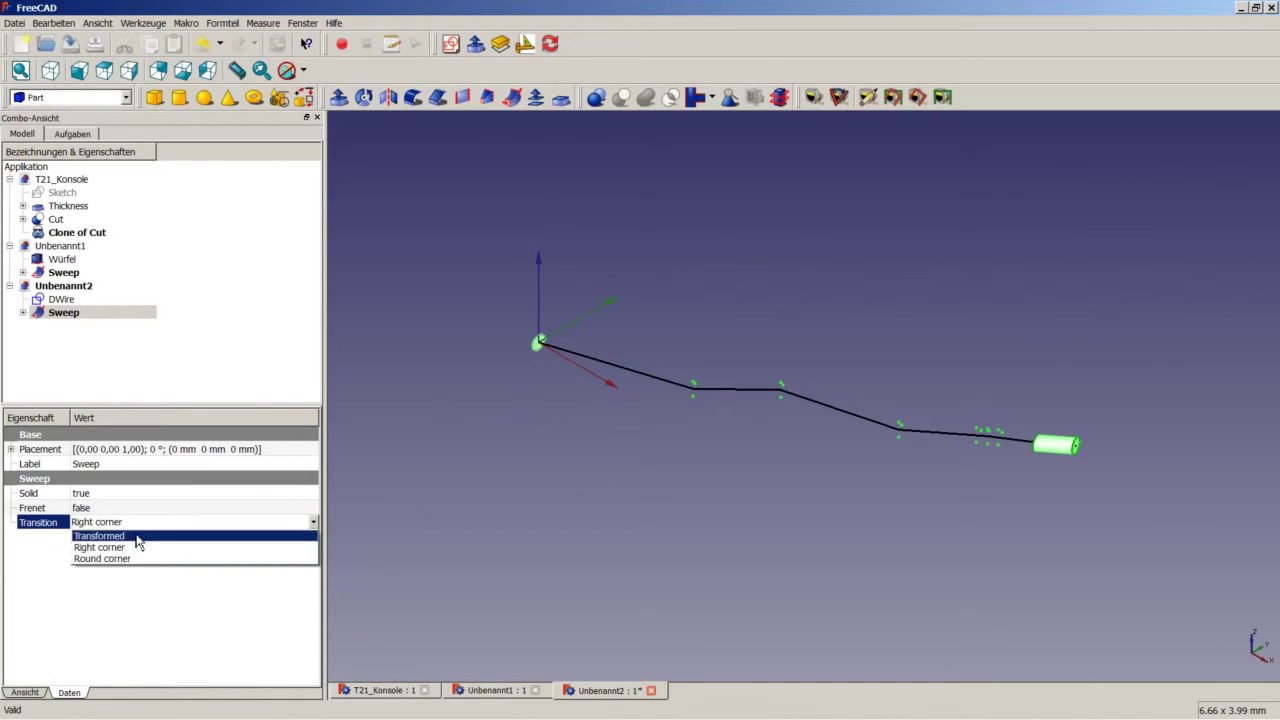
left_click(128, 537)
left_click(466, 532)
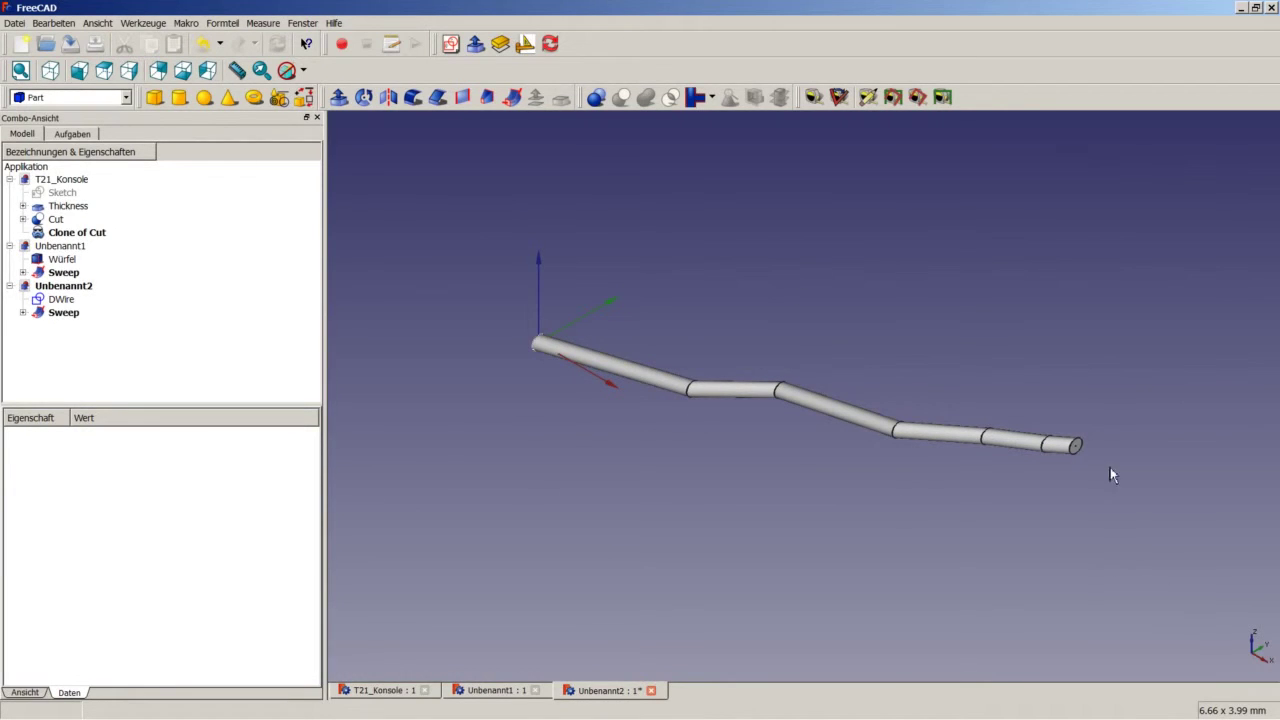
Return to the Draft workbench with the swept round tube still displayed
left_click(122, 98)
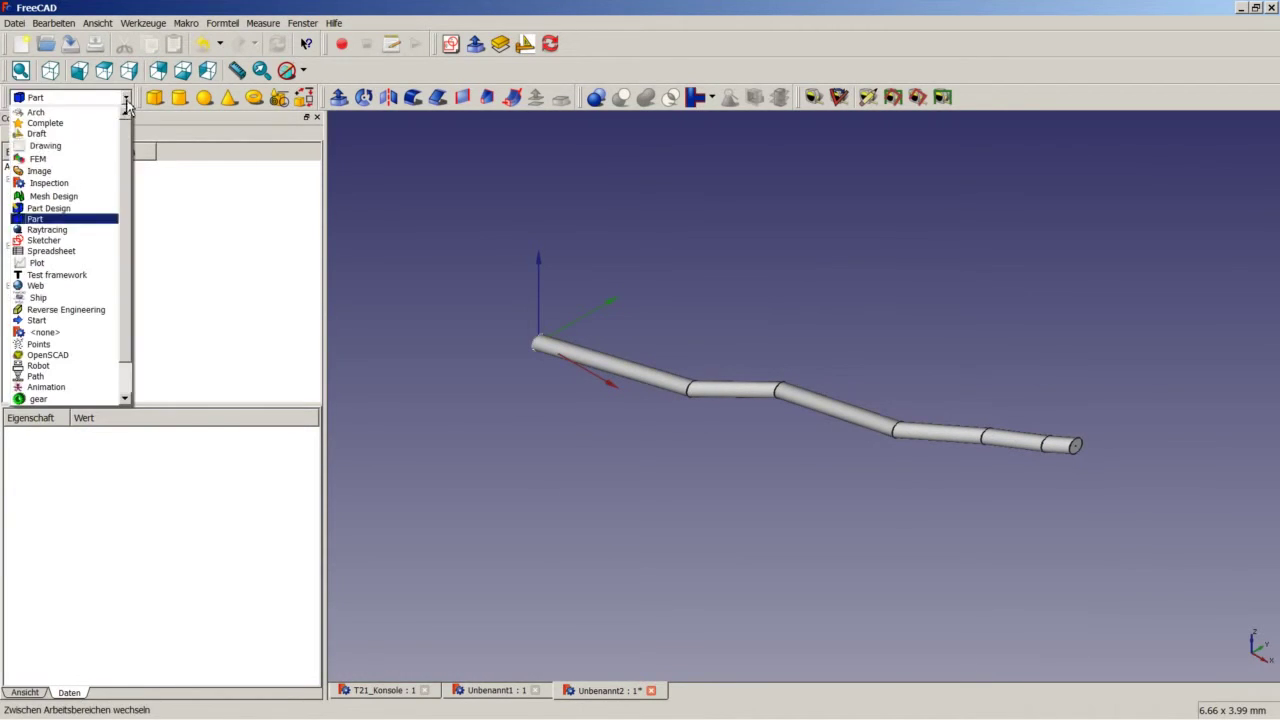
left_click(60, 133)
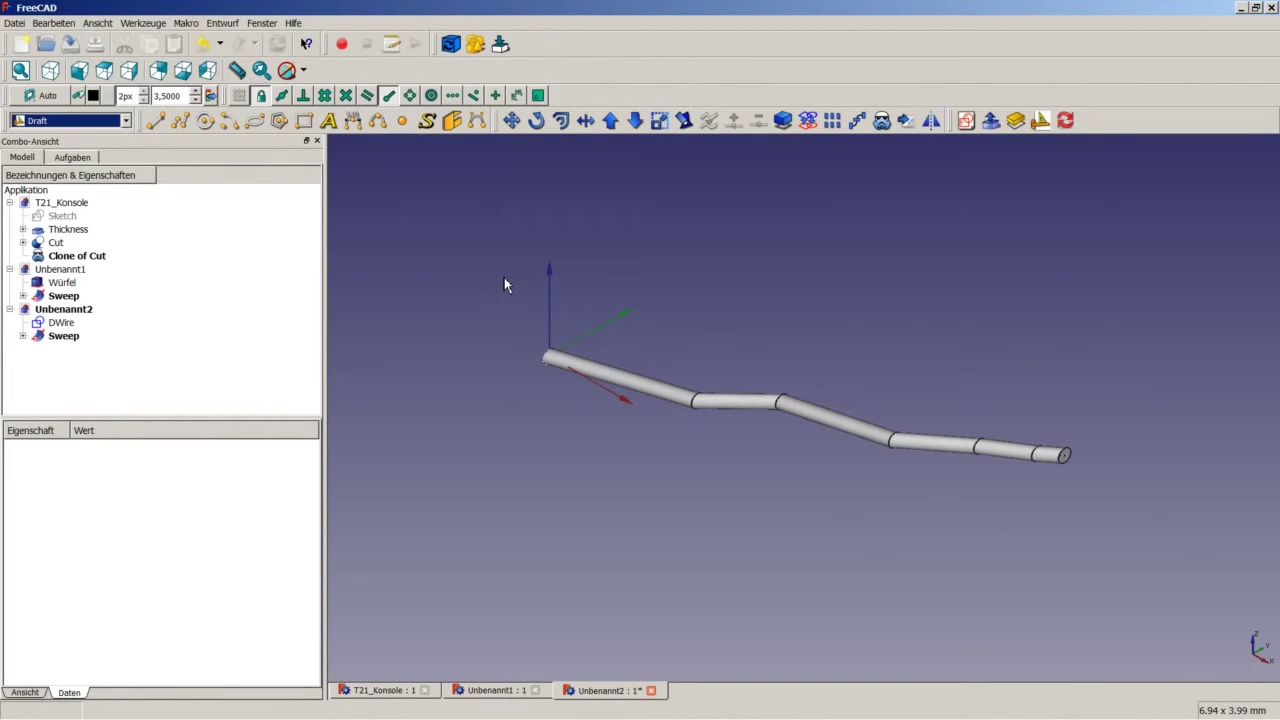
left_click(127, 121)
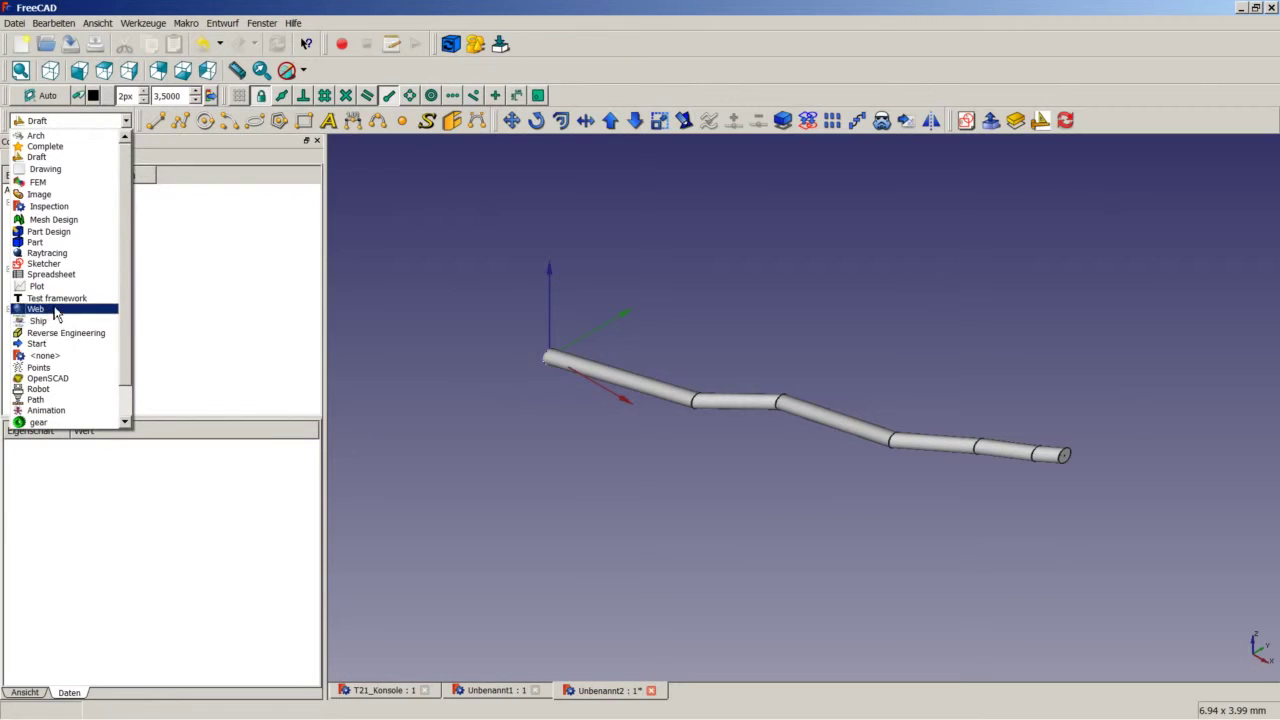
Switch FreeCAD to the Points workbench
left_click(57, 367)
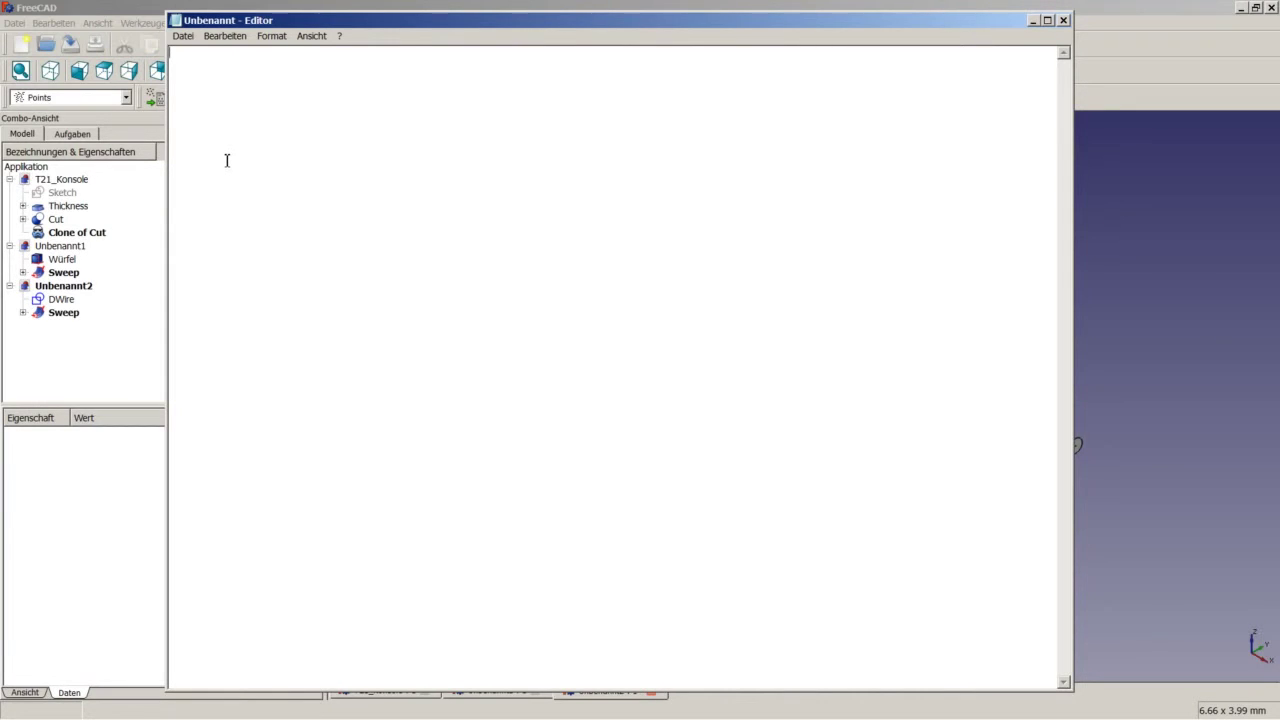
Enter the lines 0 0 0, 0 10 0, 0 10 10 and 10 10 10, deleting the stray .232556
type("10 10 10.232556")
left_click_drag(224, 85, 279, 86)
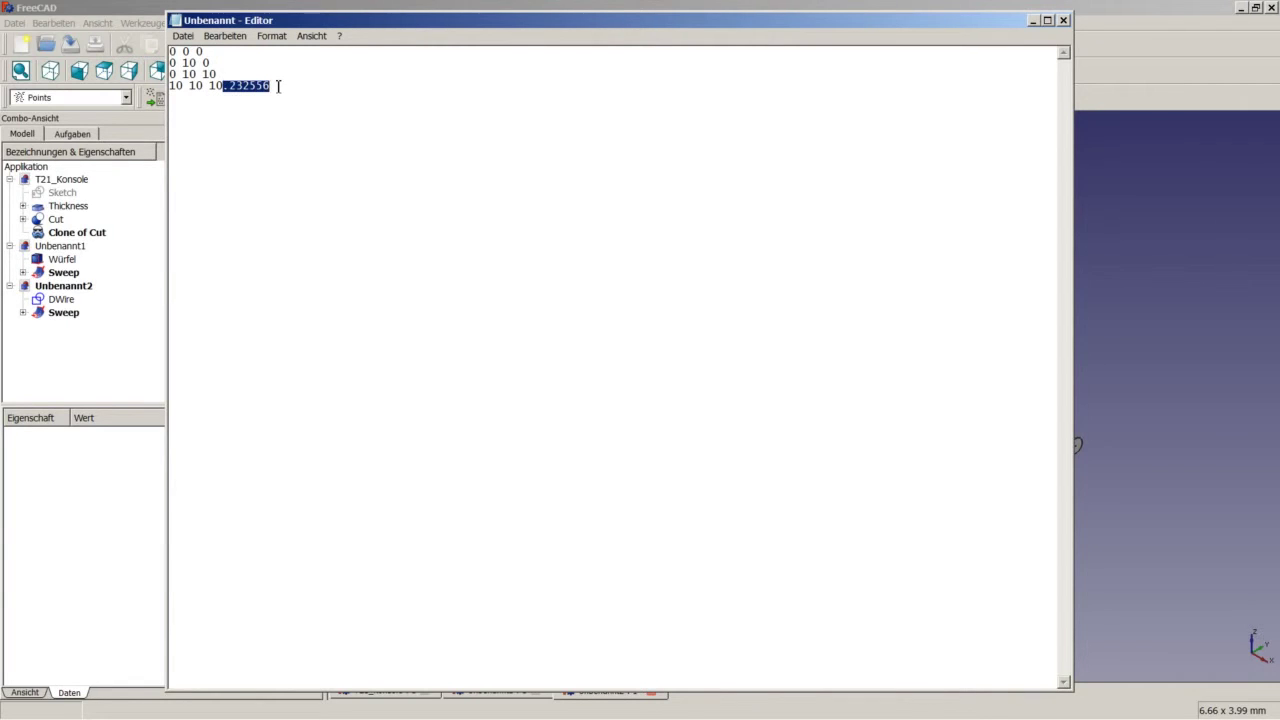
key("Delete")
Save the coordinate text as Points.txt in the Documents library with Save As
left_click(183, 36)
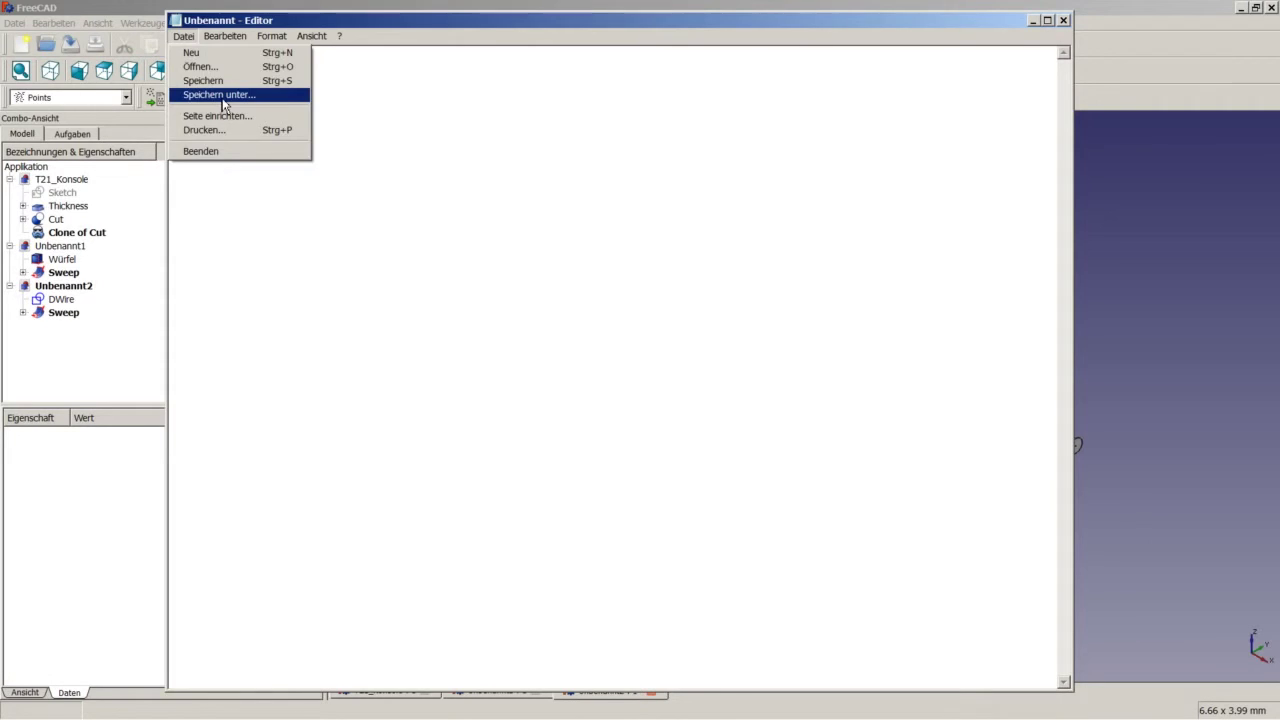
left_click(226, 92)
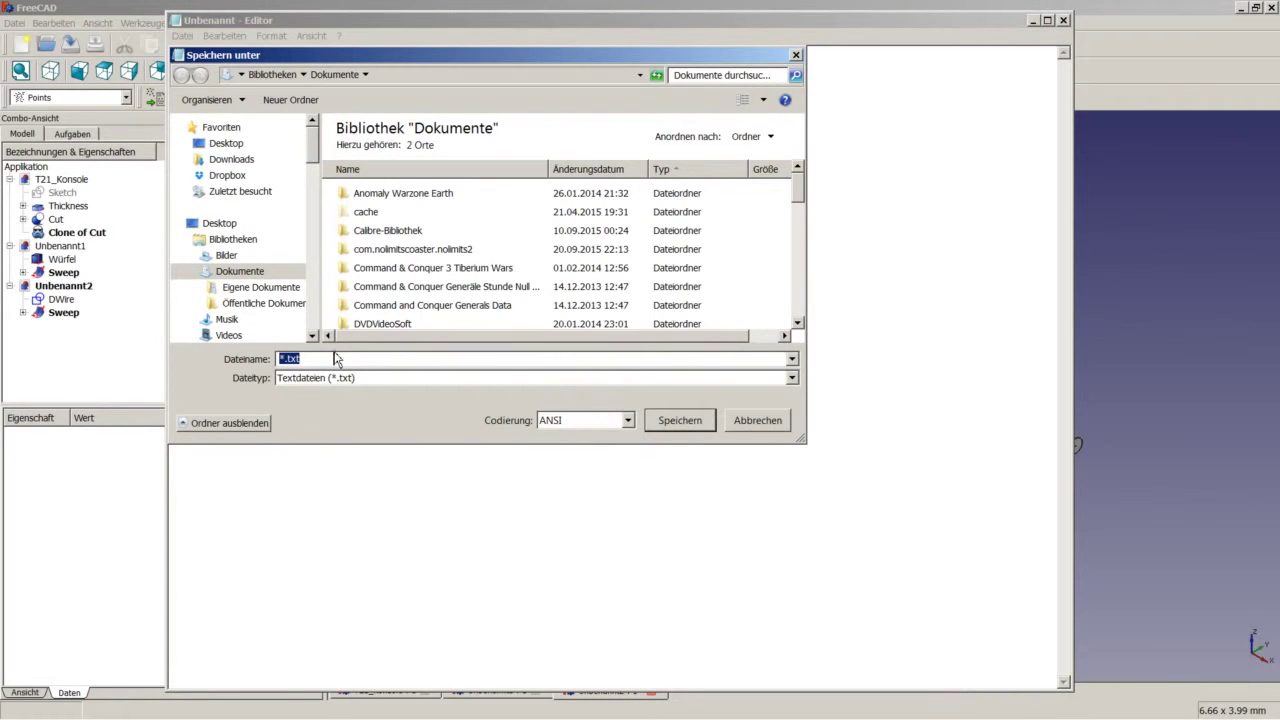
left_click(281, 358)
key("Return")
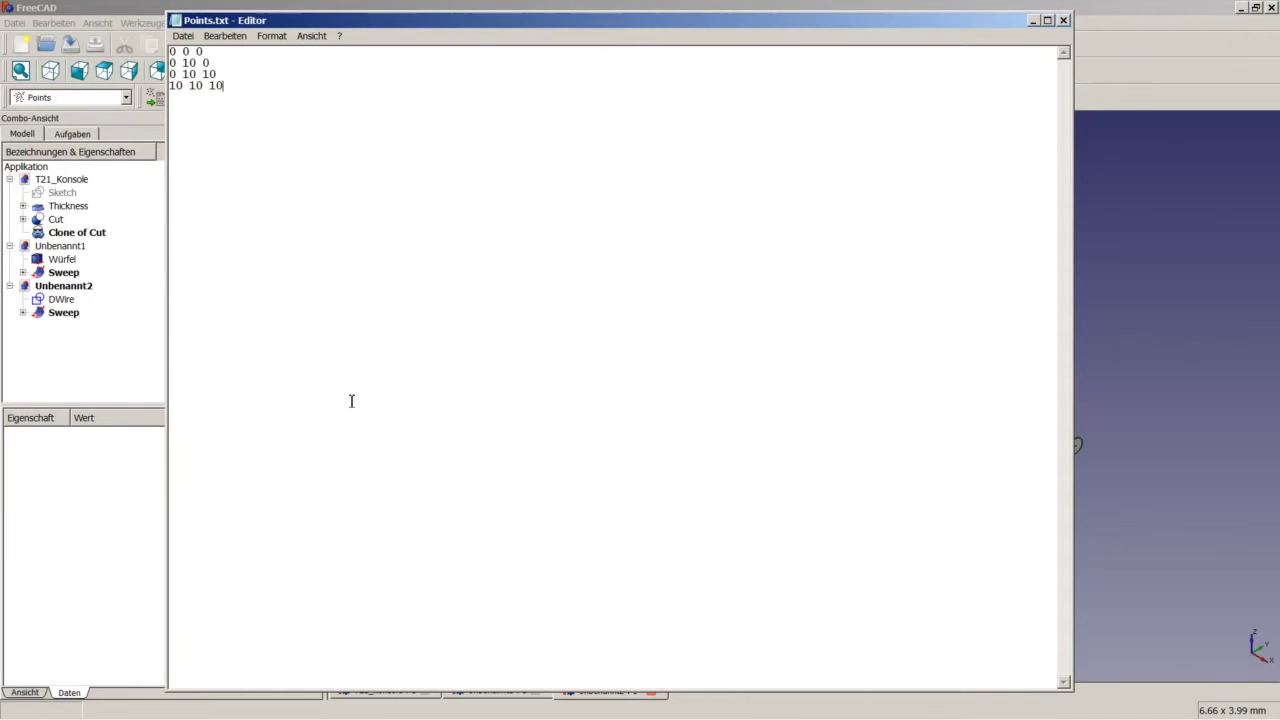
left_click(70, 705)
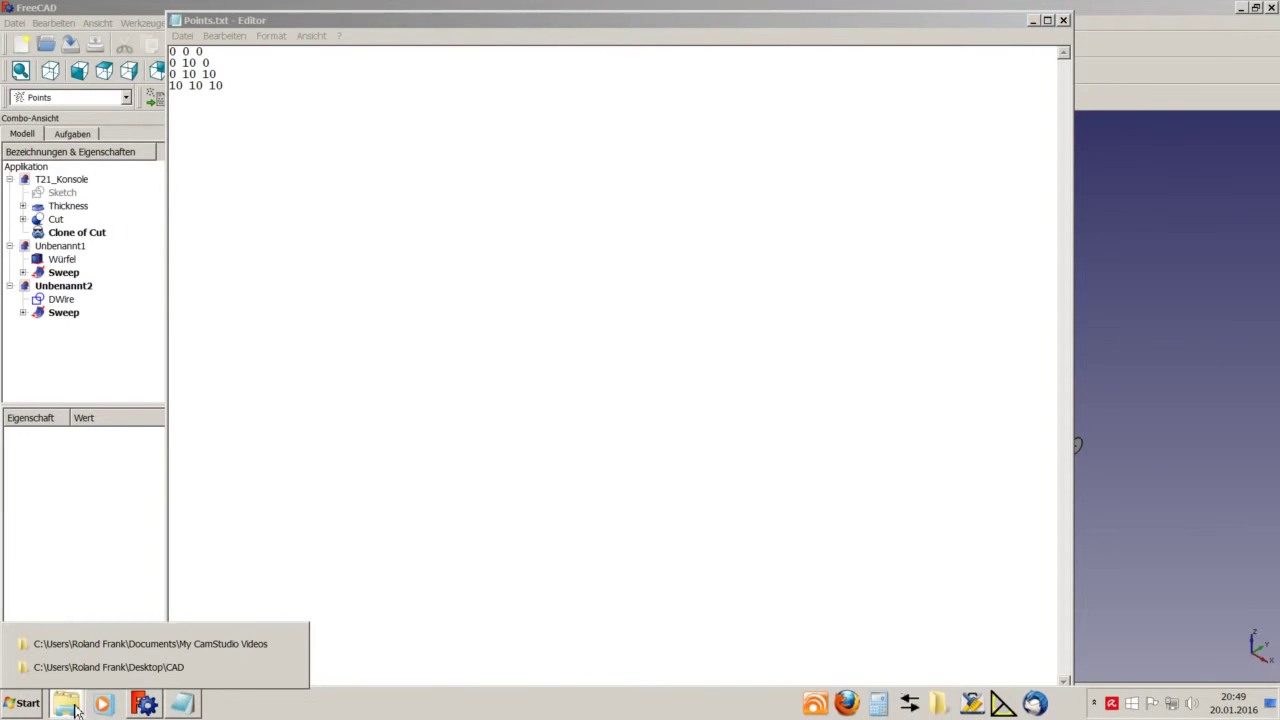
Open Windows Explorer in the Documents library and start renaming Points.txt
right_click(25, 711)
left_click(42, 697)
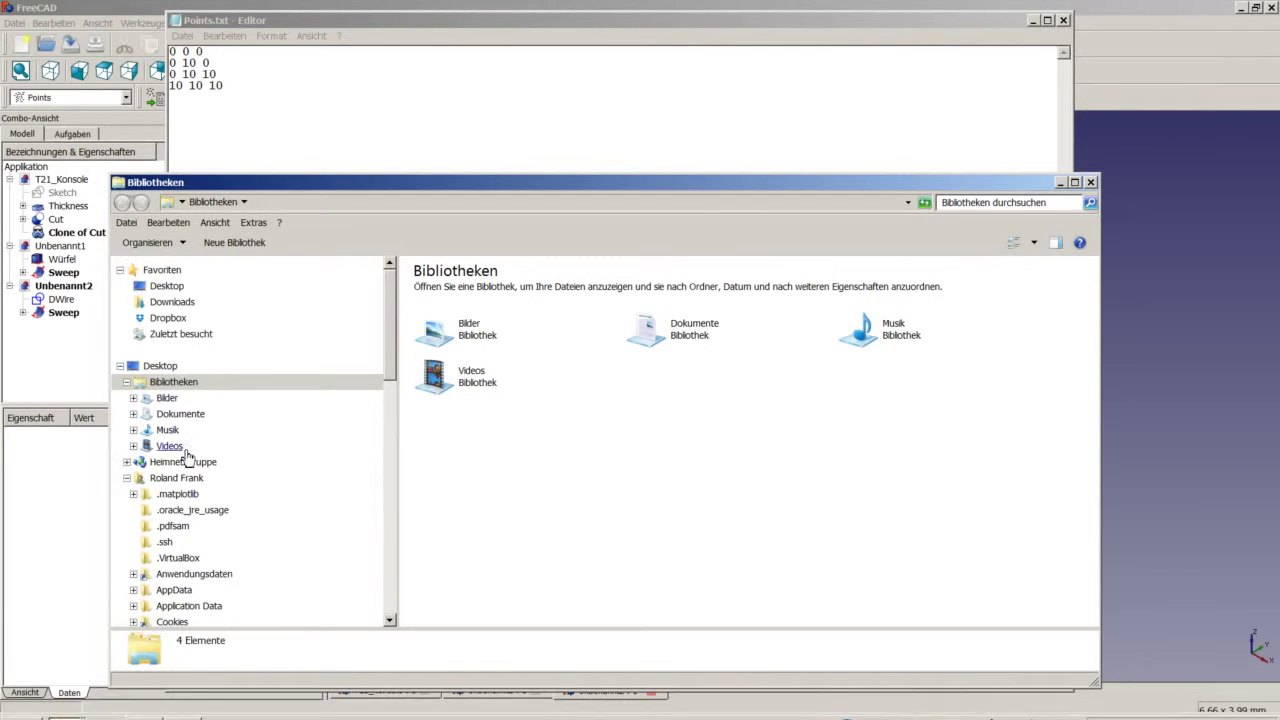
left_click(182, 414)
scroll(527, 482, "down", 5)
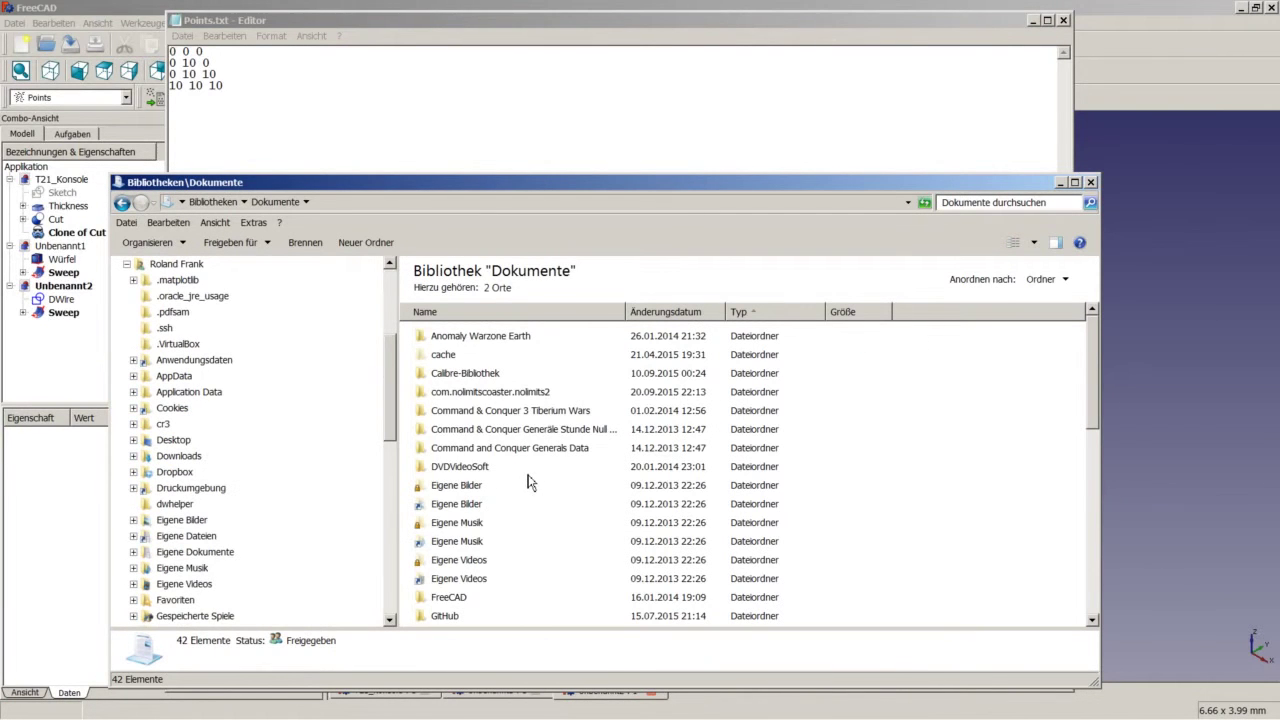
left_click_drag(1097, 429, 1100, 612)
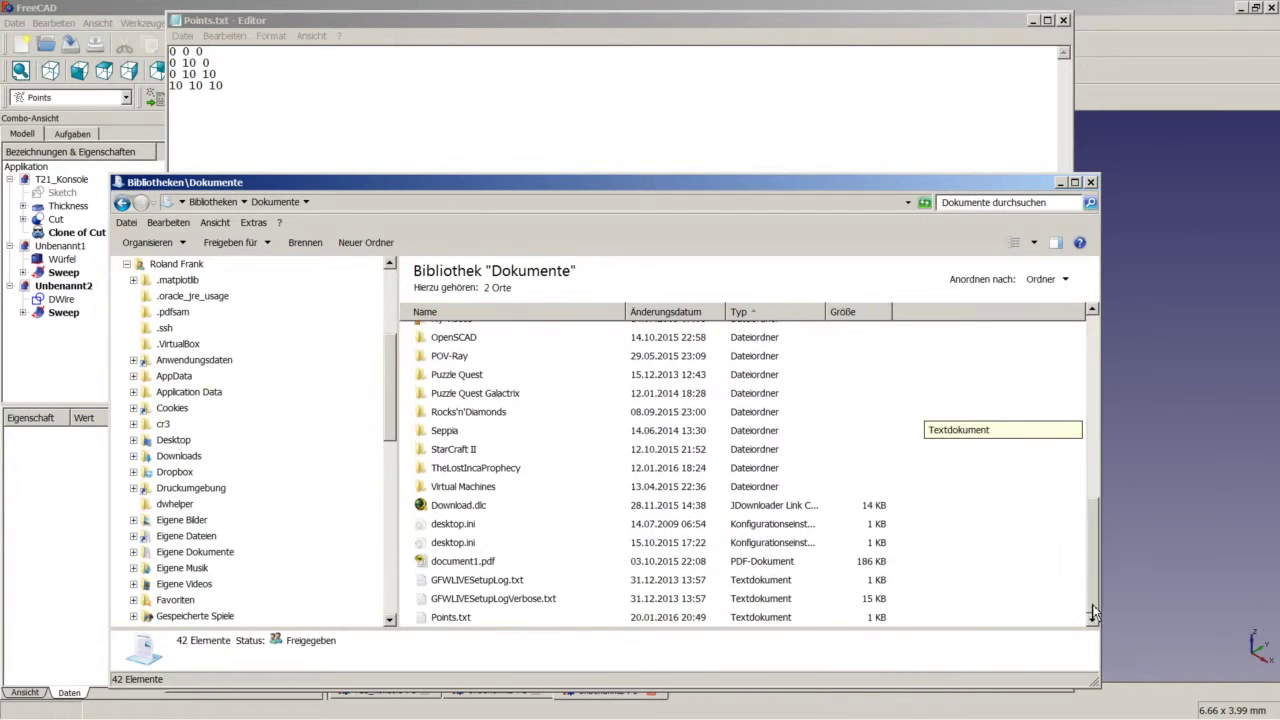
left_click(467, 621)
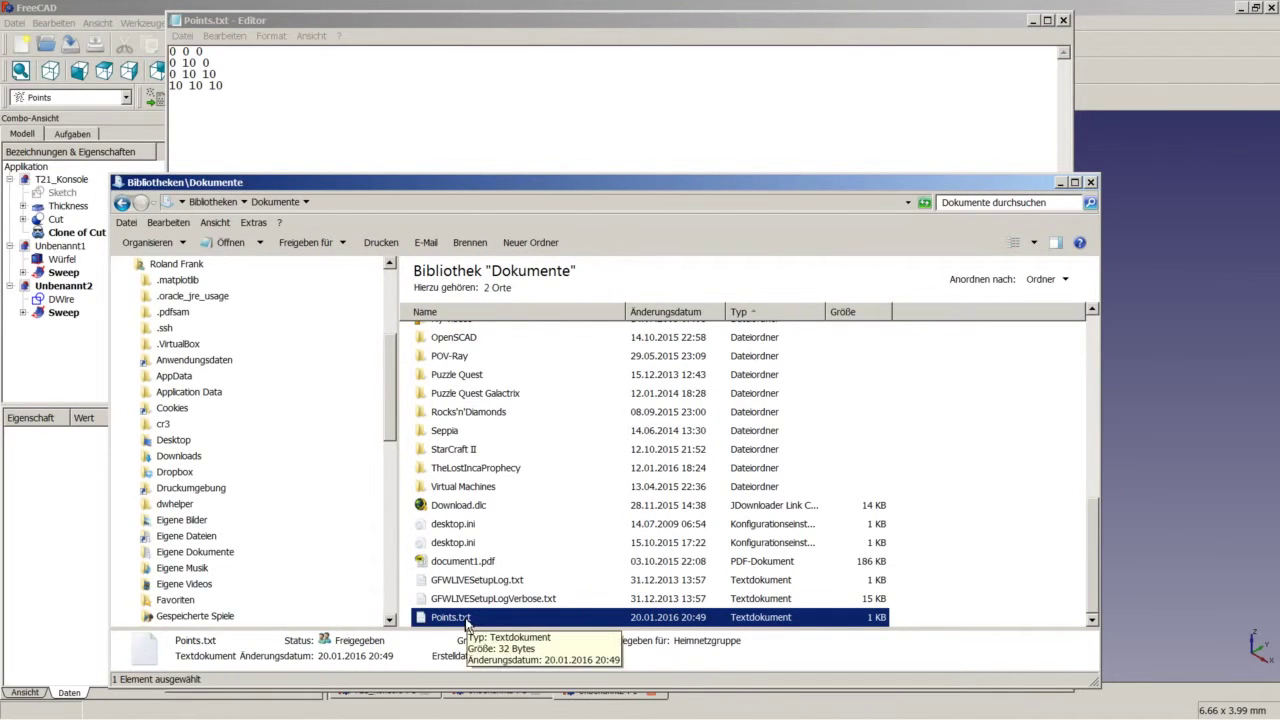
left_click(464, 620)
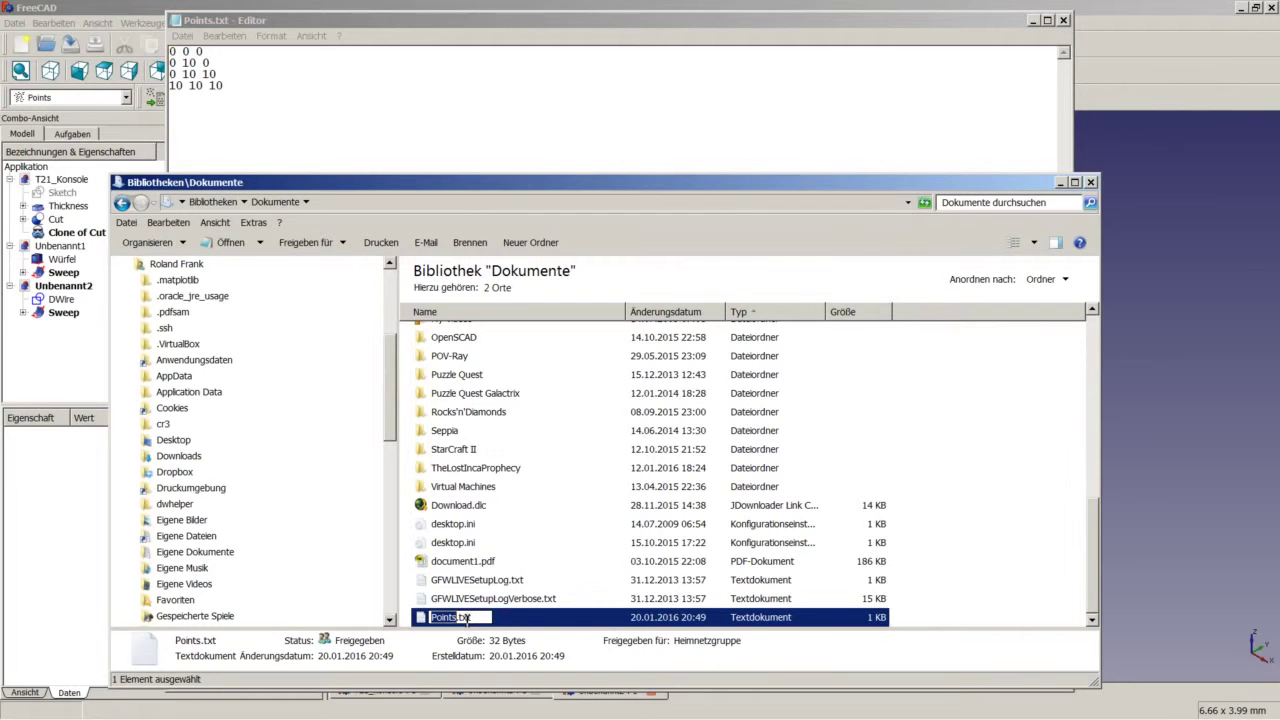
Change the extension to make it Points.asc, then close Notepad and return to FreeCAD
left_click_drag(459, 617, 472, 617)
type("asc")
key("Return")
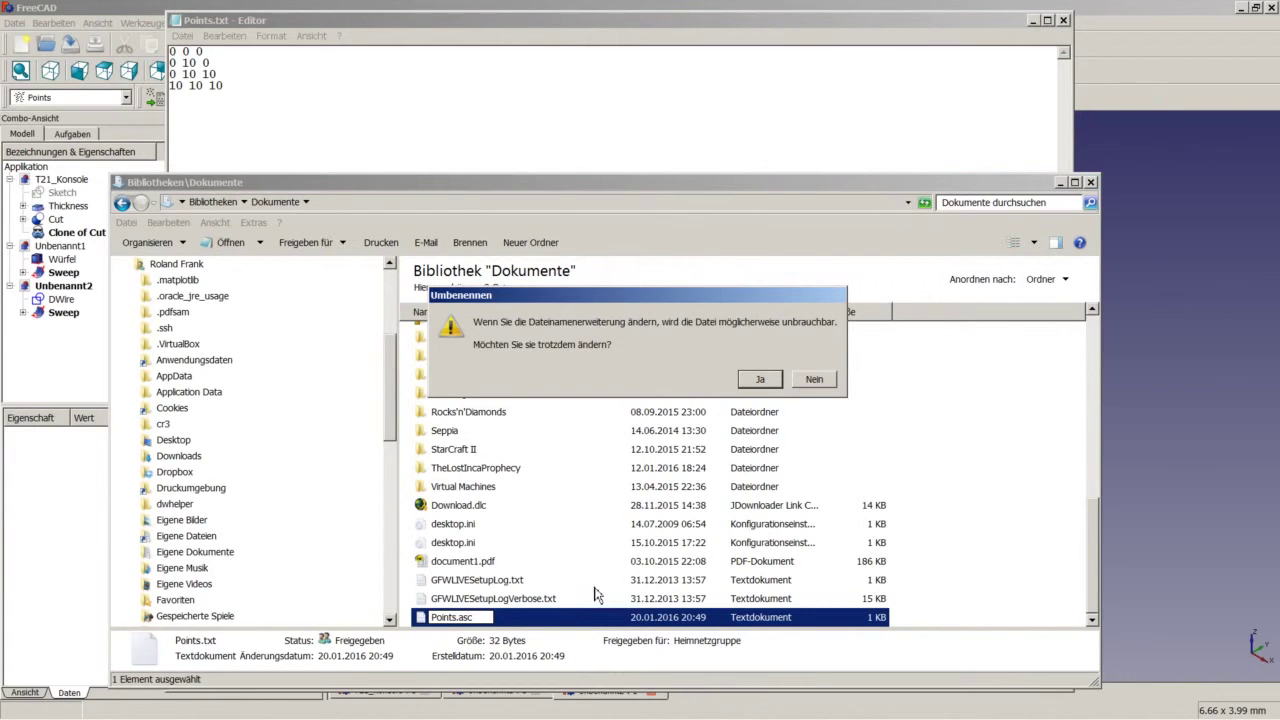
left_click(760, 382)
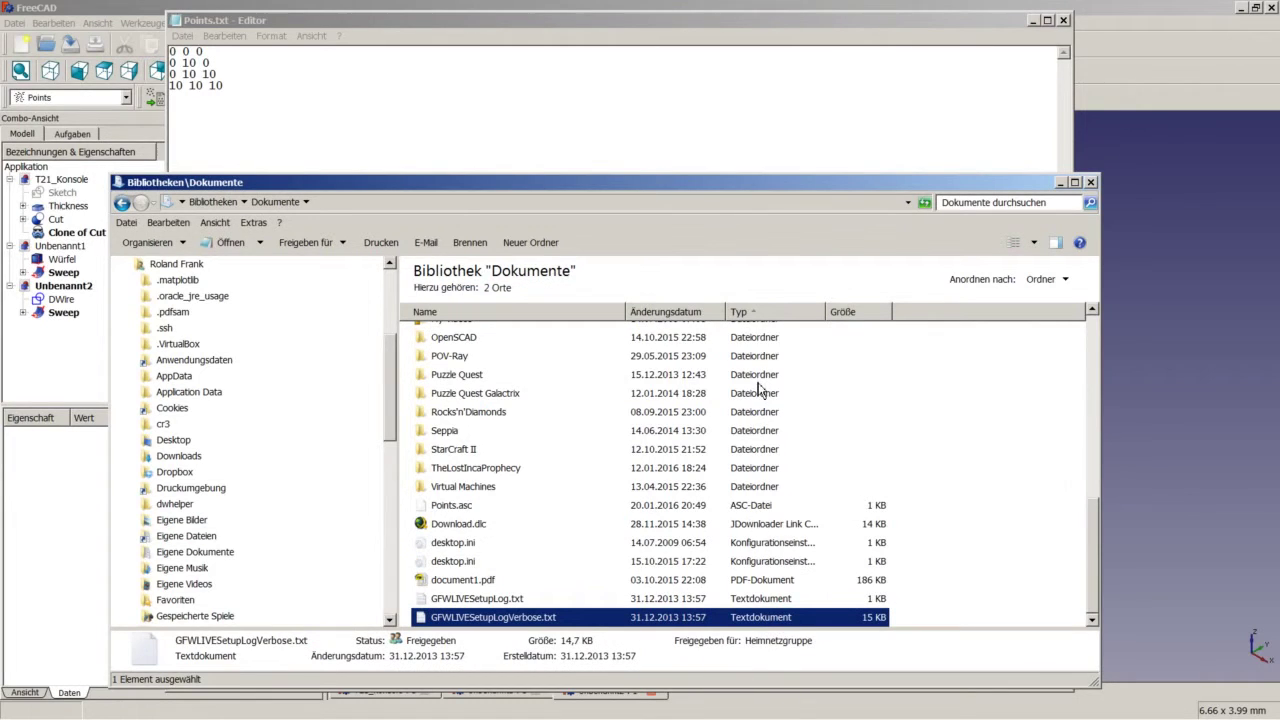
left_click(1063, 20)
left_click(896, 153)
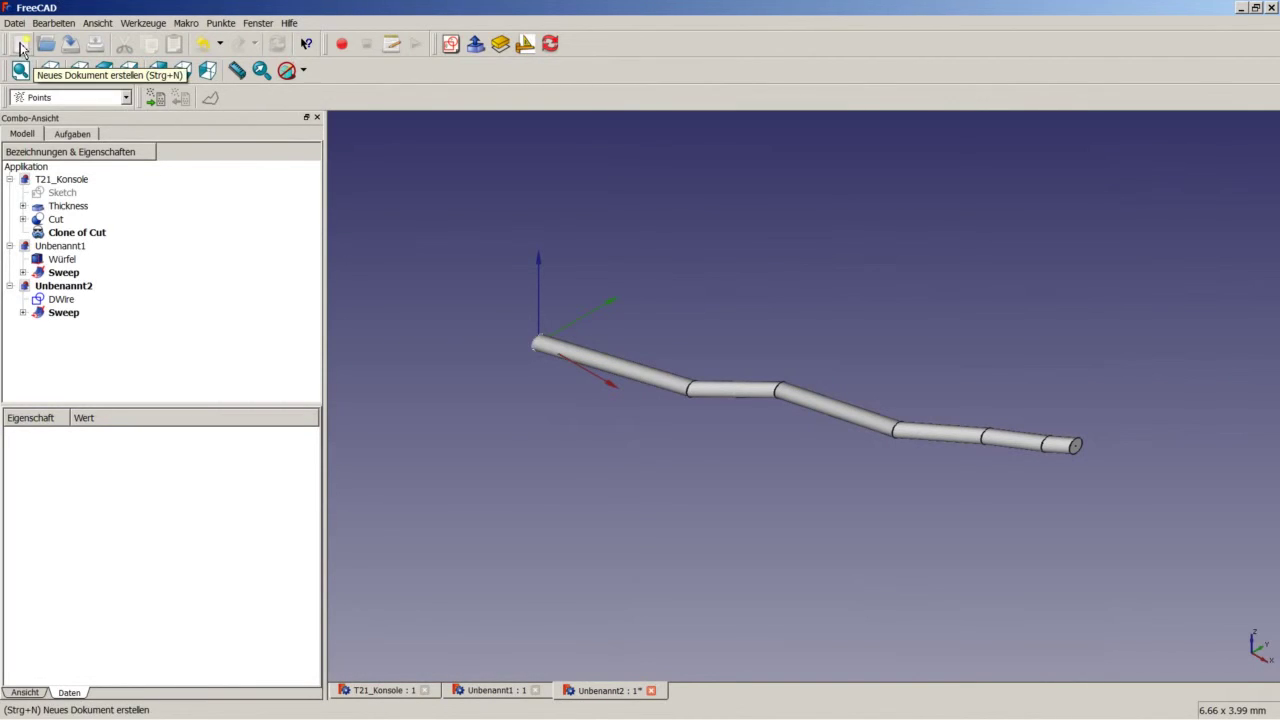
Create a new document and import Points.asc from the Documents library as ASCII points
left_click(21, 43)
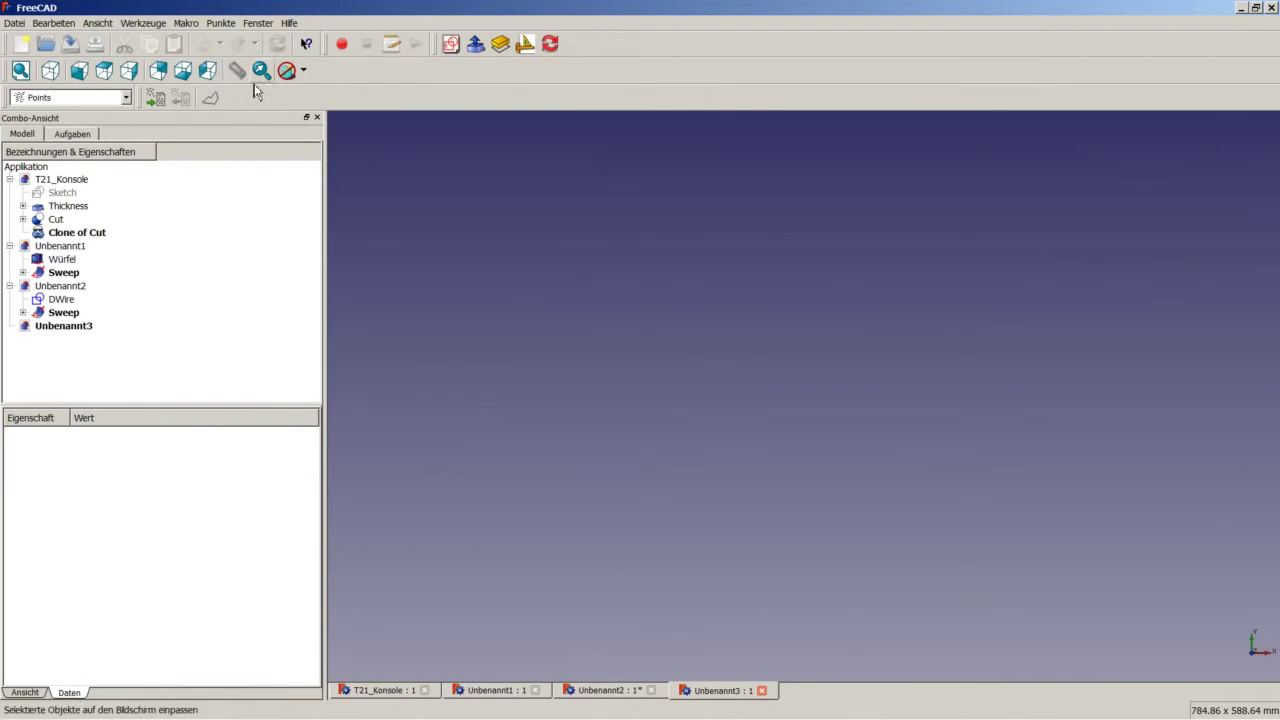
left_click(155, 97)
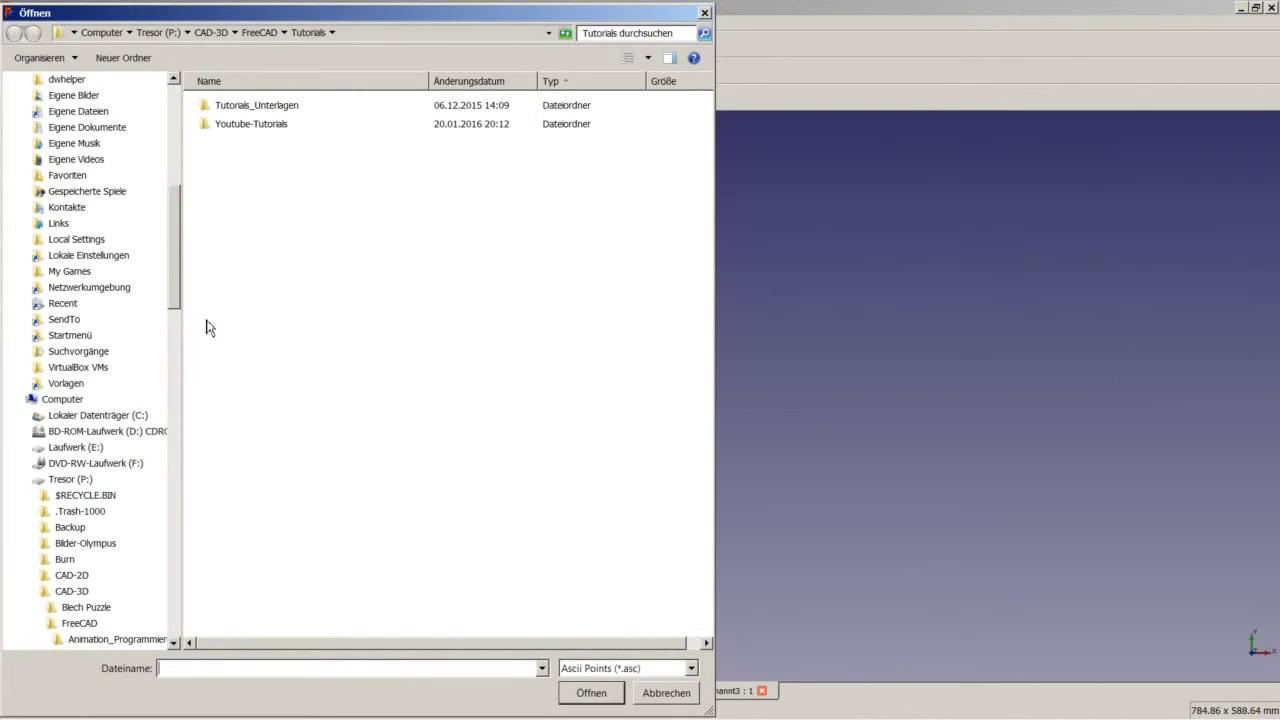
left_click_drag(177, 292, 189, 163)
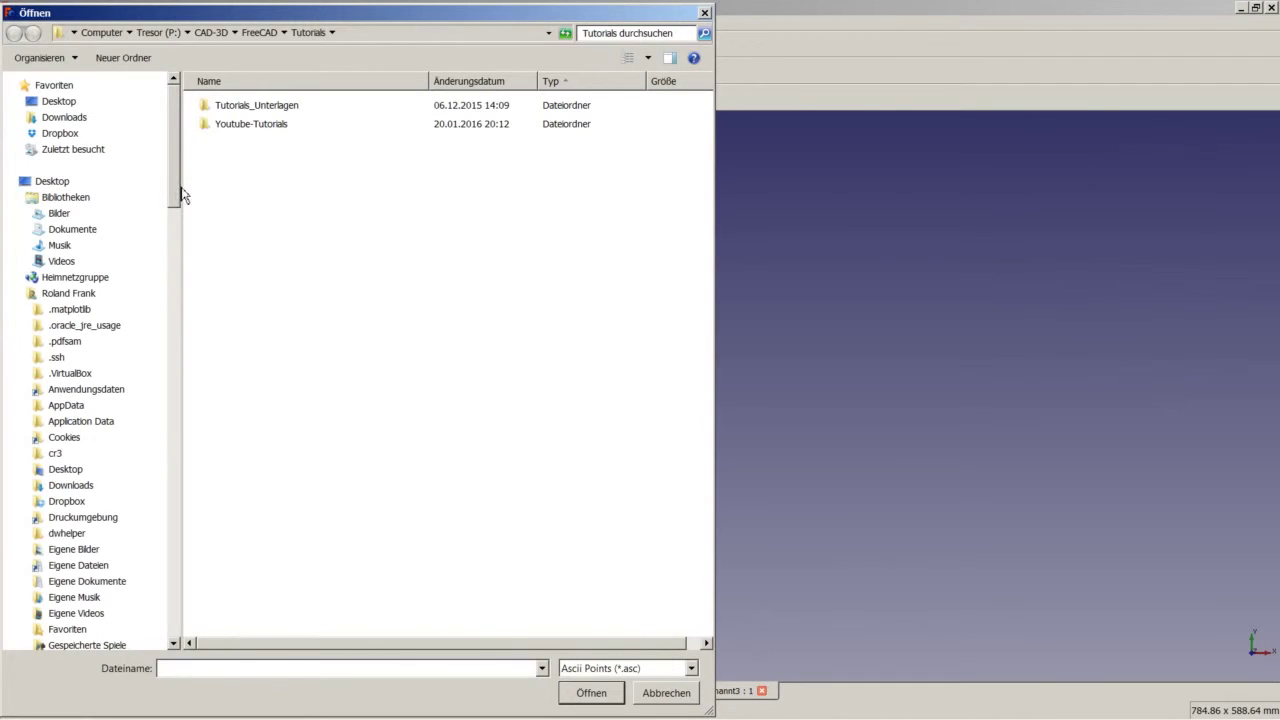
left_click(72, 229)
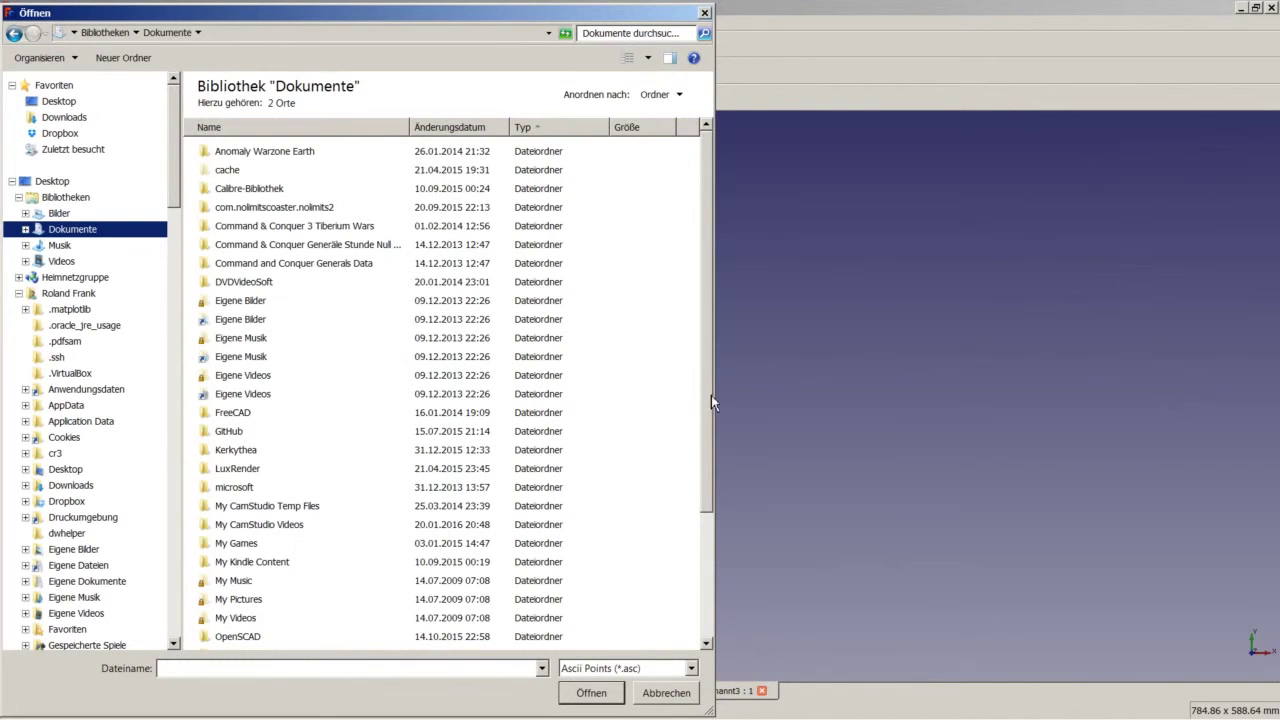
scroll(711, 400, "down", 3)
left_click(236, 640)
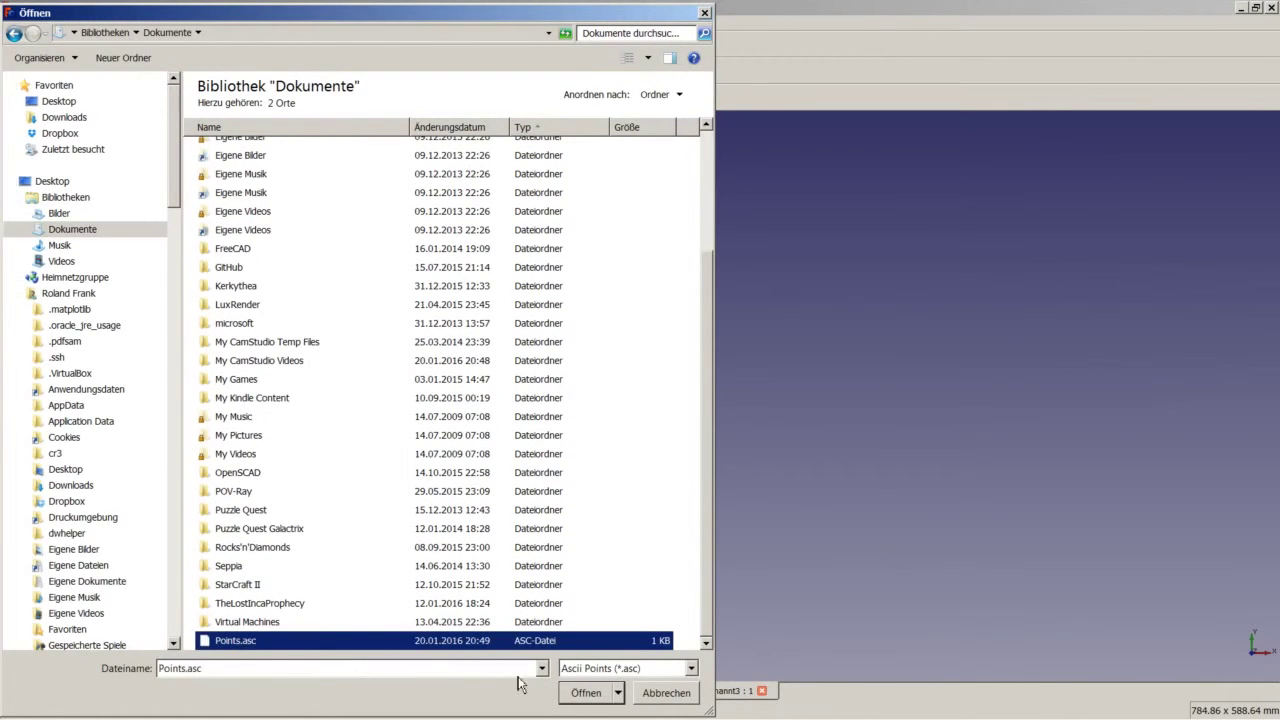
left_click(588, 693)
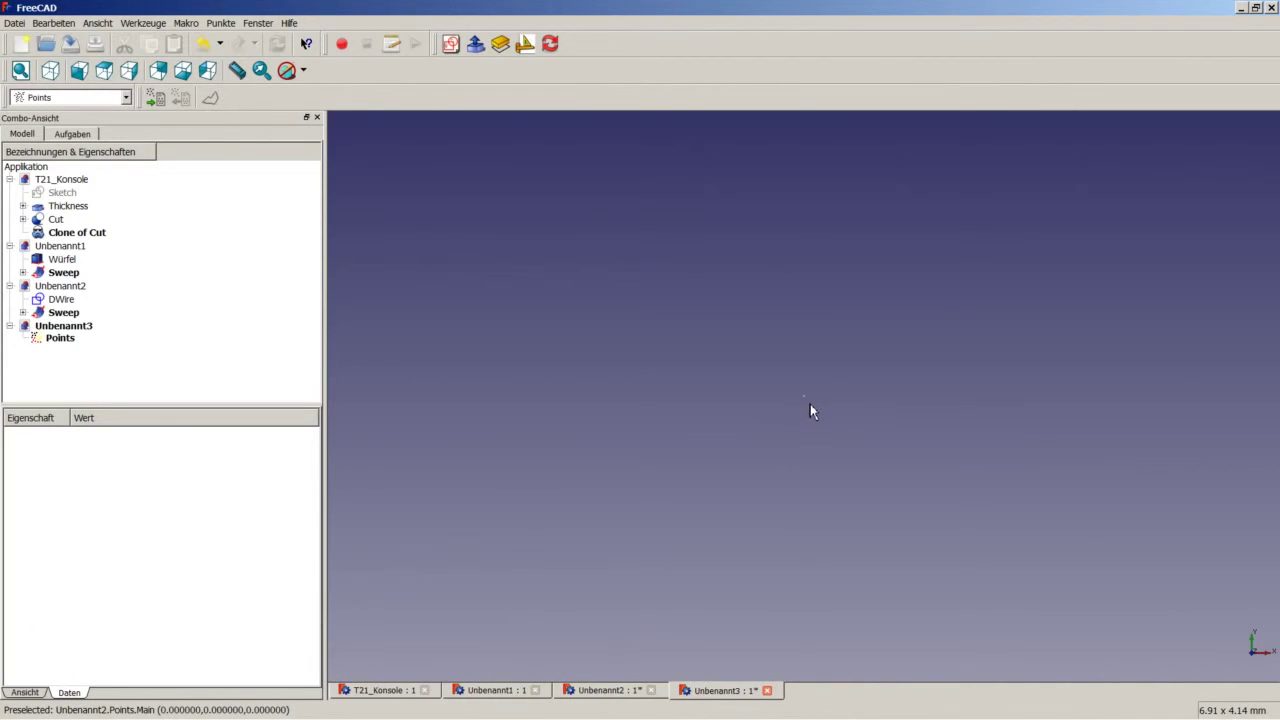
Fit the four points in an isometric view and turn on the axis cross from the View menu
left_click(50, 70)
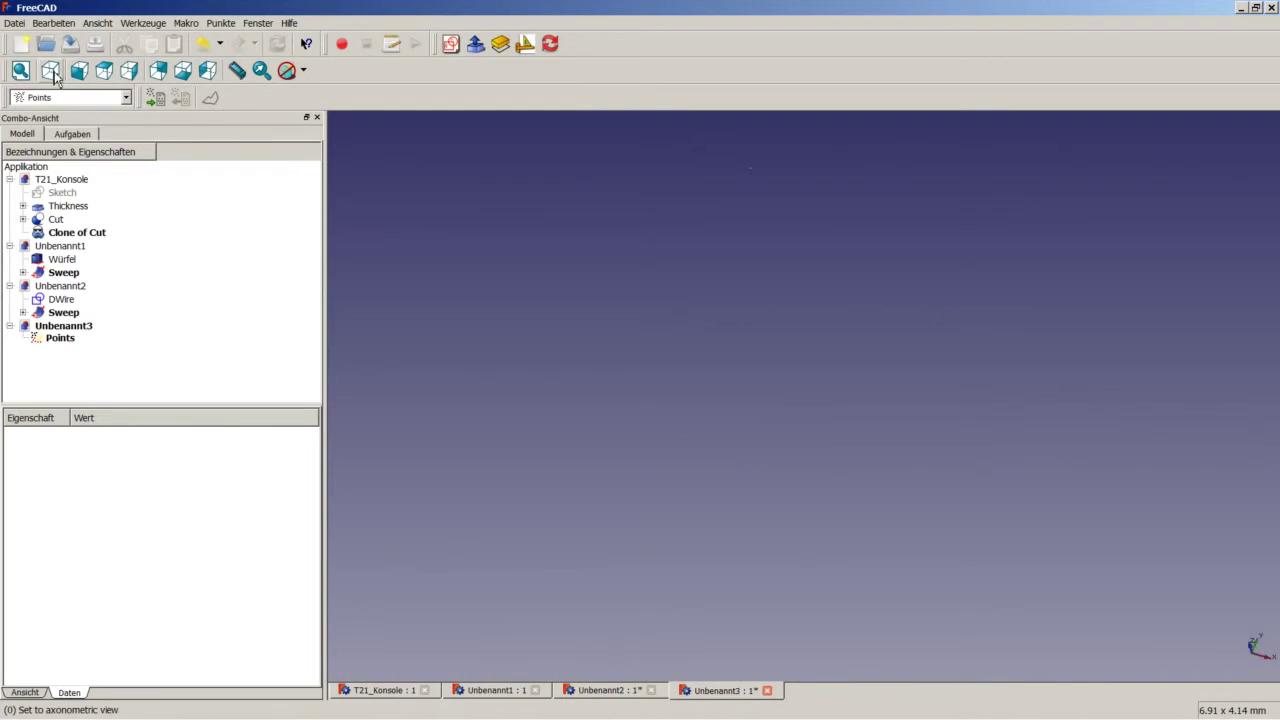
right_click(618, 330)
left_click(644, 337)
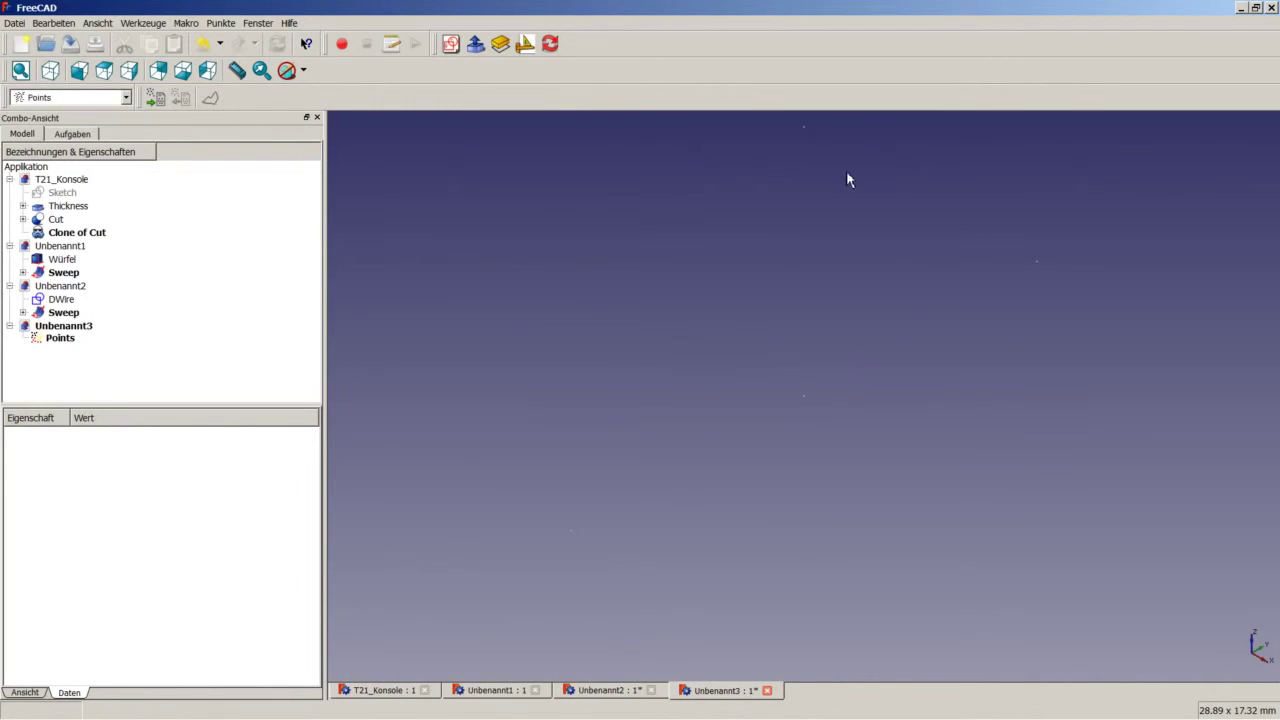
middle_click_drag(922, 348, 926, 357)
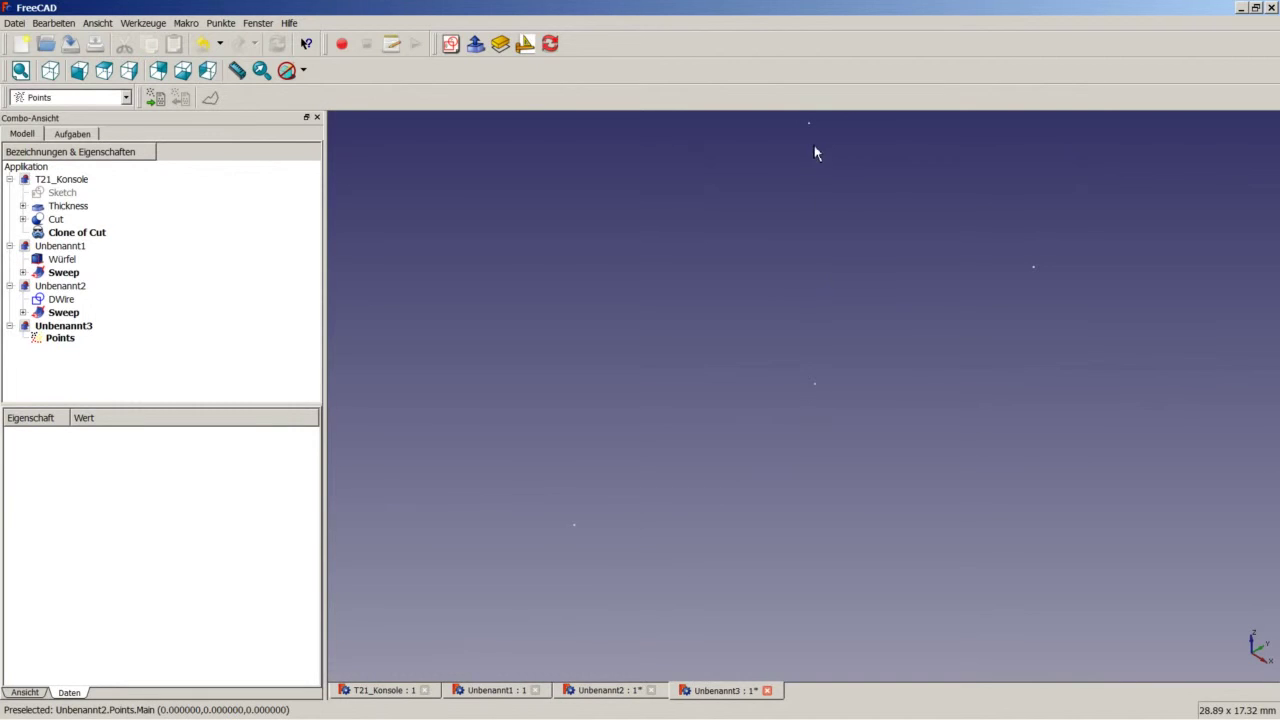
left_click(97, 23)
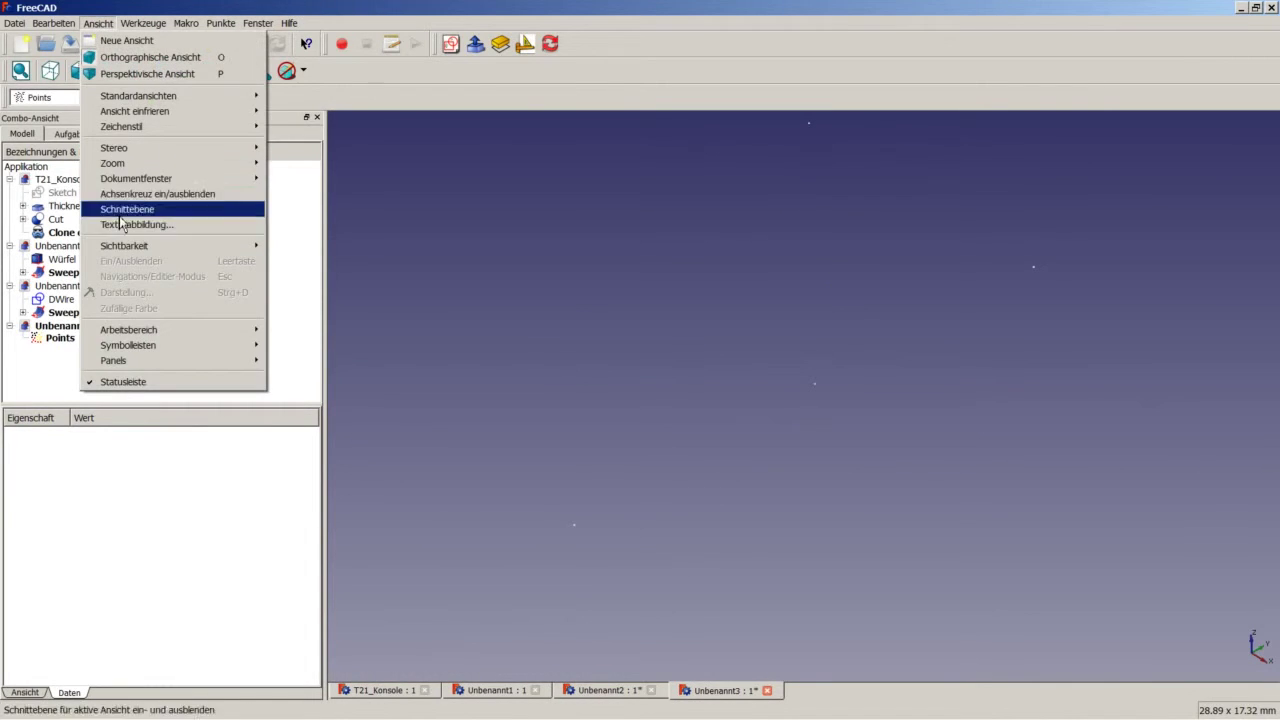
left_click(128, 194)
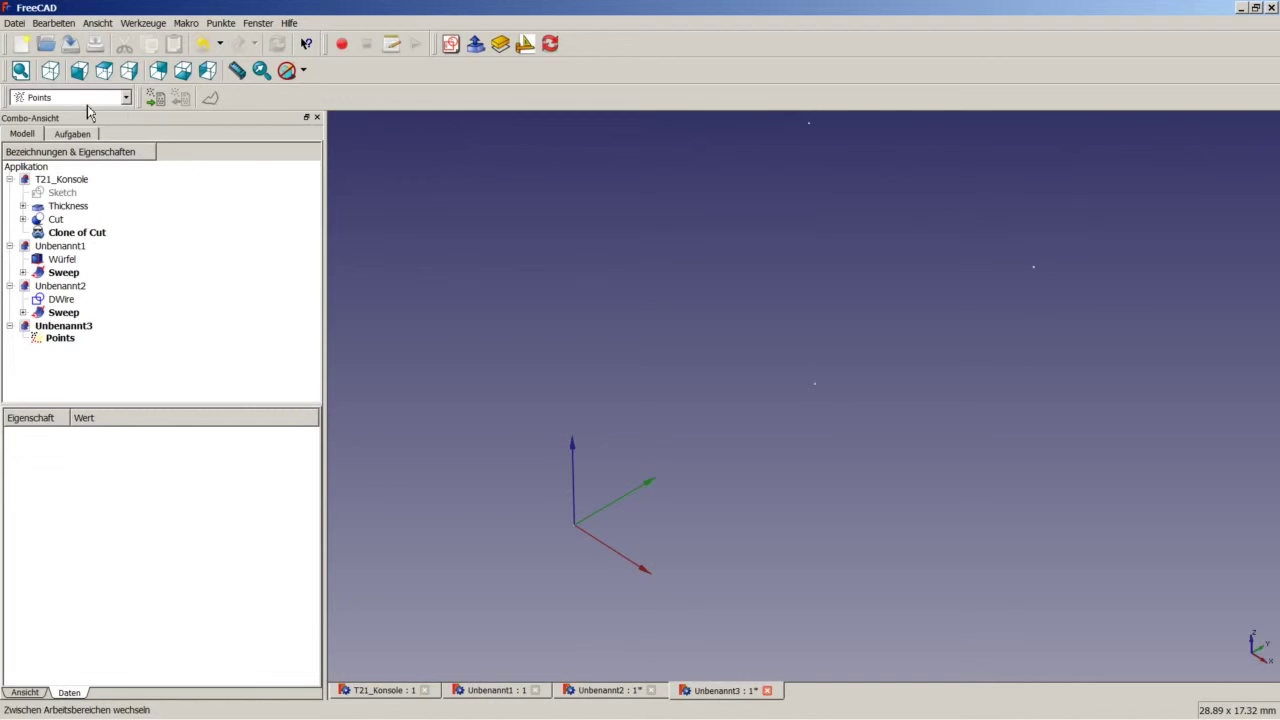
left_click(126, 97)
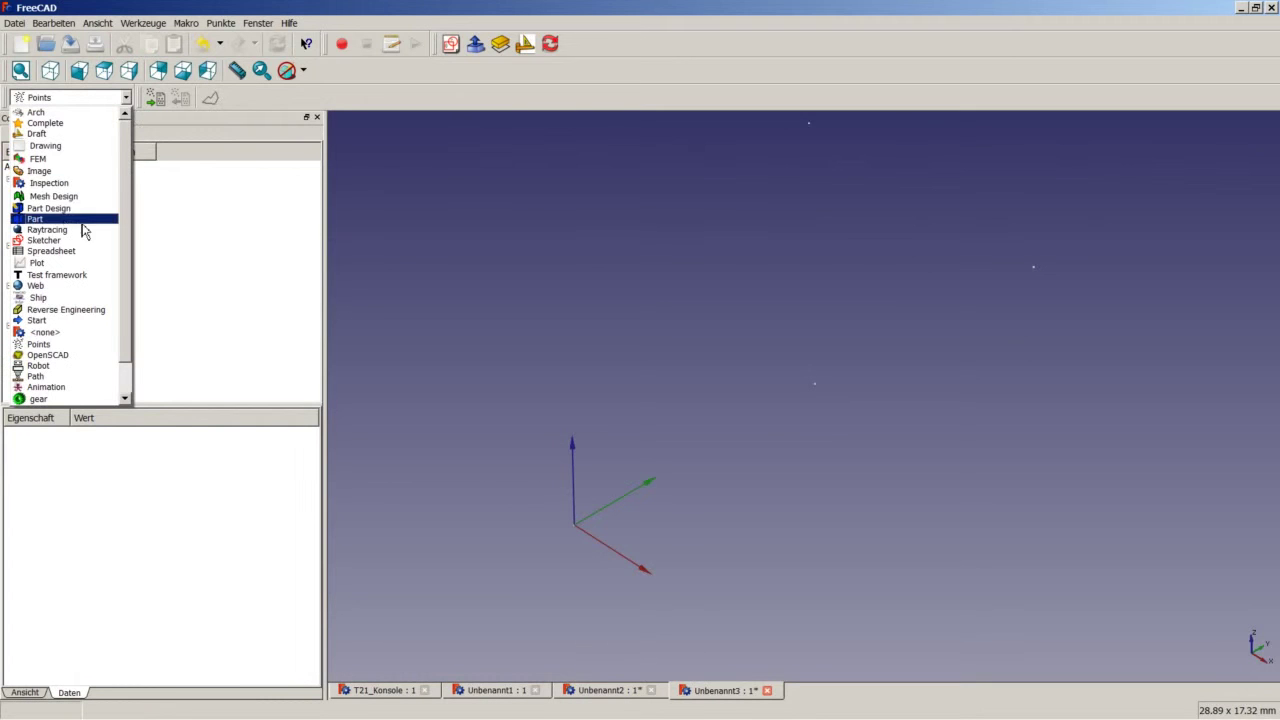
In the Draft workbench, draw a wire from the origin through the imported corner points to the last point
left_click(40, 134)
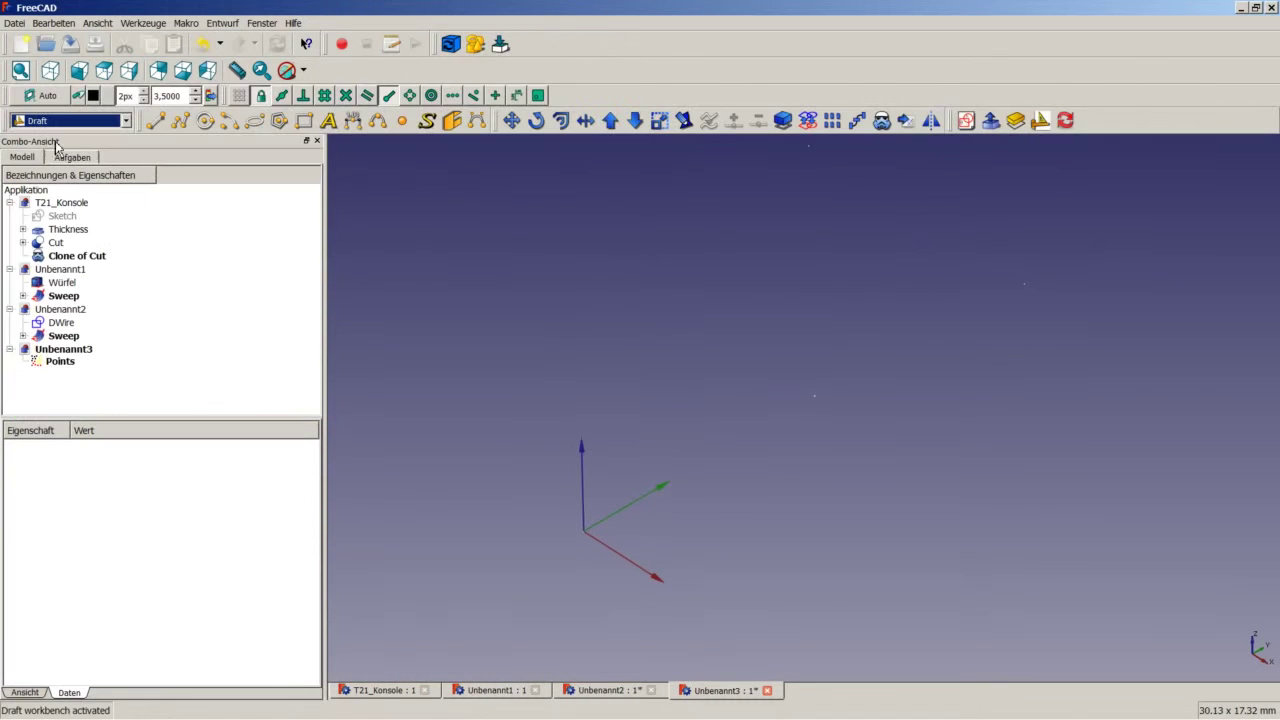
left_click(180, 120)
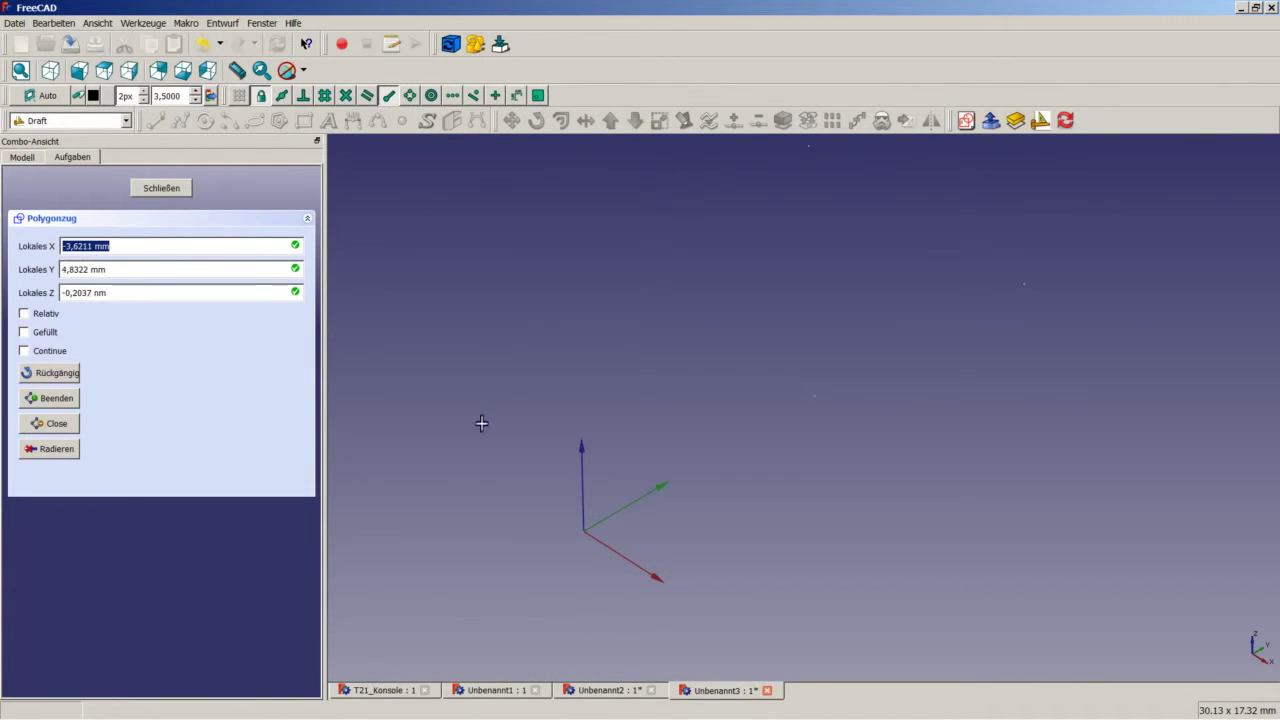
left_click(583, 530)
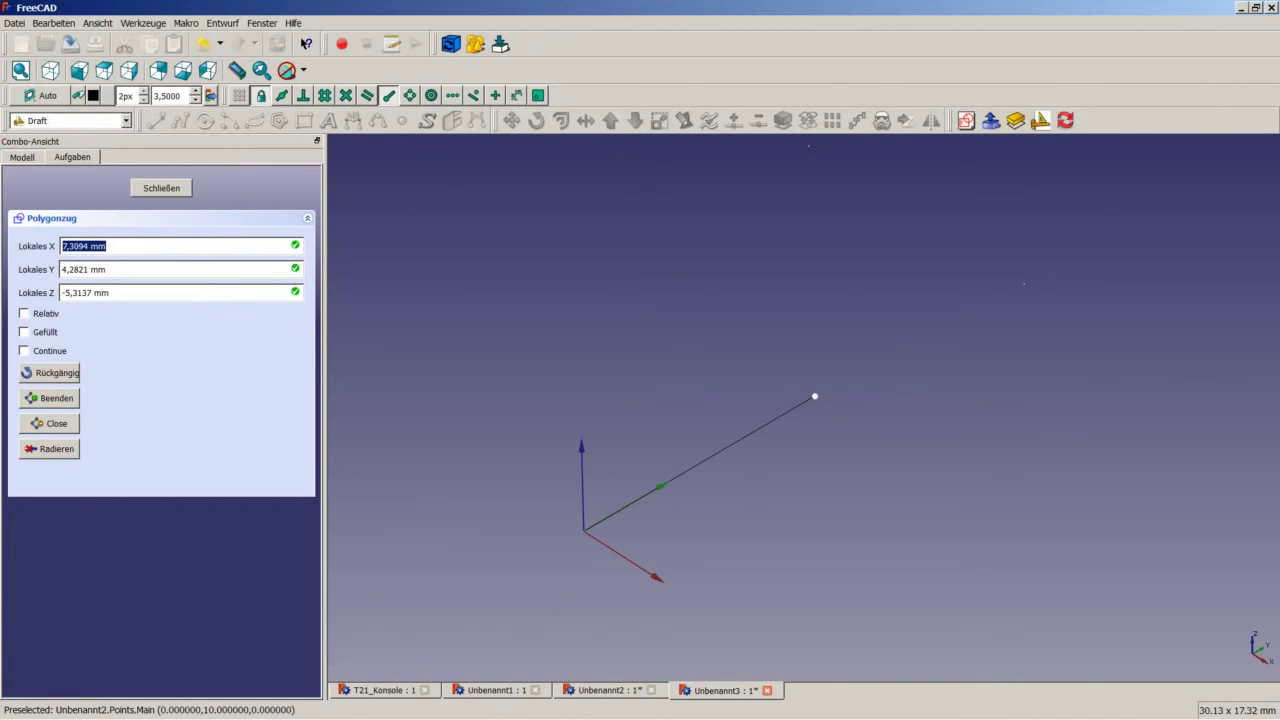
left_click(815, 396)
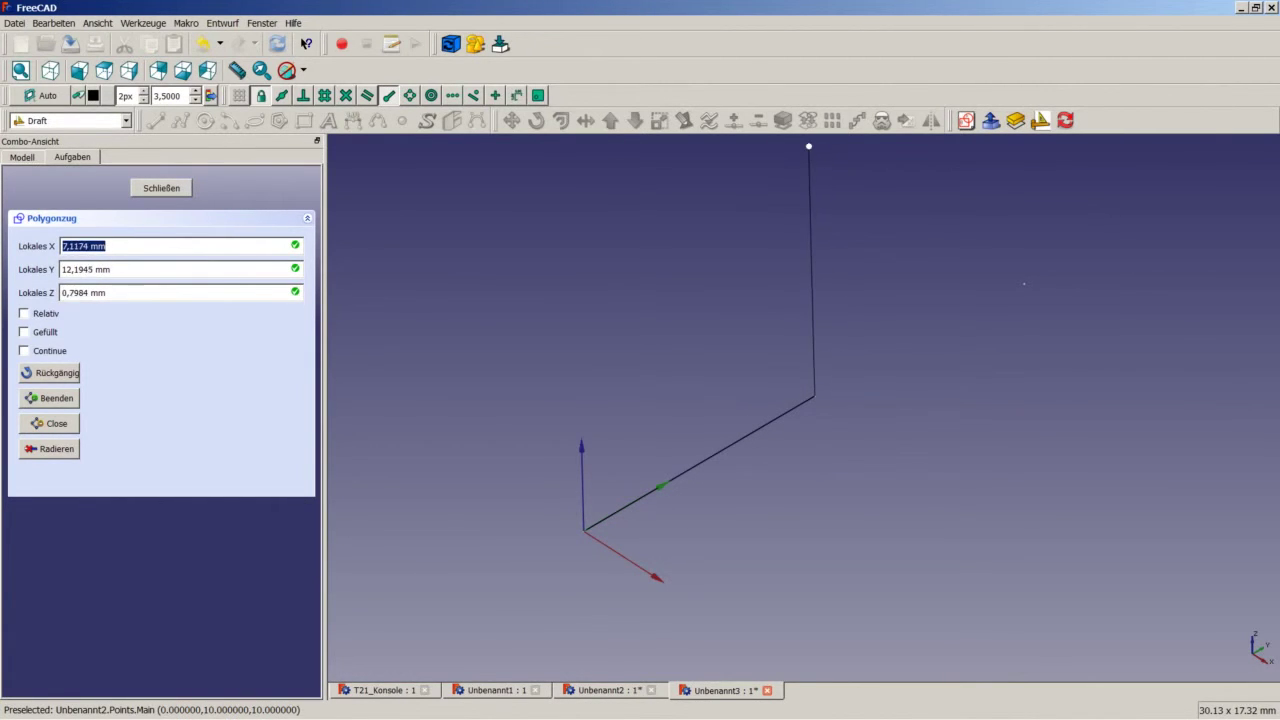
left_click(809, 146)
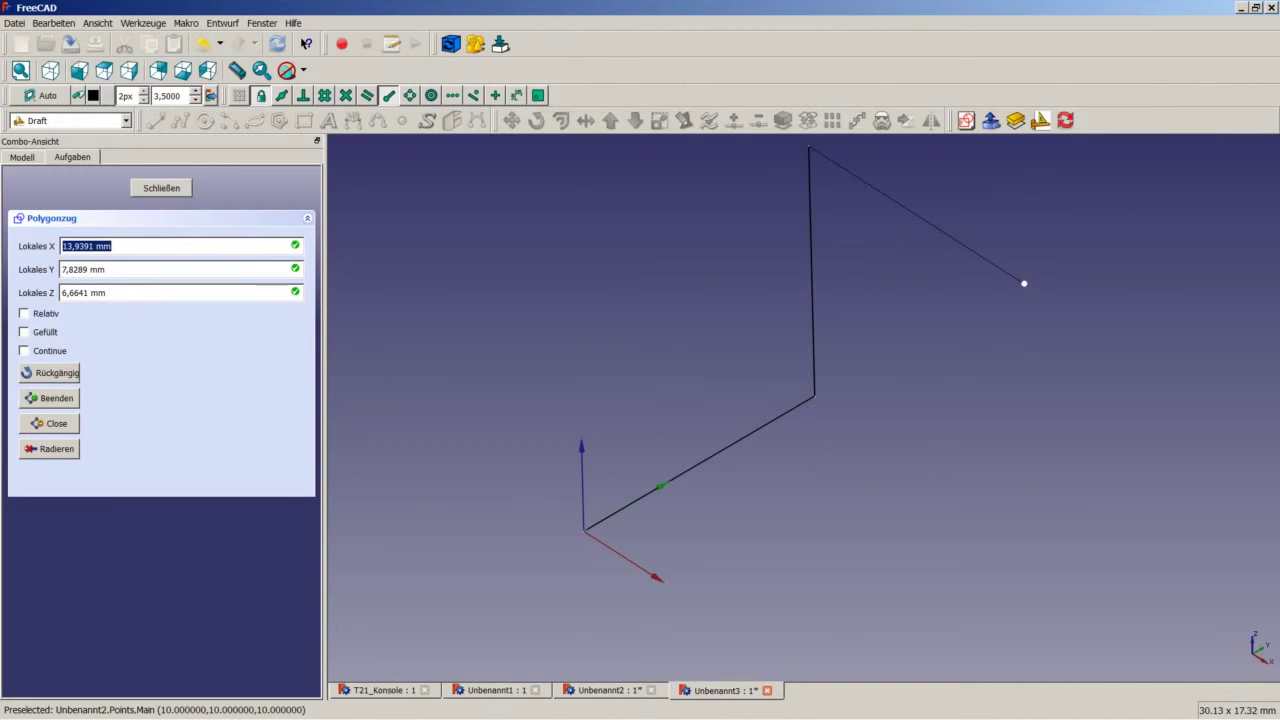
double_click(1024, 283)
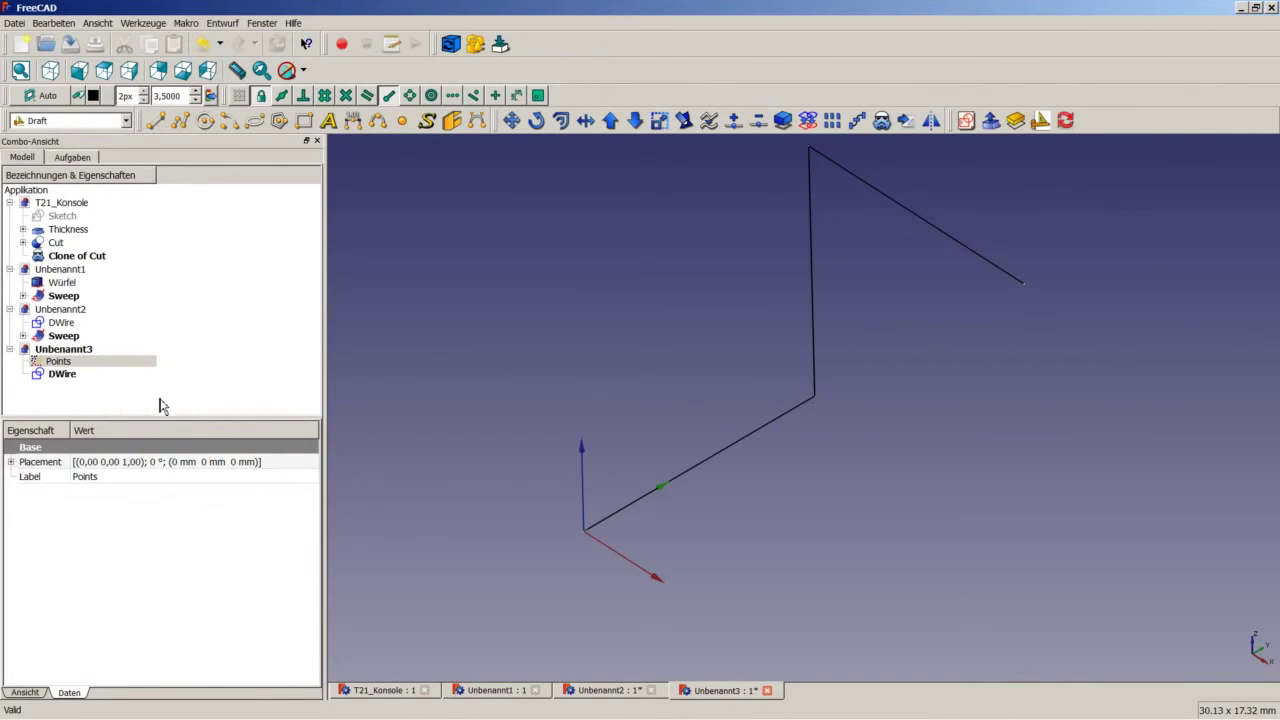
left_click(60, 364)
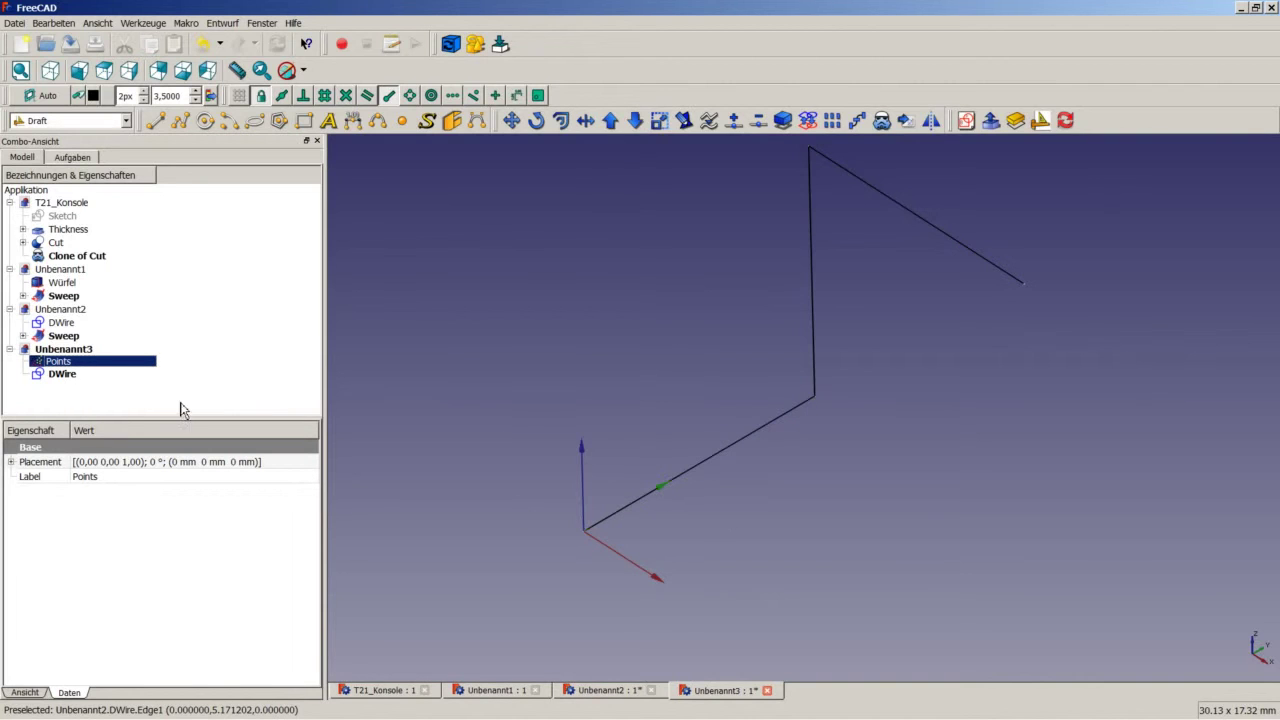
key("Delete")
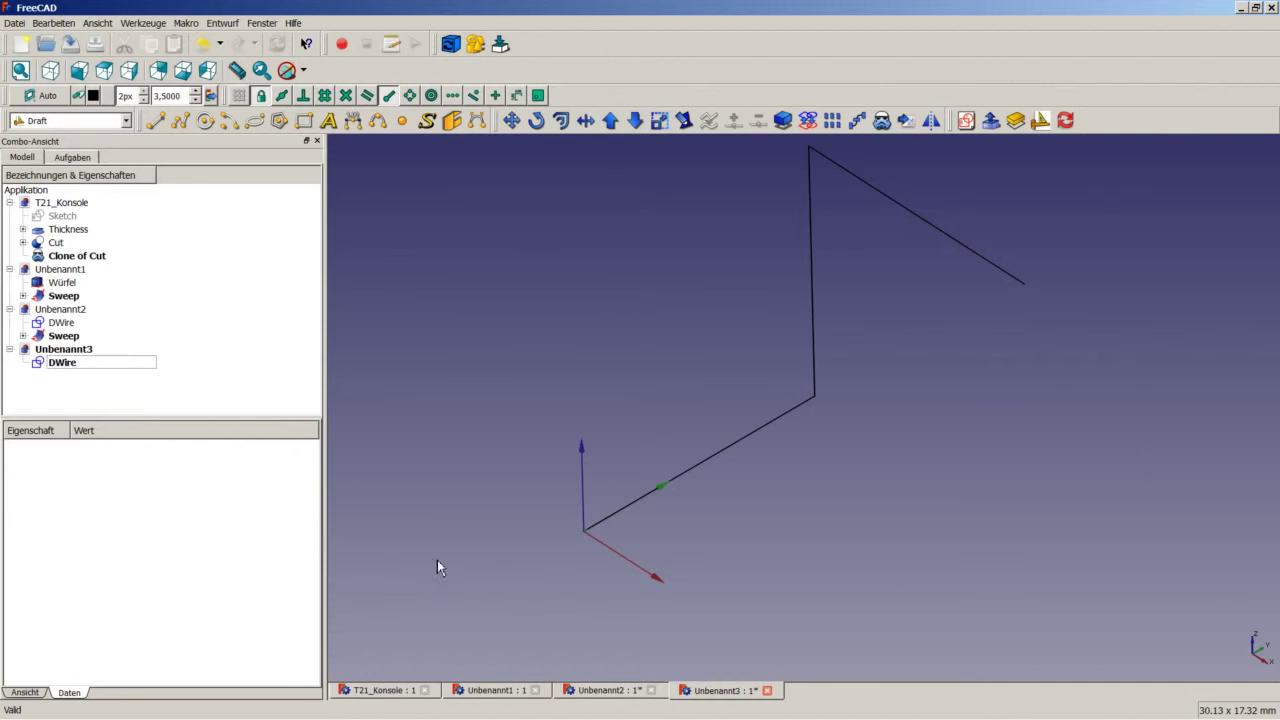
left_click(202, 50)
left_click(72, 374)
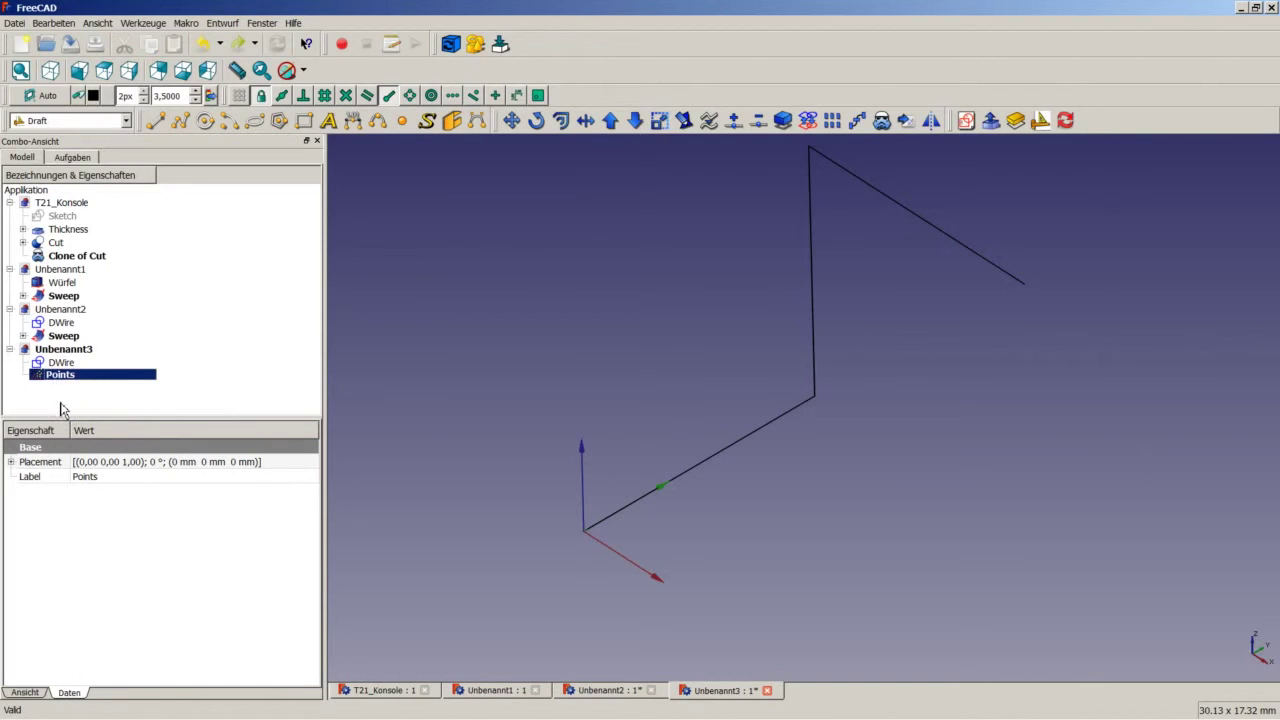
left_click(30, 693)
left_click(69, 694)
left_click(11, 462)
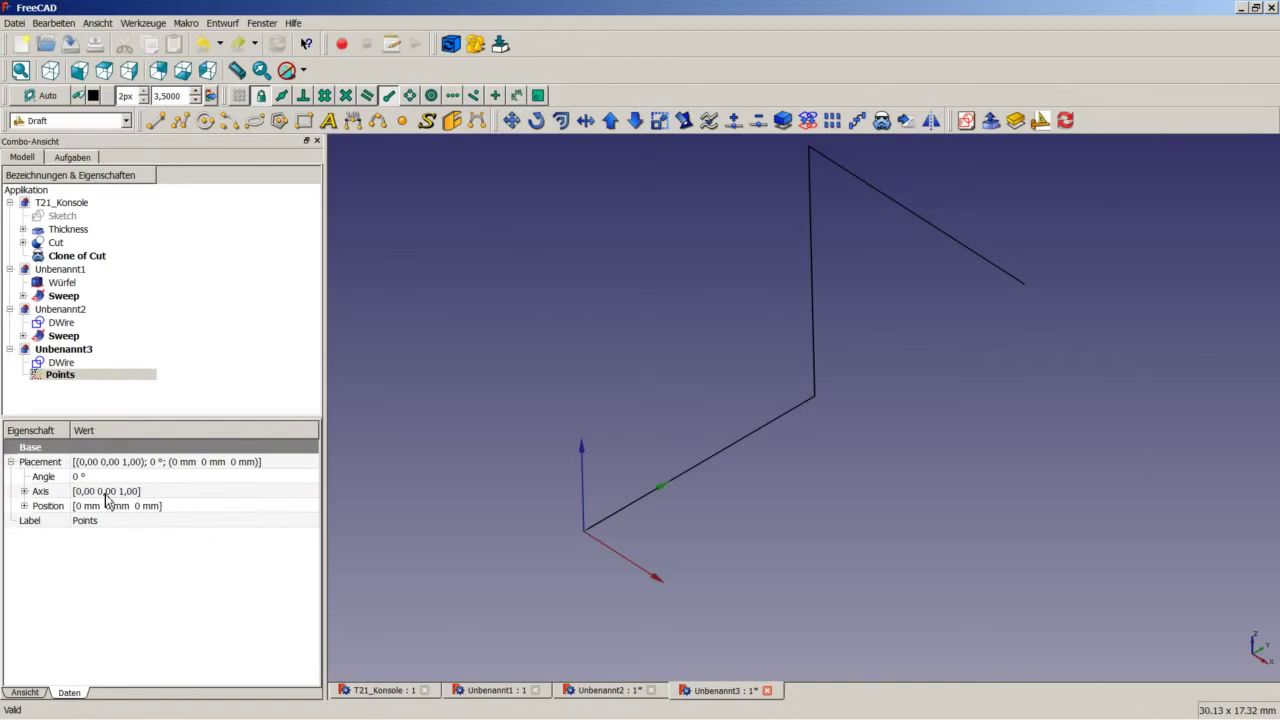
left_click(12, 462)
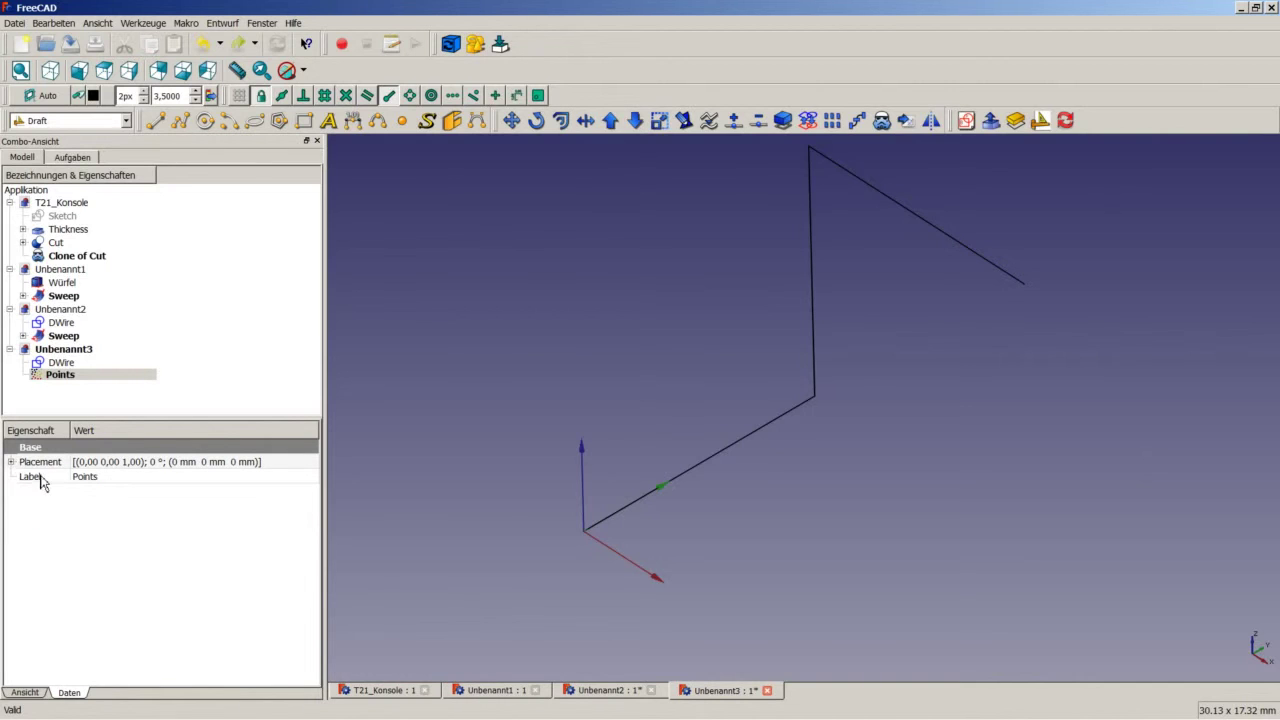
left_click(40, 479)
left_click(77, 379)
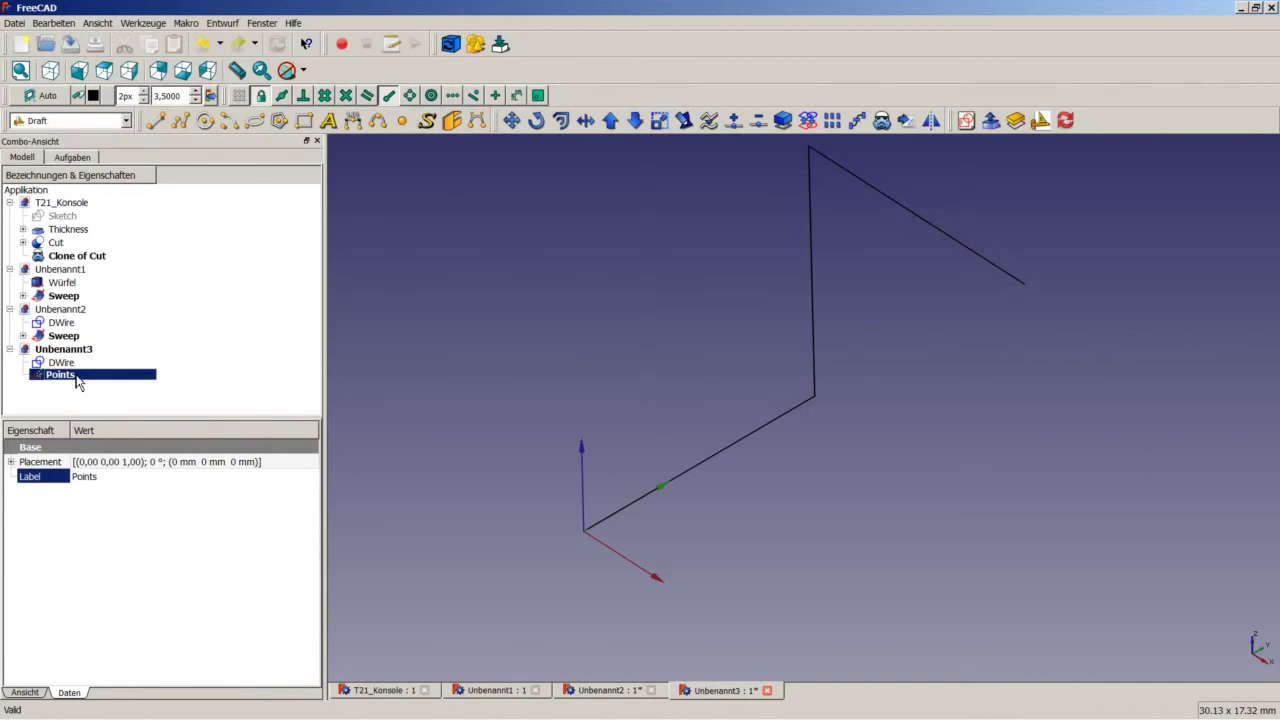
left_click(31, 694)
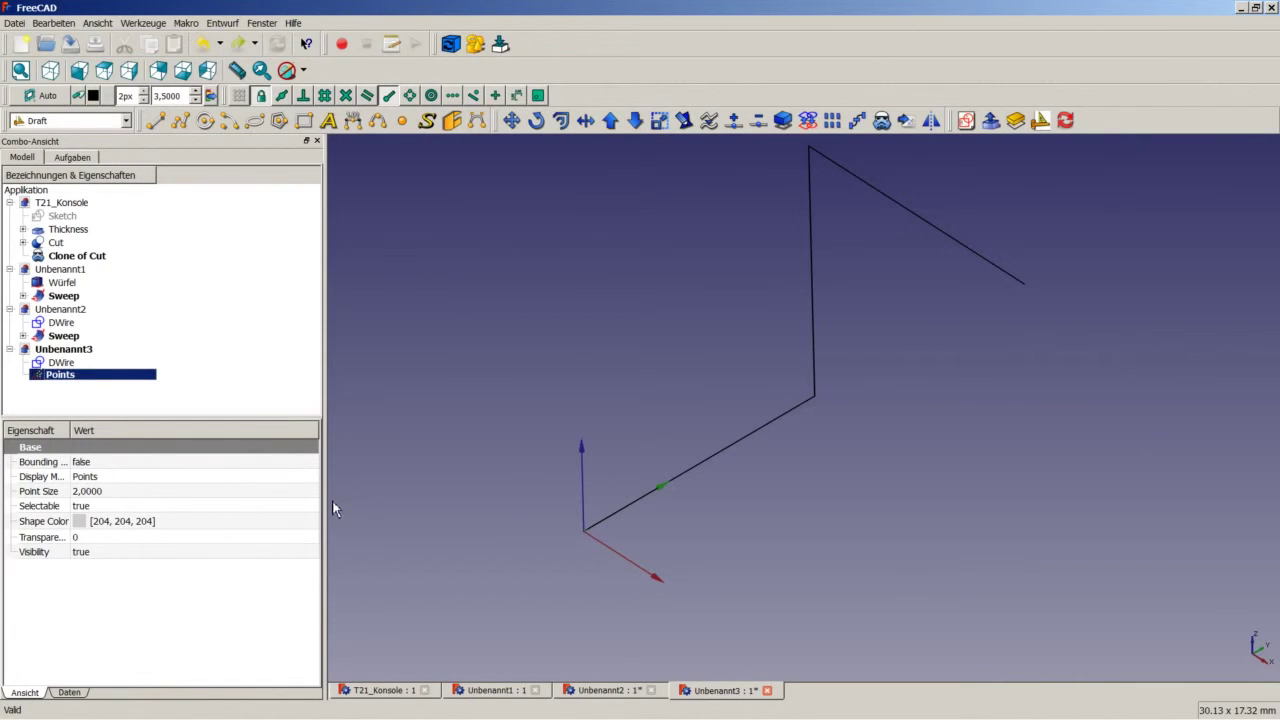
left_click(380, 483)
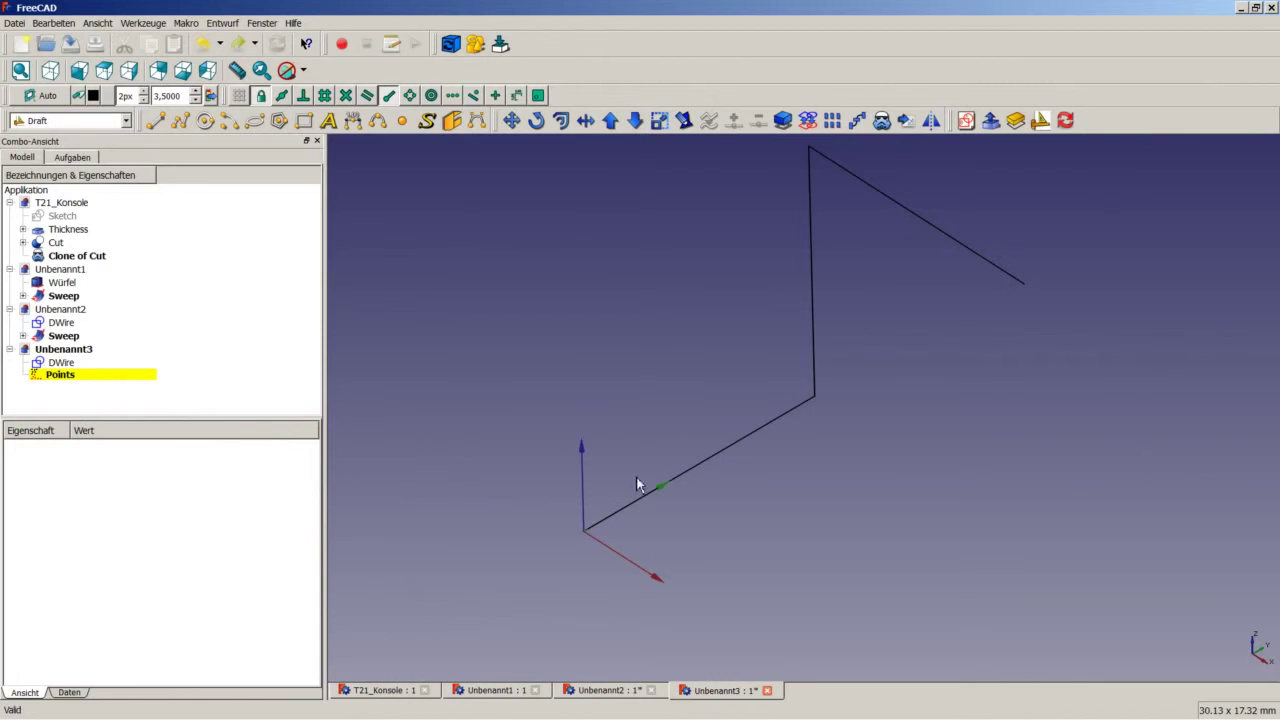
left_click(50, 375)
right_click(104, 377)
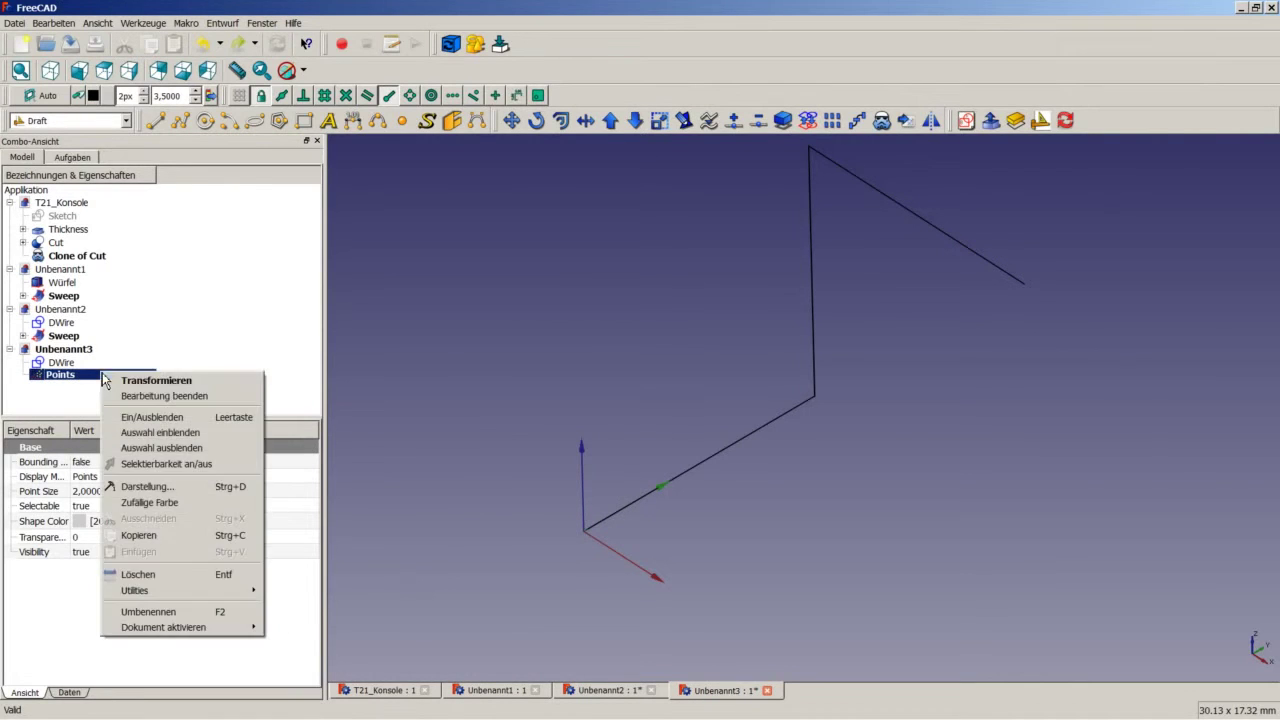
left_click(138, 396)
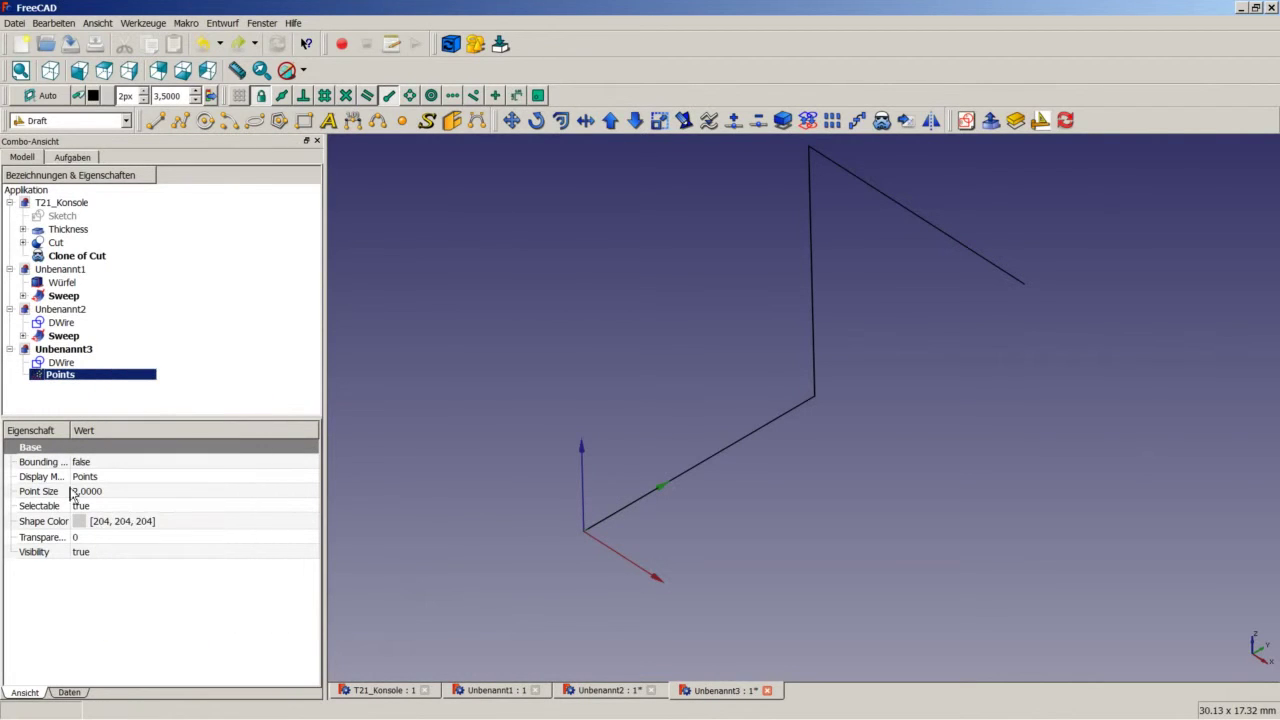
left_click(69, 691)
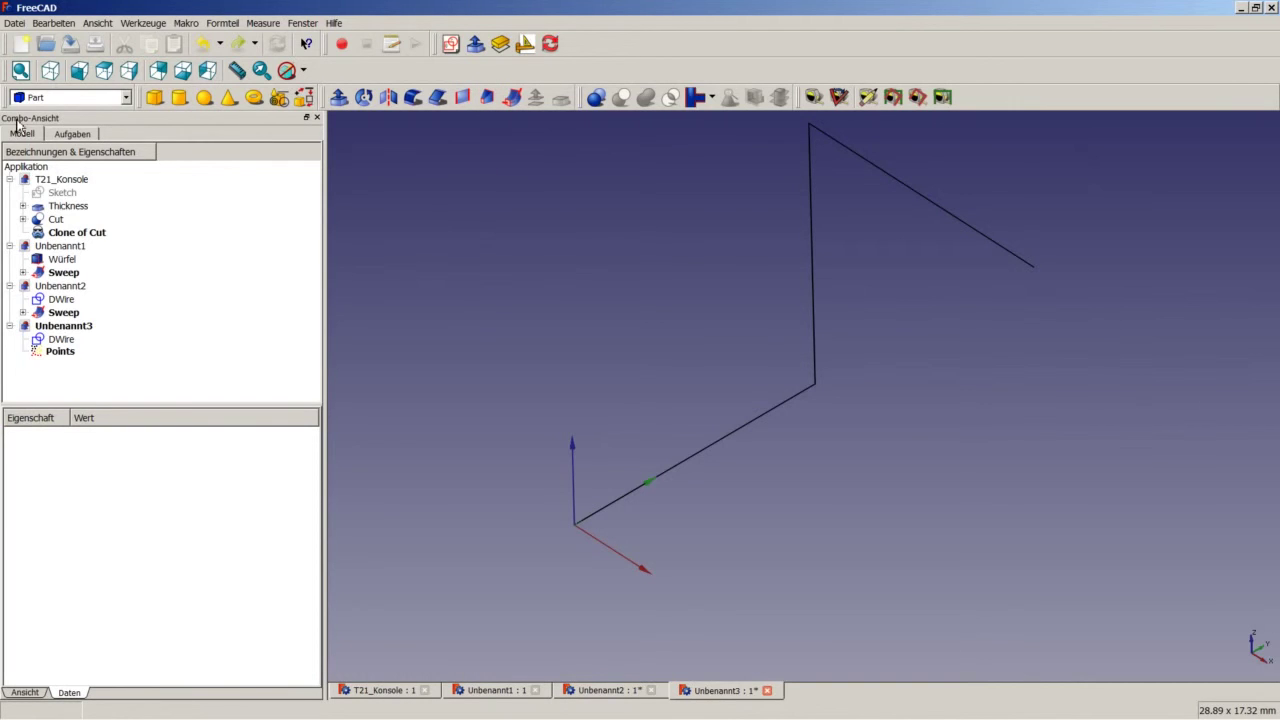
Create the empty document Unbenannt4 and switch to the Sketcher workbench
left_click(22, 47)
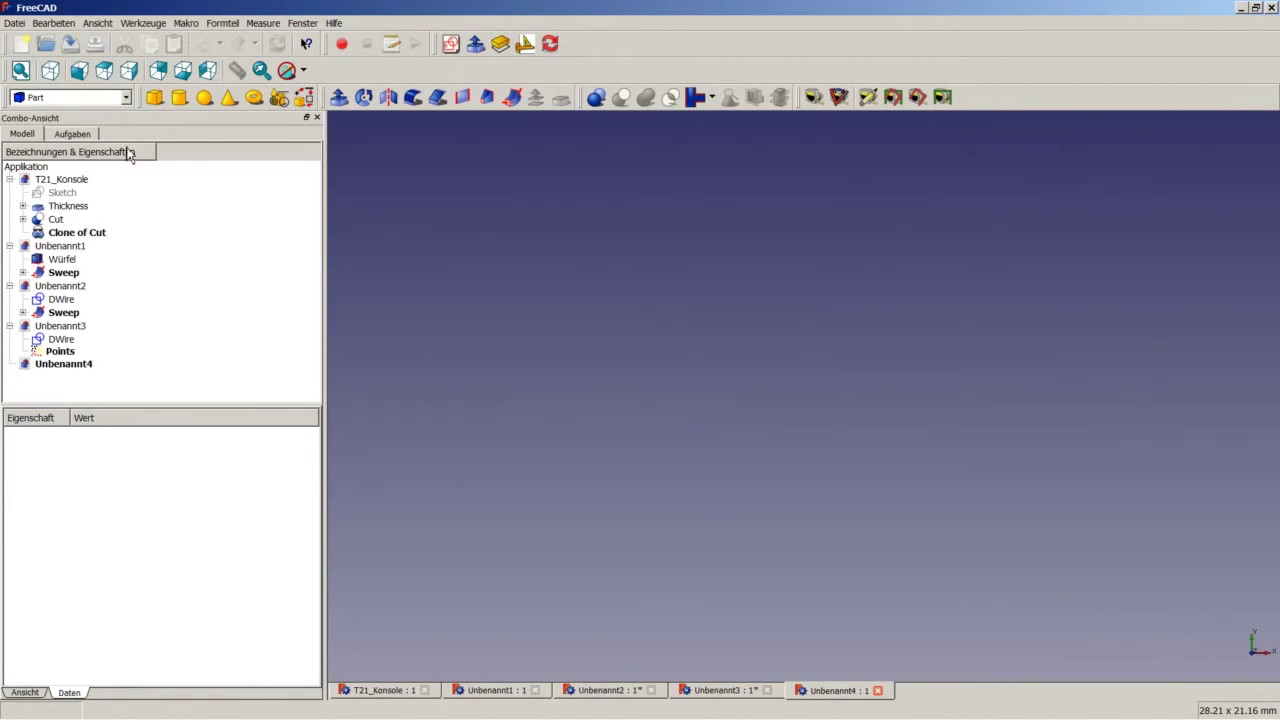
left_click(125, 98)
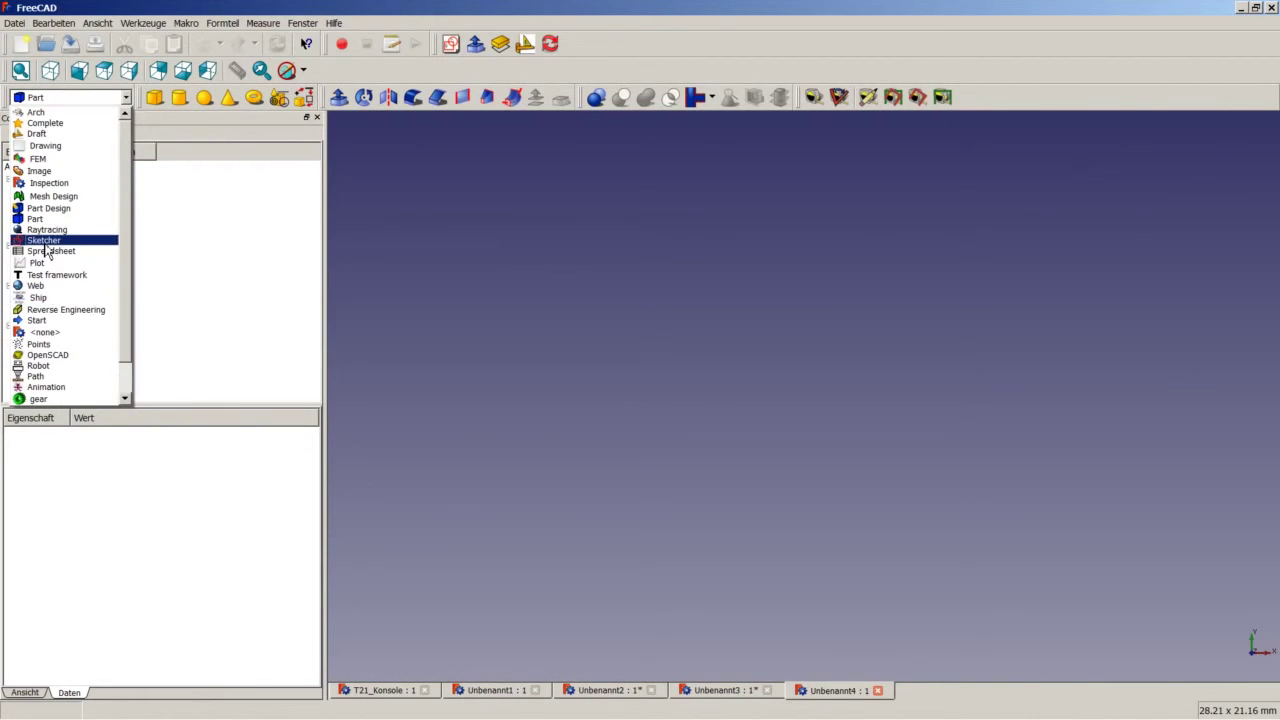
left_click(113, 240)
Start a sketch on the XY plane and draw a rectangle
left_click(155, 124)
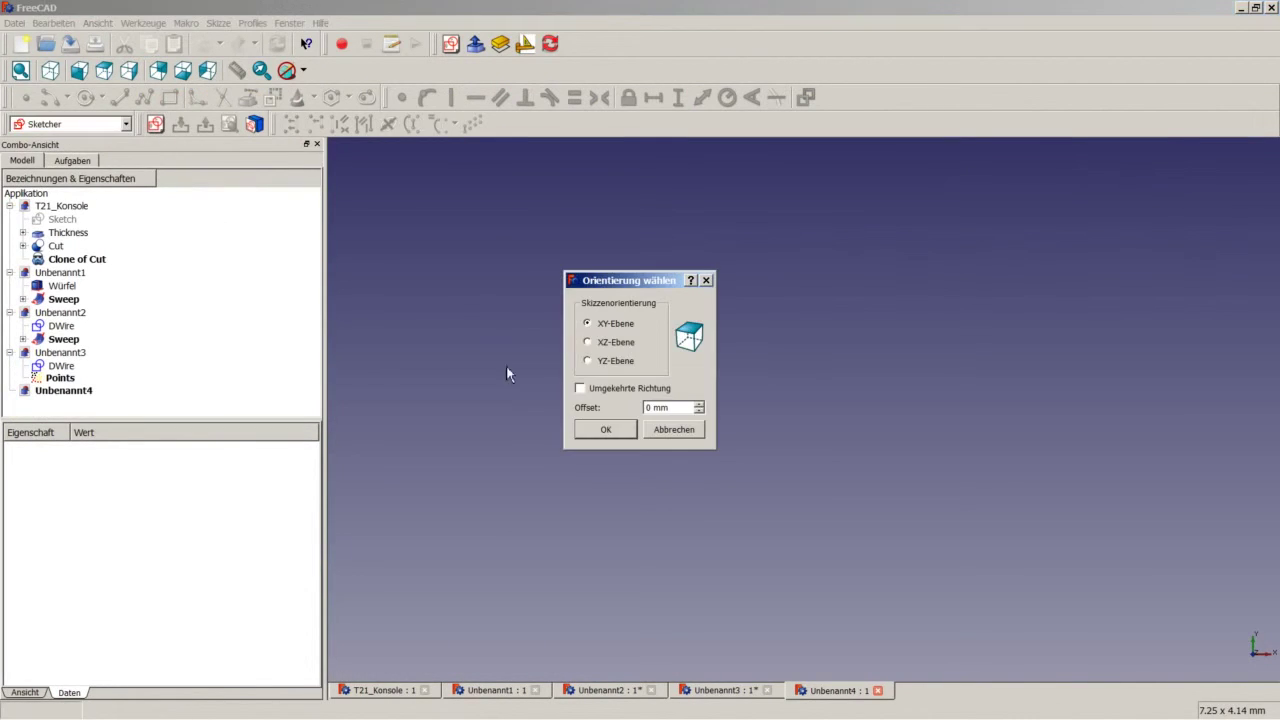
left_click(600, 429)
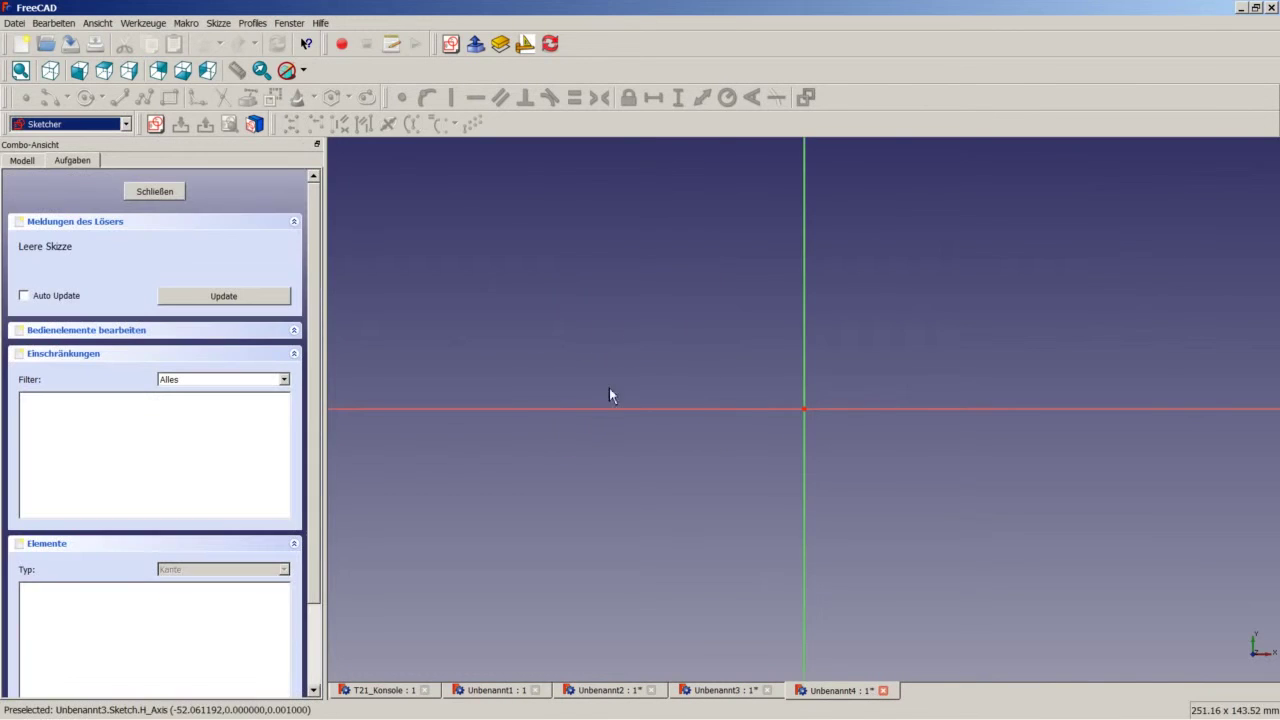
left_click(169, 97)
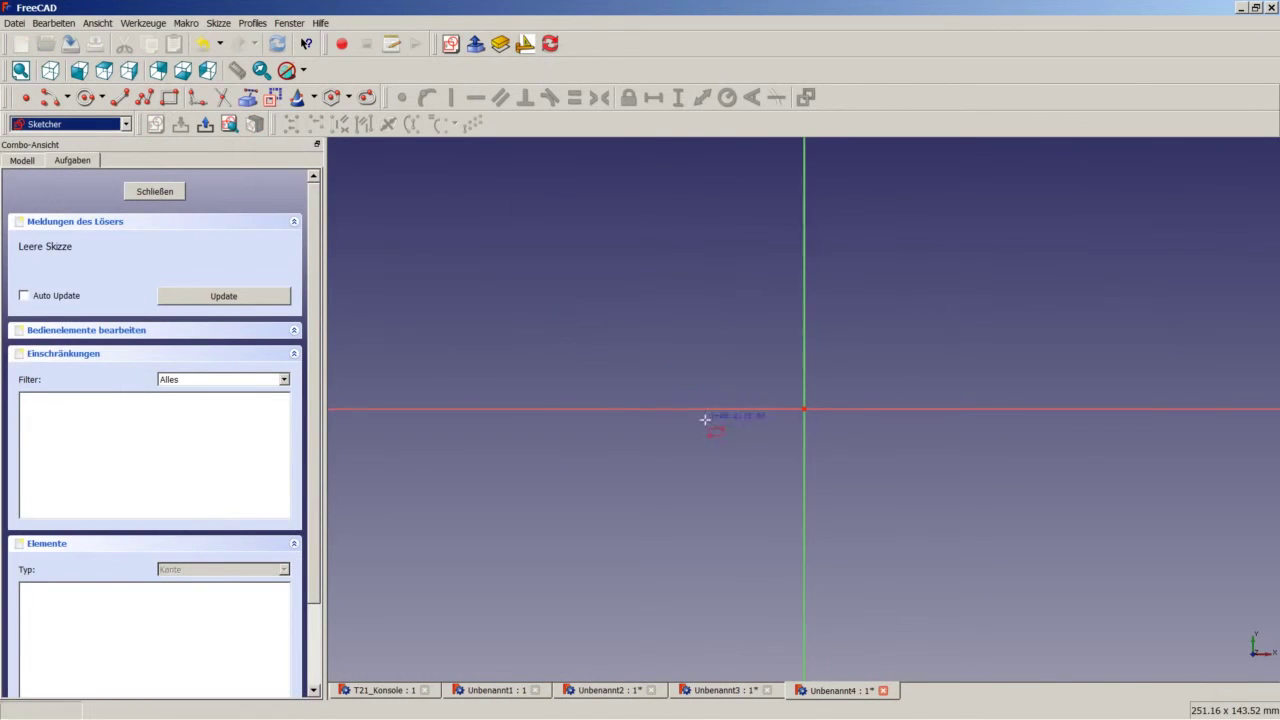
left_click(774, 438)
left_click(840, 381)
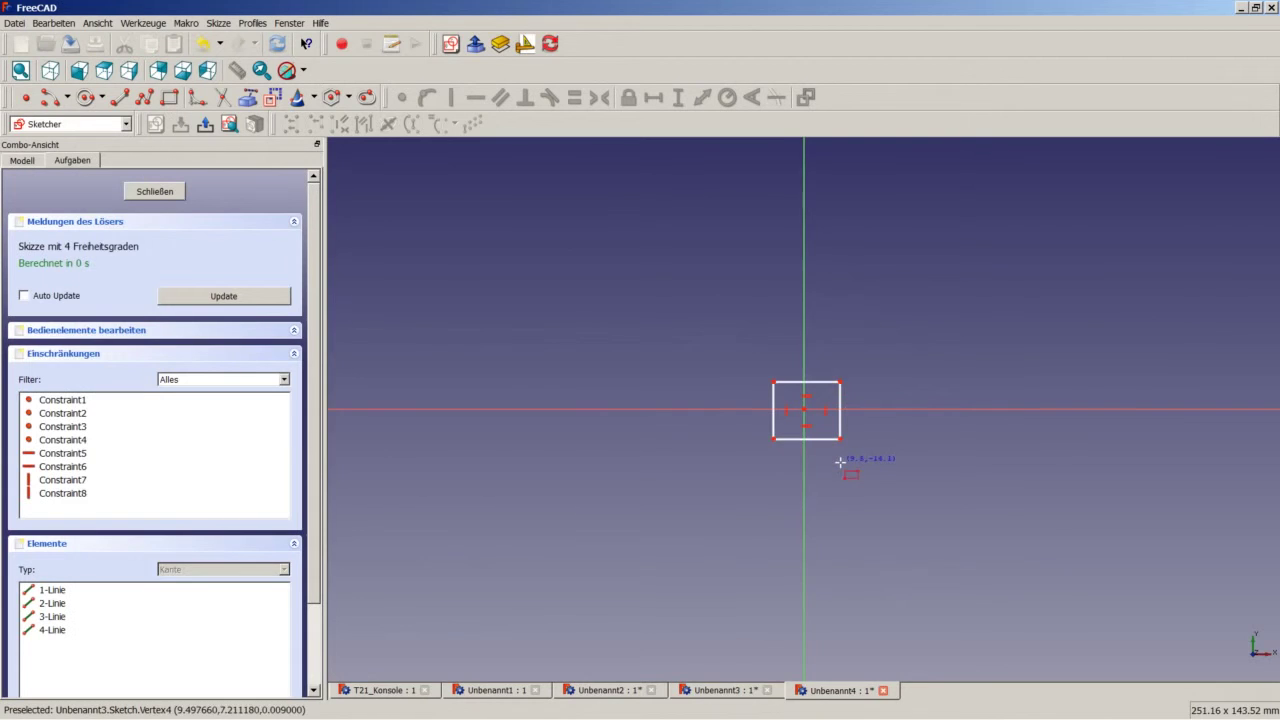
scroll(805, 427, "up", 3)
scroll(810, 405, "up", 2)
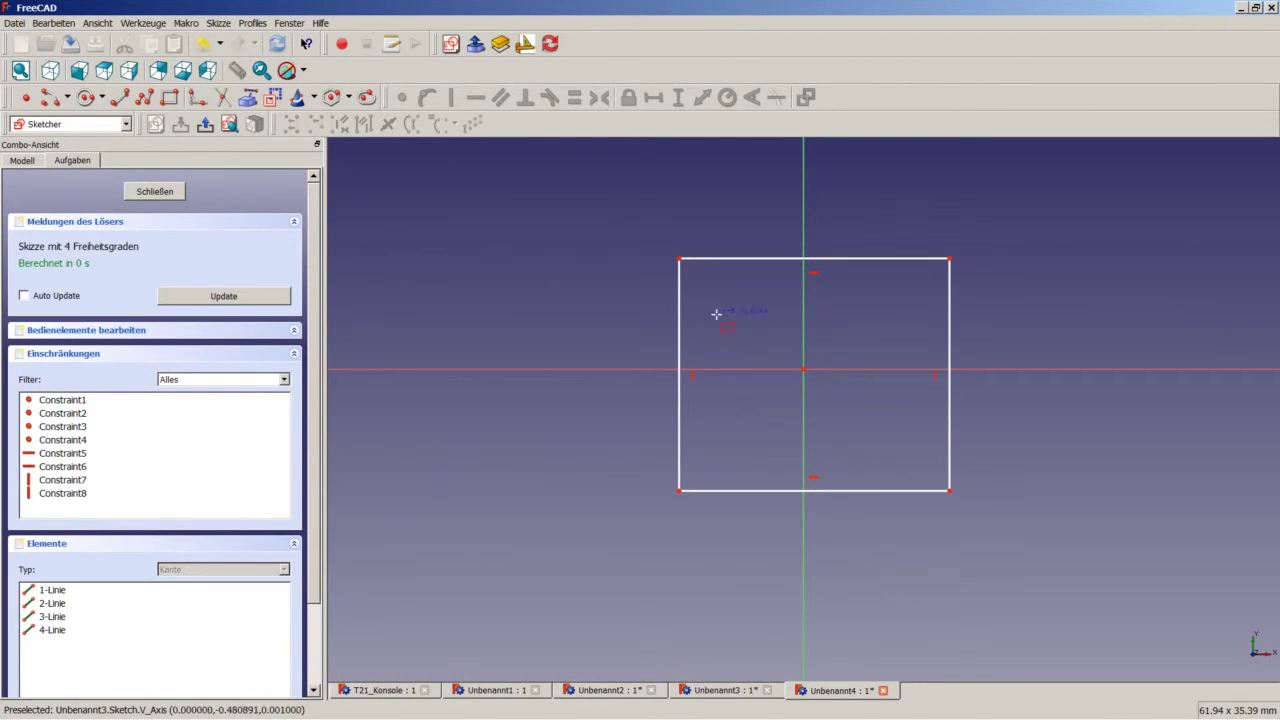
Center the rectangle with symmetric constraints on both axes and make the top and right edges equal
left_click(680, 261)
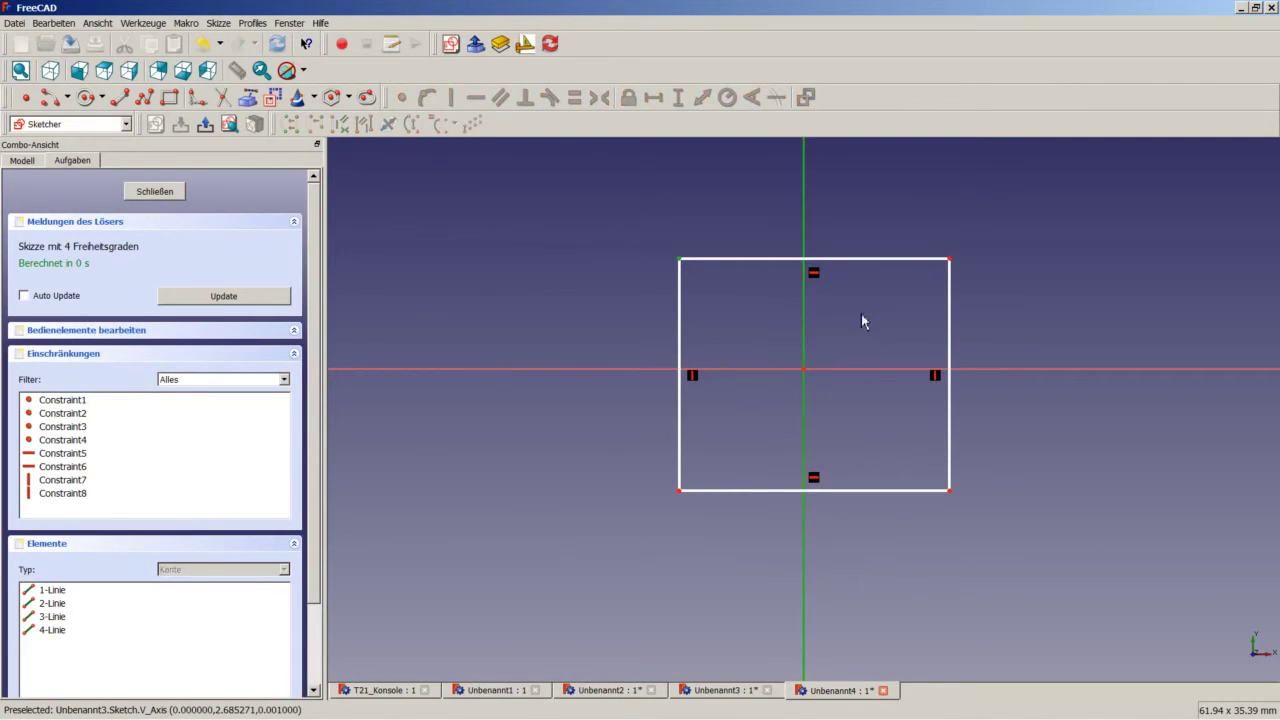
left_click(949, 259)
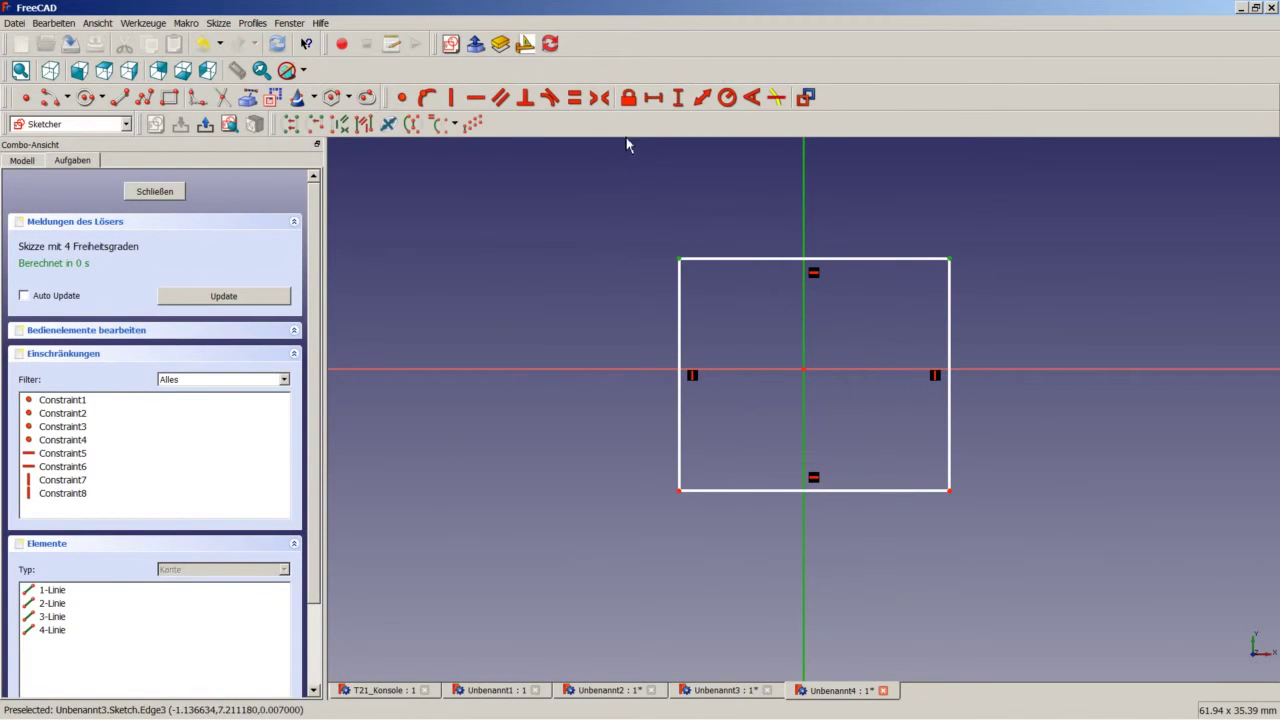
left_click(599, 97)
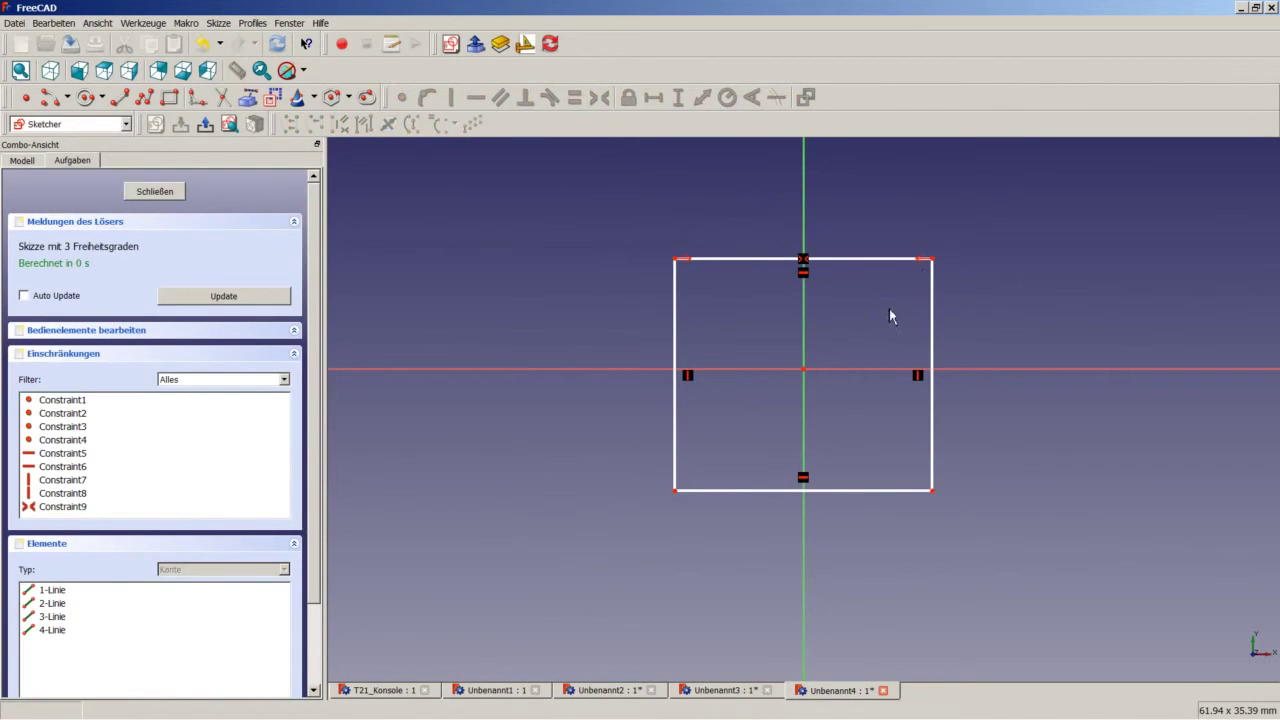
left_click(935, 262)
left_click(932, 490)
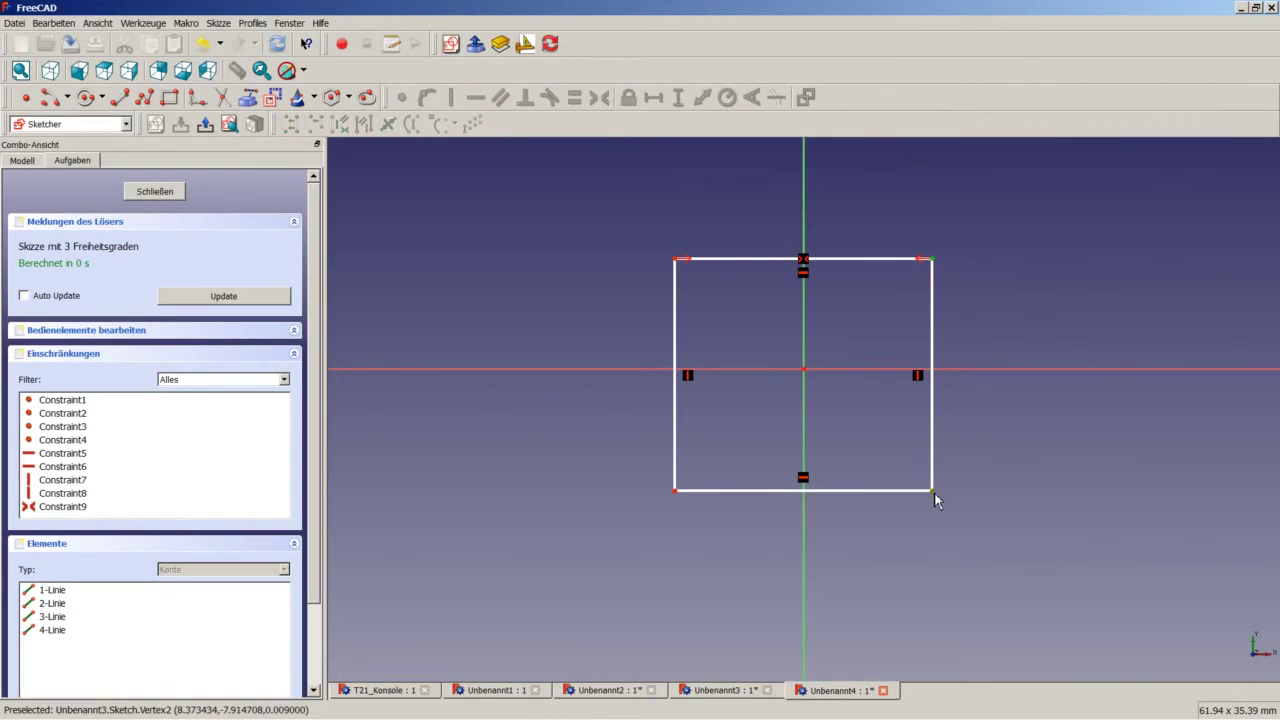
left_click(968, 370)
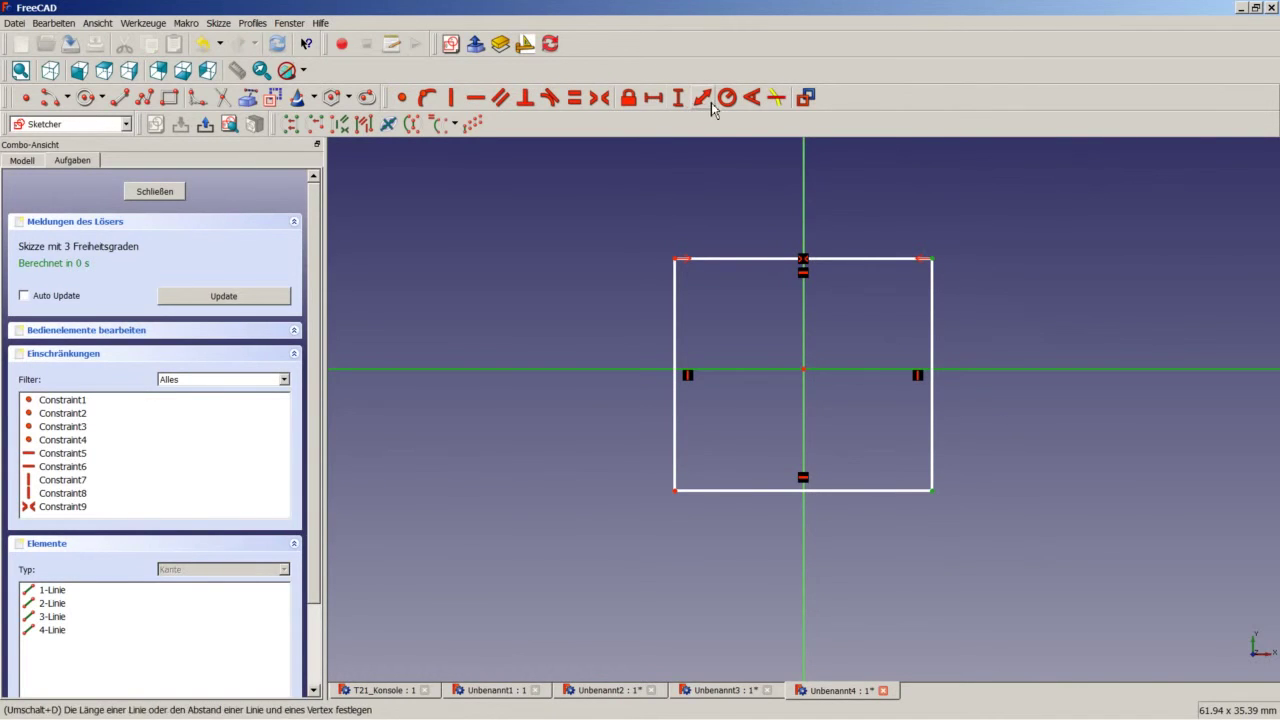
left_click(599, 97)
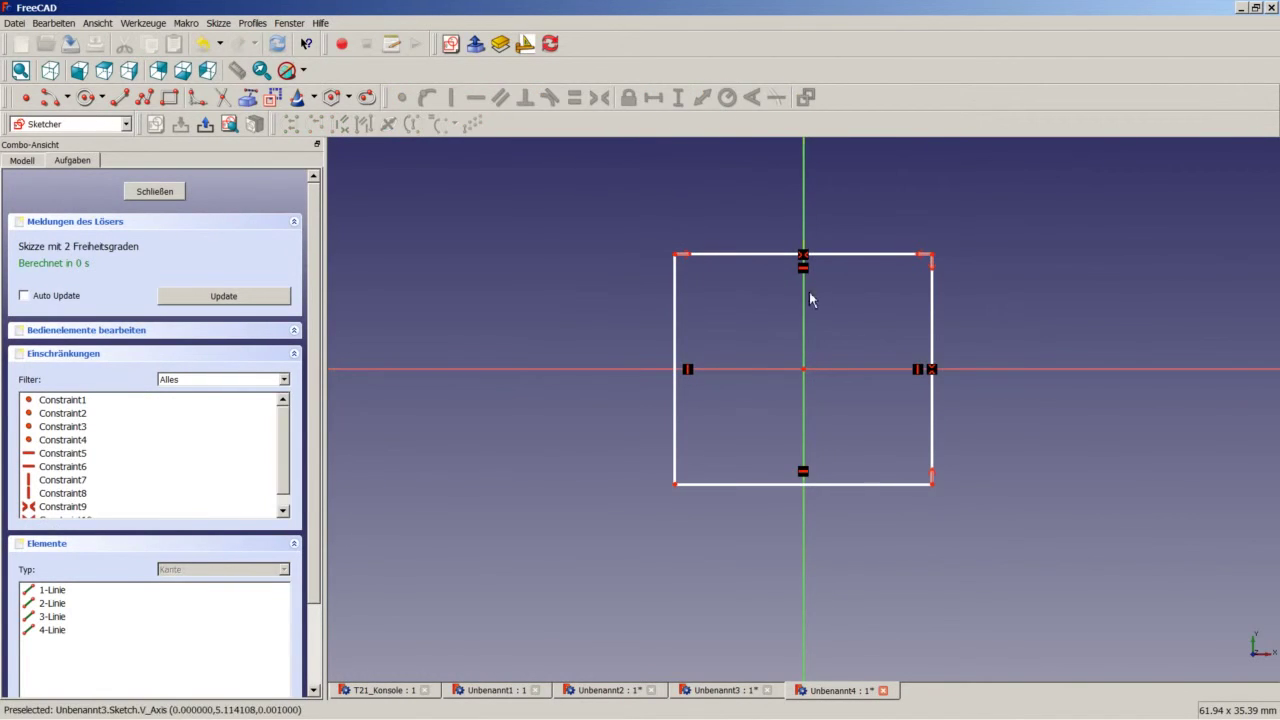
left_click(834, 254)
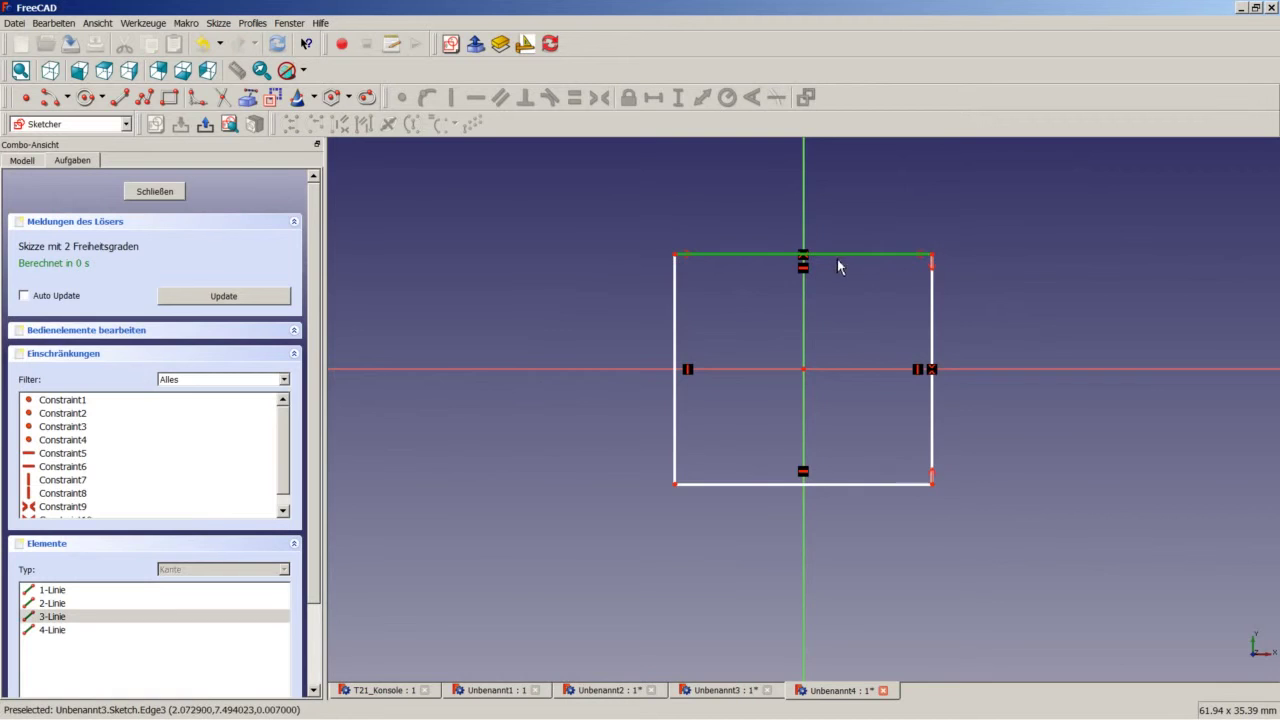
left_click(934, 309)
left_click(574, 97)
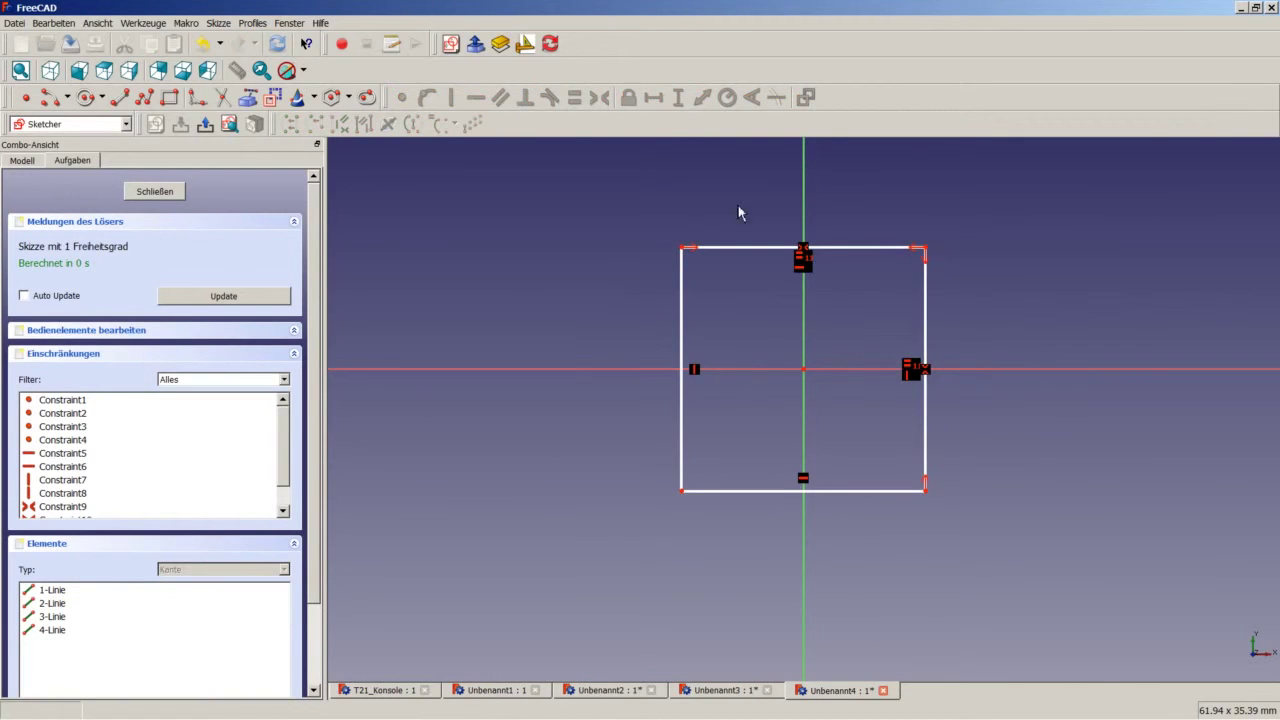
Give the right edge a 15 mm vertical length, place the label beside it, and close the sketch
left_click(926, 329)
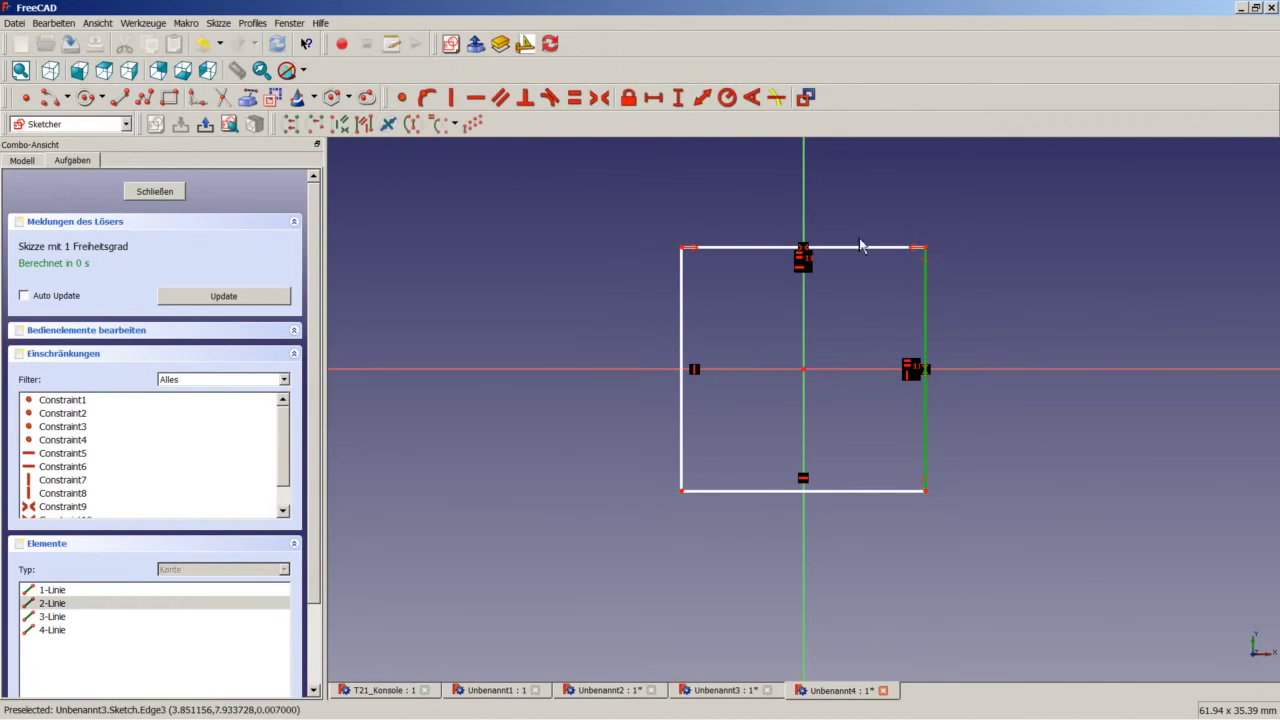
left_click(680, 99)
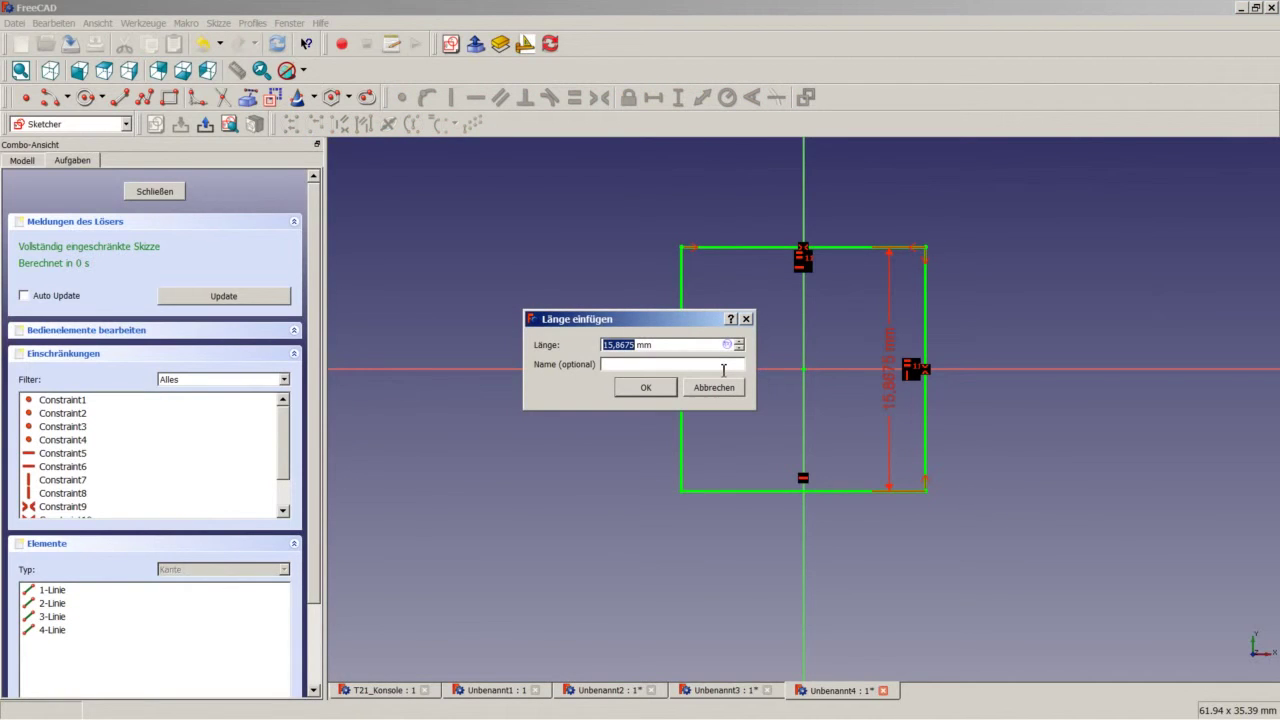
type("1")
key("Return")
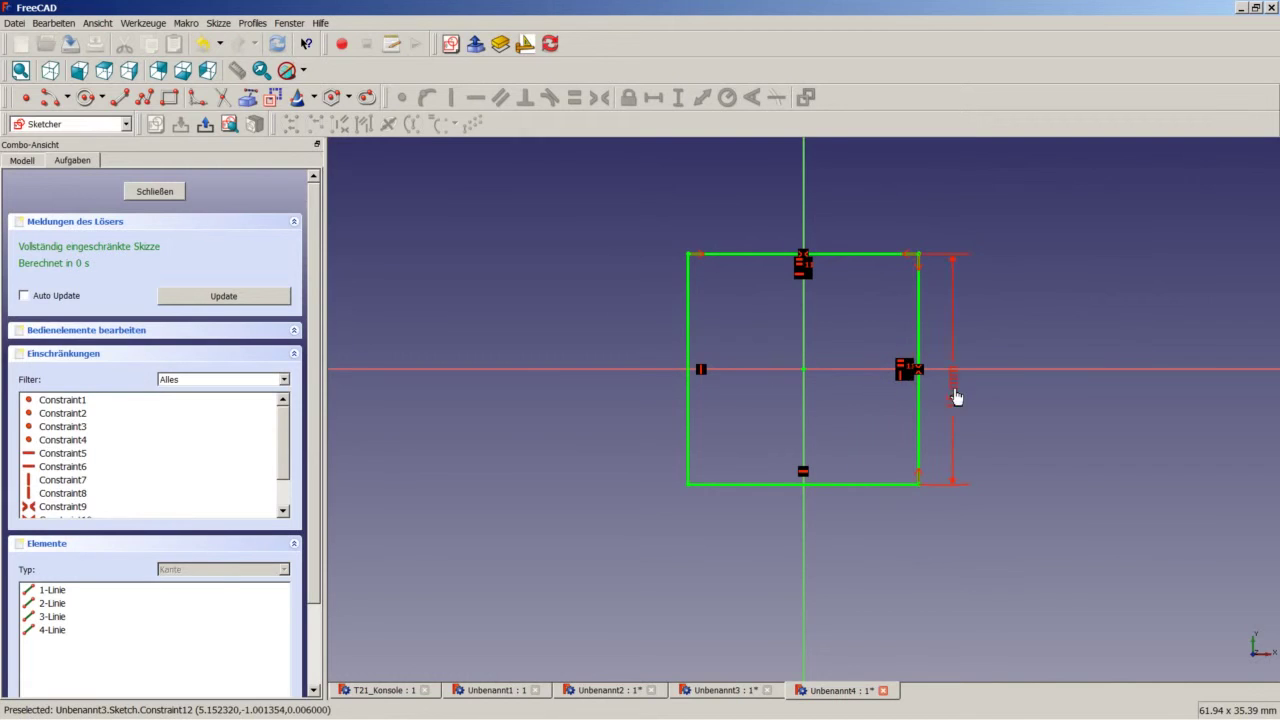
left_click_drag(956, 397, 966, 397)
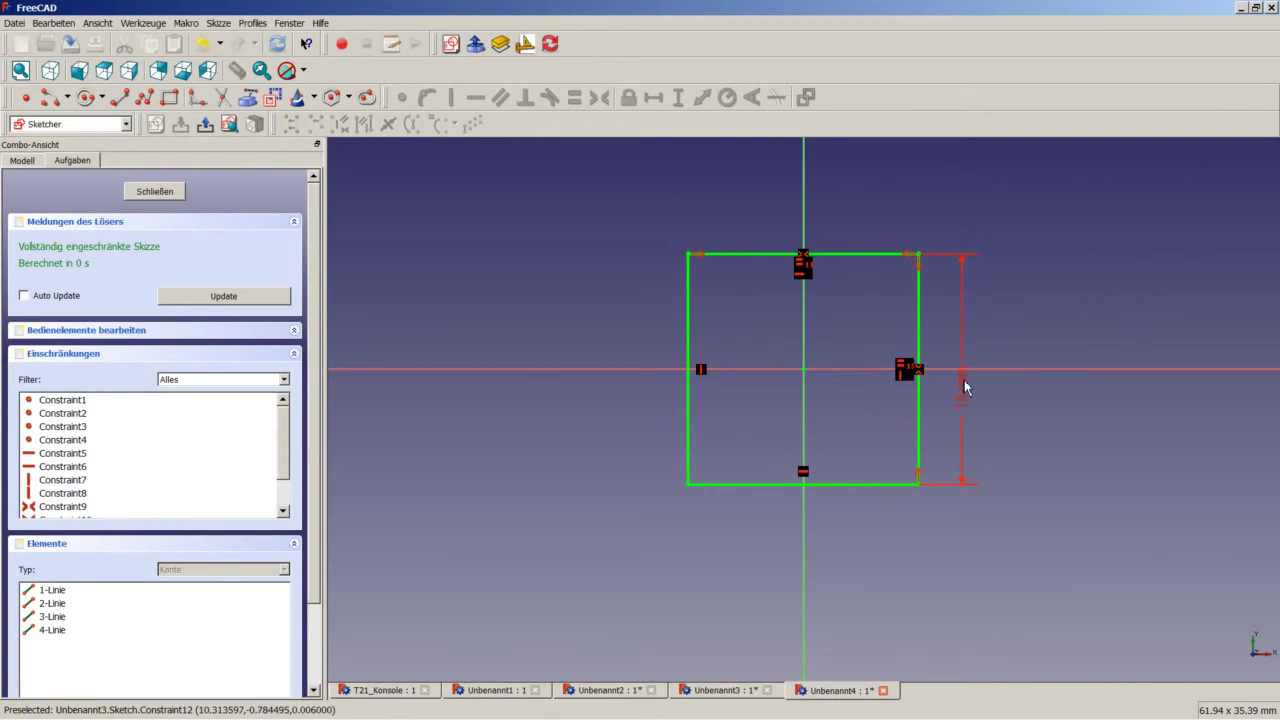
left_click(183, 192)
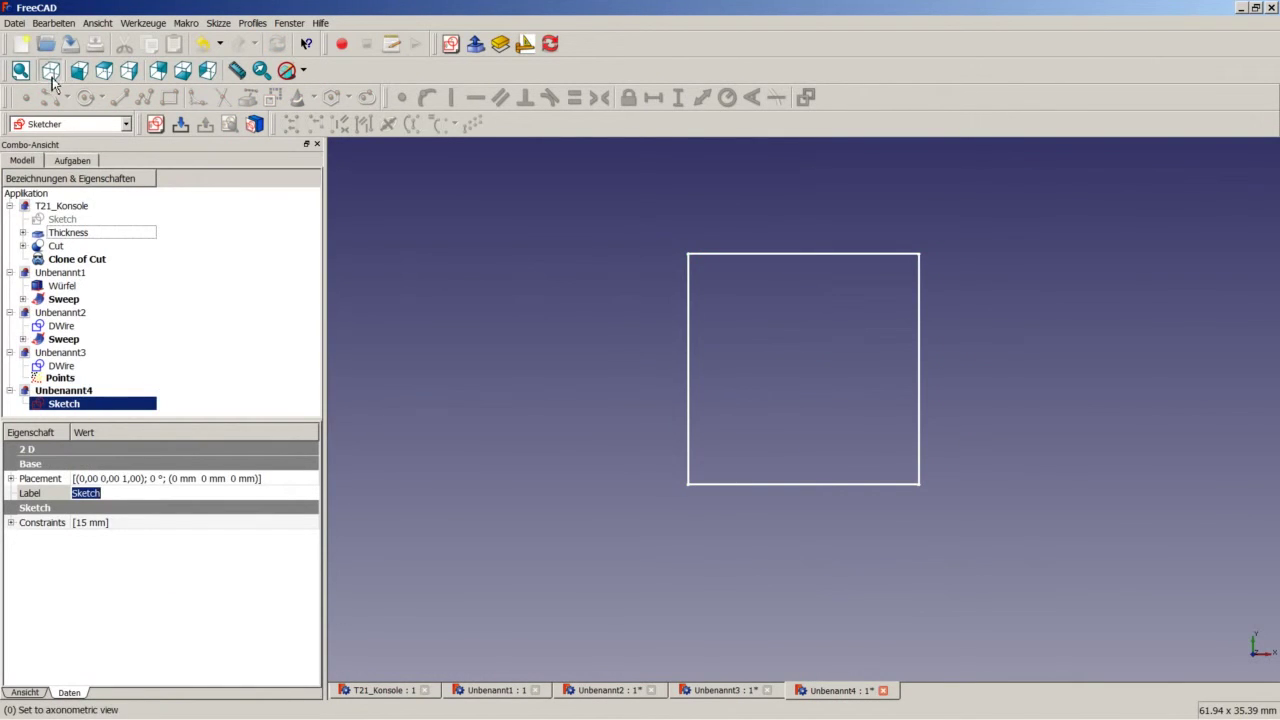
Fit the view and duplicate the square sketch twice
left_click(50, 70)
right_click(370, 298)
left_click(455, 320)
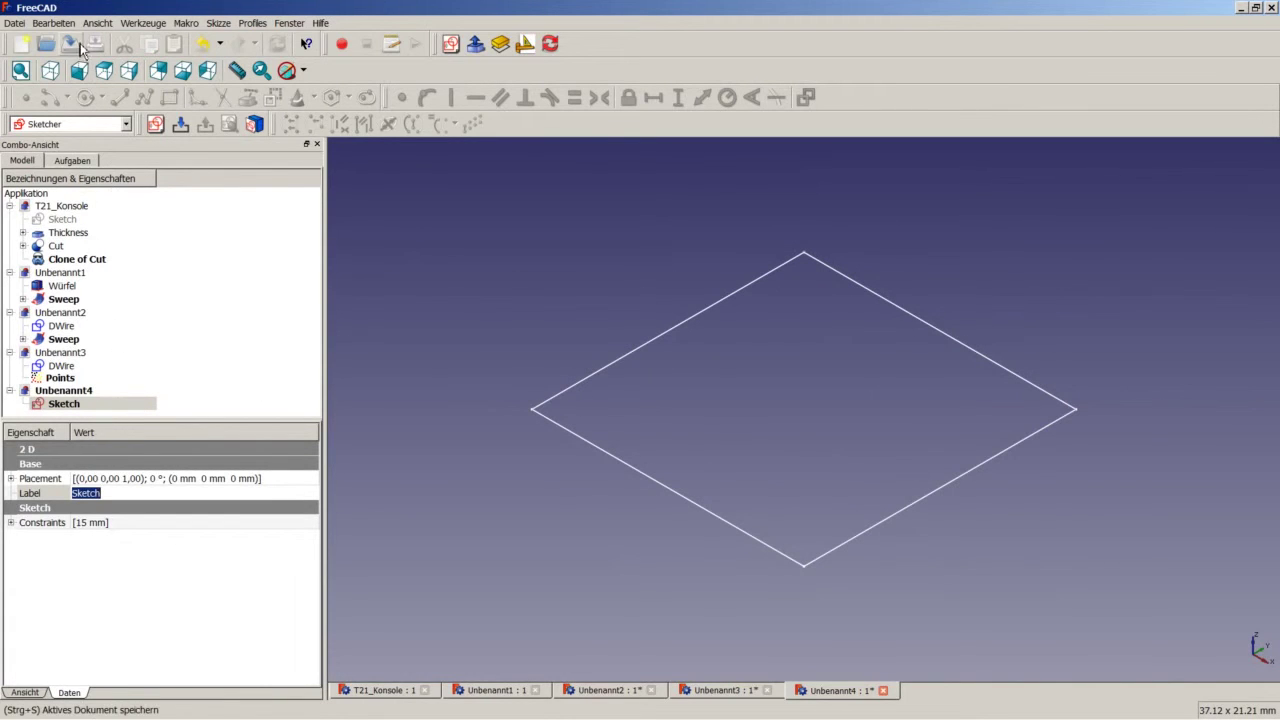
left_click(55, 22)
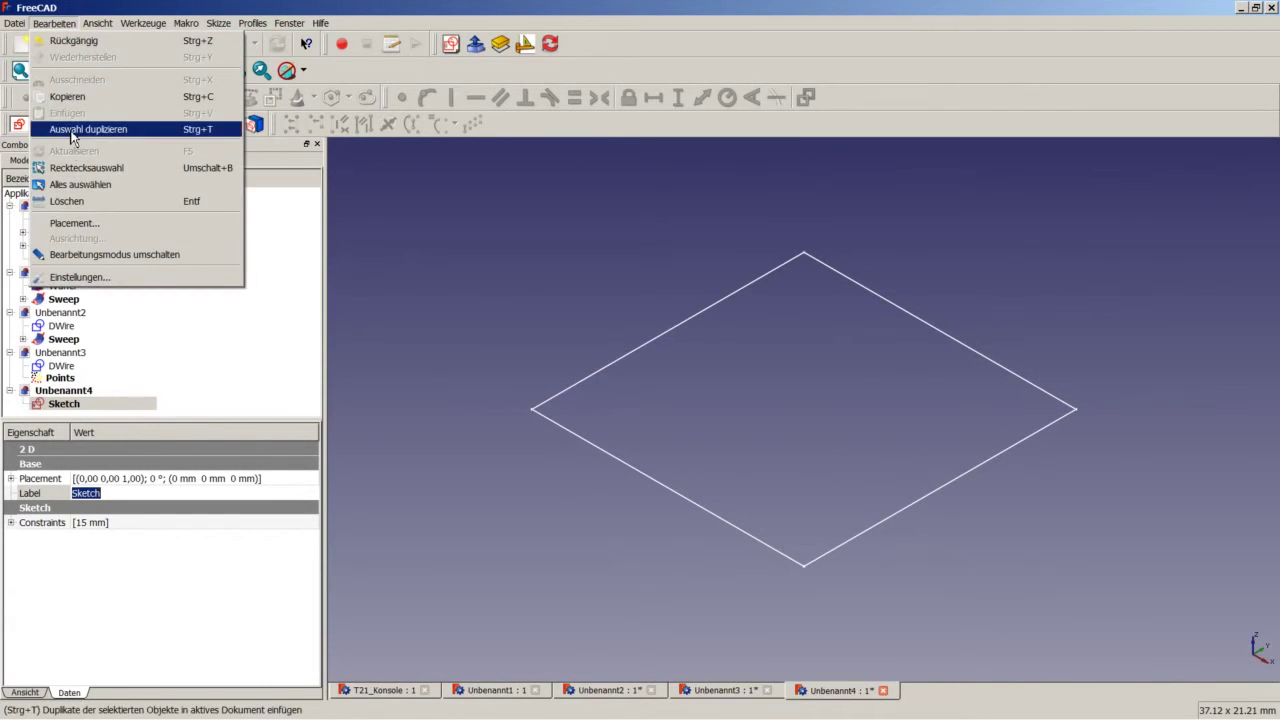
left_click(60, 128)
left_click(53, 22)
left_click(79, 128)
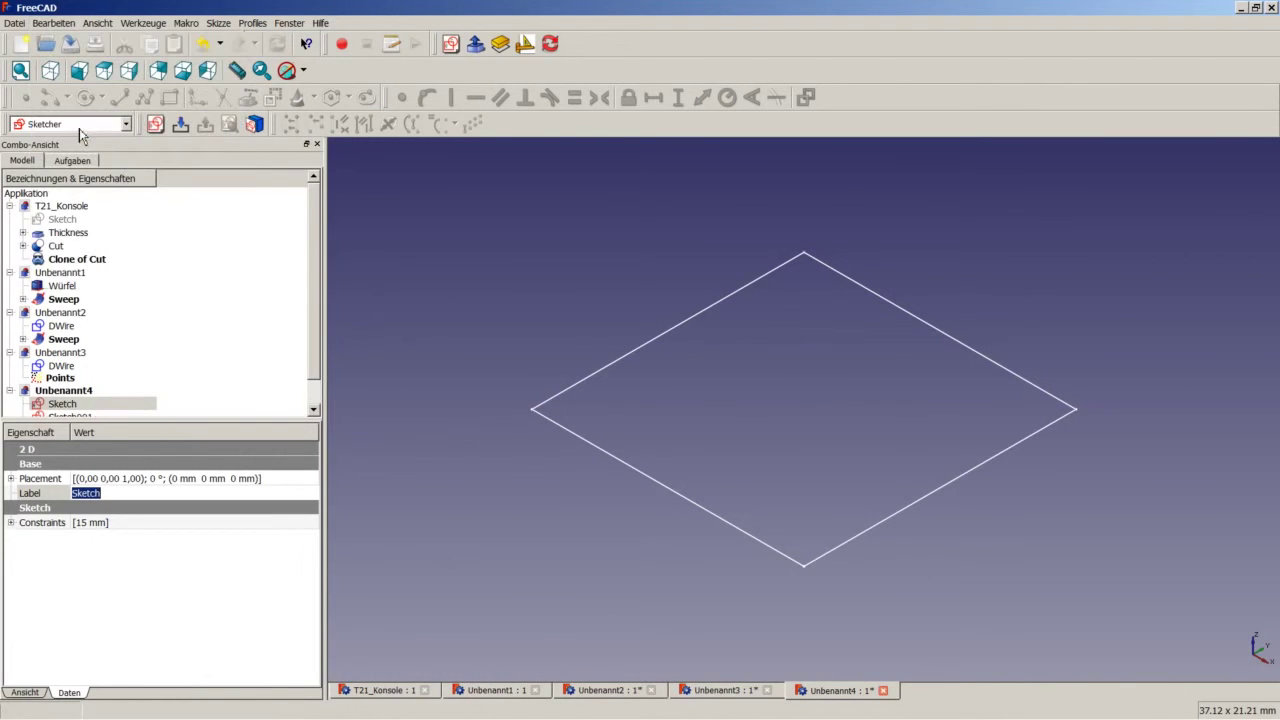
Raise Sketch001 to Placement Z 40 mm
scroll(316, 300, "down", 1)
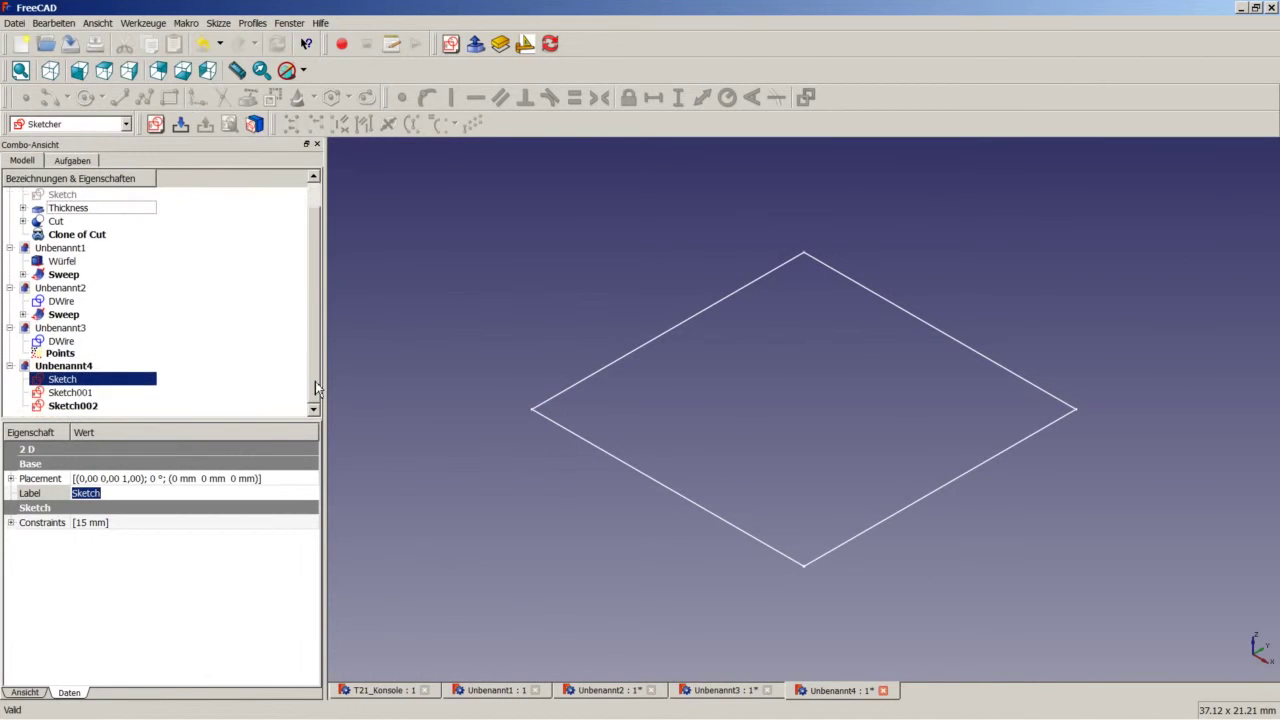
left_click(81, 394)
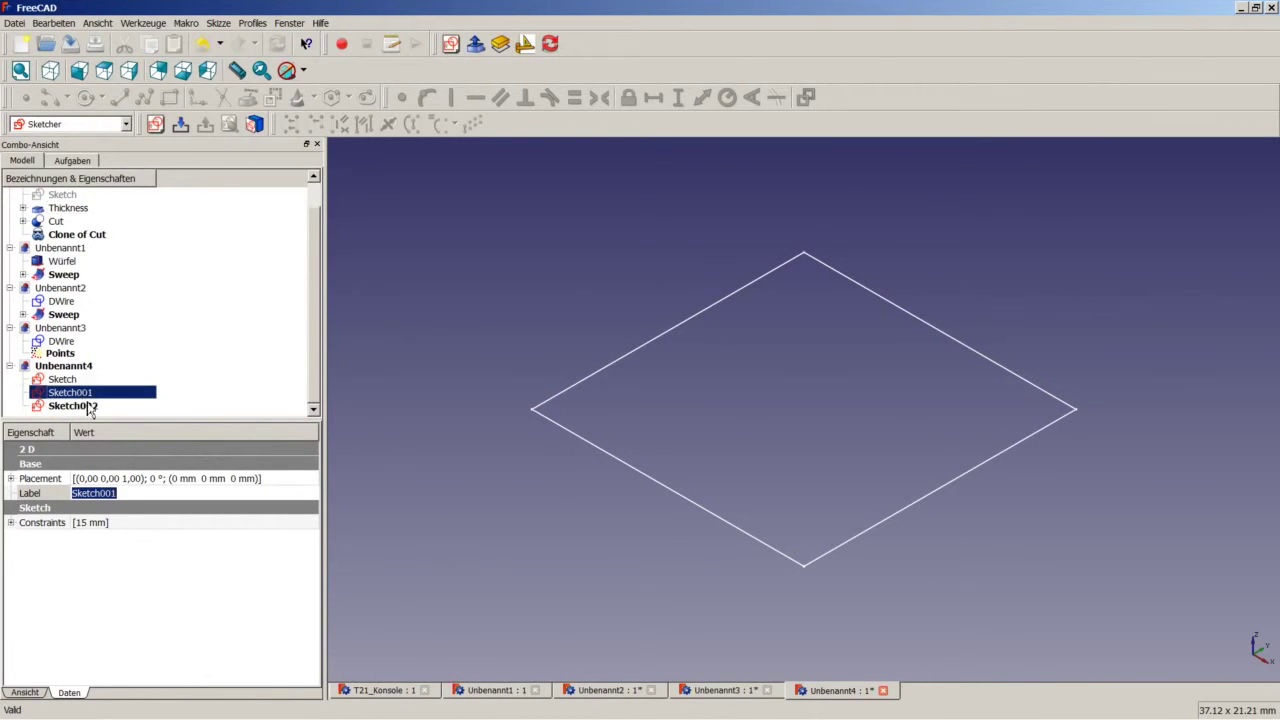
left_click(248, 479)
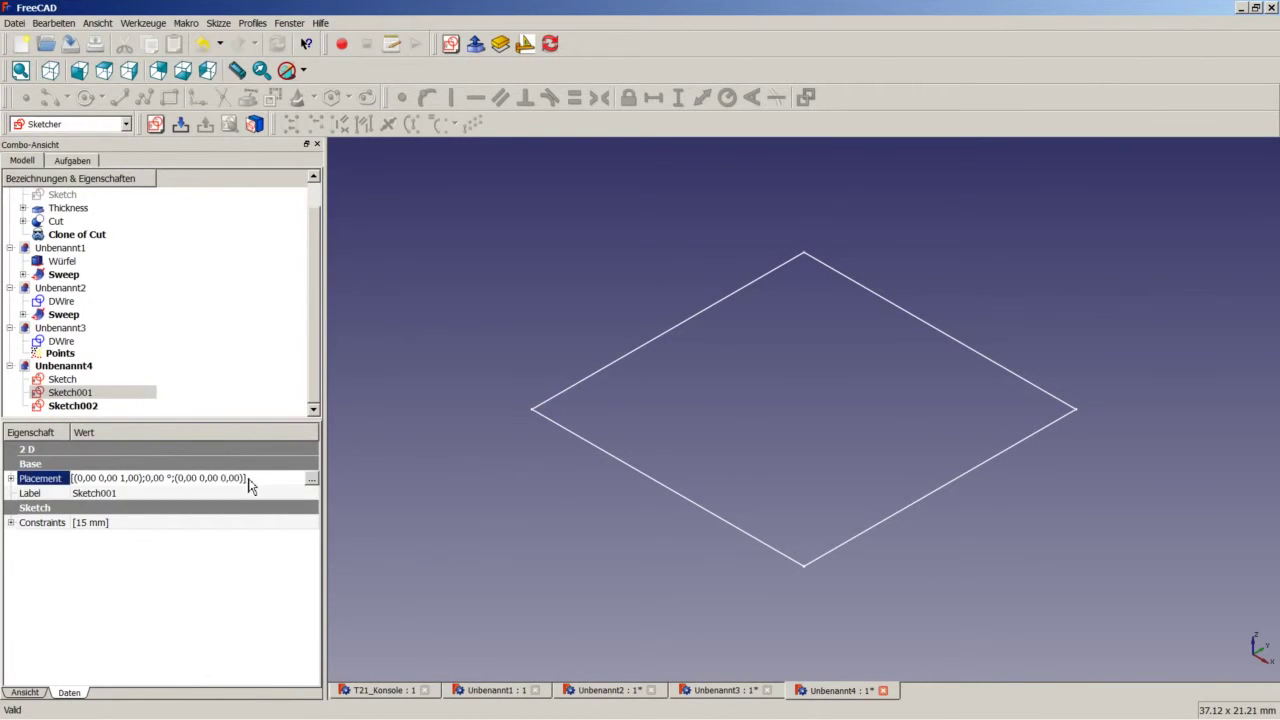
left_click(311, 484)
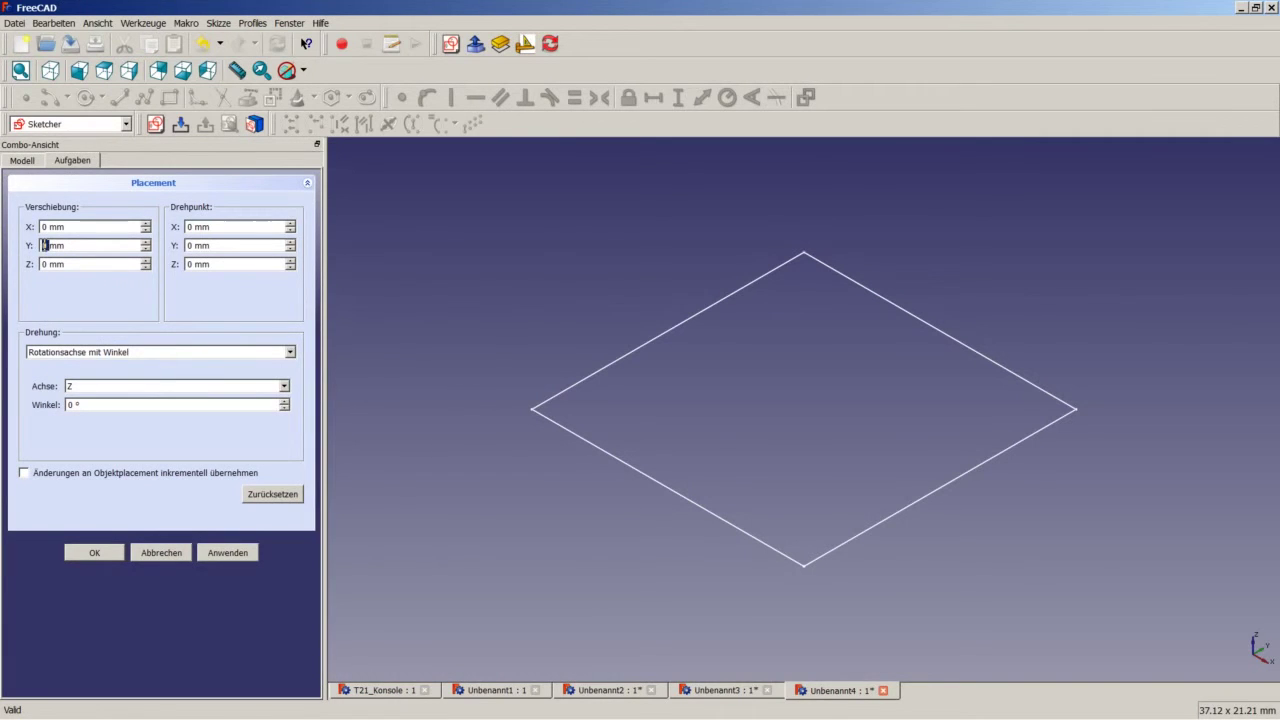
left_click(42, 264)
type("40")
left_click(100, 556)
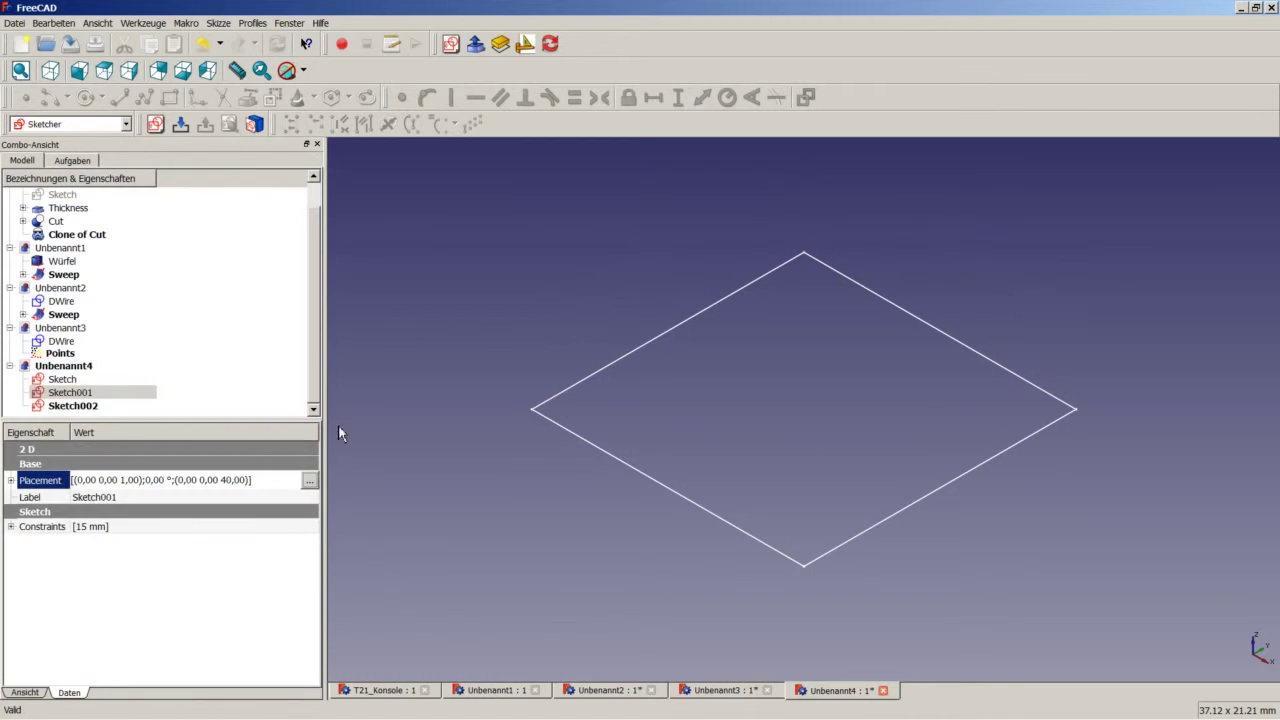
Raise Sketch002 to Placement Z 80 mm and fit all three sketches in view
left_click(90, 406)
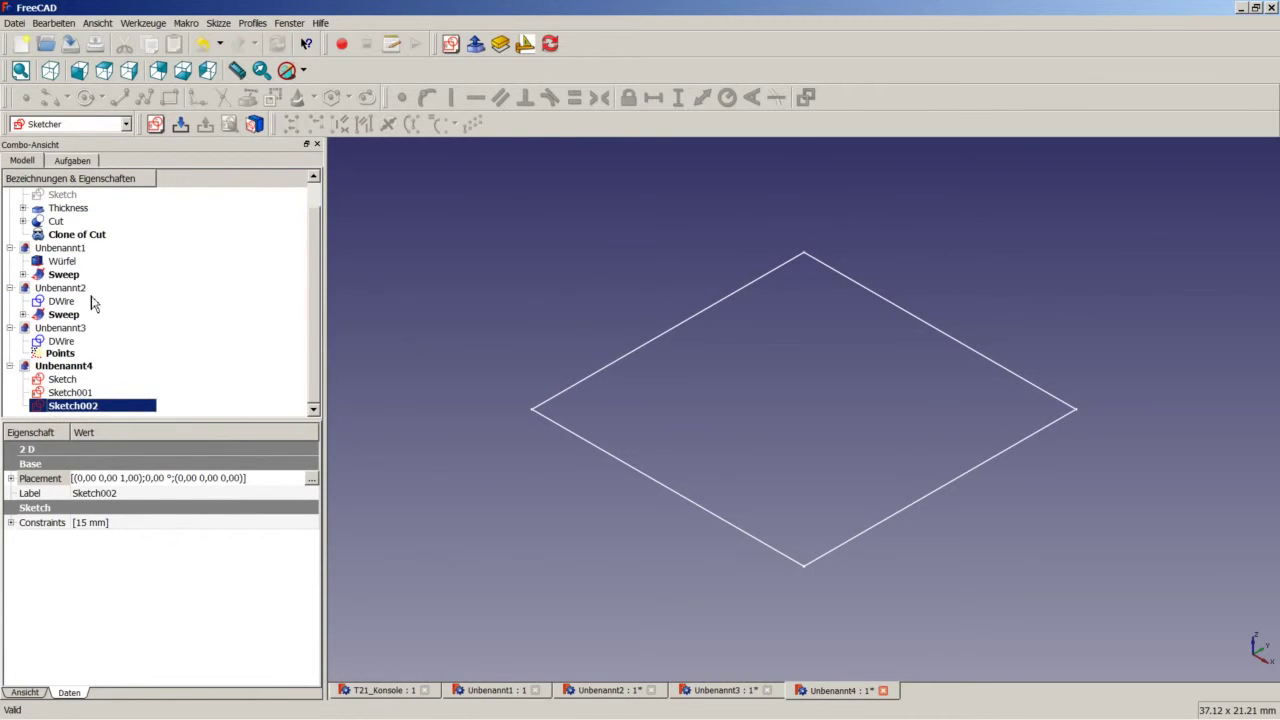
left_click(310, 478)
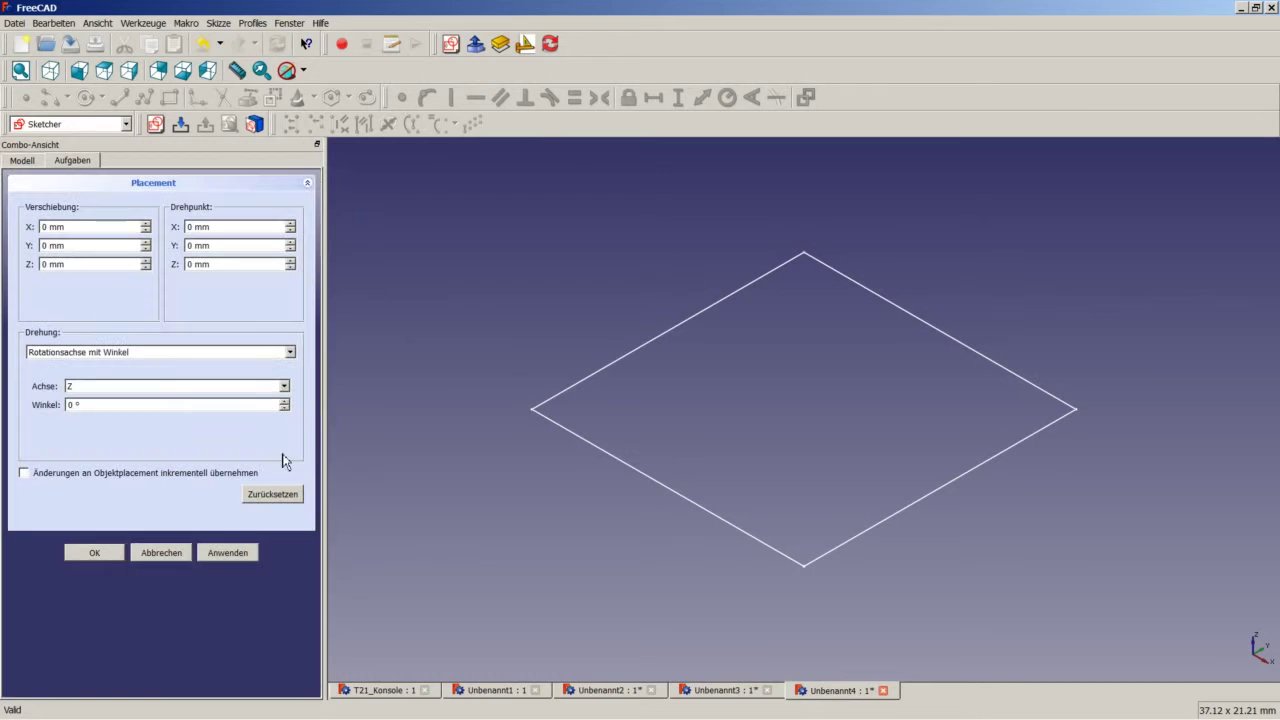
double_click(44, 264)
type("80")
left_click(94, 553)
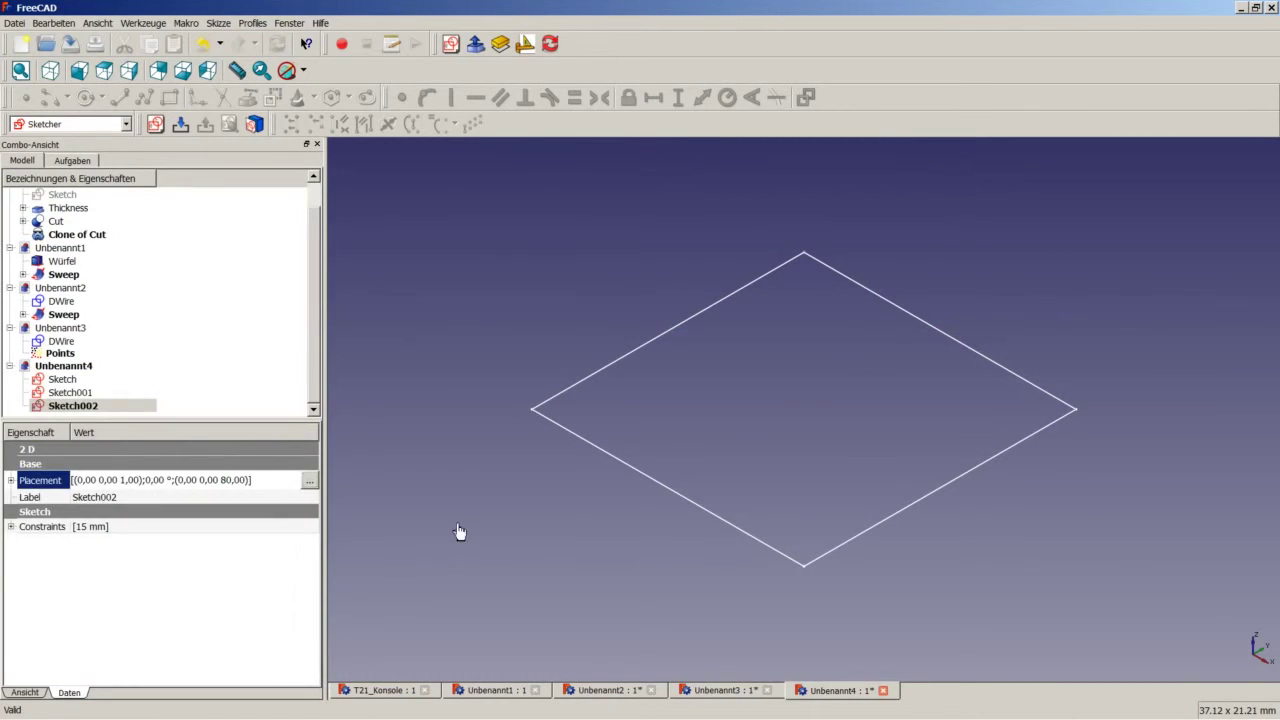
right_click(452, 406)
left_click(504, 390)
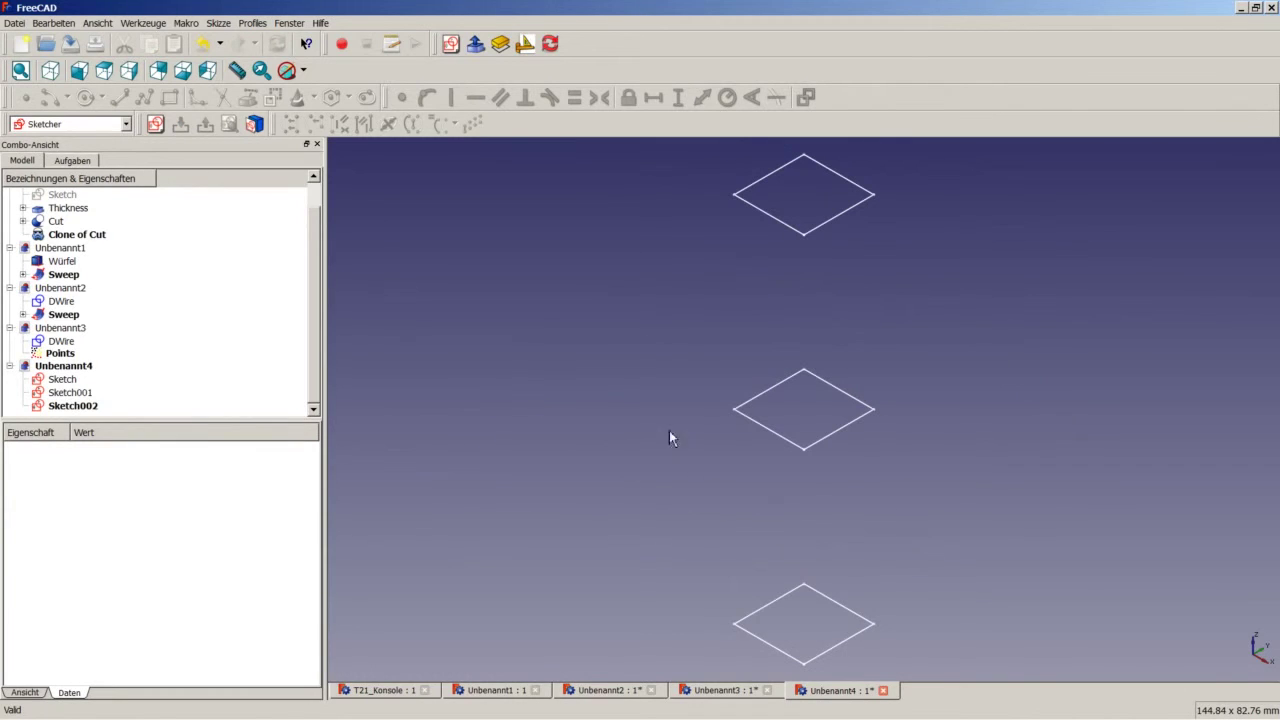
left_click(76, 394)
Change Sketch001's side length from 15 mm to 25 mm and return to axonometric view
right_click(76, 398)
left_click(112, 403)
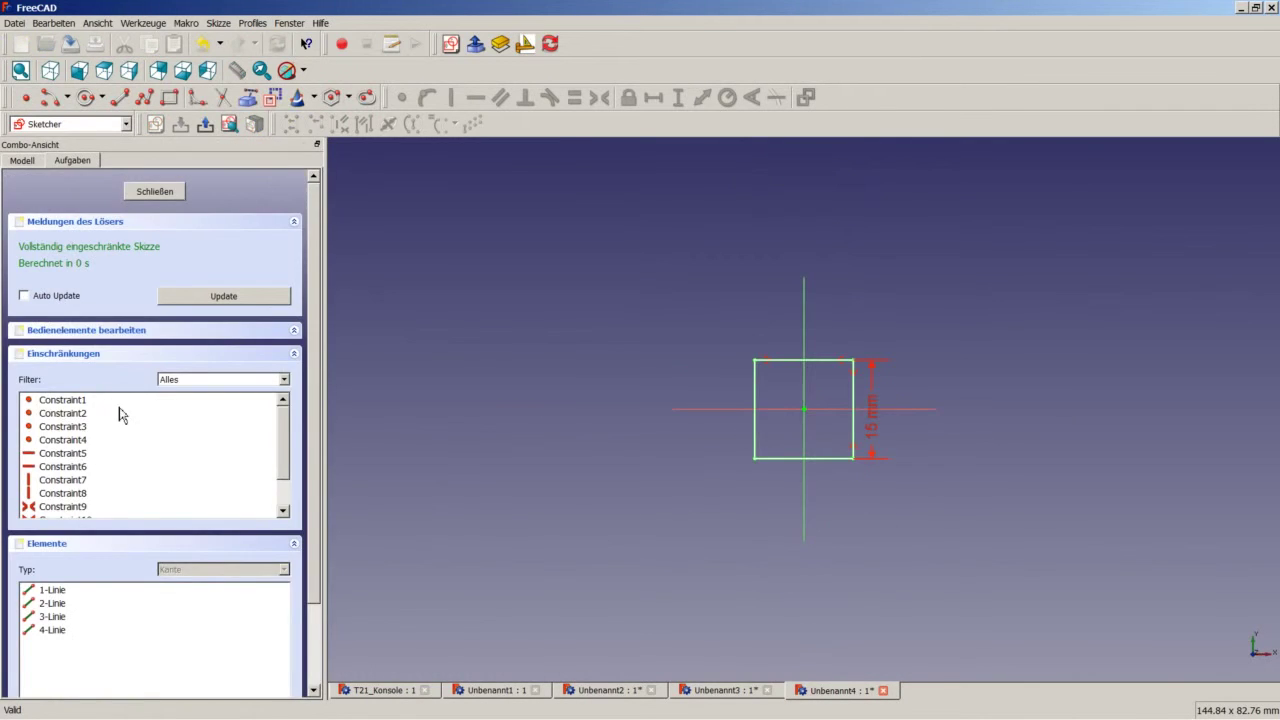
double_click(873, 436)
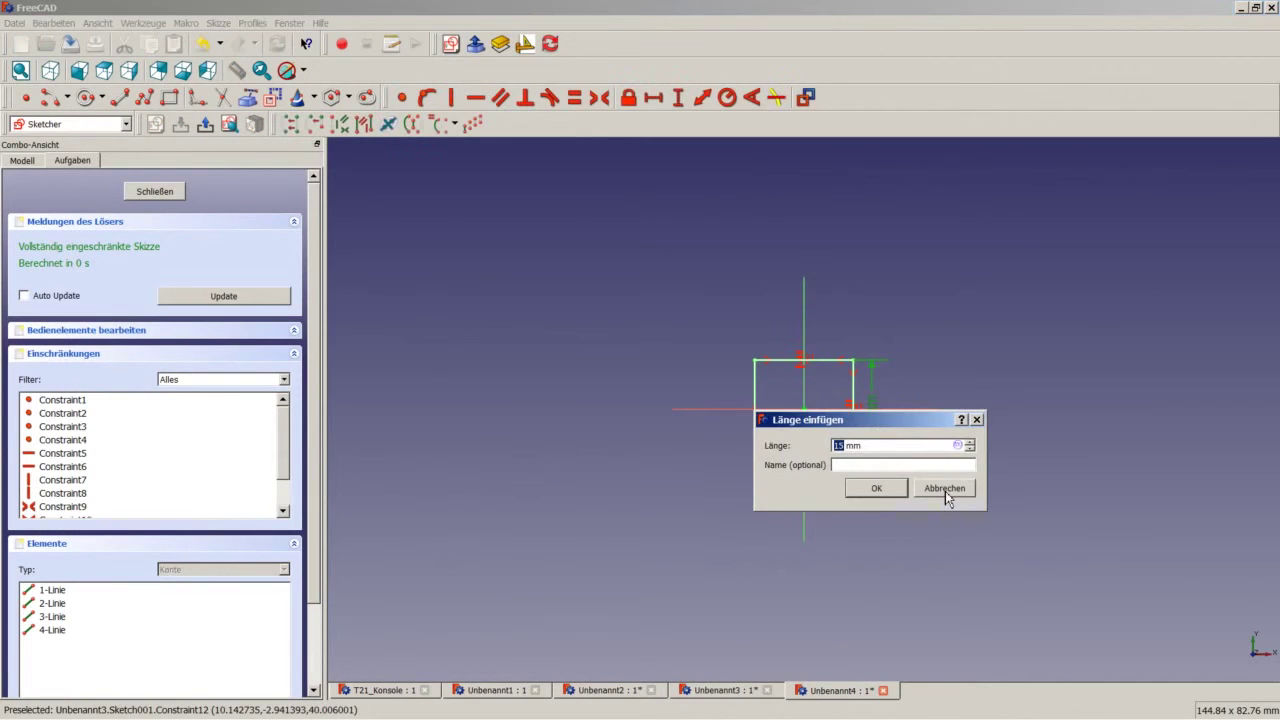
type("5")
key("Return")
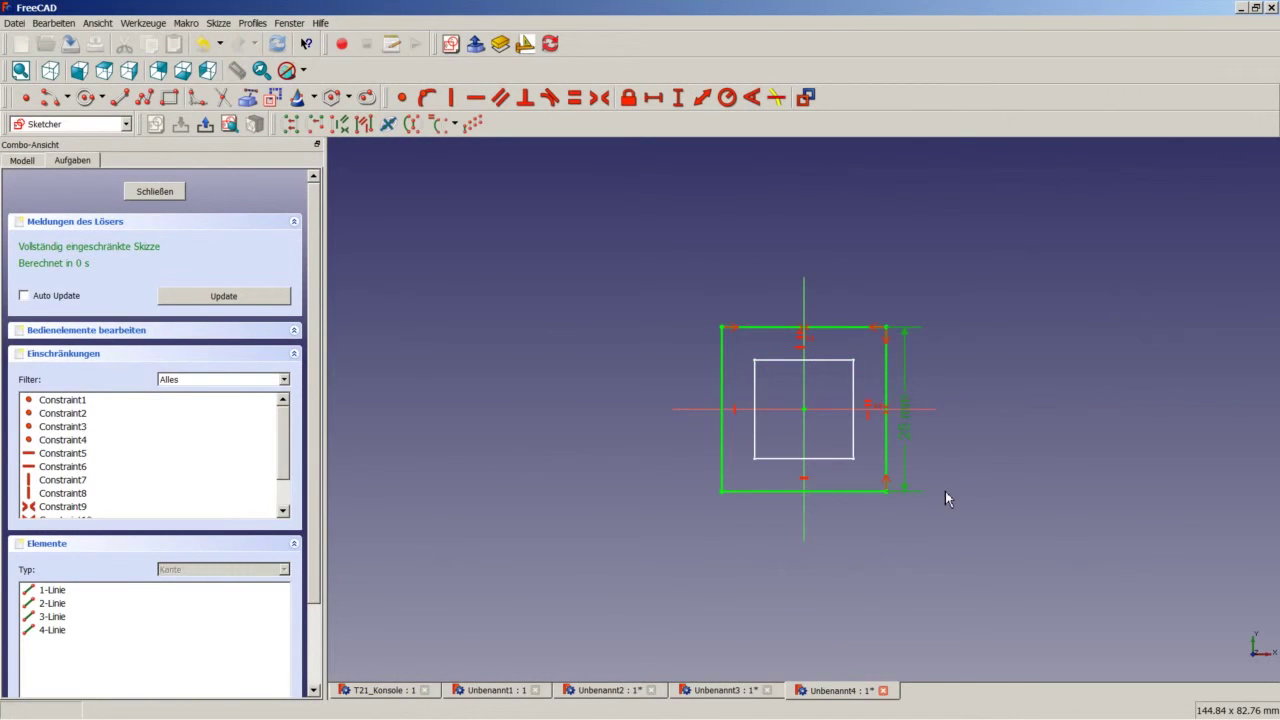
left_click(180, 192)
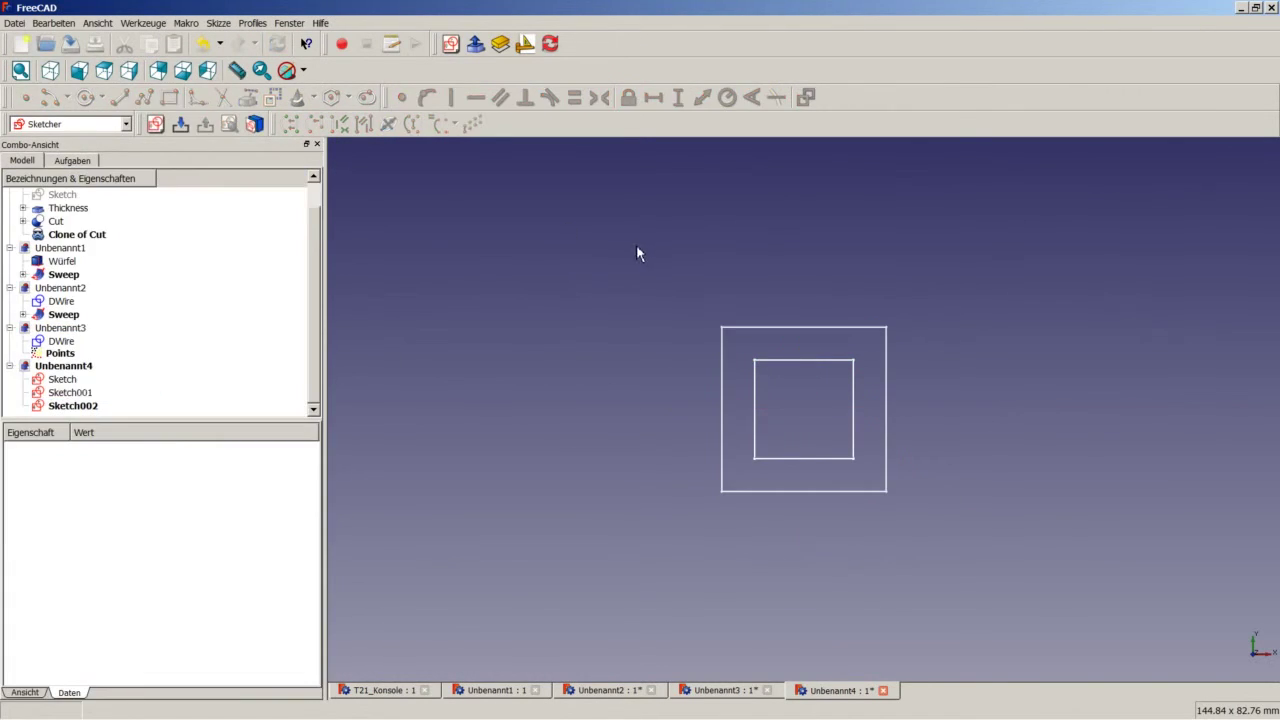
left_click(49, 72)
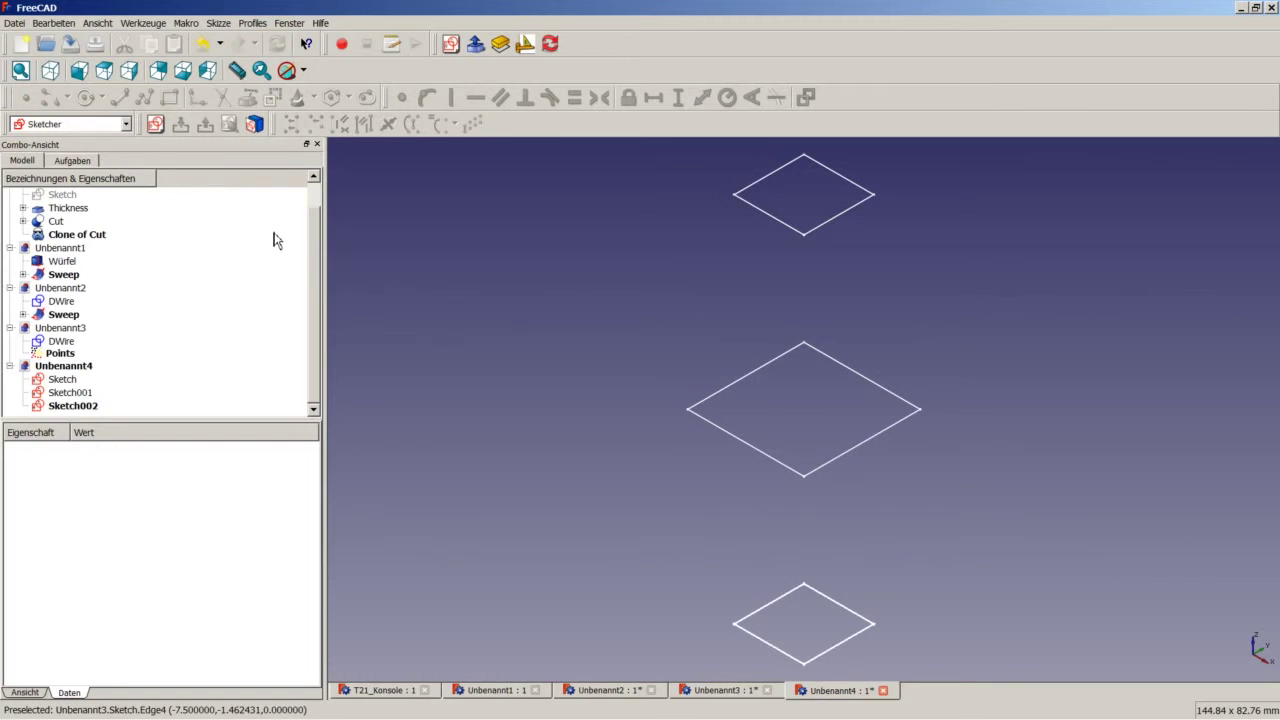
In the Part workbench, loft Sketch, Sketch001 and Sketch002 with Create solid ticked
left_click(92, 124)
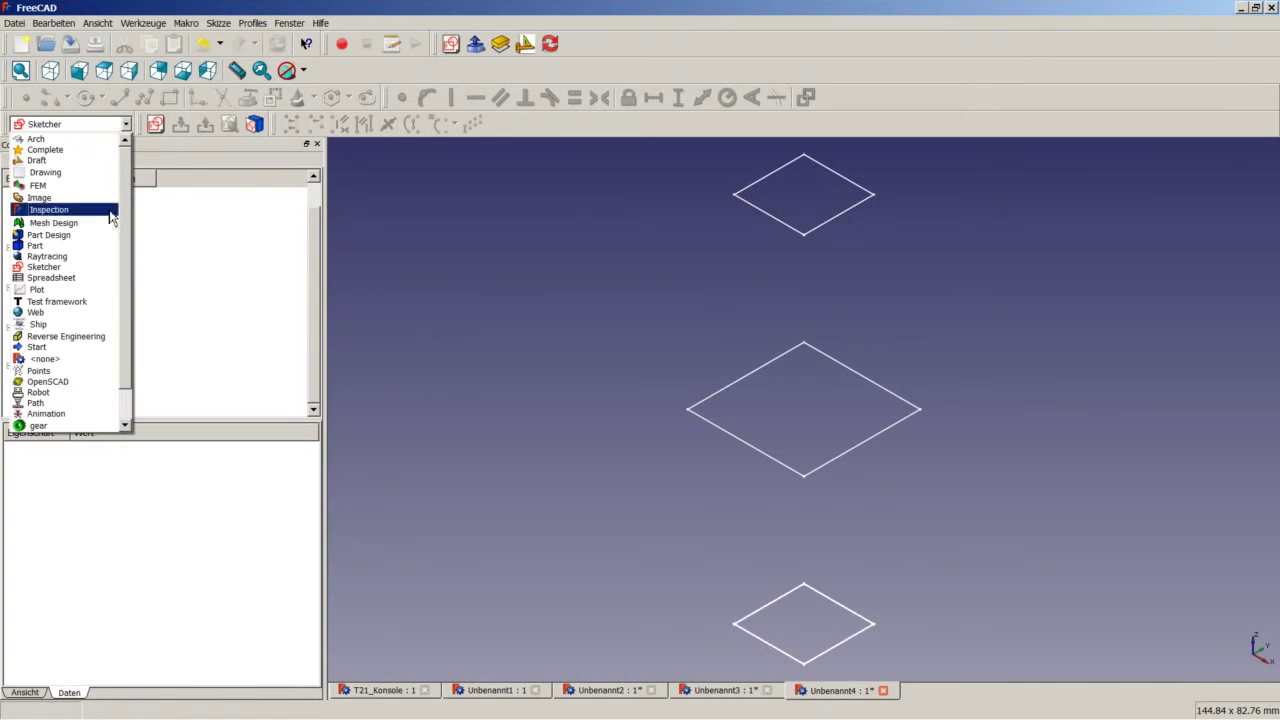
left_click(83, 247)
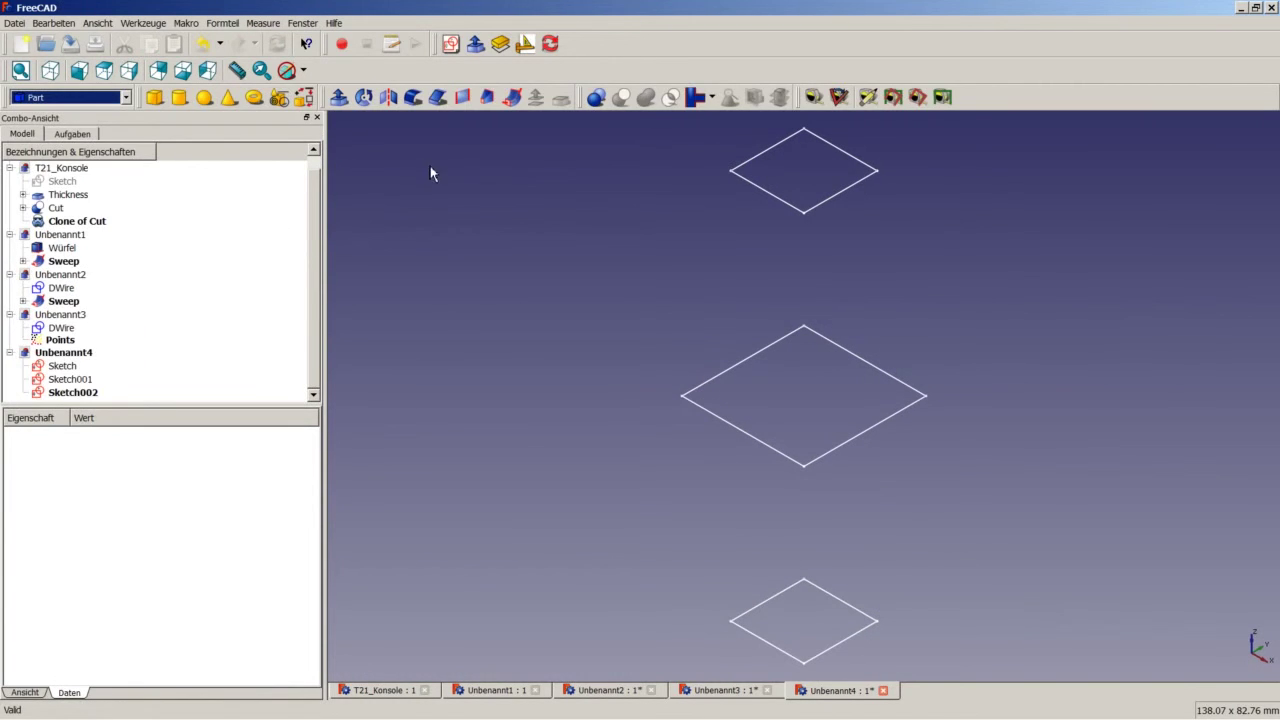
left_click(487, 96)
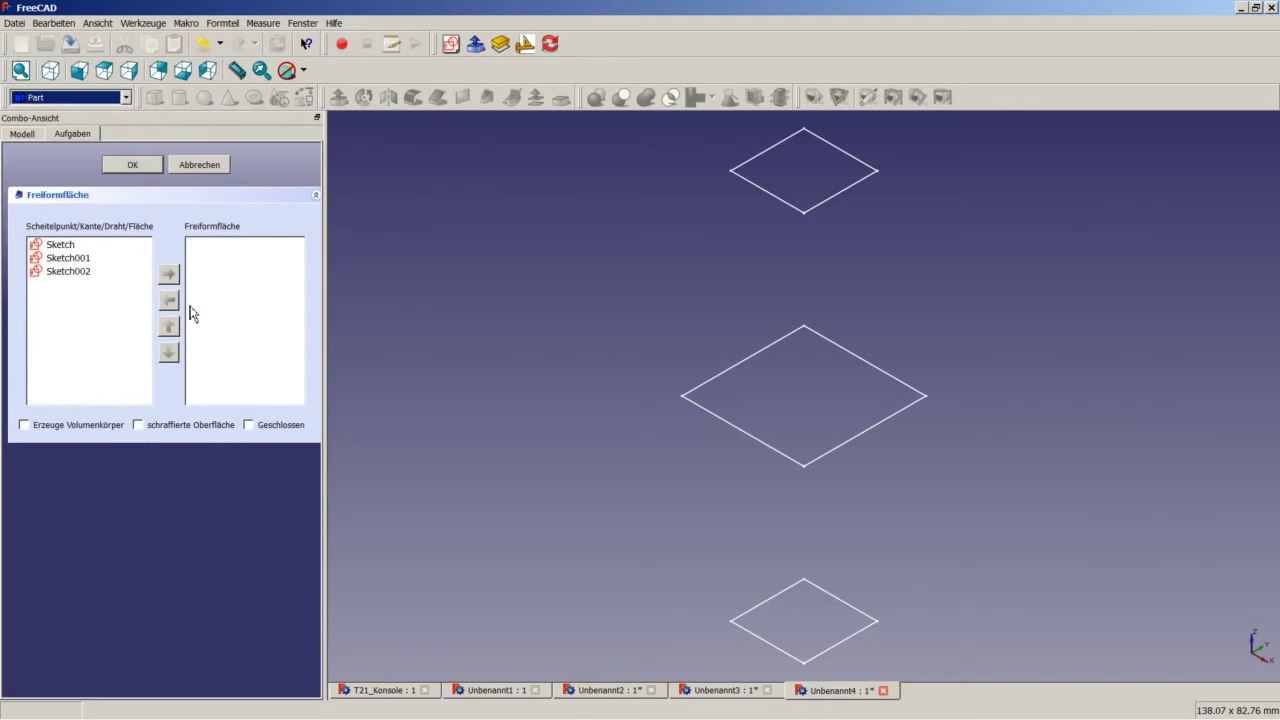
double_click(70, 250)
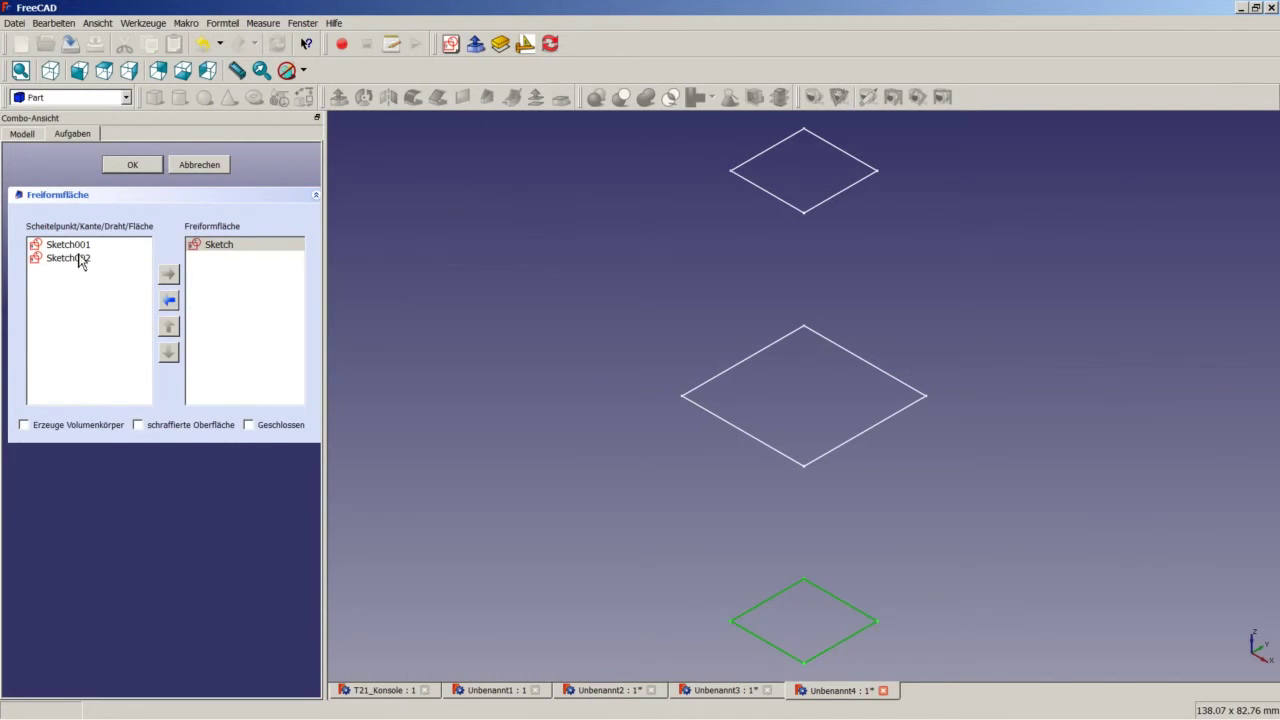
double_click(78, 246)
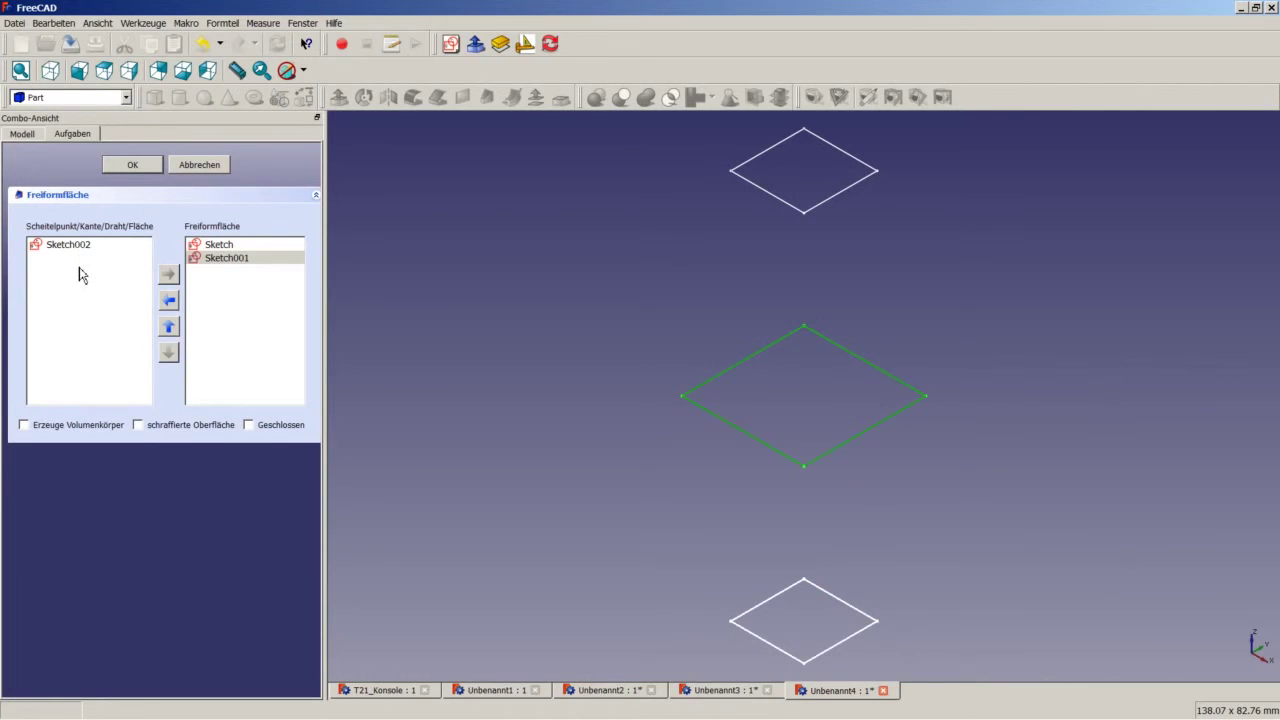
double_click(65, 246)
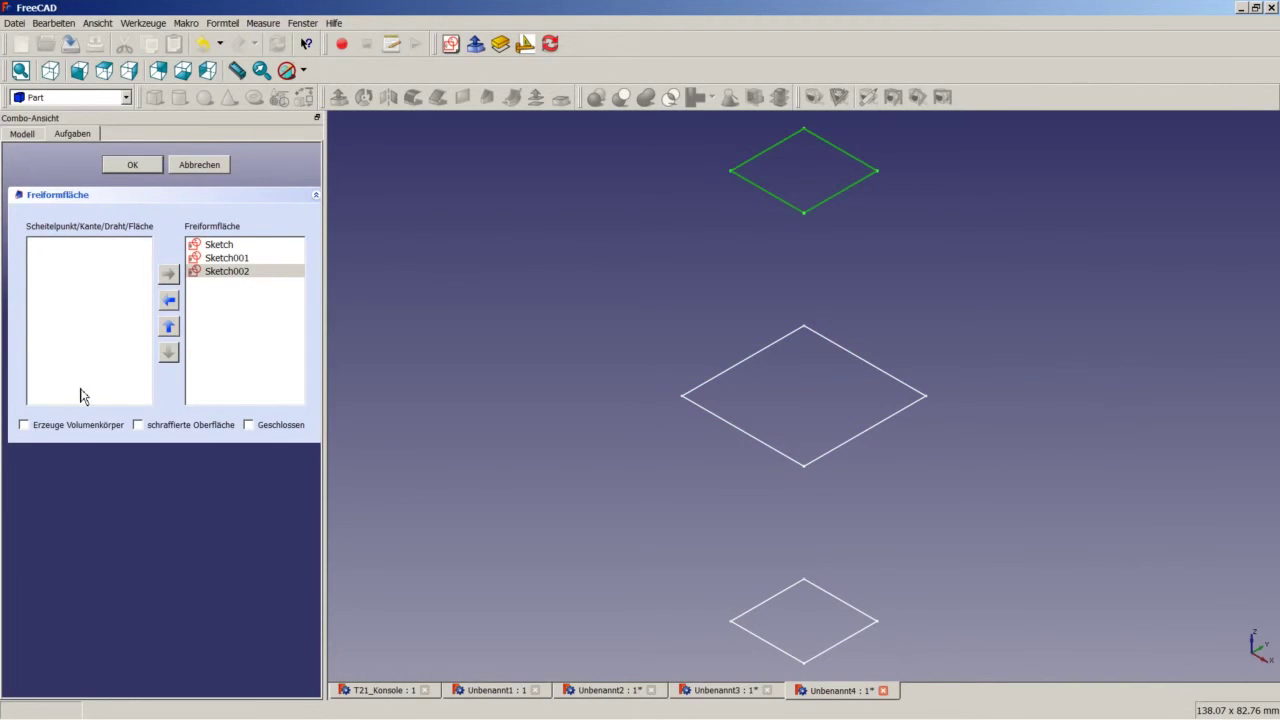
left_click(53, 429)
left_click(140, 168)
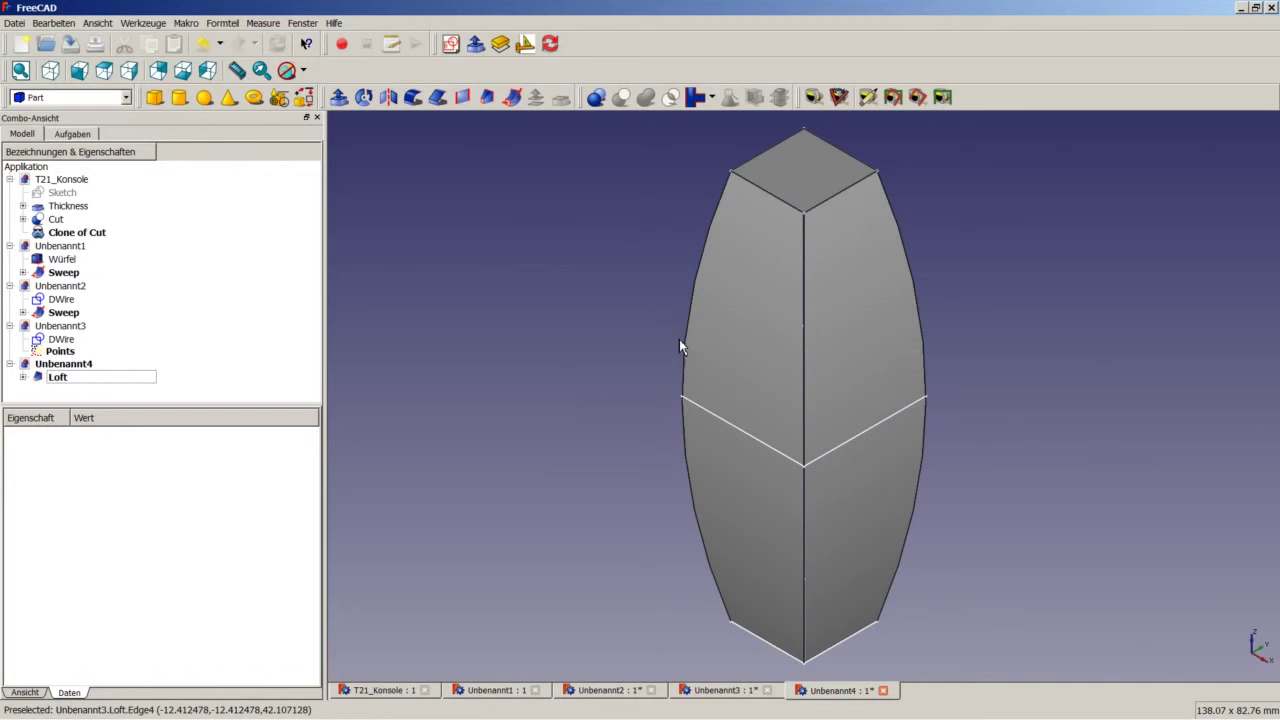
Set the Loft's Ruled property to true and view it in a fitted isometric view
left_click(88, 378)
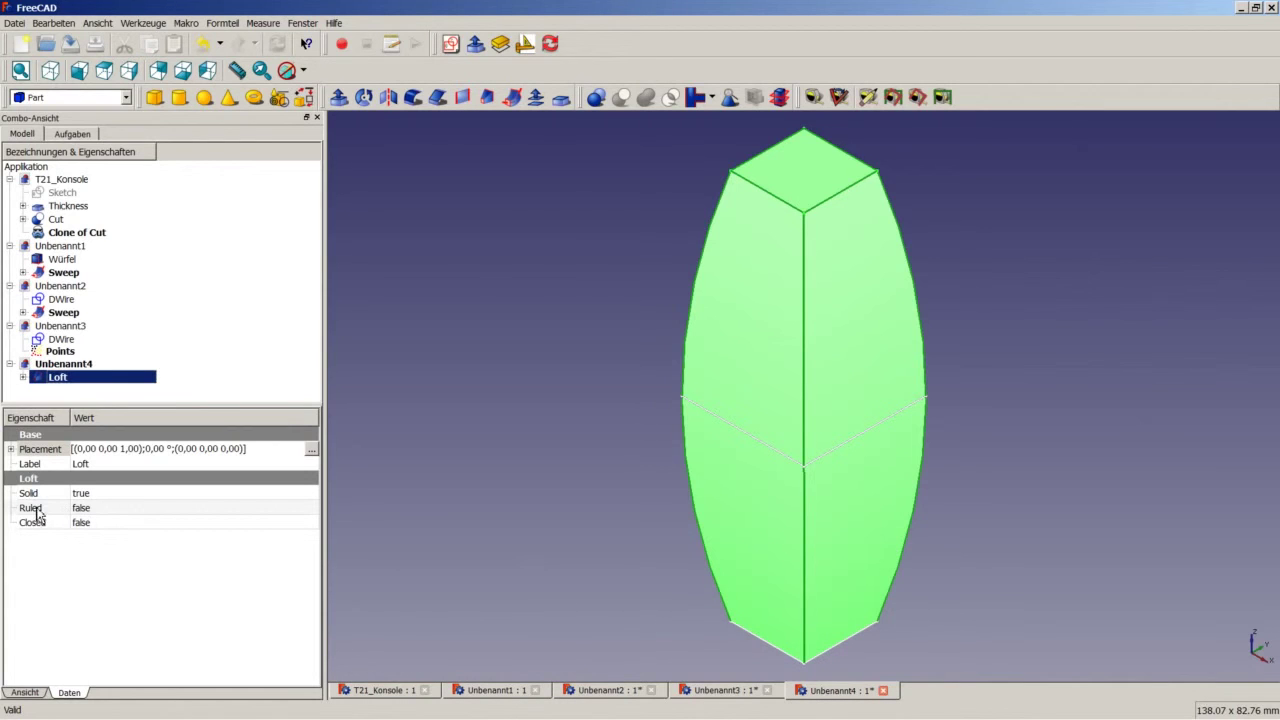
left_click(93, 508)
left_click(100, 509)
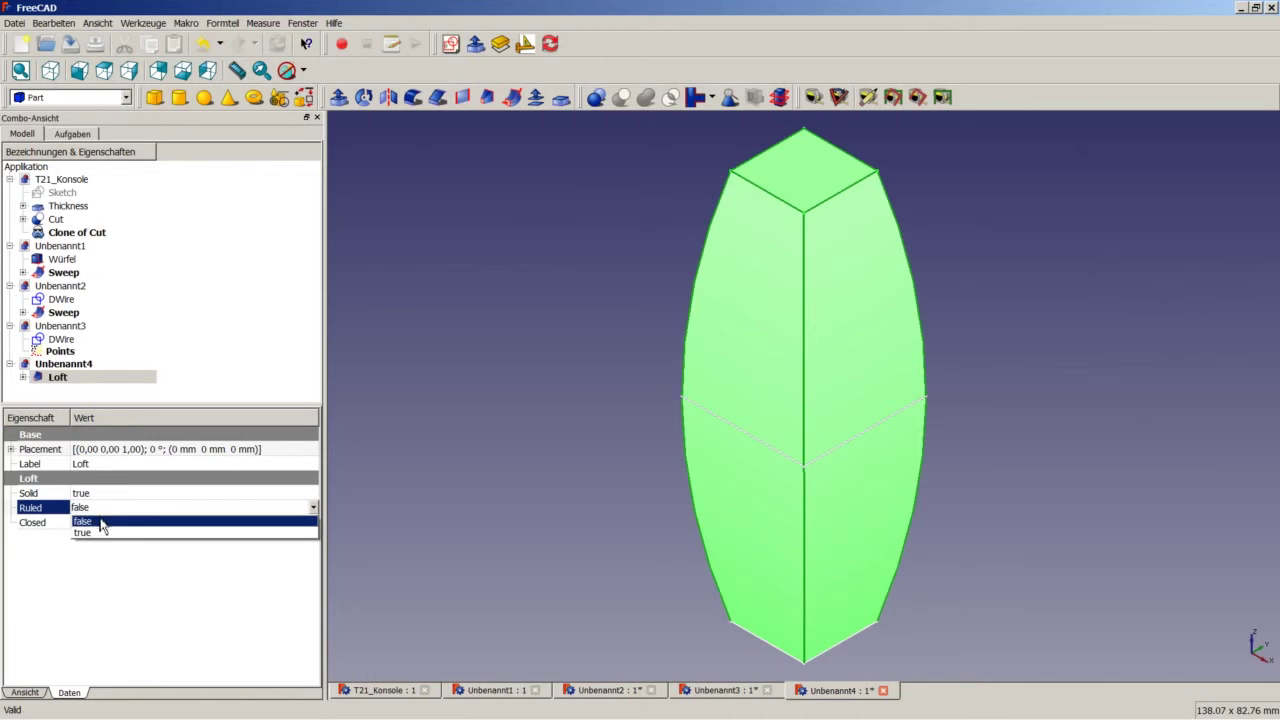
left_click(102, 539)
left_click(423, 486)
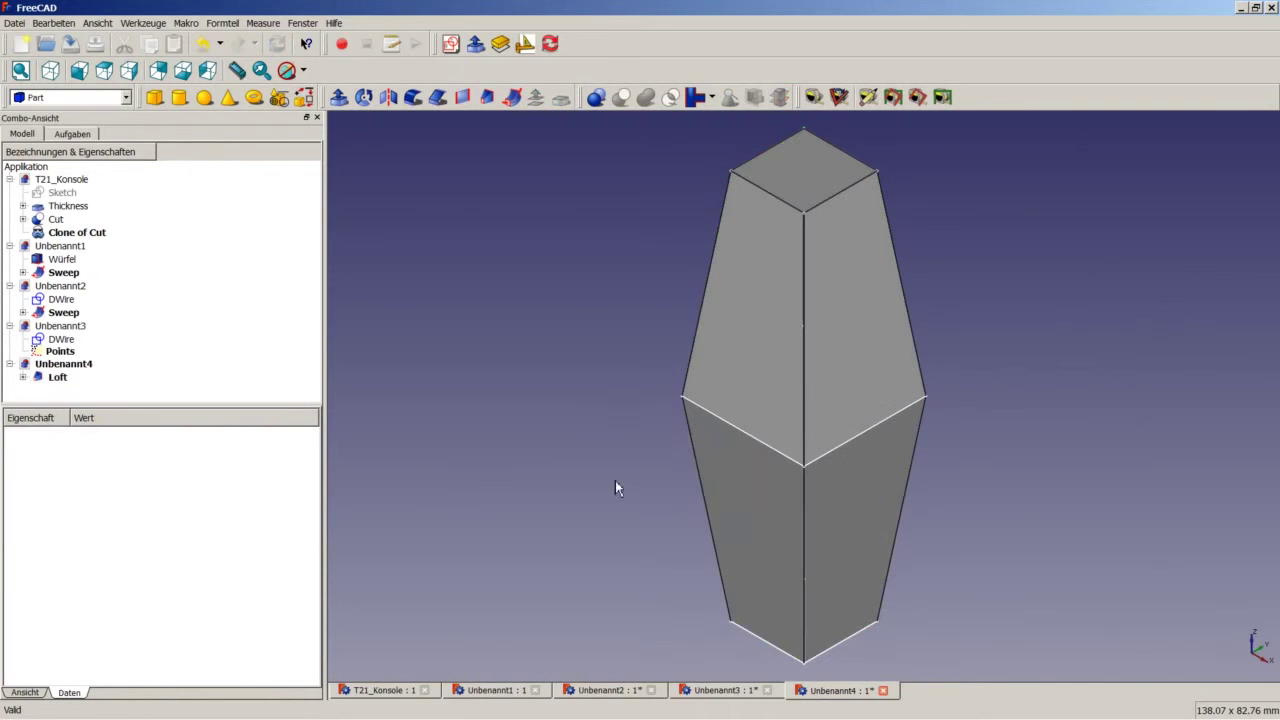
mouse_move(836, 368)
middle_mouse_down()
mouse_move(845, 430)
mouse_move(966, 477)
mouse_move(920, 471)
mouse_move(808, 349)
mouse_move(781, 341)
mouse_move(868, 390)
mouse_move(858, 352)
middle_mouse_up()
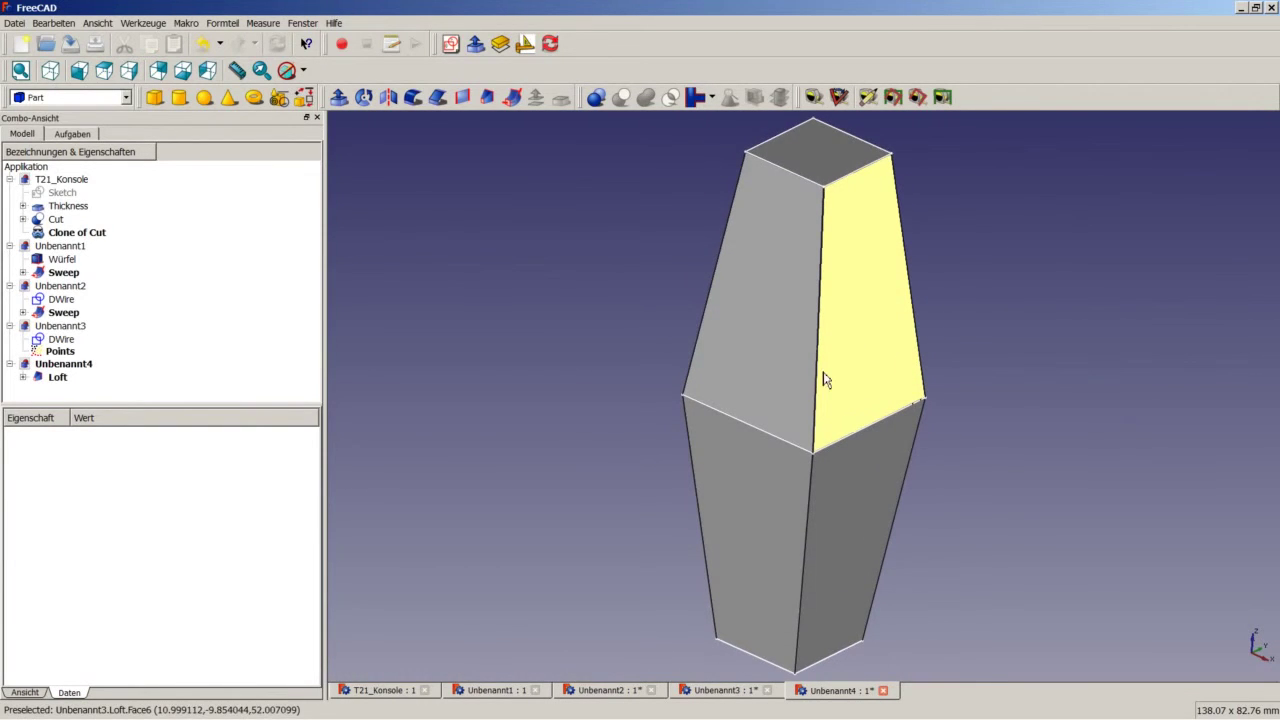
key("0")
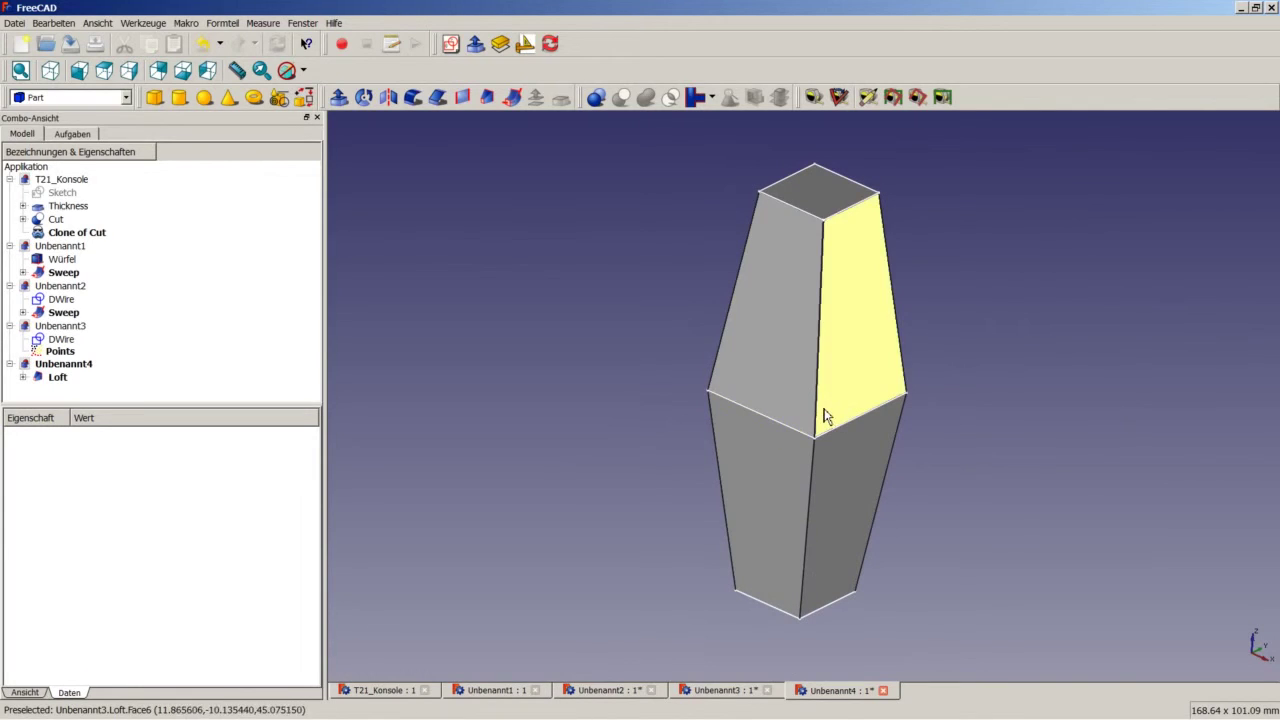
Switch to the T21_Konsole document and orbit and zoom in on its square-tube beams
left_click(383, 690)
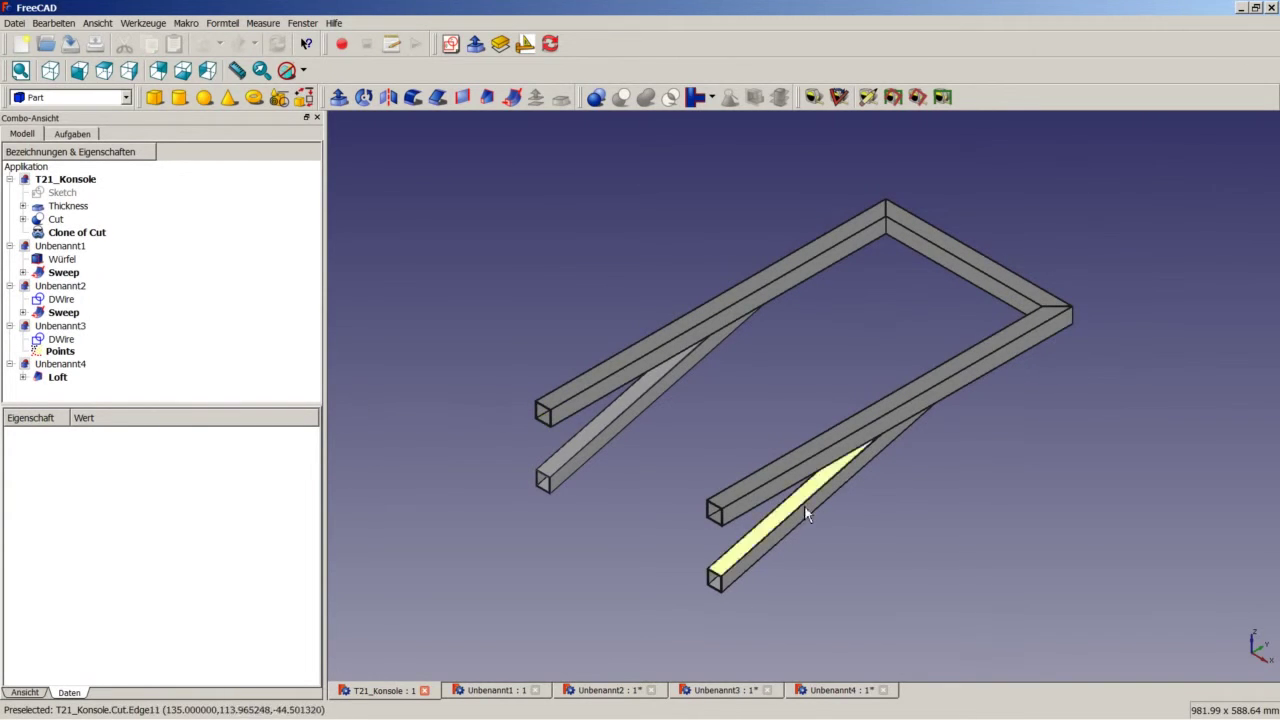
middle_click_drag(808, 513, 794, 471)
scroll(840, 405, "up", 2)
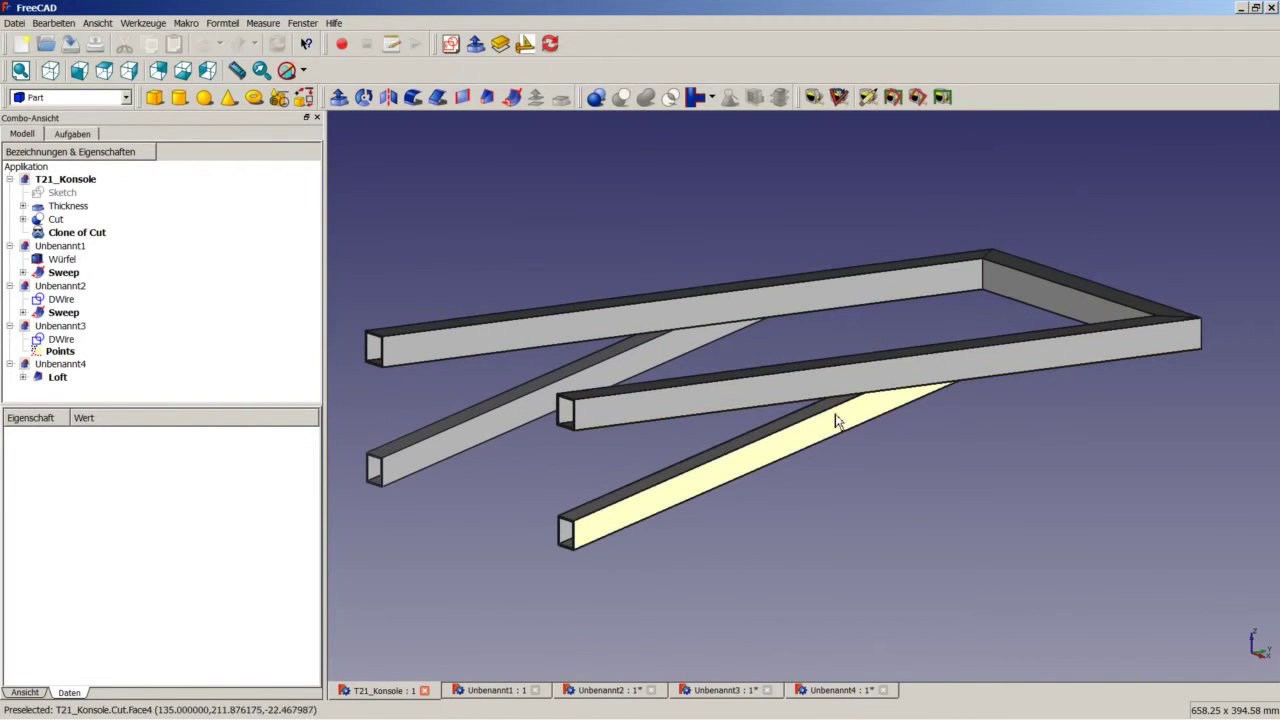
scroll(812, 426, "up", 1)
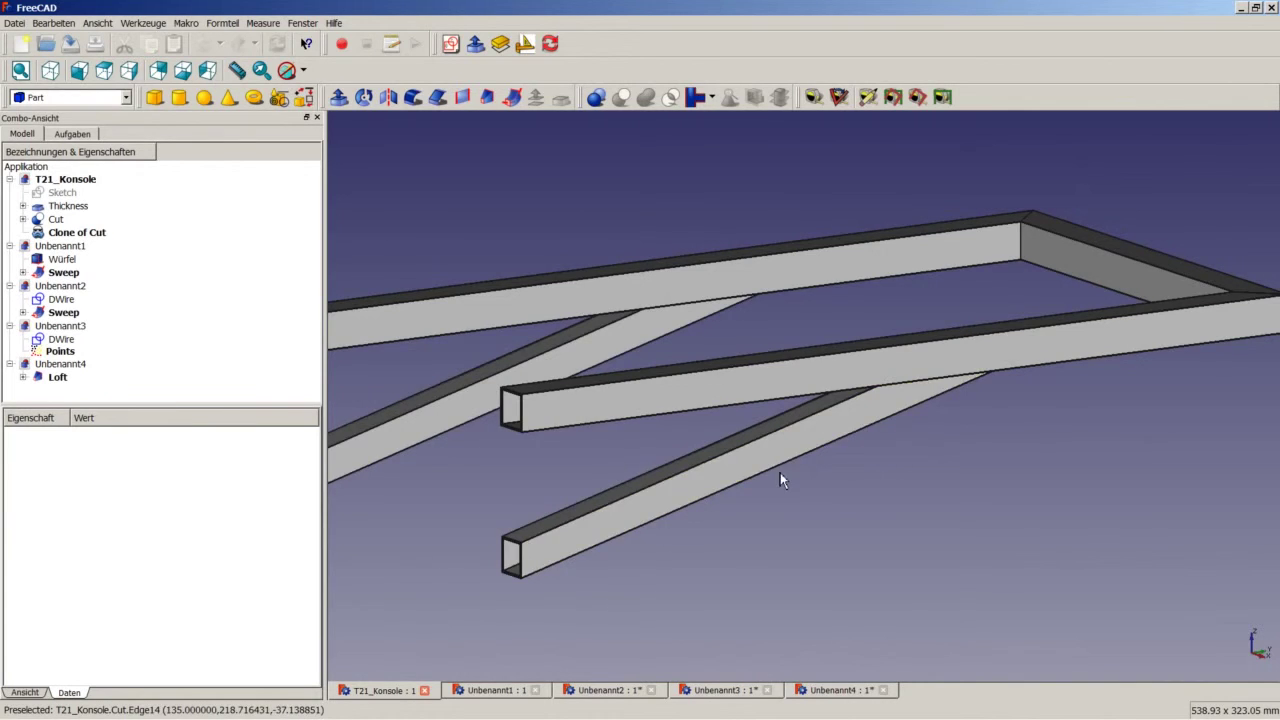
middle_click_drag(780, 472, 795, 466)
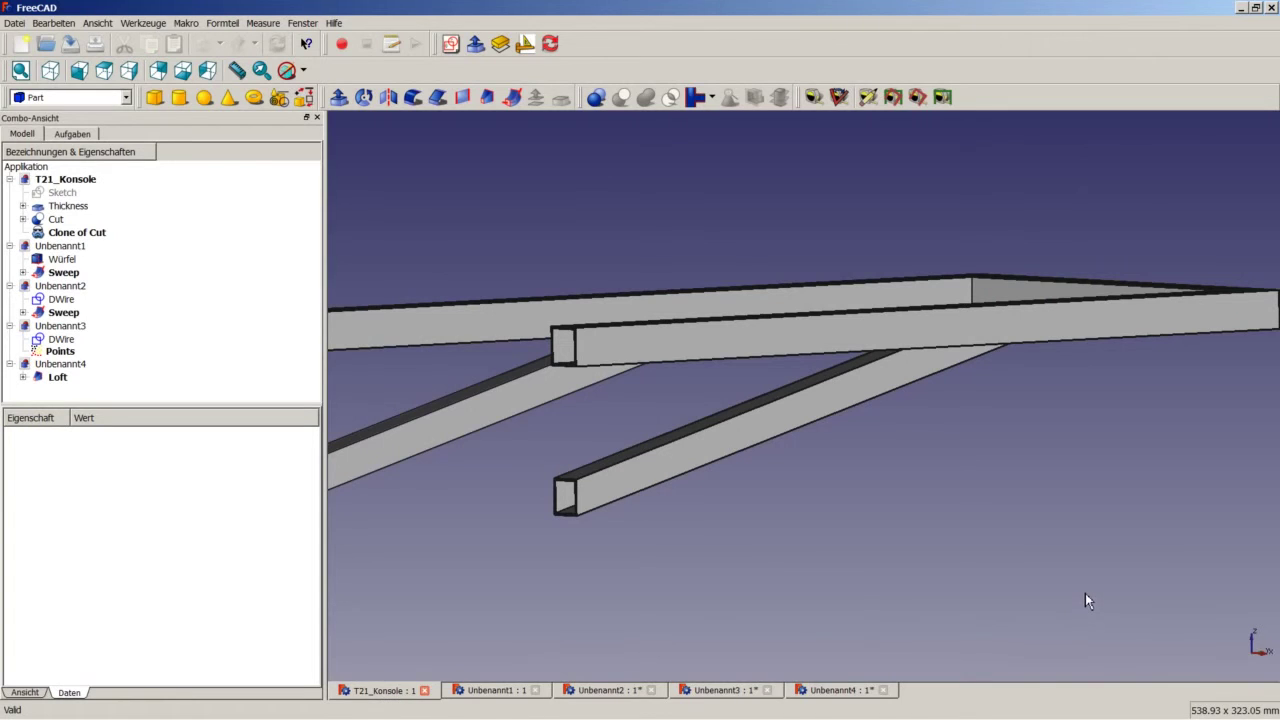
Close Unbenannt4, Unbenannt3, Unbenannt2, Unbenannt1 and T21_Konsole, discarding unsaved changes
left_click(885, 690)
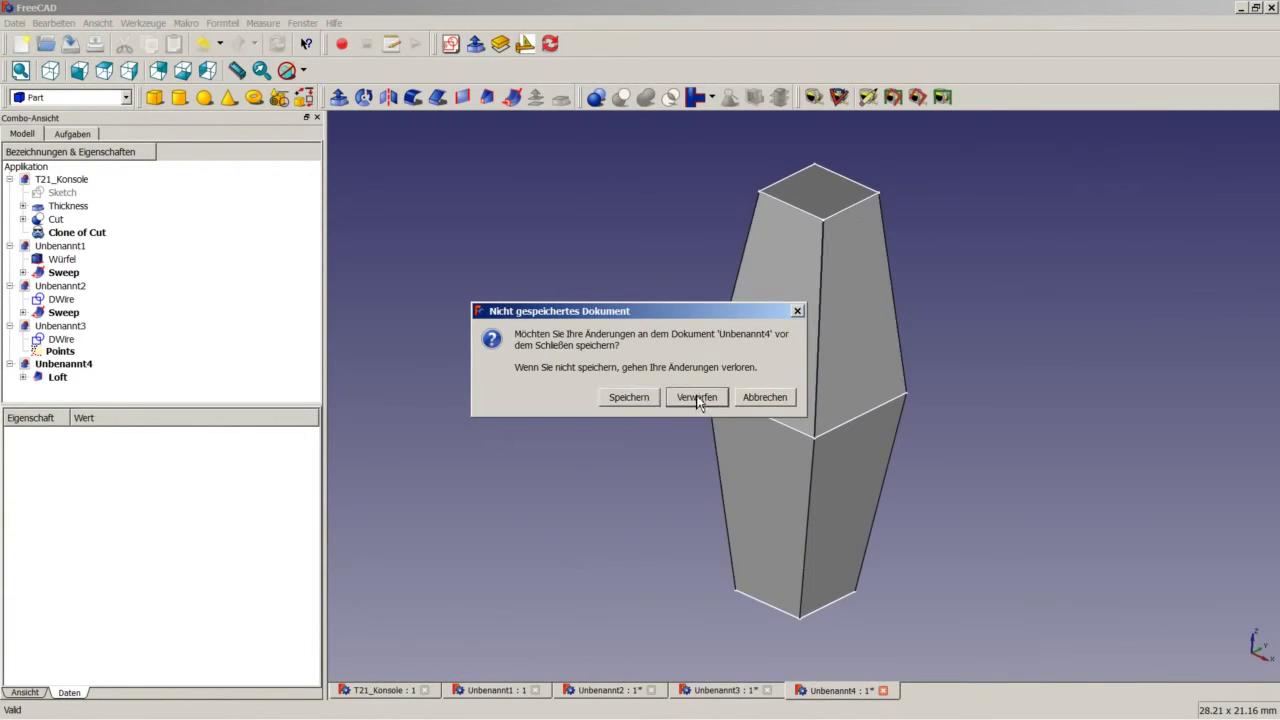
left_click(696, 397)
left_click(767, 690)
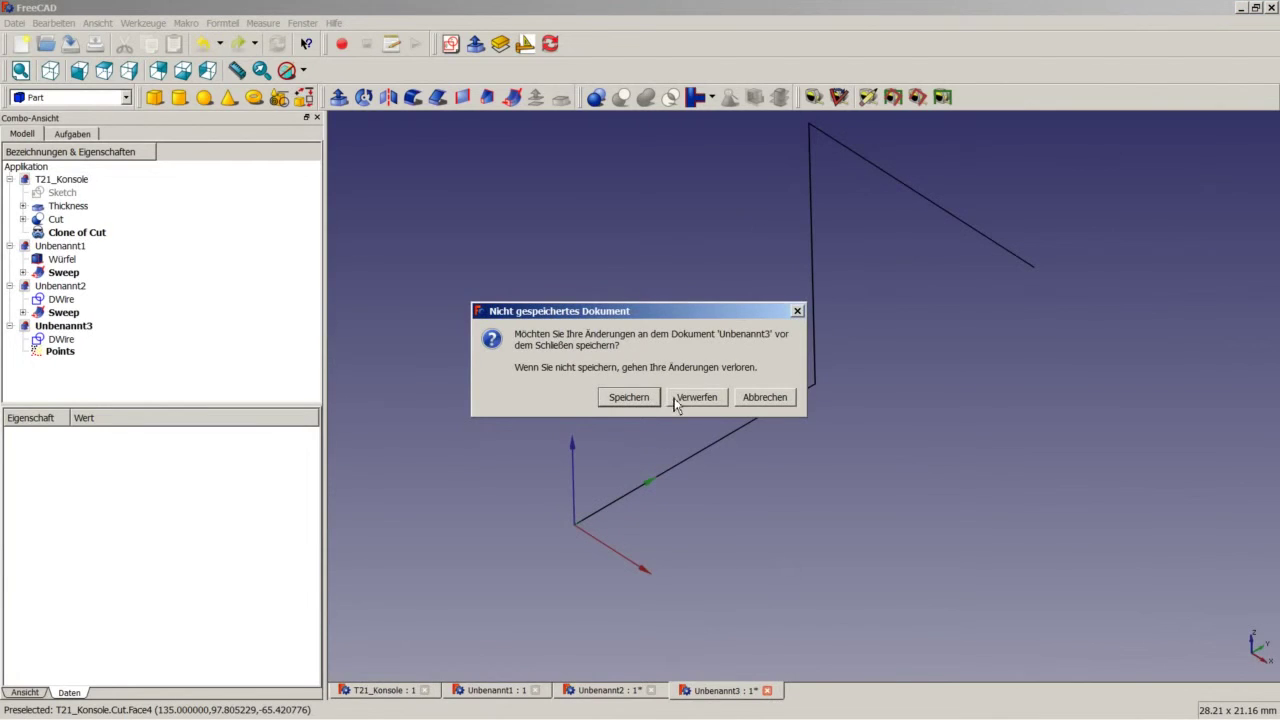
left_click(694, 397)
left_click(651, 690)
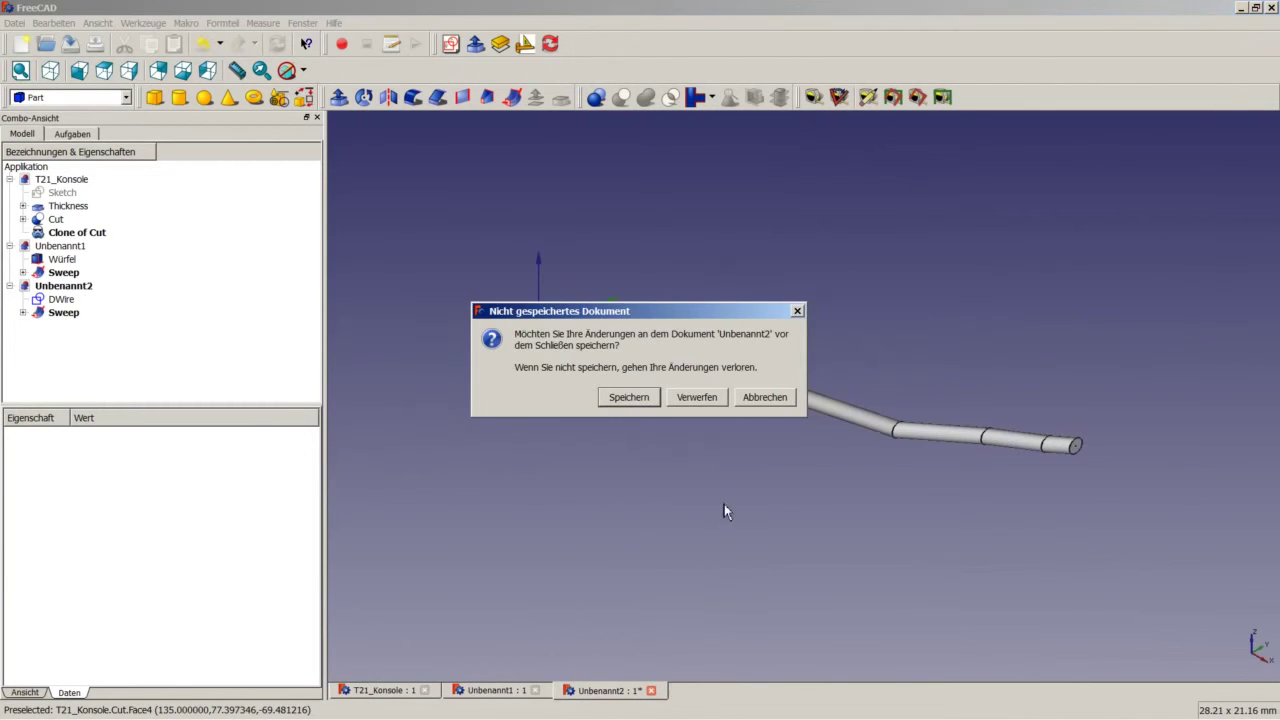
left_click(696, 397)
left_click(535, 690)
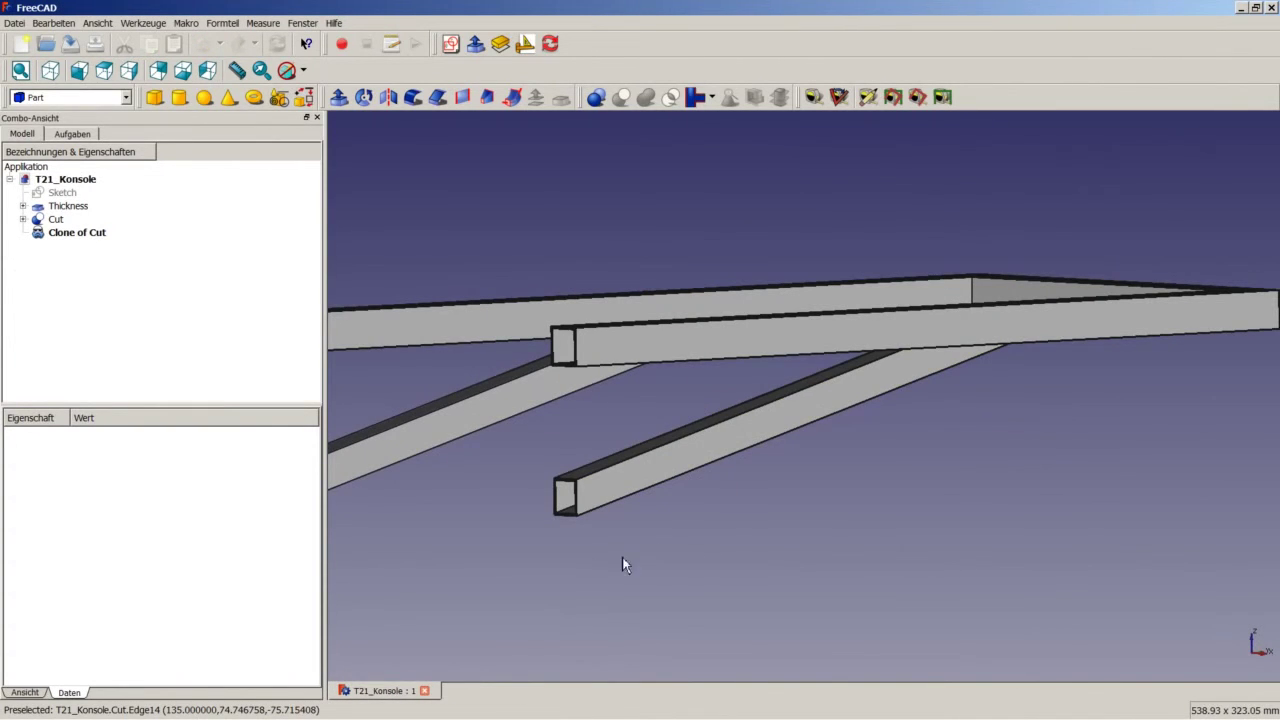
left_click(426, 690)
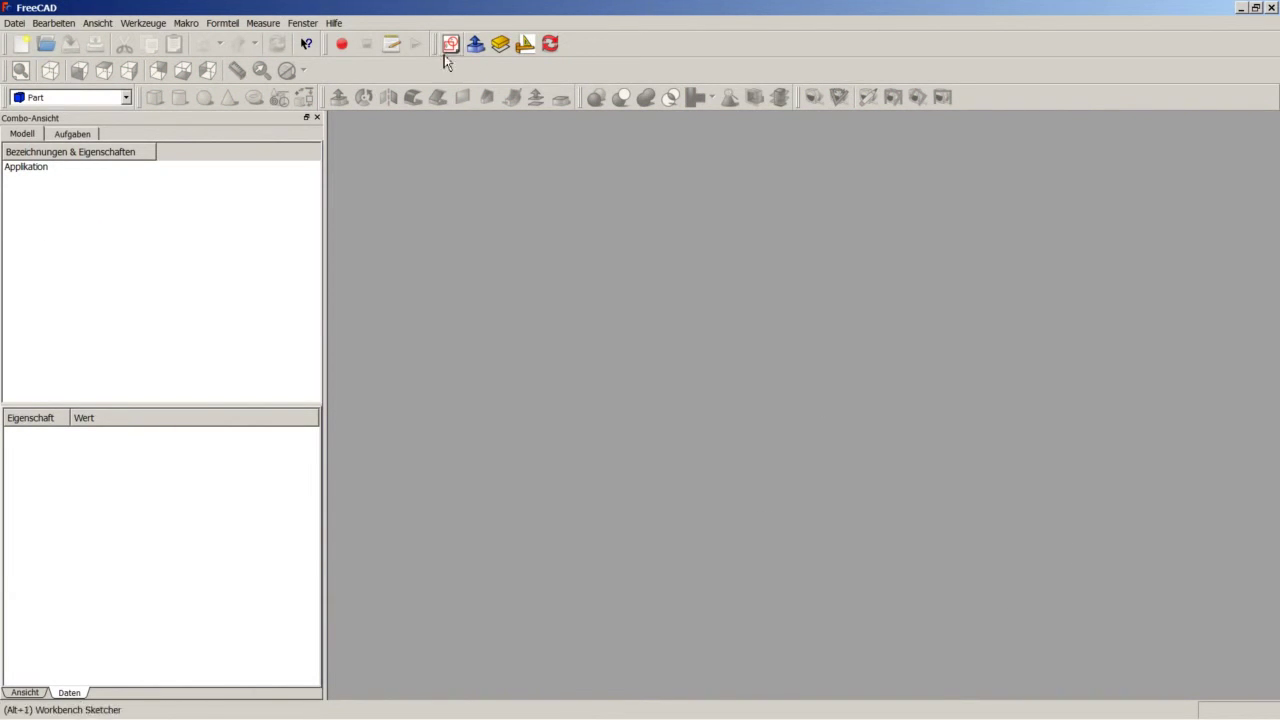
Create a new document with Ctrl+N, switch to Sketcher, and start a new sketch
key("ctrl+n")
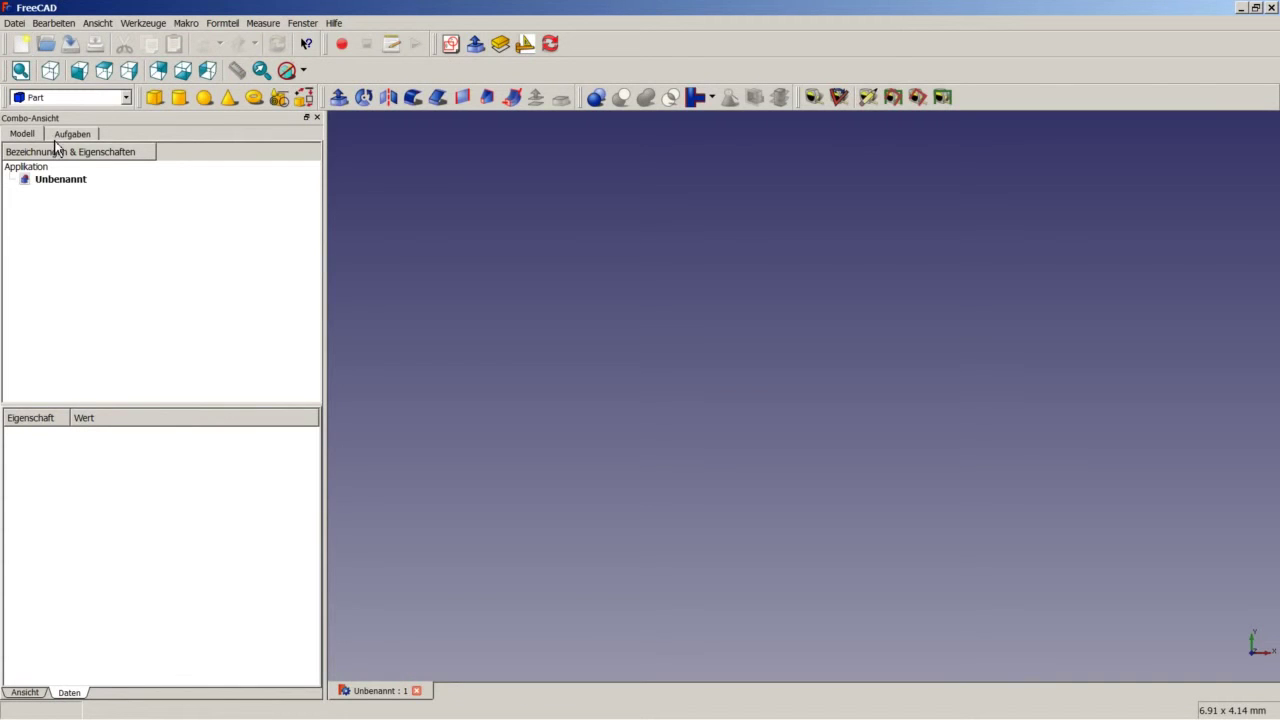
left_click(84, 101)
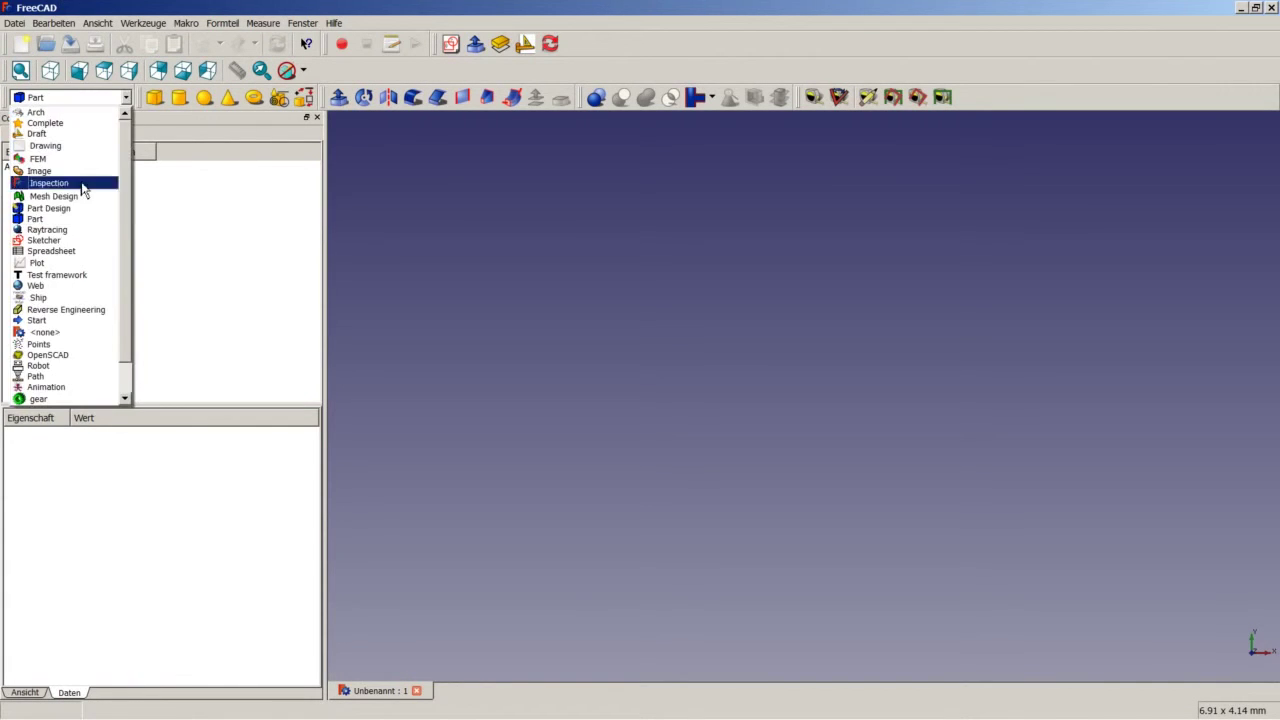
left_click(80, 242)
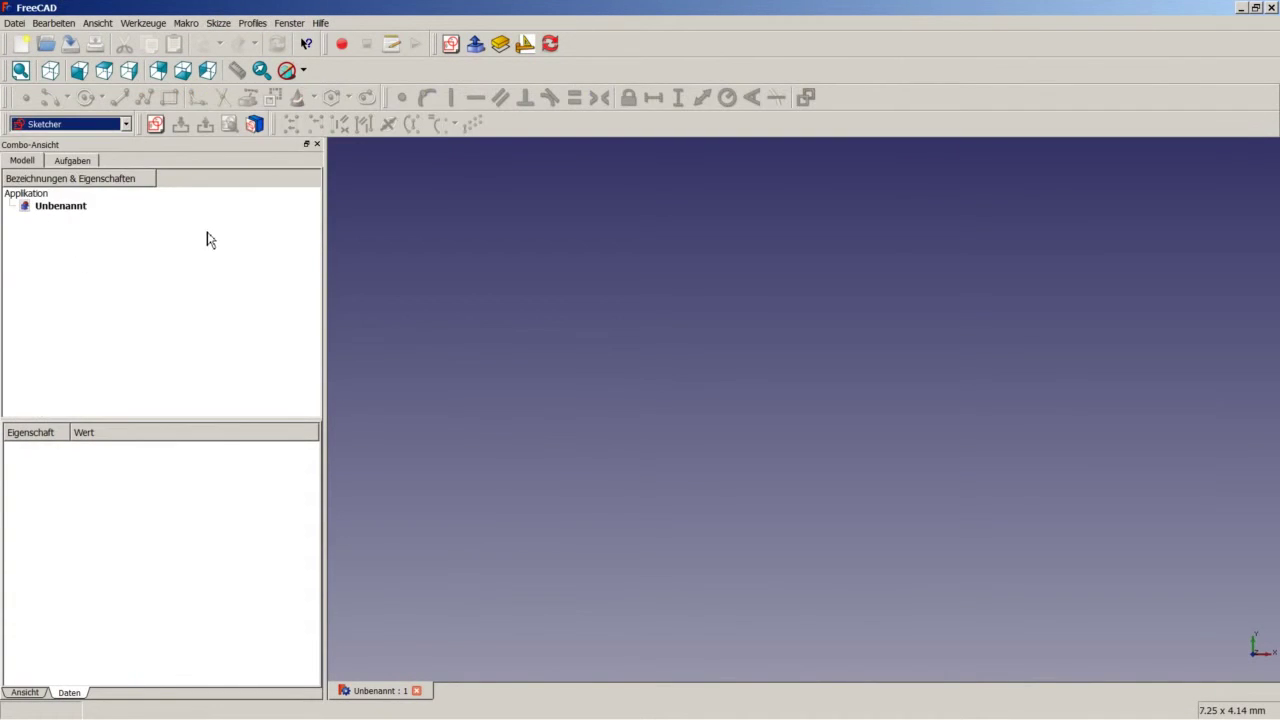
left_click(156, 124)
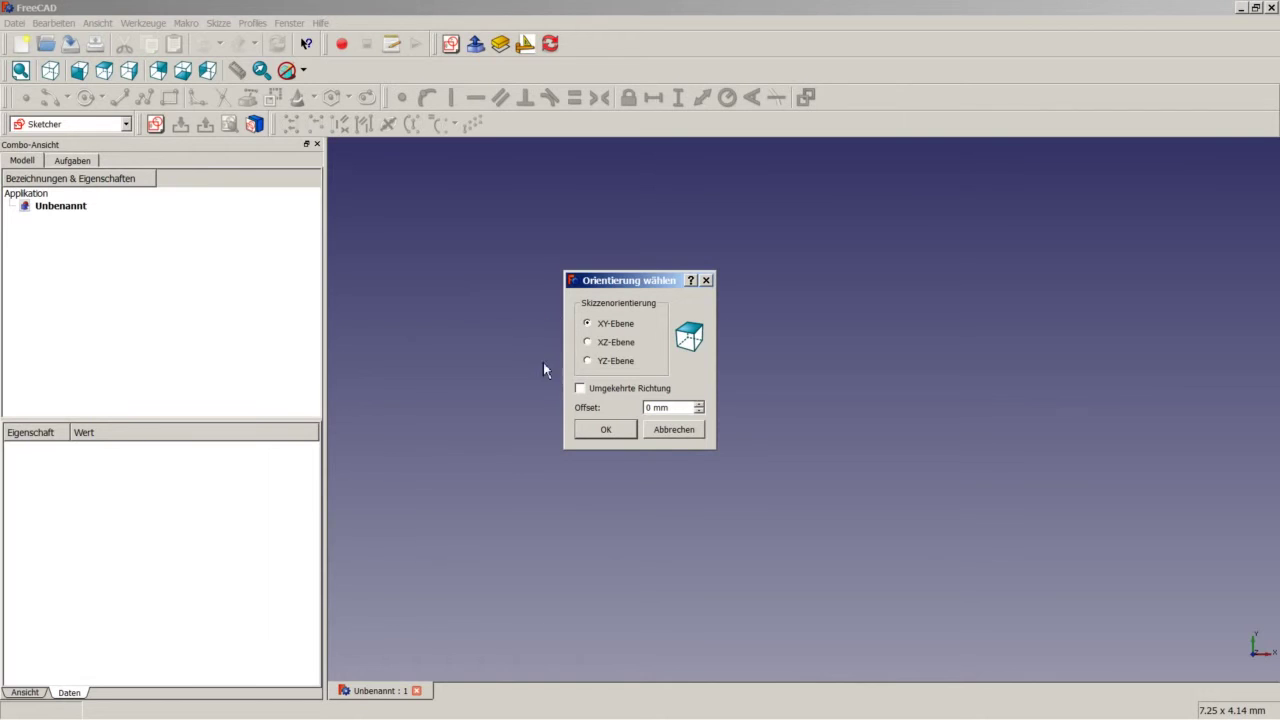
On the XY plane, draw a three-line open U outline rising from the horizontal axis
left_click(608, 430)
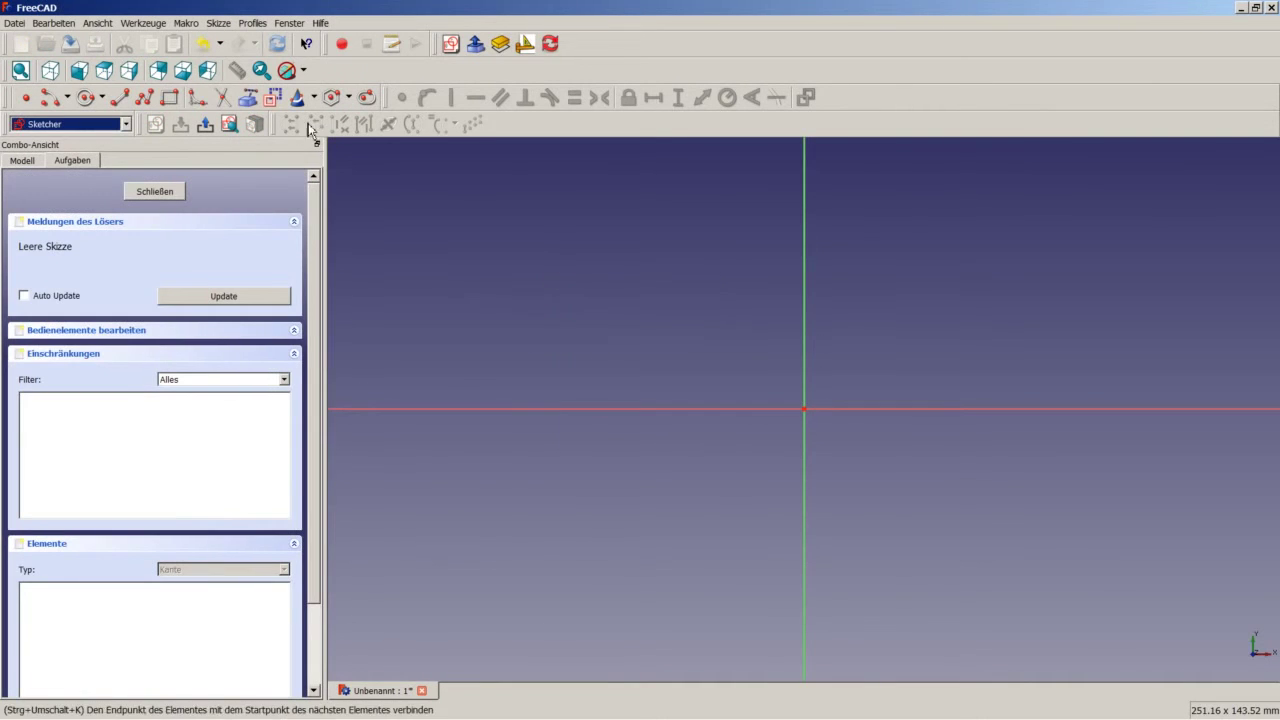
left_click(145, 97)
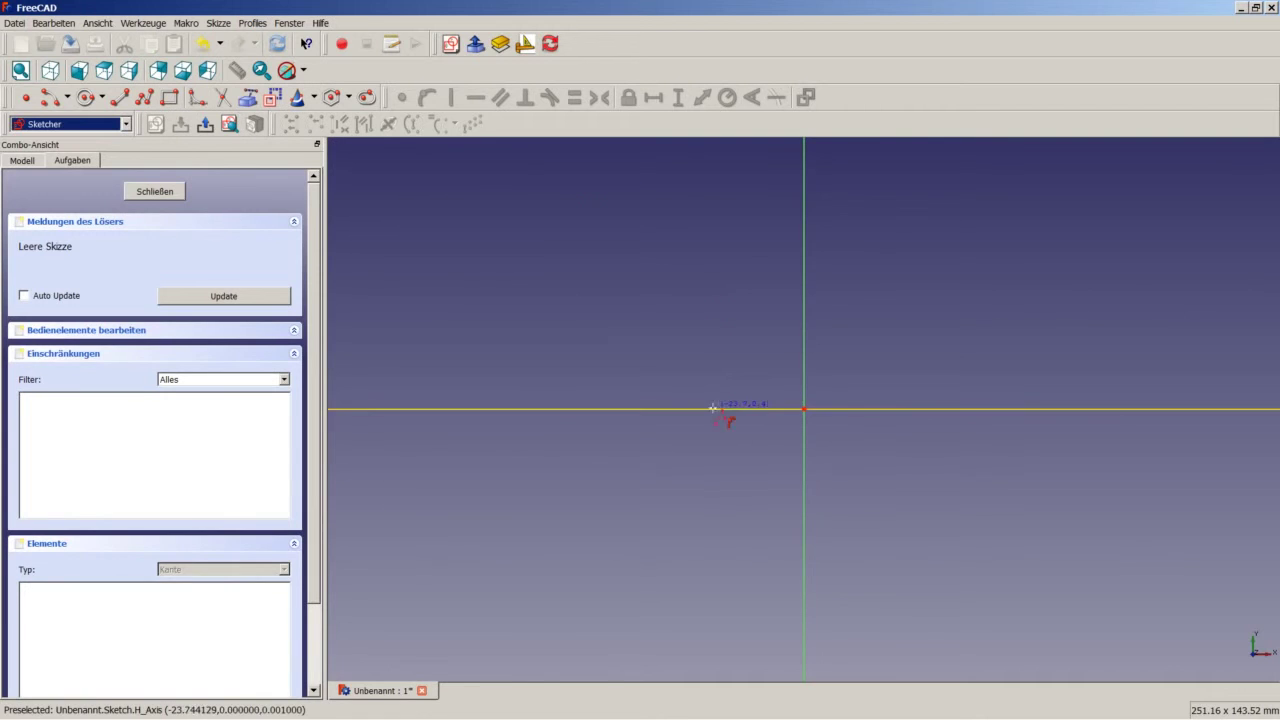
left_click(713, 408)
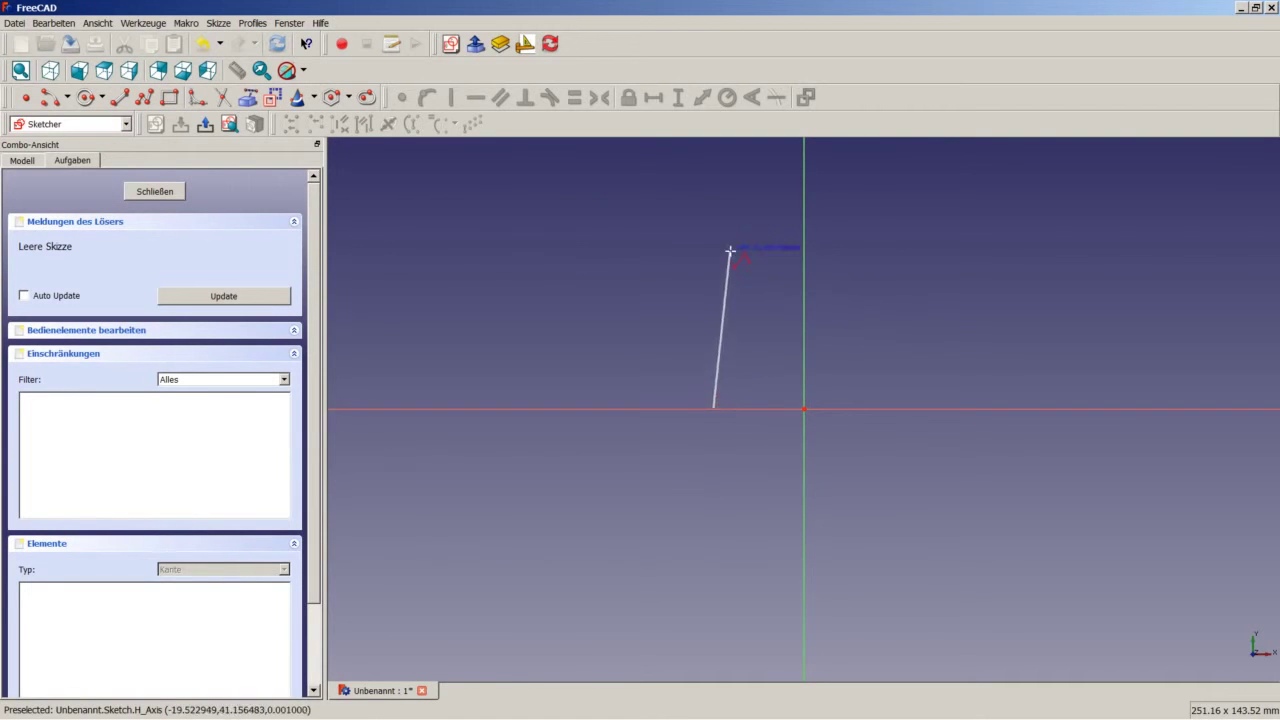
left_click(713, 187)
left_click(904, 187)
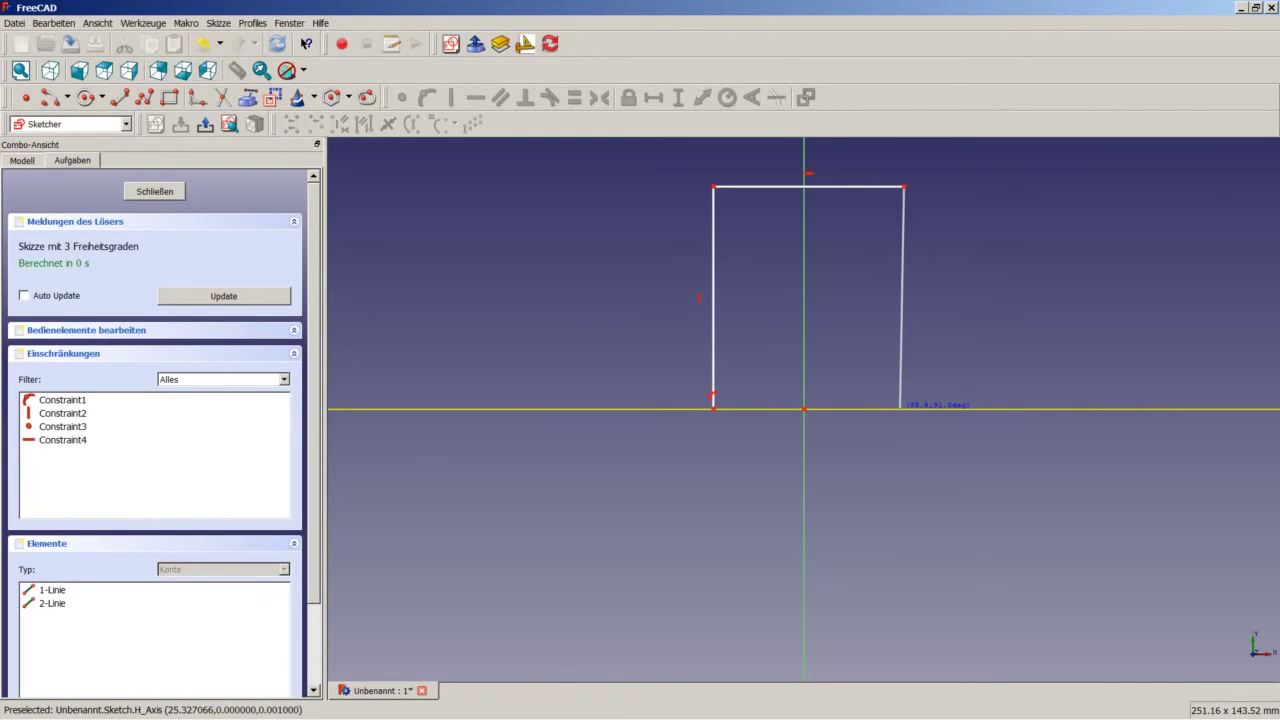
left_click(900, 408)
key("Escape")
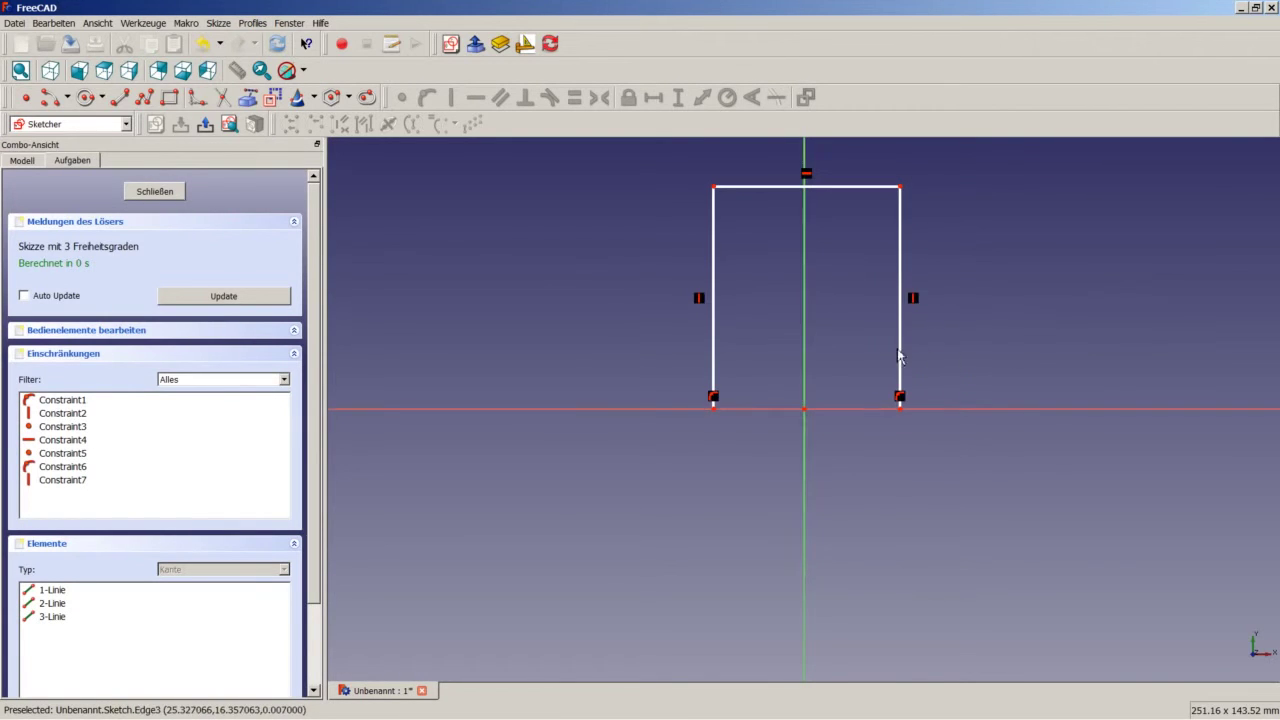
Make the outline's two bottom corners symmetric about the origin
left_click(713, 408)
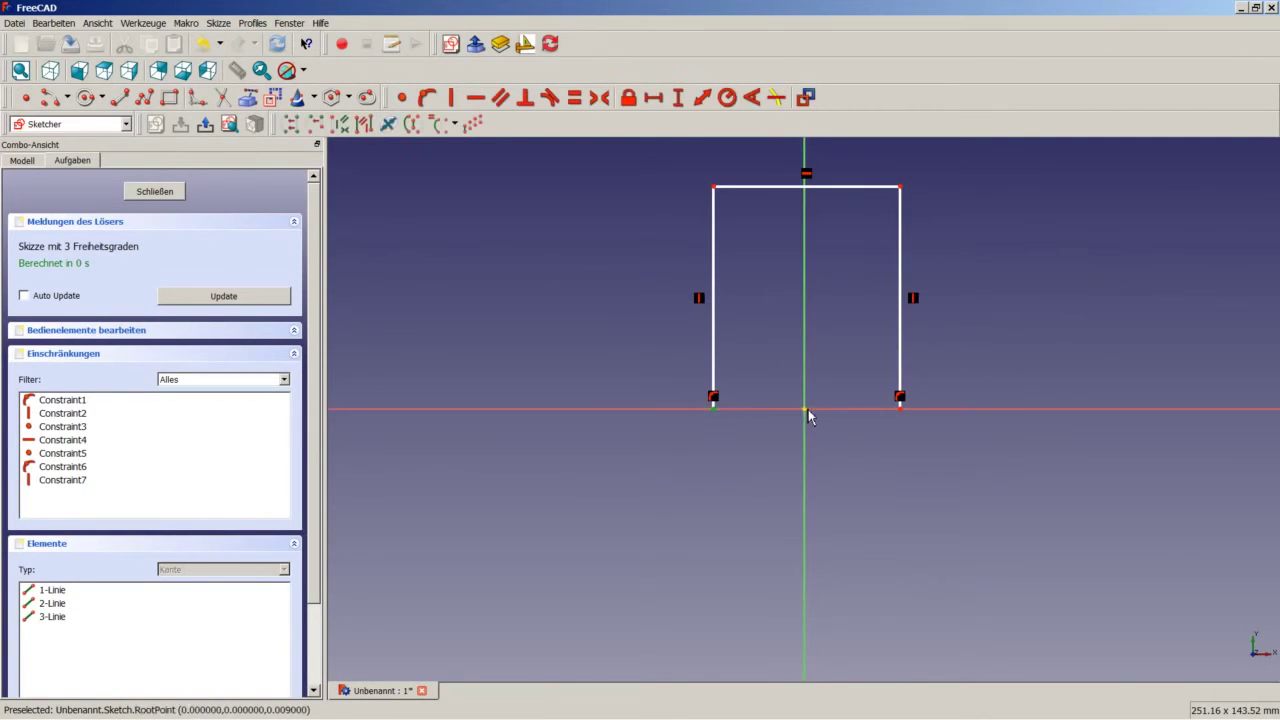
left_click(900, 408)
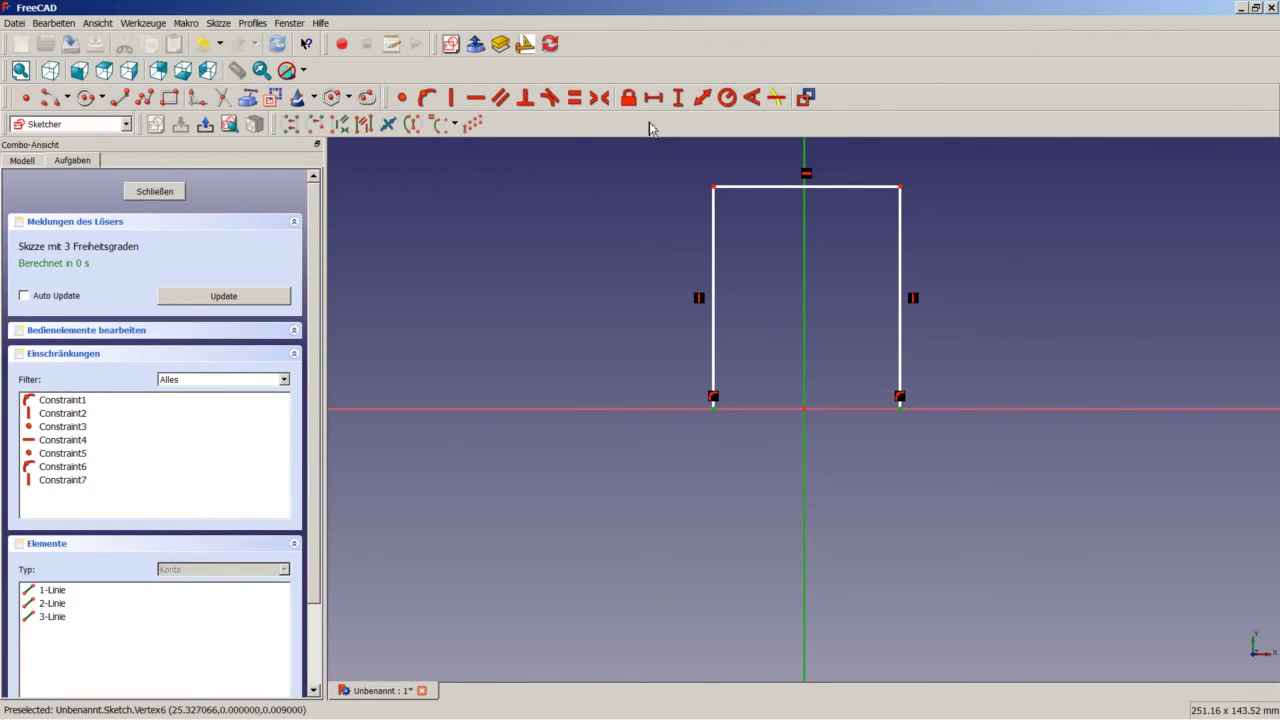
left_click(599, 97)
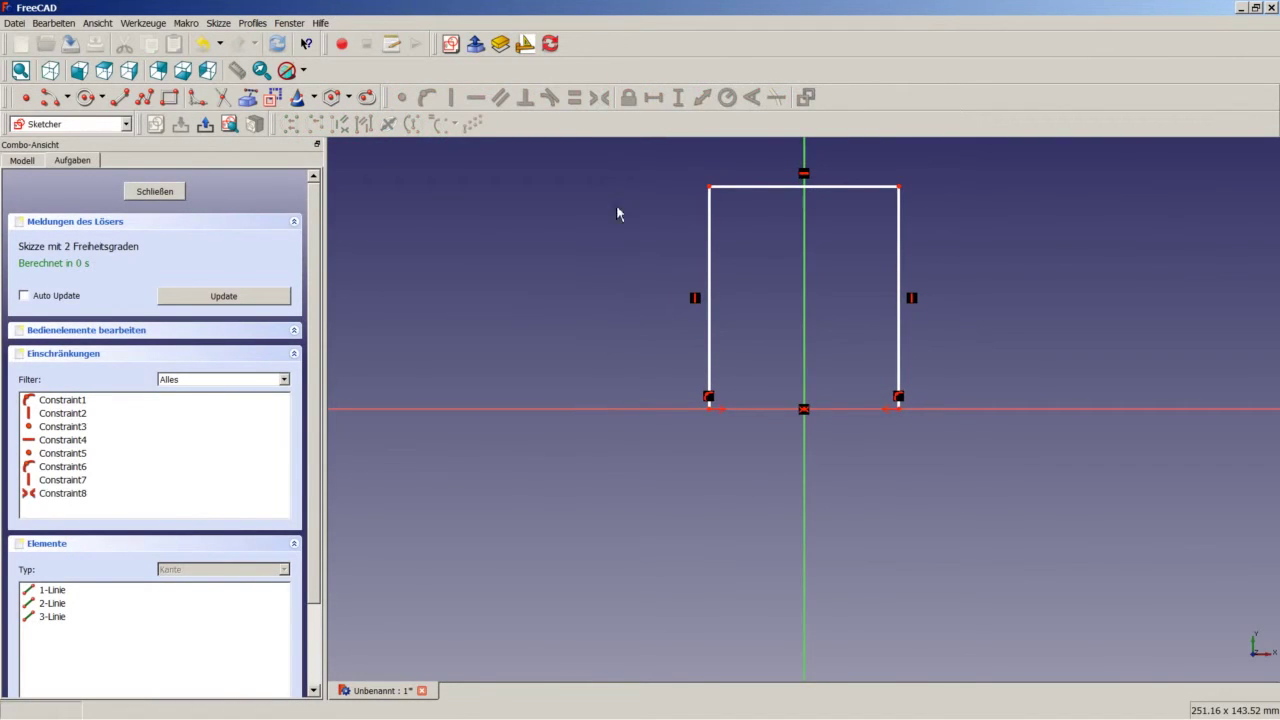
left_click(710, 273)
Give the left side a 500 mm vertical length
left_click(677, 97)
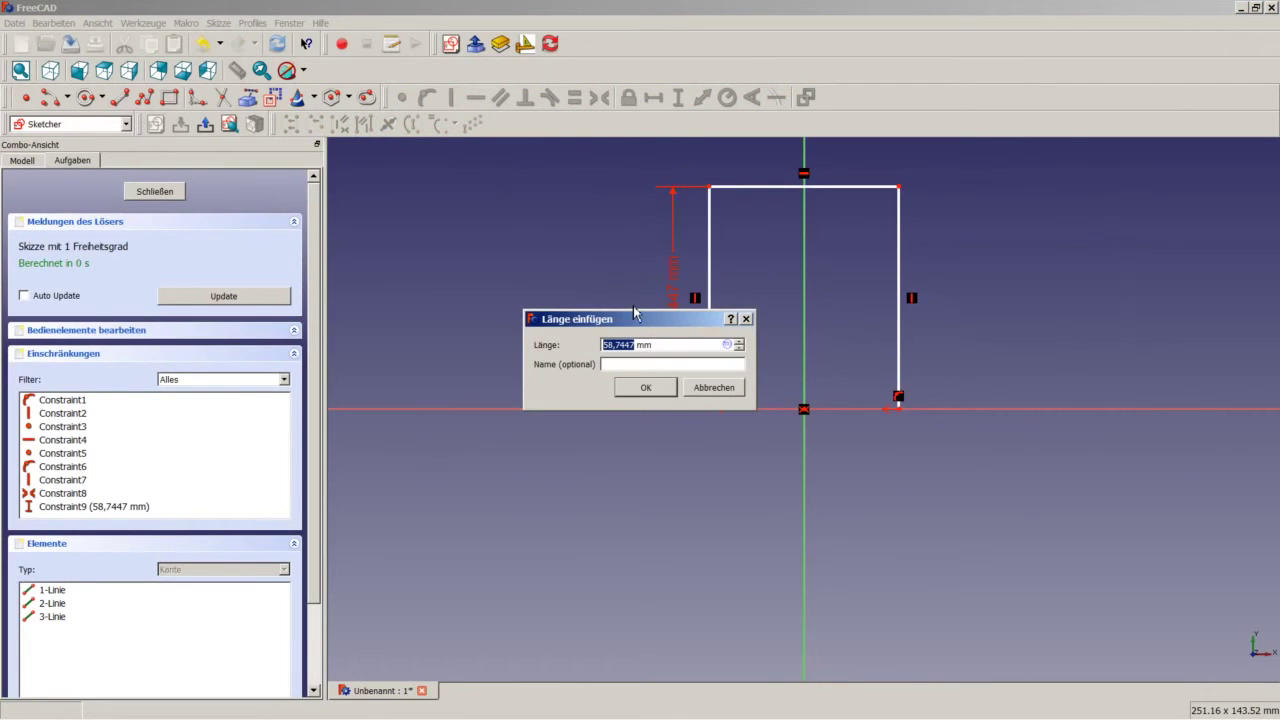
type("500")
key("Return")
scroll(632, 313, "down", 3)
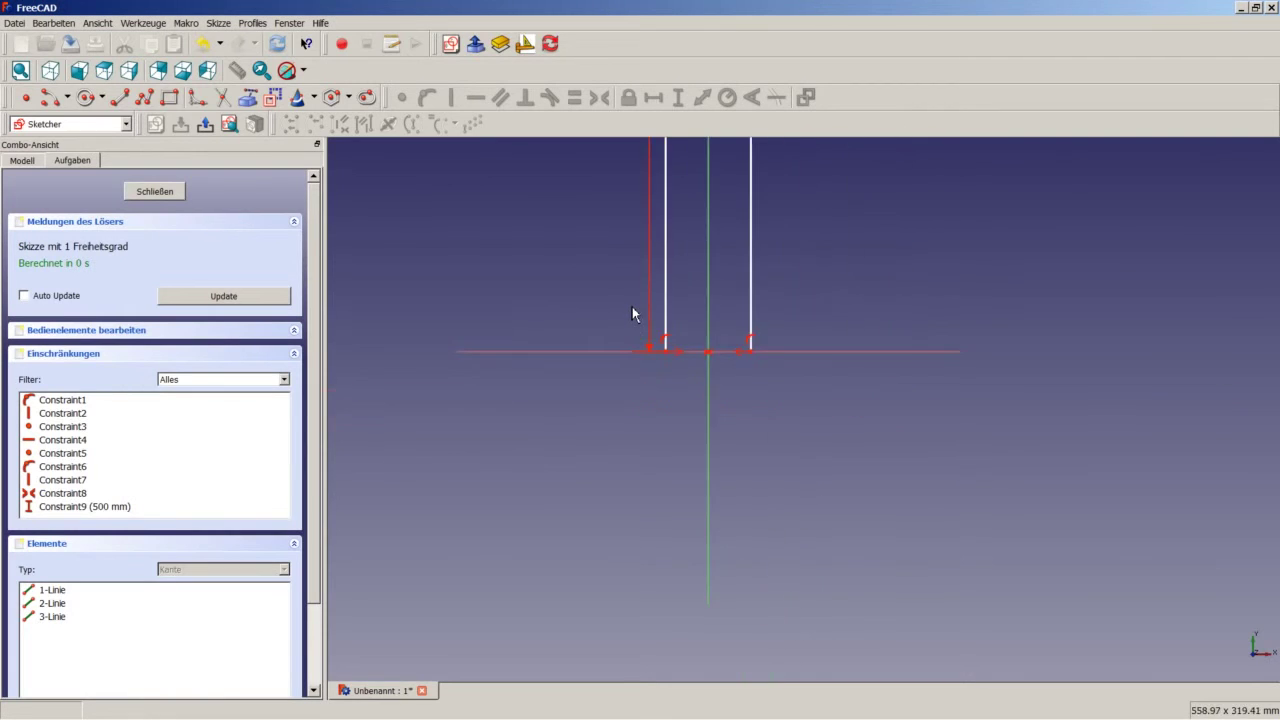
scroll(632, 313, "down", 3)
scroll(632, 313, "down", 3)
scroll(635, 213, "up", 3)
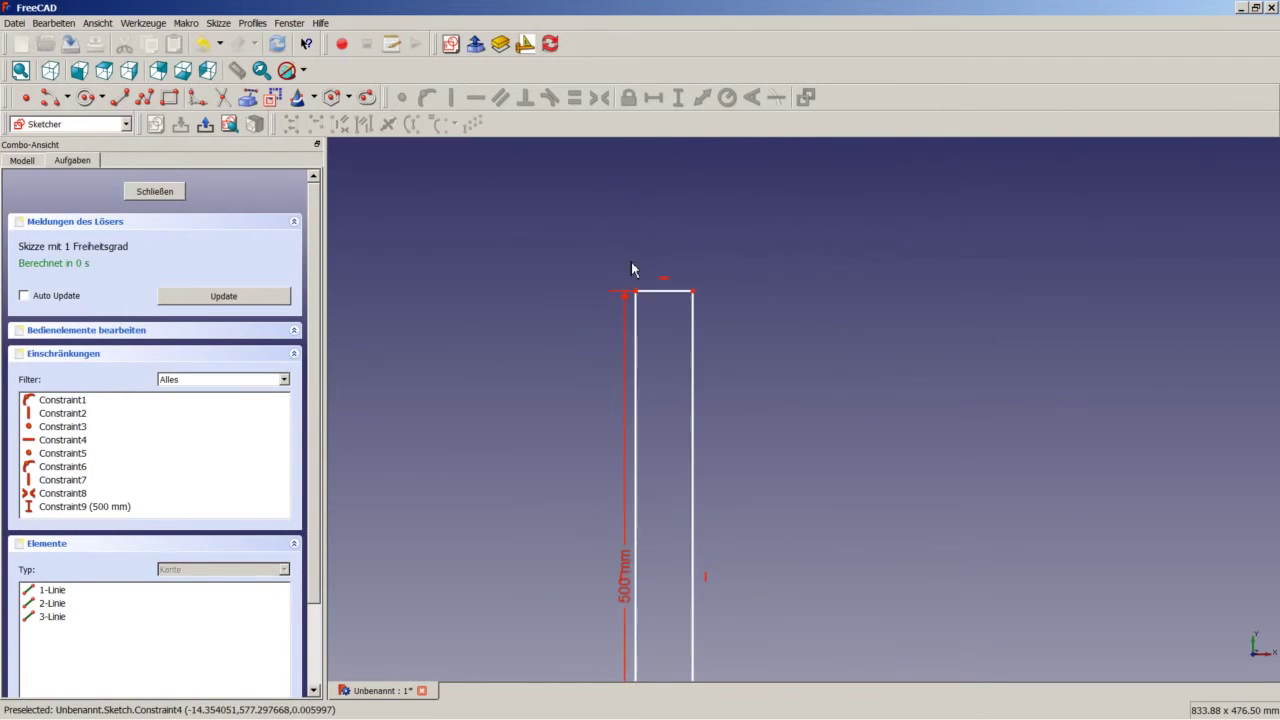
Give the top edge a 250 mm horizontal width and shift the 500 mm dimension leftward
left_click(669, 291)
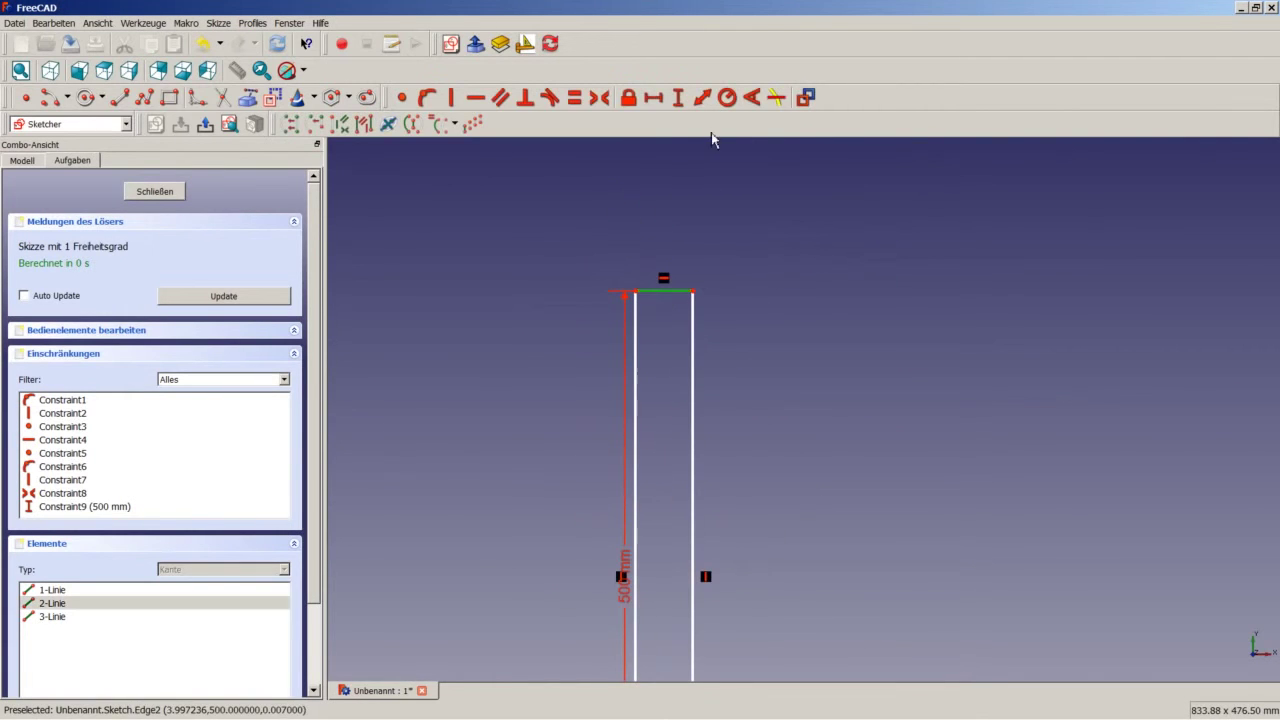
left_click(653, 97)
type("250")
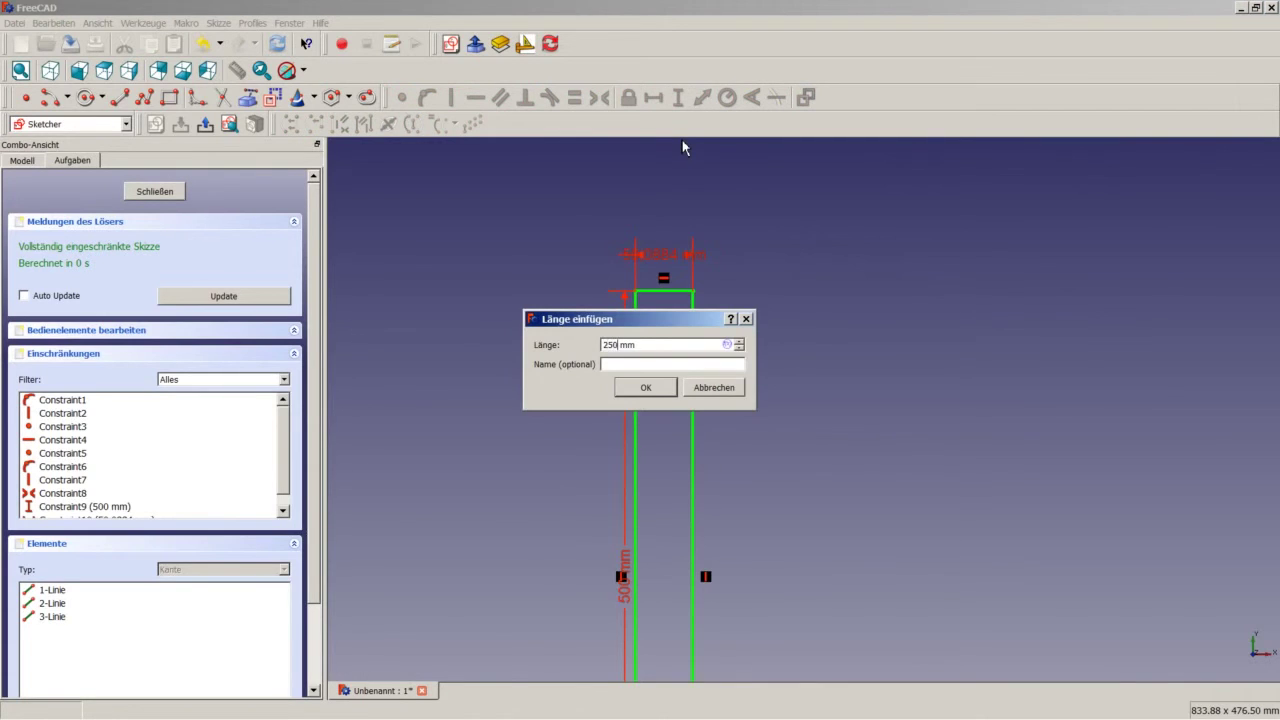
key("Return")
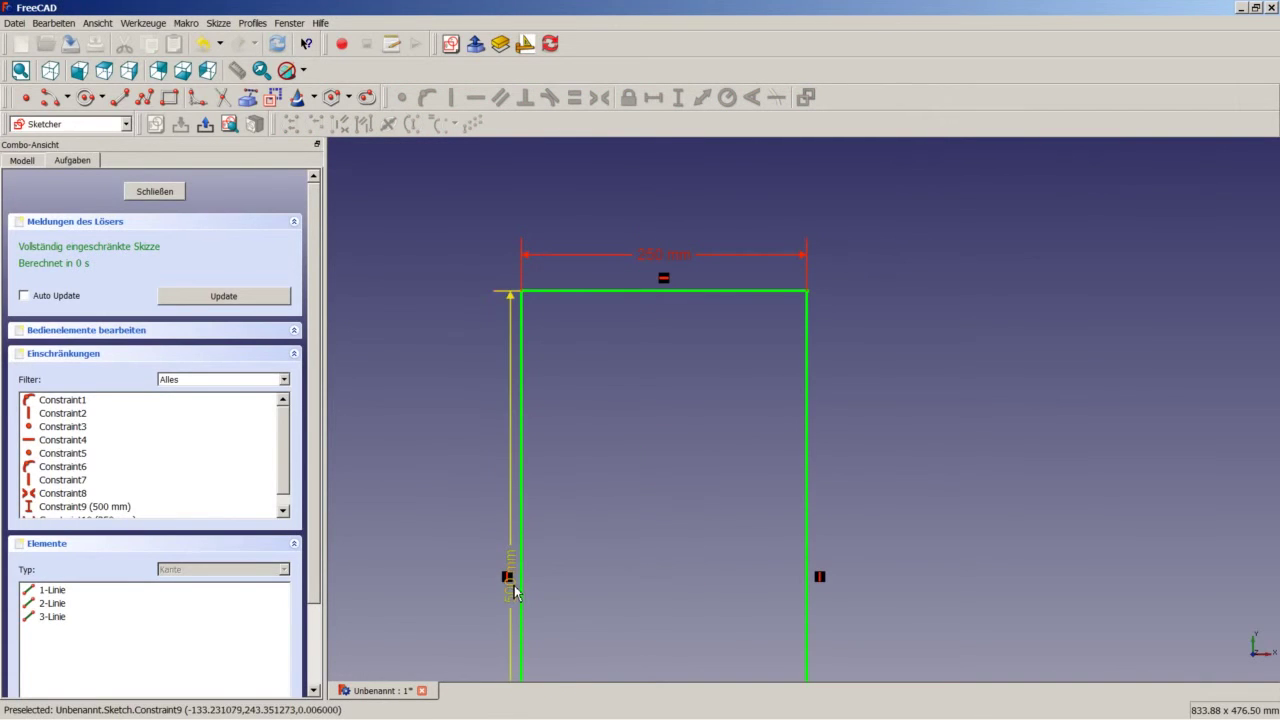
left_click_drag(508, 590, 448, 590)
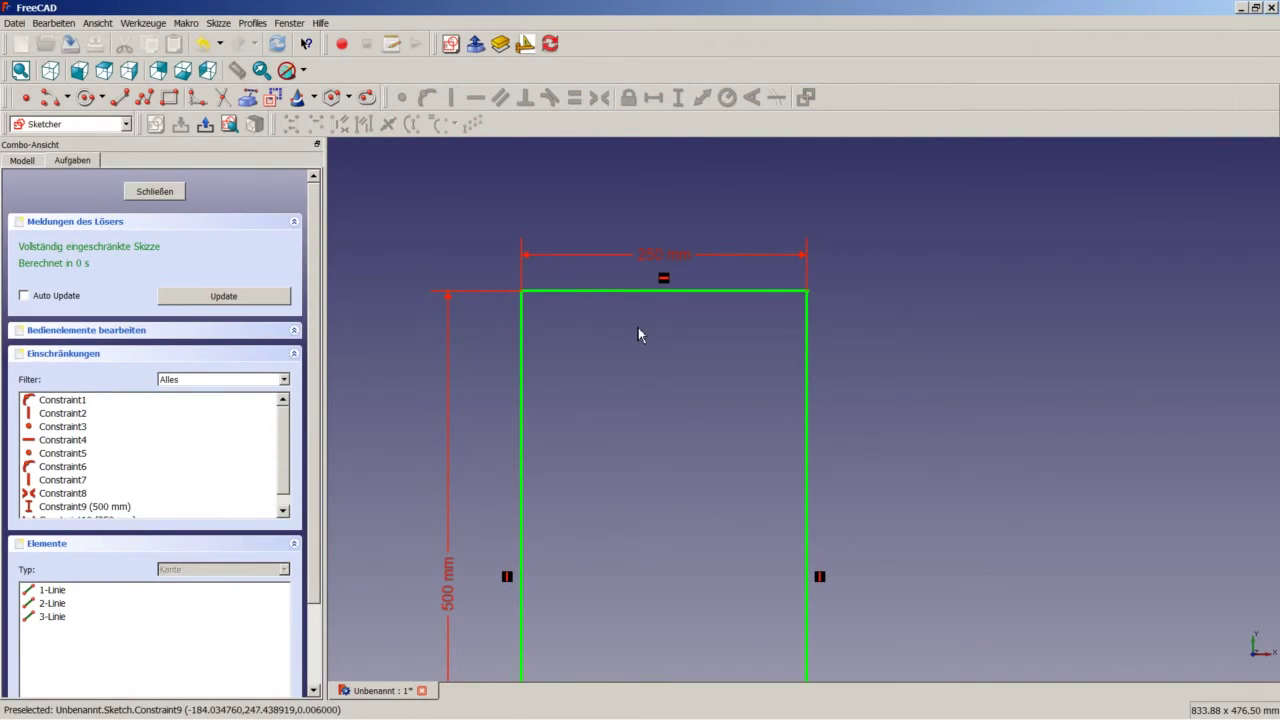
double_click(646, 260)
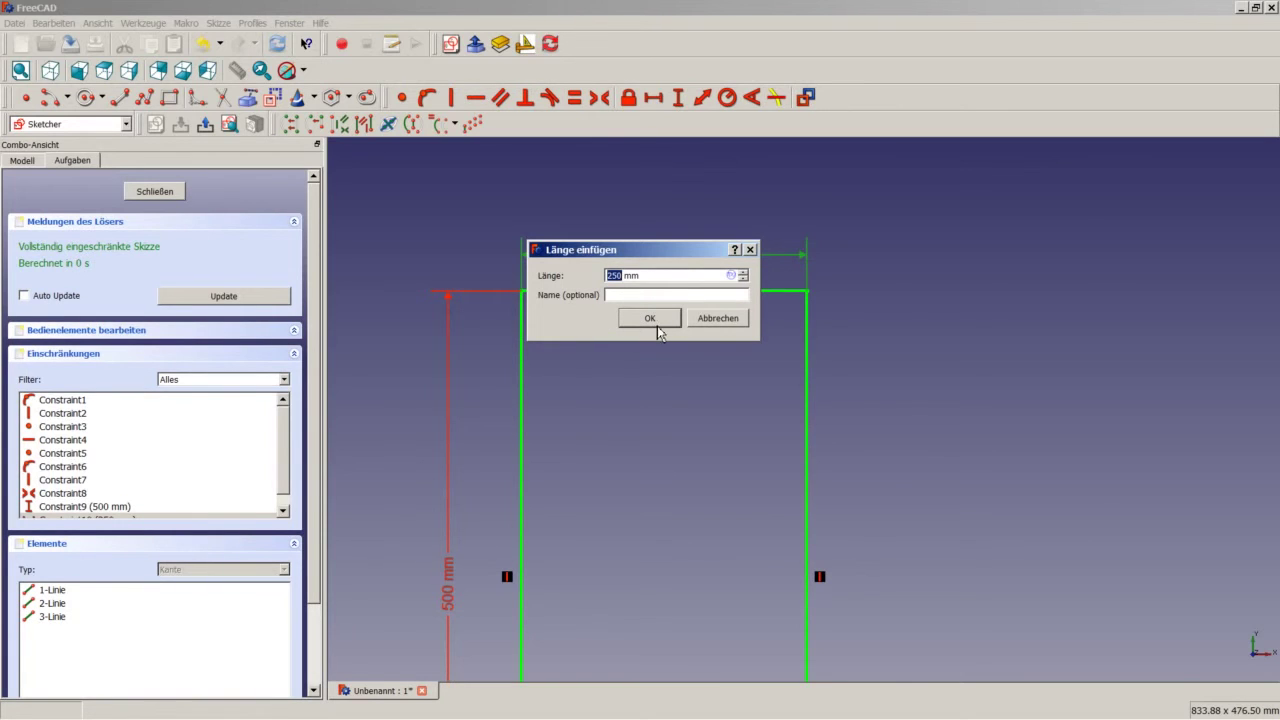
left_click(719, 320)
scroll(647, 465, "down", 3)
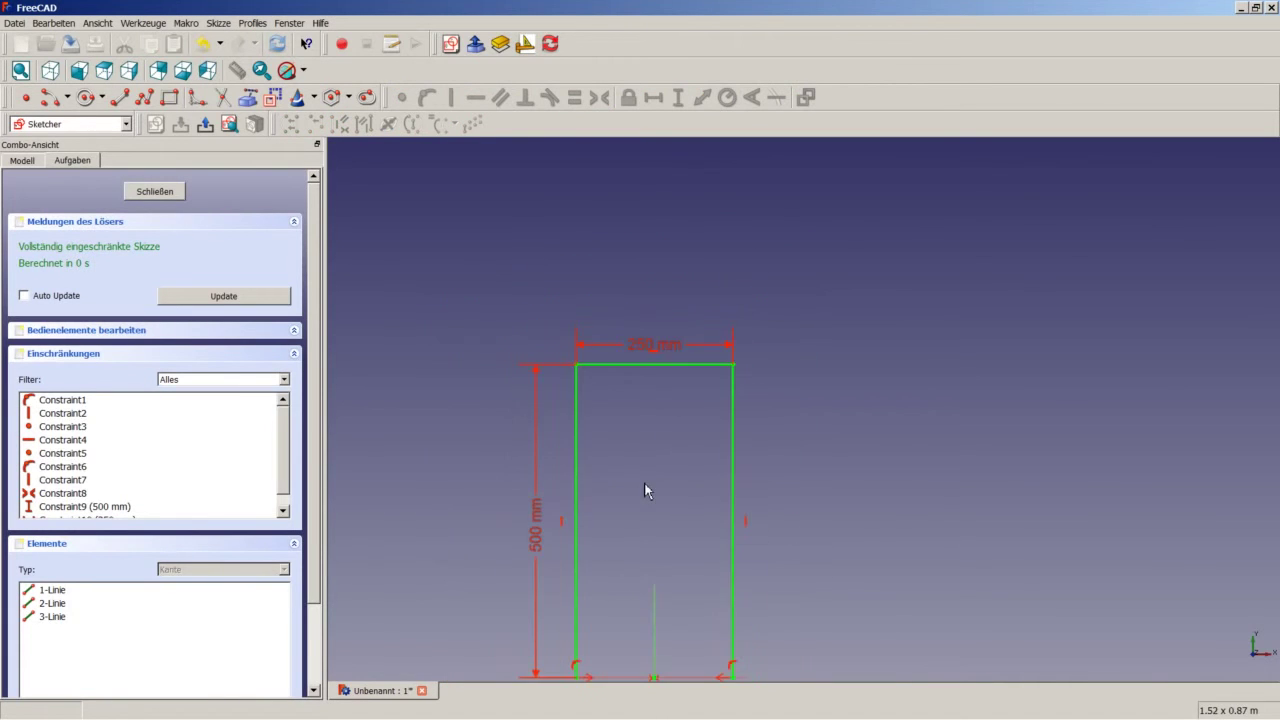
scroll(645, 486, "down", 2)
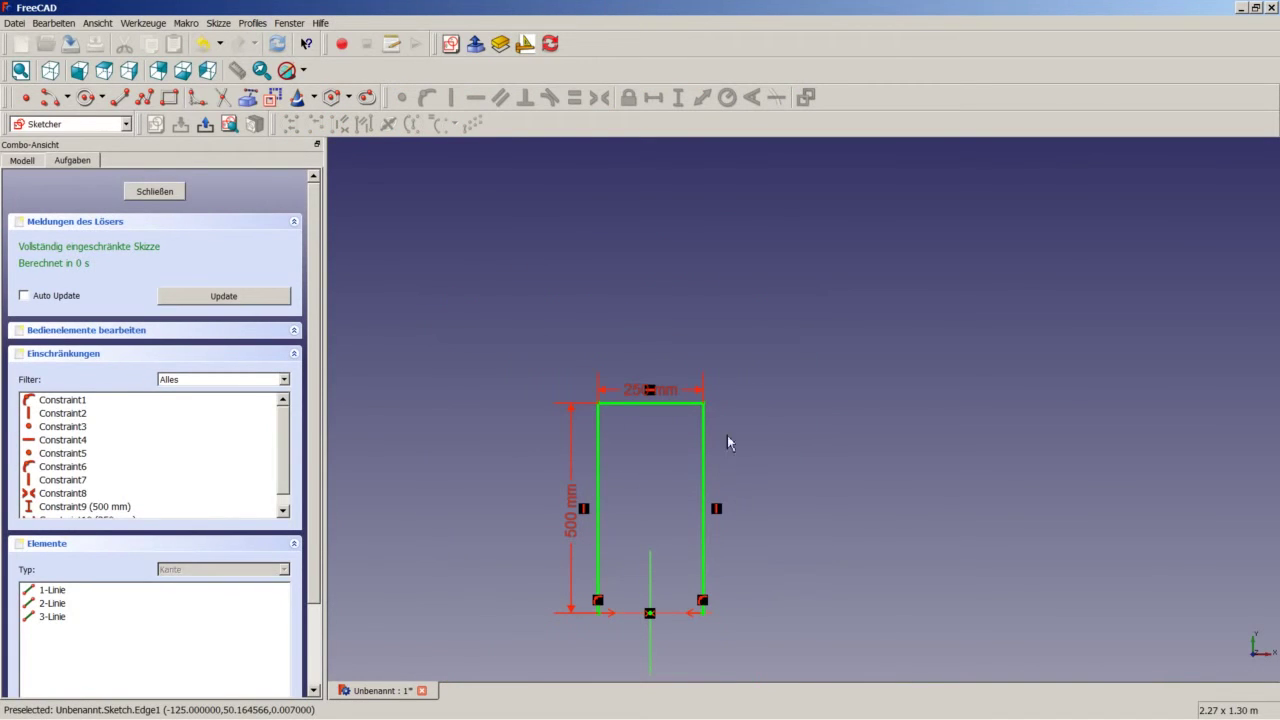
Close the path sketch and start a new sketch on the XZ plane
left_click(176, 195)
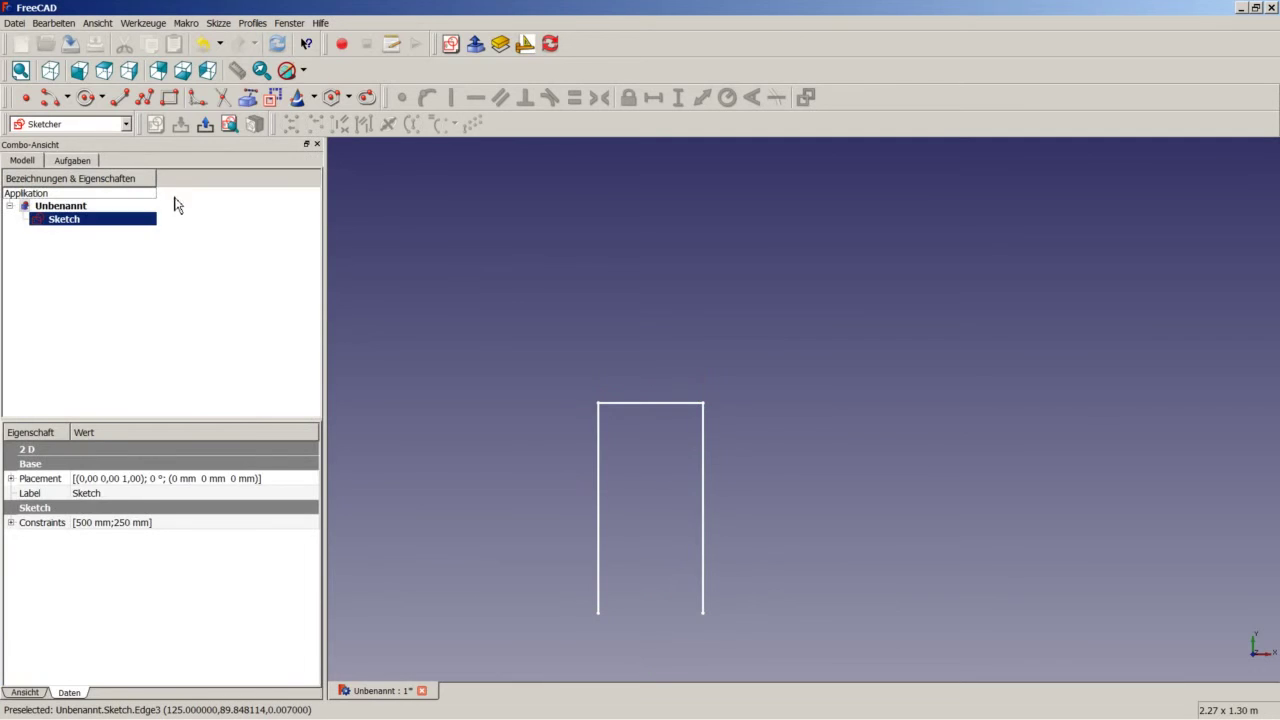
left_click(448, 299)
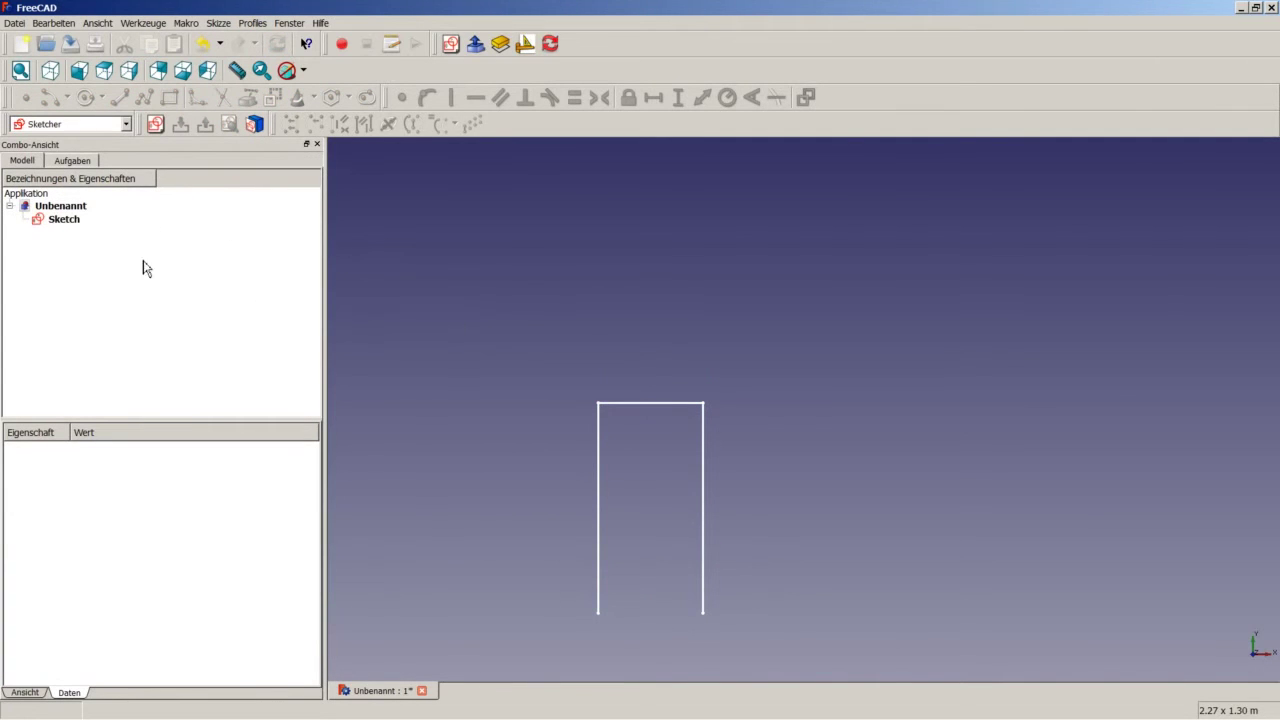
left_click(157, 126)
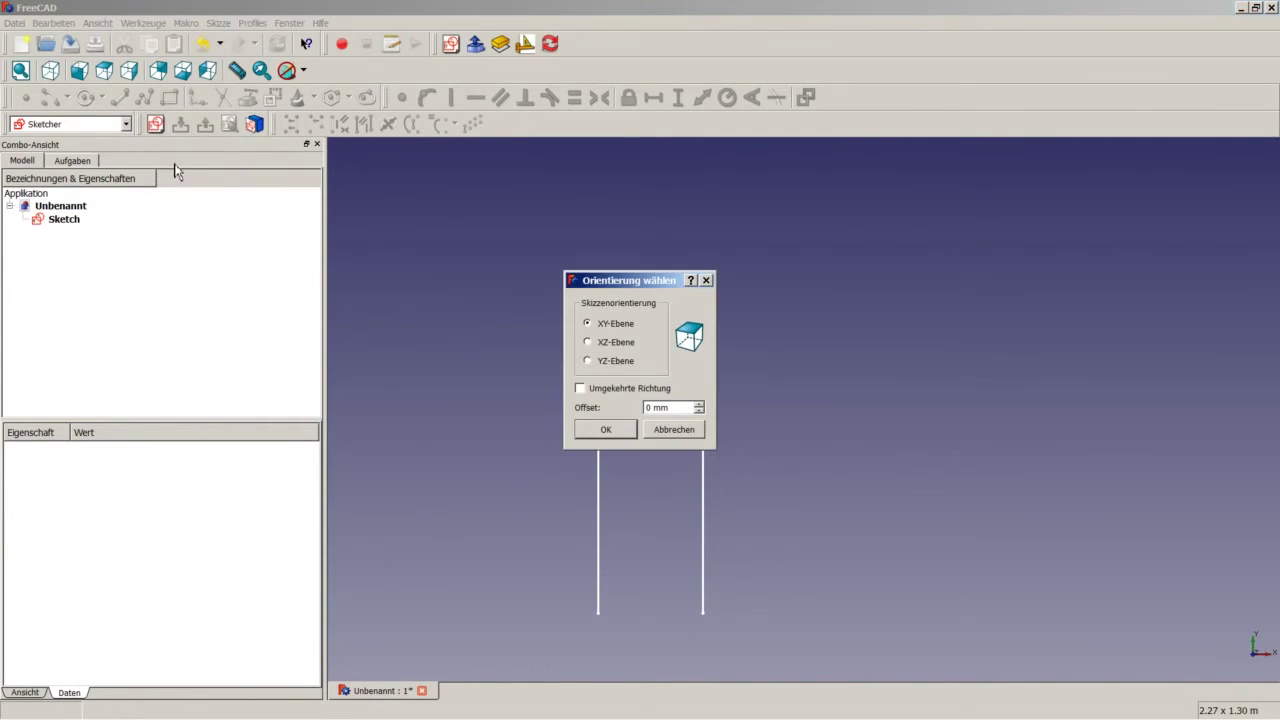
left_click(590, 343)
left_click(603, 432)
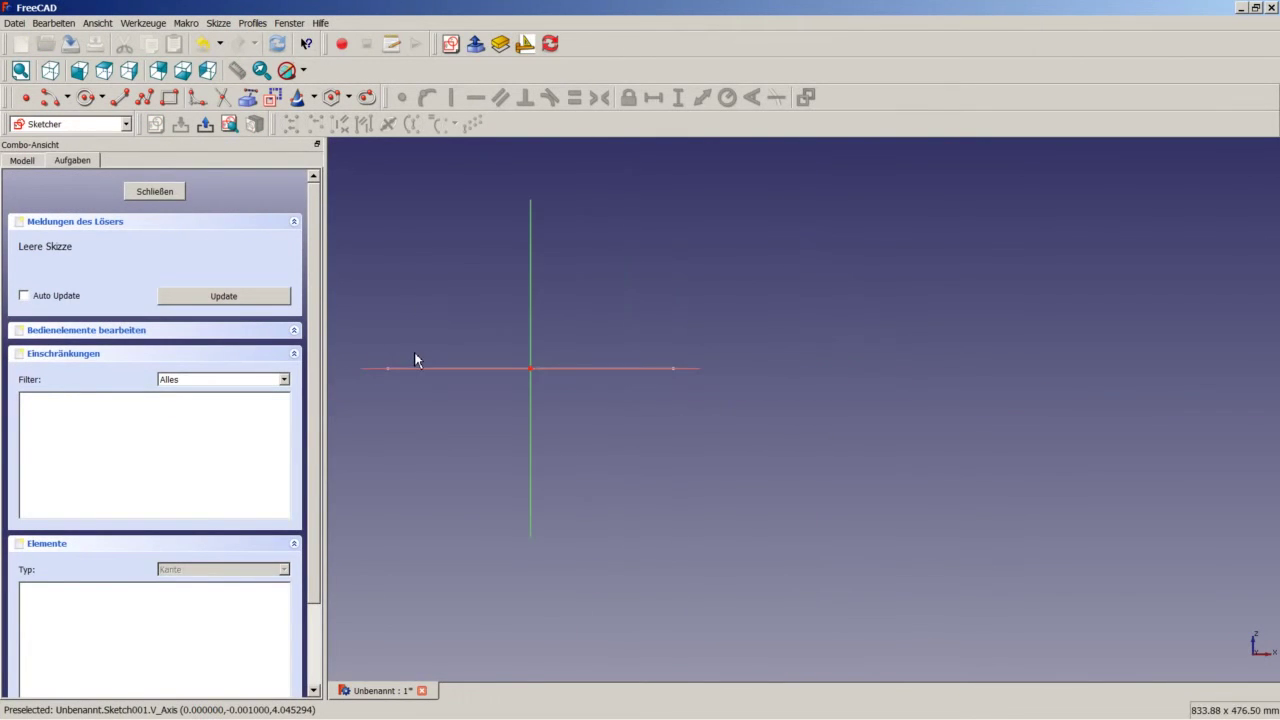
Draw a small rectangle in the new sketch
scroll(416, 378, "down", 1)
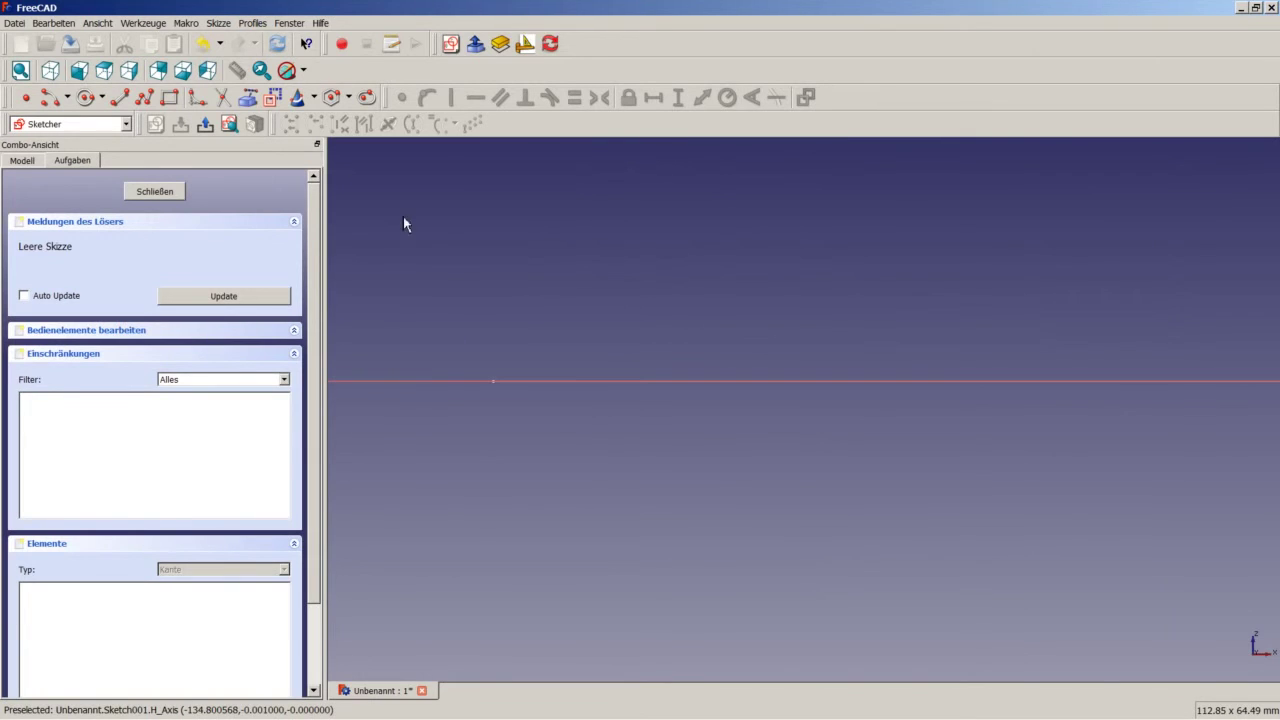
left_click(170, 97)
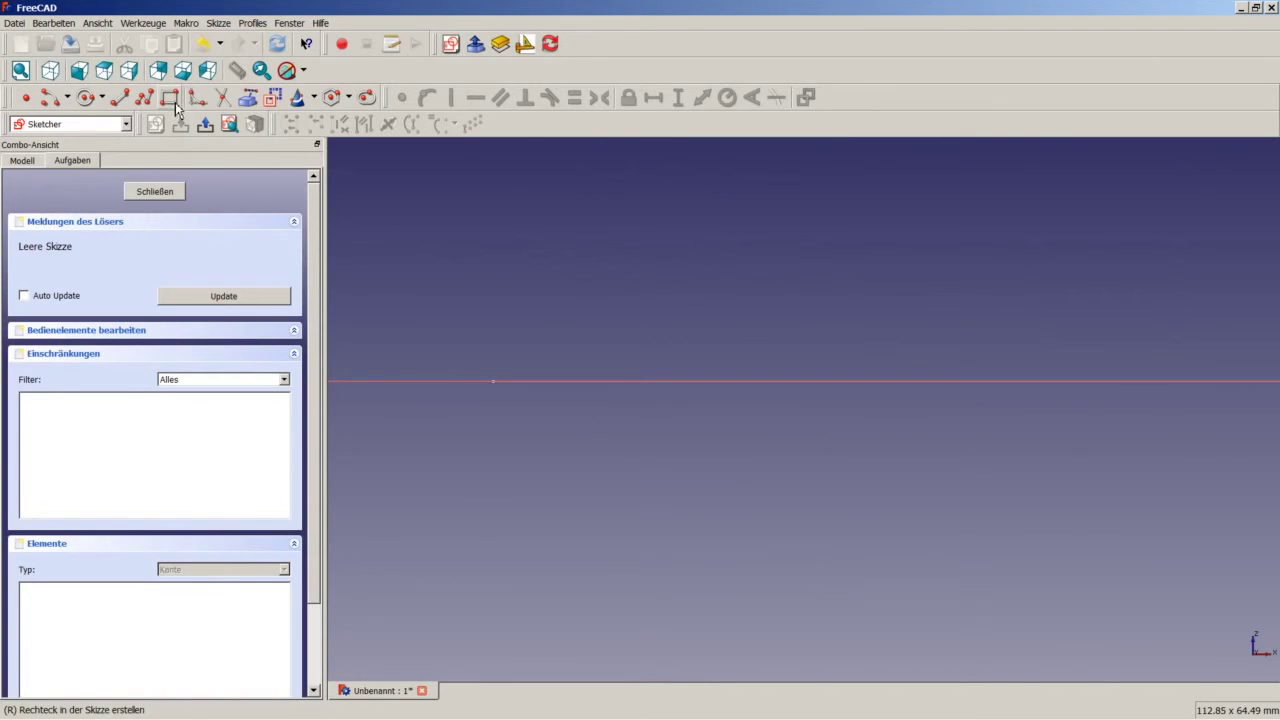
left_click(478, 366)
left_click(508, 399)
scroll(476, 367, "down", 2)
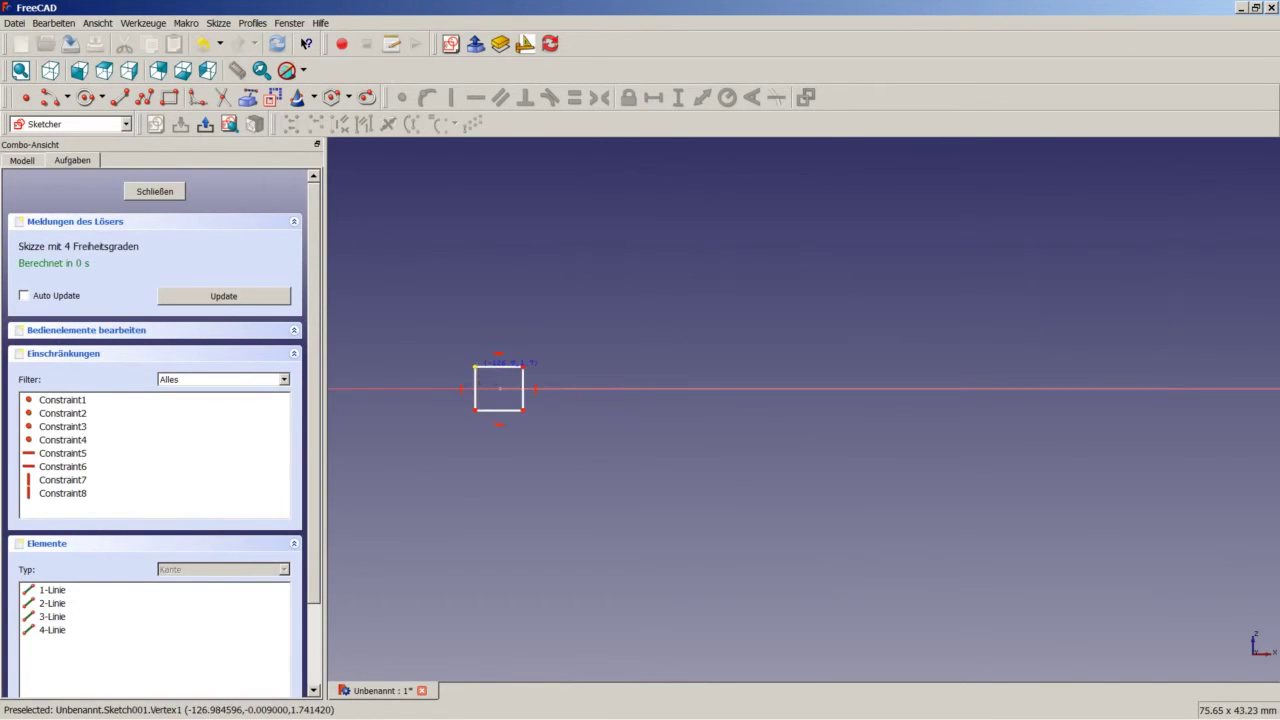
scroll(476, 367, "down", 4)
scroll(472, 362, "down", 2)
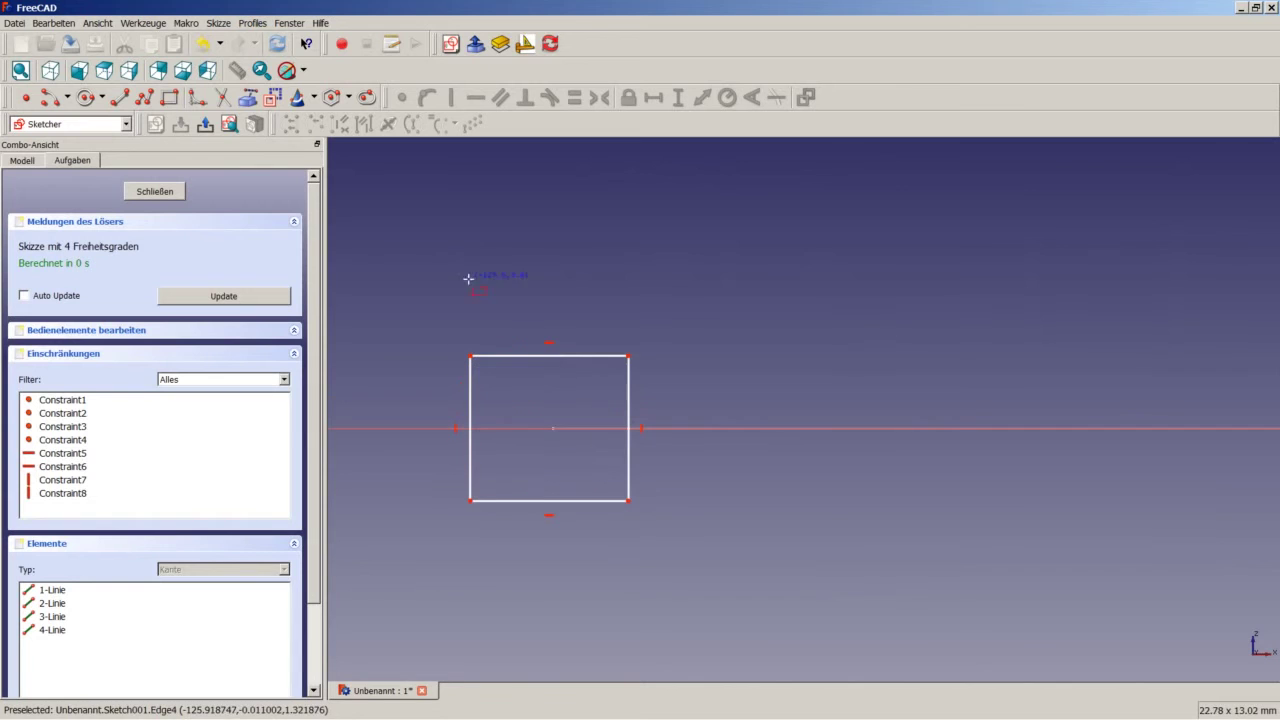
Add a vertical construction line centred on the rectangle's top edge
left_click(147, 101)
left_click(570, 390)
left_click(570, 472)
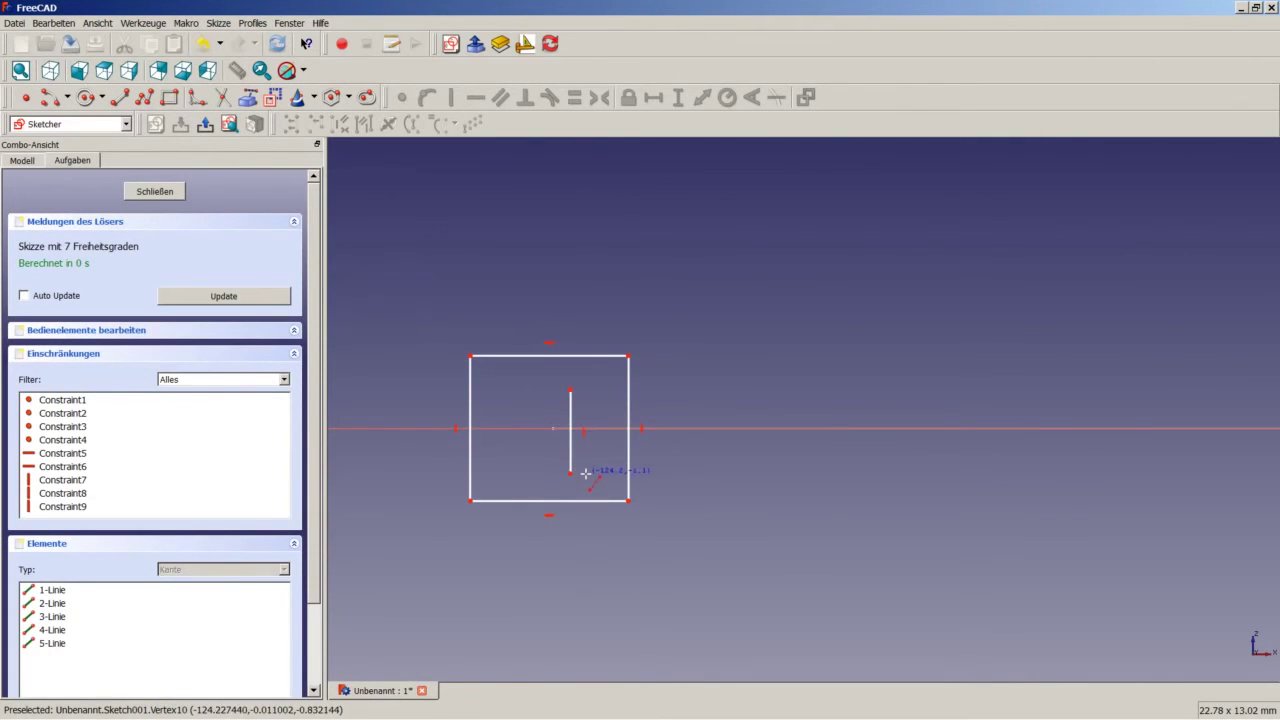
key("Escape")
left_click(571, 398)
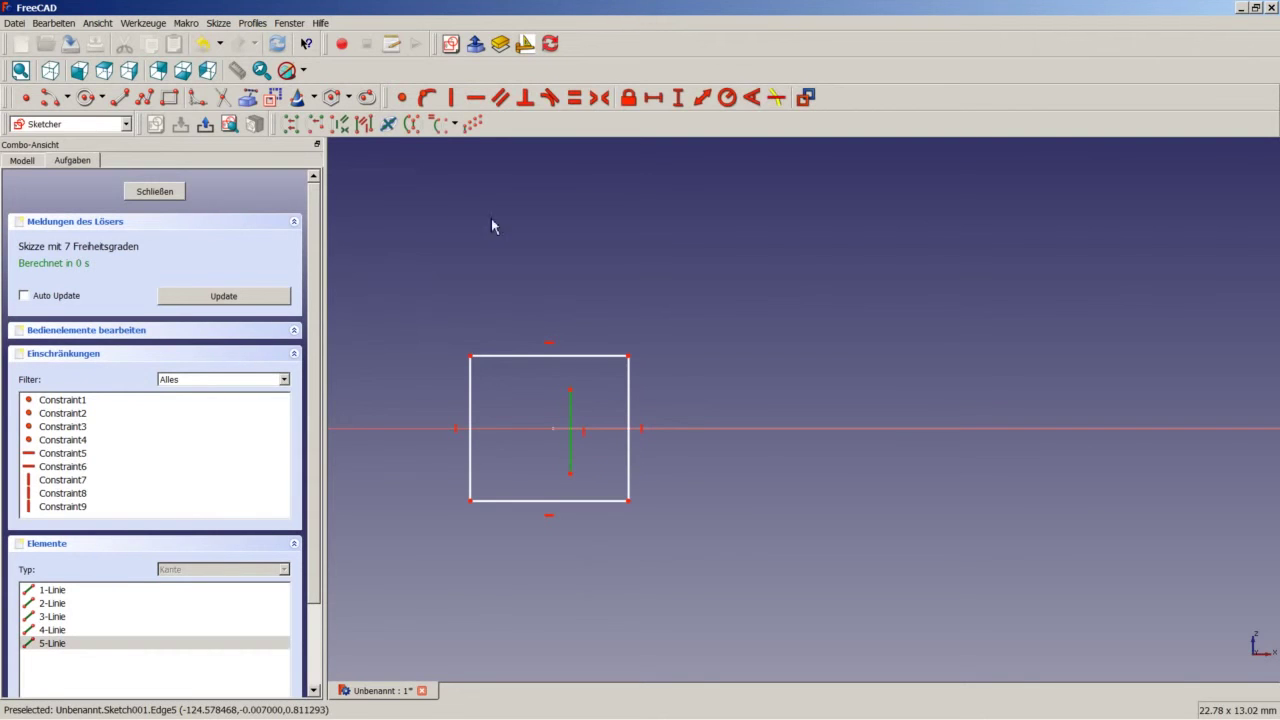
left_click(275, 104)
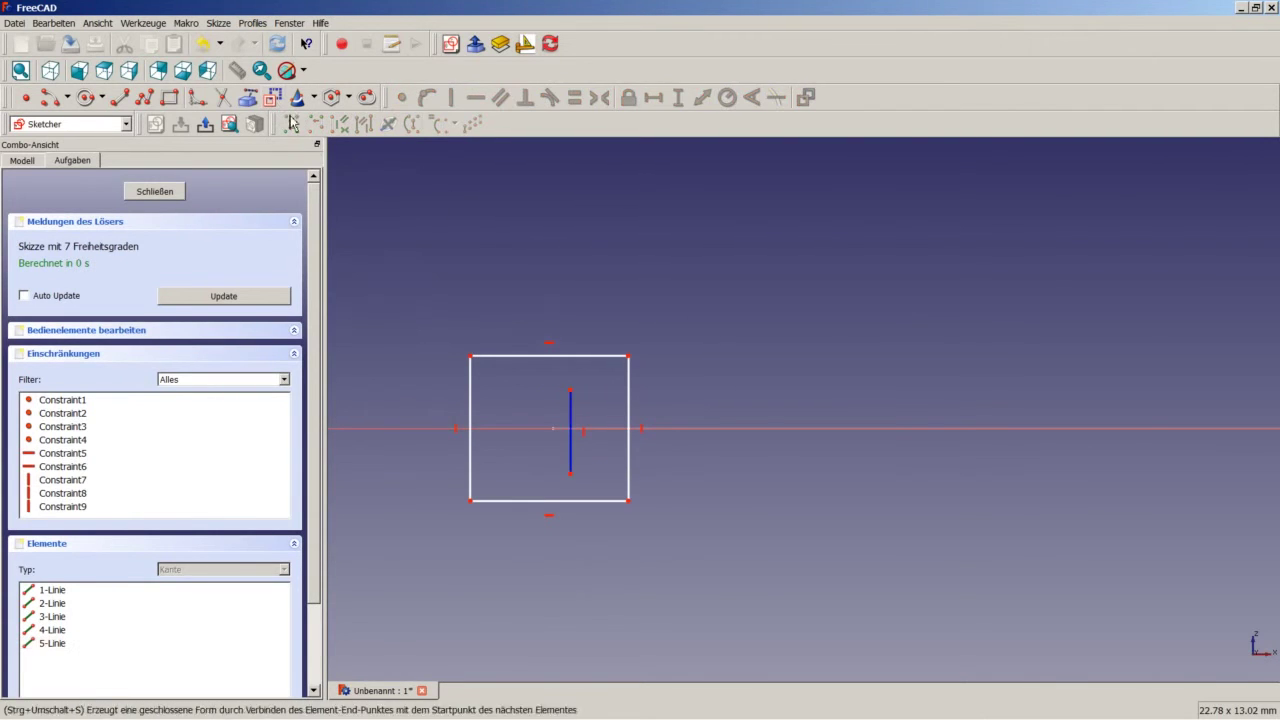
left_click(545, 356)
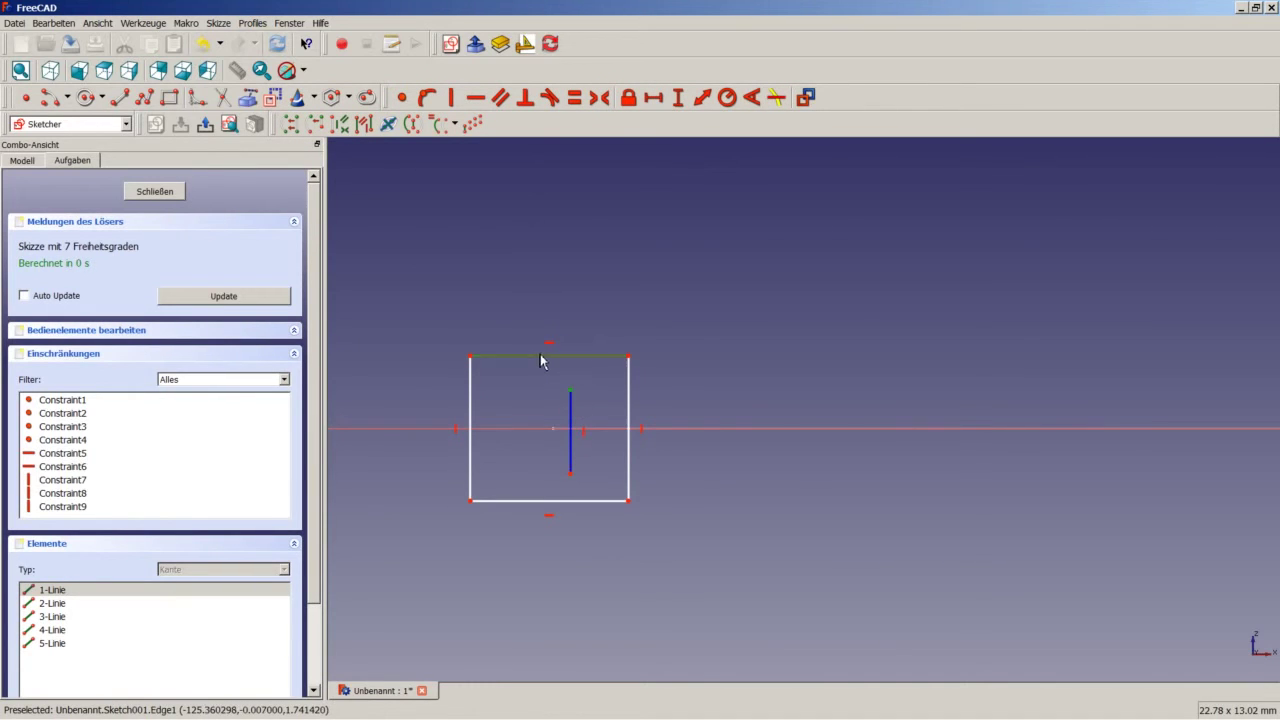
left_click(599, 97)
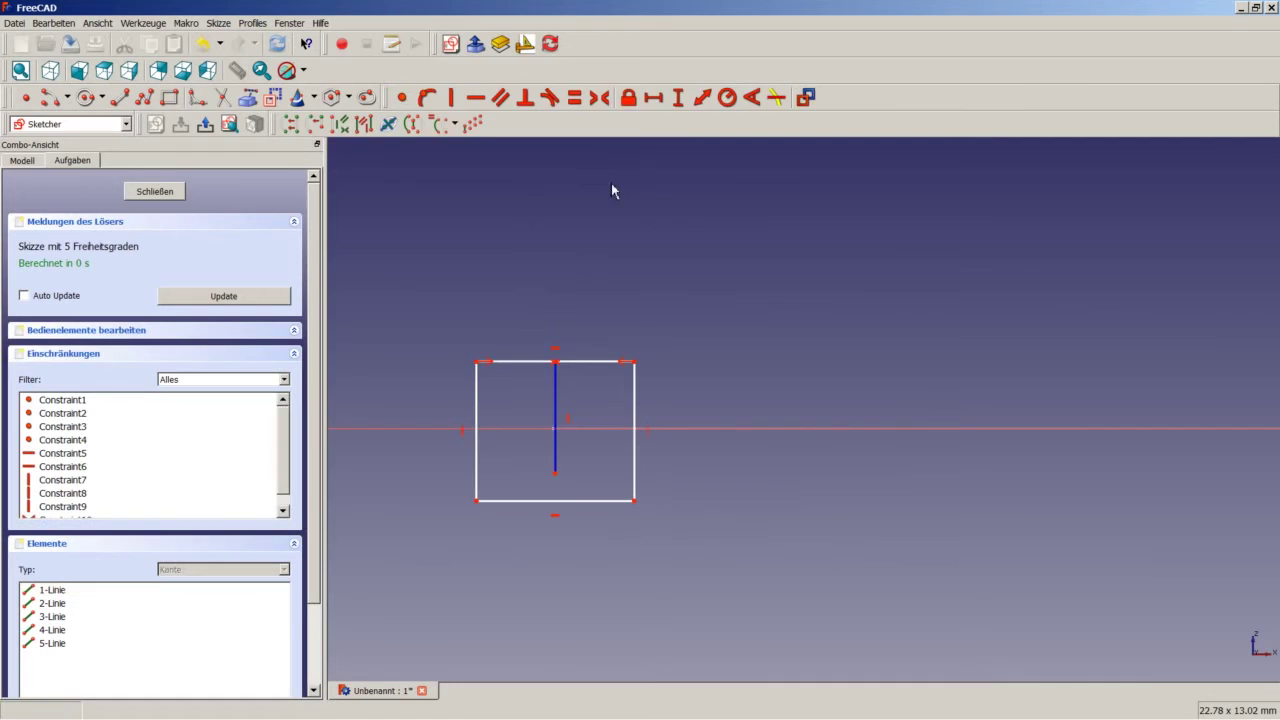
Centre the construction line's bottom end on the rectangle's bottom edge
left_click(556, 475)
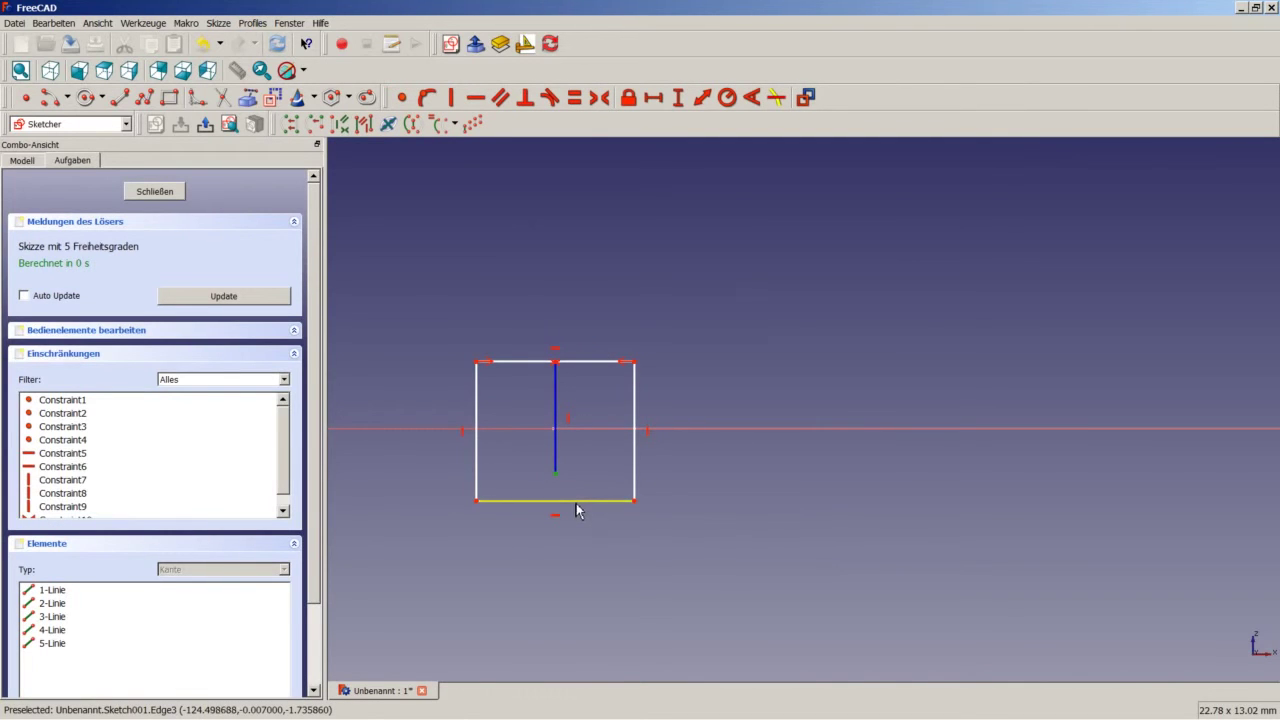
left_click(575, 501)
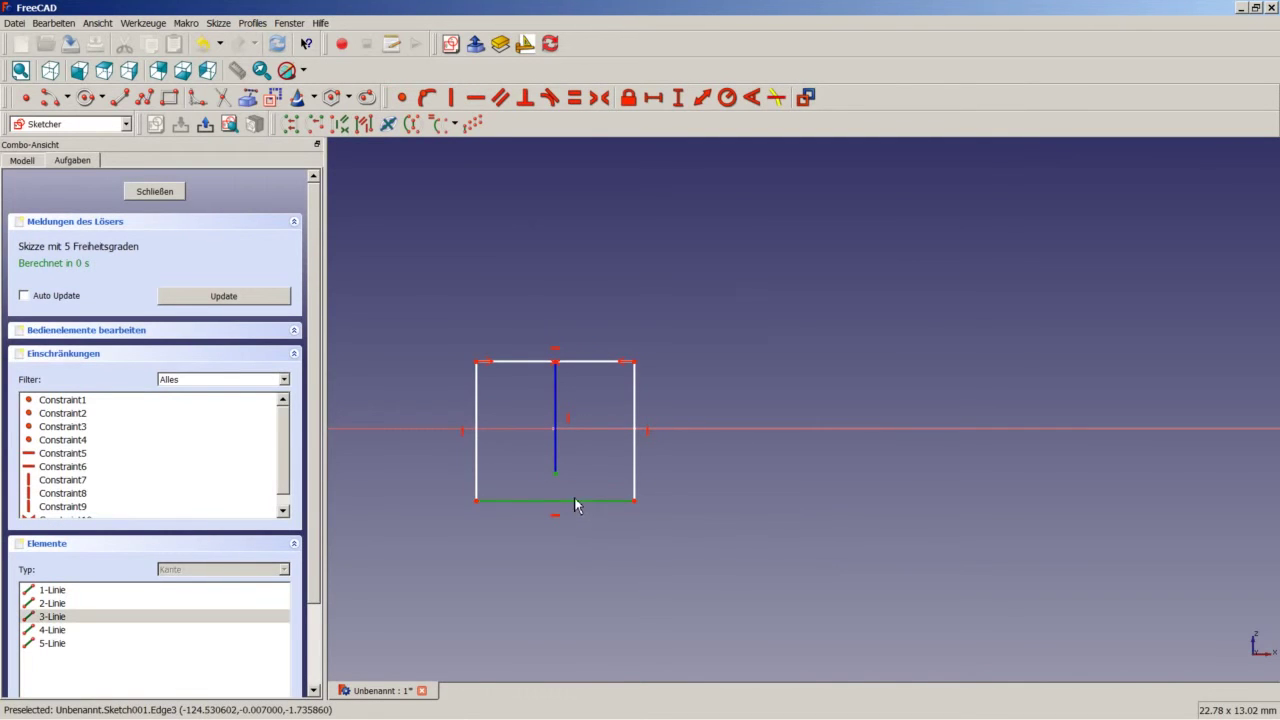
left_click(599, 97)
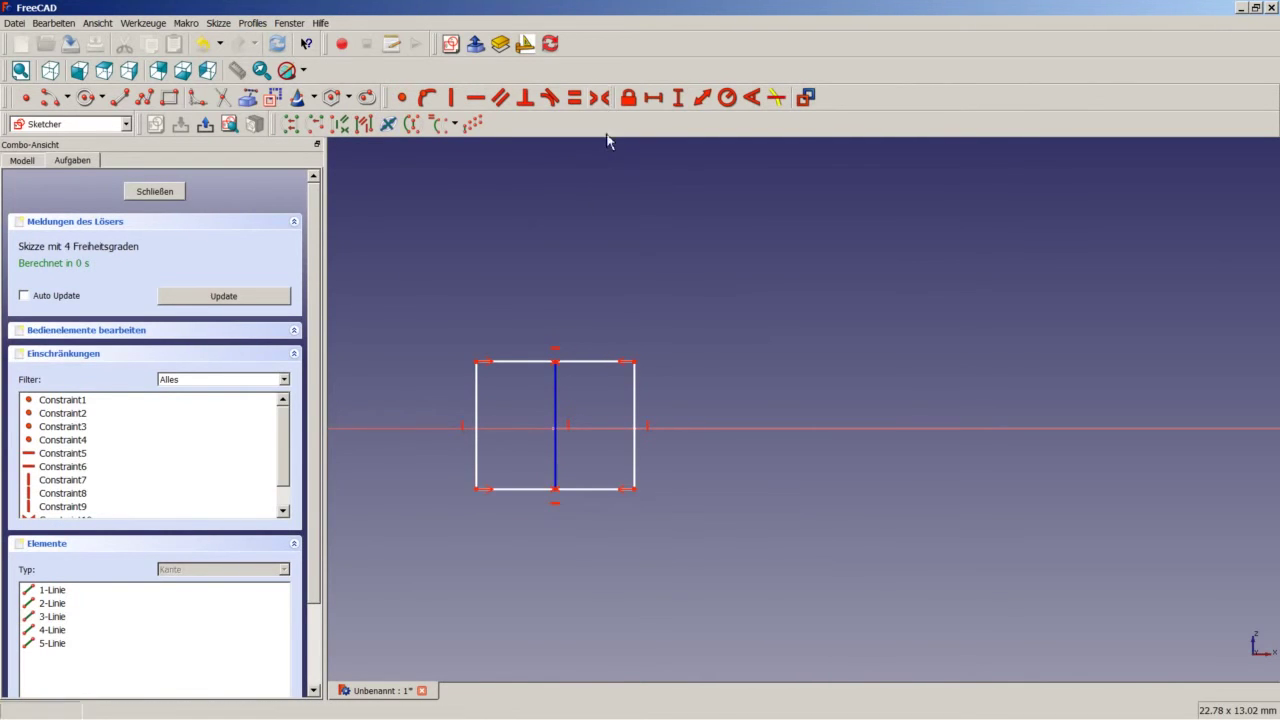
Place the line's bottom endpoint 125 mm horizontally from the sketch origin
left_click(556, 491)
scroll(662, 558, "down", 3)
scroll(661, 556, "down", 2)
scroll(661, 554, "down", 2)
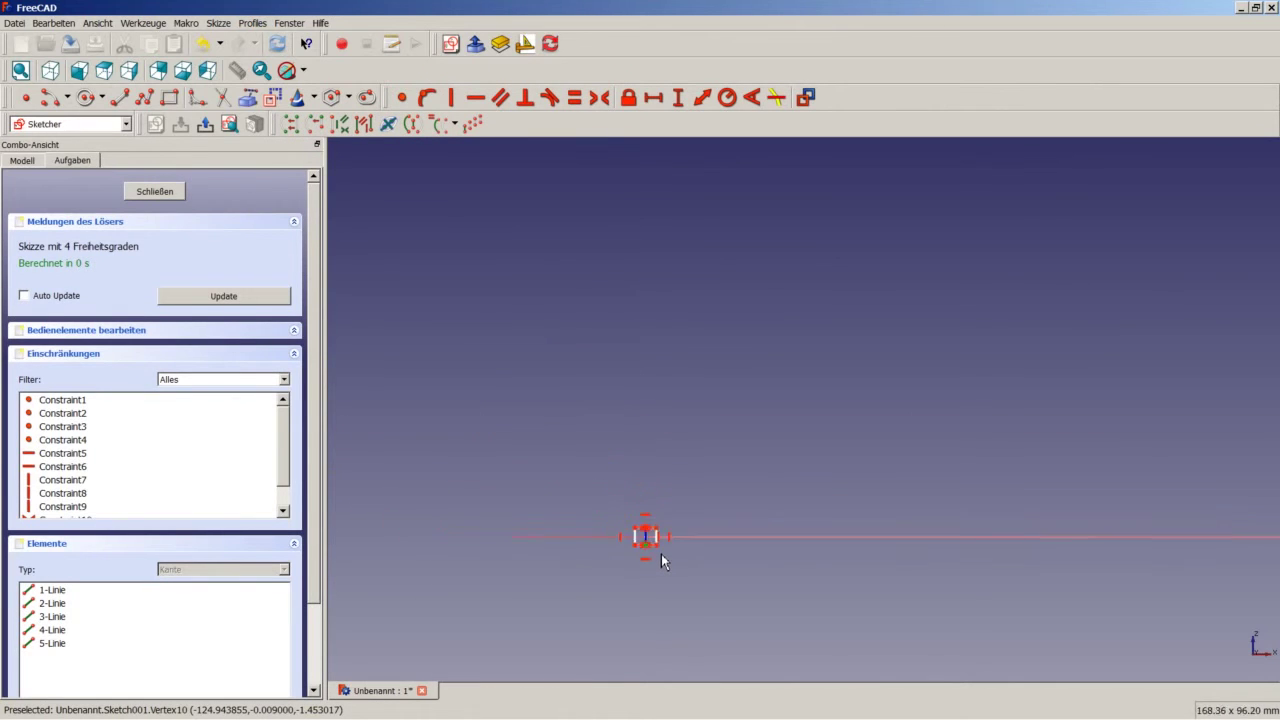
scroll(693, 554, "down", 2)
scroll(690, 555, "up", 1)
scroll(602, 552, "down", 1)
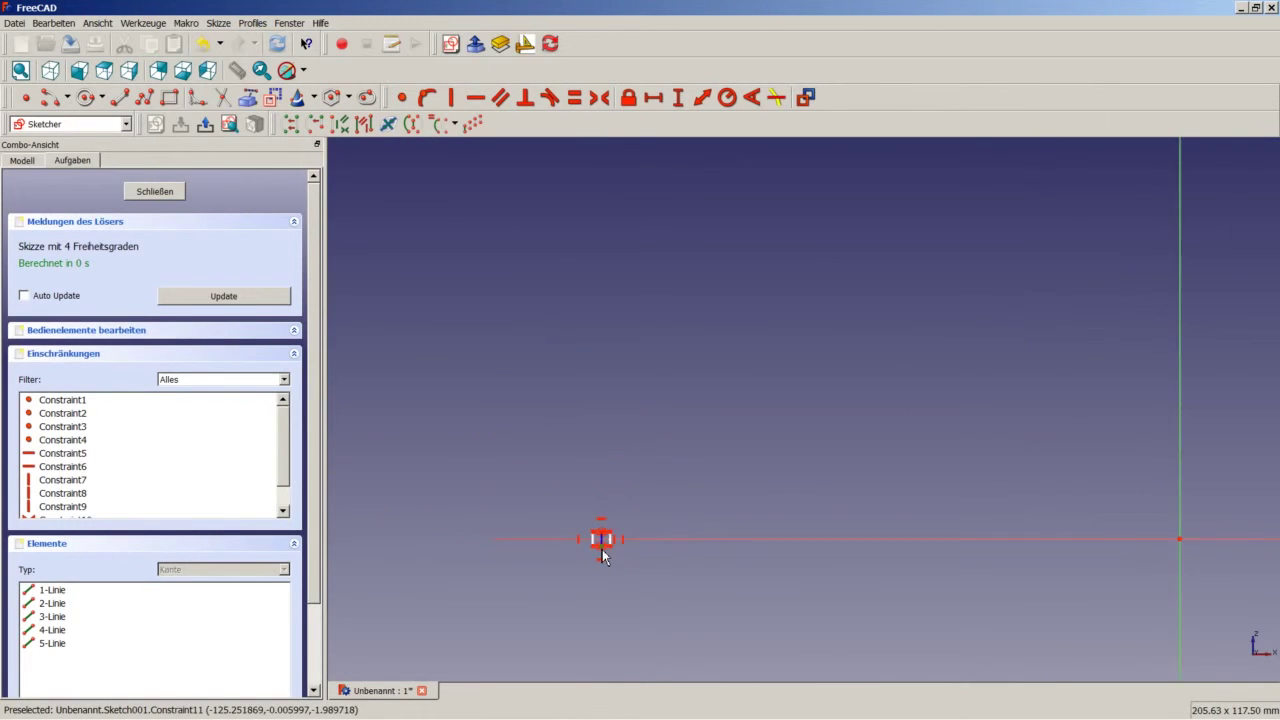
scroll(600, 549, "down", 1)
left_click(1075, 542)
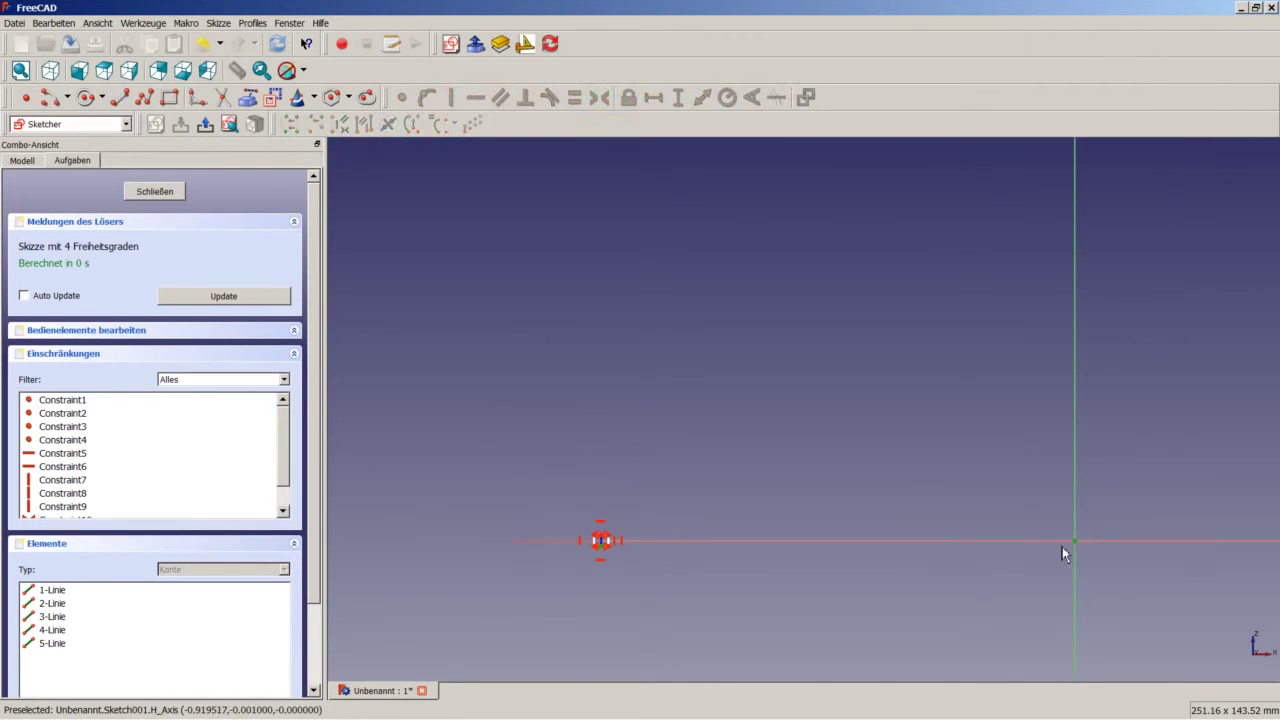
left_click(653, 108)
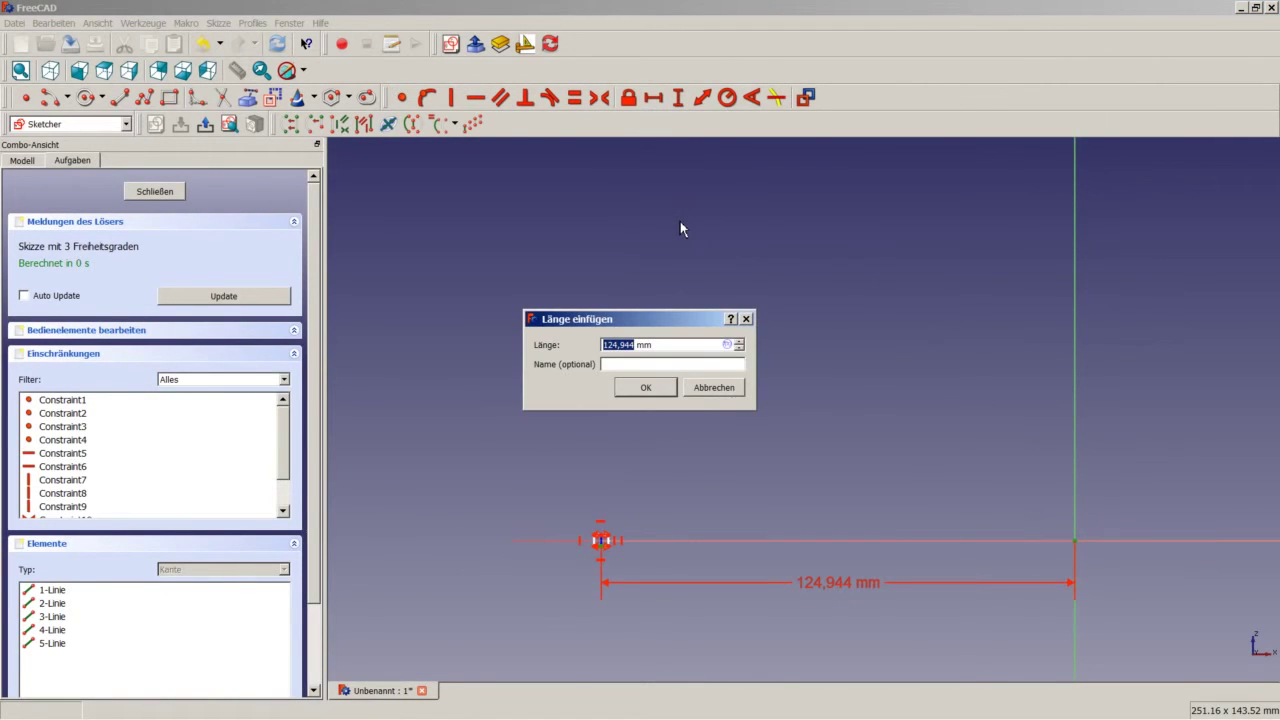
type("125")
key("Return")
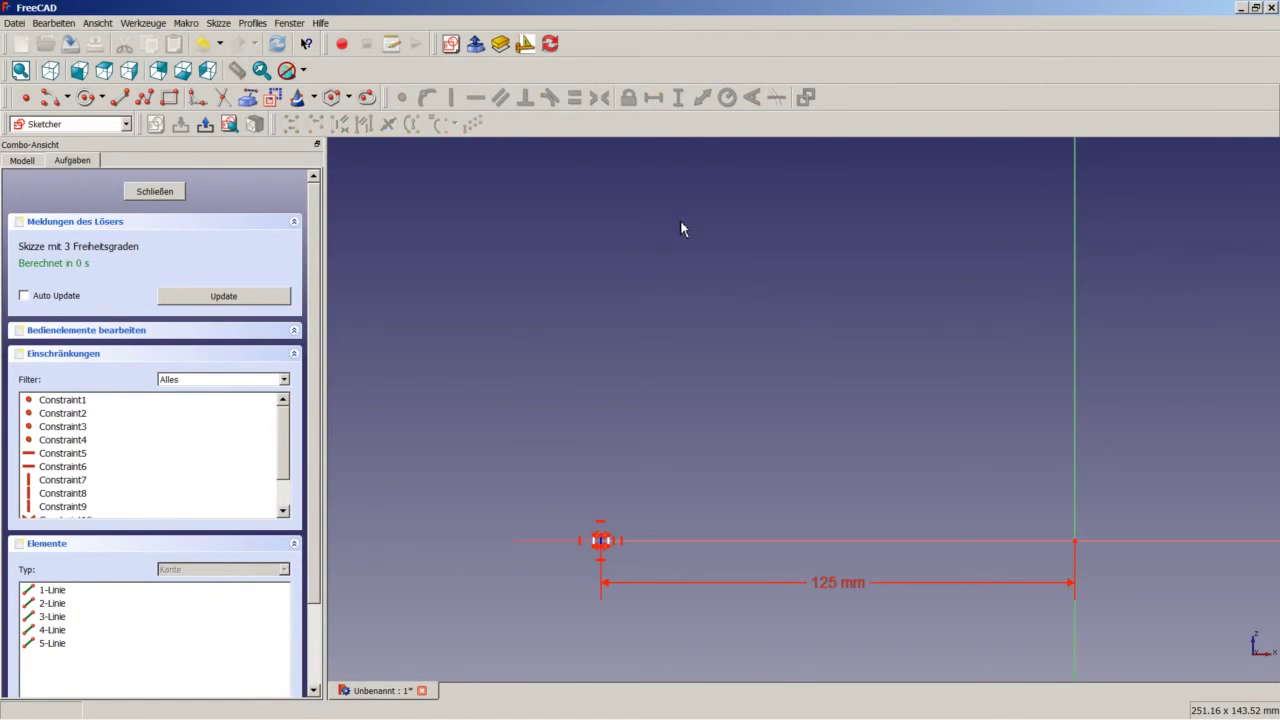
Select the middle construction line and orbit around the small profile sketch
scroll(598, 538, "up", 4)
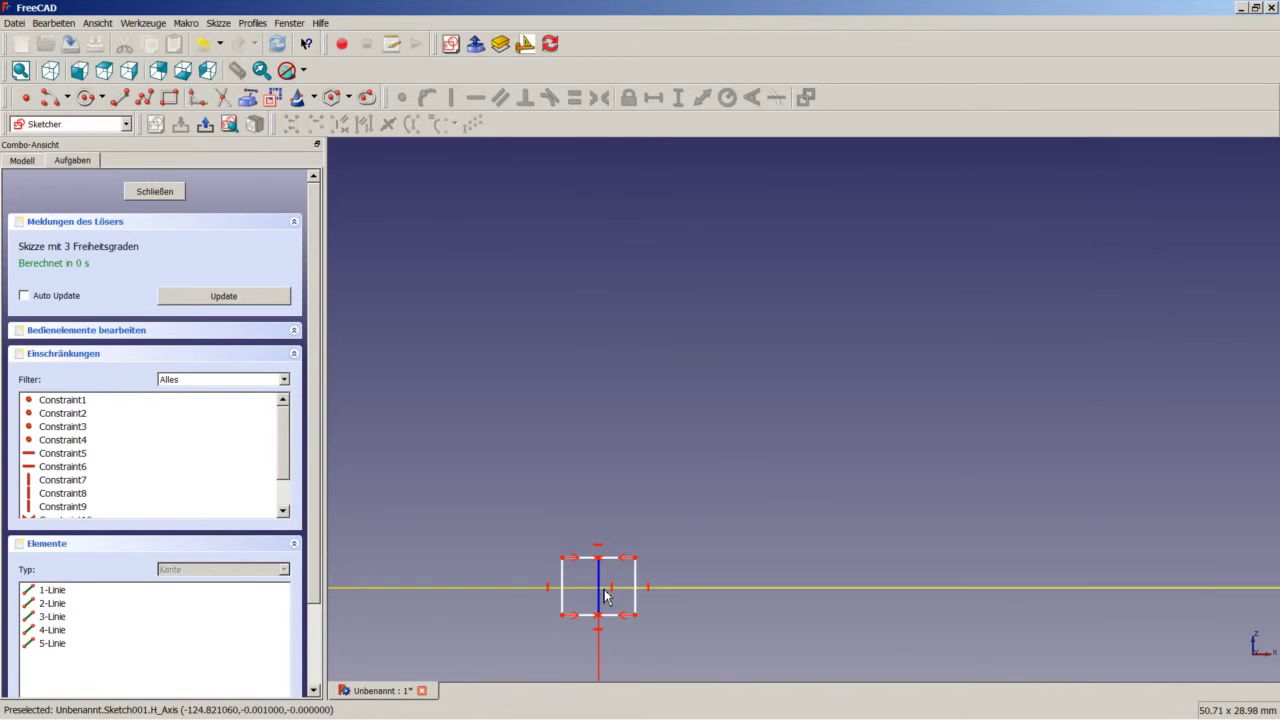
left_click(603, 597)
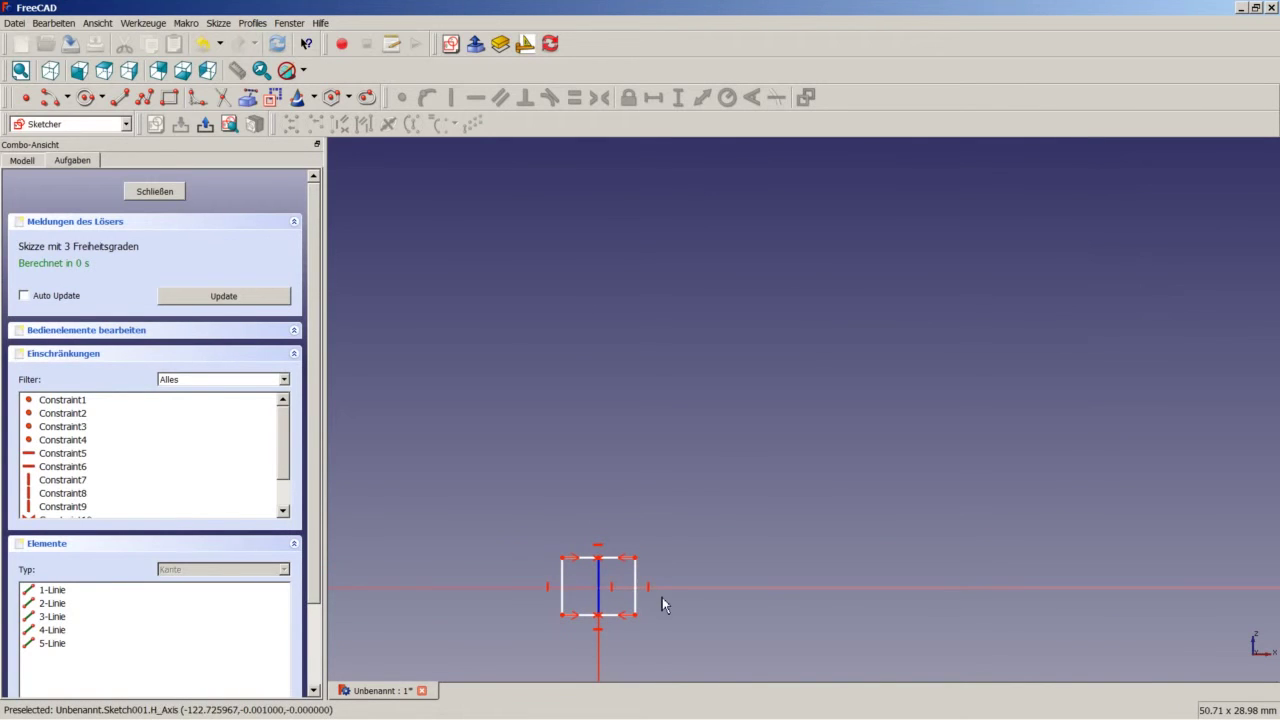
middle_click_drag(750, 592, 780, 632)
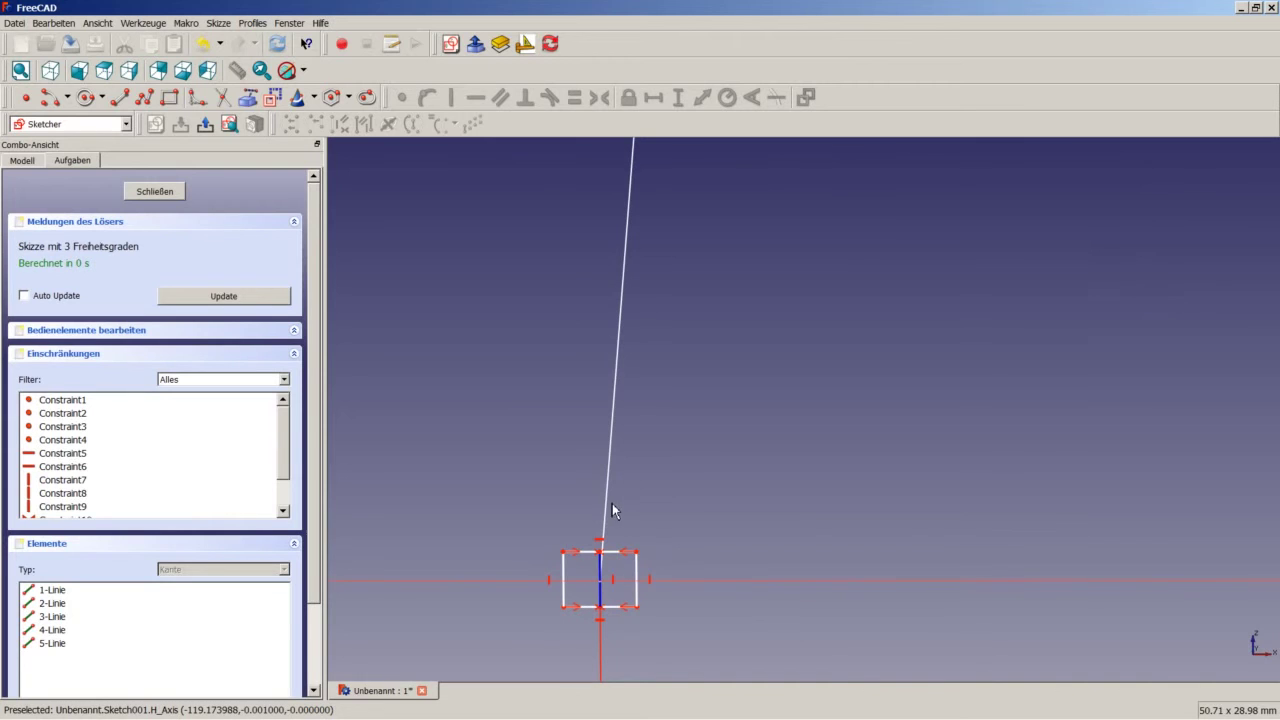
scroll(609, 503, "down", 3)
scroll(609, 510, "down", 2)
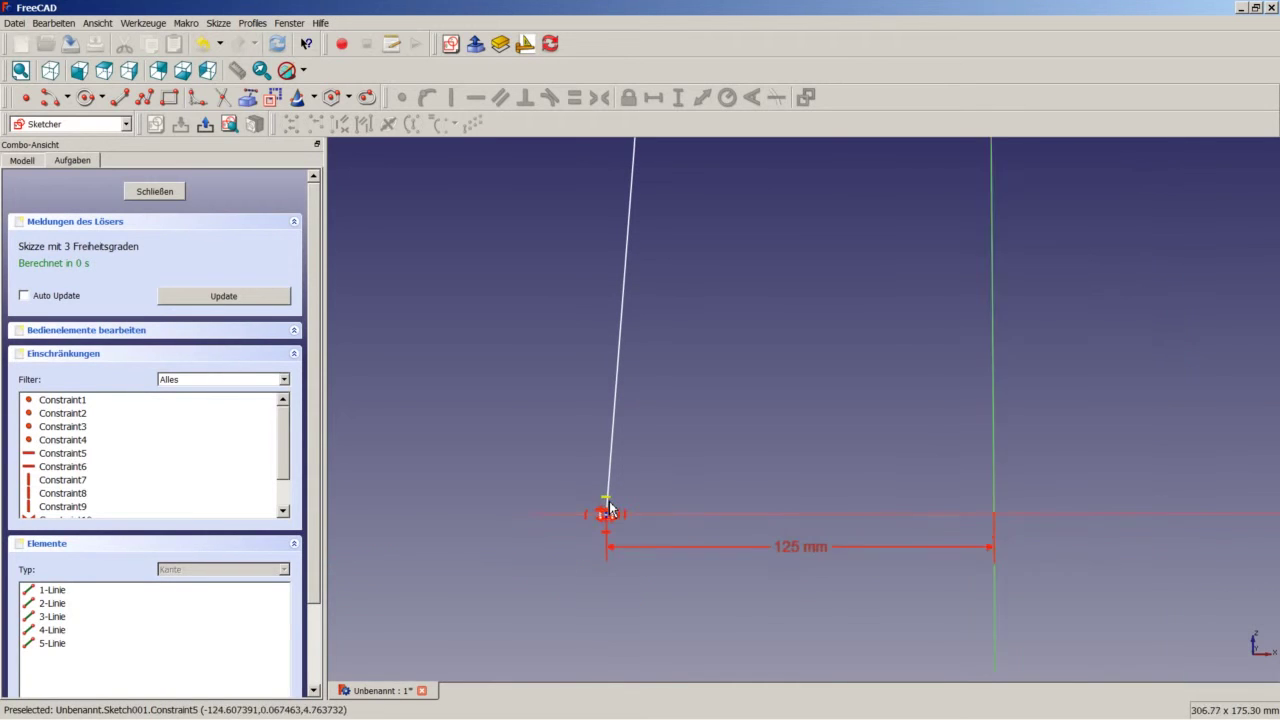
scroll(609, 505, "down", 2)
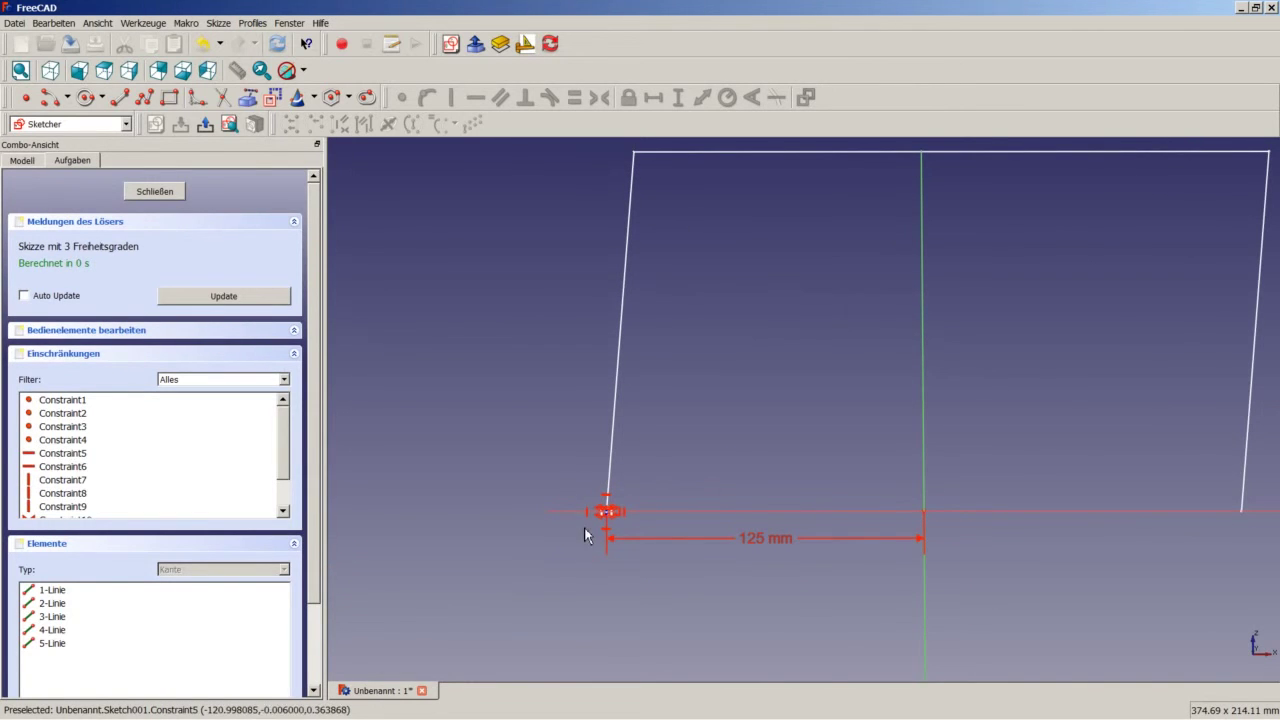
scroll(598, 512, "up", 5)
scroll(640, 515, "up", 2)
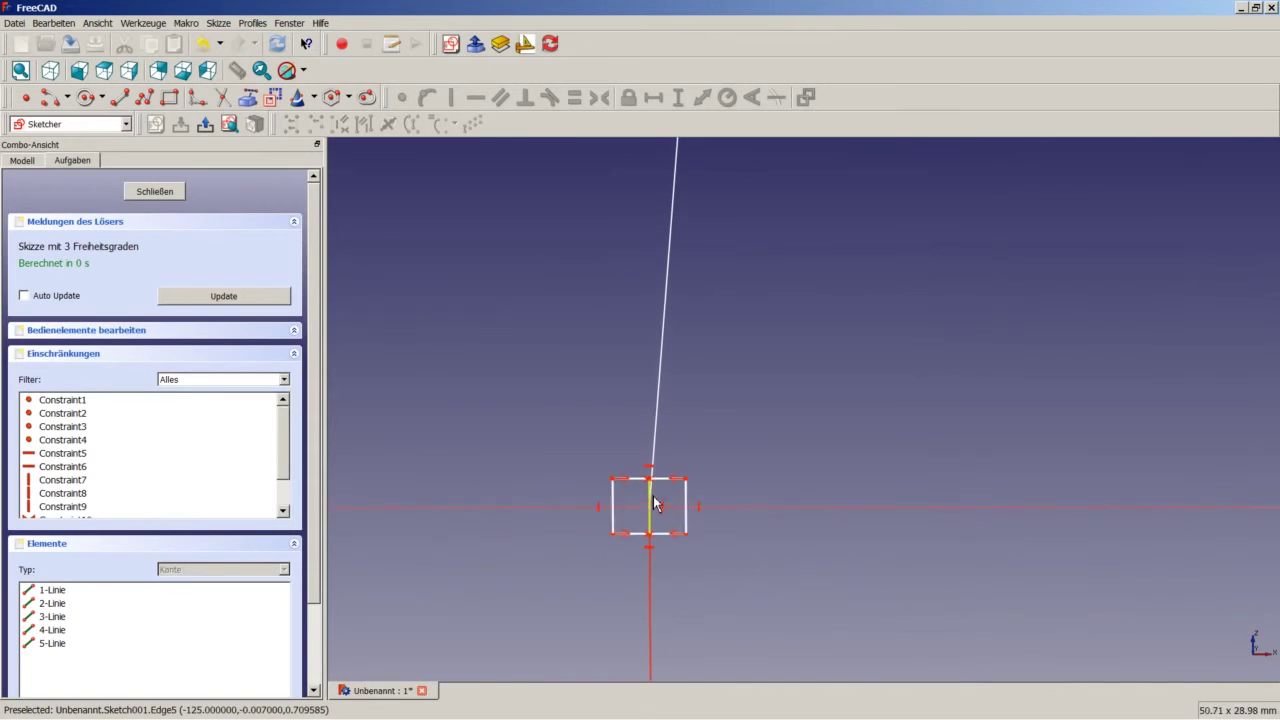
scroll(653, 496, "up", 3)
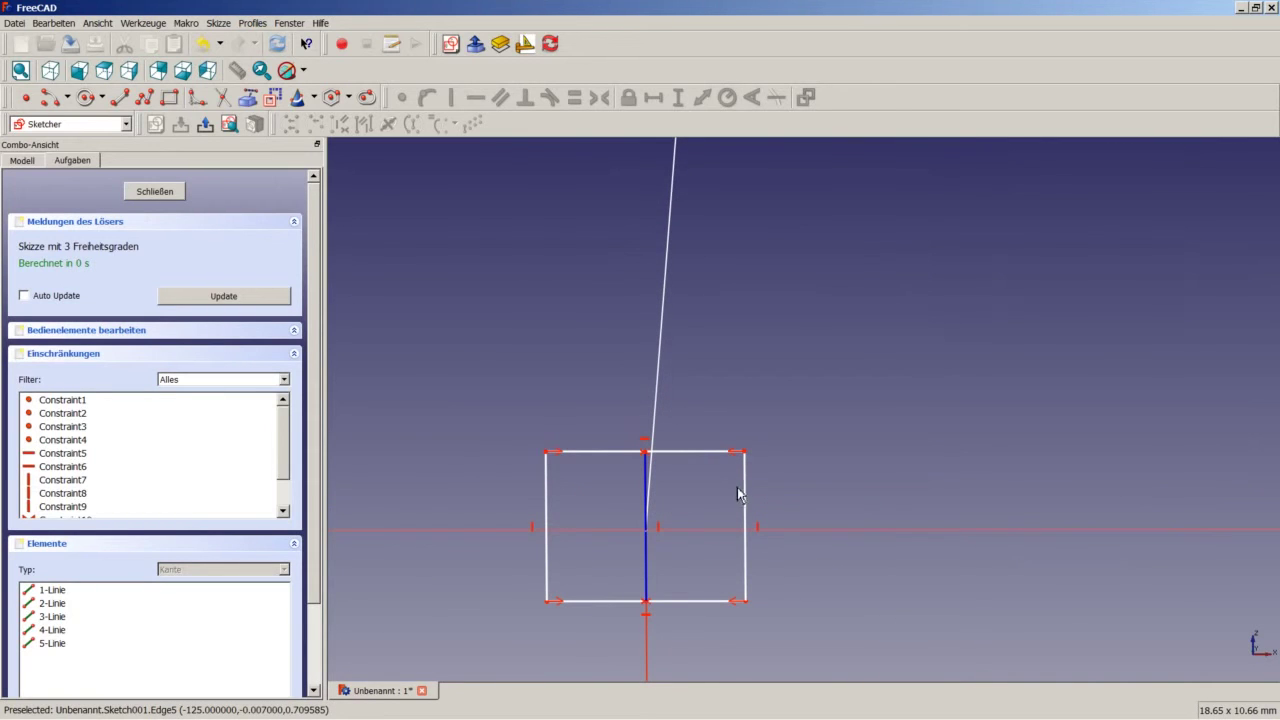
Make the profile a 20 mm square with equal top and right edges
left_click(698, 453)
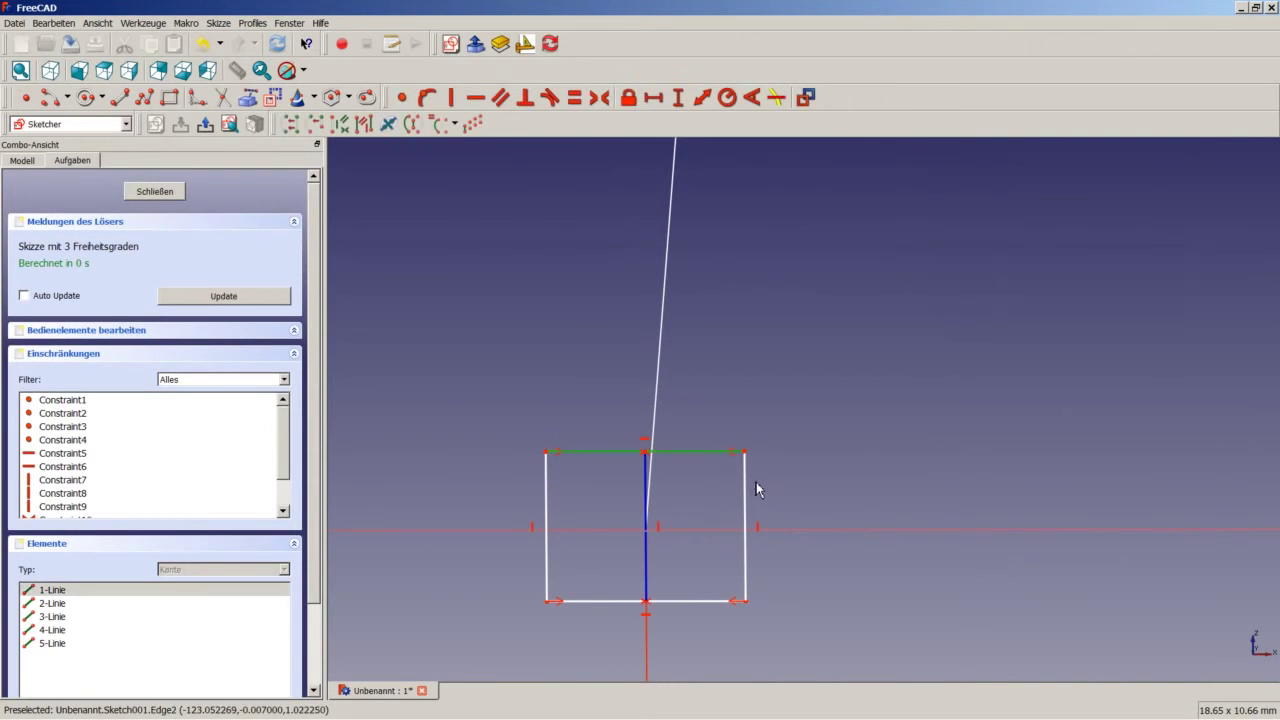
left_click(746, 486)
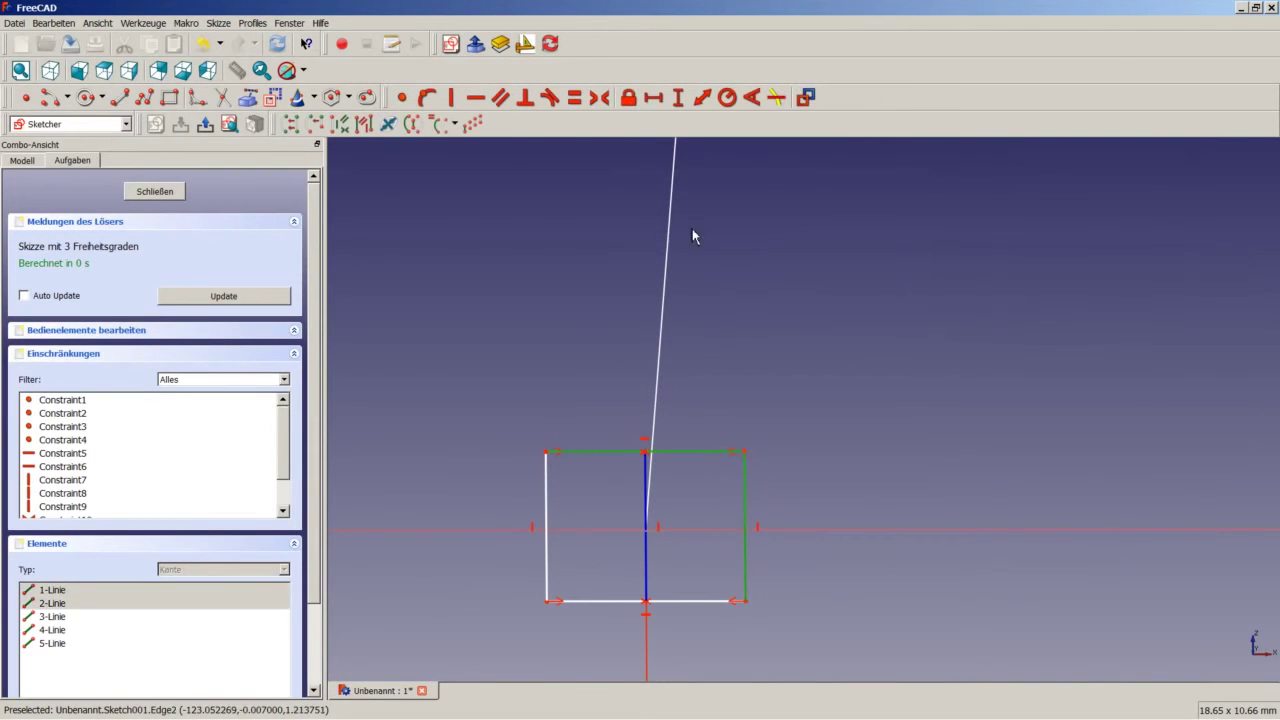
left_click(598, 99)
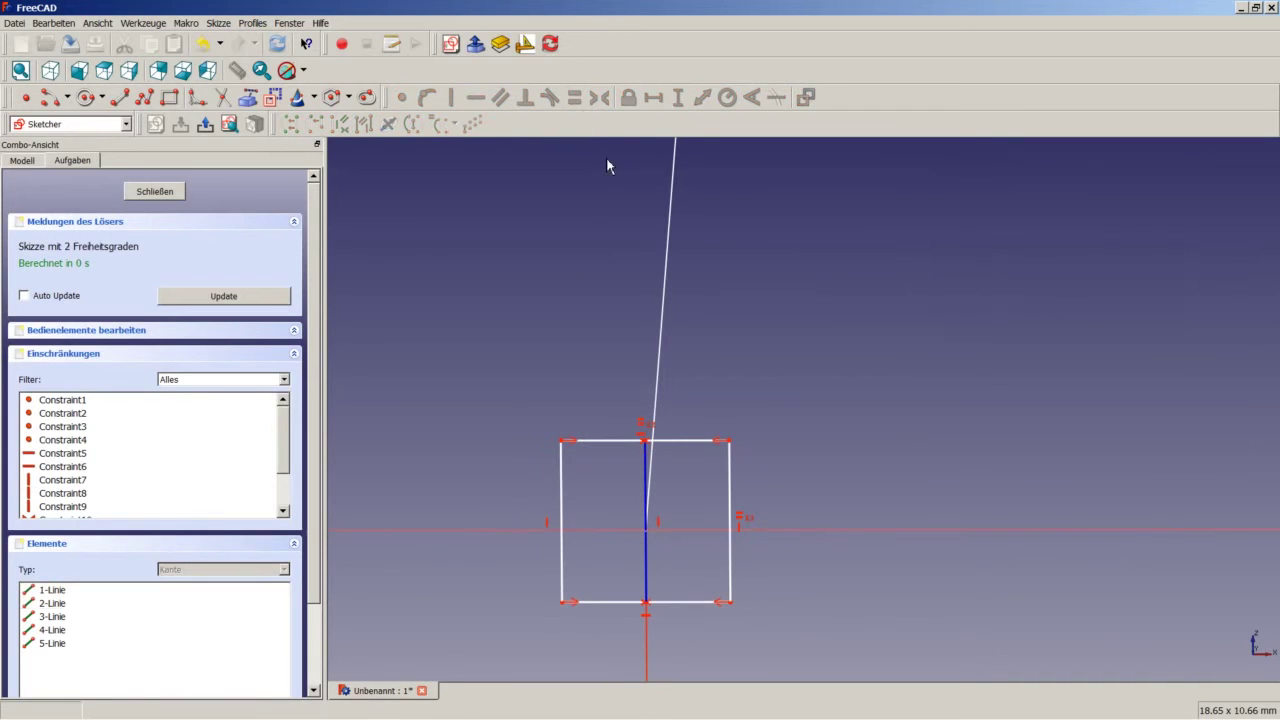
left_click(730, 489)
left_click(677, 100)
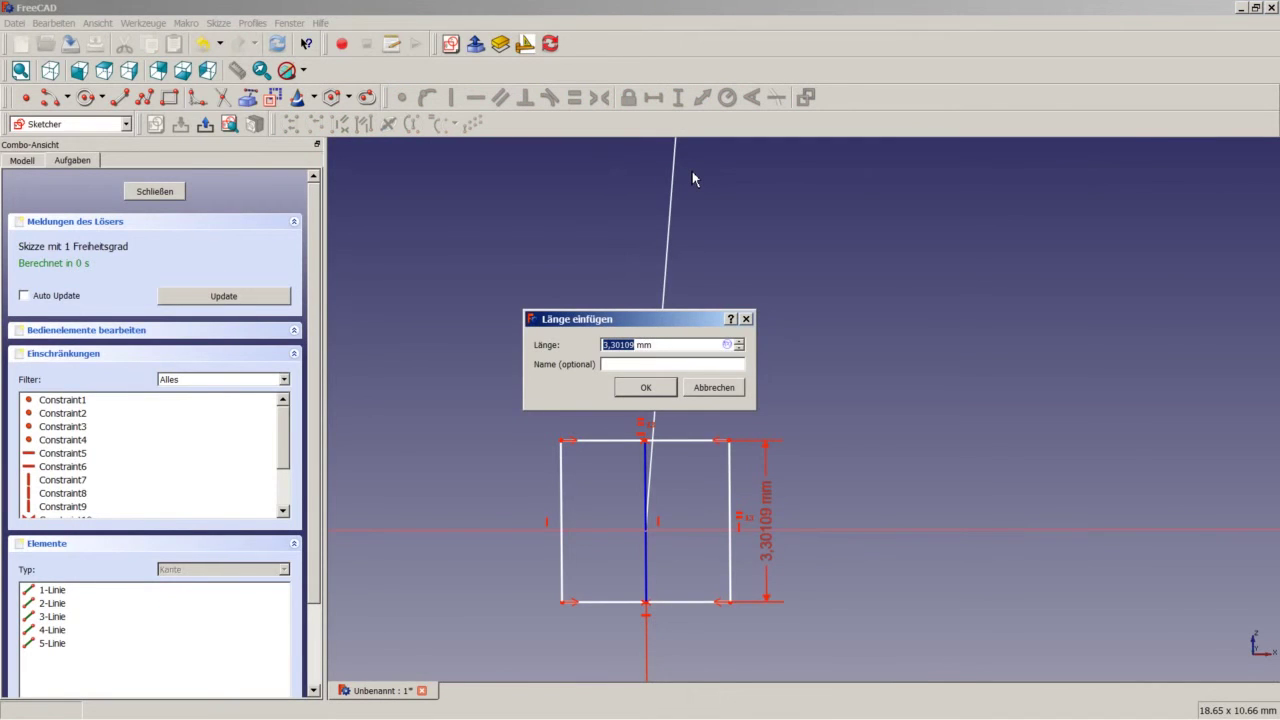
type("20")
key("Return")
scroll(850, 306, "down", 5)
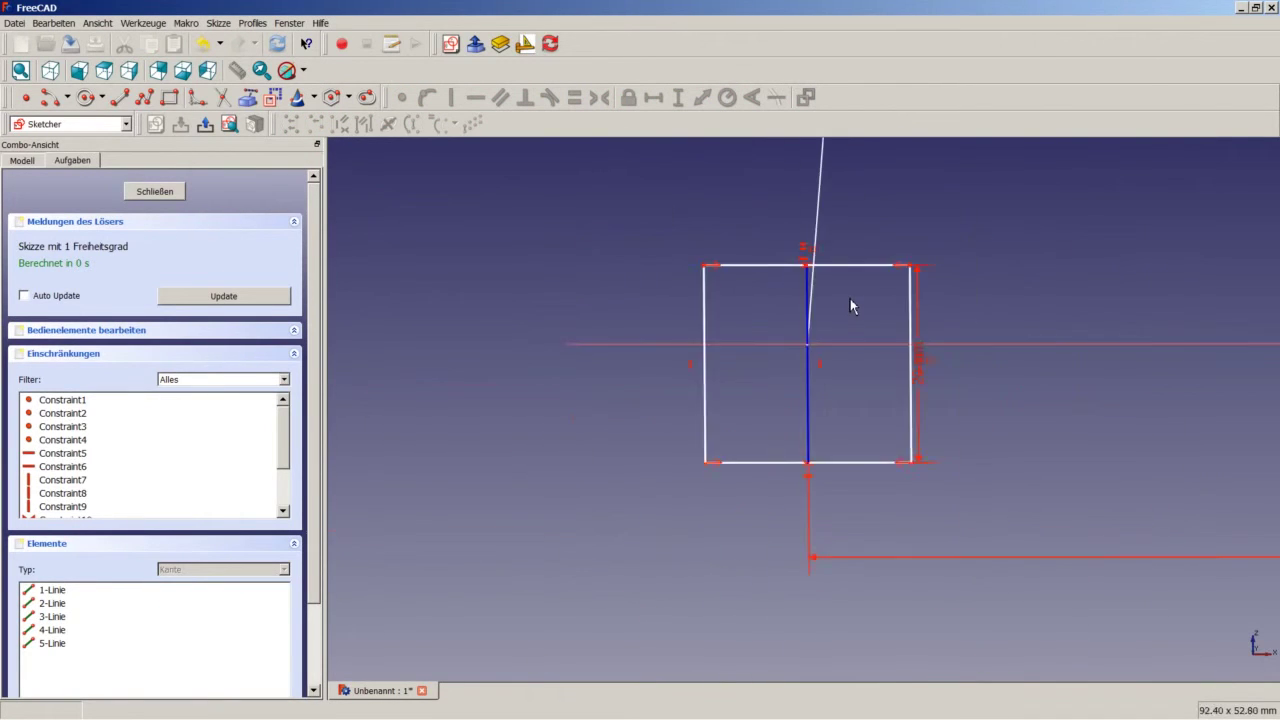
scroll(850, 306, "down", 5)
scroll(760, 280, "down", 1)
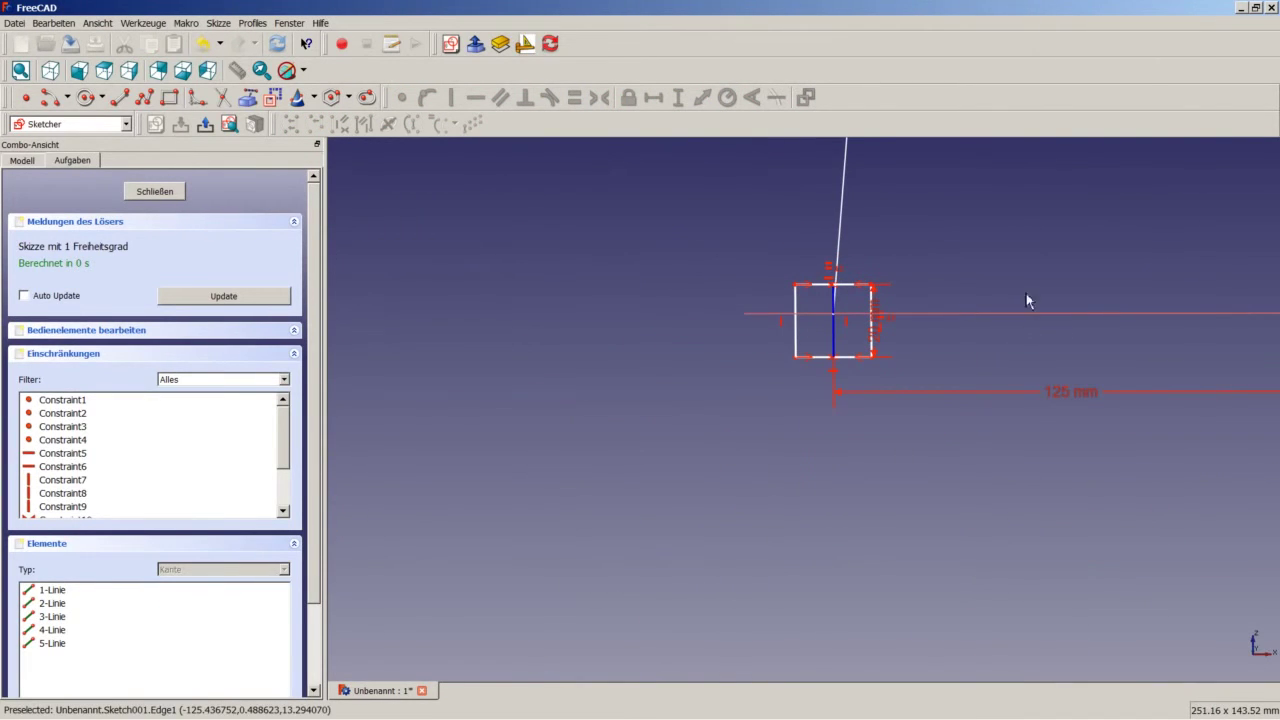
scroll(991, 269, "up", 2)
scroll(743, 320, "up", 4)
scroll(671, 334, "up", 3)
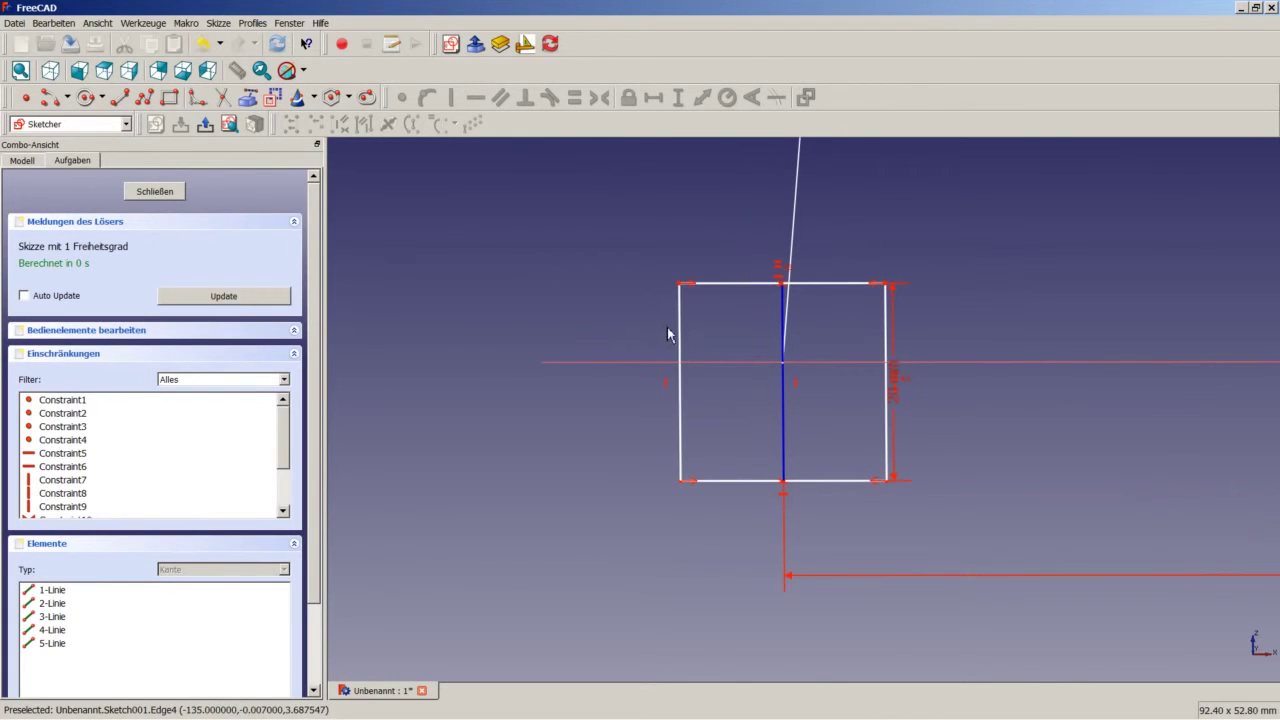
Make the square's left corners symmetric about the horizontal axis
left_click(681, 285)
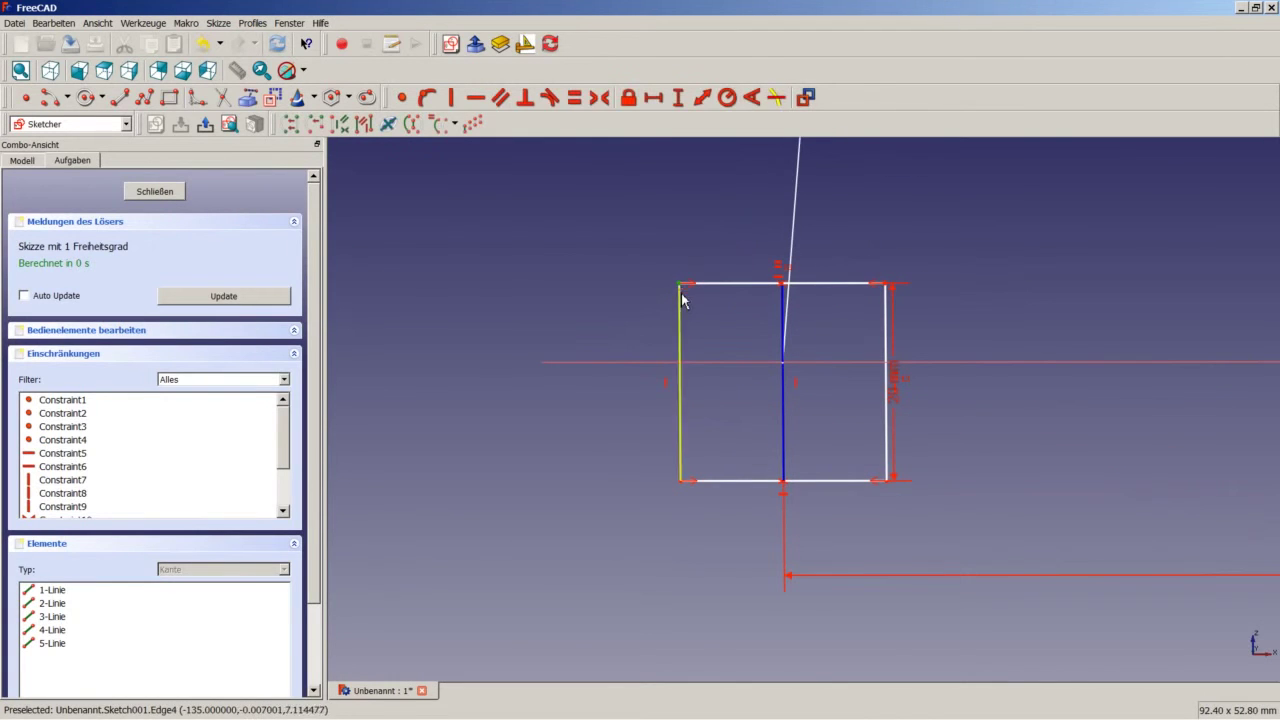
left_click(682, 487)
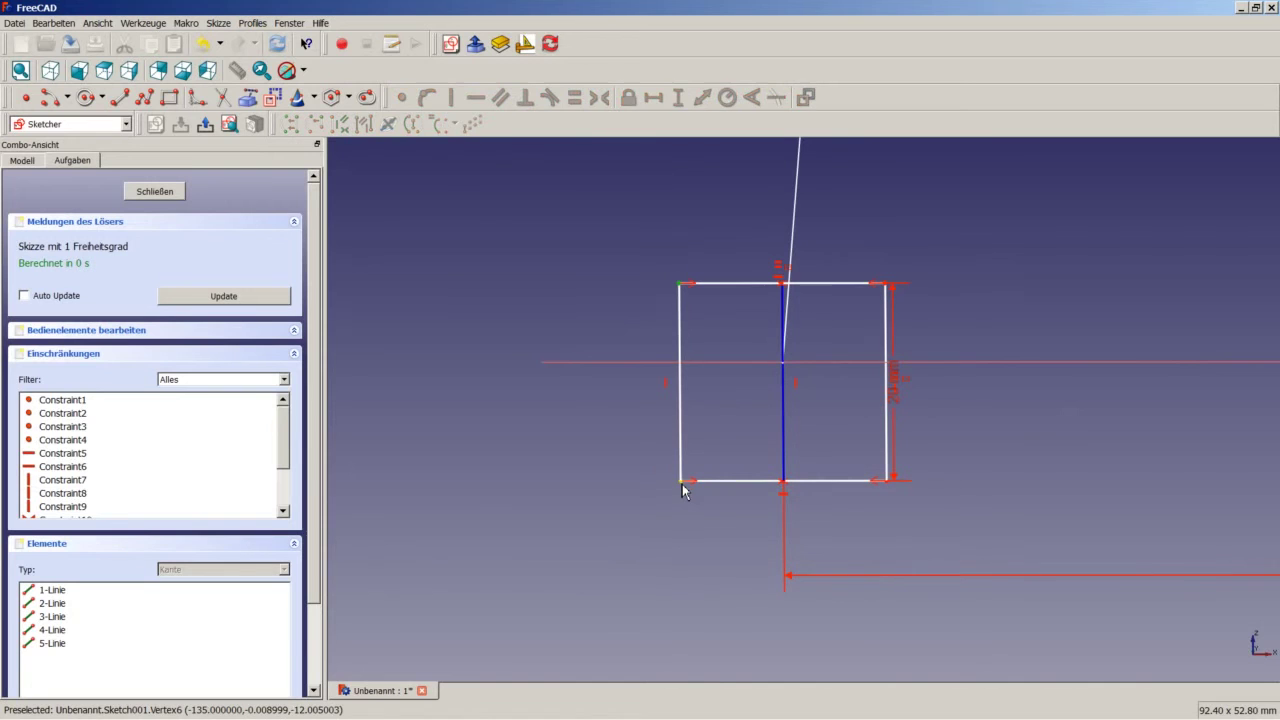
left_click(714, 364)
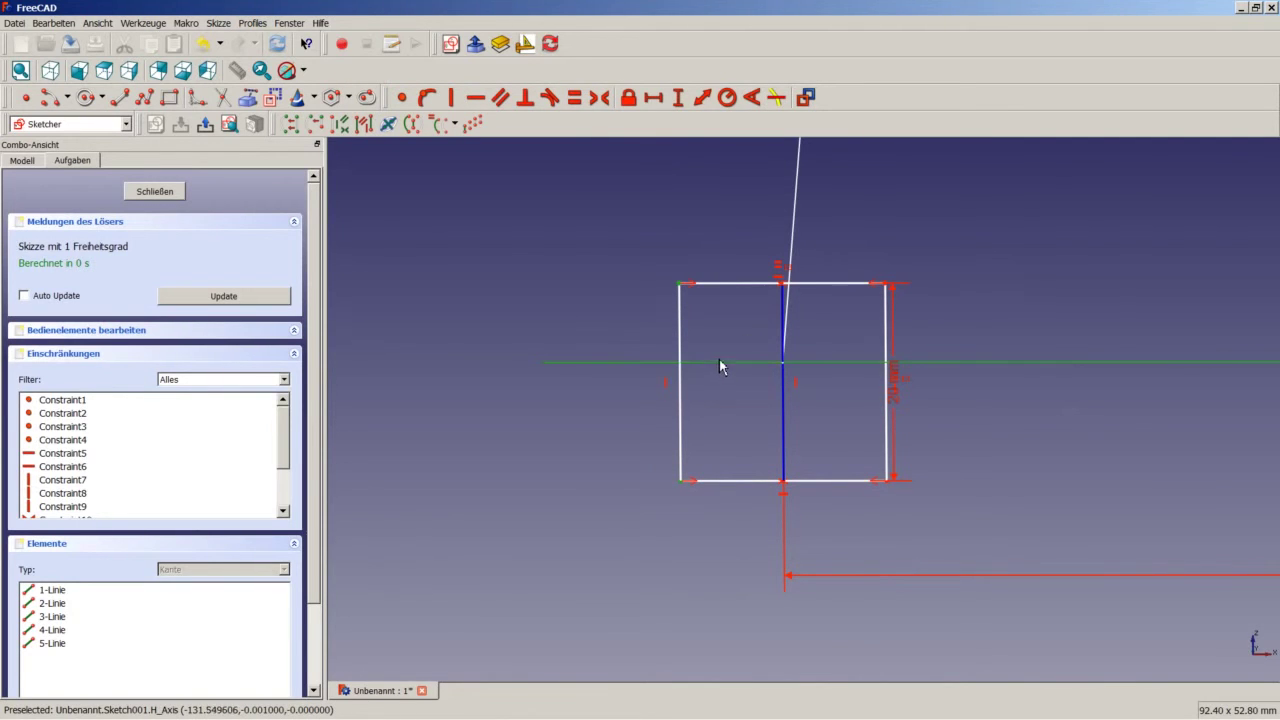
left_click(601, 97)
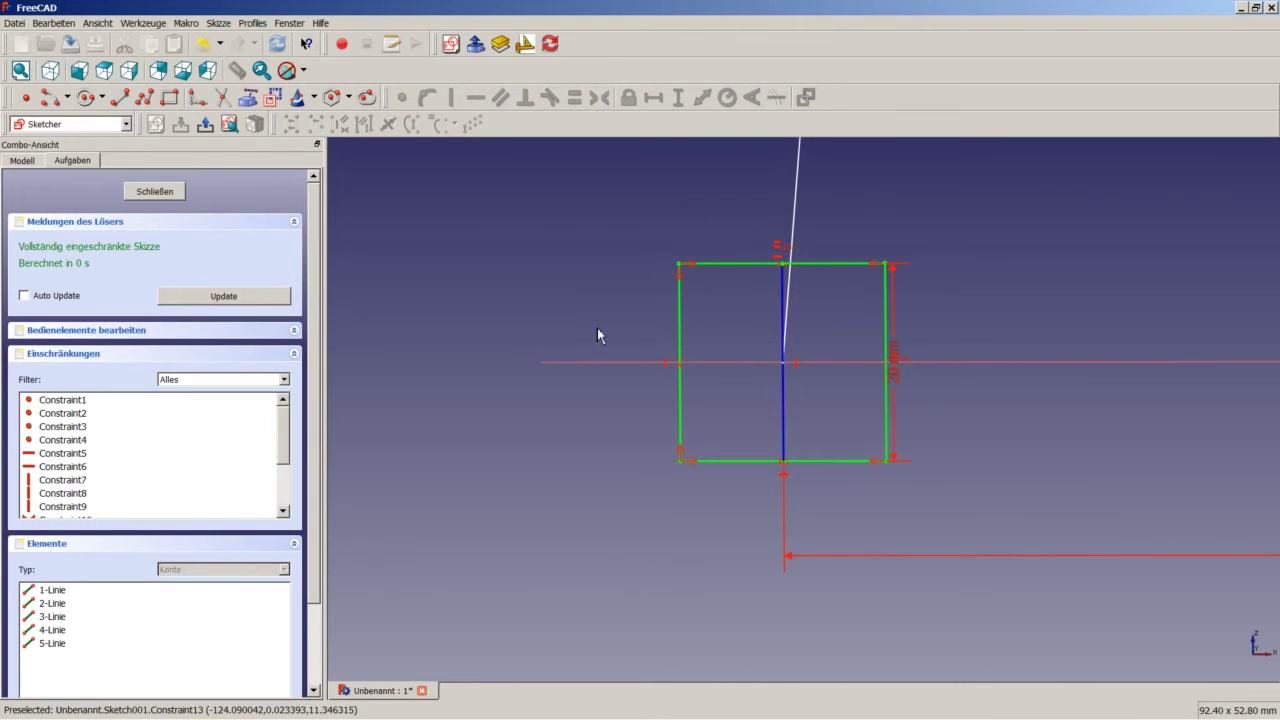
Close the profile sketch and switch to the Part workbench
left_click(154, 196)
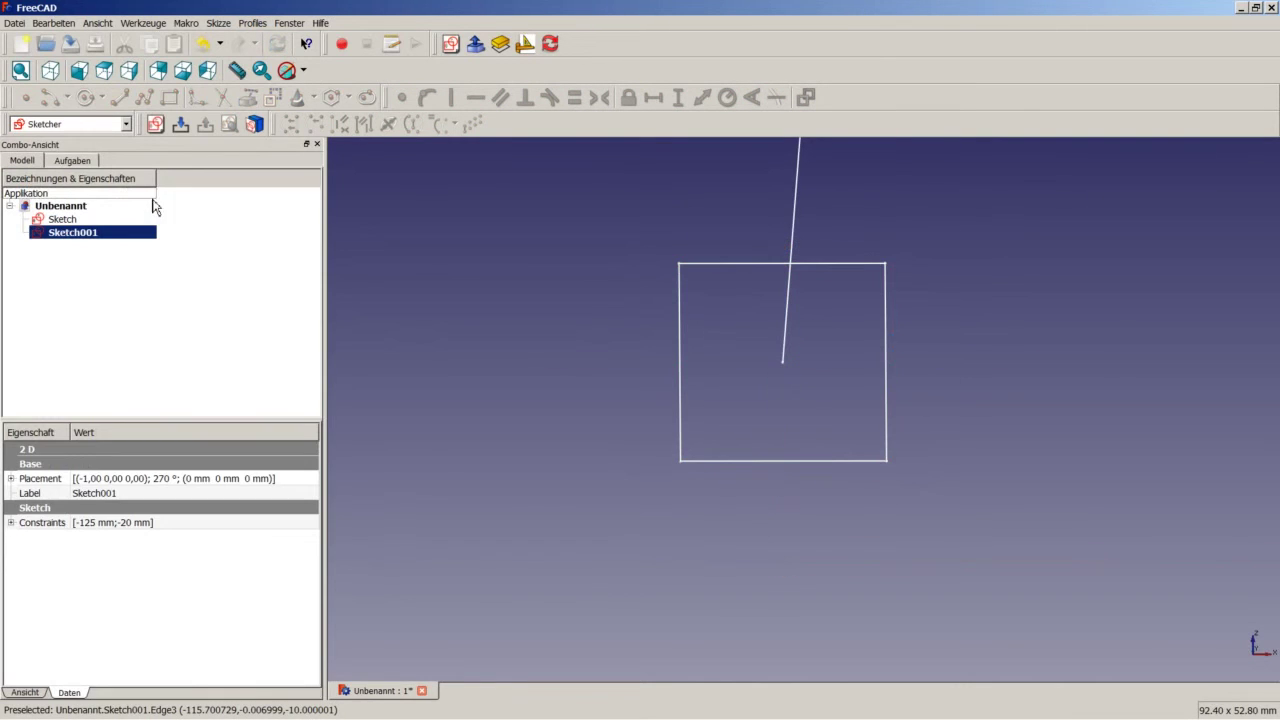
left_click(445, 234)
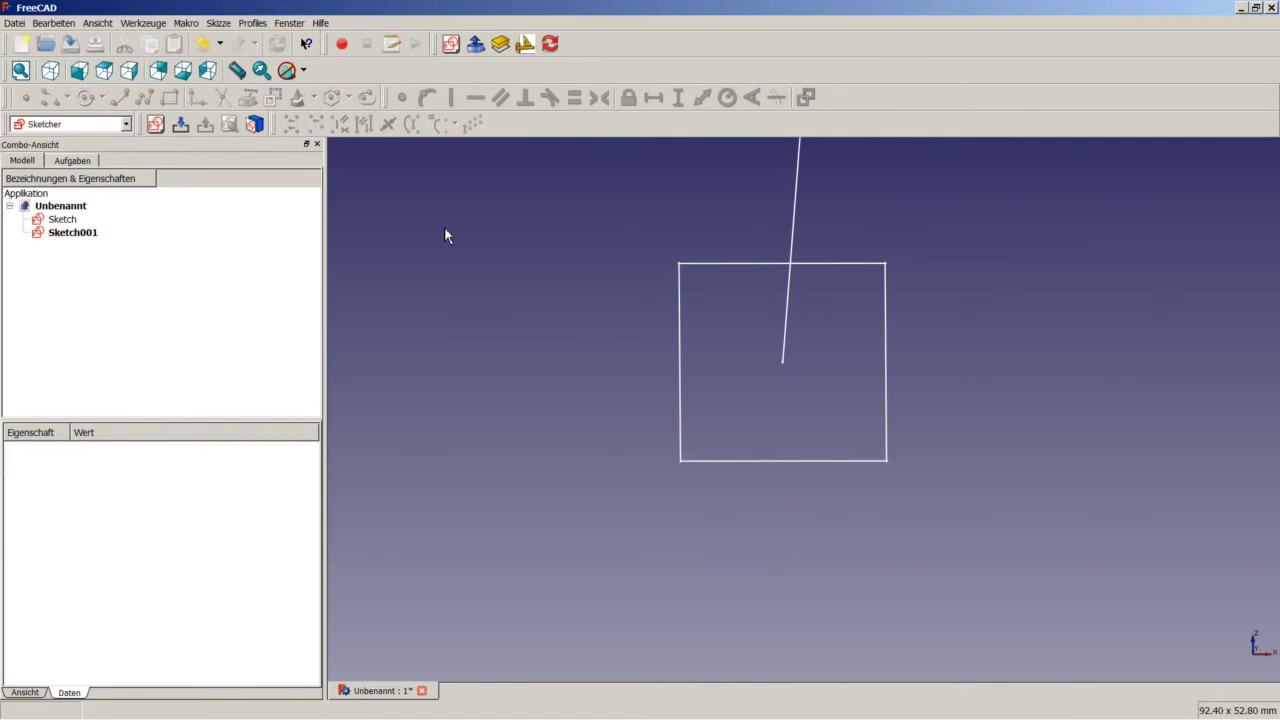
left_click(80, 124)
left_click(70, 247)
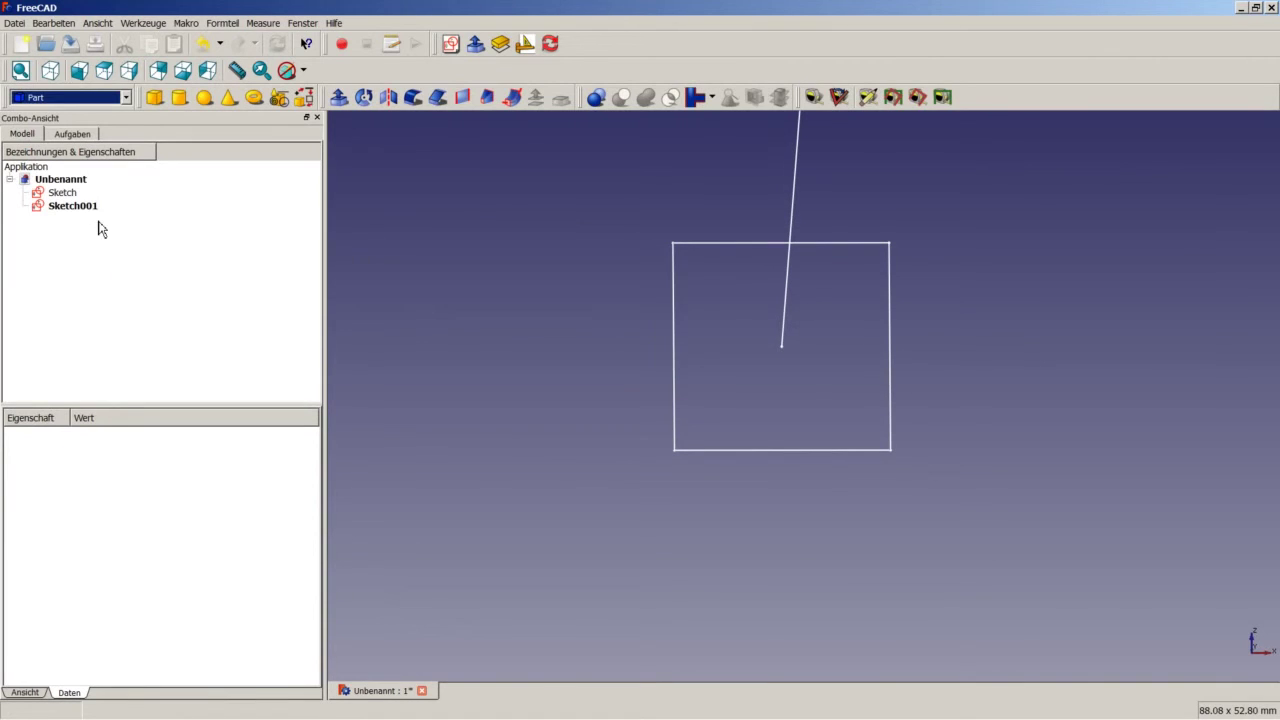
Set up a Sweep with Sketch001 as profile, Sketch as path, and solid output enabled
left_click(512, 97)
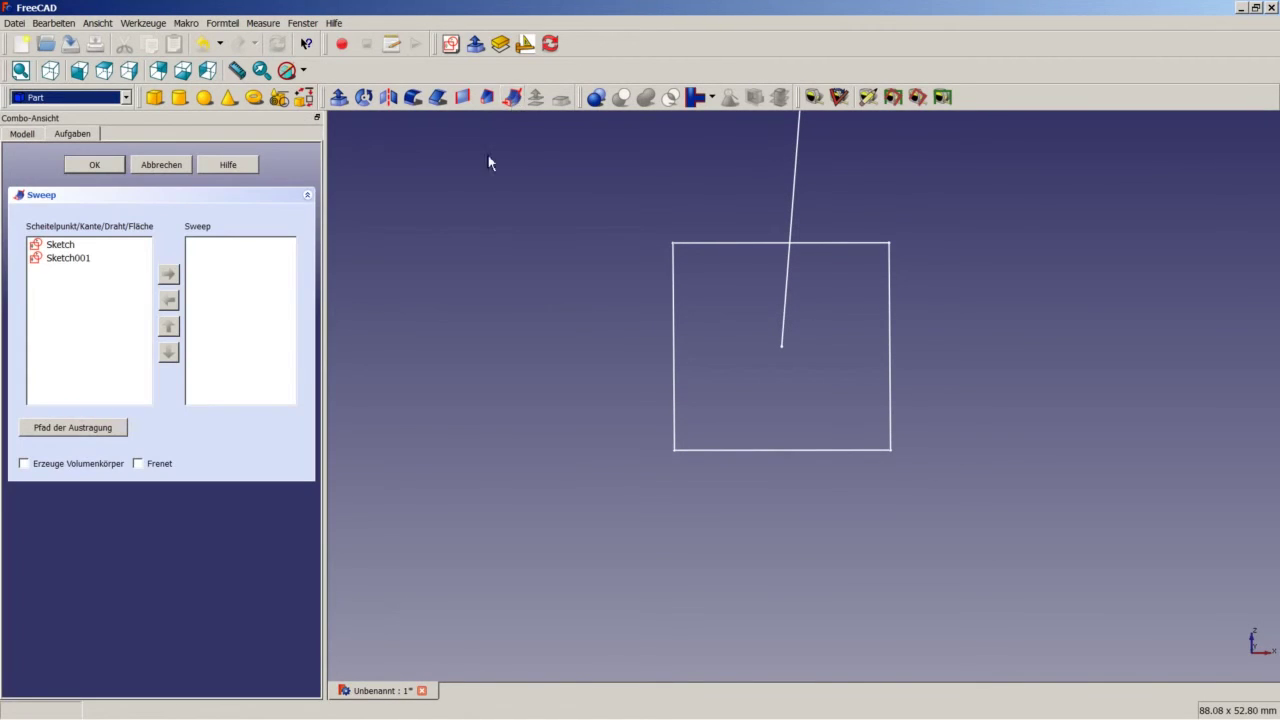
double_click(68, 260)
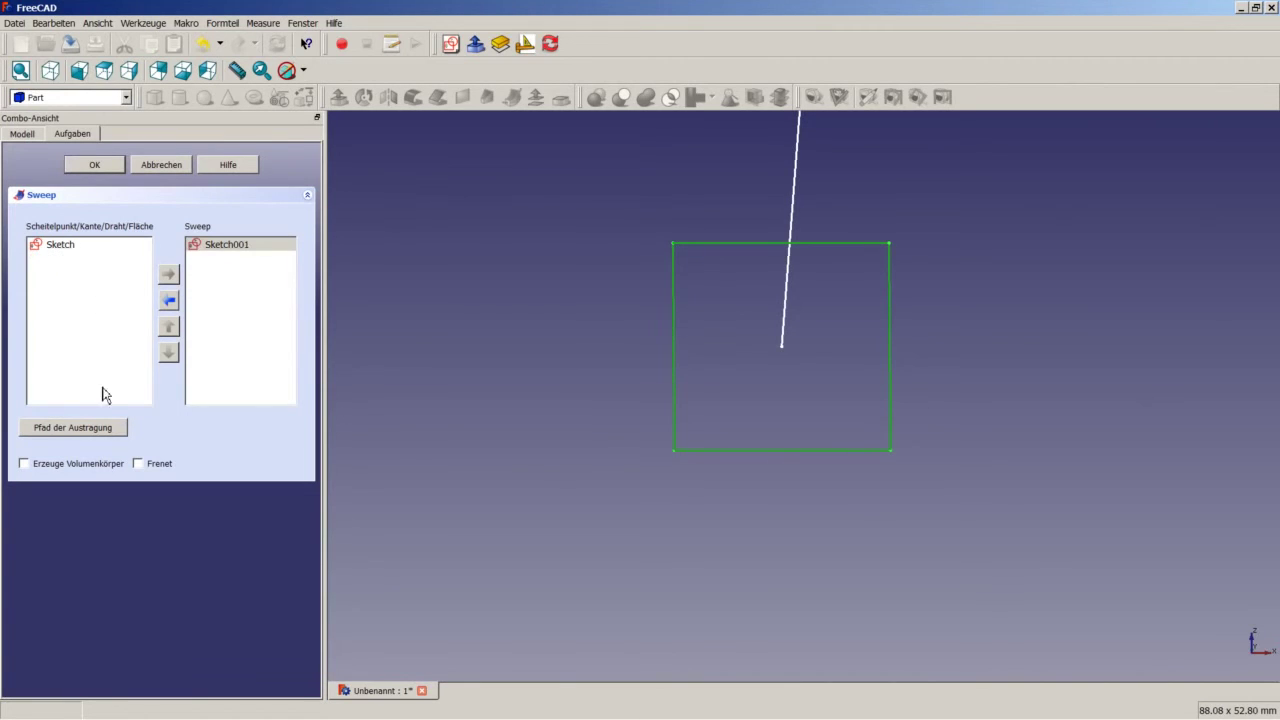
left_click(100, 428)
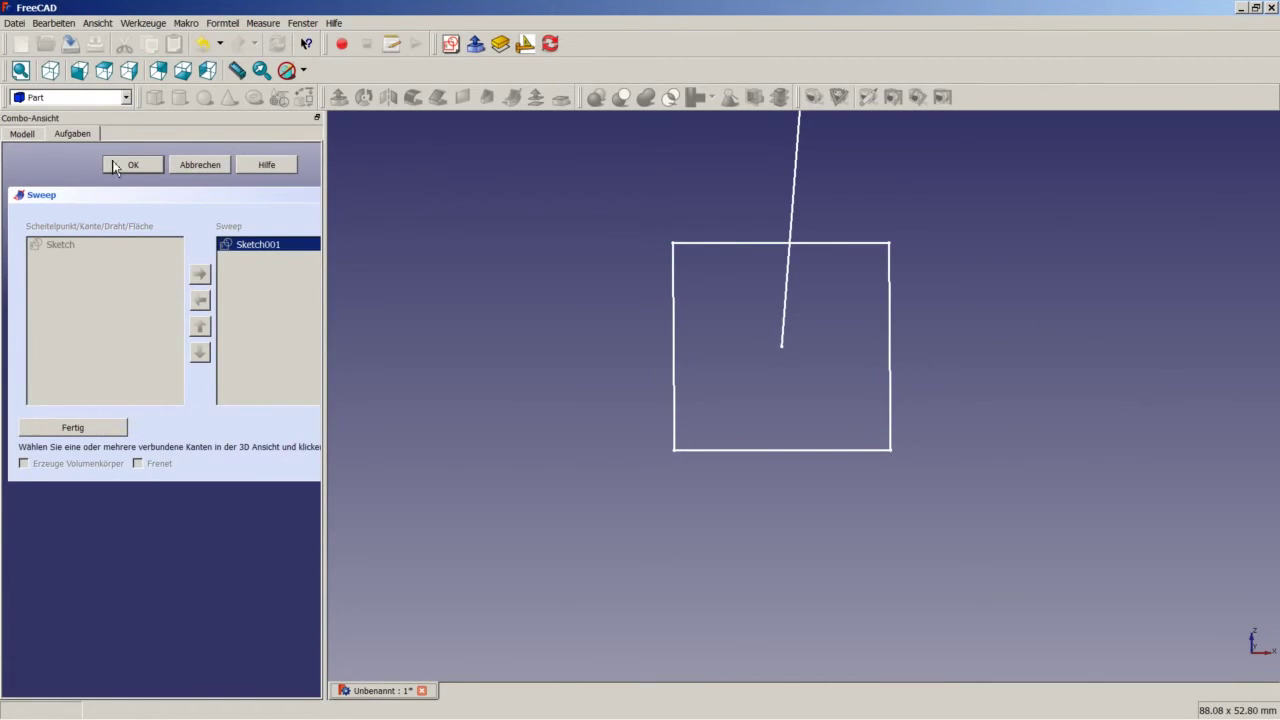
left_click(30, 136)
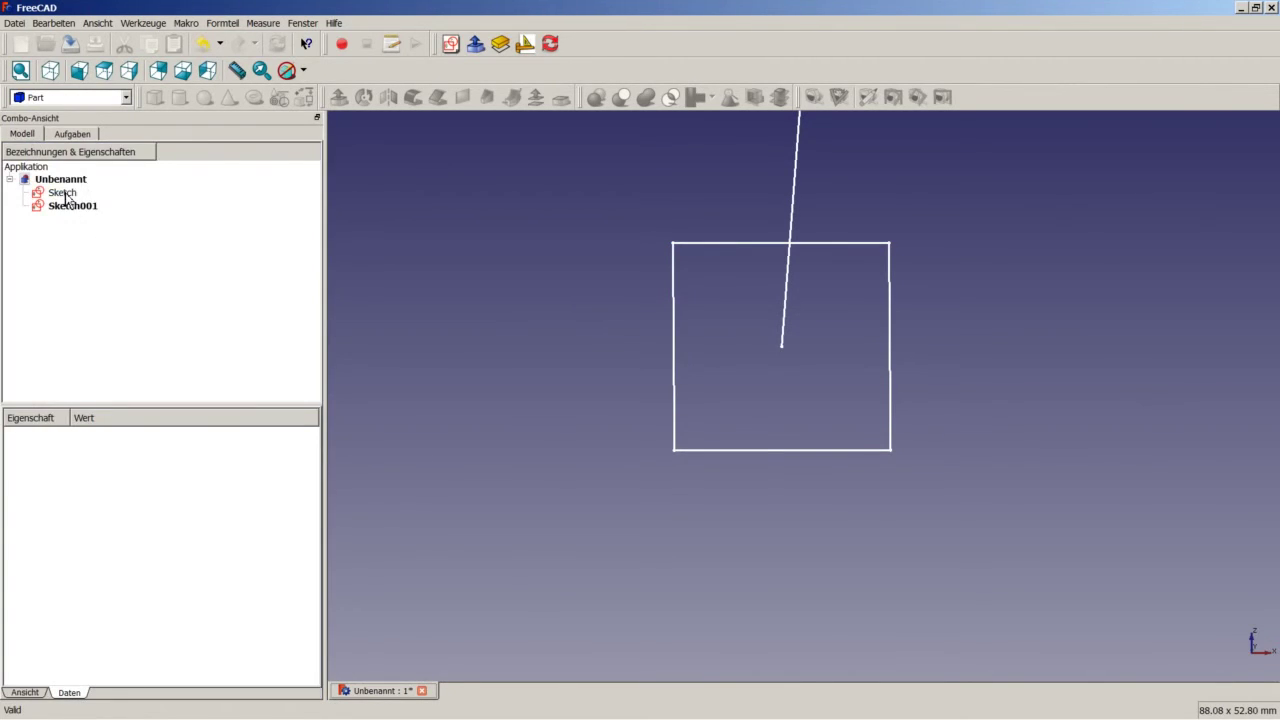
left_click(66, 195)
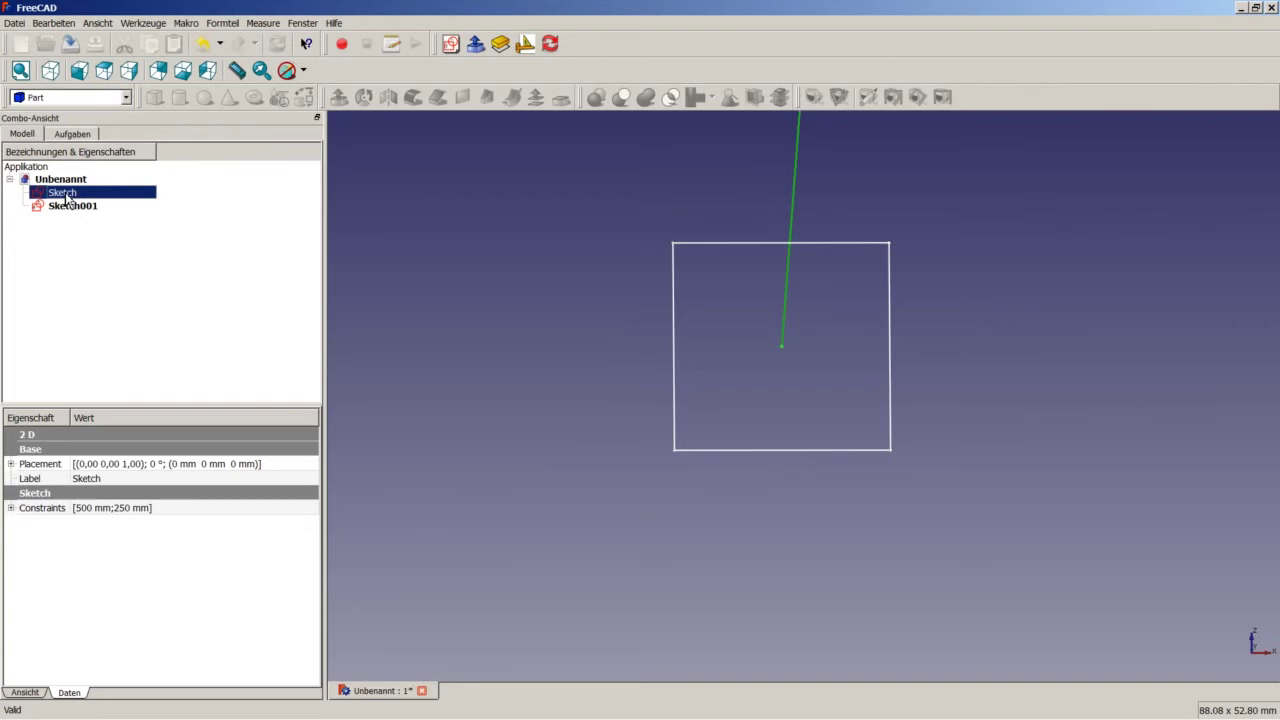
left_click(73, 134)
left_click(95, 432)
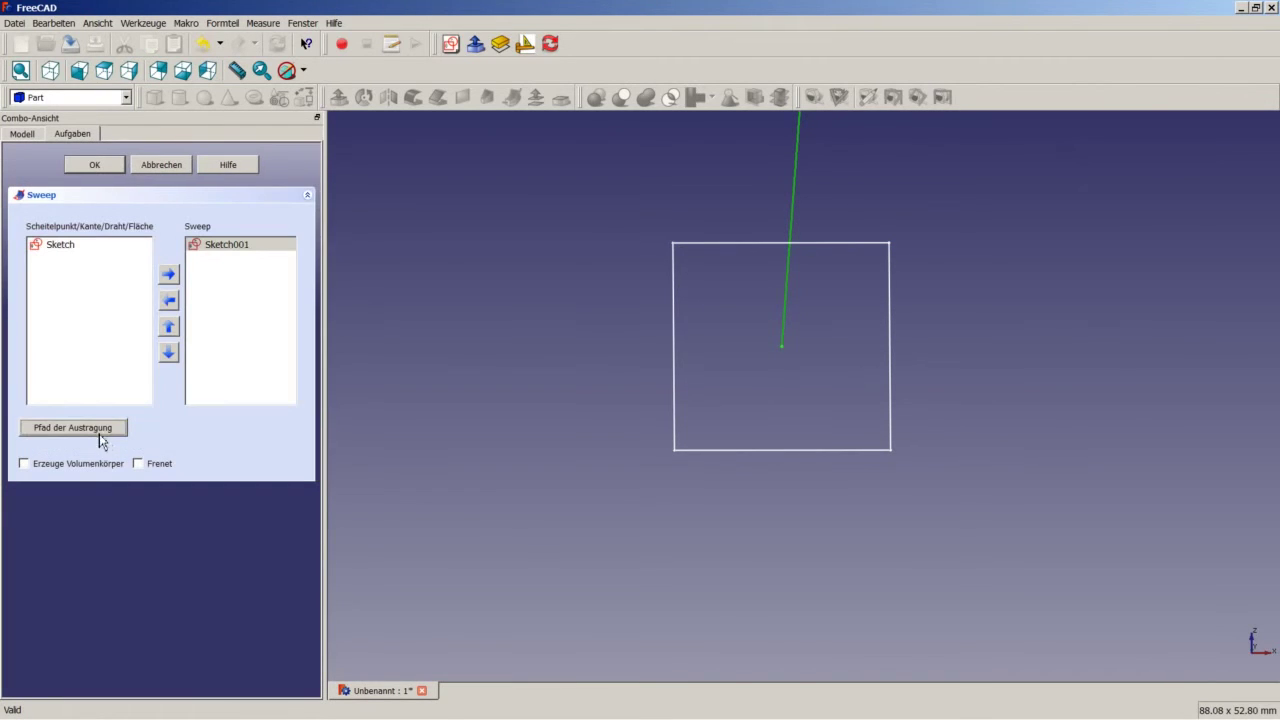
left_click(85, 466)
Accept the Sweep to create the solid U-shaped square tube
left_click(109, 164)
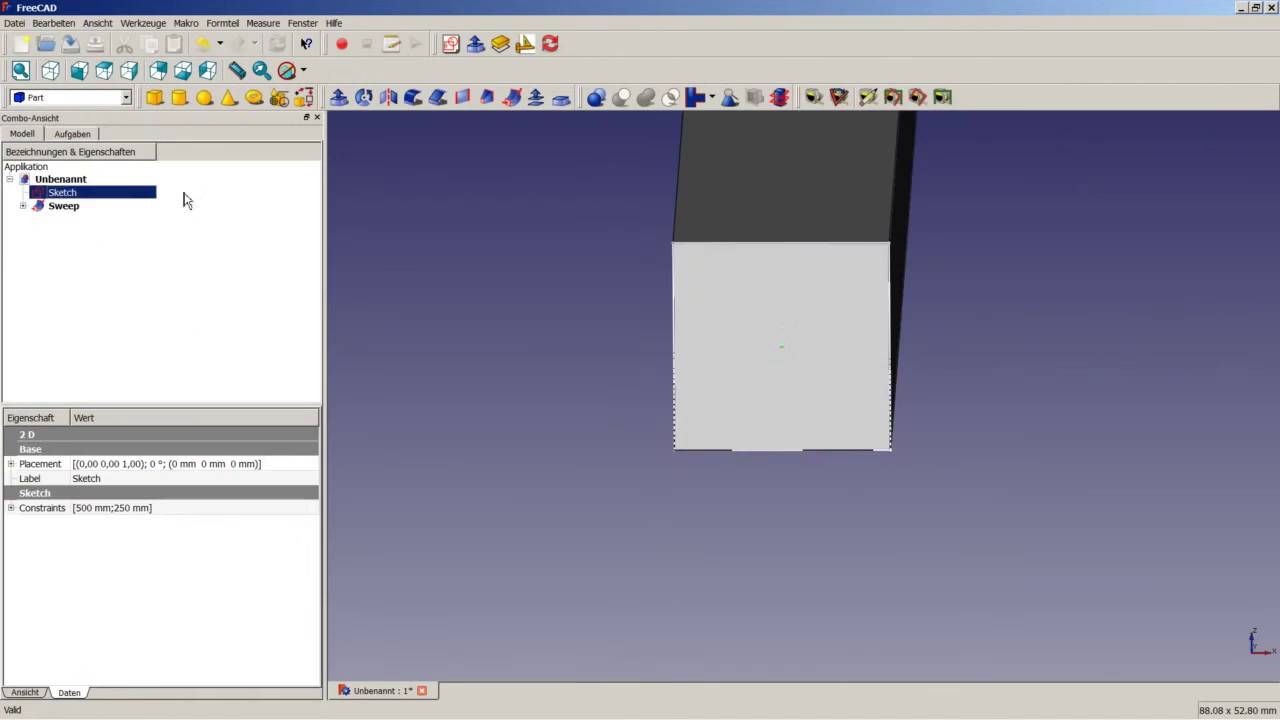
left_click(492, 271)
scroll(492, 277, "down", 3)
scroll(492, 285, "down", 3)
scroll(495, 280, "down", 6)
scroll(588, 205, "up", 3)
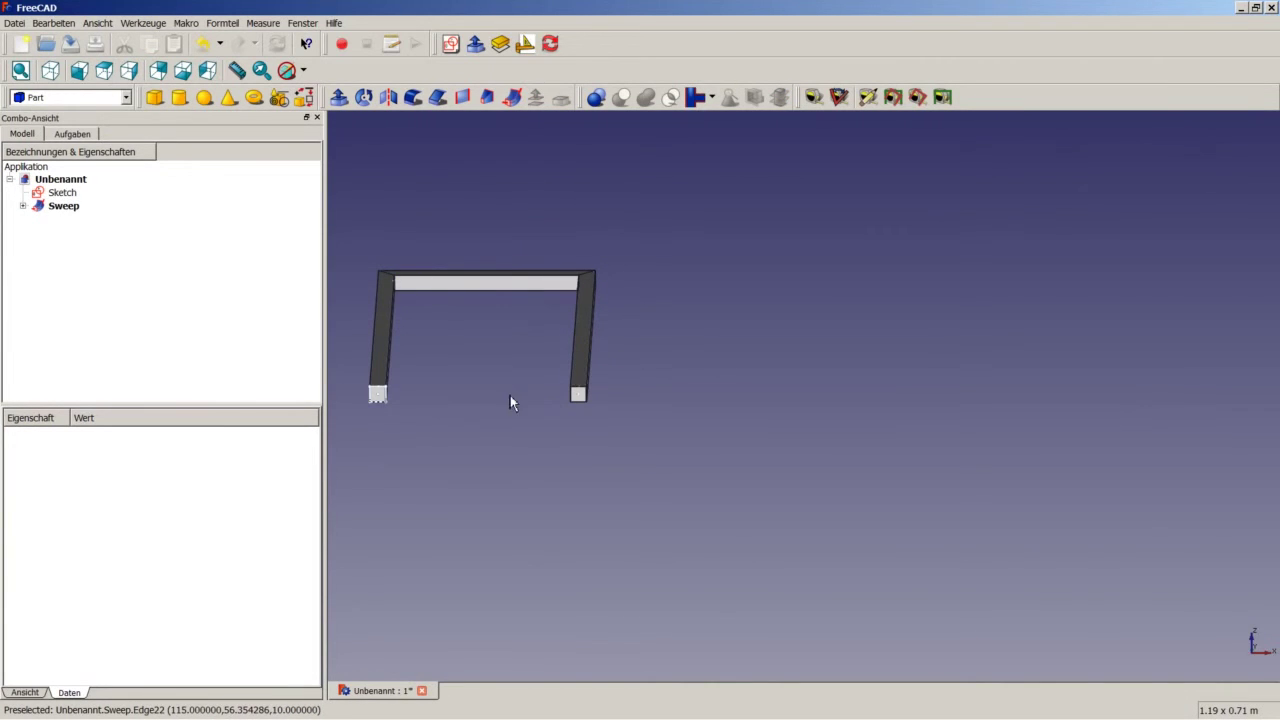
Fit the whole frame in view from an isometric angle
right_click(425, 345)
left_click(470, 352)
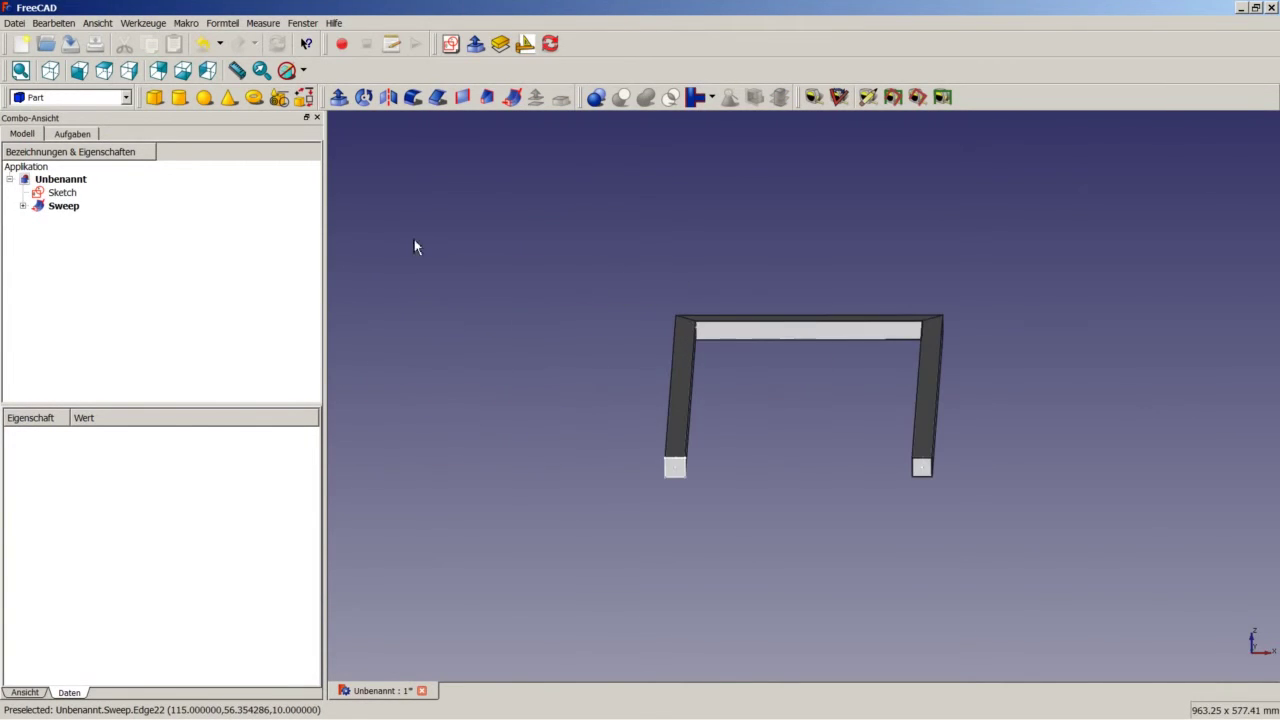
left_click(56, 80)
right_click(517, 228)
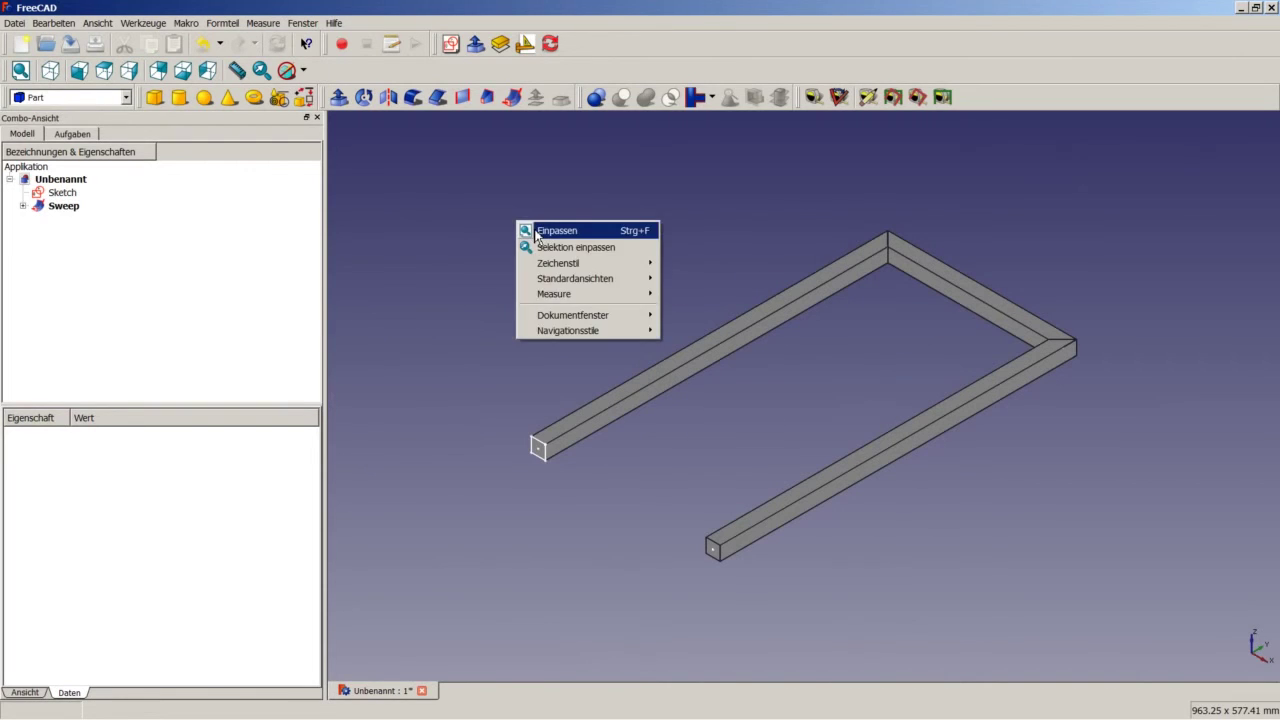
left_click(712, 435)
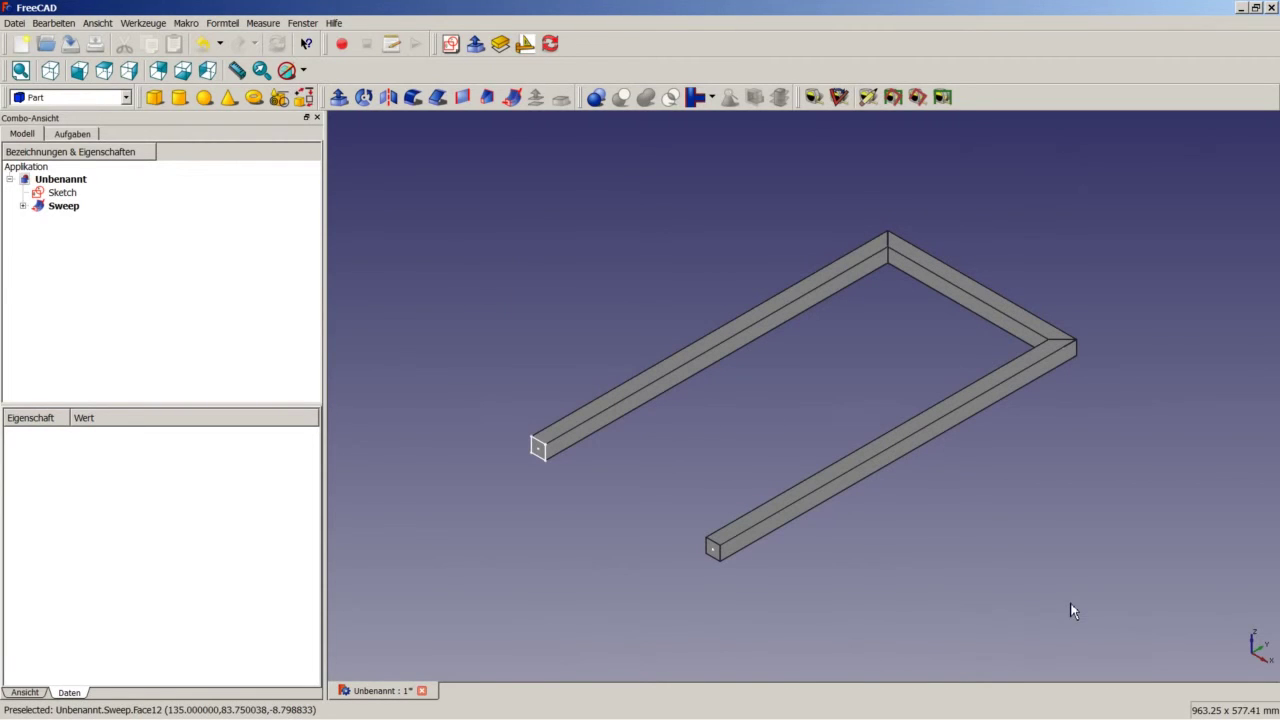
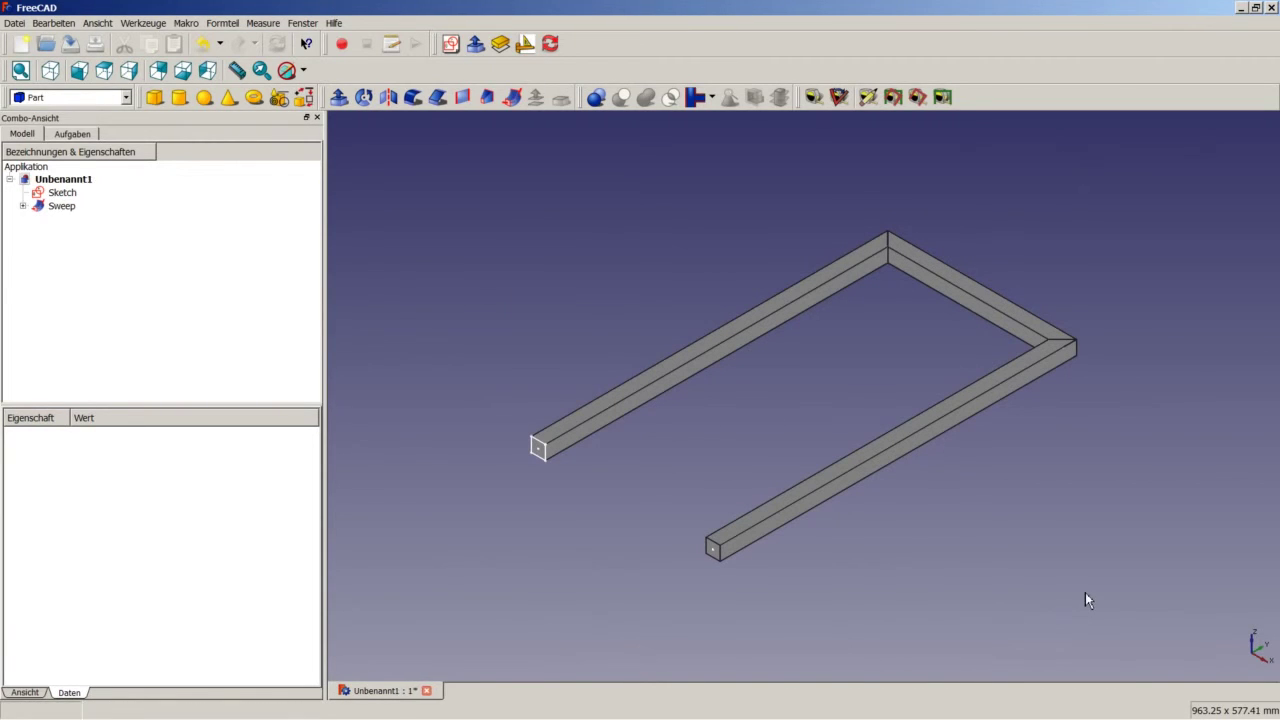
Expand the Sweep in the tree to check its path and profile sketches, then collapse it
right_click(64, 191)
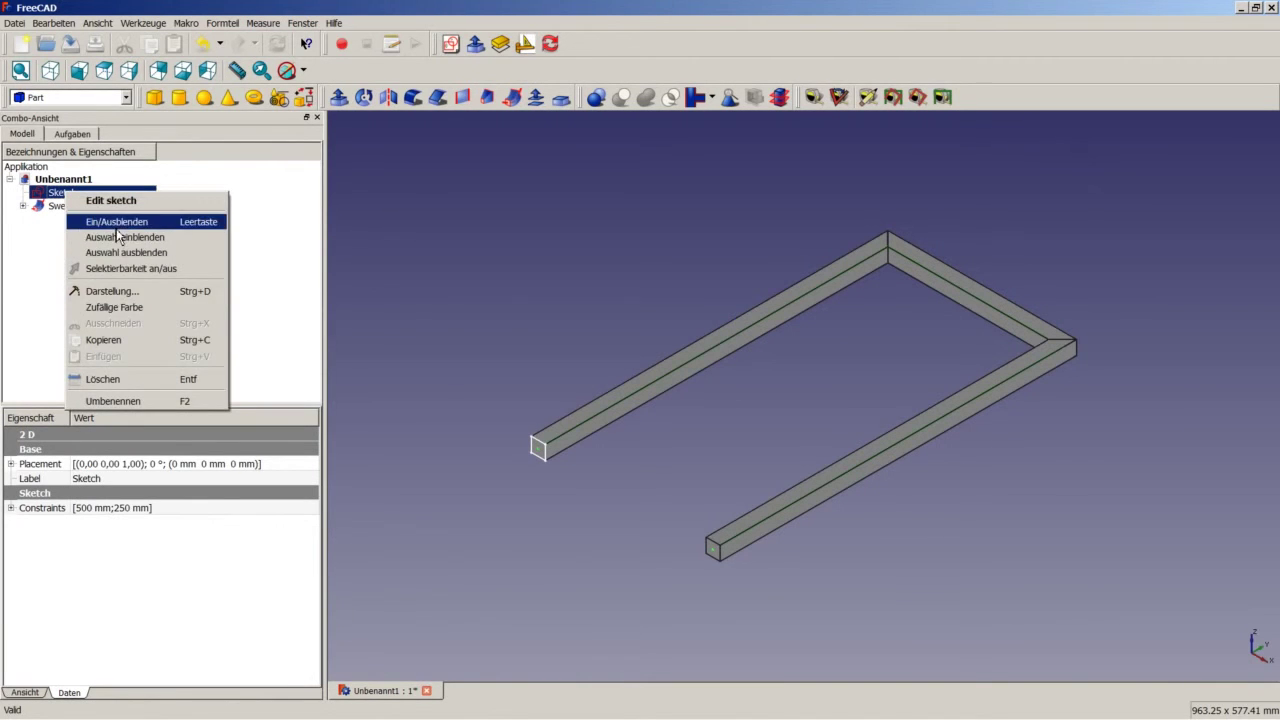
left_click(8, 221)
left_click(22, 206)
right_click(52, 218)
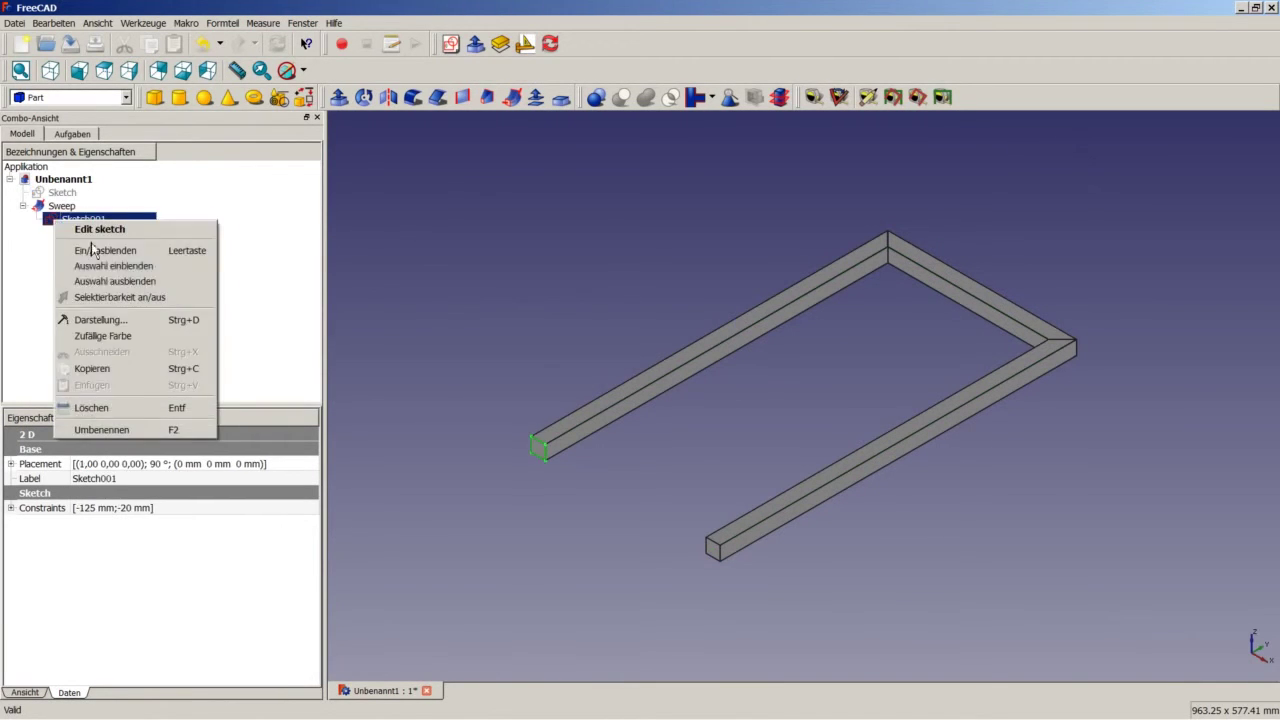
left_click(143, 252)
left_click(23, 207)
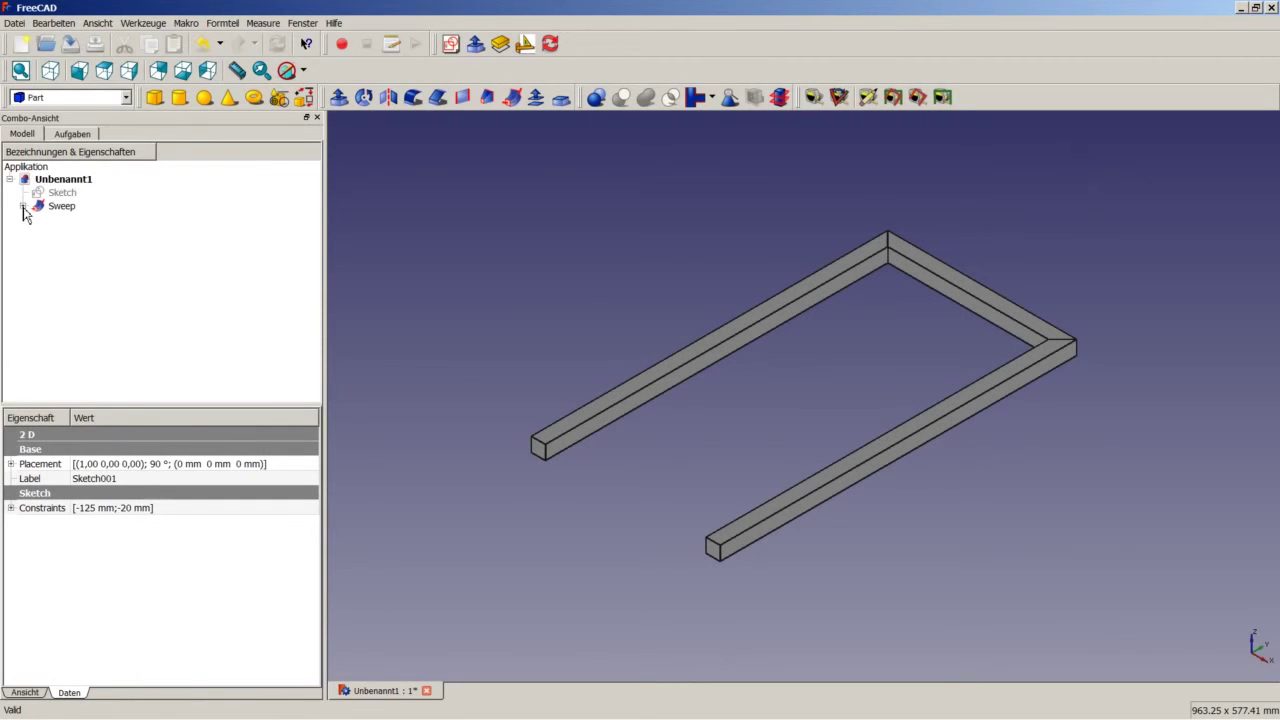
Clear the selection, zoom in, and select the beam's left end face
left_click(454, 232)
scroll(539, 474, "up", 4)
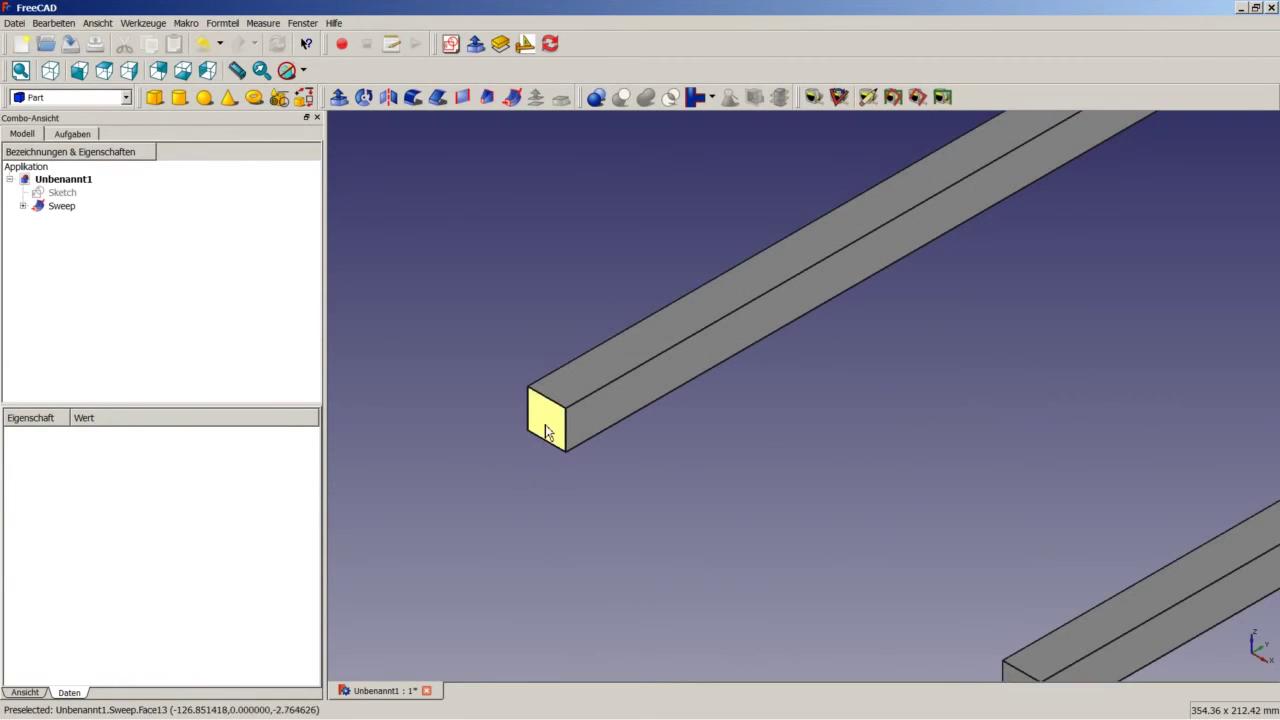
left_click(547, 432)
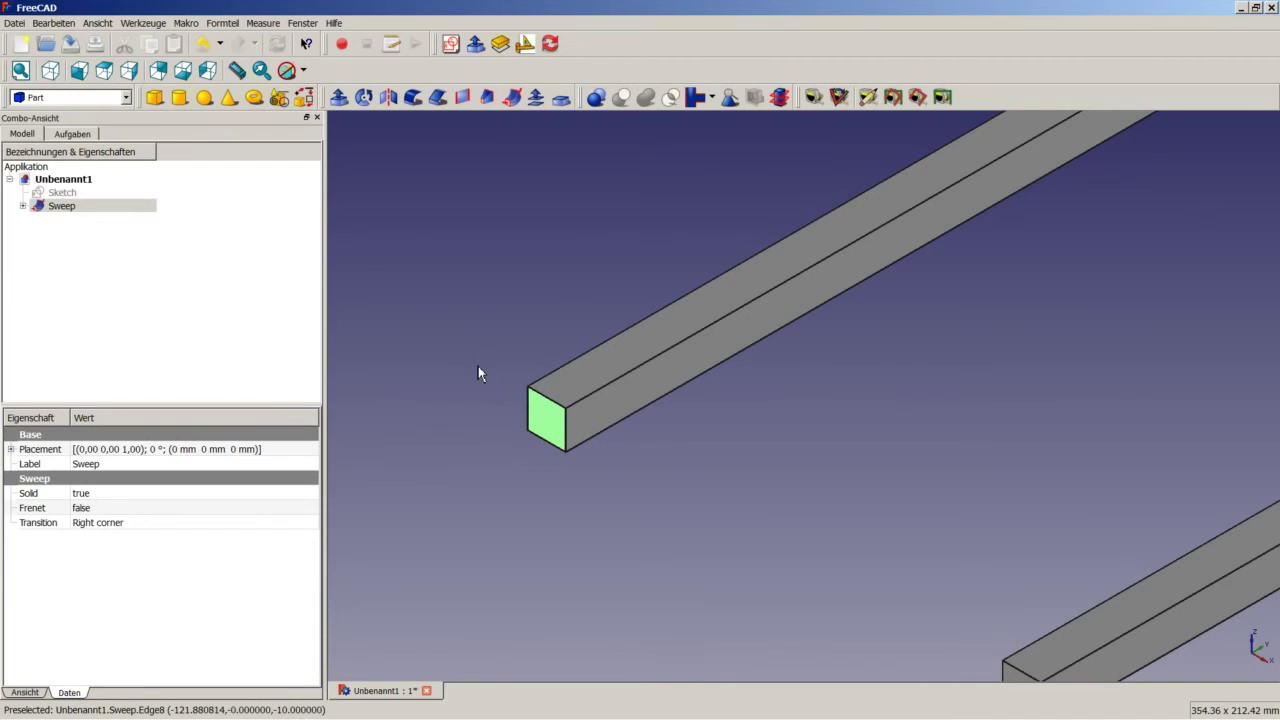
Start a Part Thickness and choose both beam end faces as the open faces
left_click(561, 99)
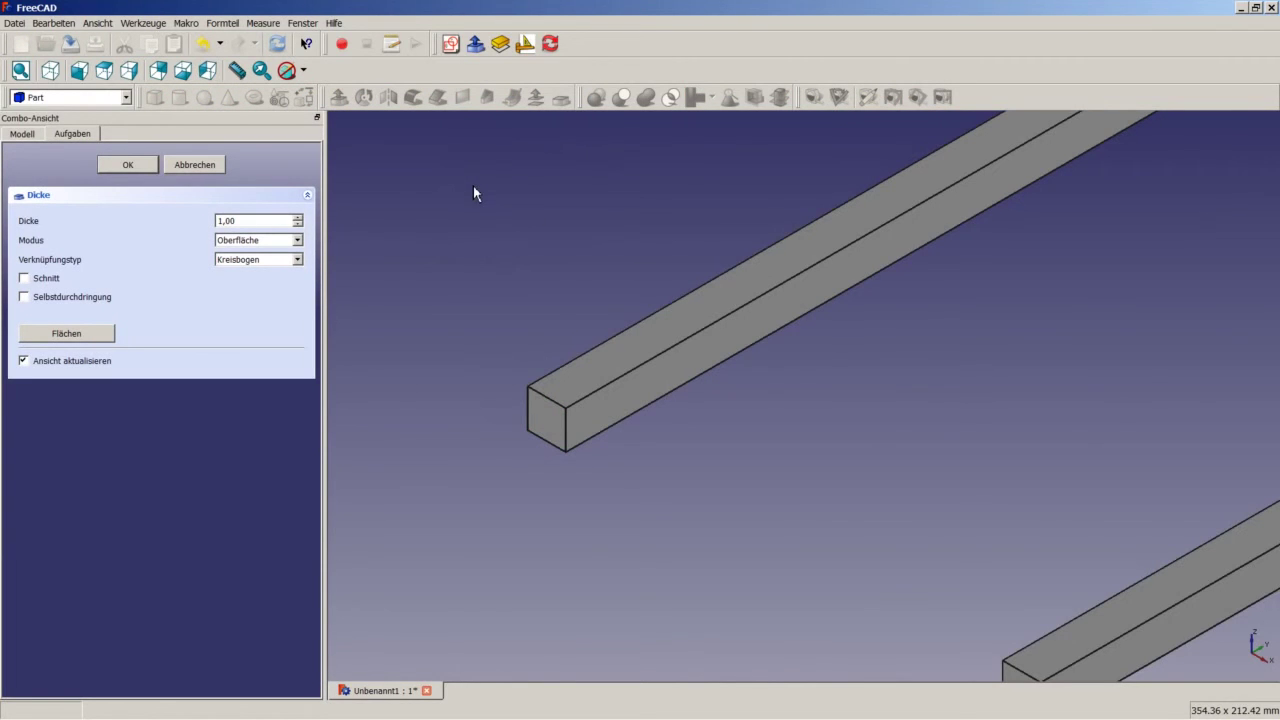
scroll(473, 186, "down", 3)
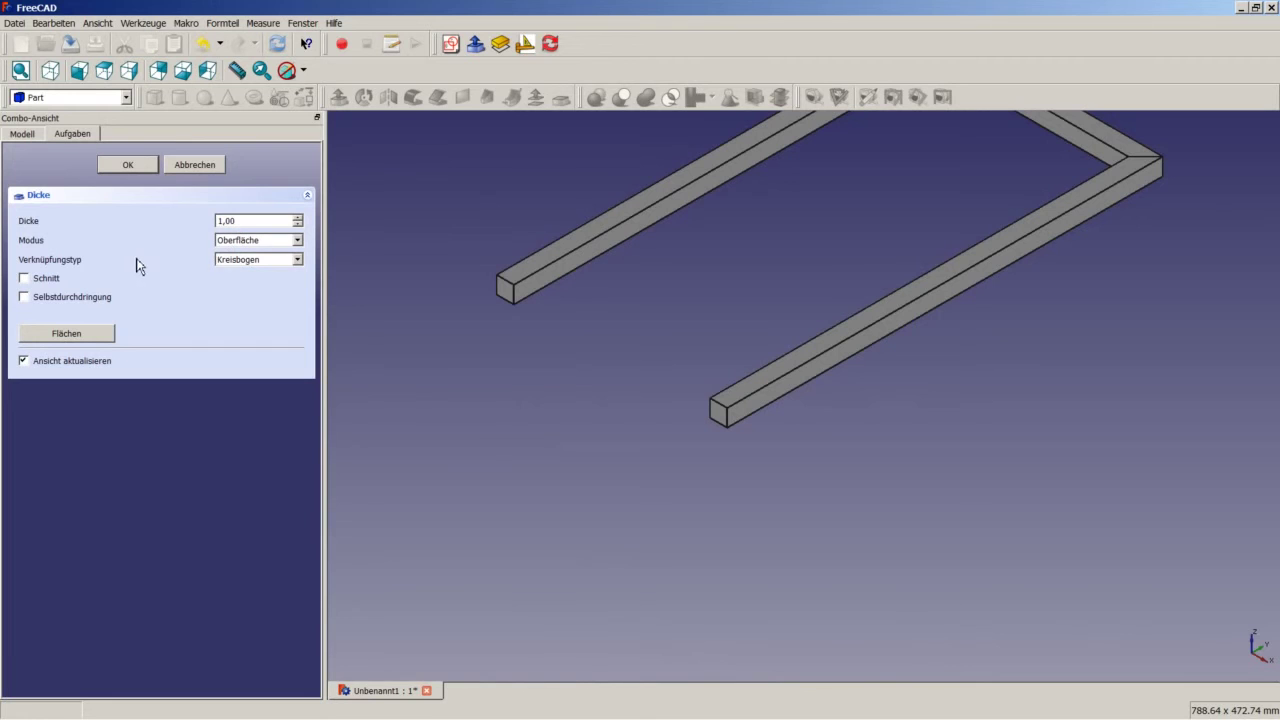
left_click(88, 334)
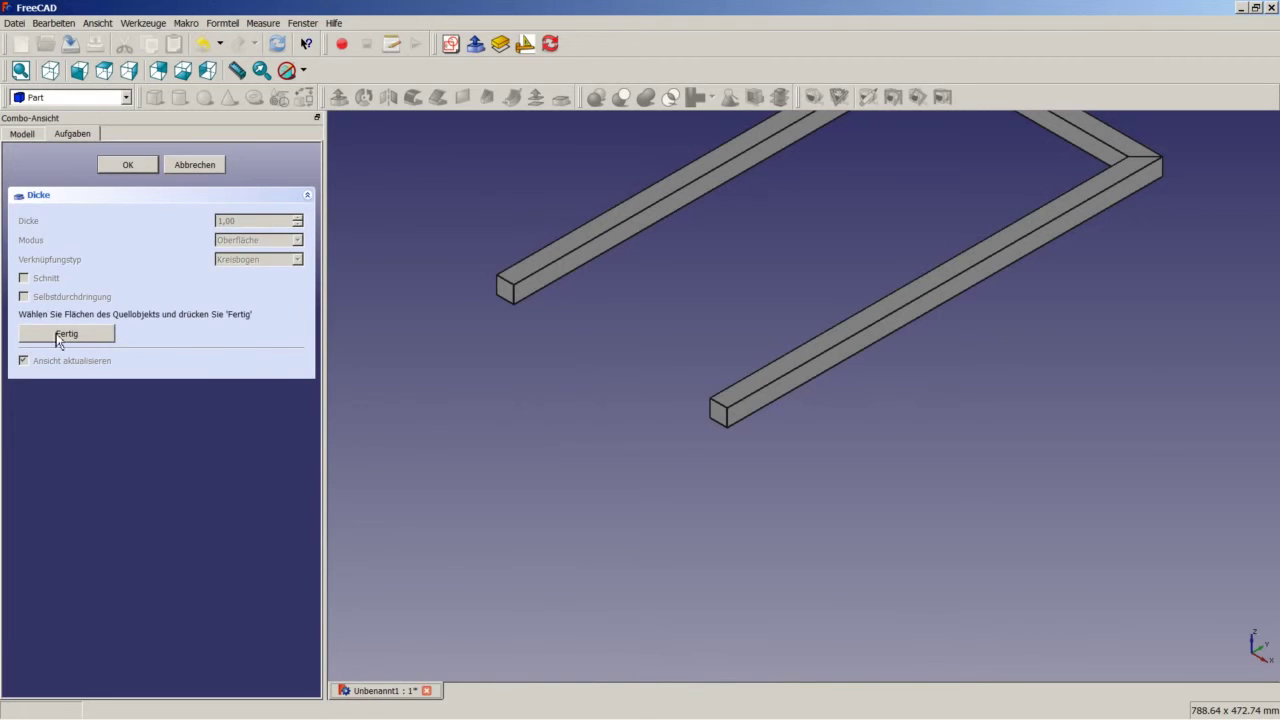
scroll(459, 289, "up", 1)
scroll(459, 289, "up", 2)
left_click(553, 305)
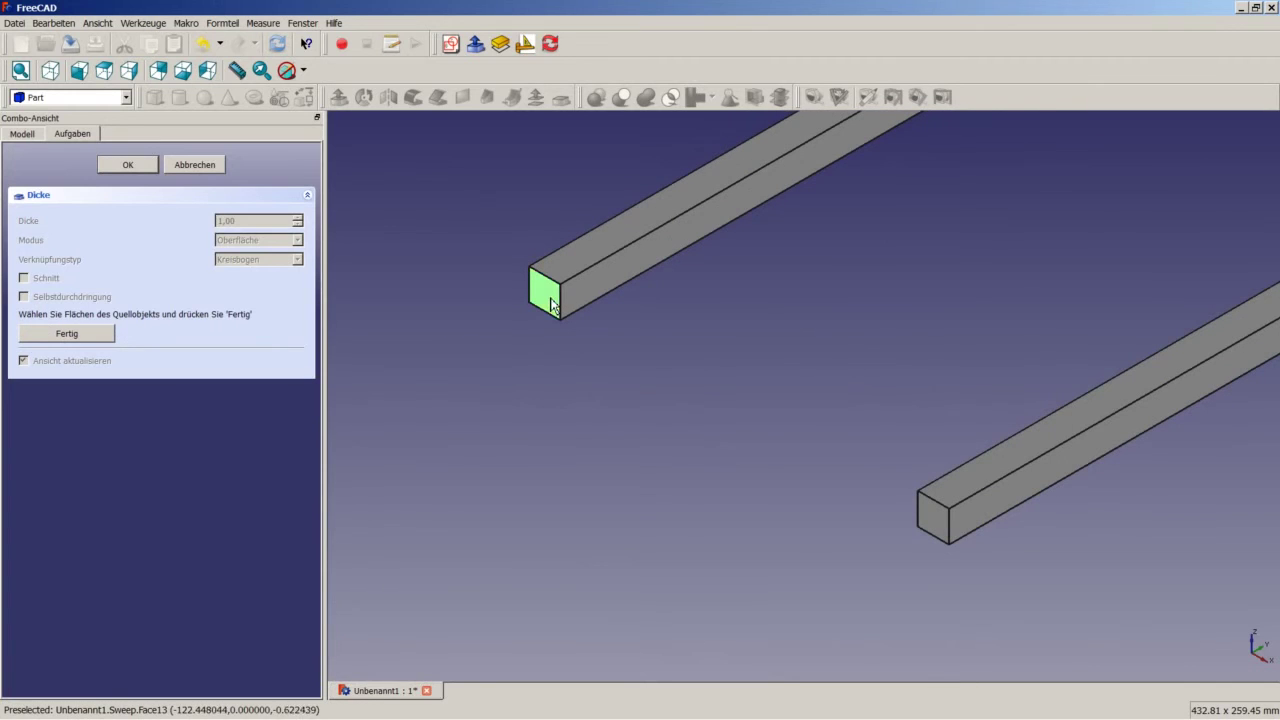
left_click(932, 518)
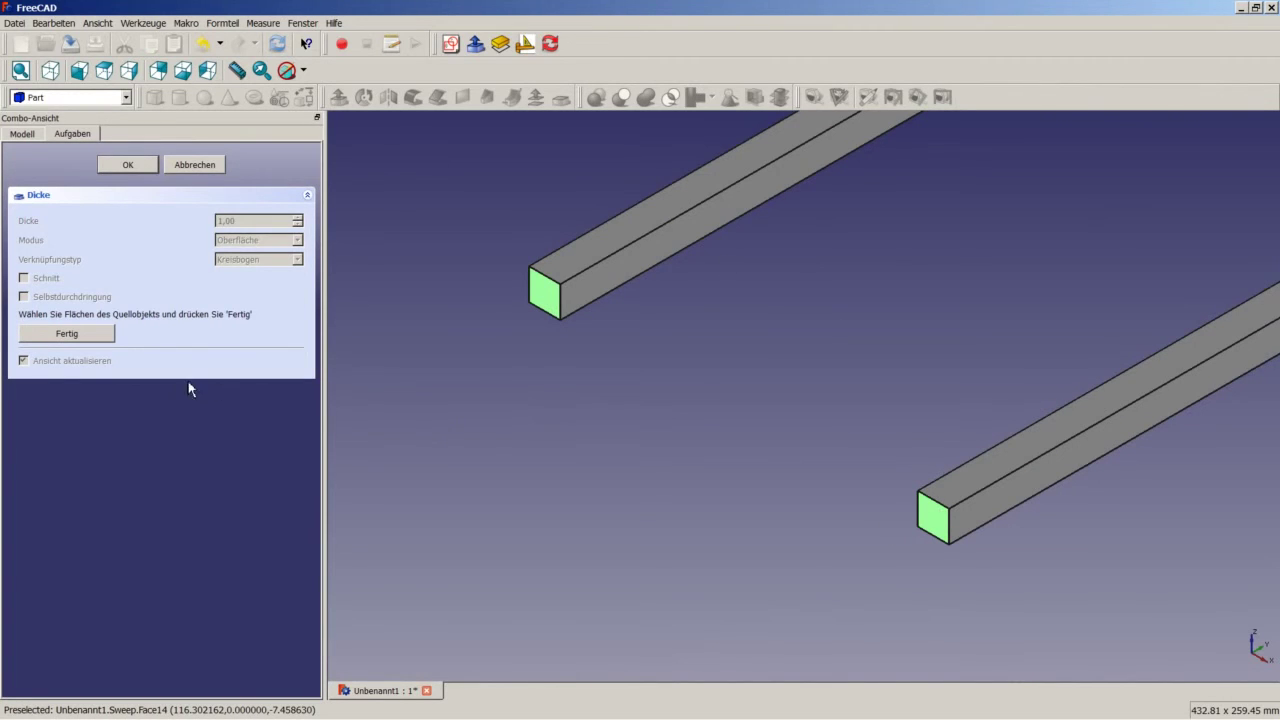
left_click(85, 336)
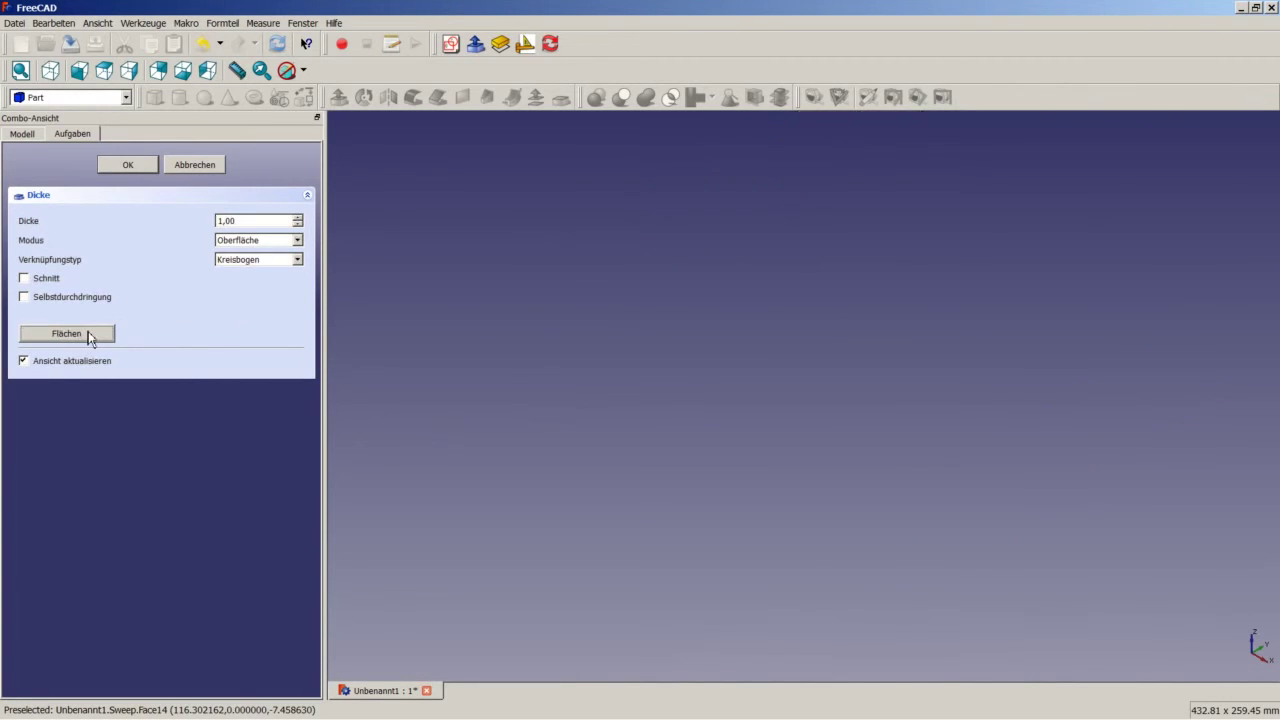
Set the join type to Schnitt (intersection), check the tube end, and accept the Thickness
left_click(296, 260)
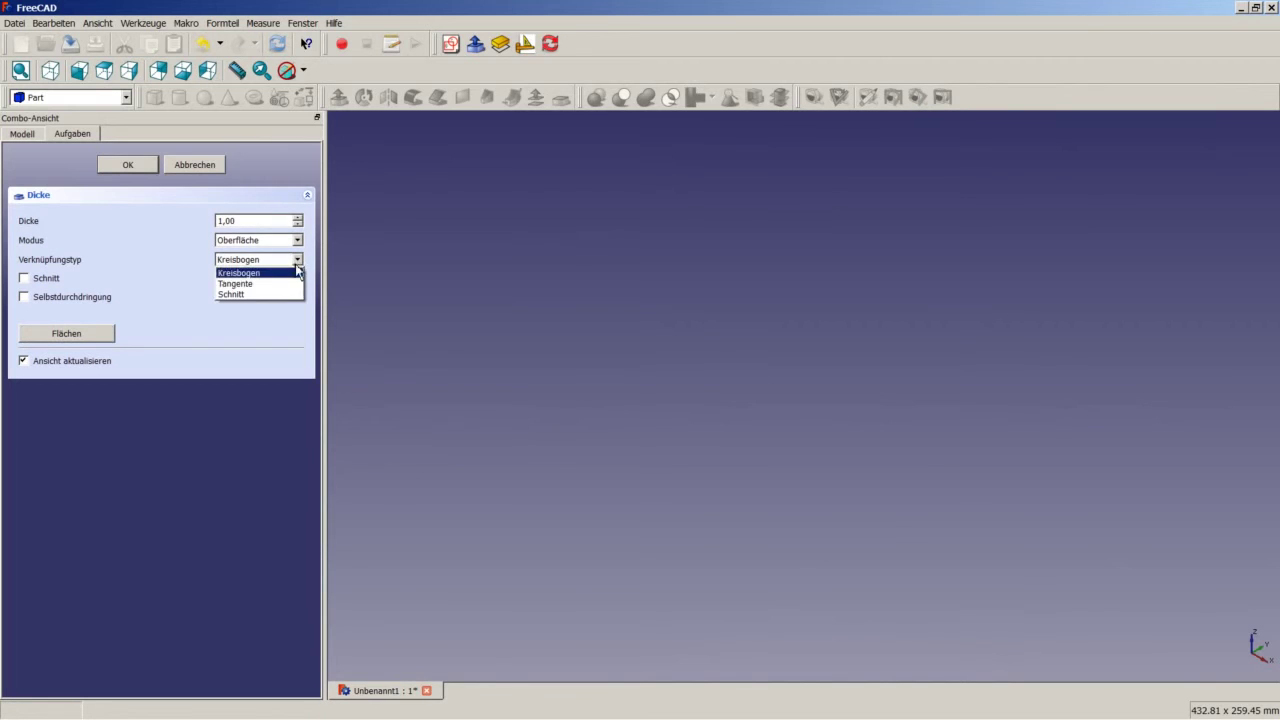
left_click(252, 295)
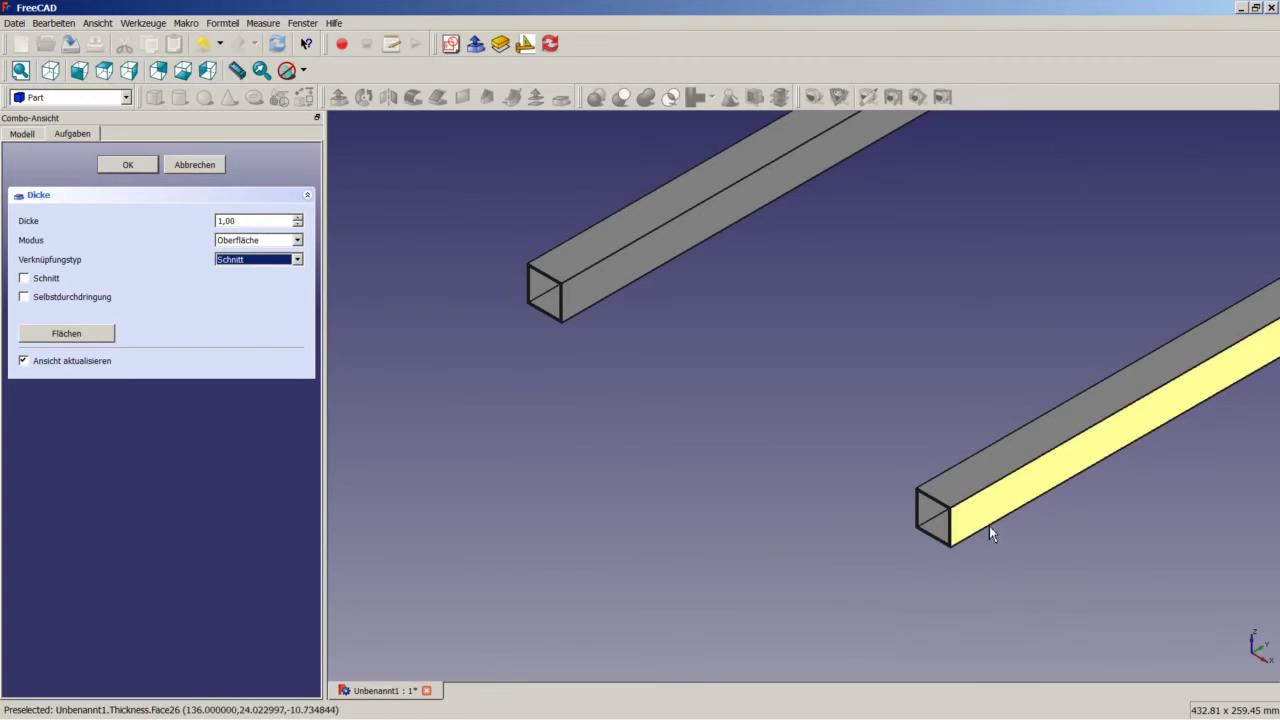
middle_click_drag(704, 408, 606, 371)
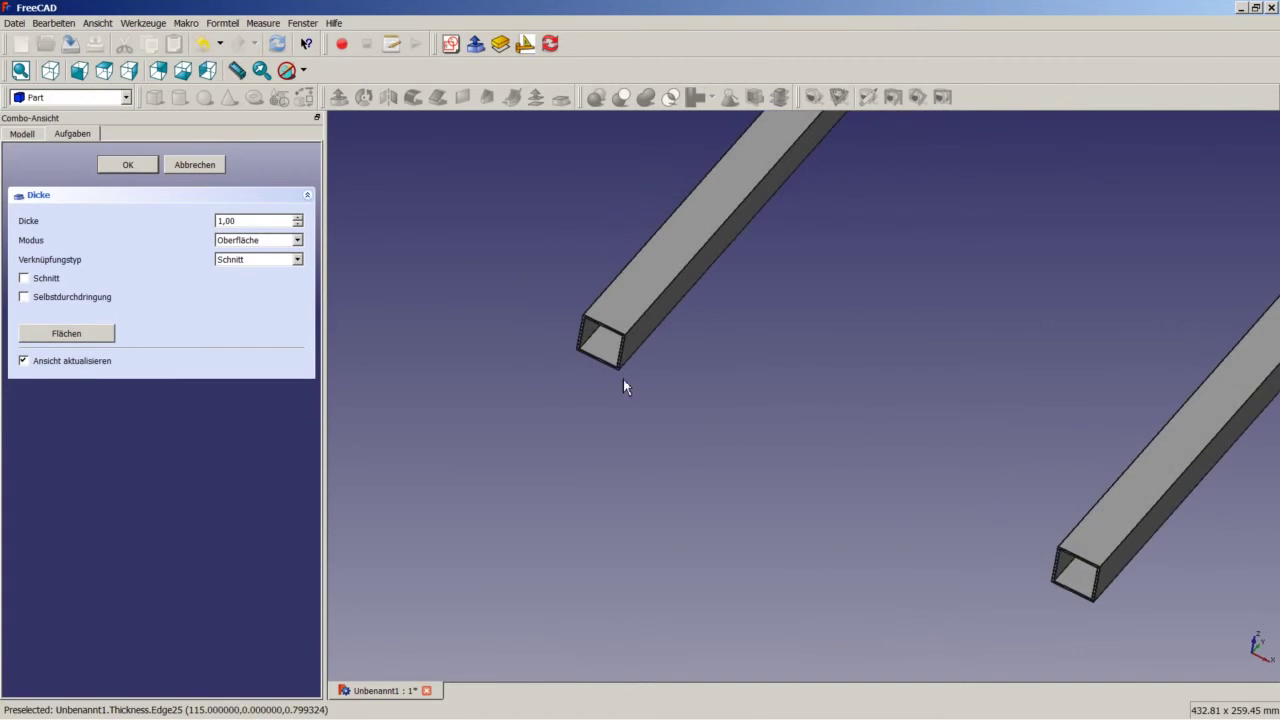
scroll(602, 364, "up", 5)
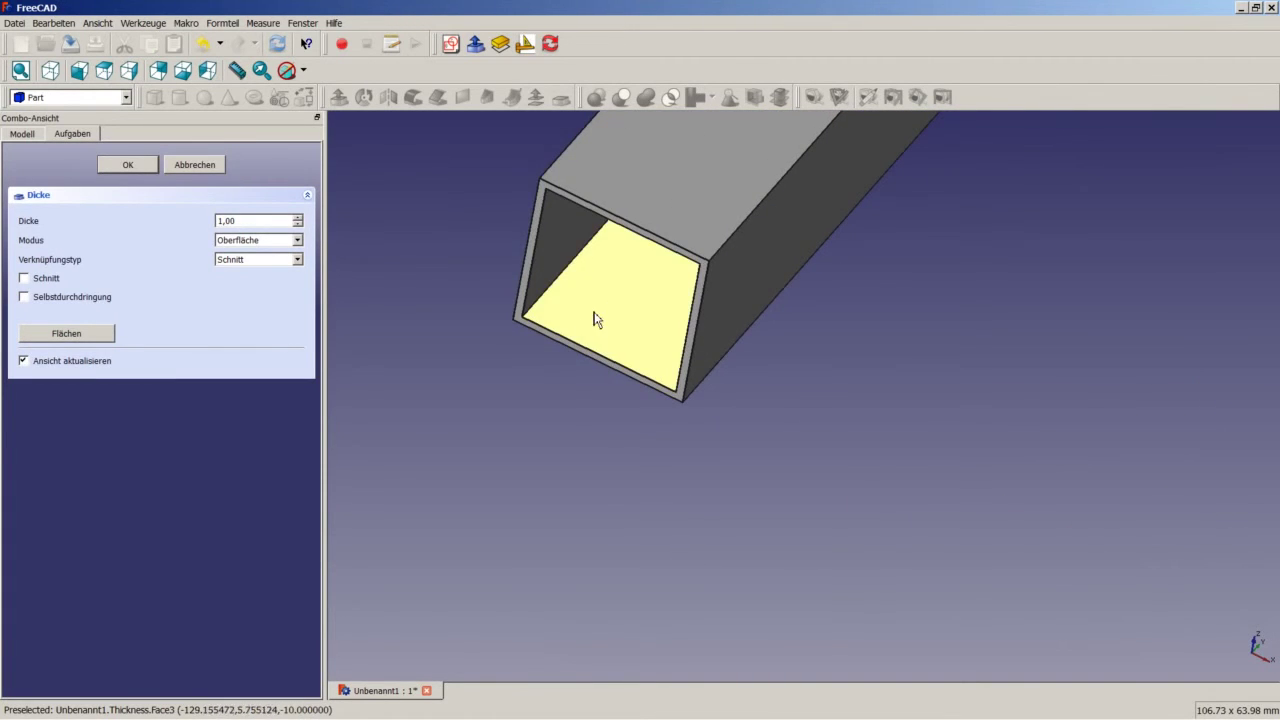
scroll(590, 325, "down", 3)
scroll(586, 330, "down", 3)
scroll(586, 330, "down", 3)
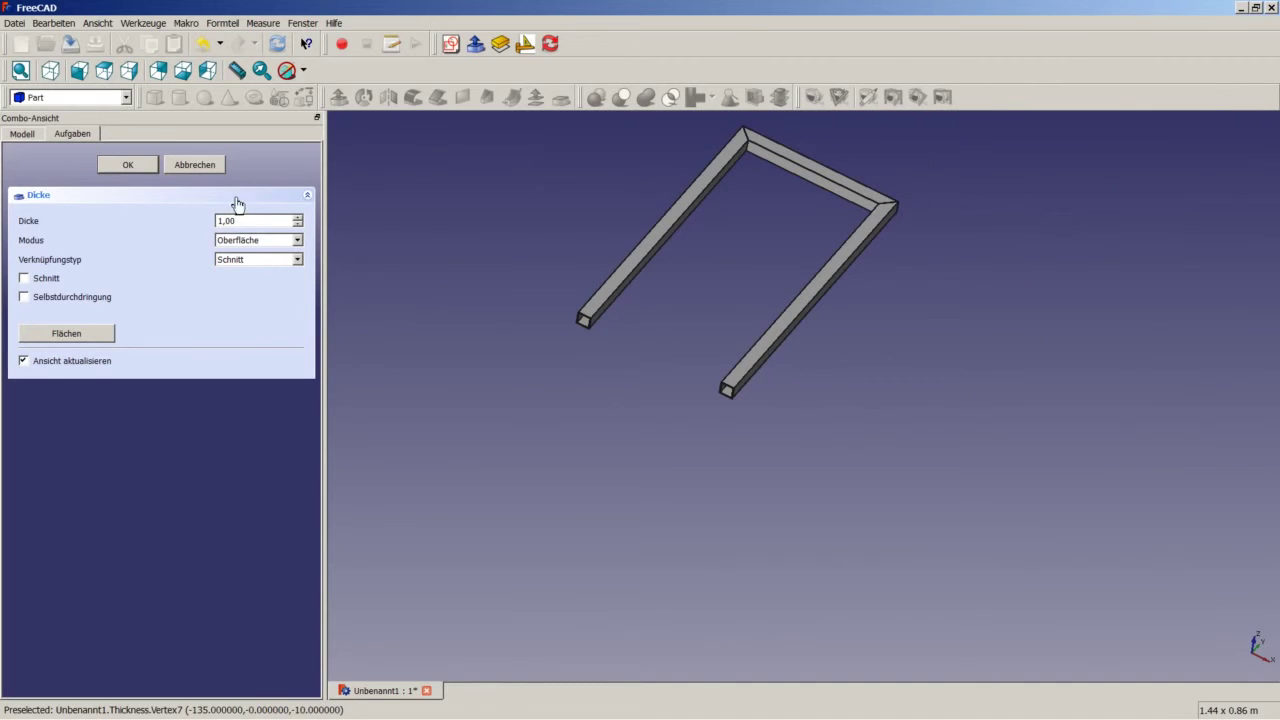
left_click(133, 164)
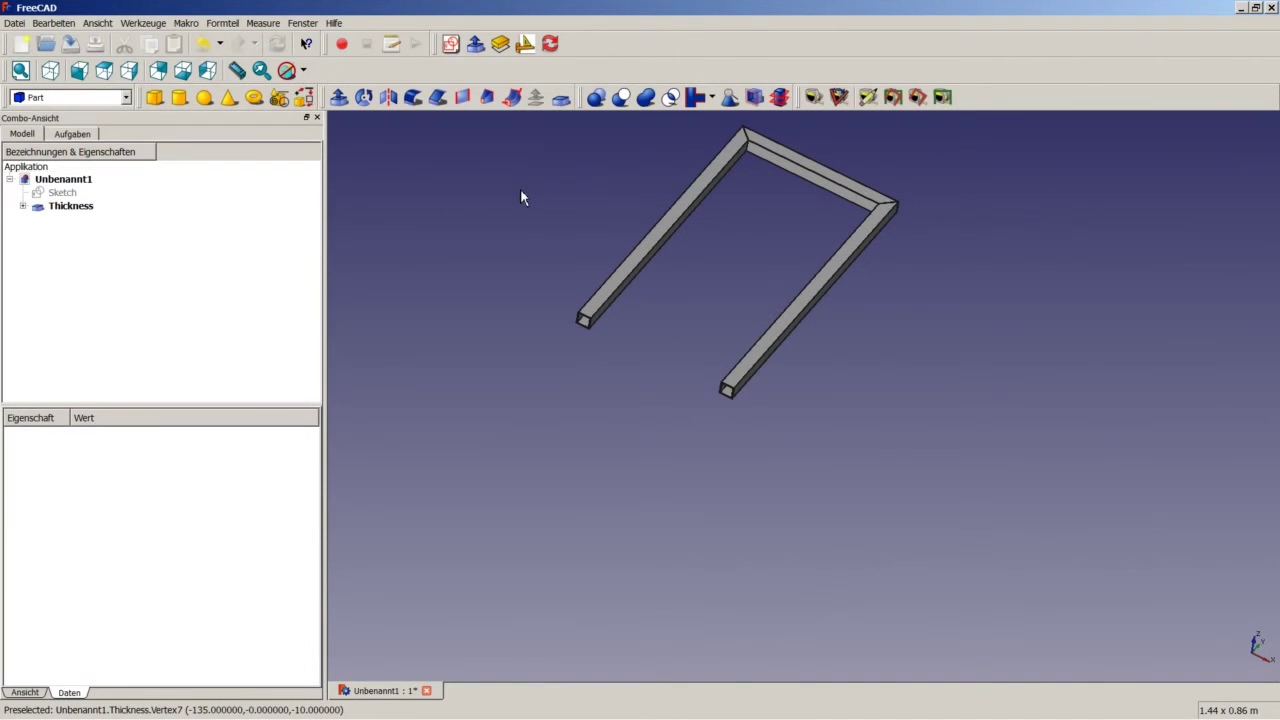
mouse_move(520, 199)
middle_mouse_down()
mouse_move(732, 300)
mouse_move(749, 240)
mouse_move(889, 251)
mouse_move(789, 240)
mouse_move(694, 258)
middle_mouse_up()
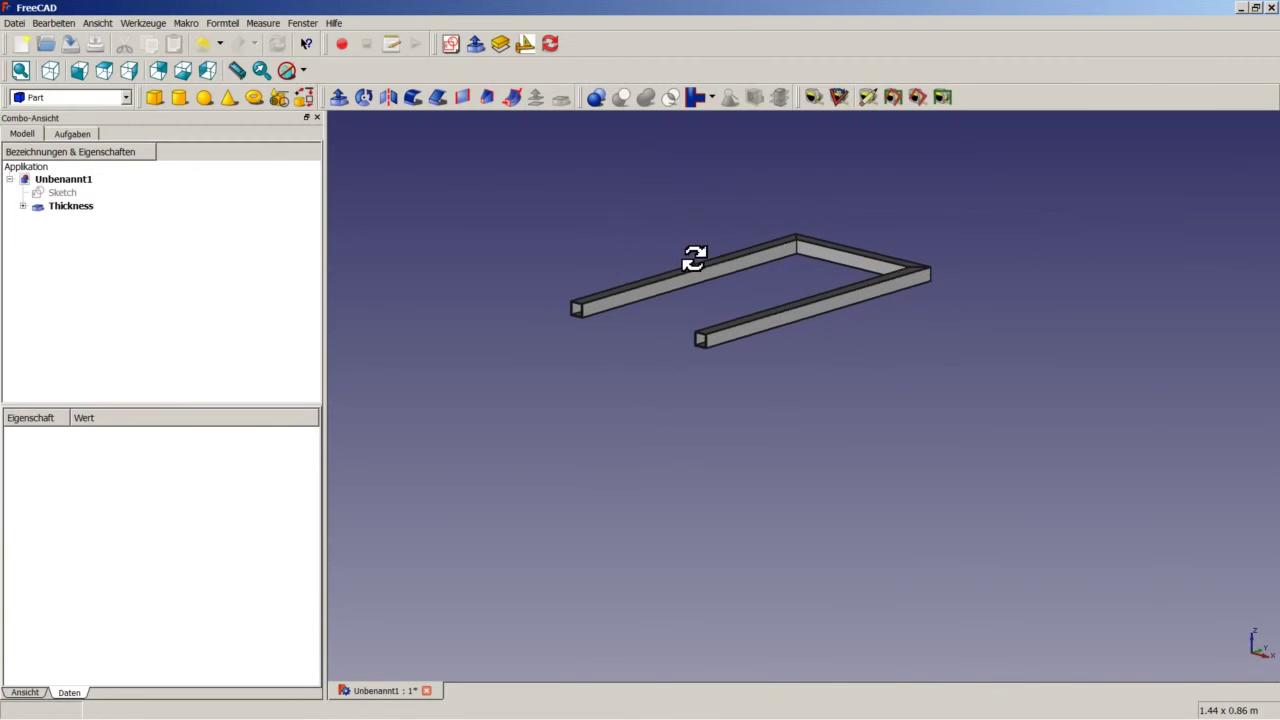
left_click(303, 70)
left_click(318, 143)
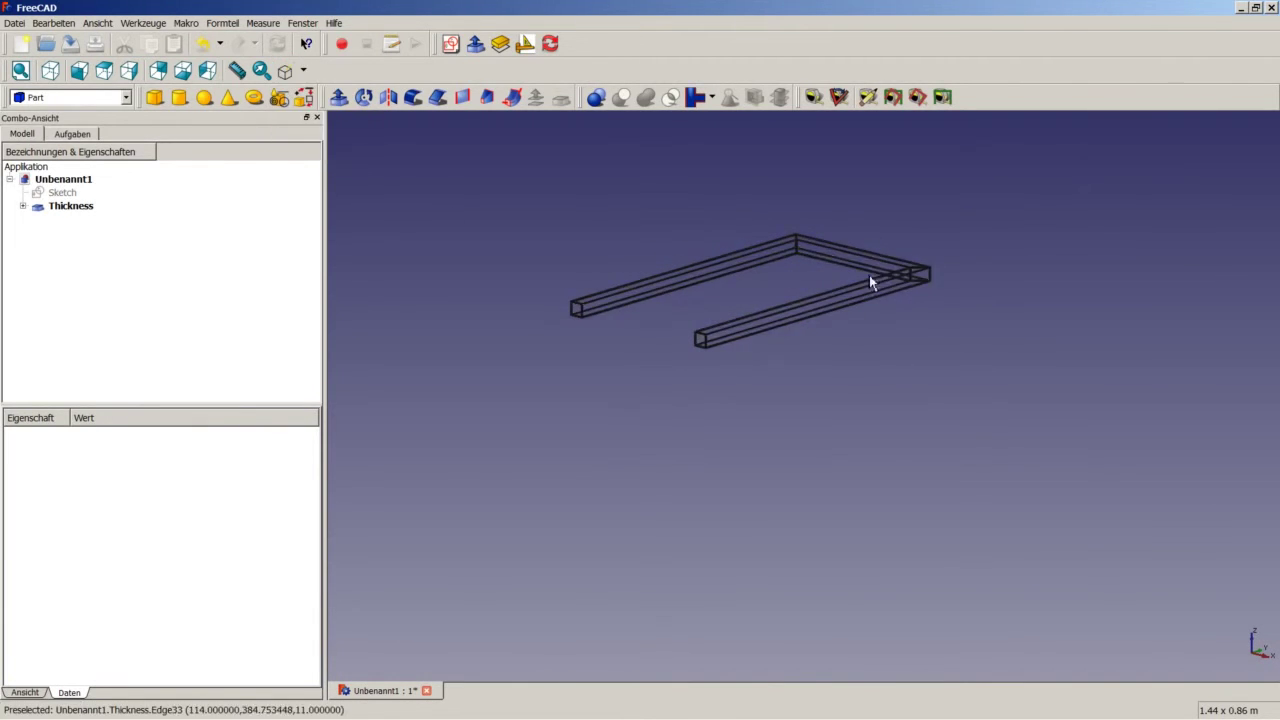
scroll(869, 275, "up", 2)
scroll(911, 228, "up", 3)
scroll(911, 228, "up", 2)
scroll(934, 192, "up", 2)
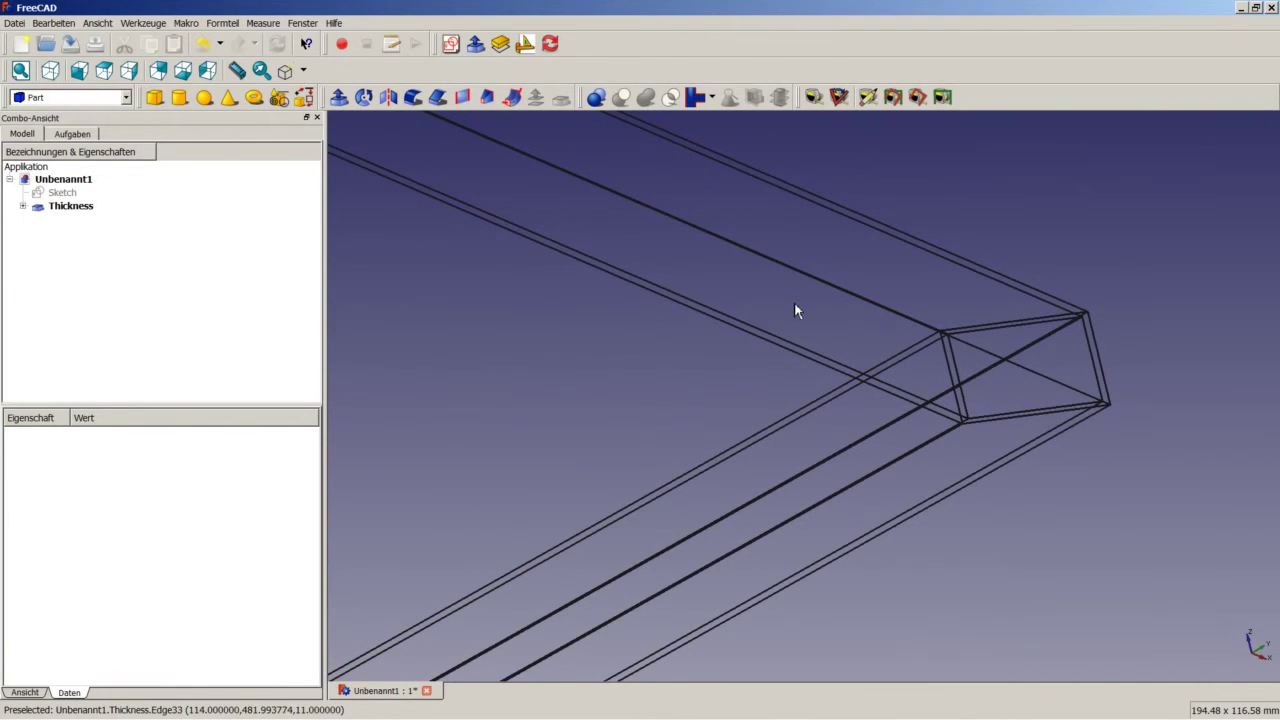
mouse_move(794, 303)
middle_mouse_down()
mouse_move(862, 338)
mouse_move(855, 354)
middle_mouse_up()
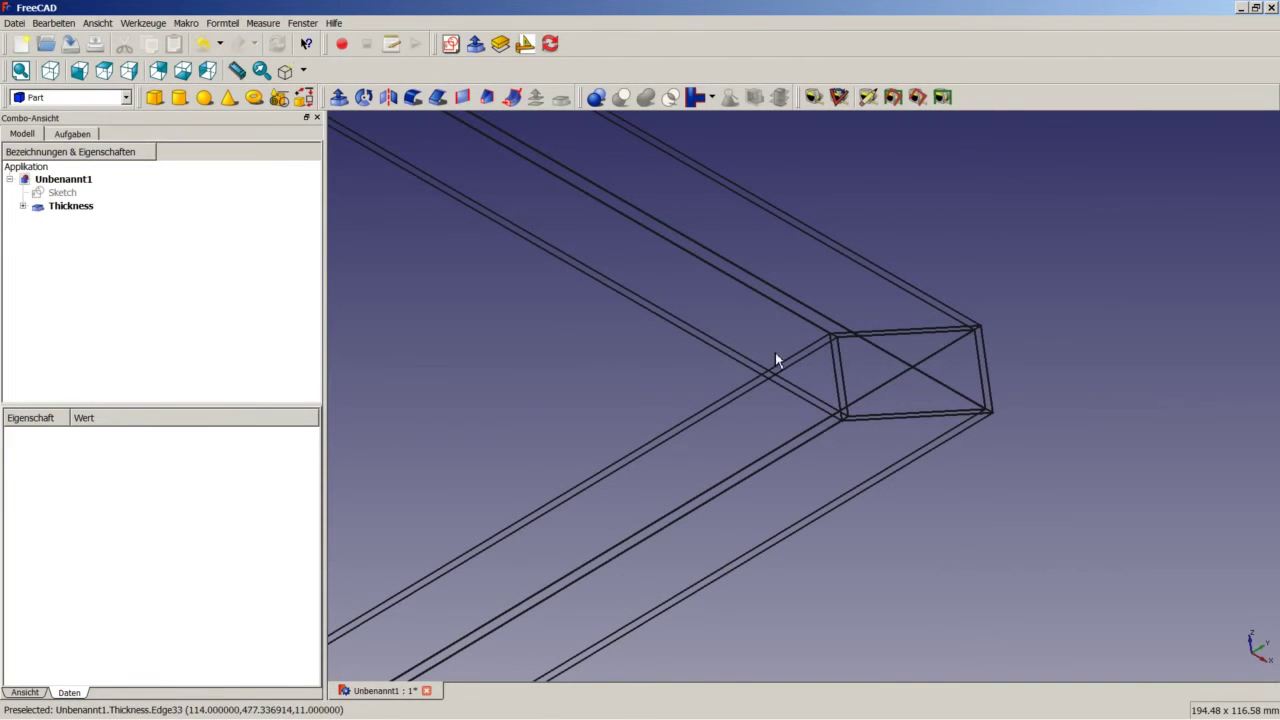
left_click(303, 76)
right_click(446, 259)
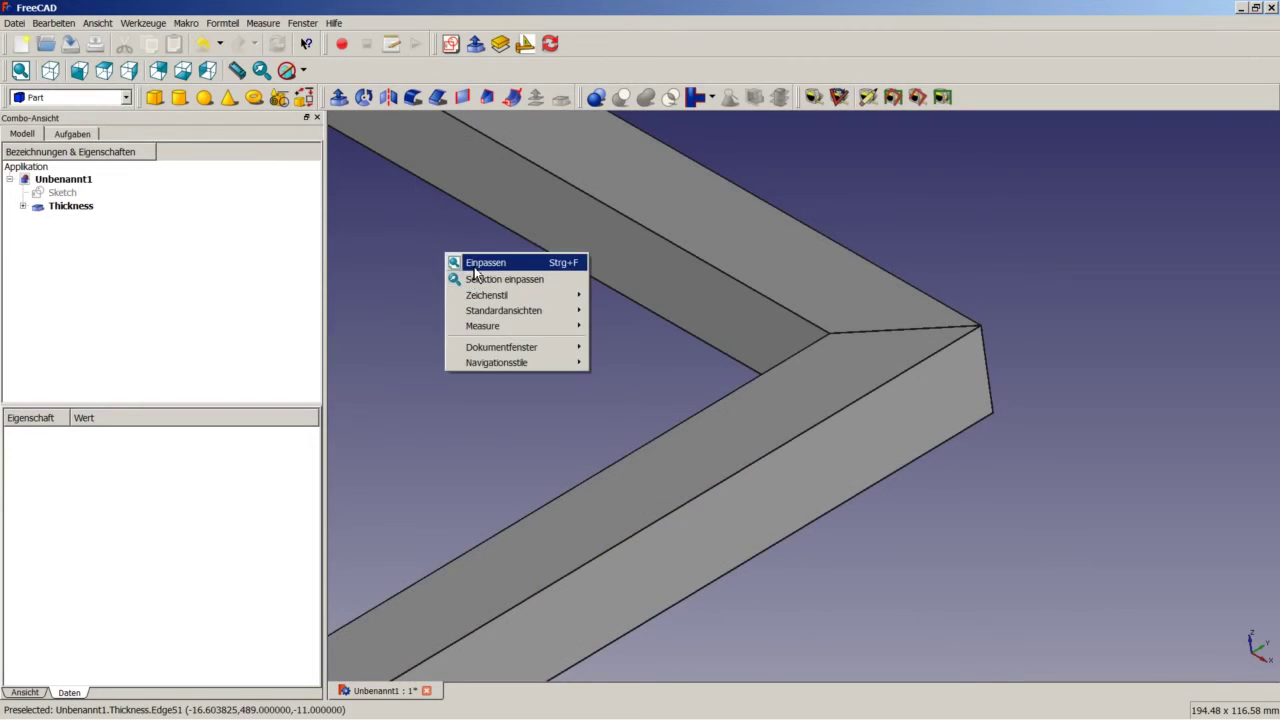
left_click(475, 262)
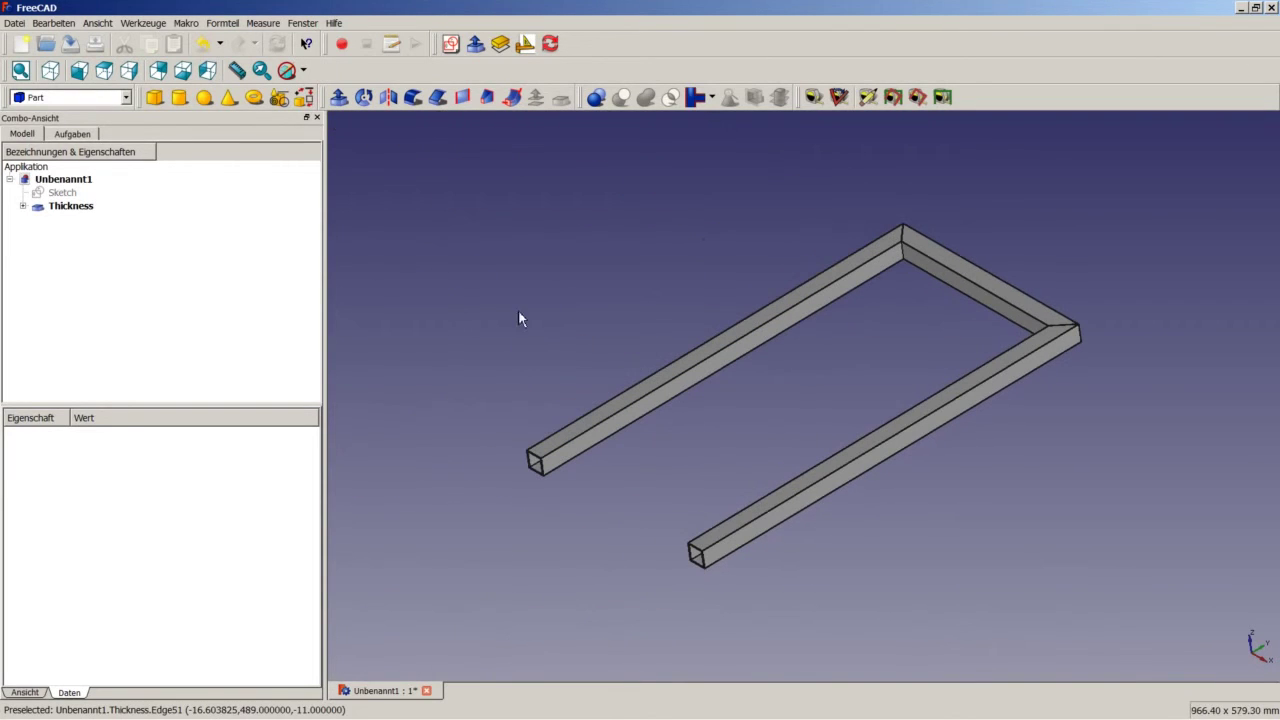
left_click(50, 70)
right_click(564, 249)
left_click(620, 250)
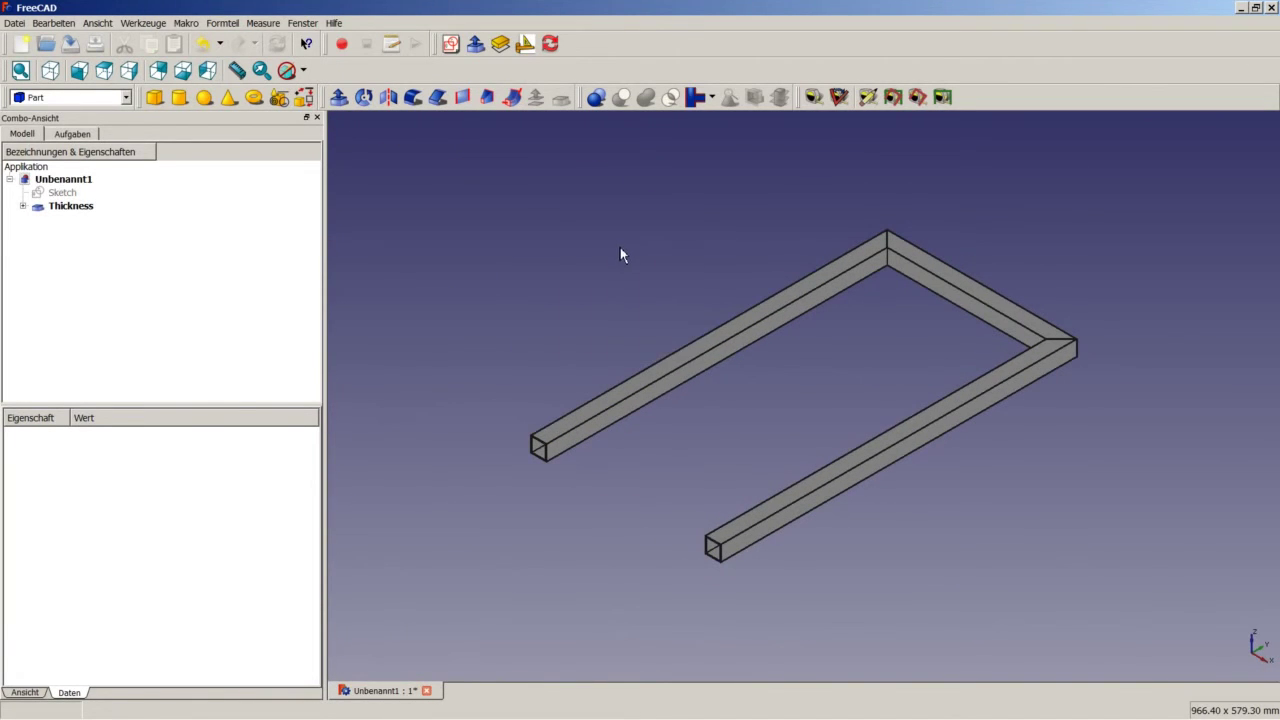
right_click(620, 247)
left_click(650, 253)
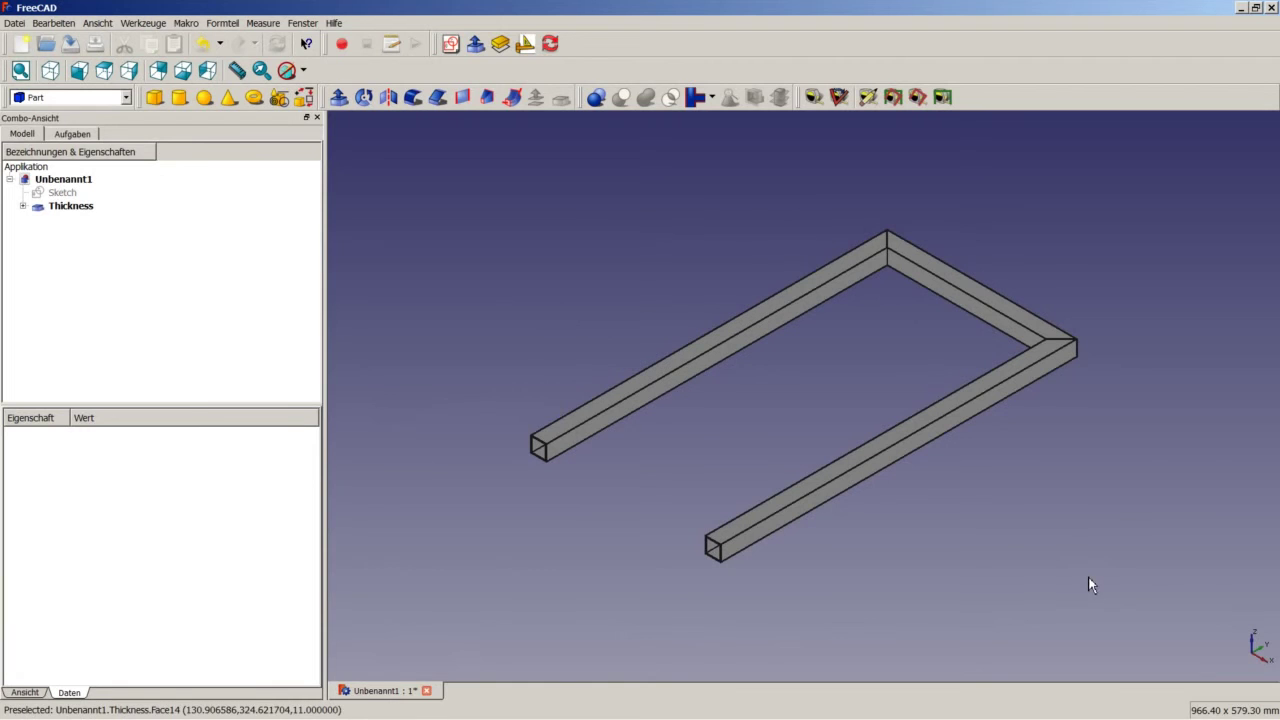
Undo the last change, inspect the tube end, and measure a distance on it
key("ctrl+z")
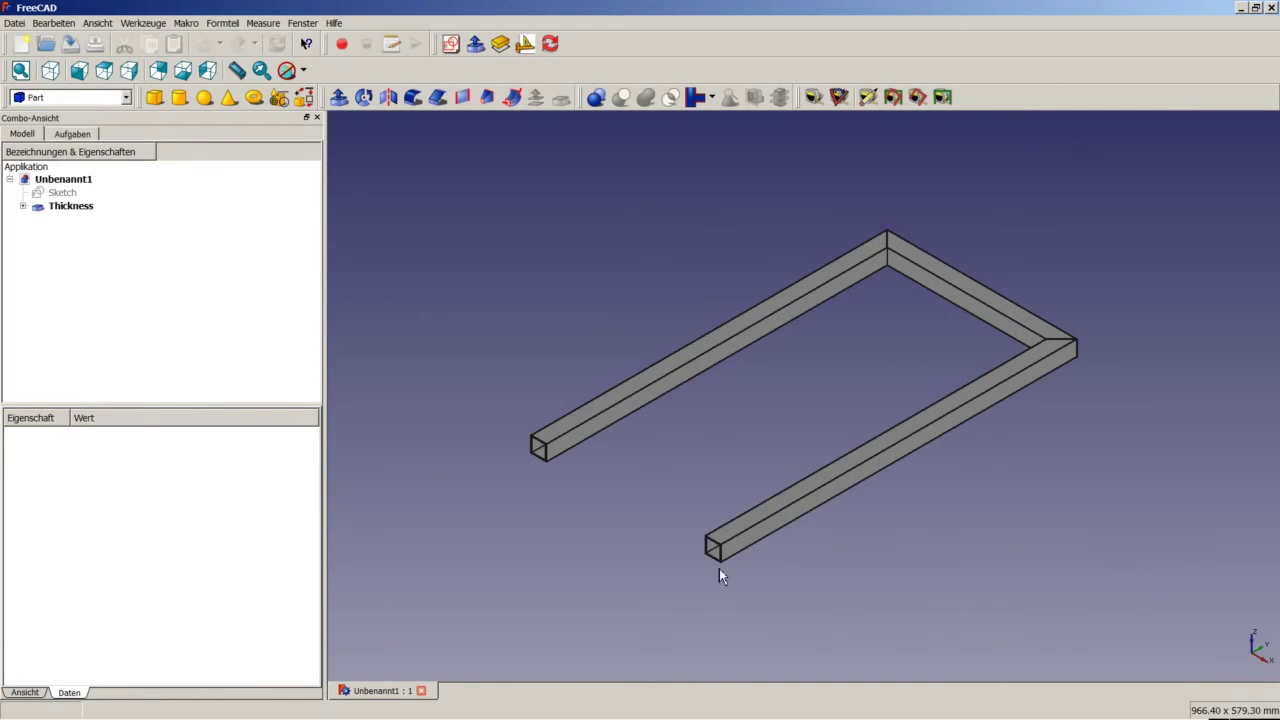
middle_click_drag(686, 550, 757, 557)
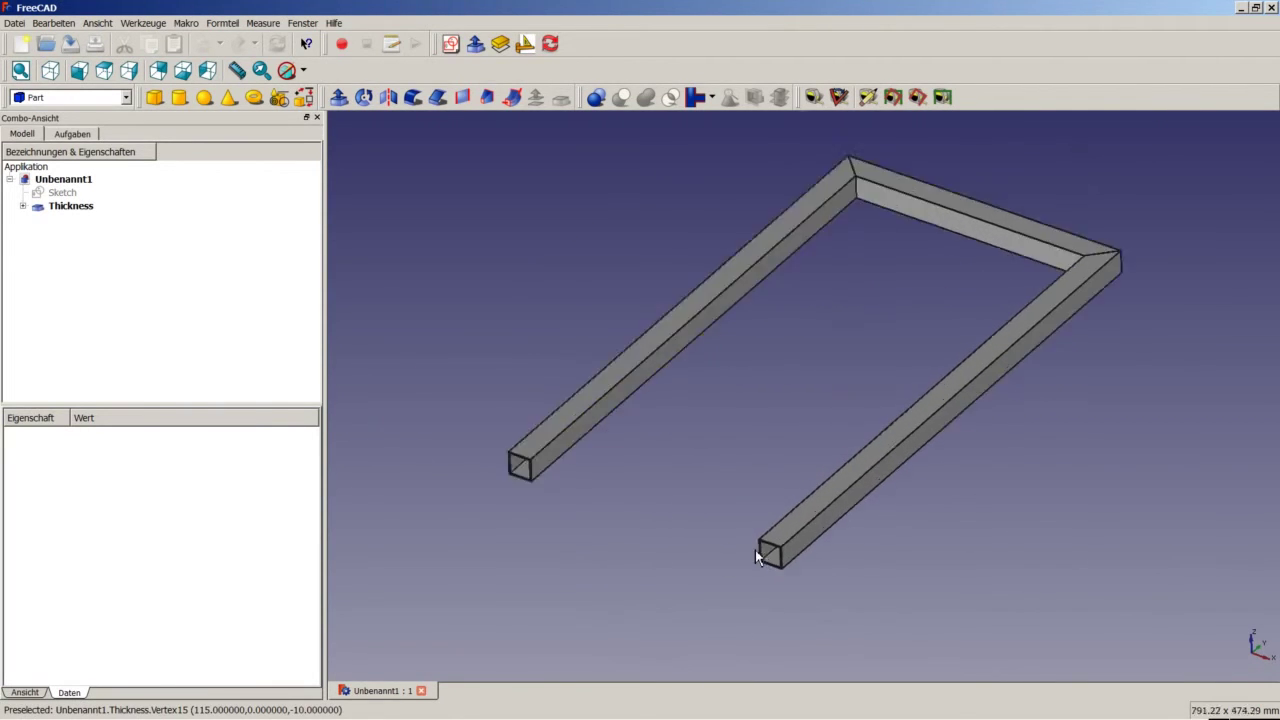
scroll(766, 551, "up", 3)
scroll(800, 560, "up", 2)
left_click(828, 565)
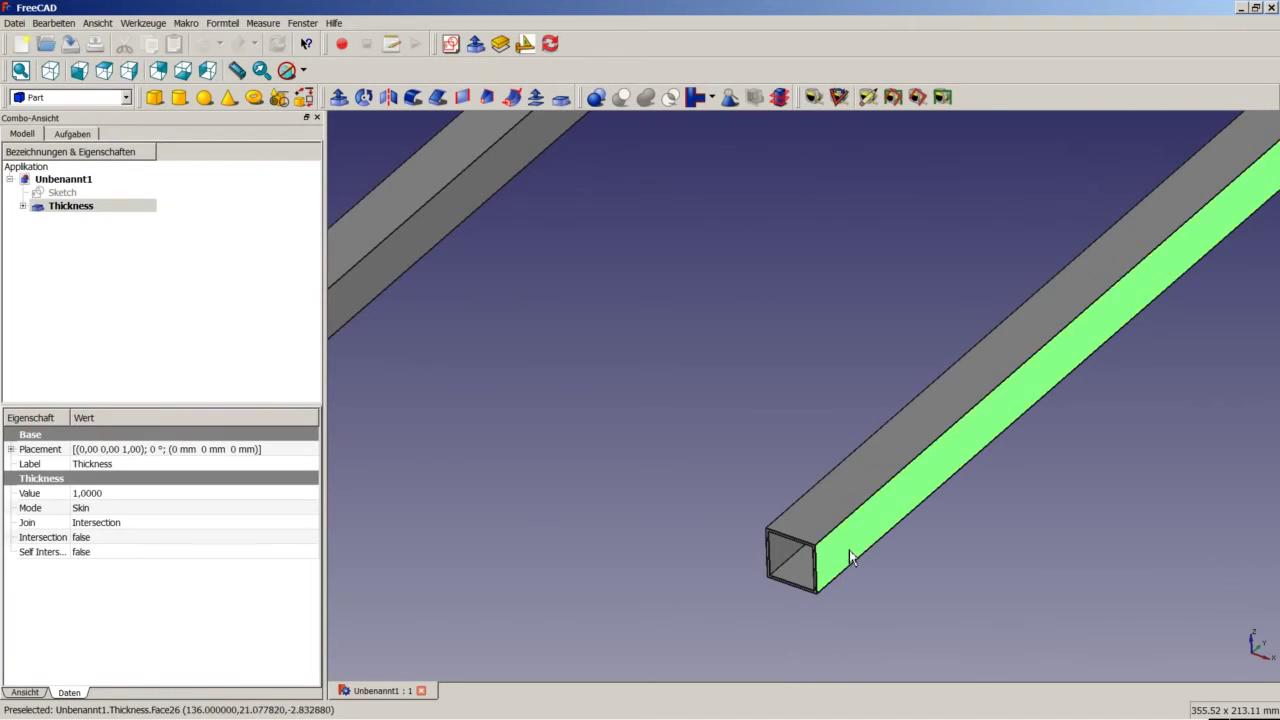
middle_click_drag(828, 565, 1150, 520)
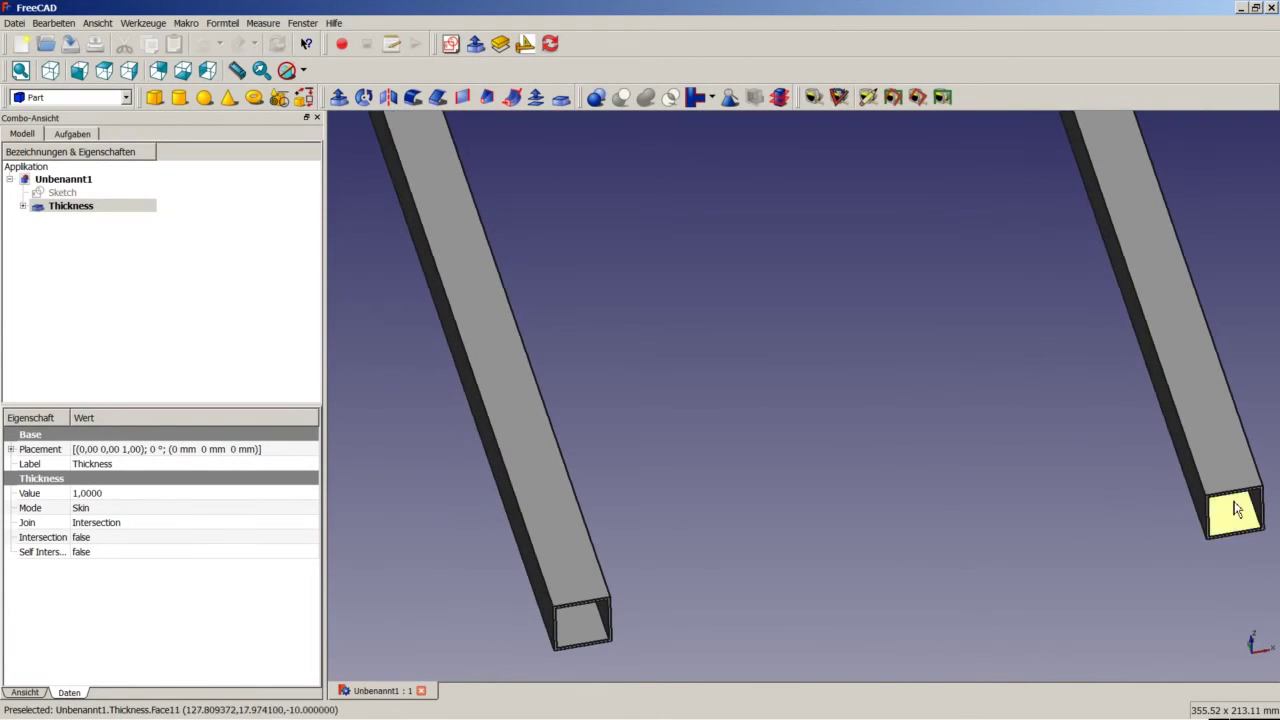
left_click(814, 97)
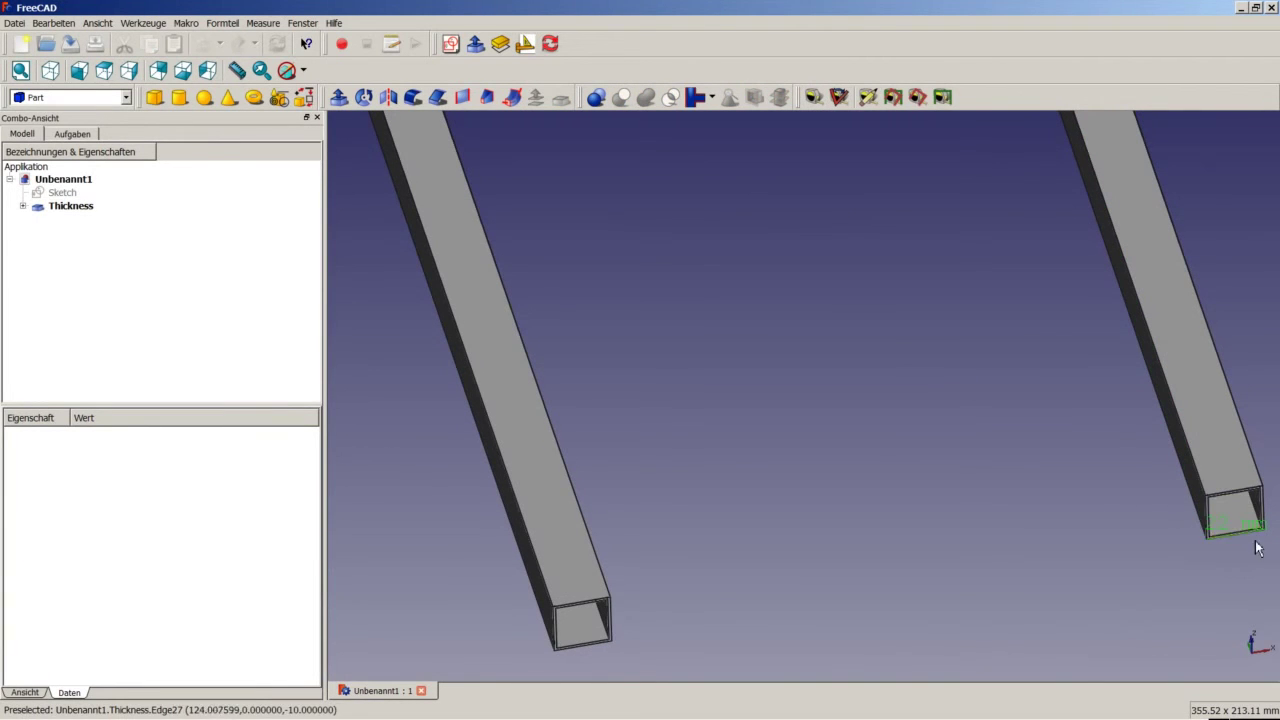
Change the Thickness feature's wall thickness from 1 to -1
right_click(87, 206)
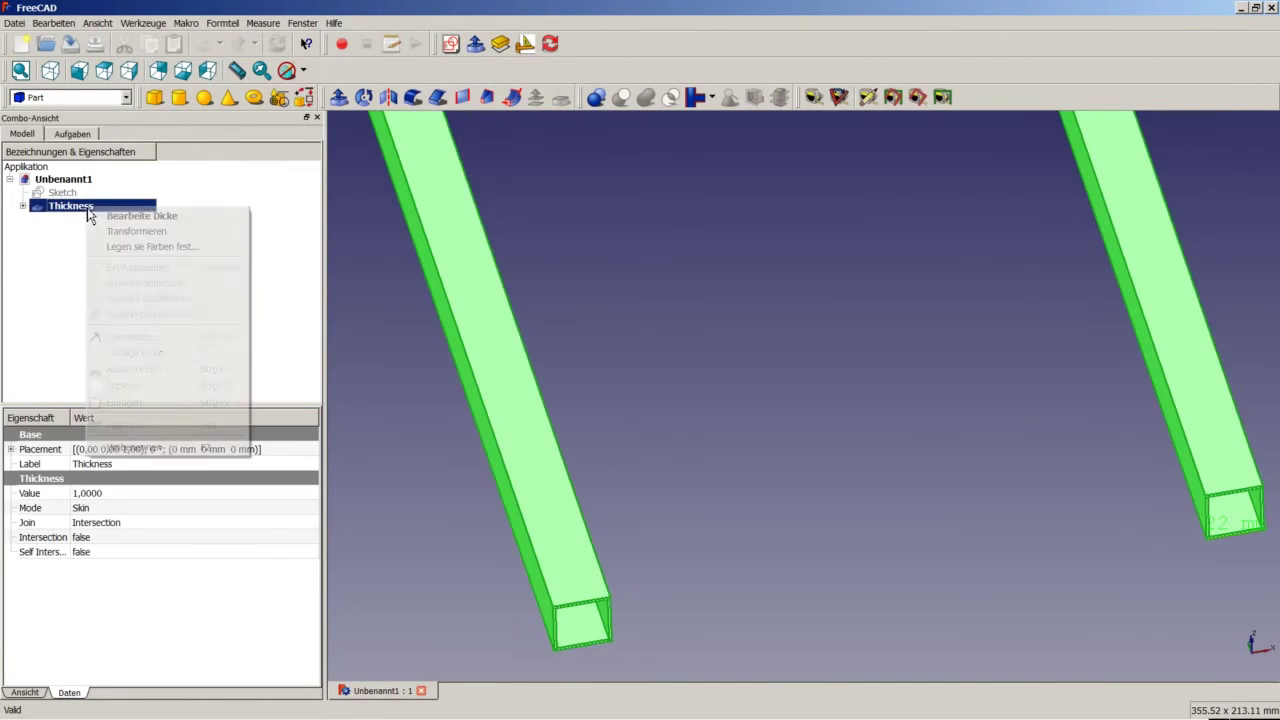
left_click(113, 218)
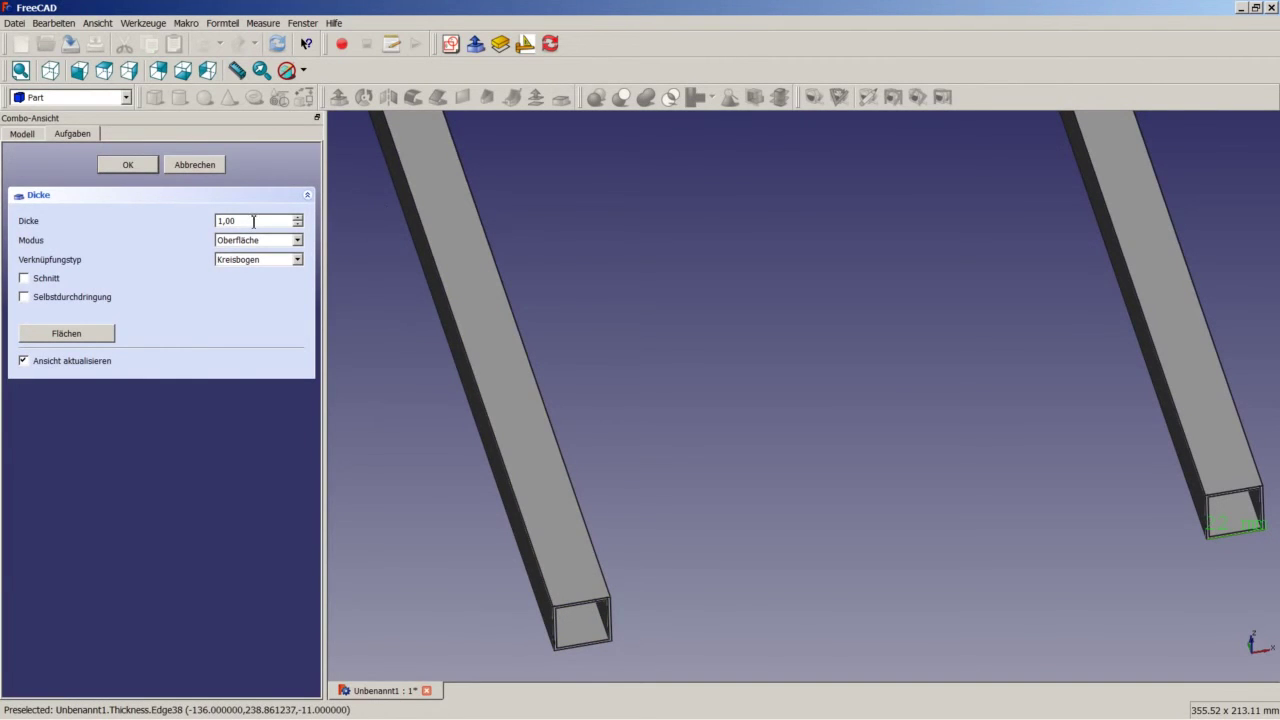
left_click_drag(254, 221, 200, 220)
type("1")
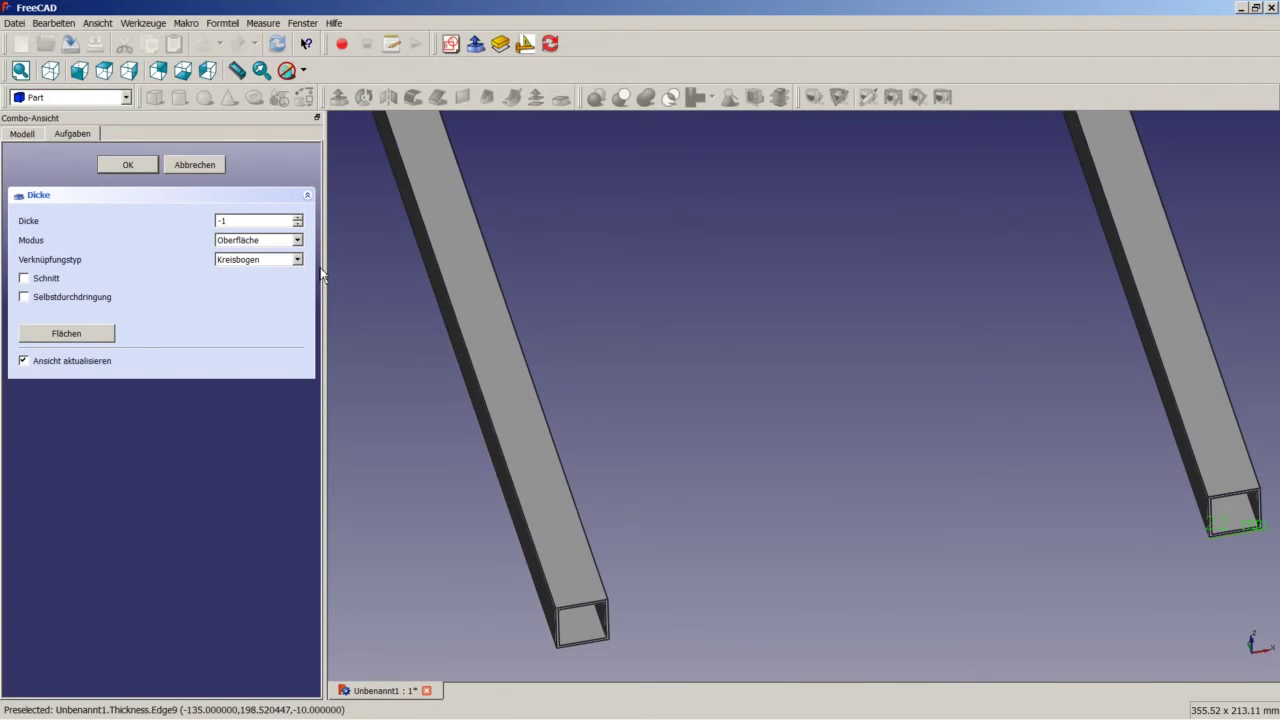
left_click(122, 161)
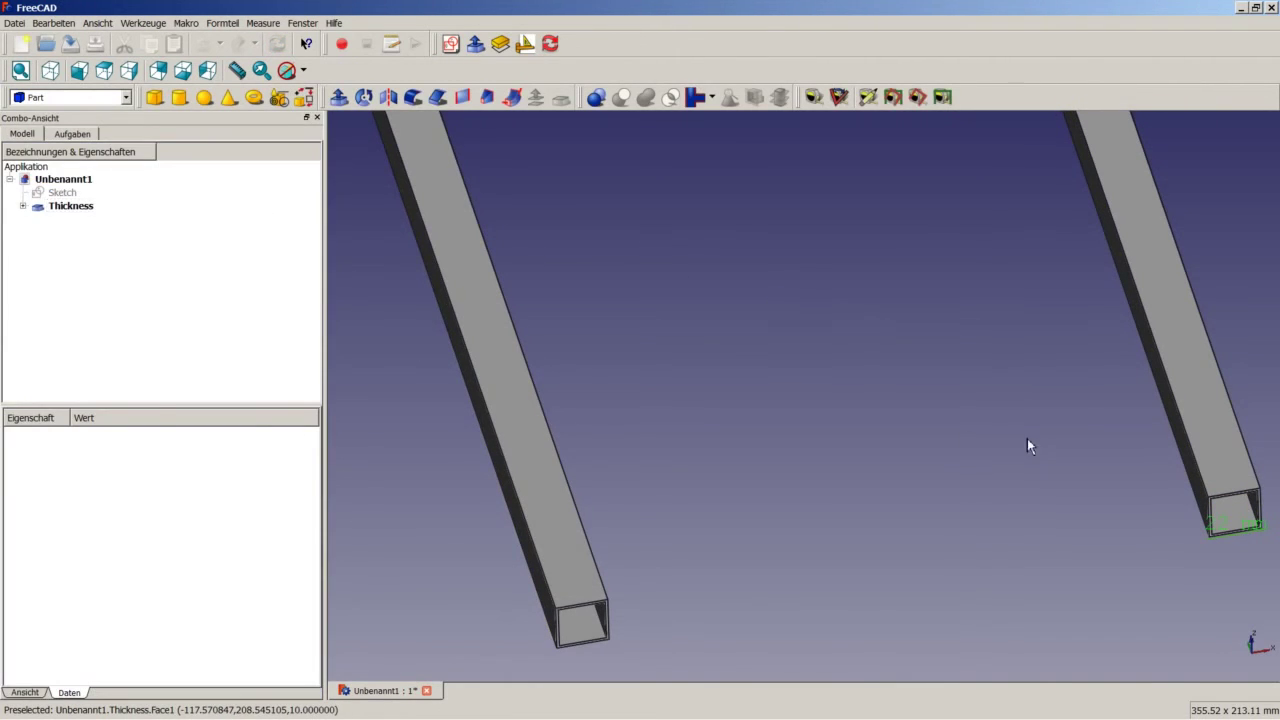
Clear the measurements and fit the whole frame in isometric view
left_click(866, 96)
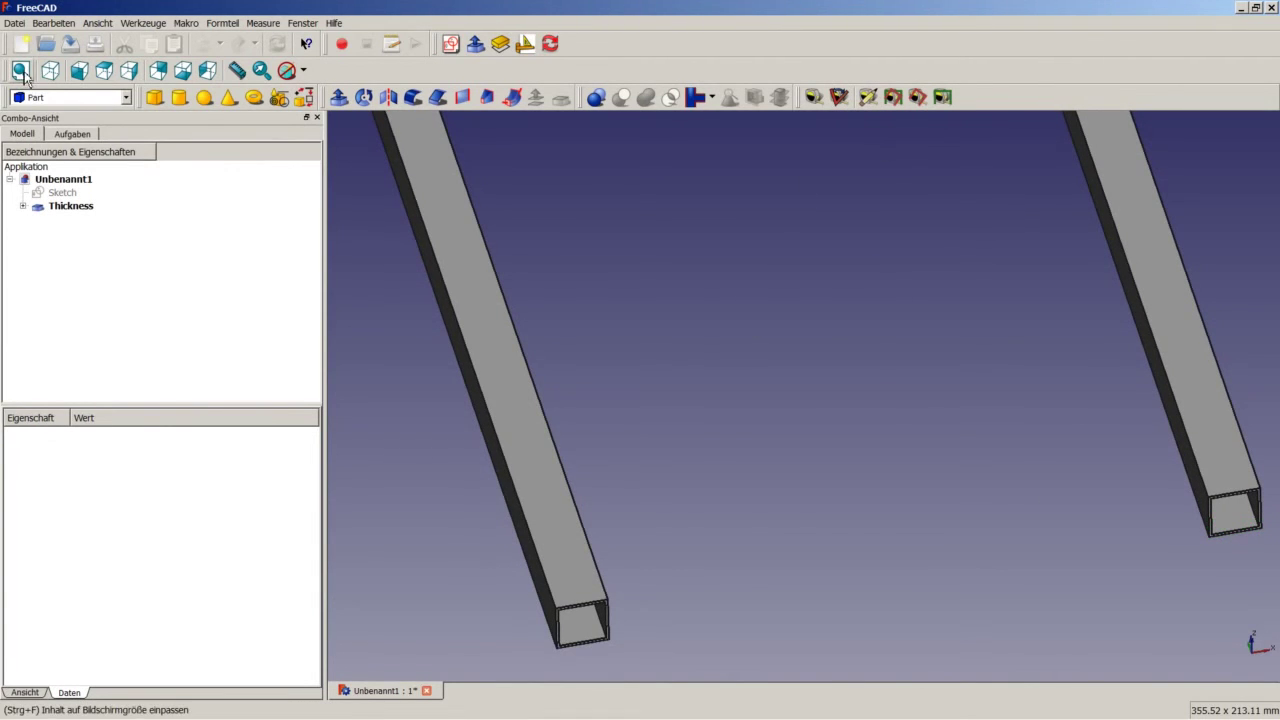
left_click(50, 70)
right_click(676, 332)
left_click(702, 337)
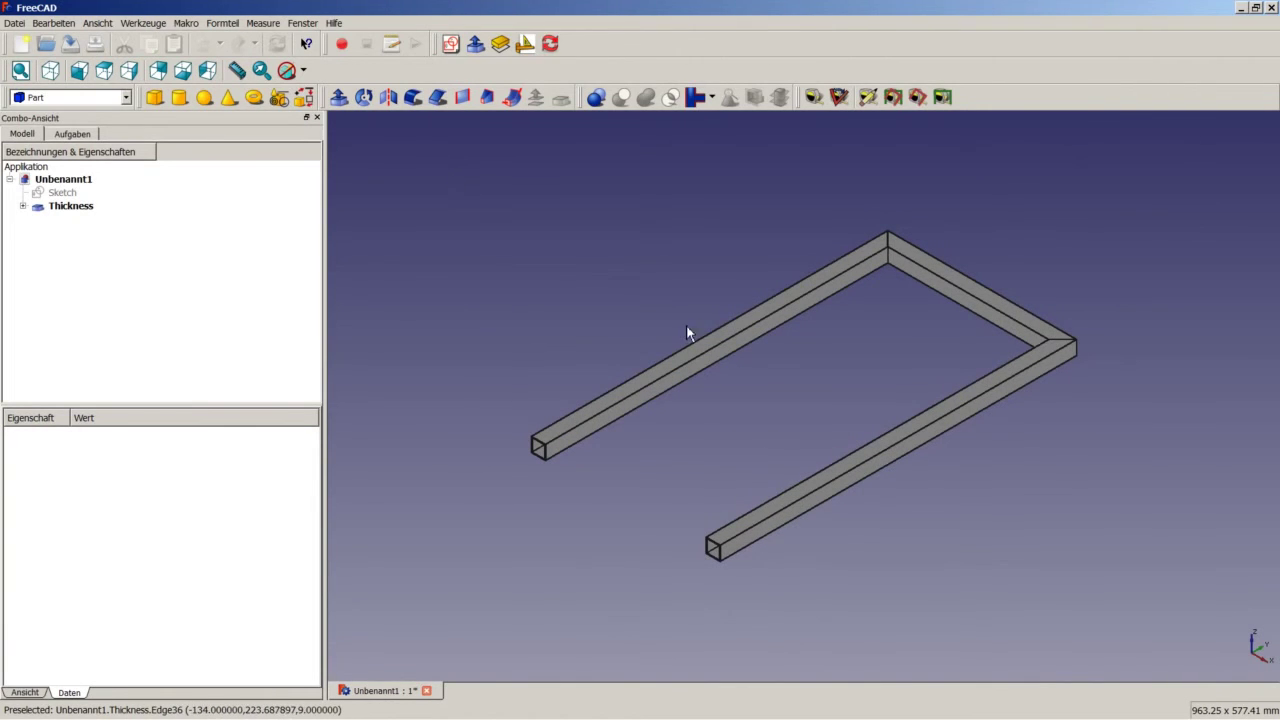
Switch to the Sketcher workbench and create a new sketch on the YZ-Ebene
left_click(68, 97)
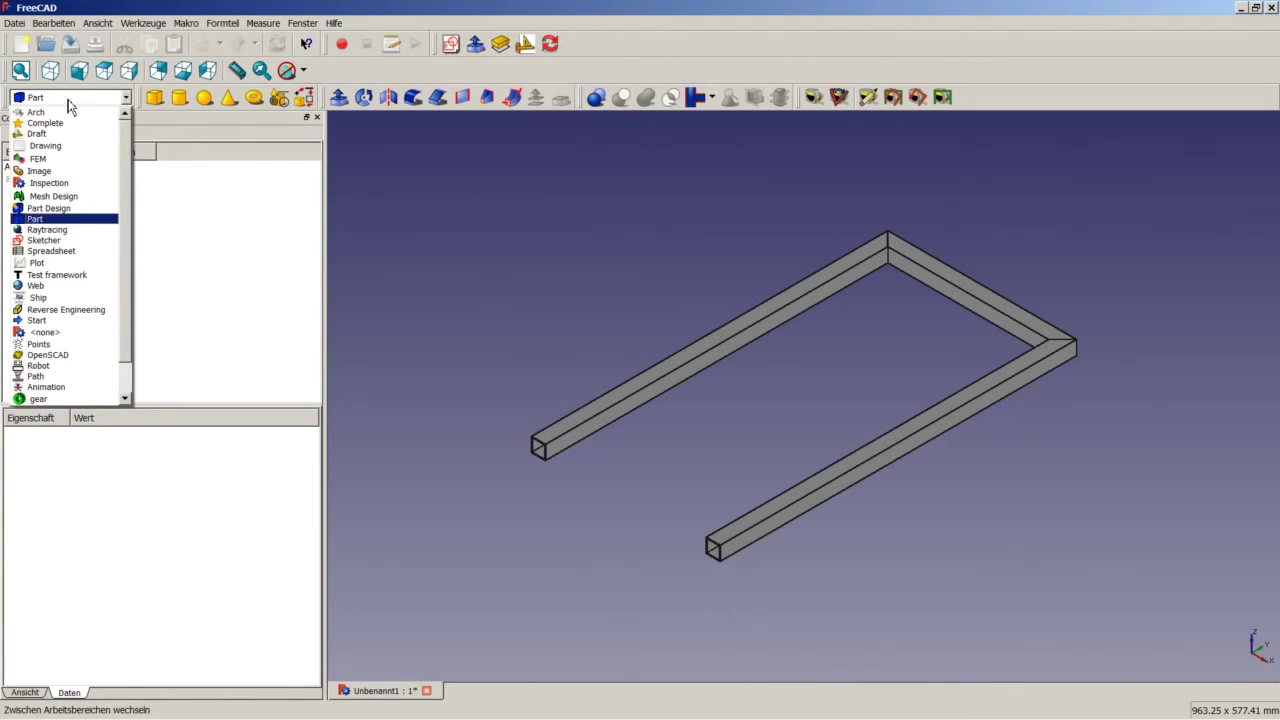
left_click(58, 244)
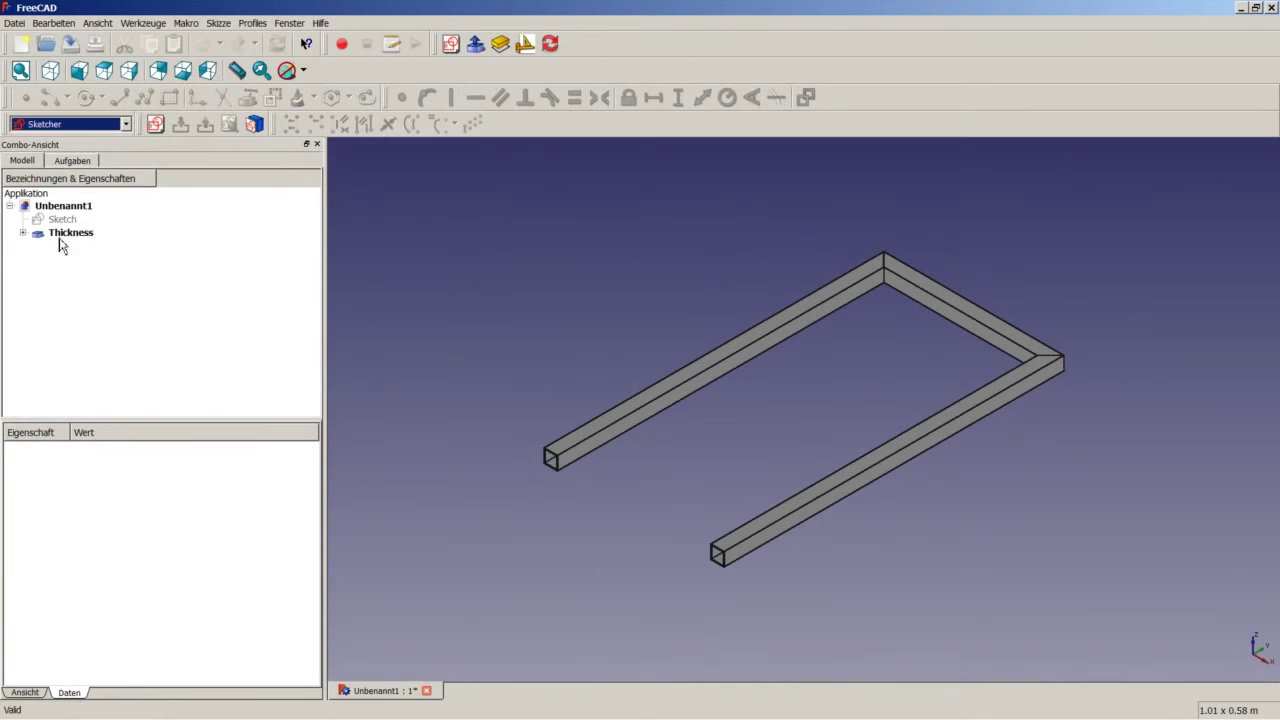
left_click(156, 125)
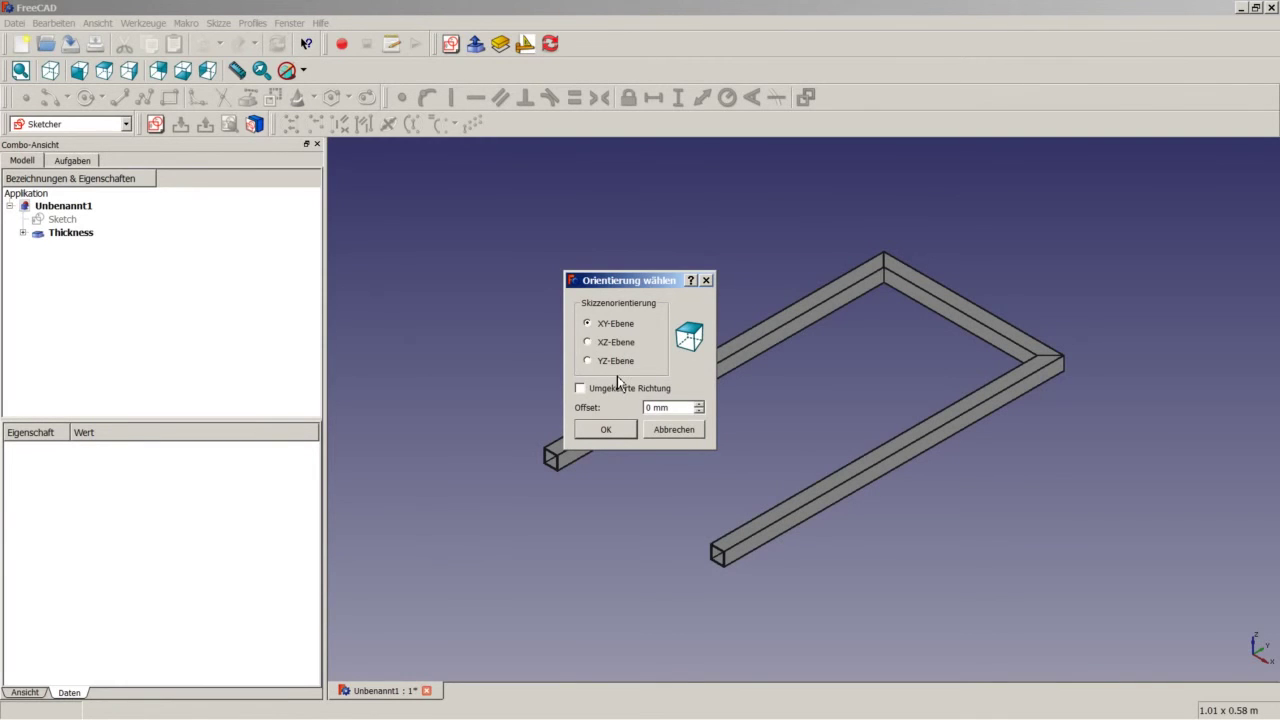
left_click(590, 362)
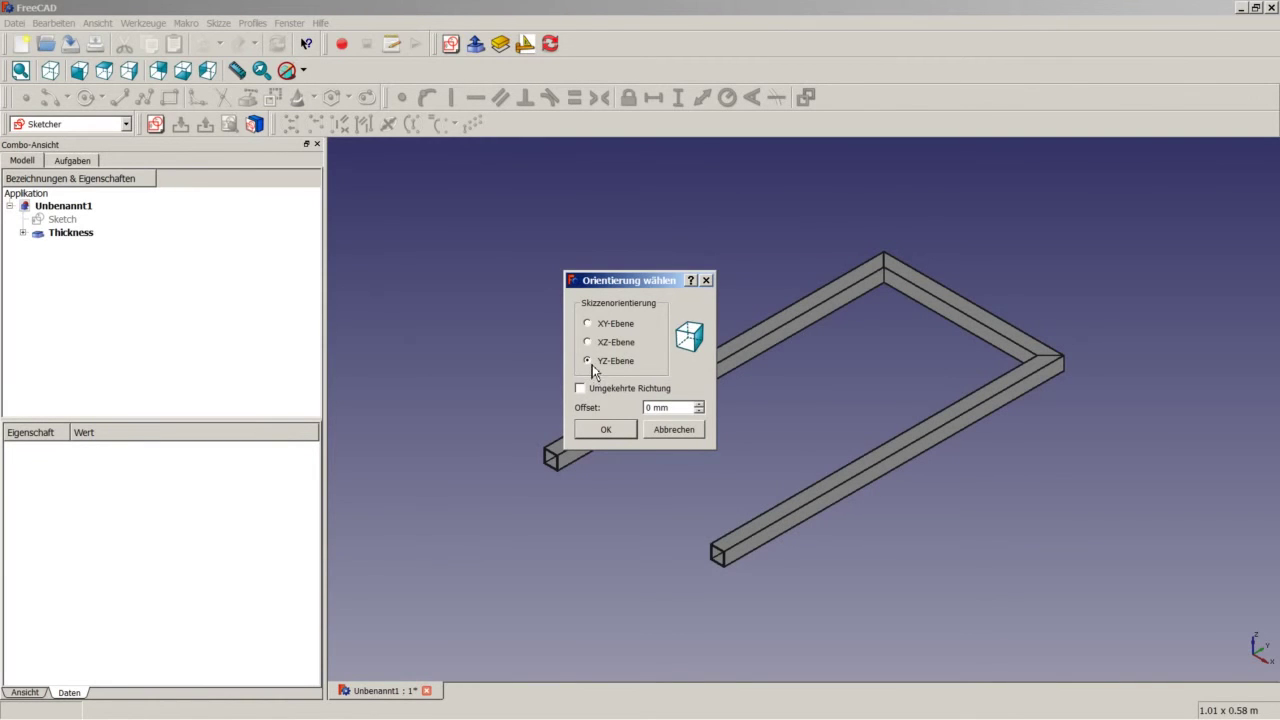
left_click(606, 430)
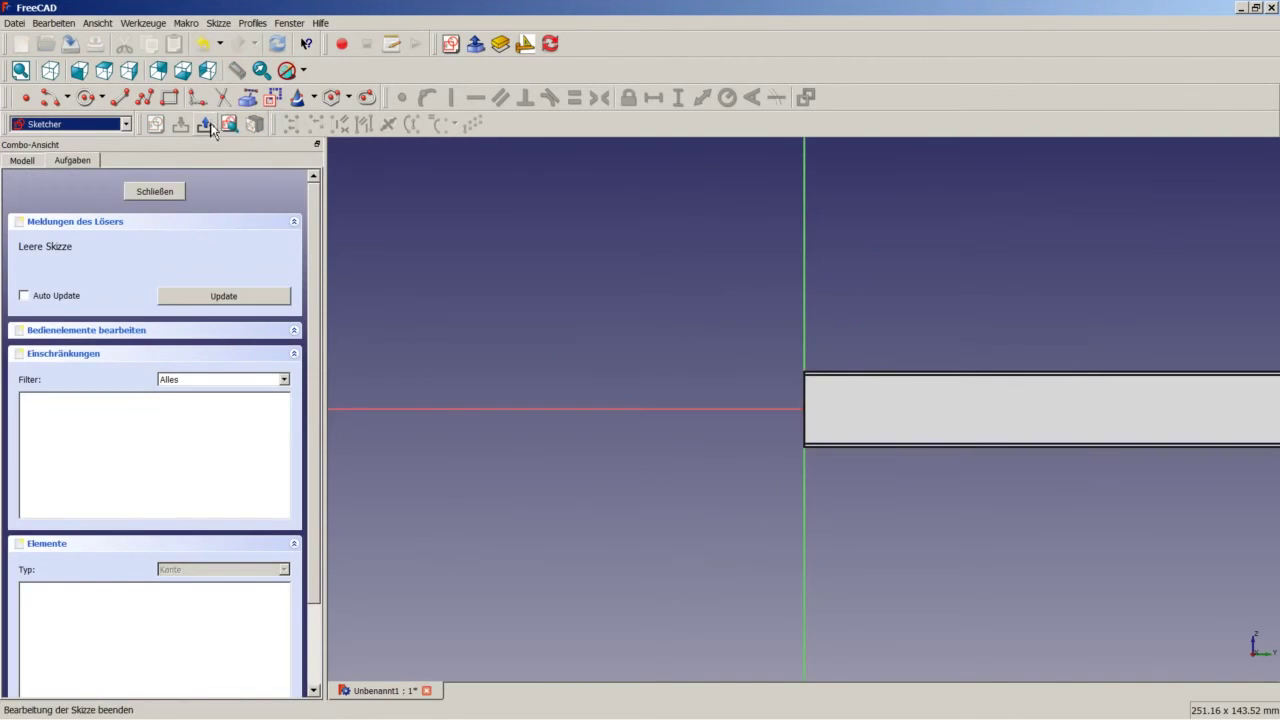
left_click(145, 97)
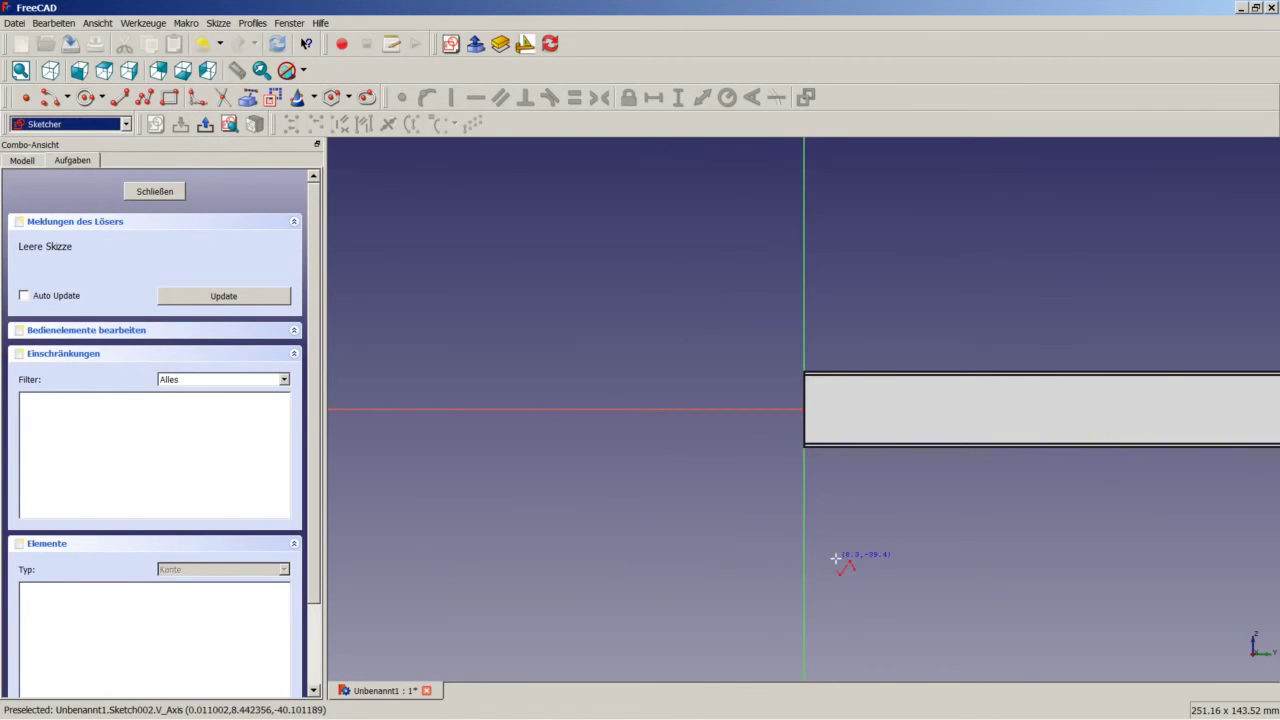
Draw a closed four-edge wedge from the vertical axis, drop the redundant vertical constraint, and close it
left_click(805, 530)
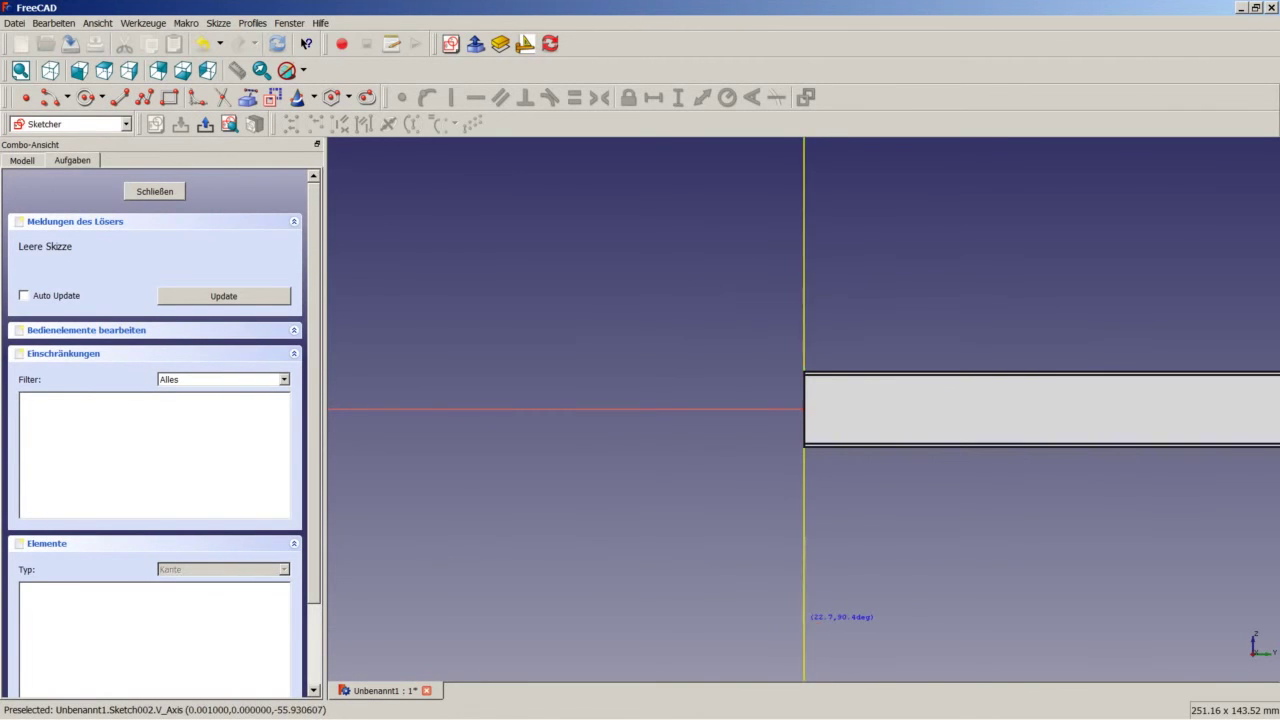
left_click(805, 620)
left_click(1258, 498)
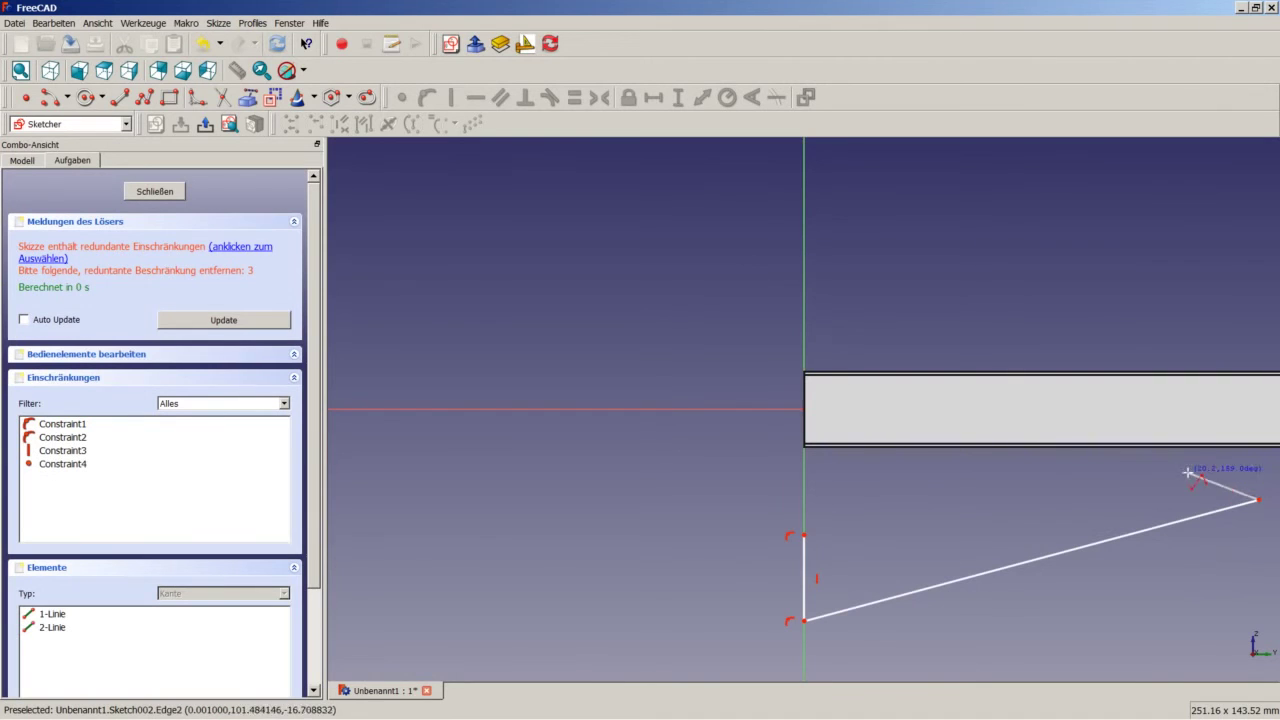
left_click(1079, 499)
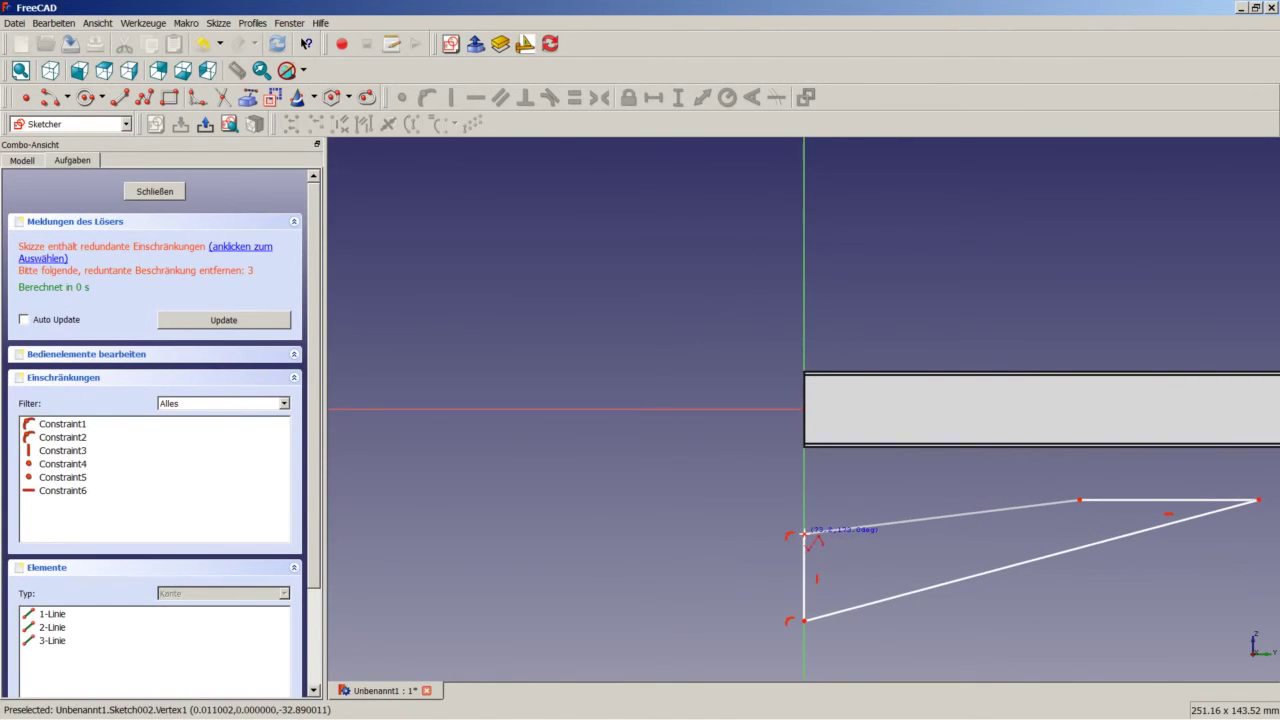
left_click(805, 534)
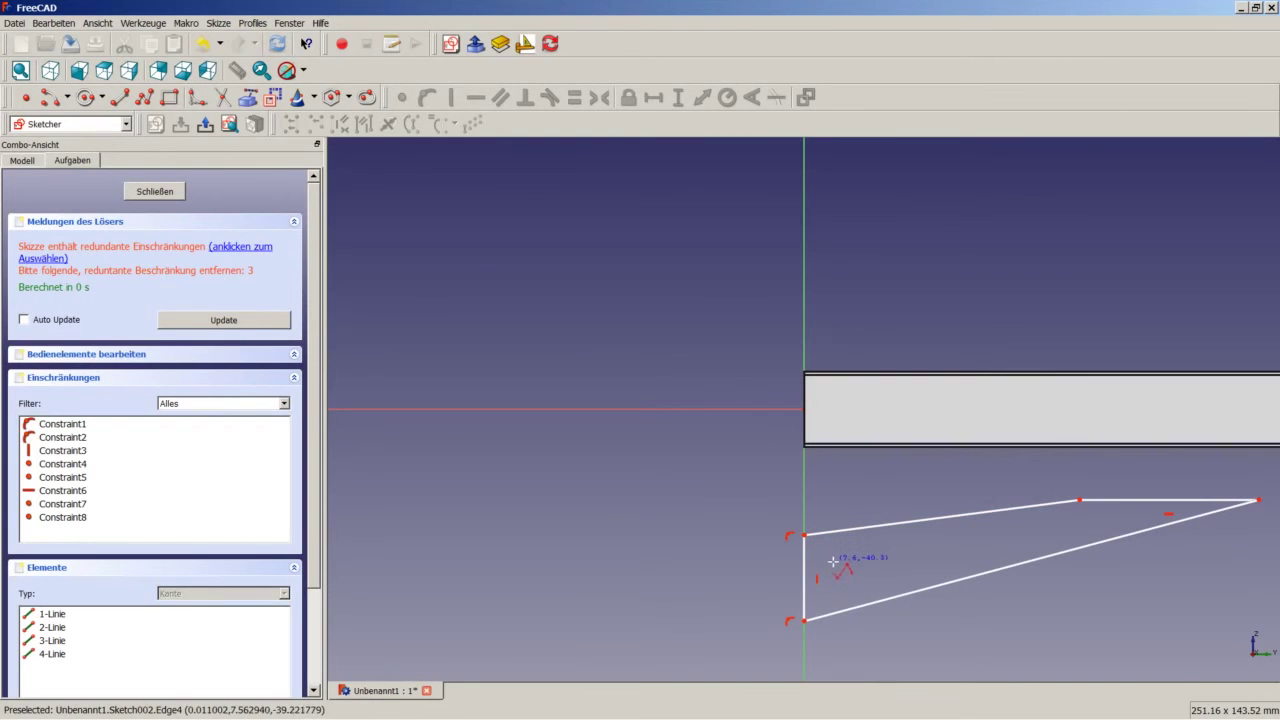
right_click(826, 582)
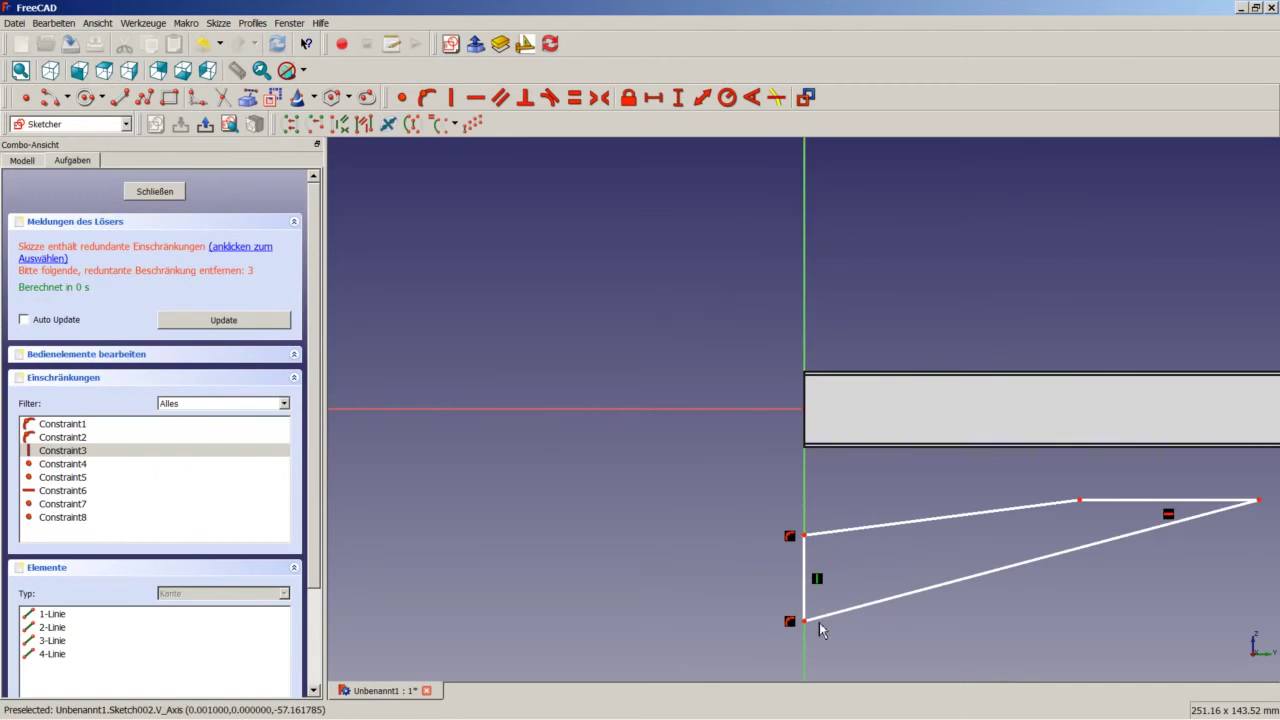
key("Delete")
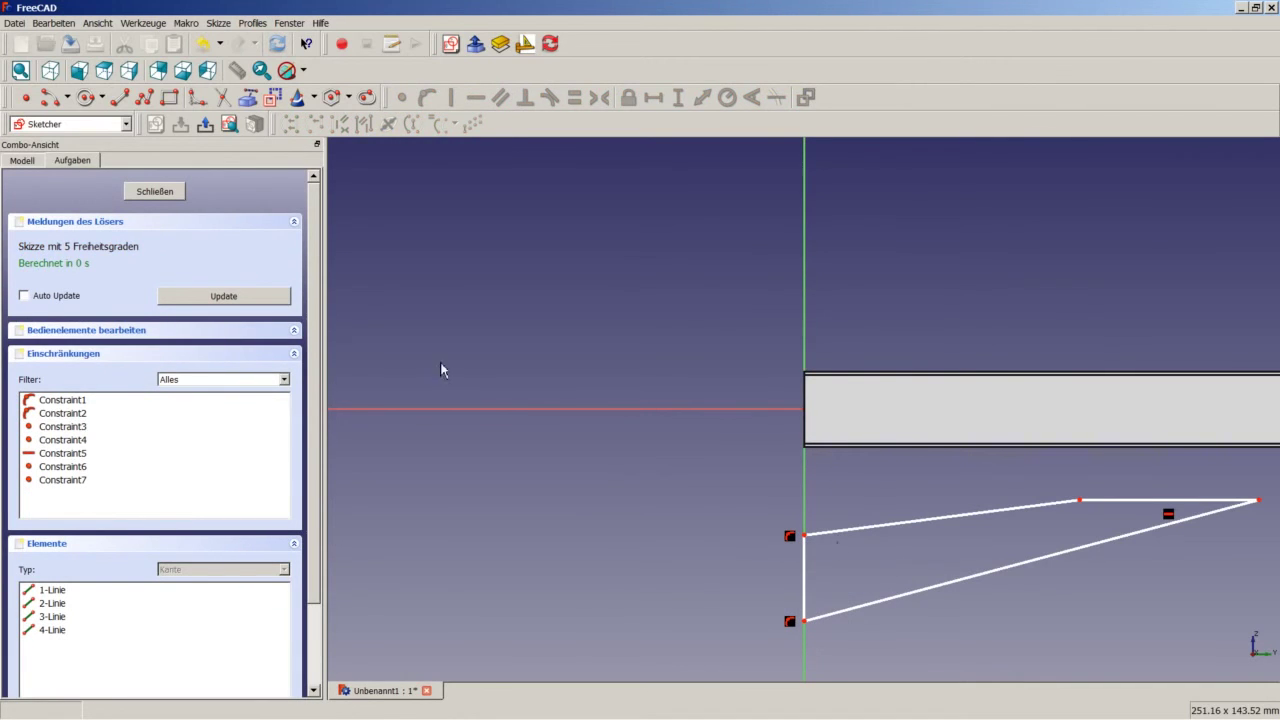
left_click(163, 191)
Hide the Thickness tube and reopen Sketch002 for editing
right_click(107, 238)
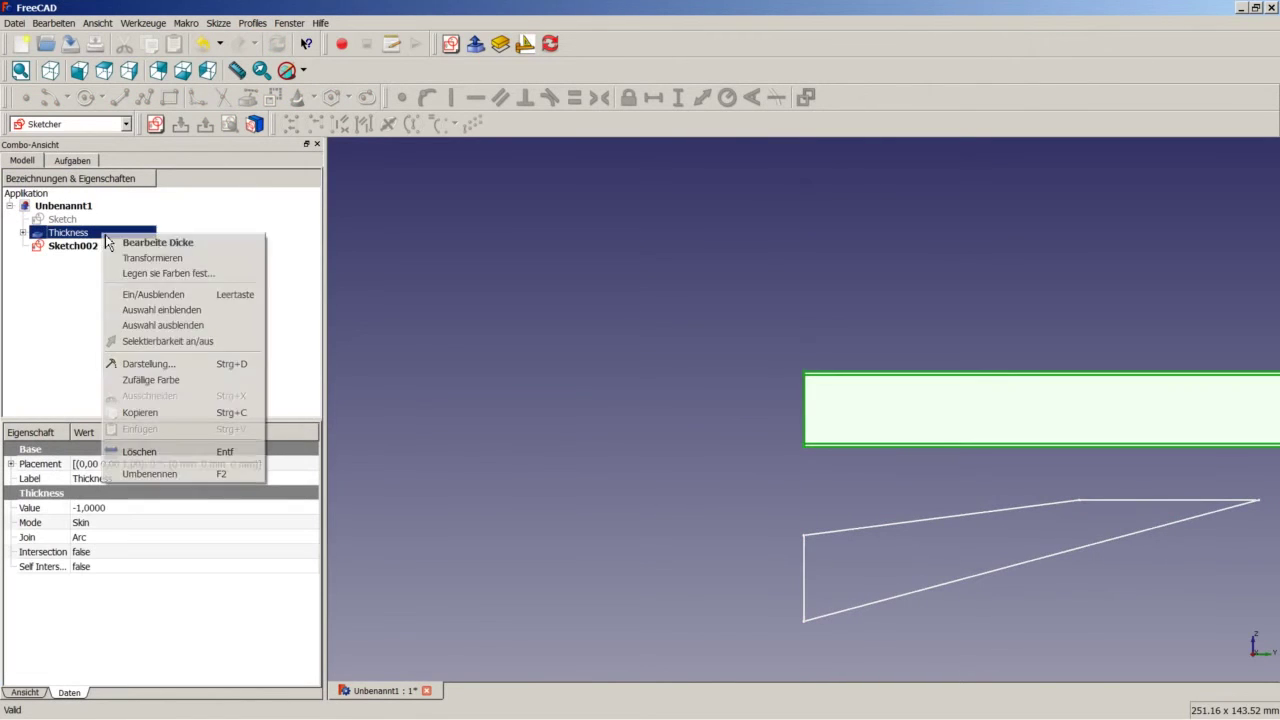
left_click(155, 295)
left_click(103, 256)
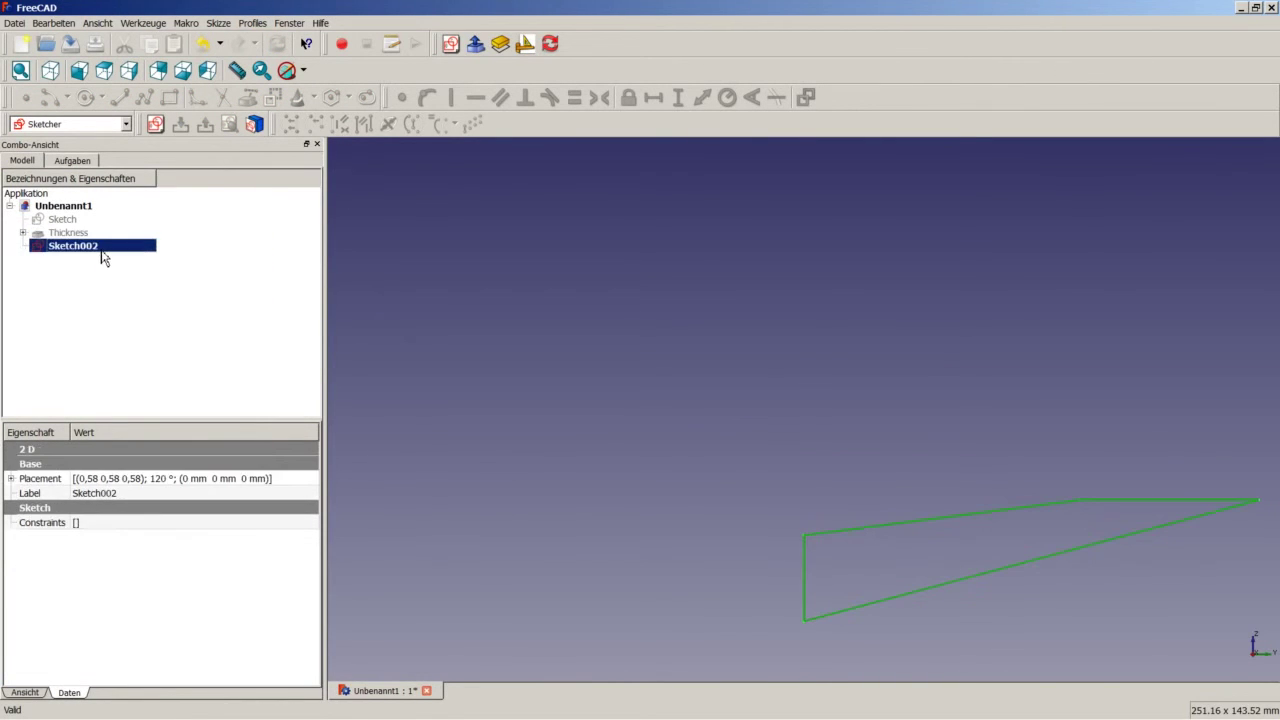
right_click(103, 256)
left_click(124, 266)
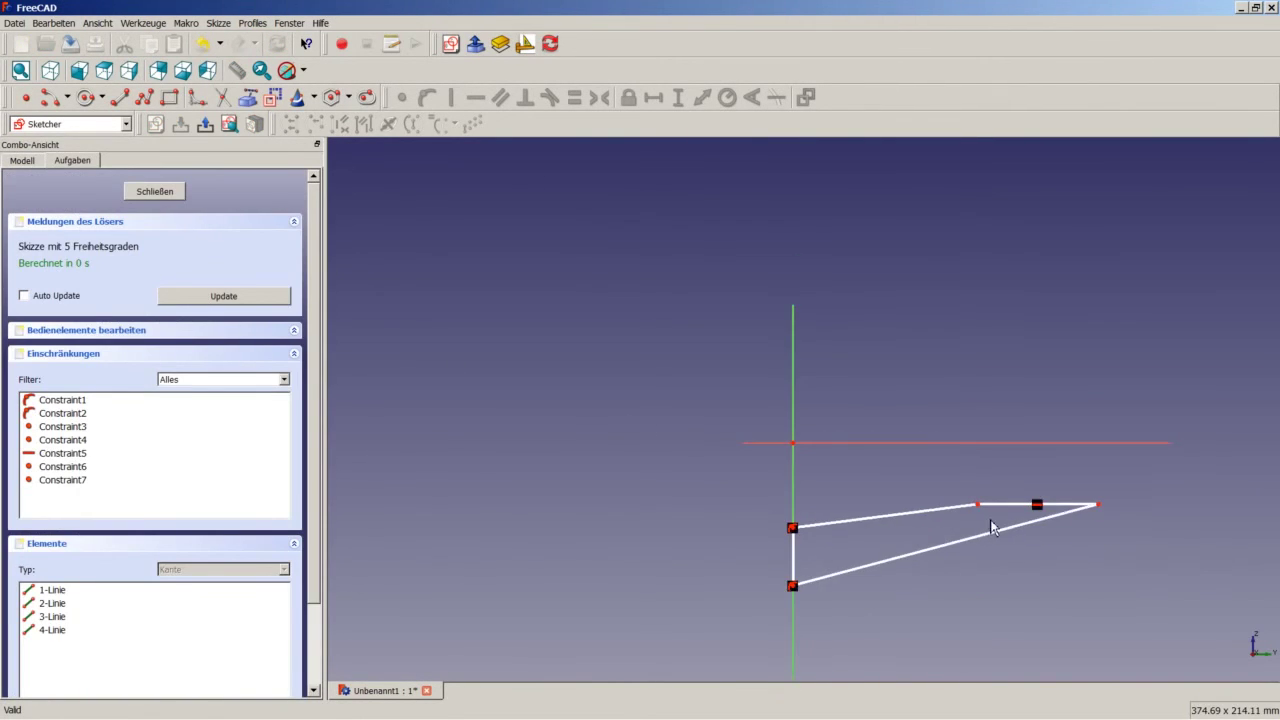
scroll(1094, 512, "up", 2)
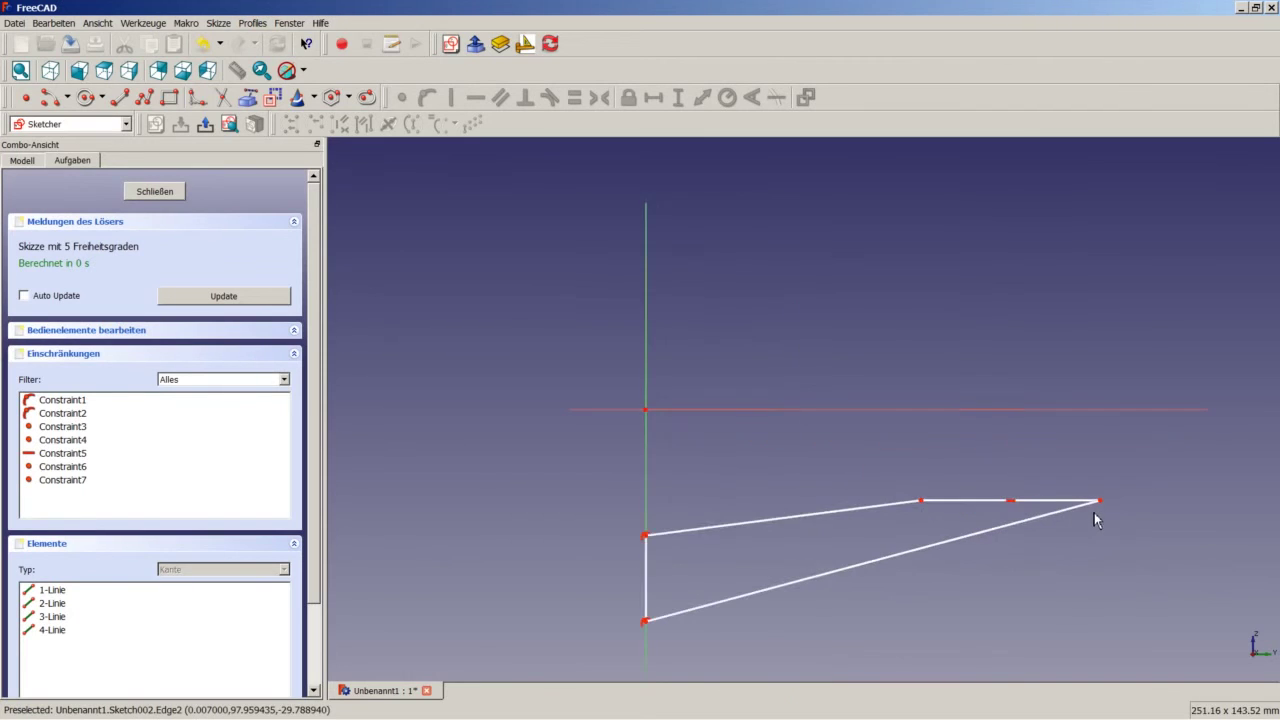
Make the two sloped edges parallel and 20 mm apart, then drag the top edge right
left_click(834, 517)
left_click(866, 562)
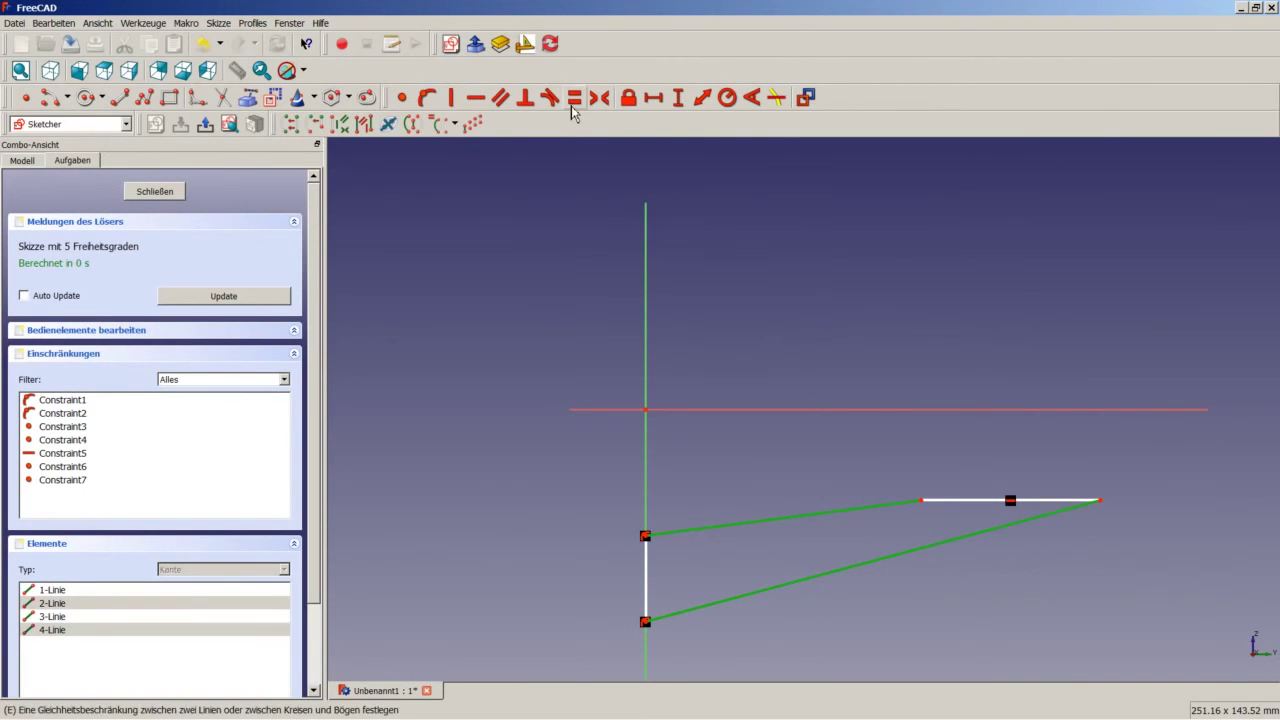
left_click(505, 100)
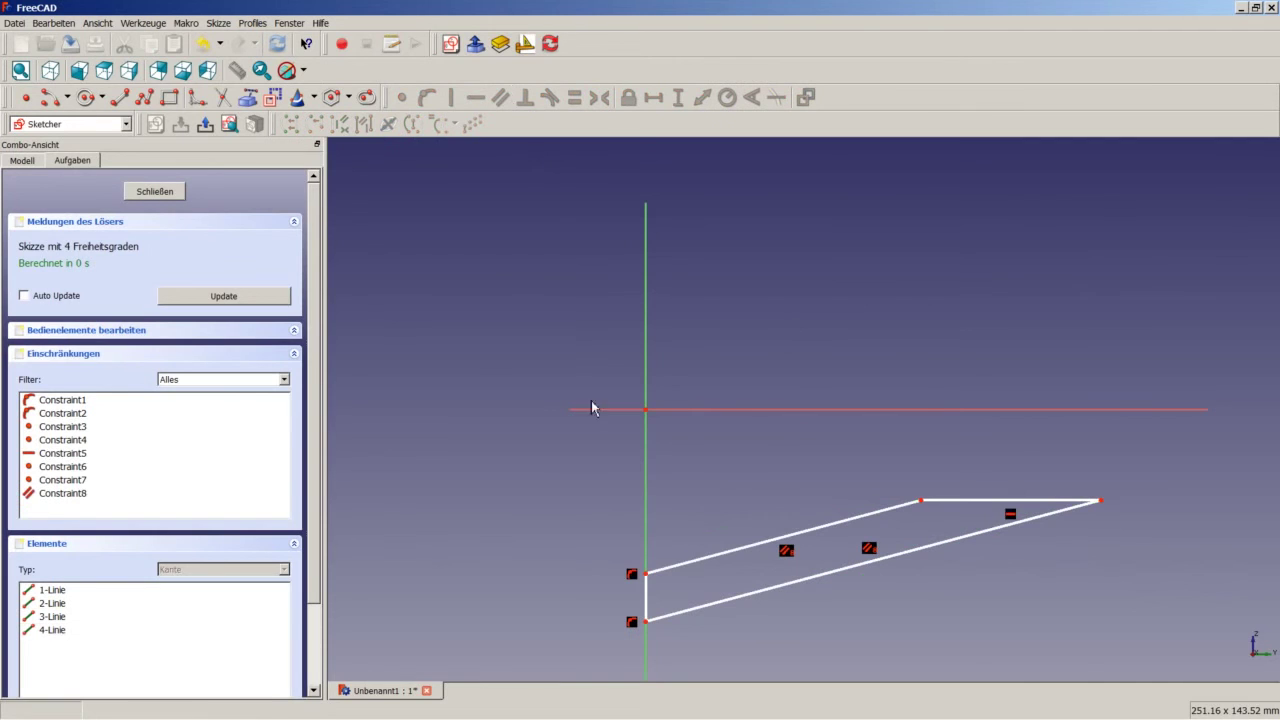
left_click(669, 615)
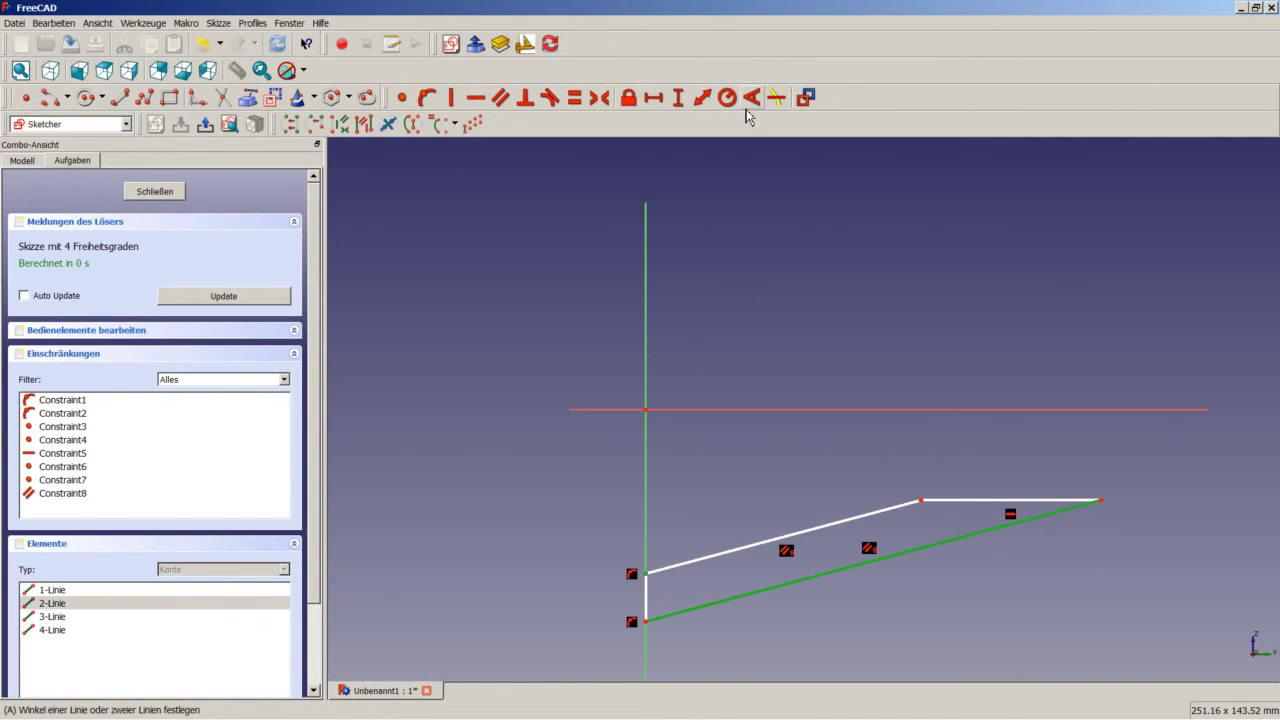
left_click(702, 97)
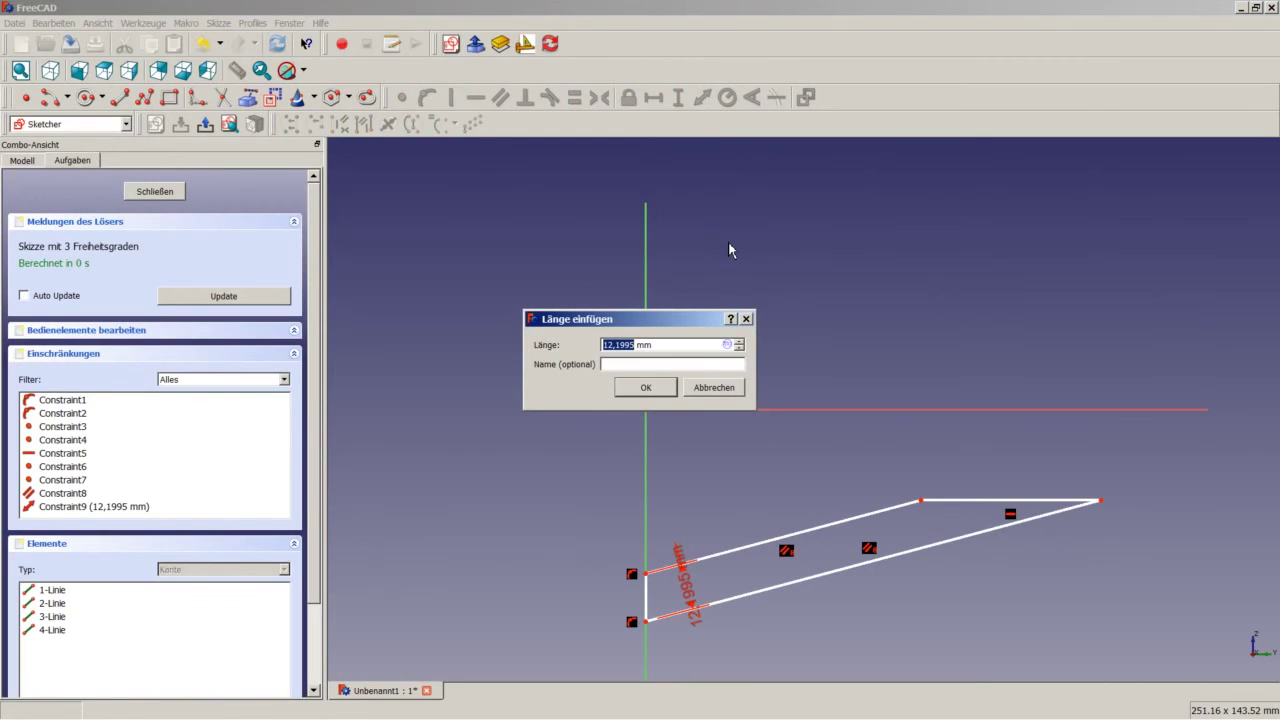
type("20")
left_click(669, 394)
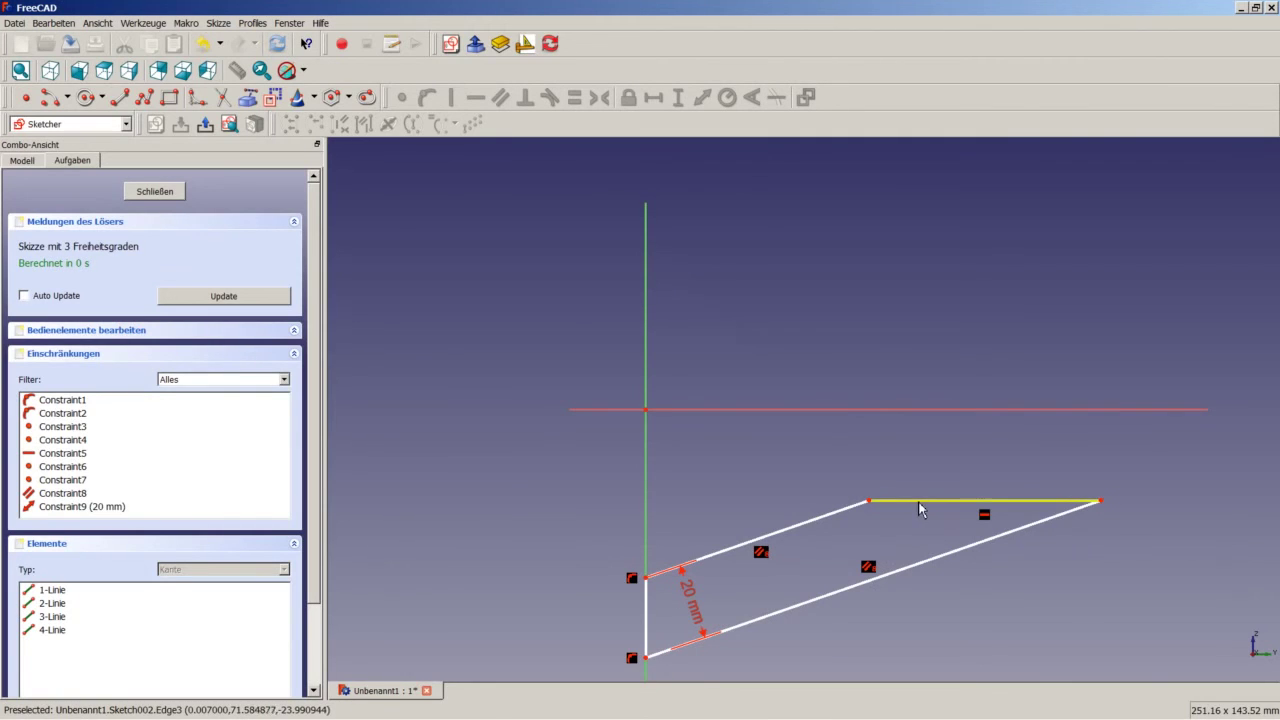
left_click_drag(920, 502, 1117, 498)
left_click(1069, 490)
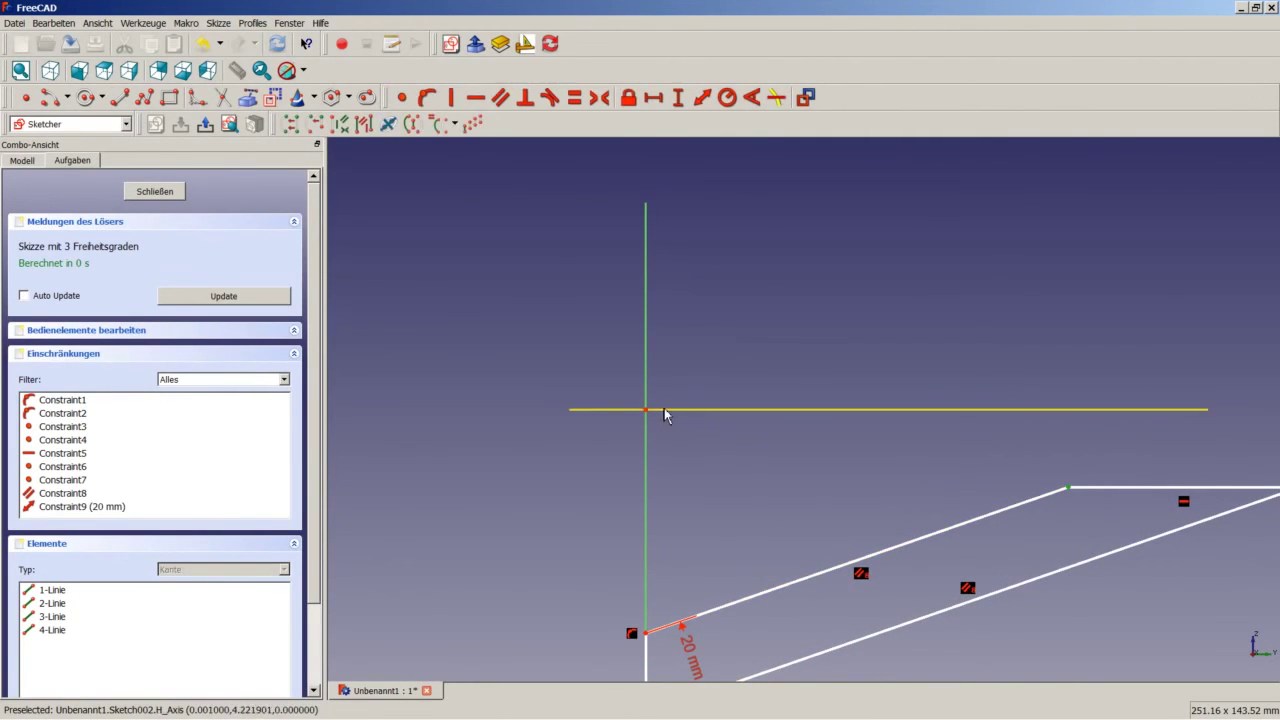
Constrain the upper corner 10 mm vertically from the horizontal axis
left_click(679, 98)
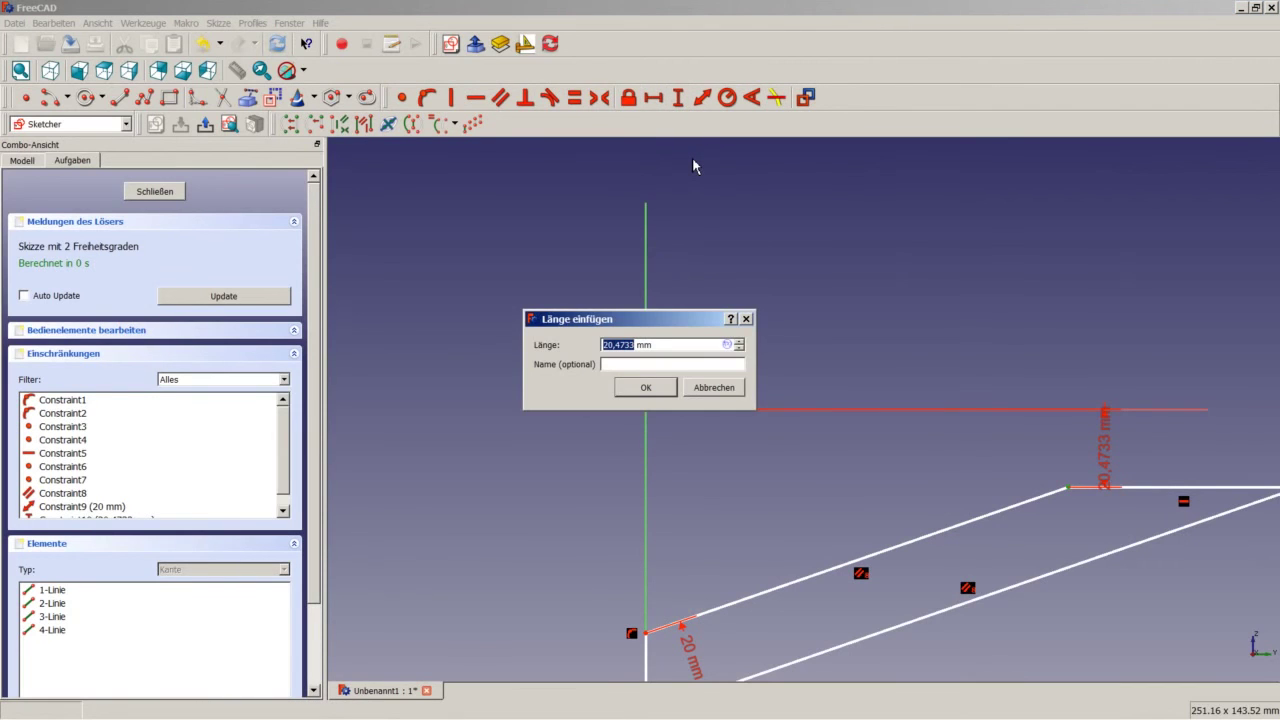
type("10")
key("Return")
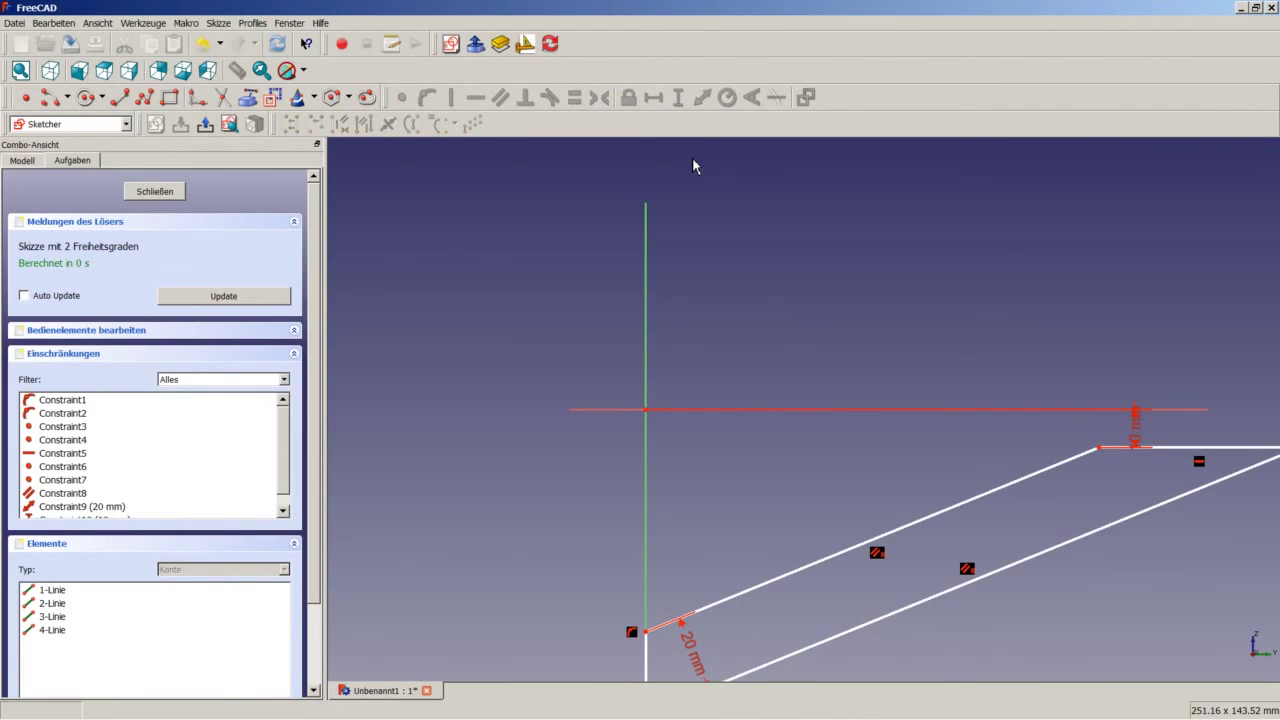
Undo a mistaken entry, stretch the strip, and set the corner 320 mm horizontally from the origin
scroll(962, 370, "down", 2)
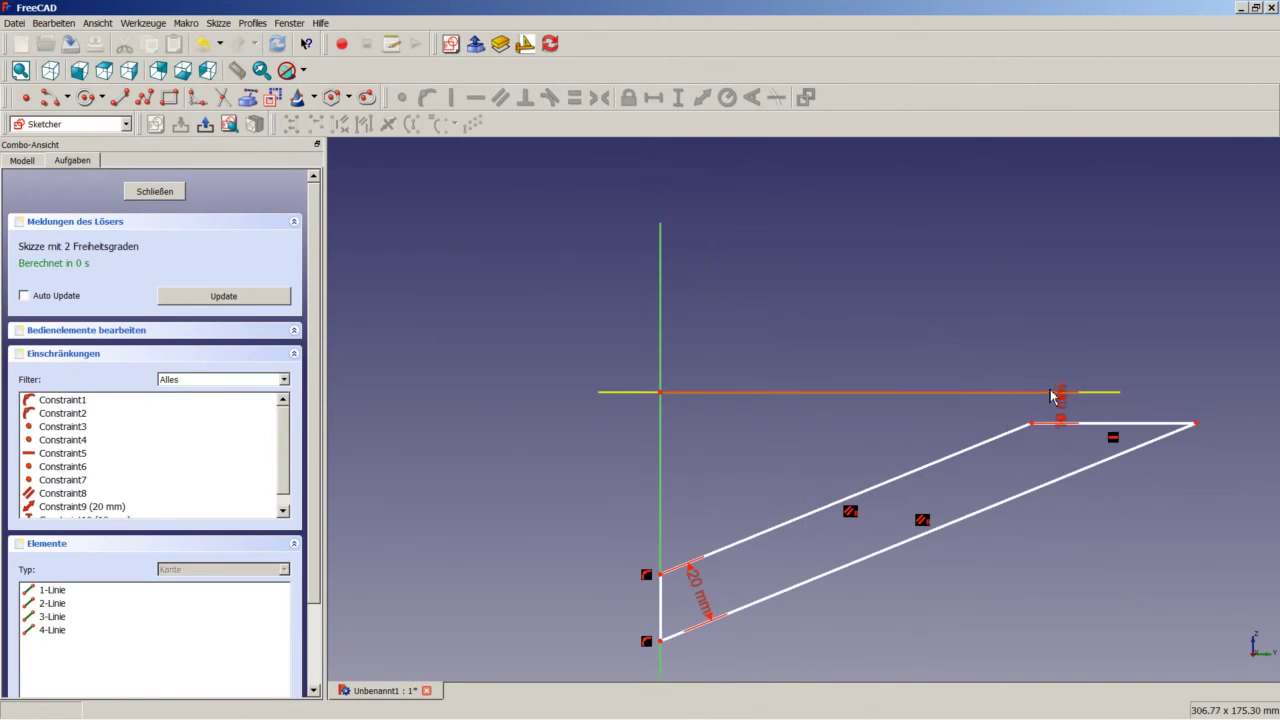
left_click(1001, 431)
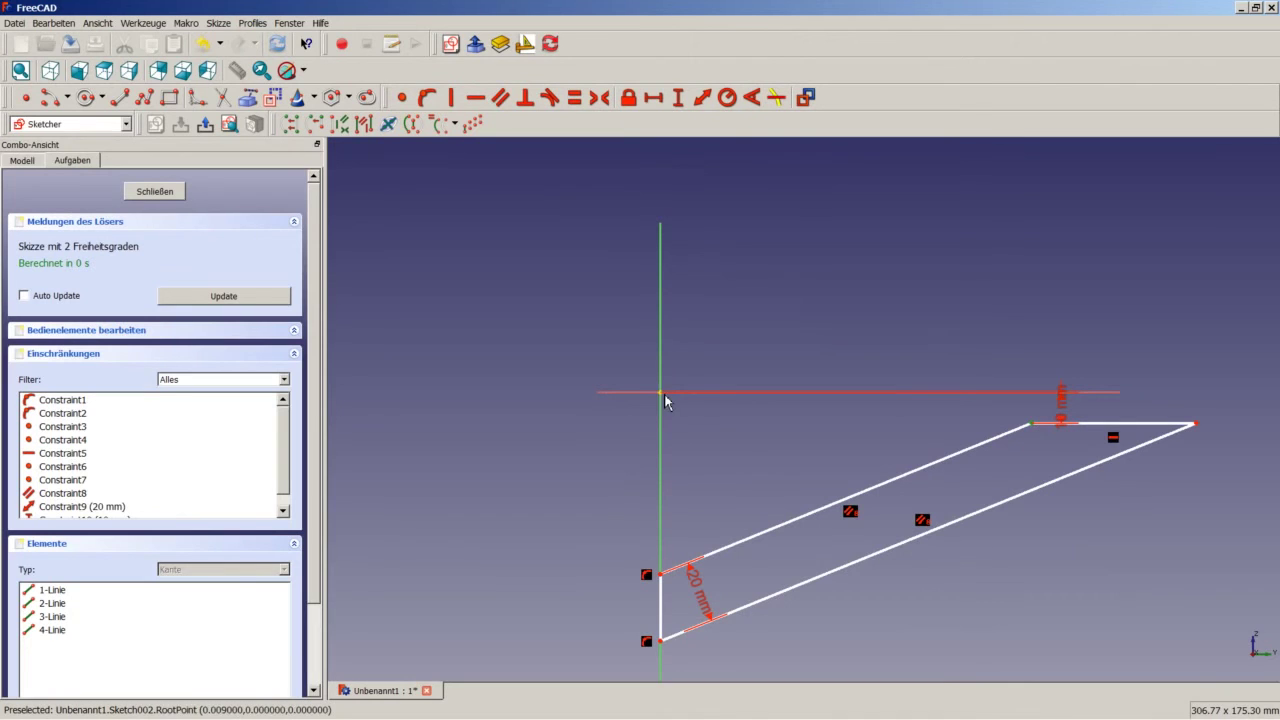
left_click(653, 98)
type("320")
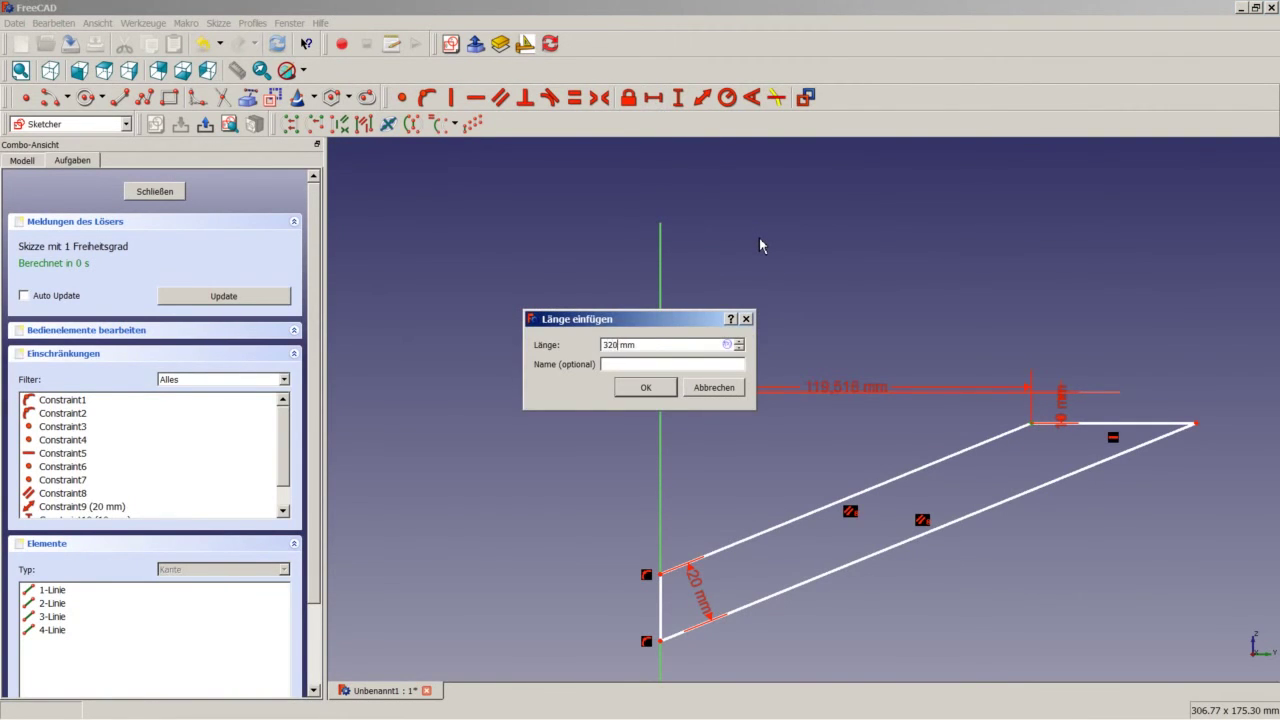
key("Return")
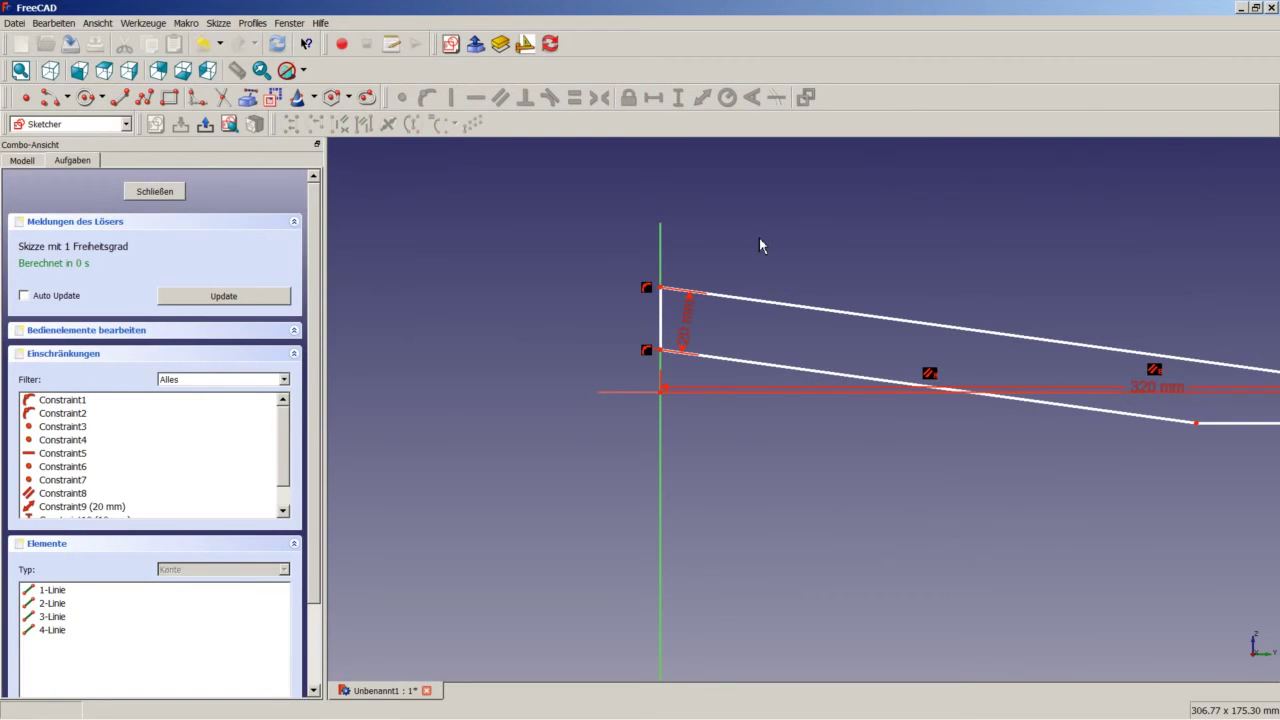
left_click(202, 45)
scroll(963, 447, "down", 5)
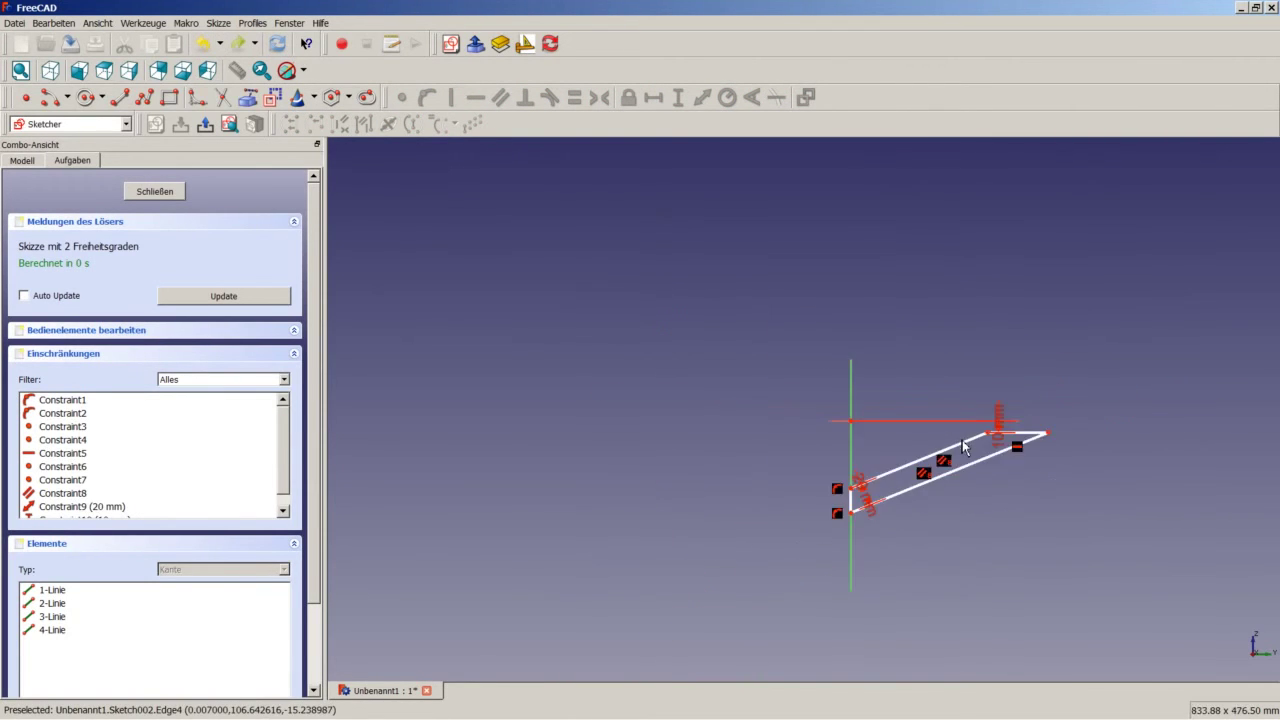
scroll(1028, 426, "up", 2)
scroll(1028, 426, "up", 2)
scroll(914, 503, "up", 2)
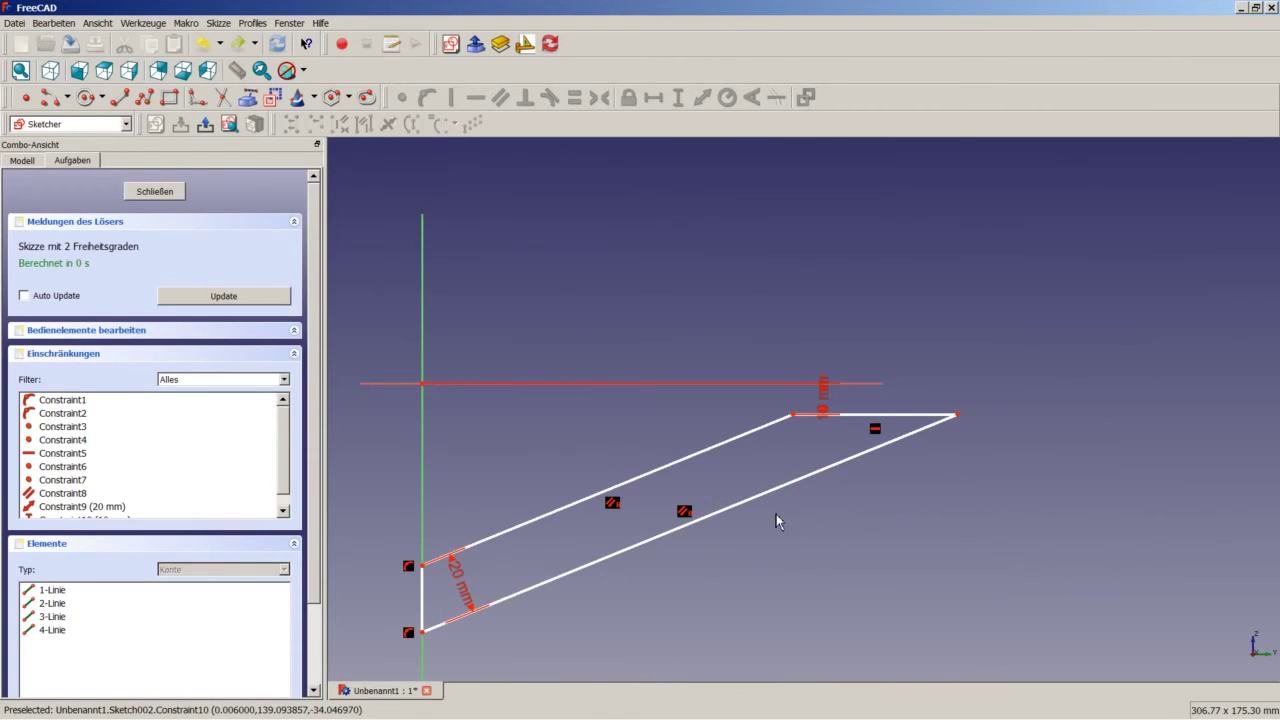
left_click_drag(754, 500, 1221, 585)
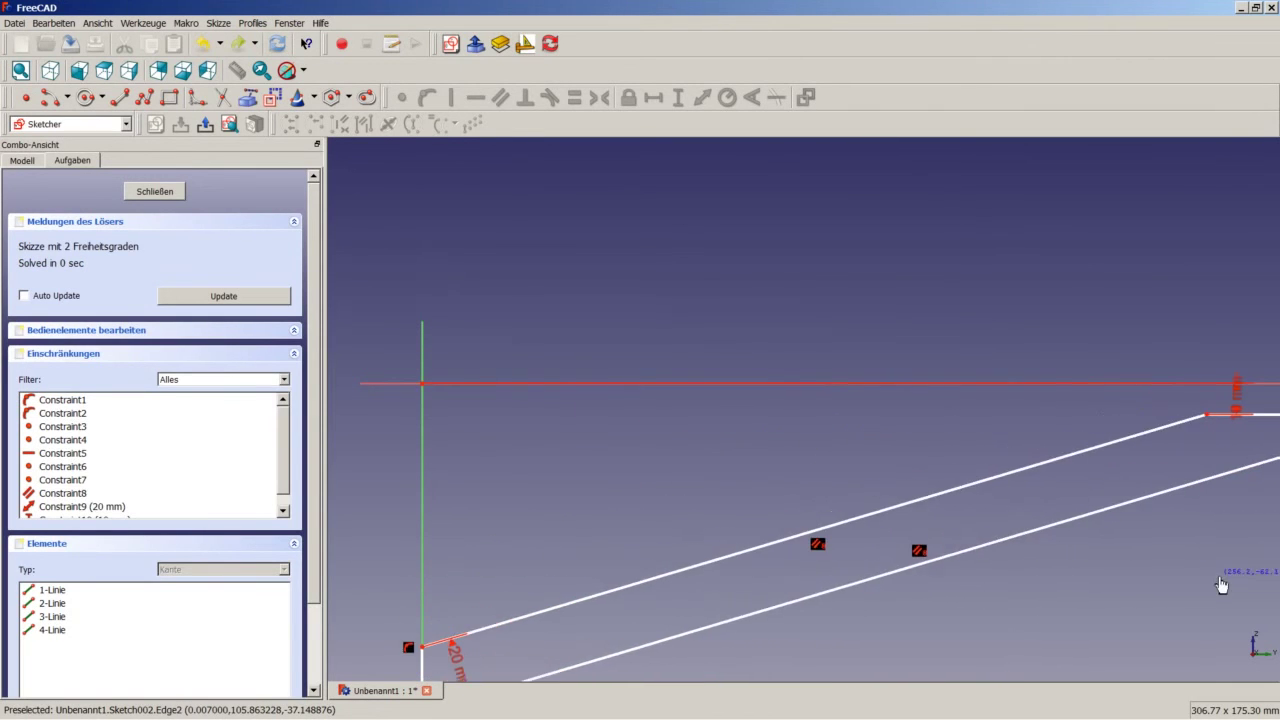
left_click_drag(1221, 585, 1104, 590)
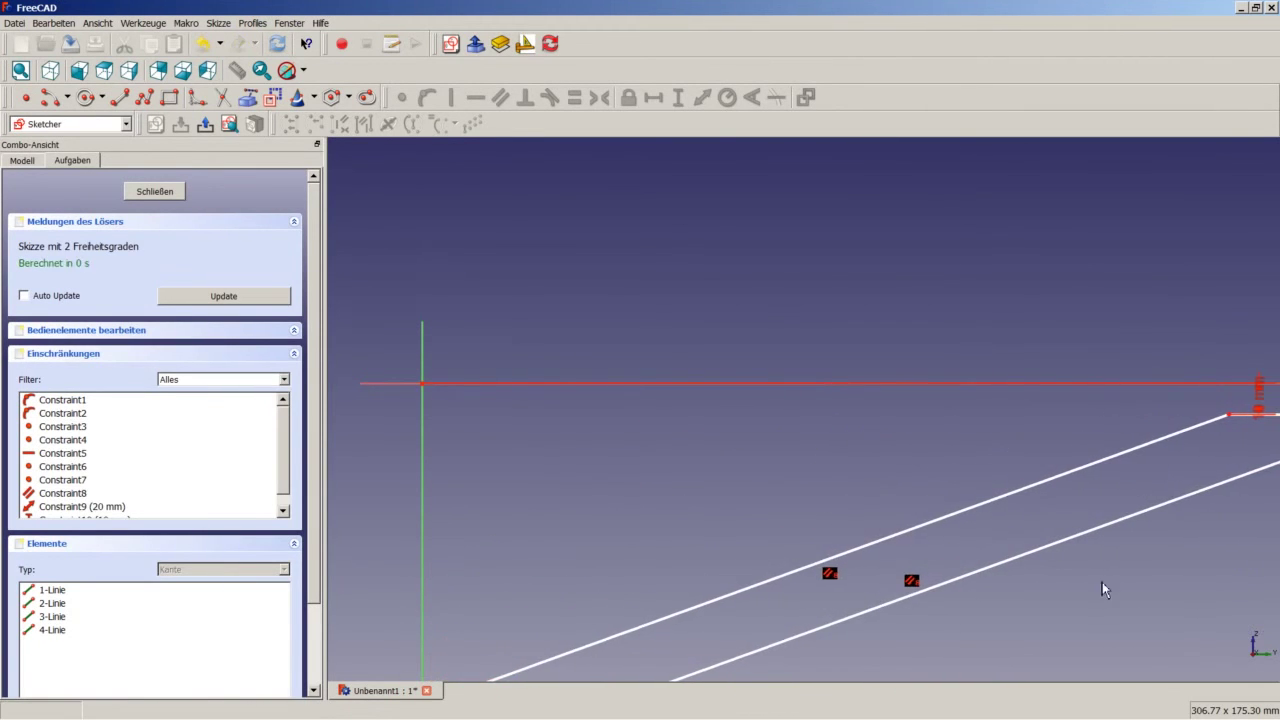
scroll(1104, 590, "down", 2)
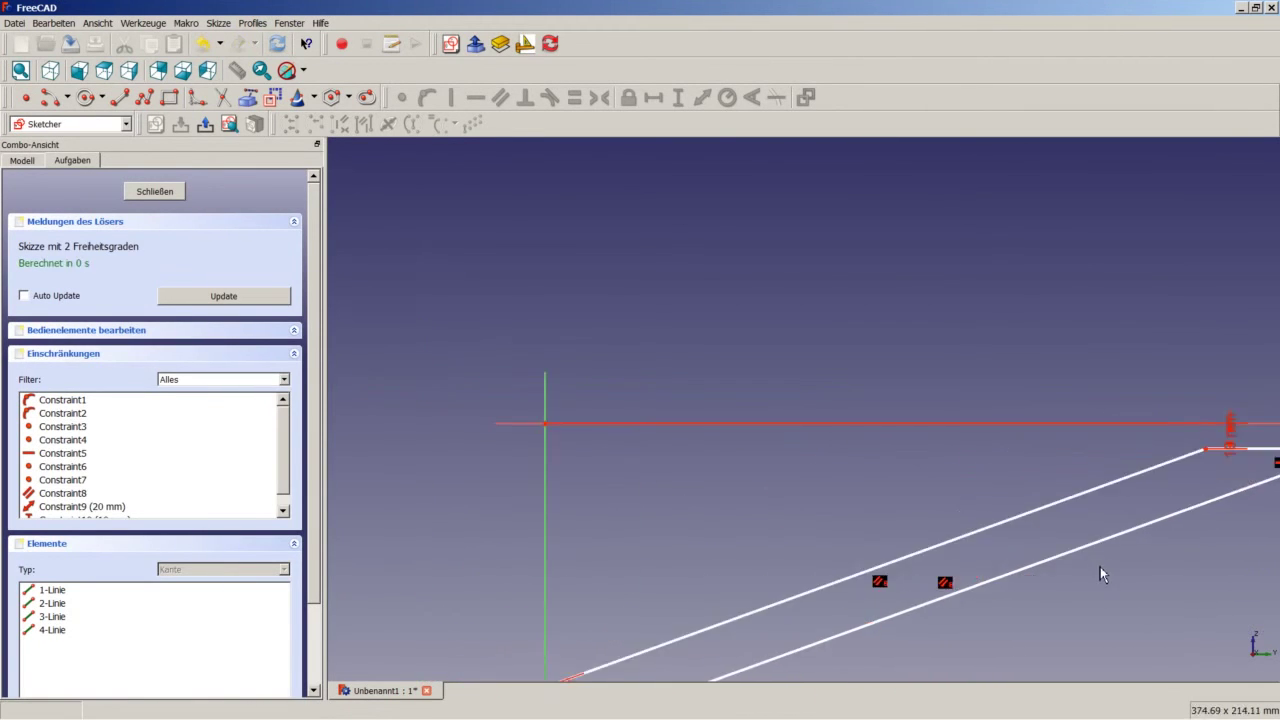
left_click(1207, 452)
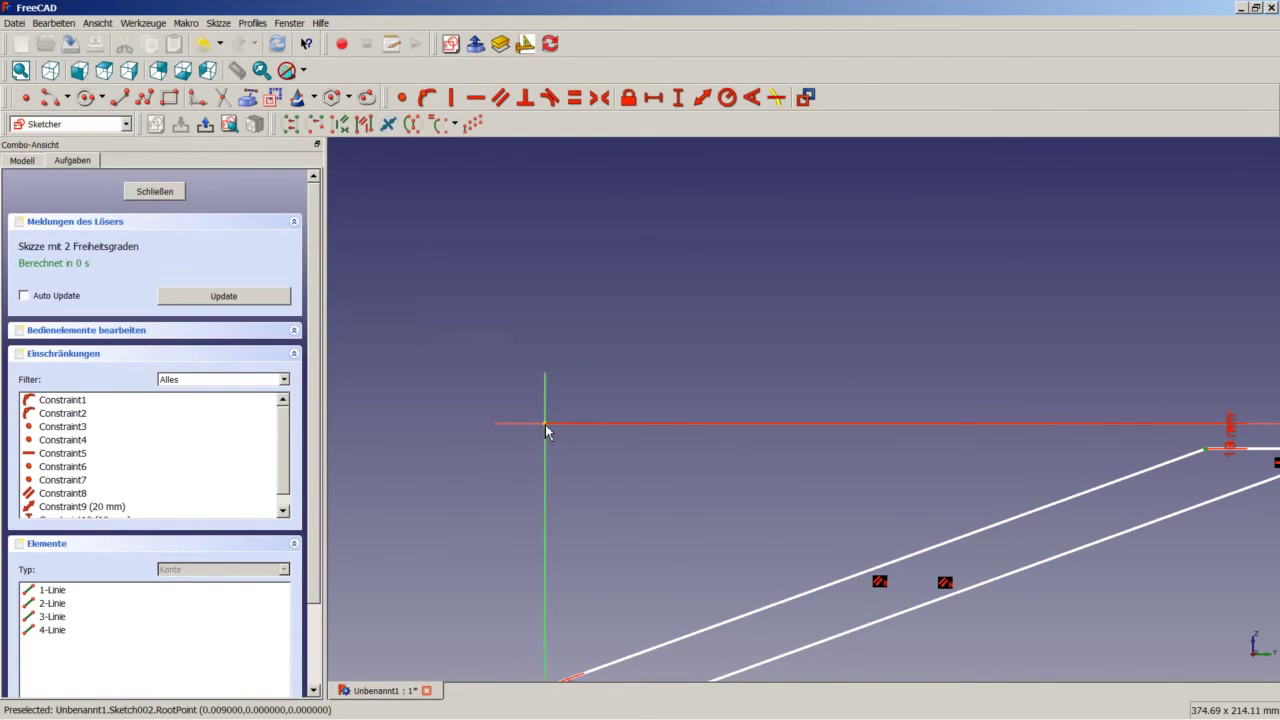
left_click(653, 97)
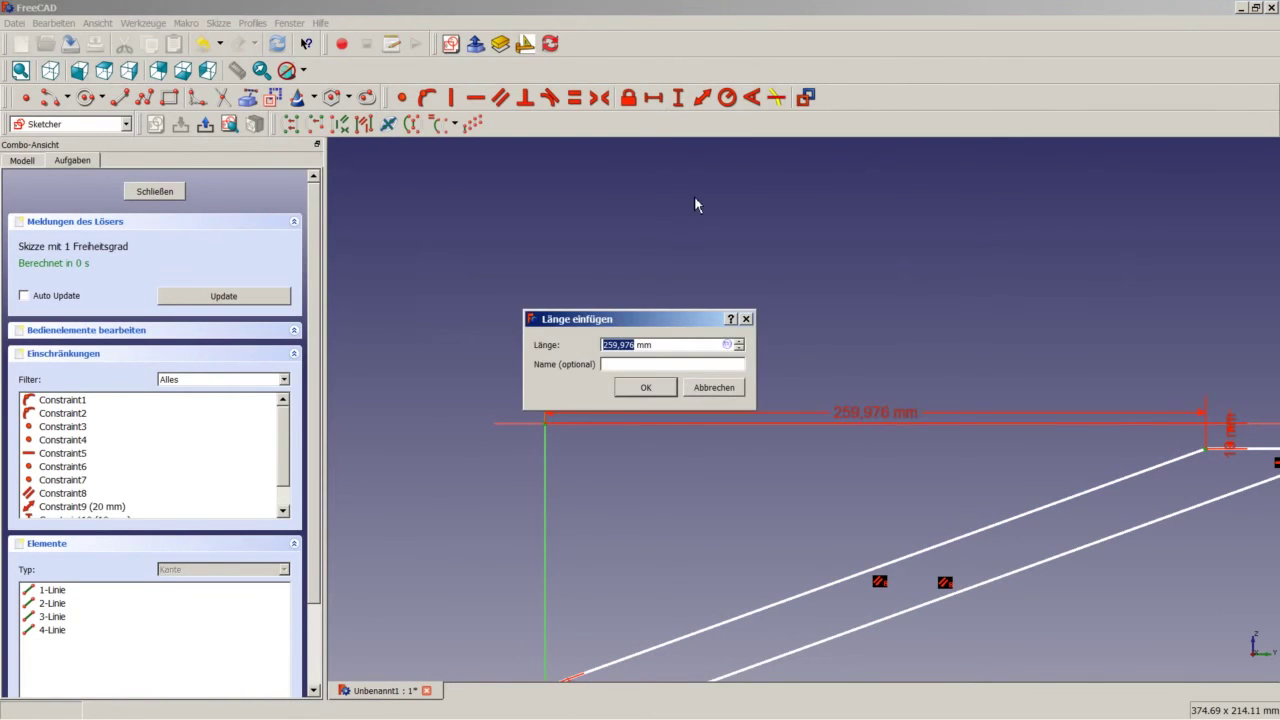
type("320")
key("Return")
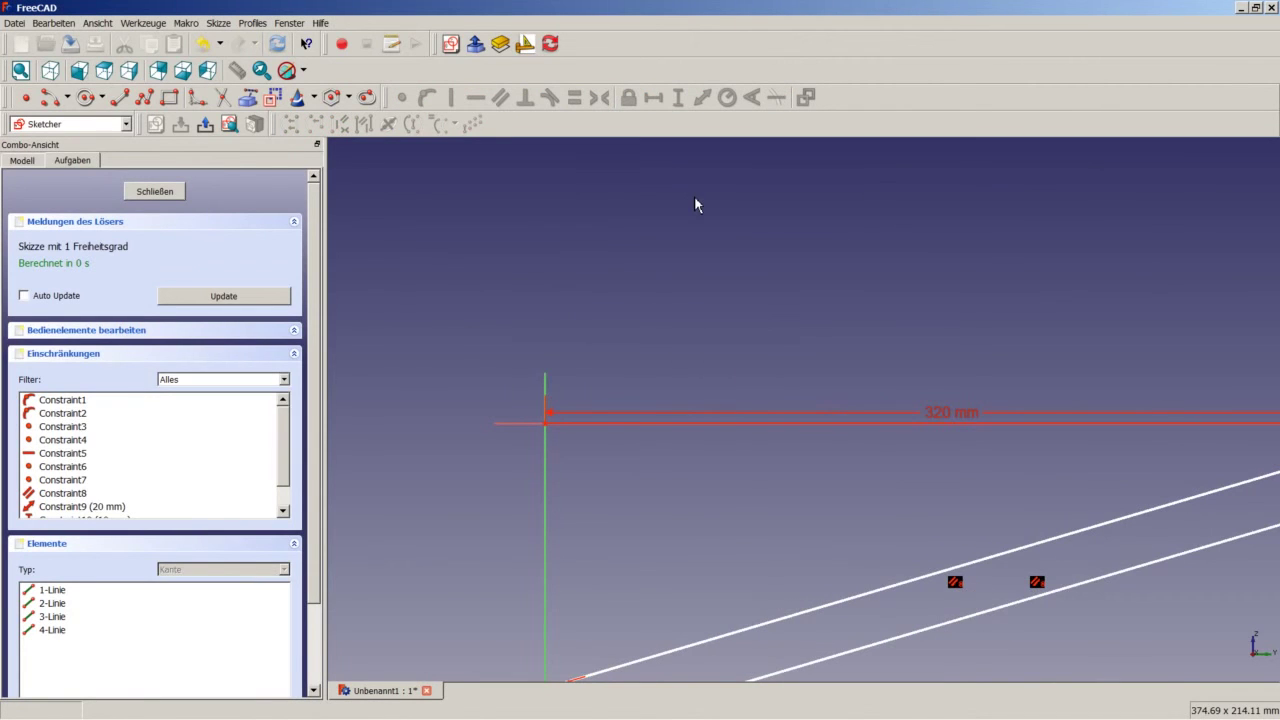
Set the upper sloped edge at 15° to the horizontal axis and close the sketch
scroll(686, 478, "down", 3)
scroll(704, 470, "up", 2)
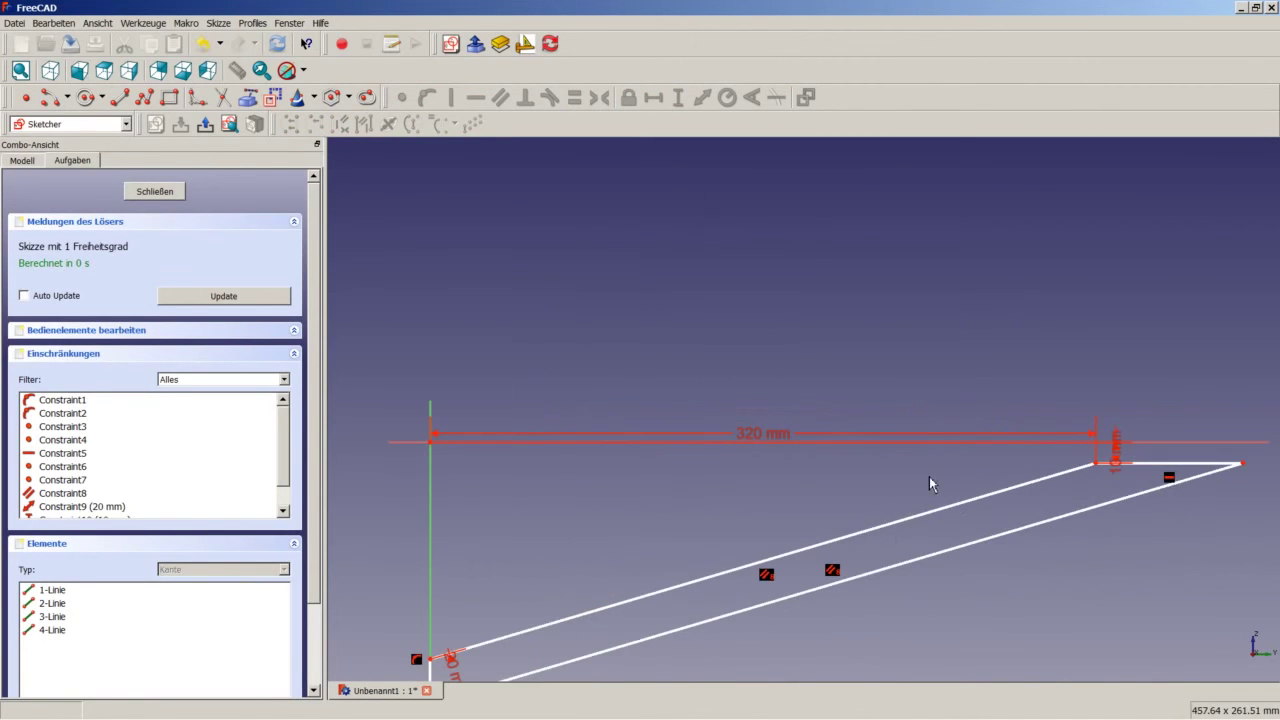
left_click(1008, 500)
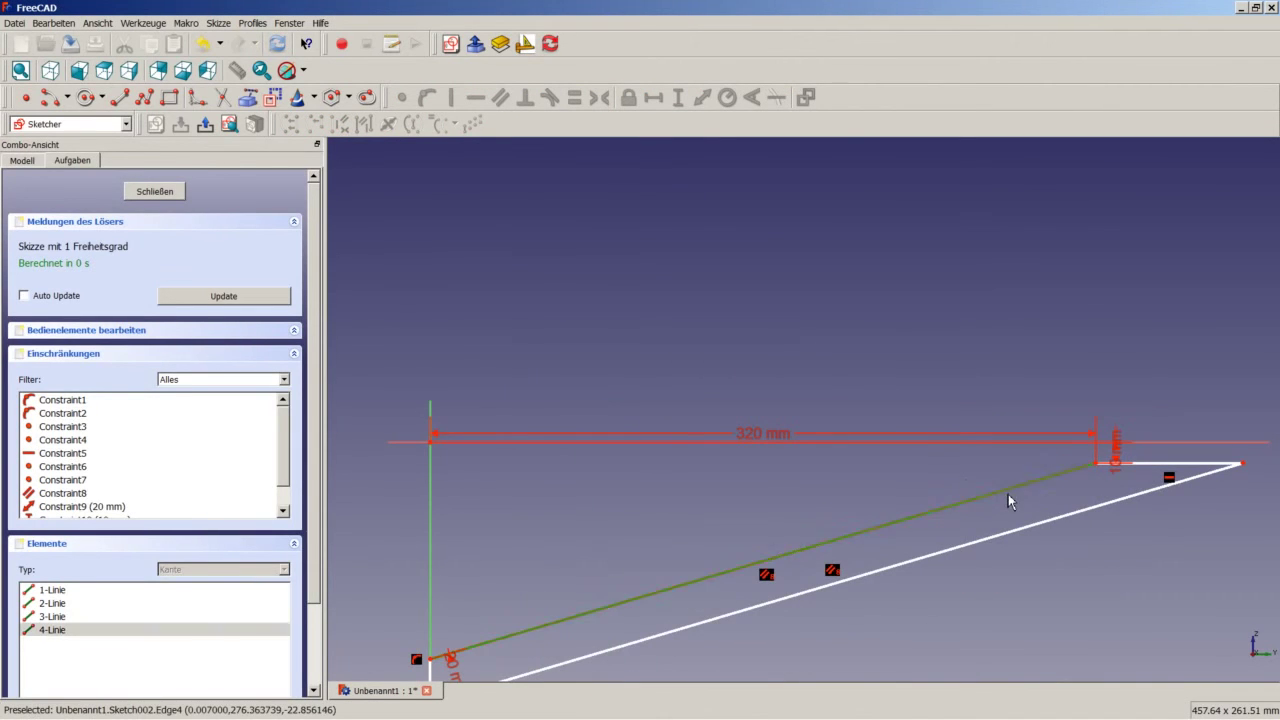
left_click(1020, 443)
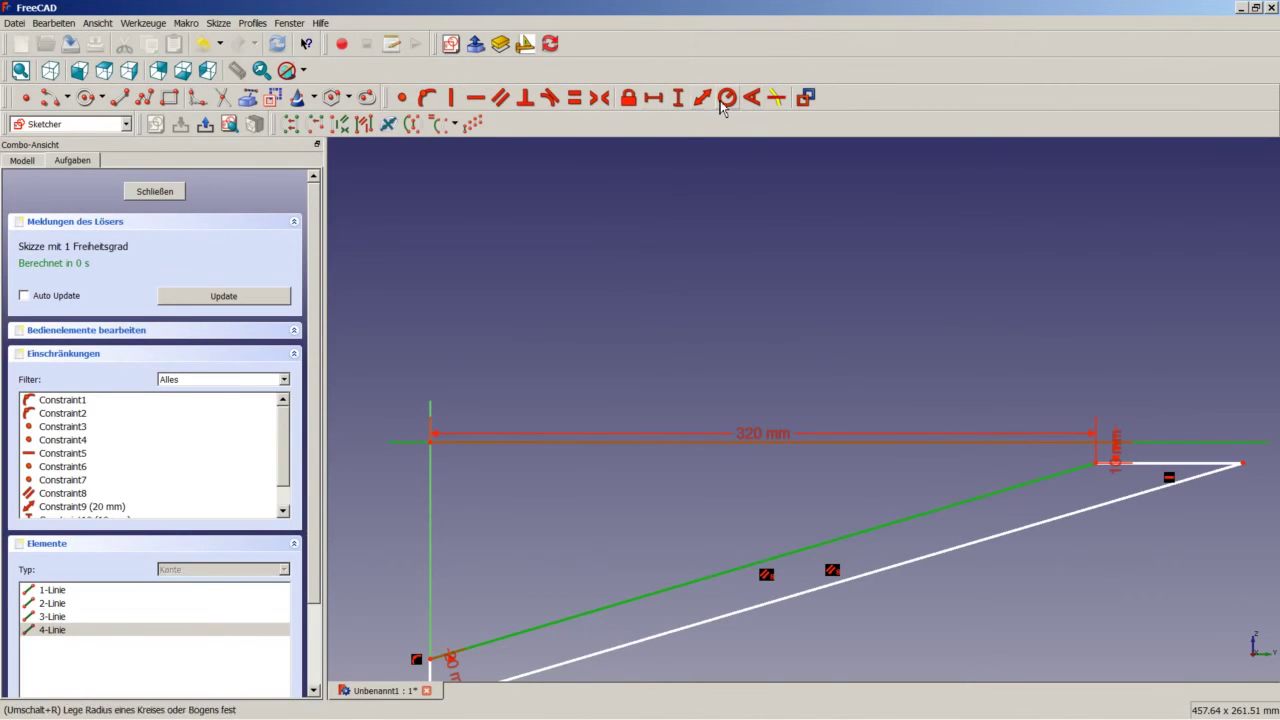
left_click(750, 102)
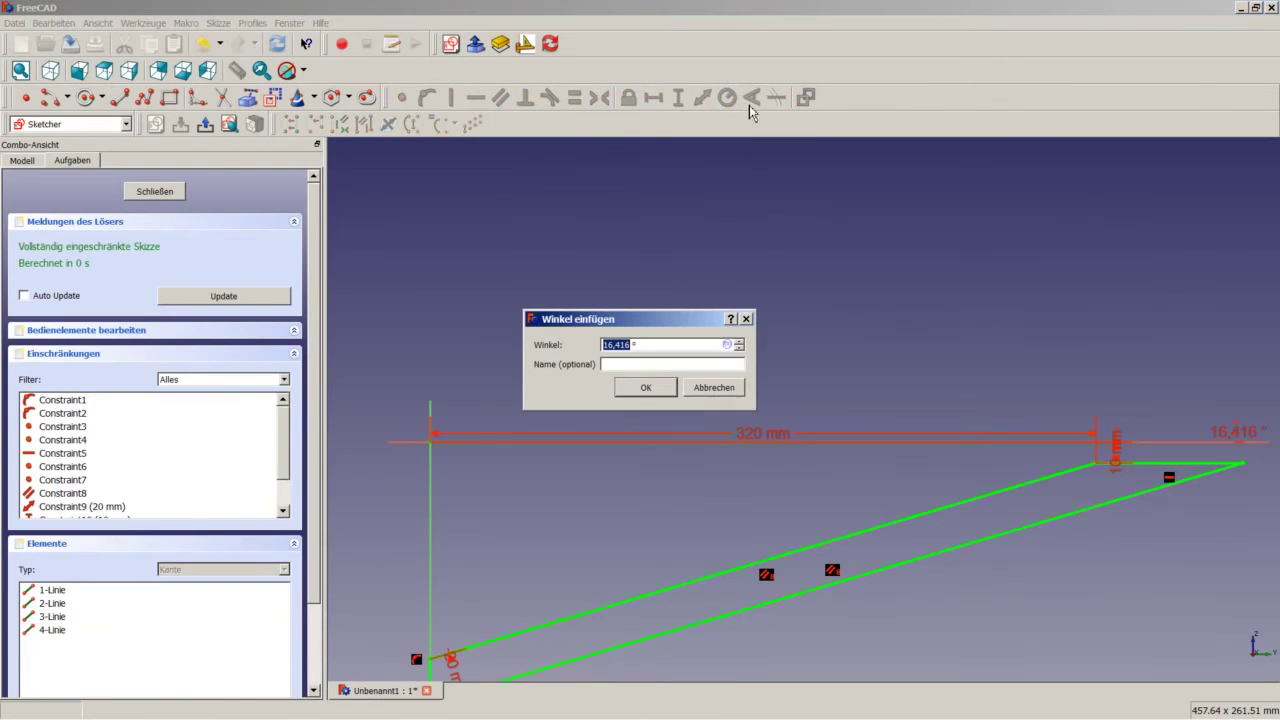
type("15")
key("Return")
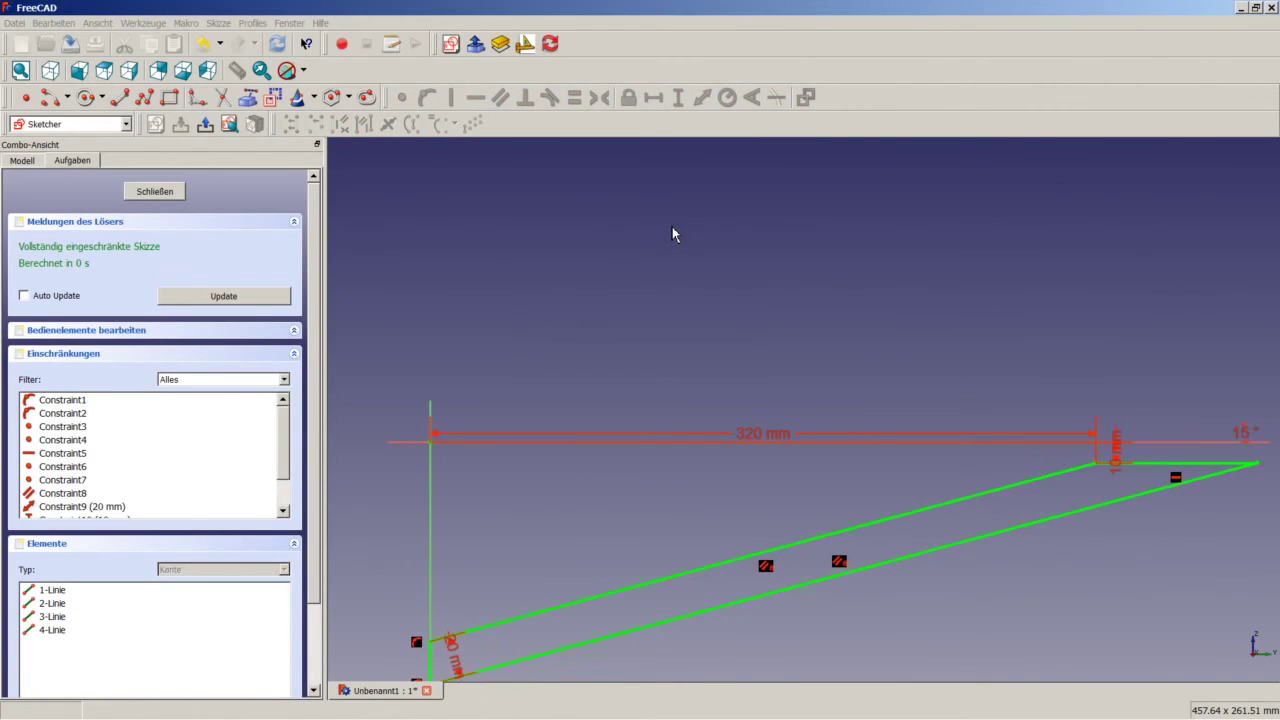
scroll(893, 425, "down", 2)
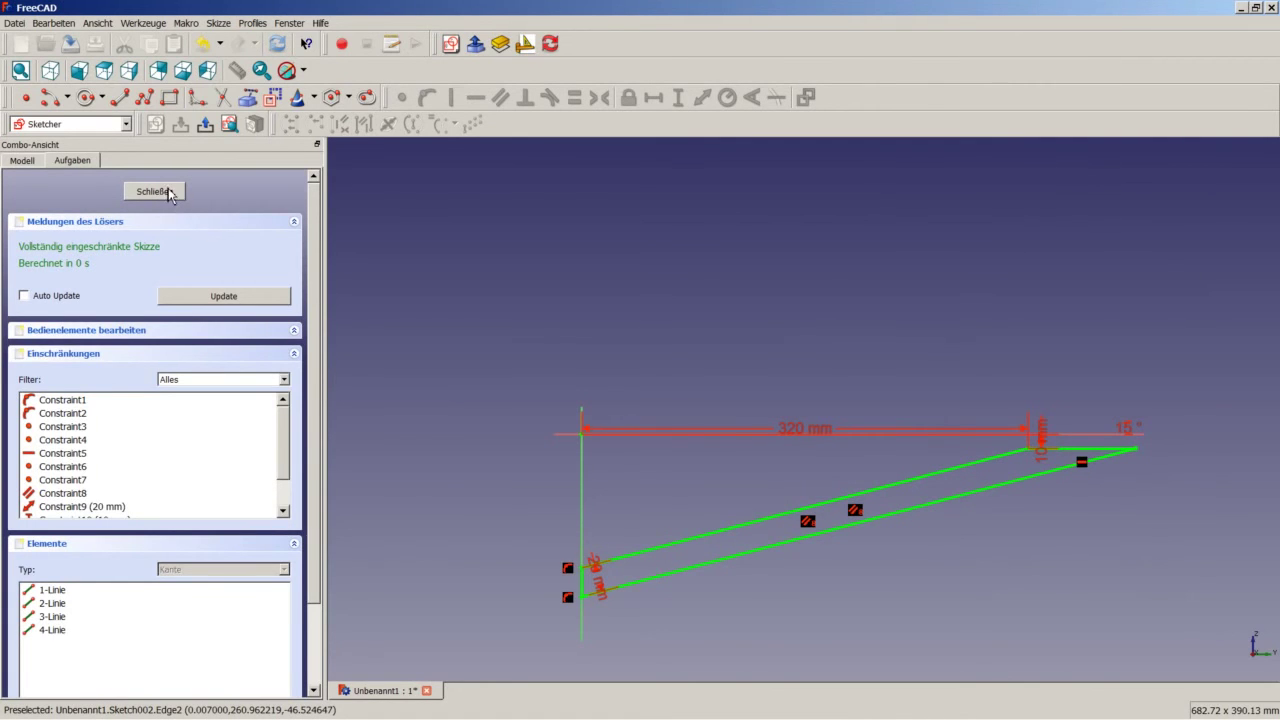
left_click(154, 191)
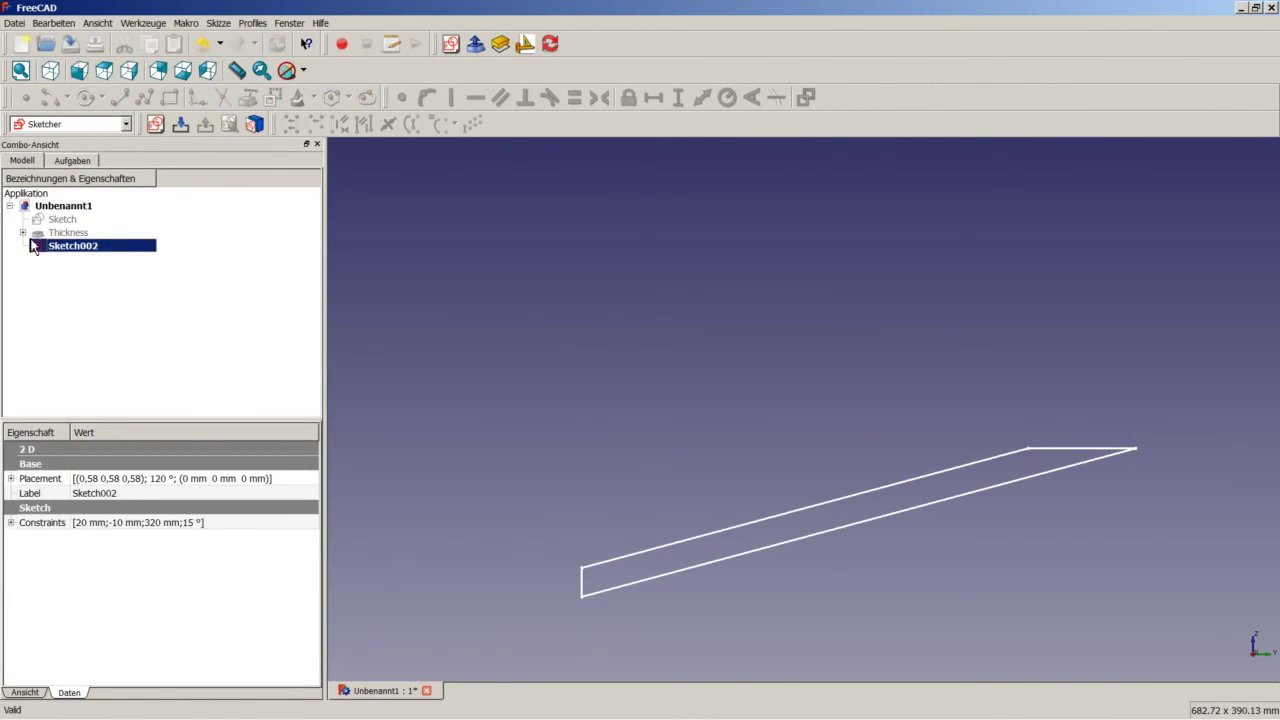
Show the Thickness tube again, select Sketch002, and start editing its Placement property
right_click(47, 236)
left_click(69, 293)
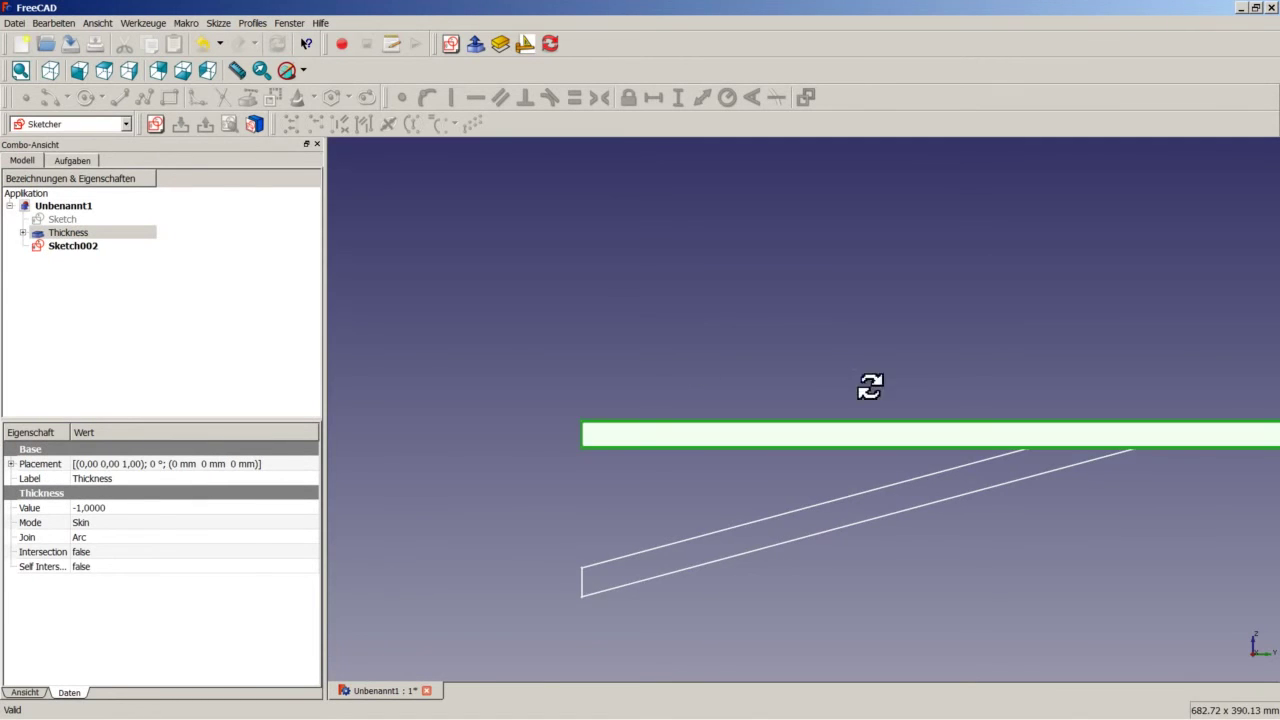
mouse_move(869, 383)
middle_mouse_down()
mouse_move(966, 472)
mouse_move(978, 448)
middle_mouse_up()
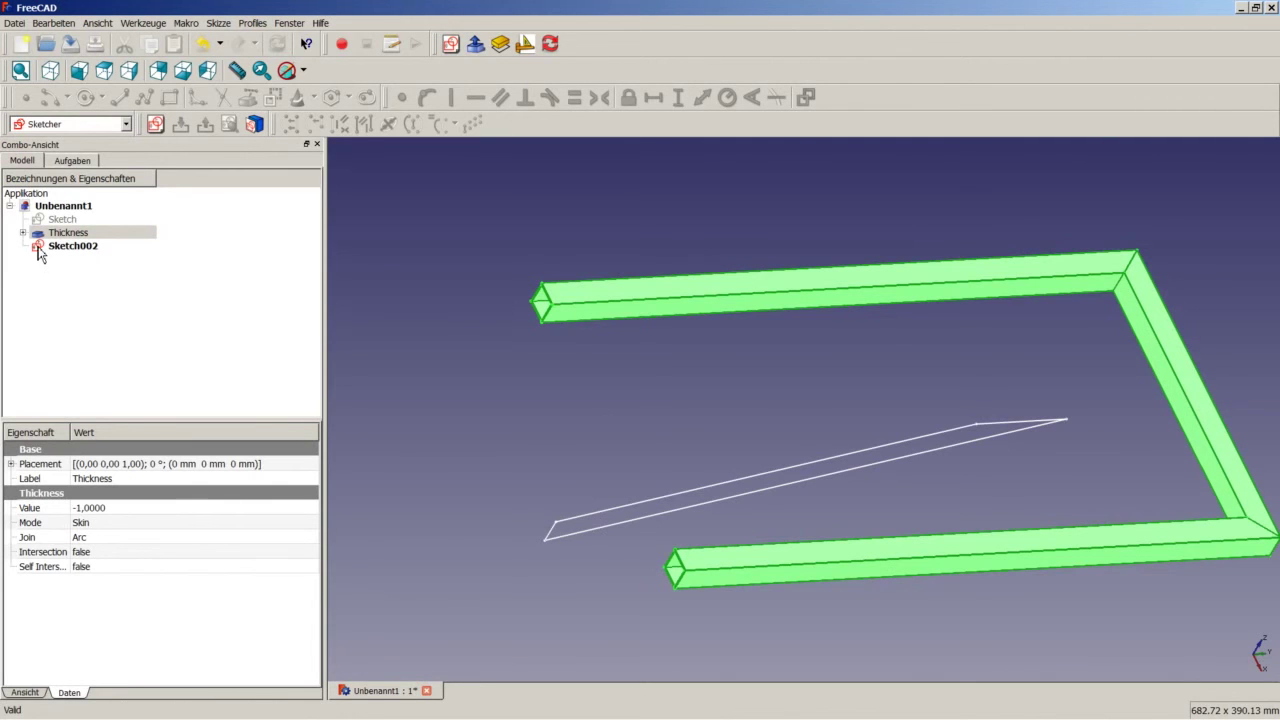
left_click(70, 245)
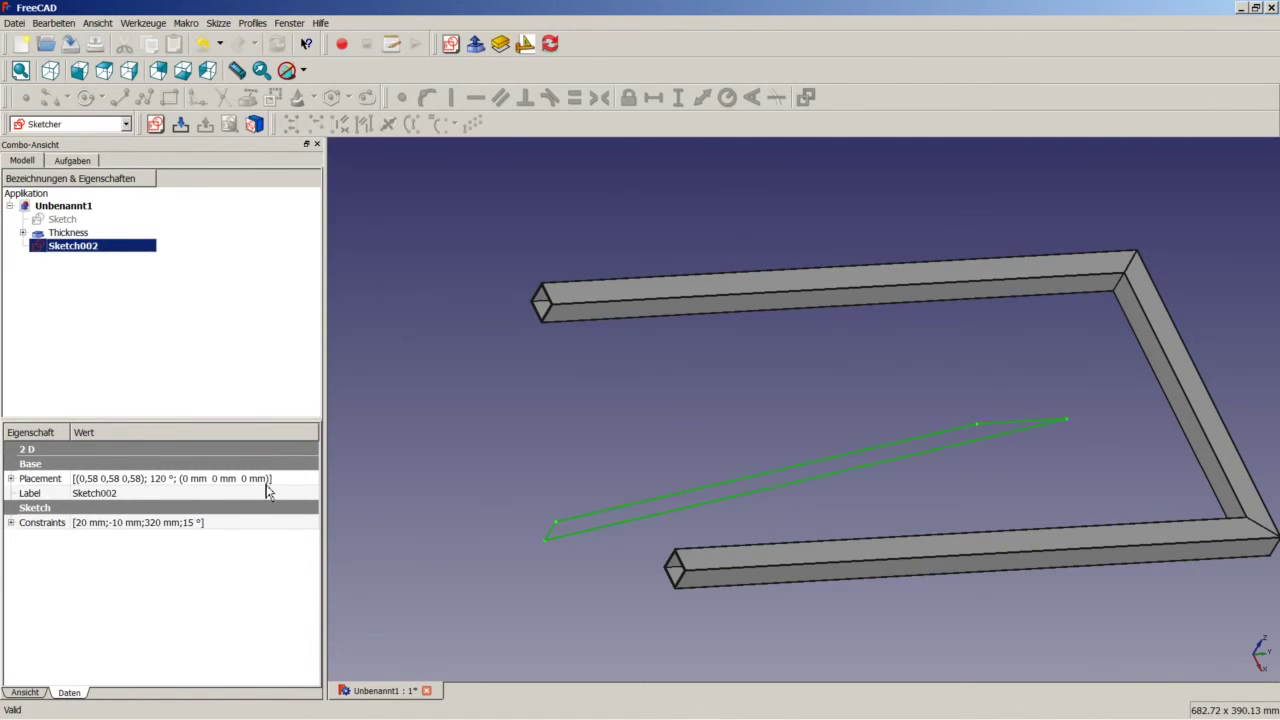
left_click(229, 480)
Give Sketch002's placement a 125 mm Verschiebung along X
left_click(313, 479)
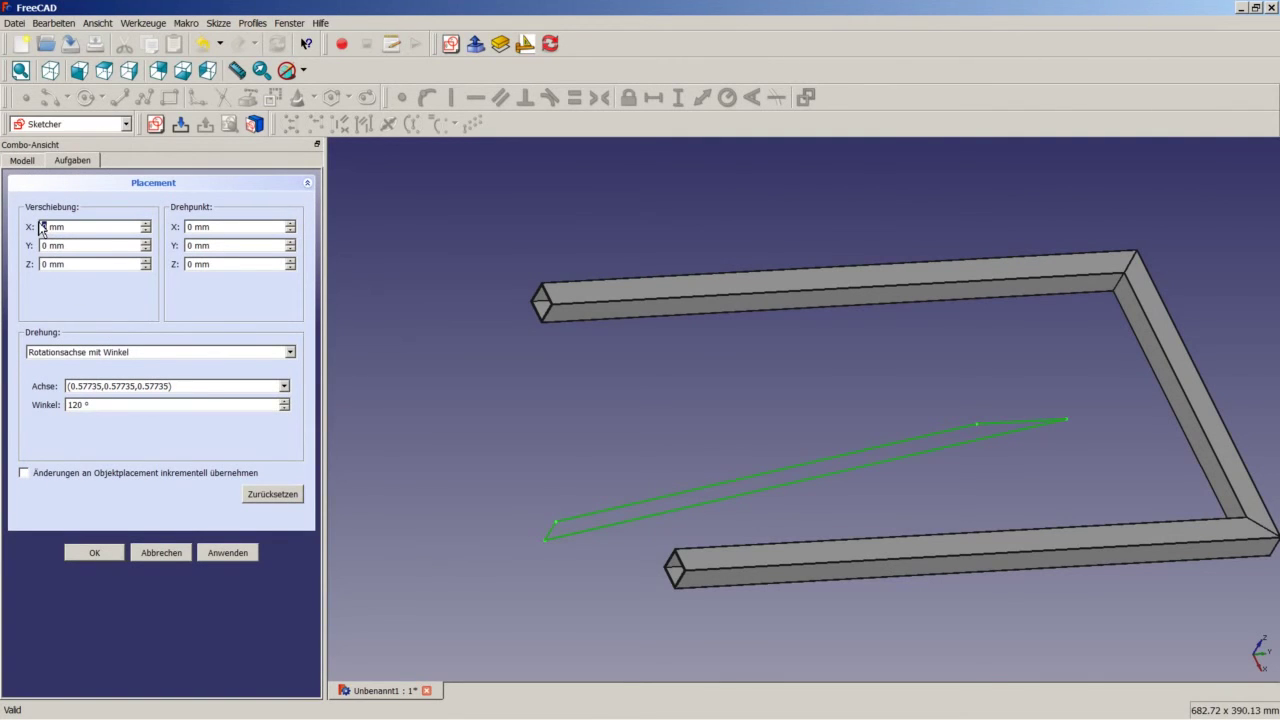
type("5")
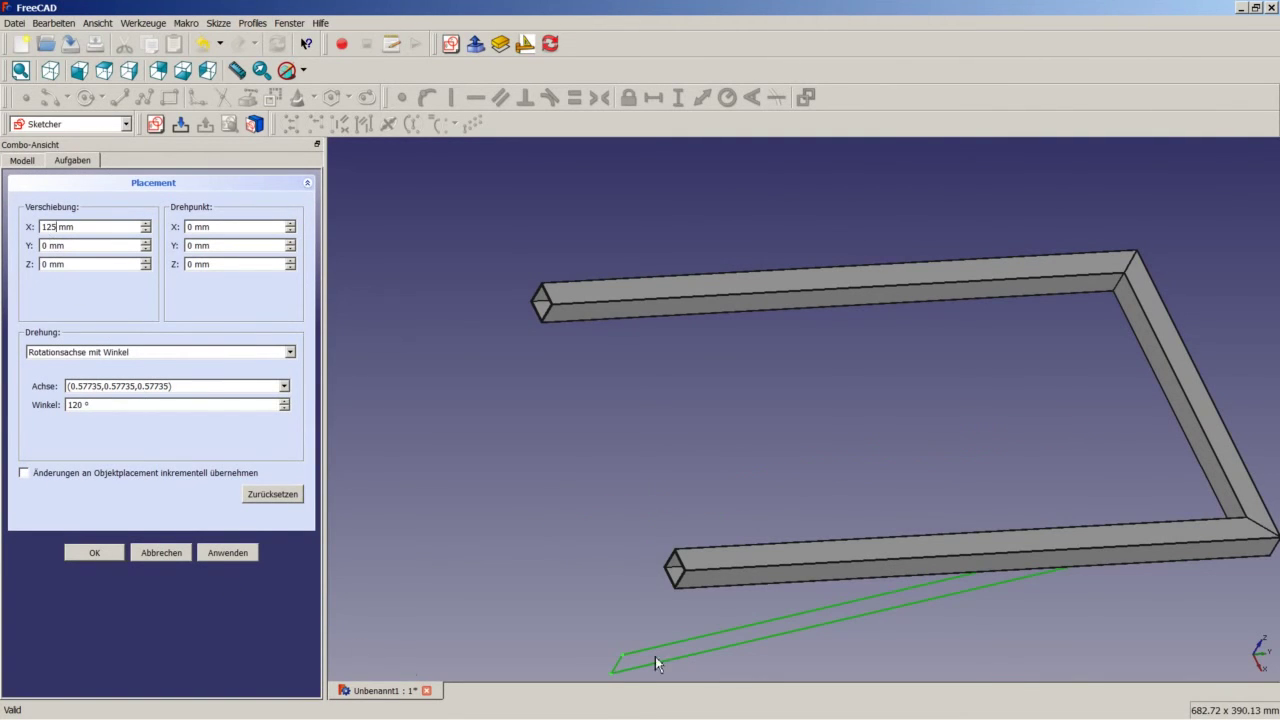
left_click(95, 552)
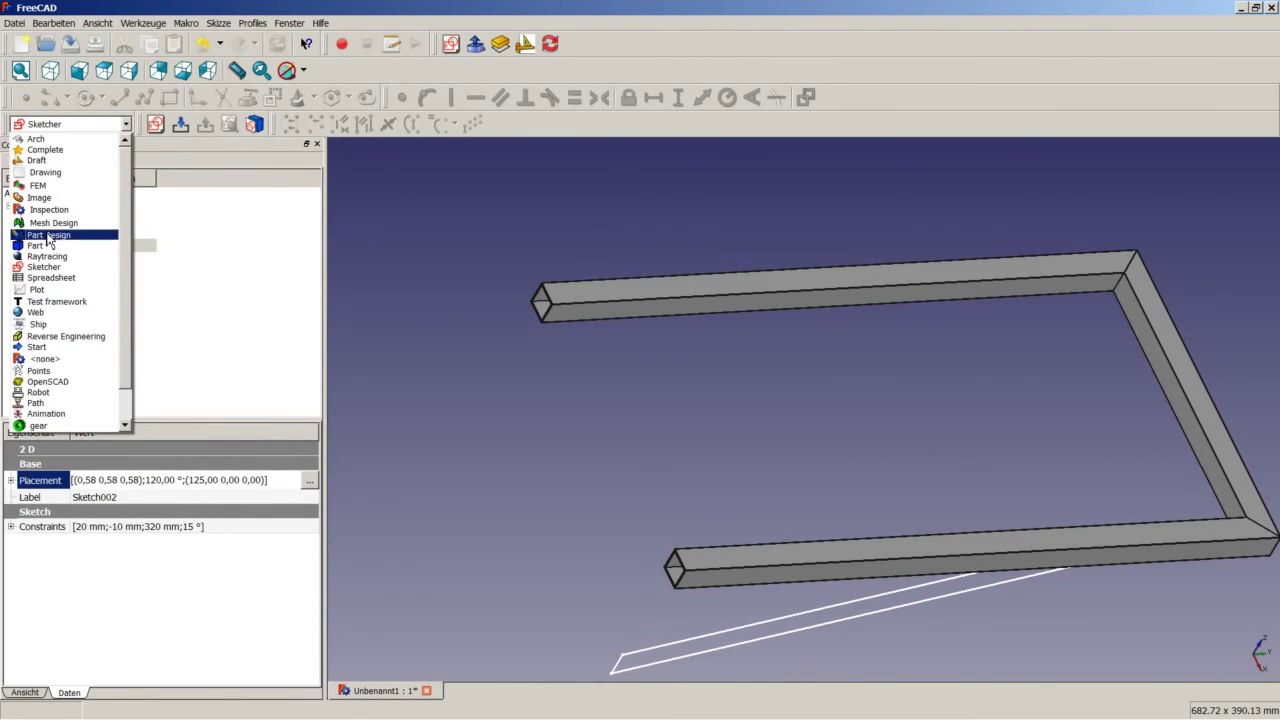
In Part Design, pad Sketch002 by 20 mm, symmetric to the sketch plane
left_click(48, 234)
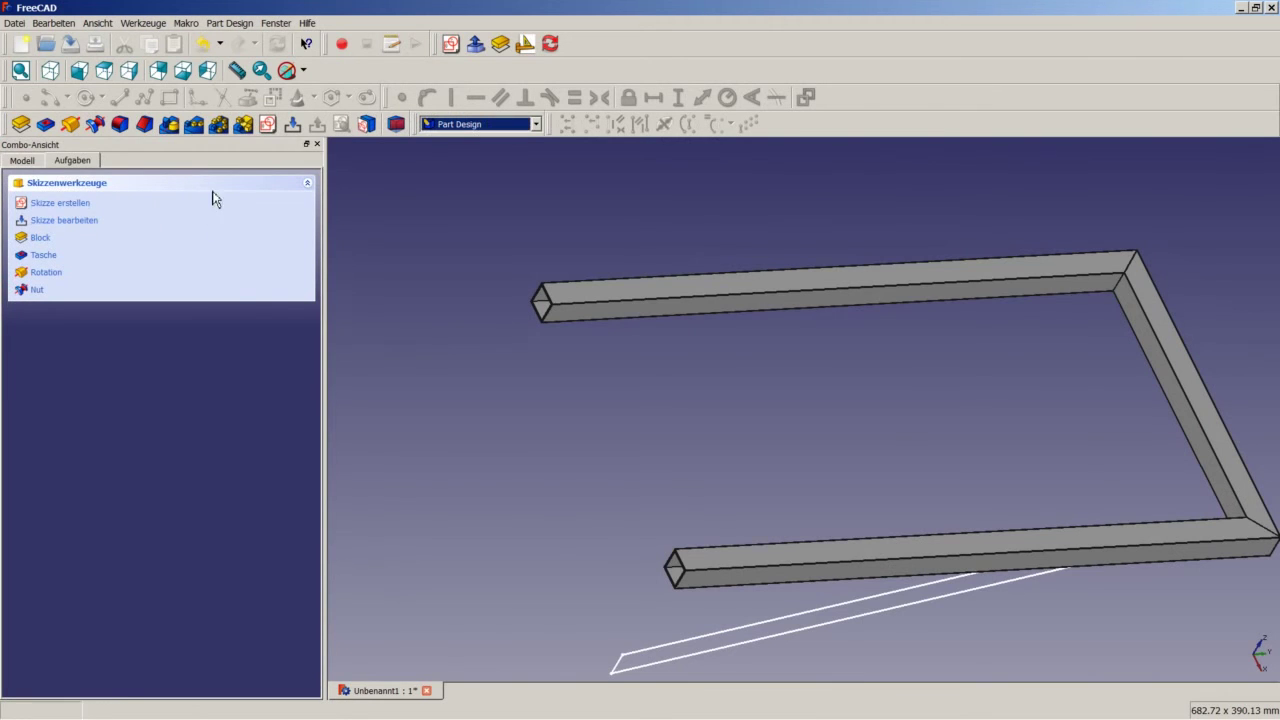
left_click(20, 124)
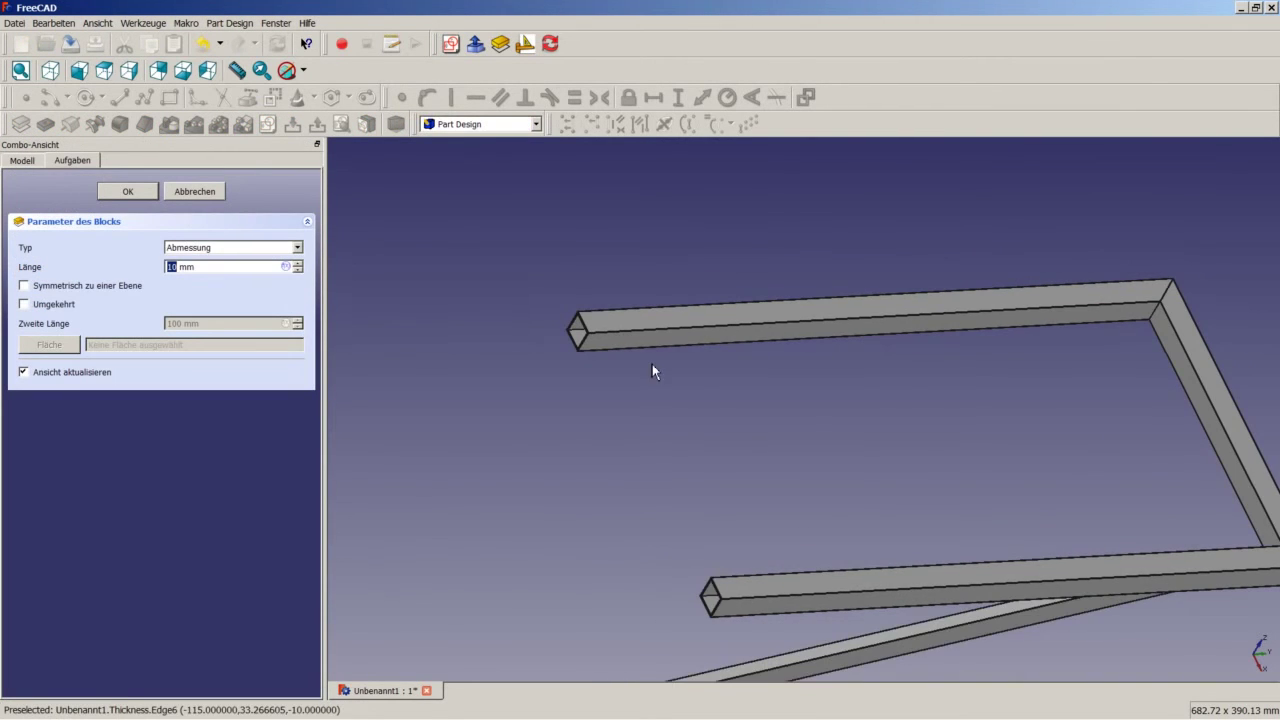
scroll(652, 364, "down", 5)
scroll(733, 463, "up", 2)
scroll(731, 462, "up", 3)
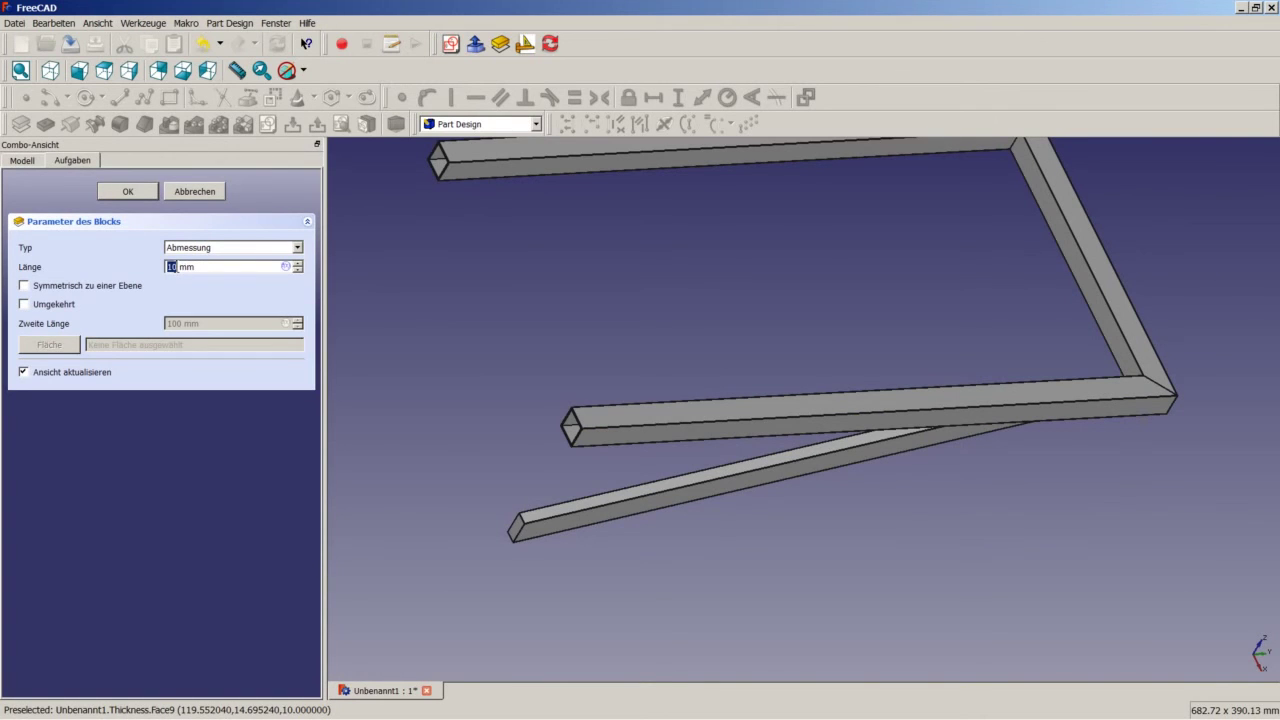
type("20")
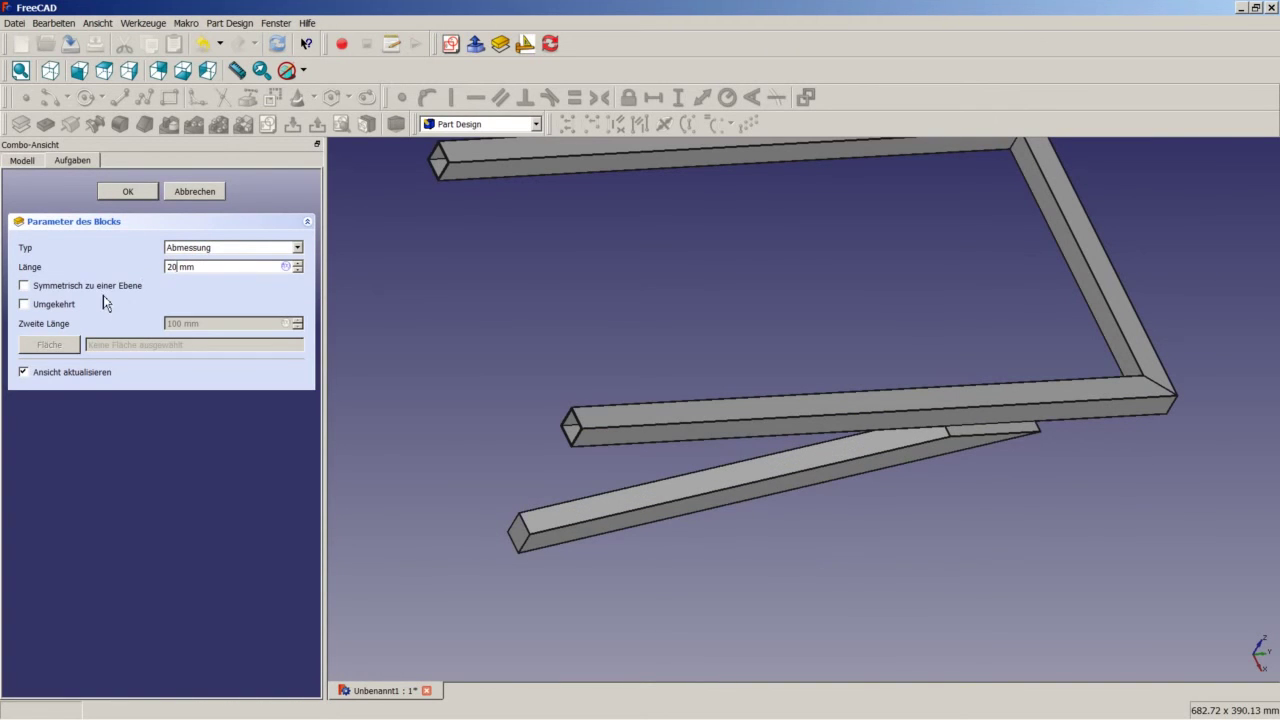
left_click(100, 286)
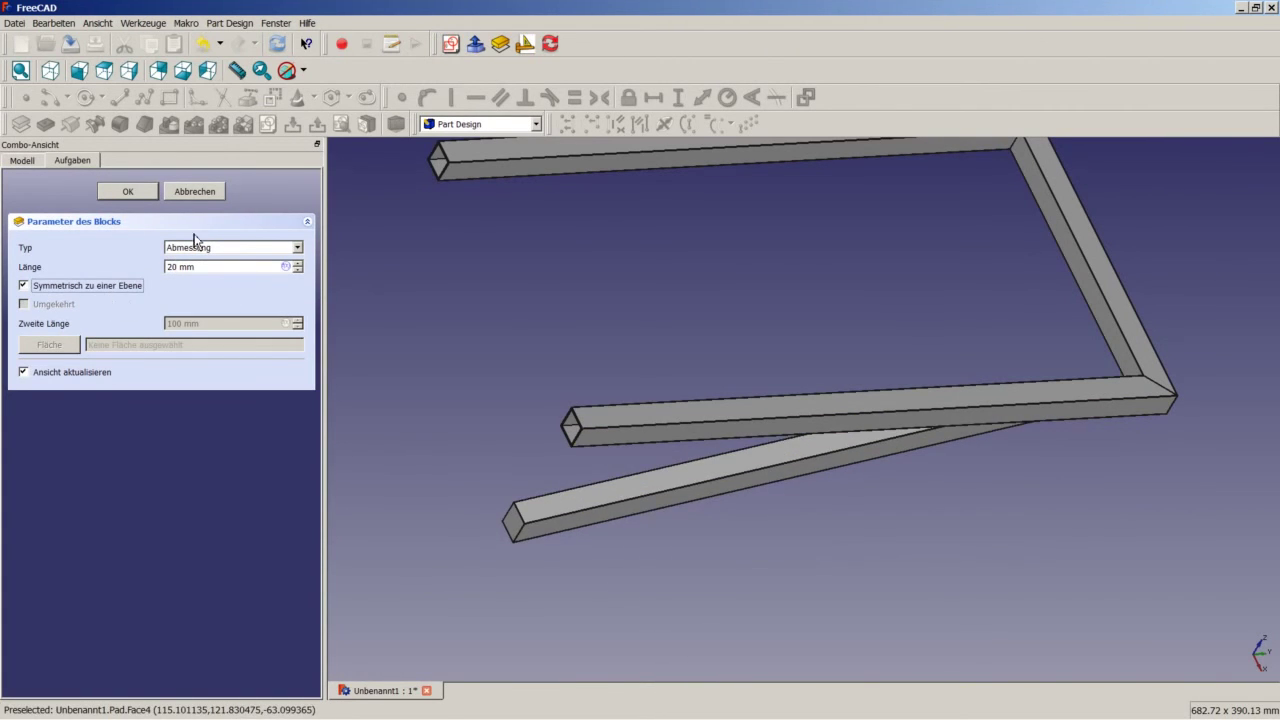
left_click(130, 191)
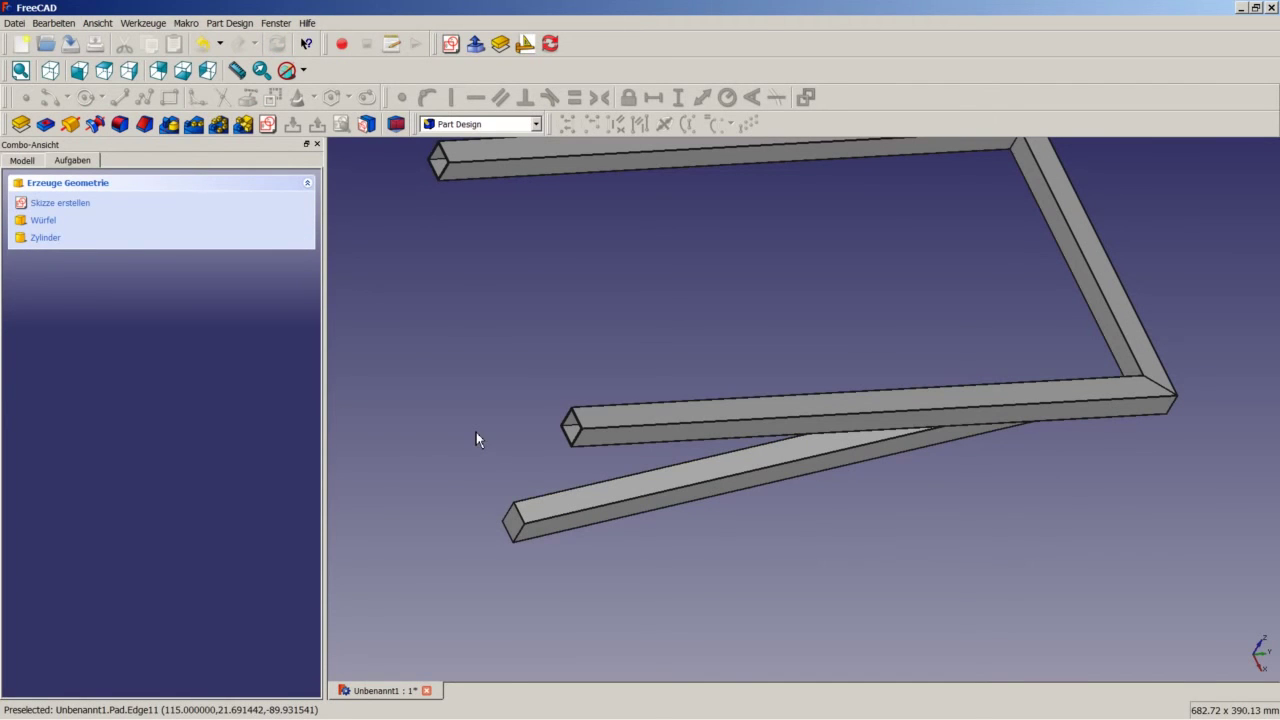
In the Part workbench, apply Thickness to the bar's end face with -1 mm walls
left_click(452, 124)
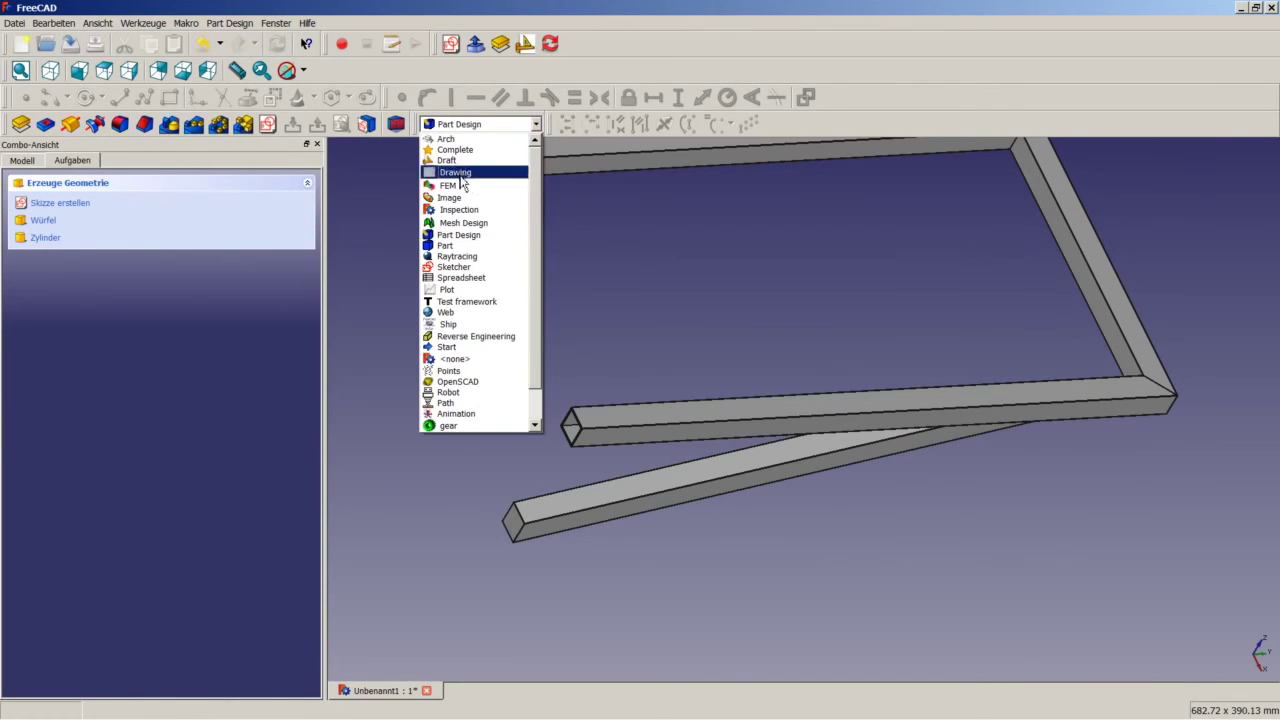
left_click(460, 248)
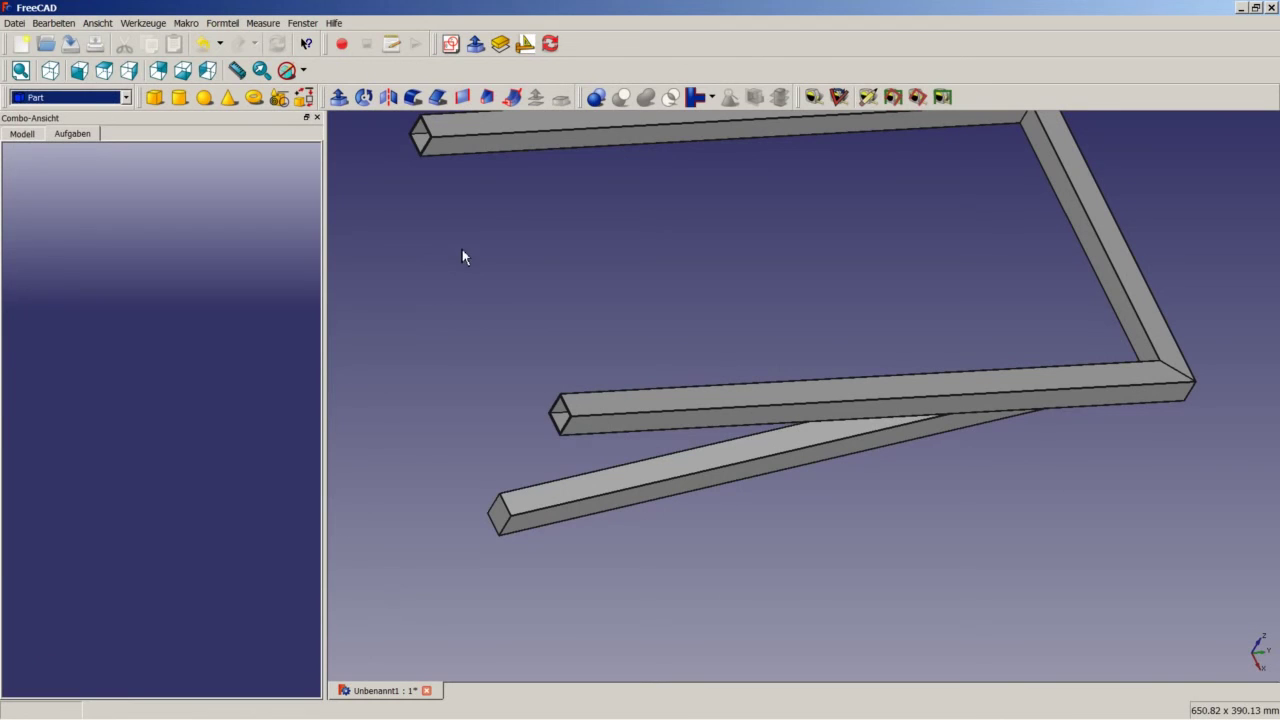
left_click(499, 519)
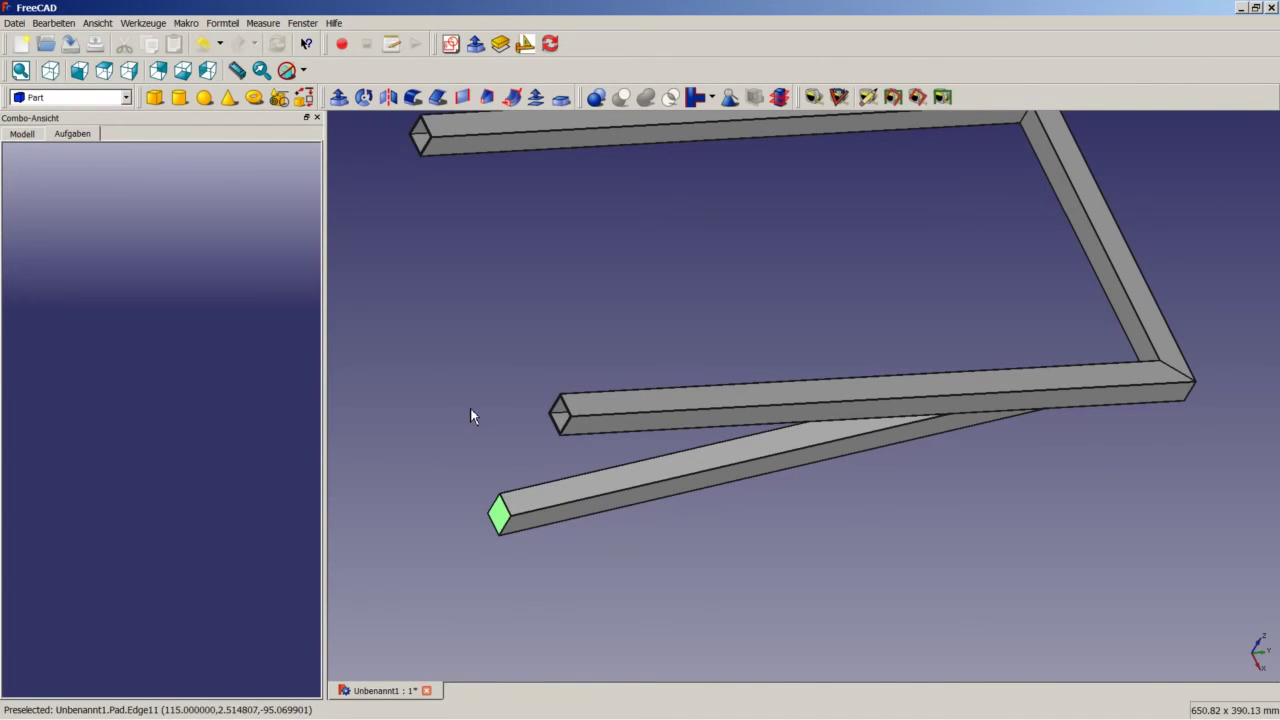
left_click(507, 358)
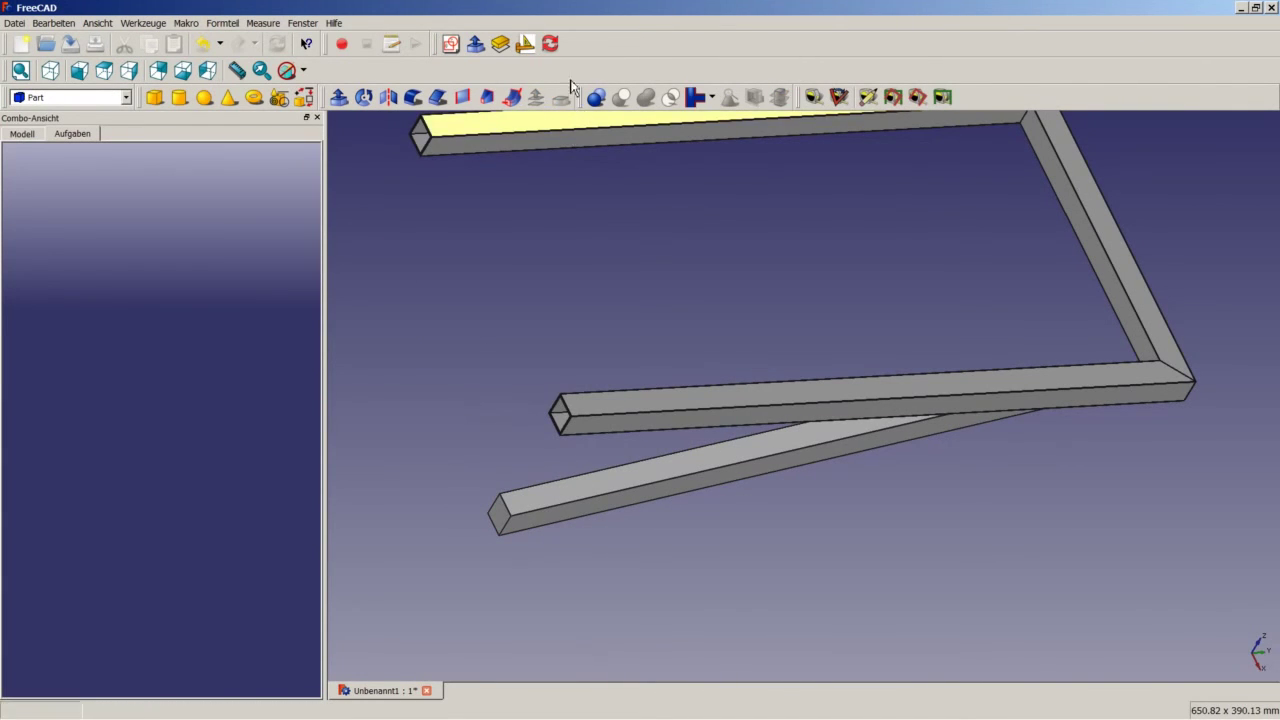
left_click(498, 515)
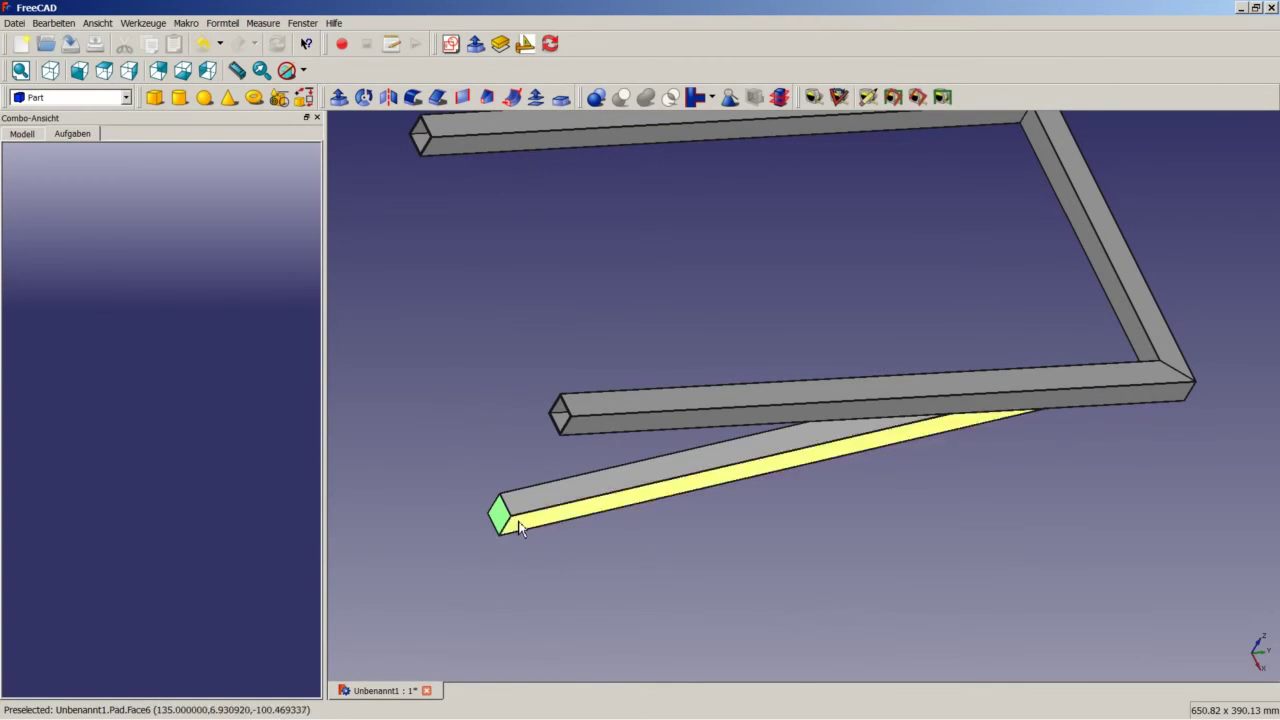
left_click(563, 104)
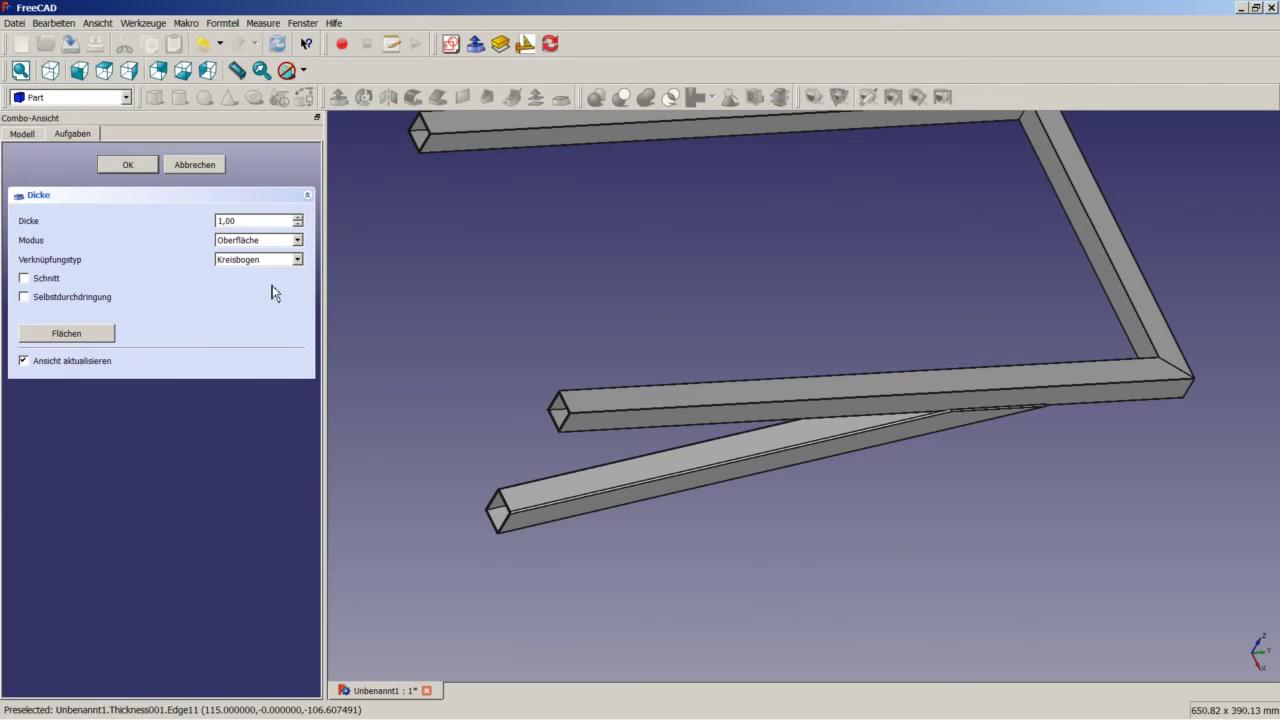
left_click_drag(252, 222, 212, 220)
type("-")
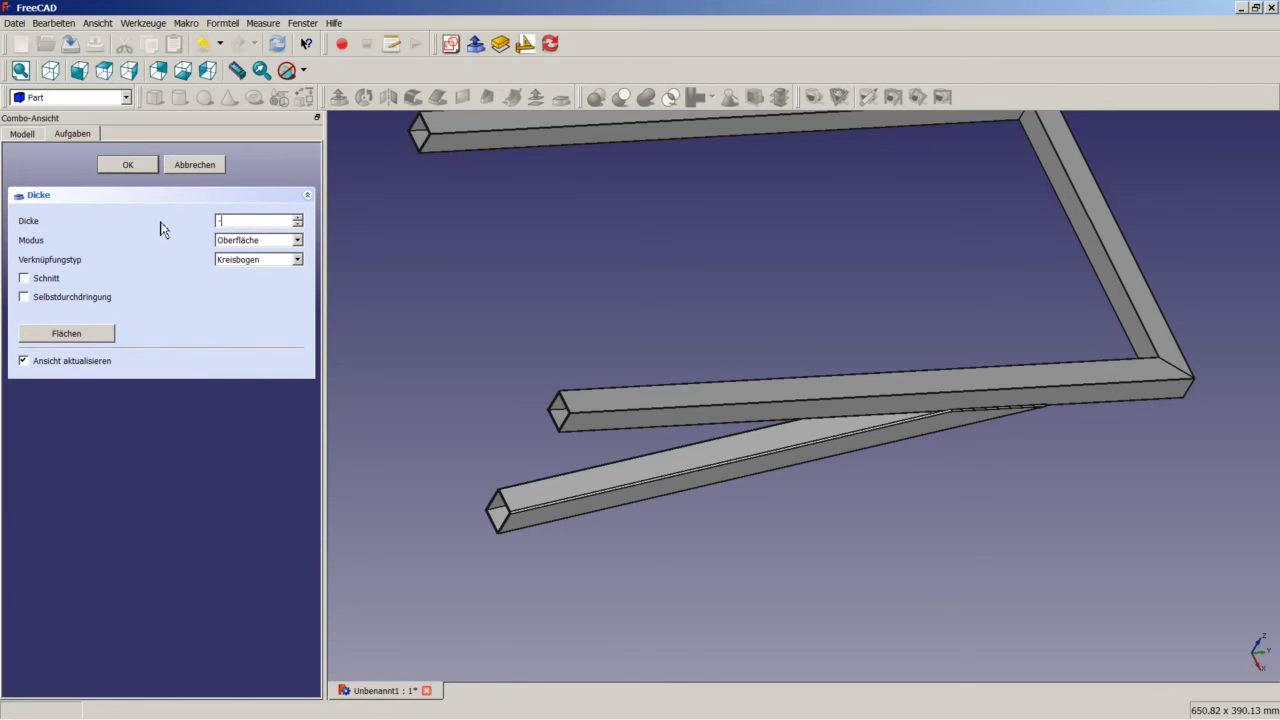
type("1")
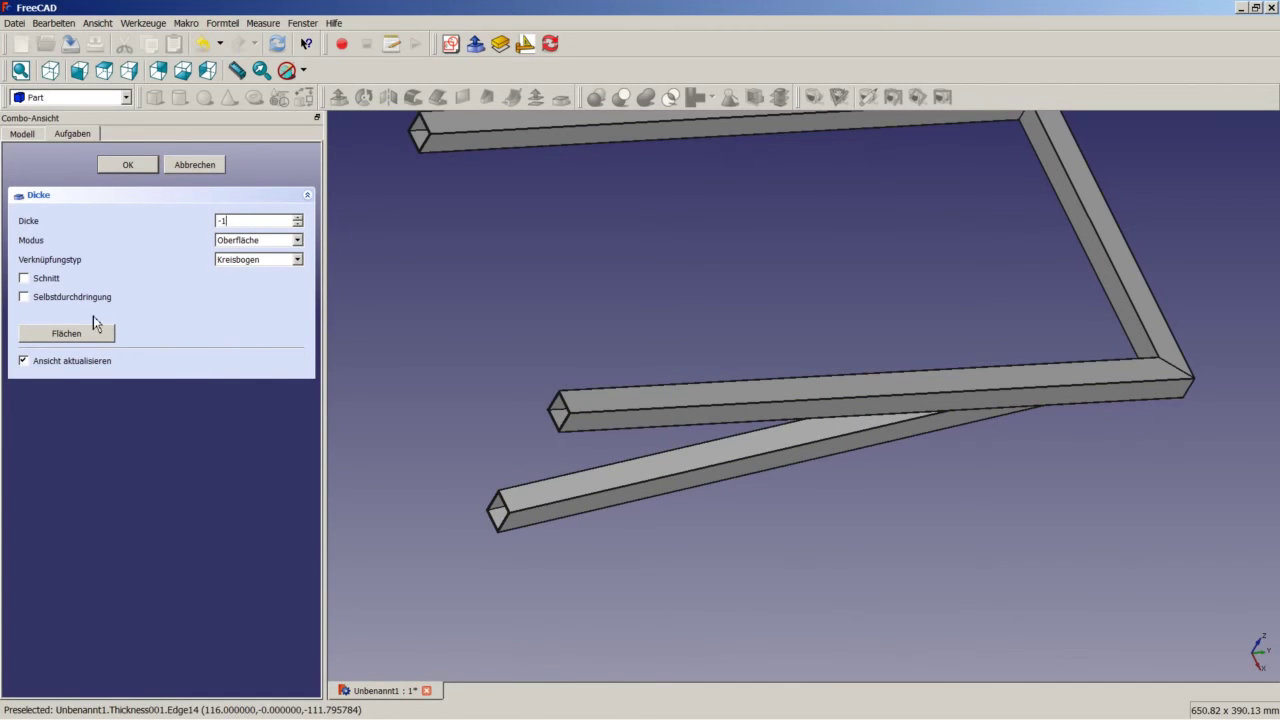
left_click(126, 165)
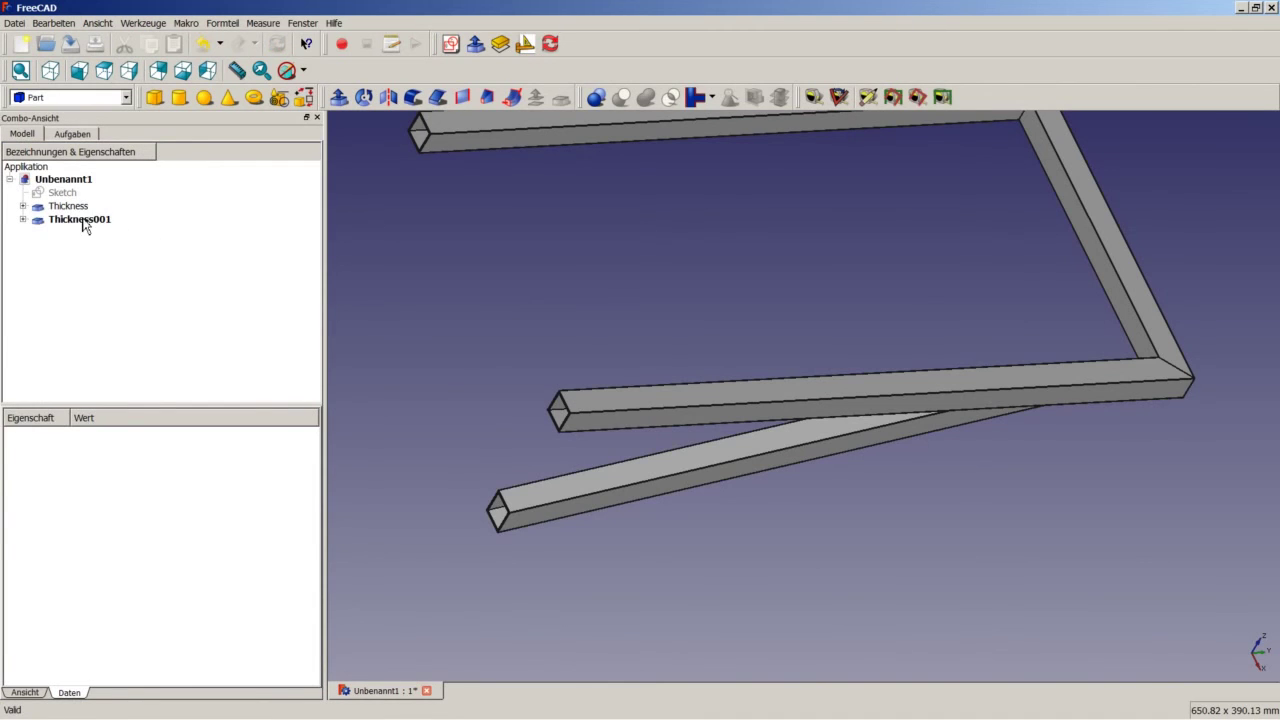
Switch to Draft and make a clone of the hollow tube Thickness001
left_click(84, 221)
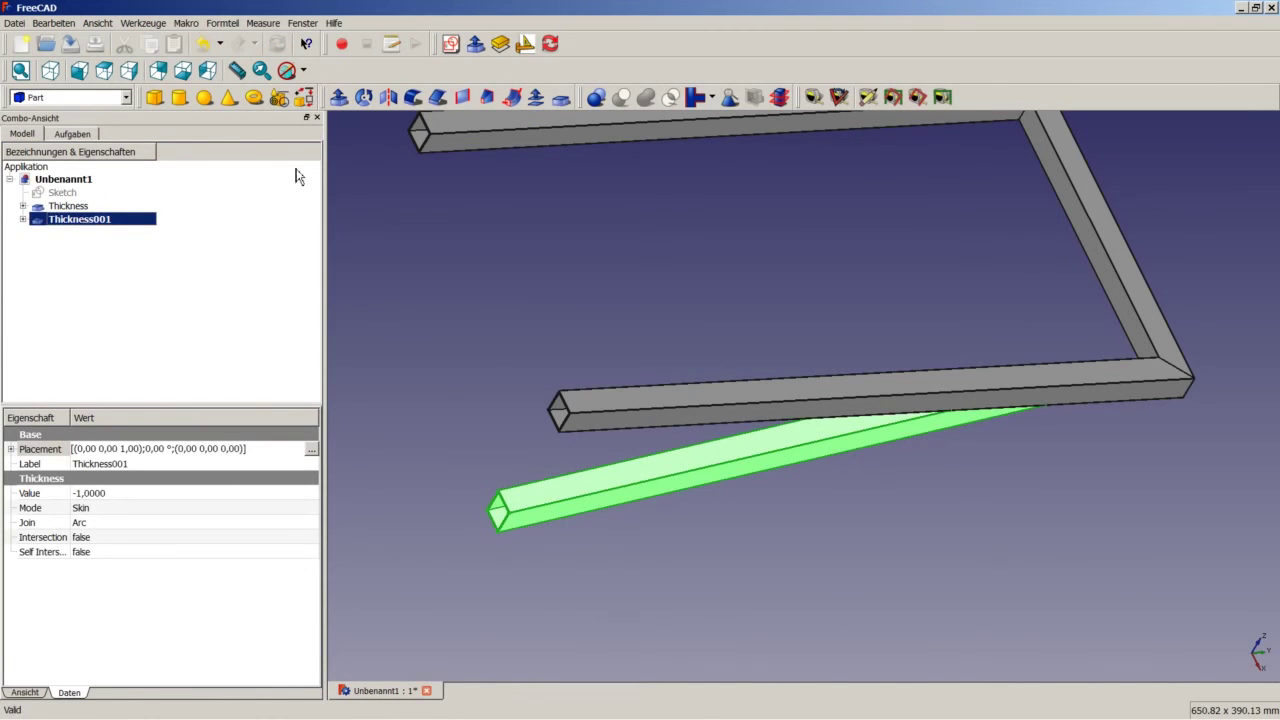
left_click(127, 99)
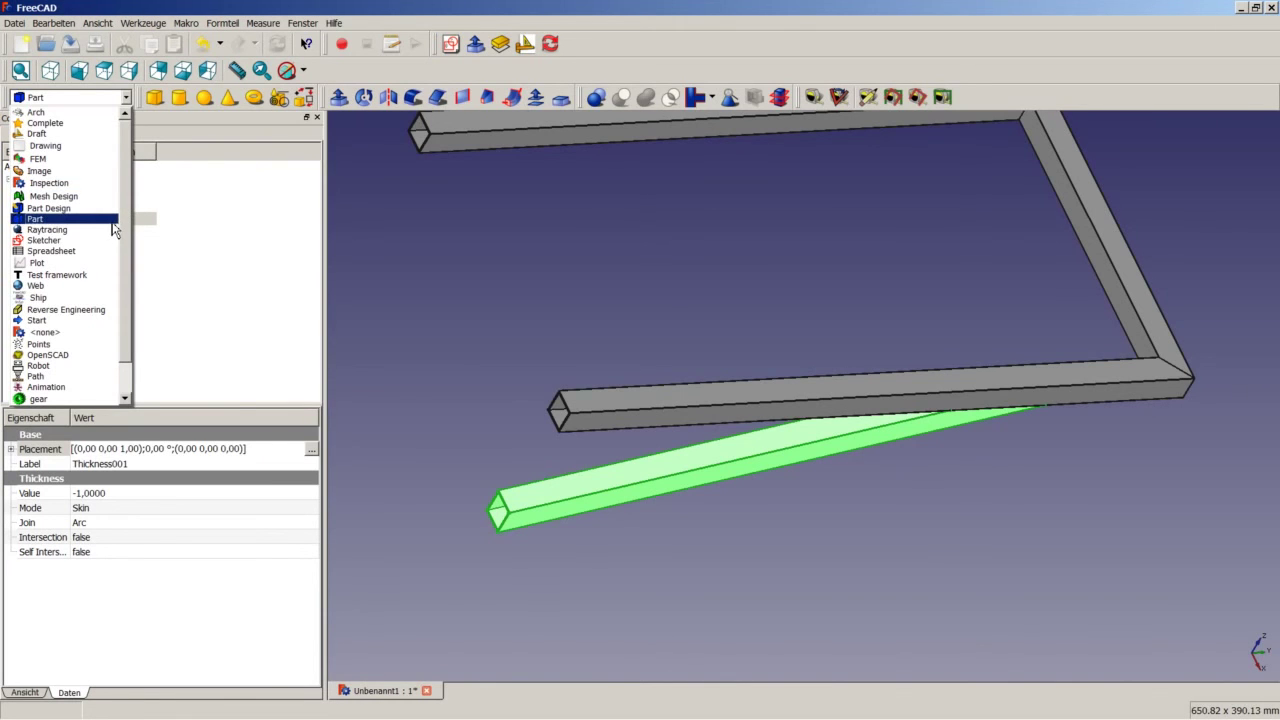
left_click(40, 133)
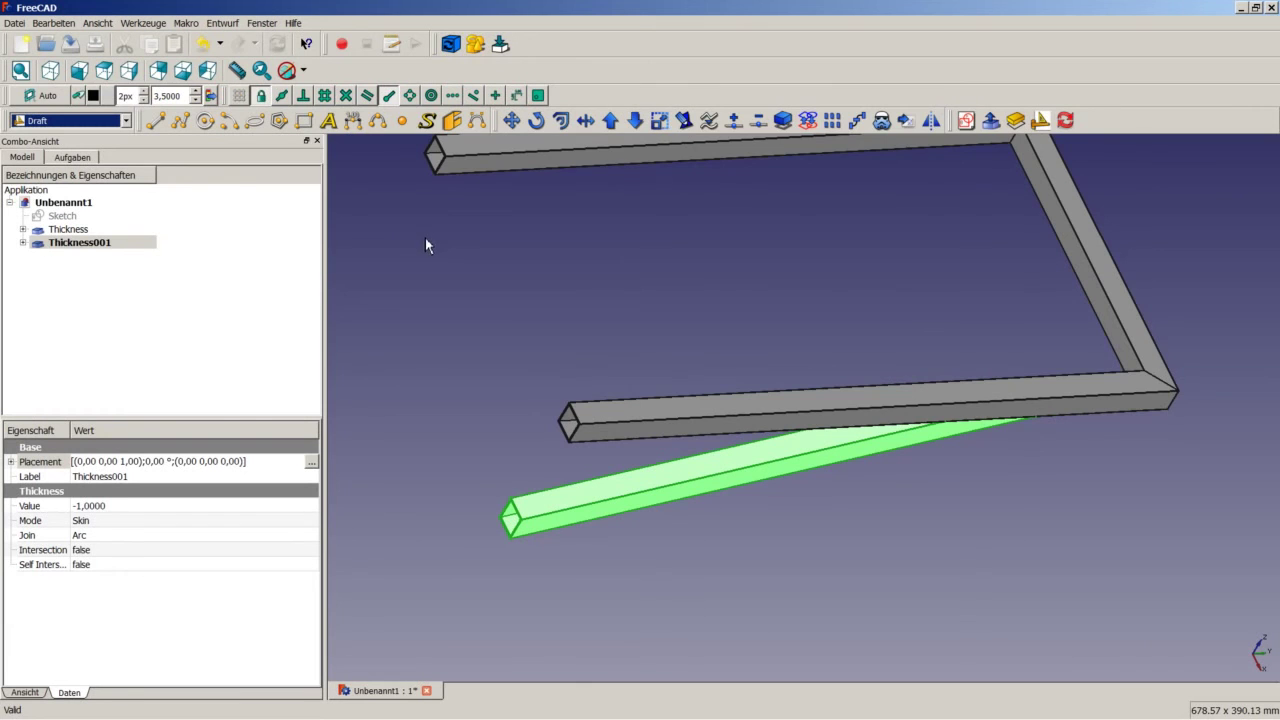
left_click(881, 120)
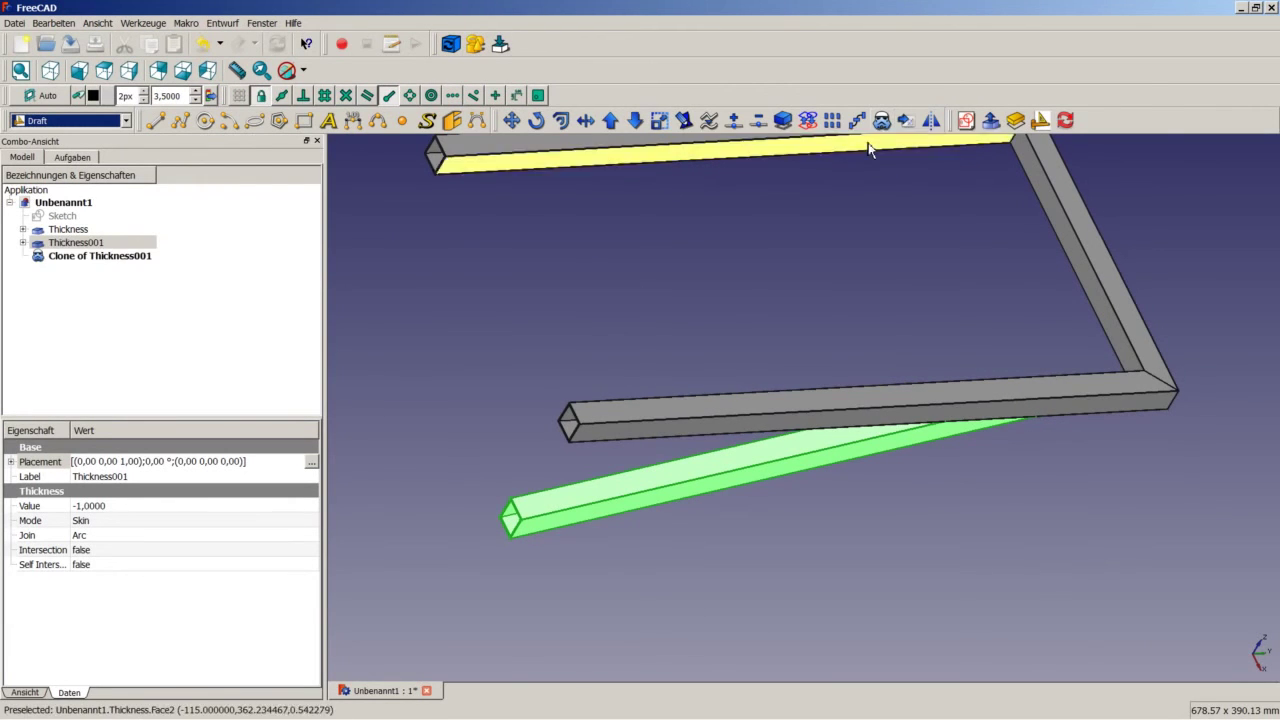
Set the clone's placement X offset to -250 mm
left_click(114, 260)
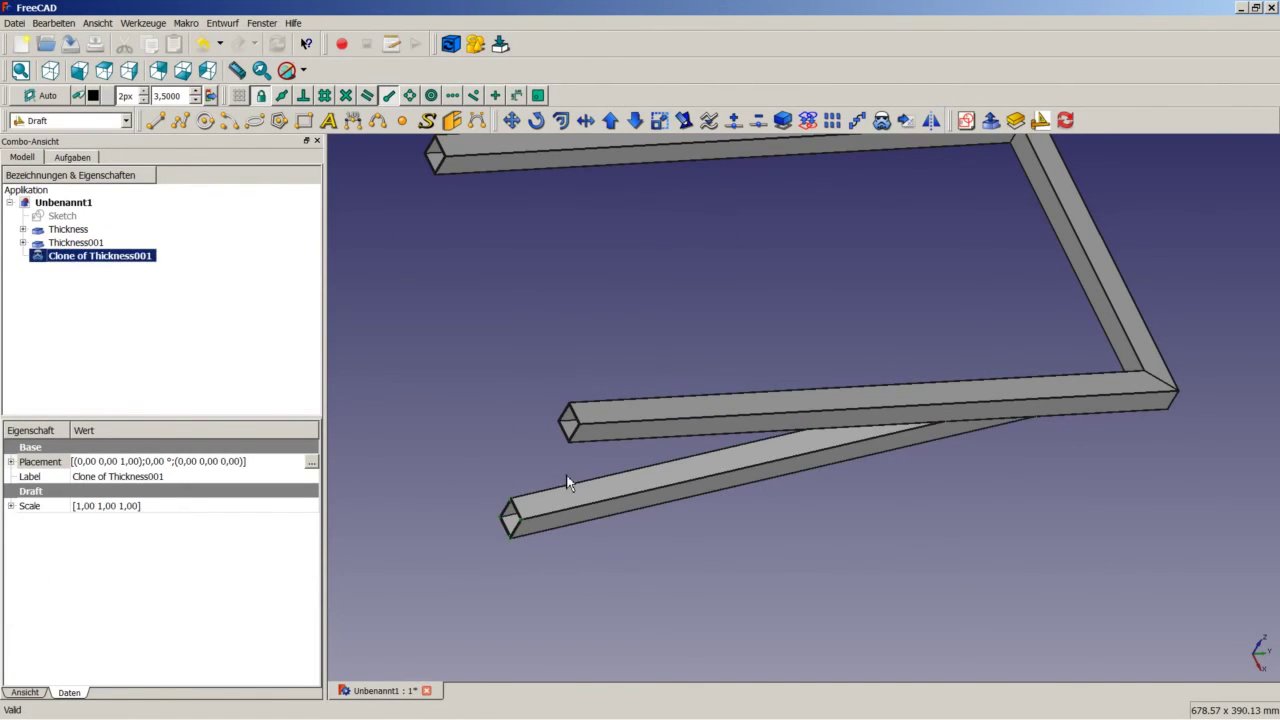
left_click(311, 466)
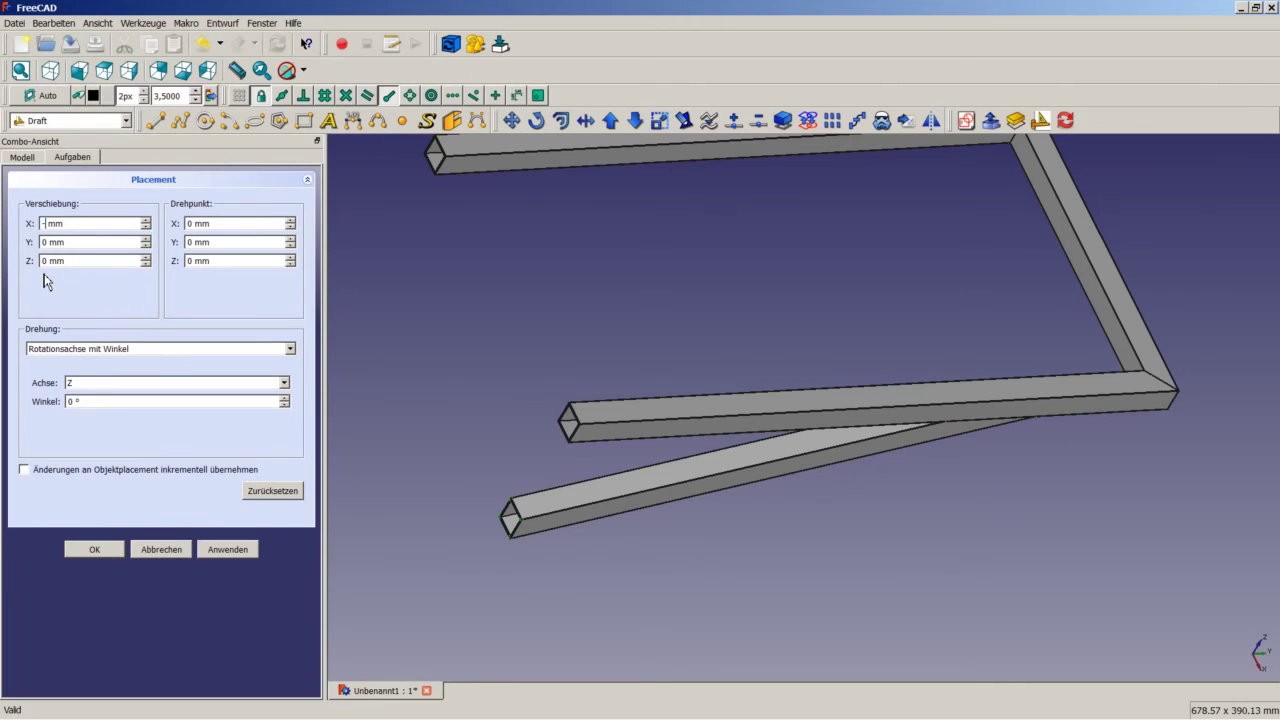
type("125")
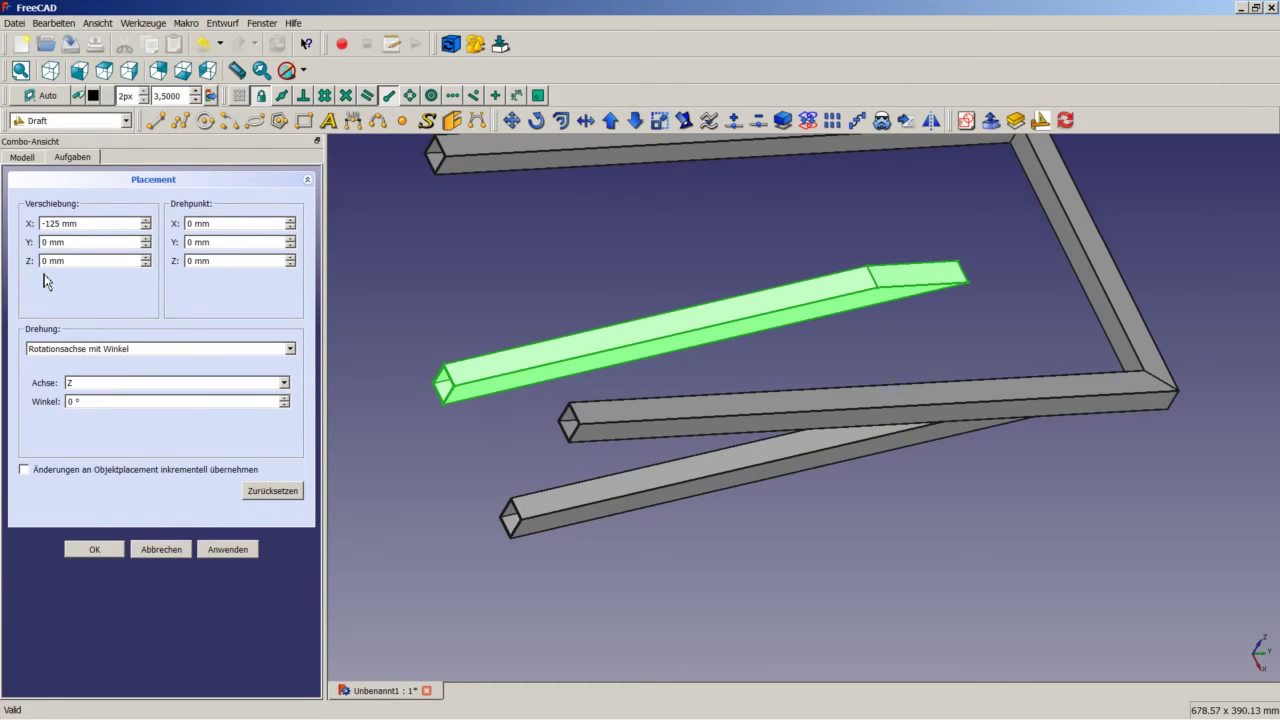
key("BackSpace")
key("BackSpace")
key("BackSpace")
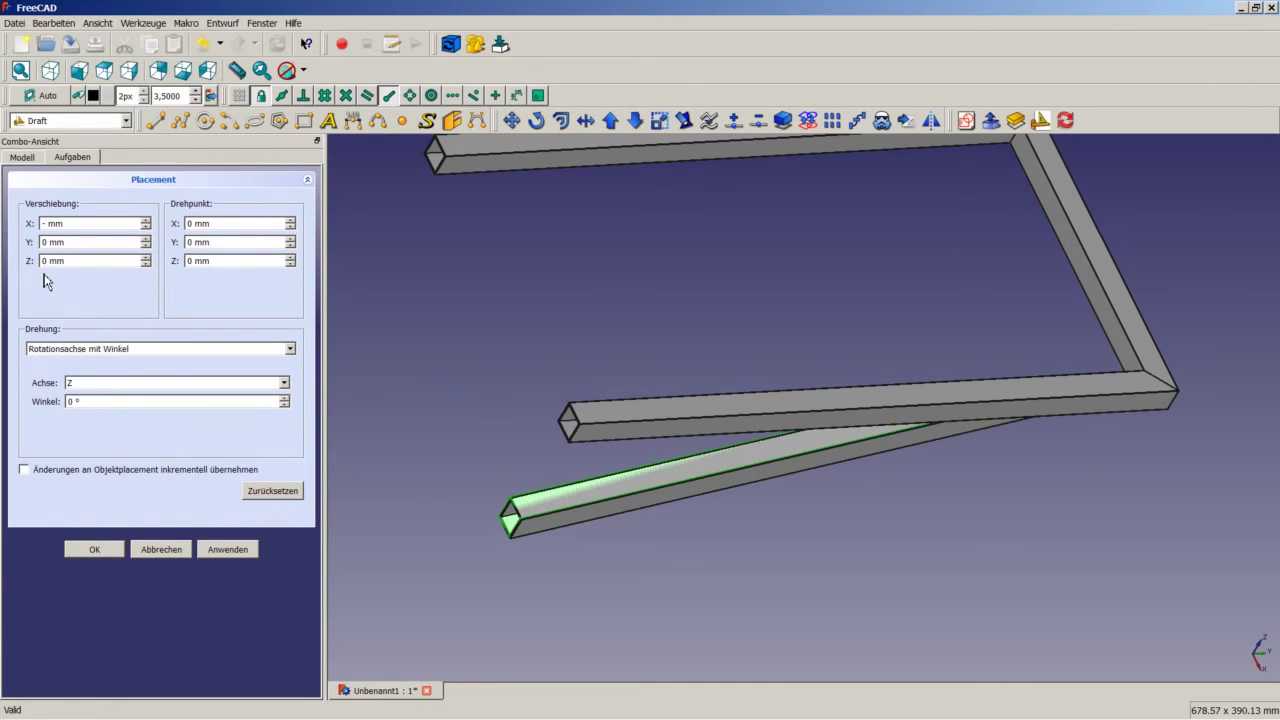
type("250")
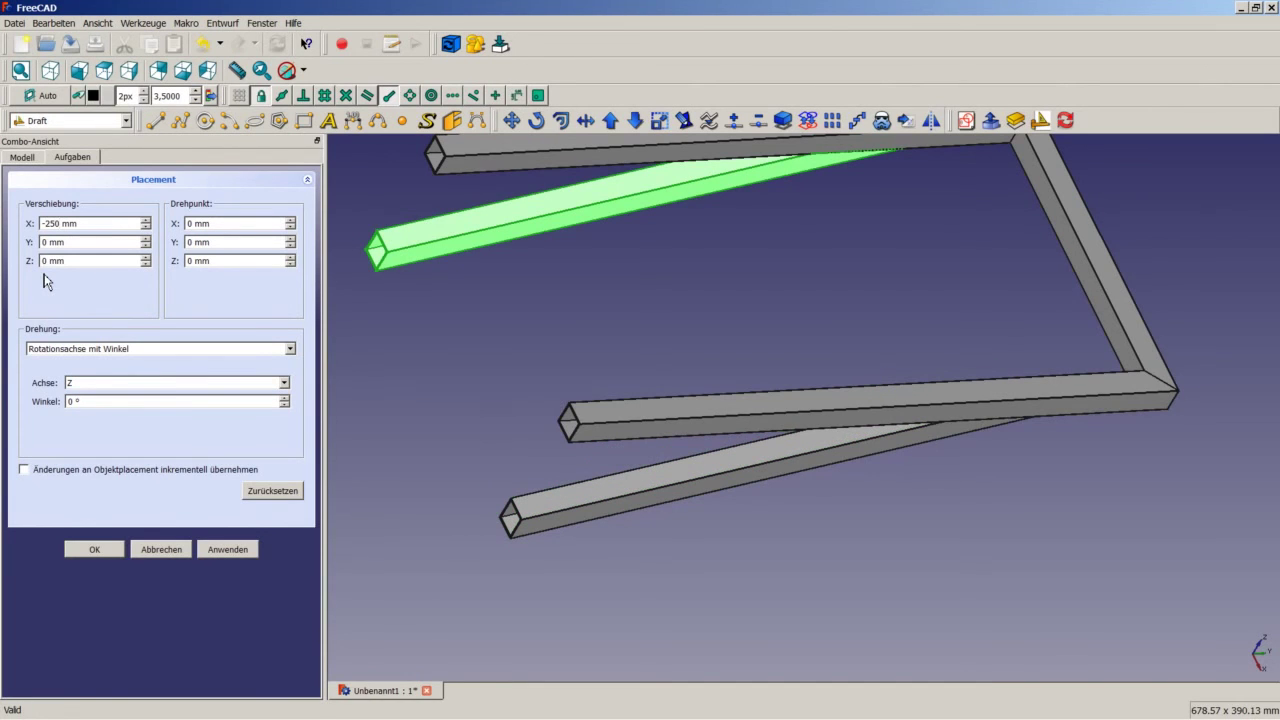
left_click(106, 549)
scroll(550, 317, "down", 3)
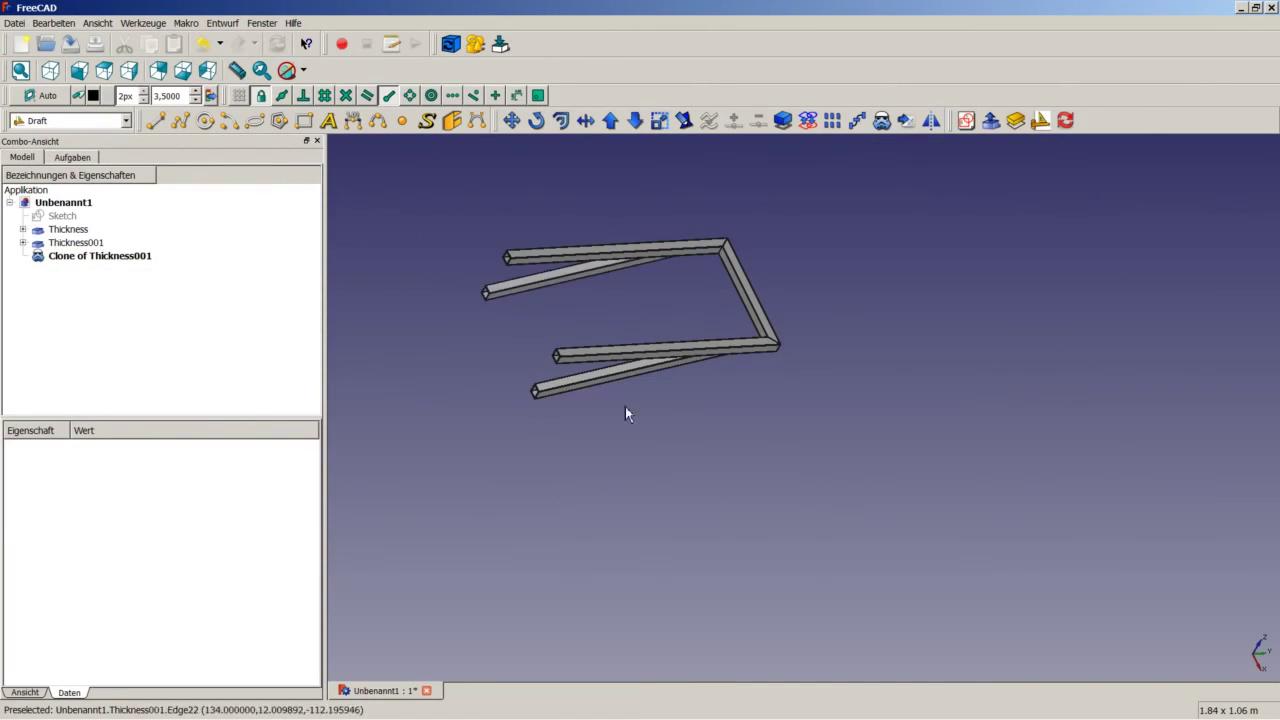
Show the model in isometric view, fit it to the window, and save the document
left_click(50, 70)
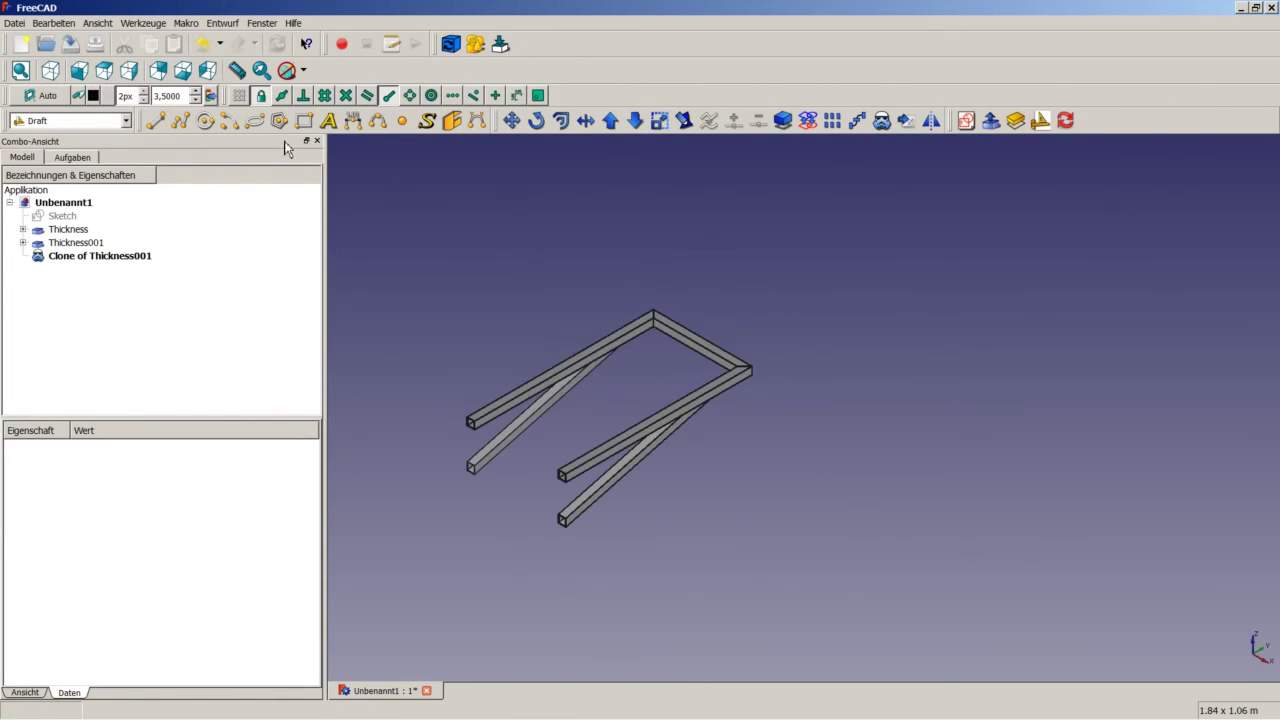
right_click(523, 276)
left_click(562, 298)
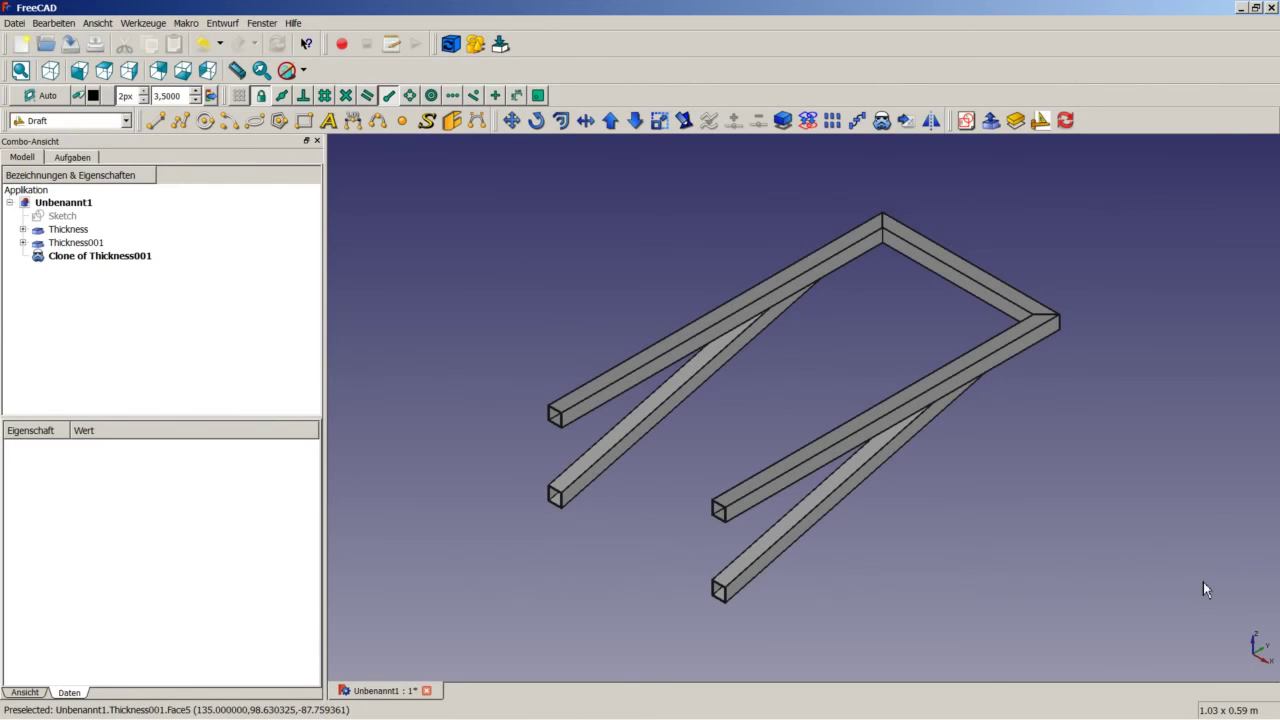
key("ctrl+s")
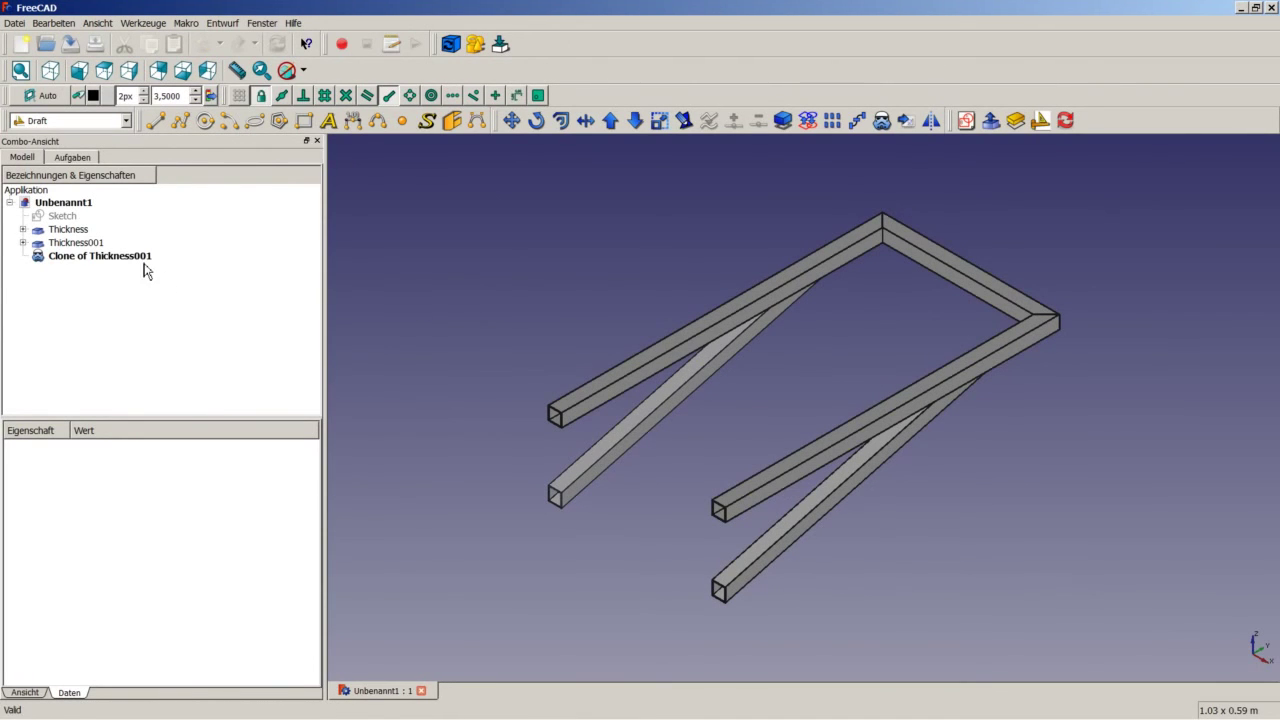
Delete Clone of Thickness001 and Thickness001 from the model tree
left_click(79, 258)
right_click(92, 264)
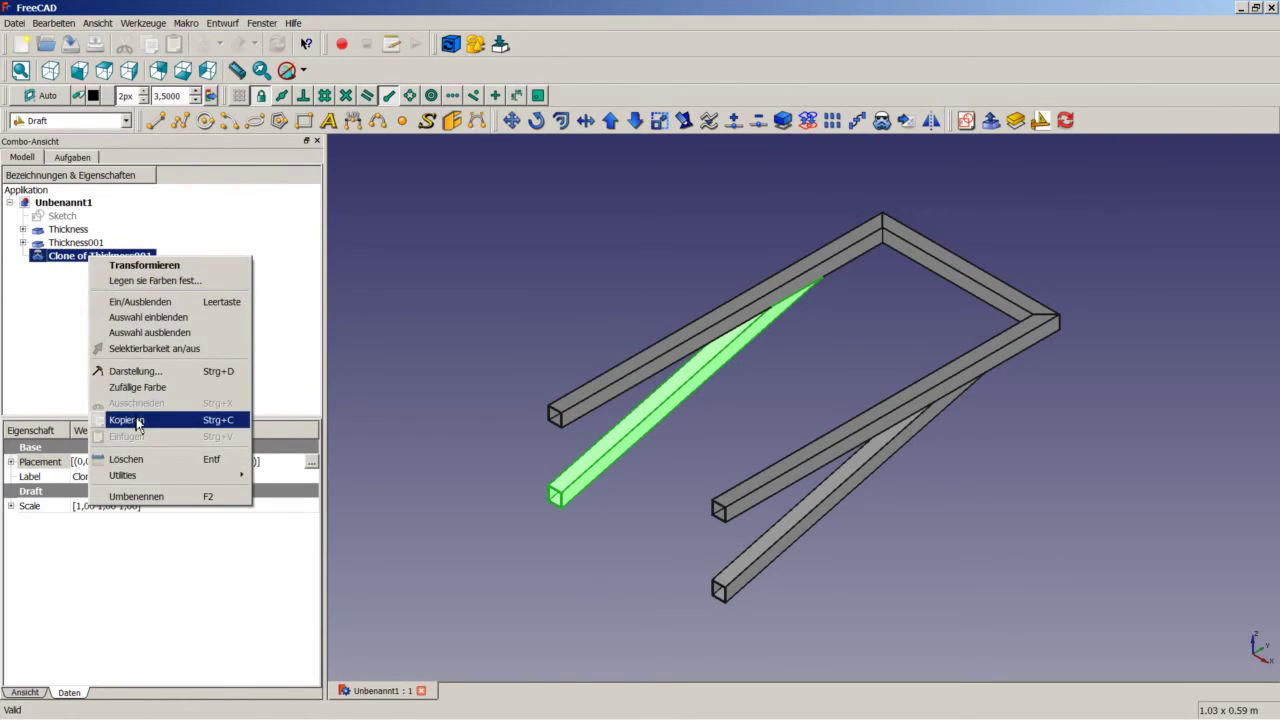
left_click(142, 459)
right_click(75, 249)
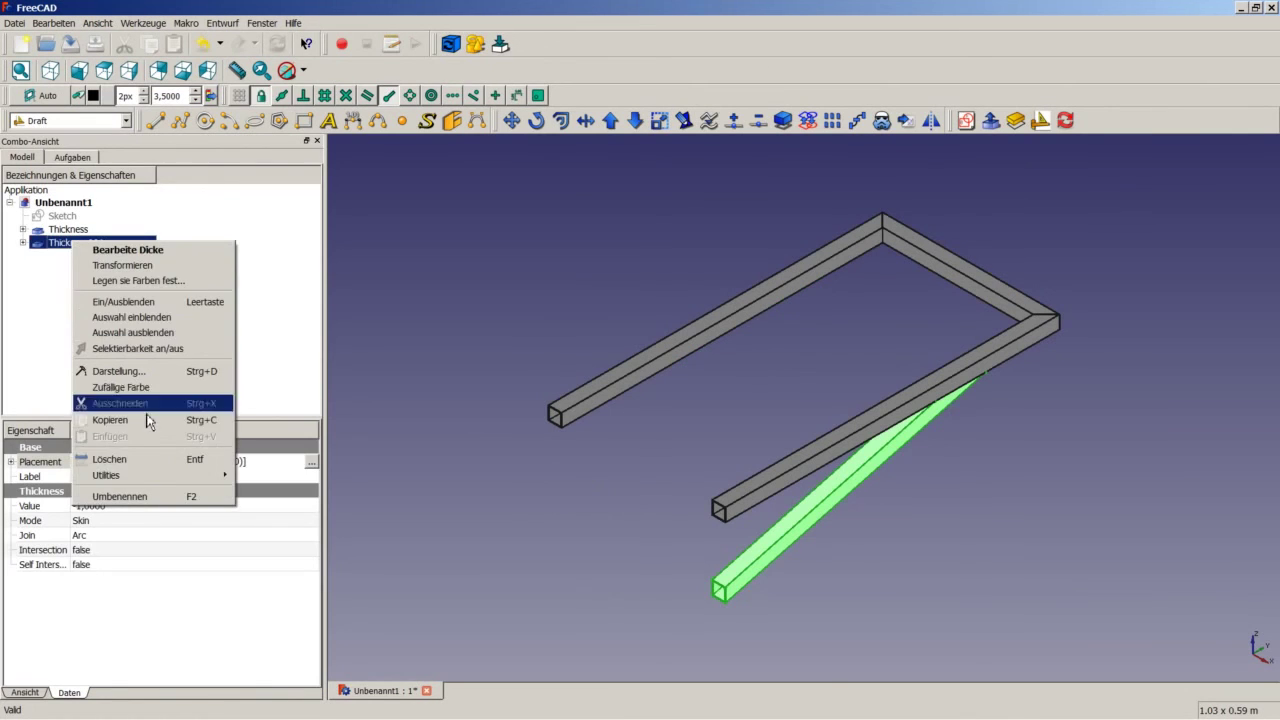
left_click(142, 460)
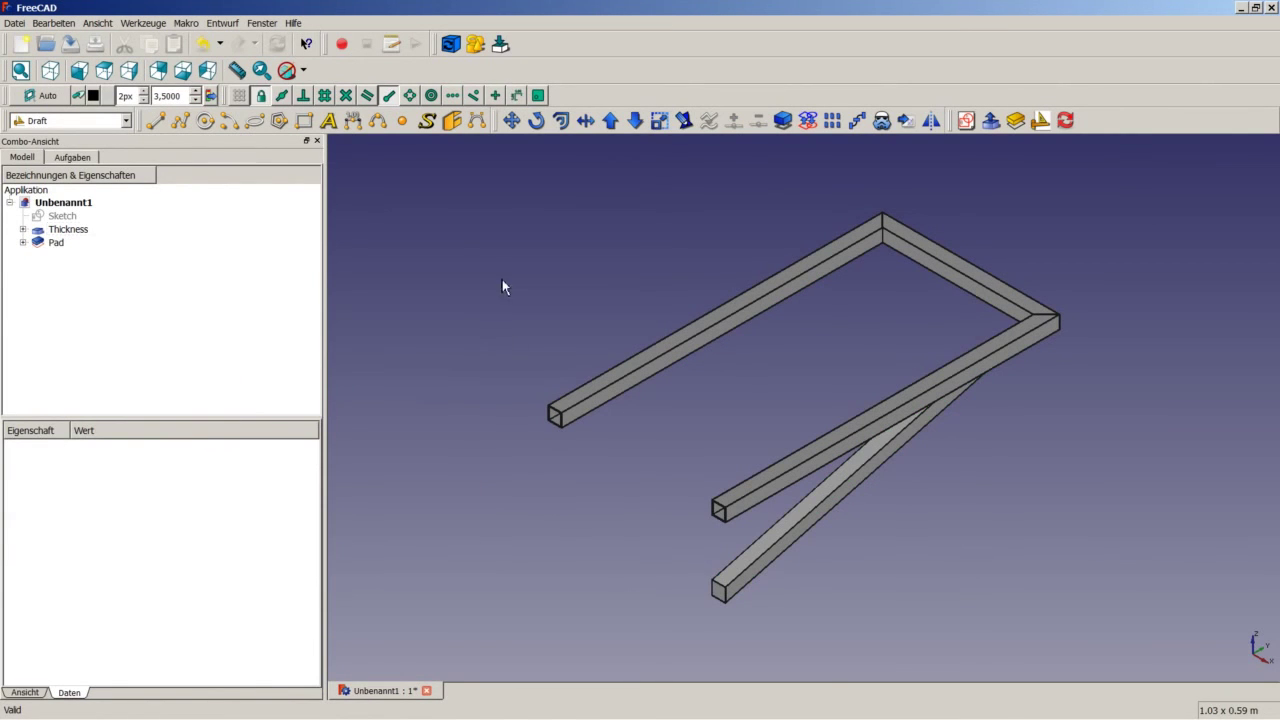
Hide the Thickness object and select the Pad bar's end face
right_click(68, 238)
left_click(150, 300)
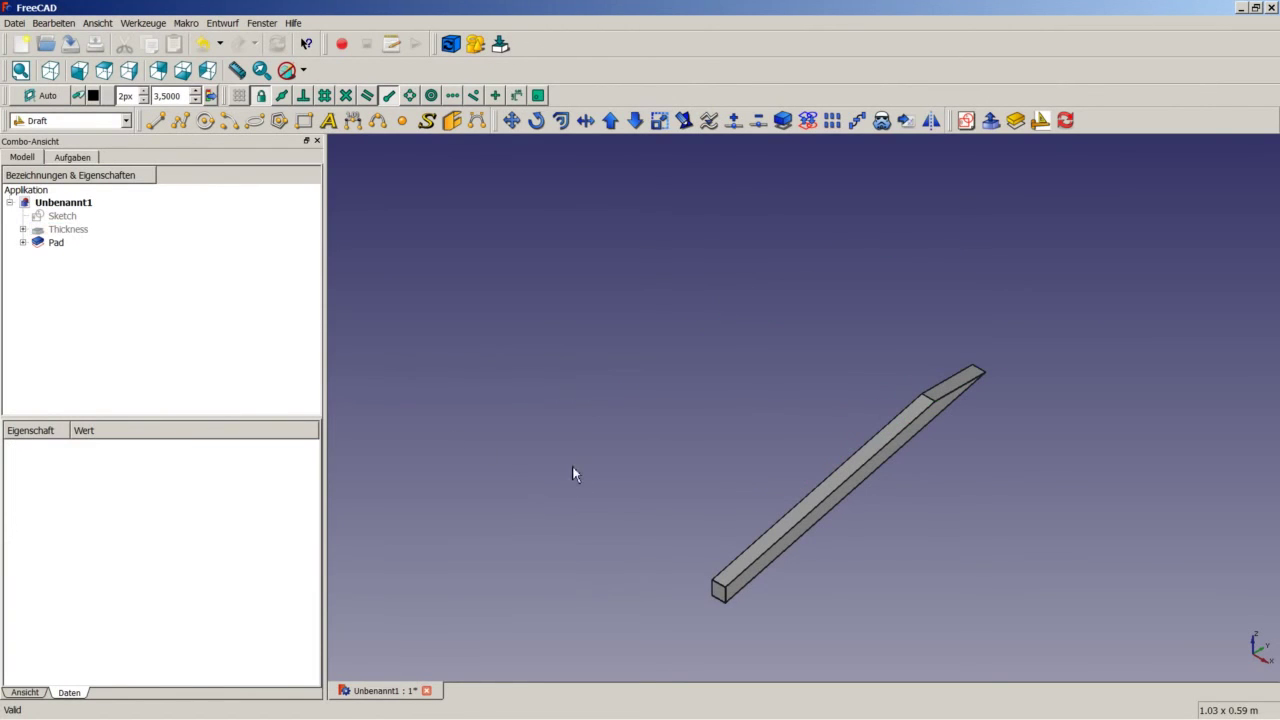
scroll(948, 400, "down", 2)
scroll(820, 546, "up", 3)
scroll(765, 505, "up", 2)
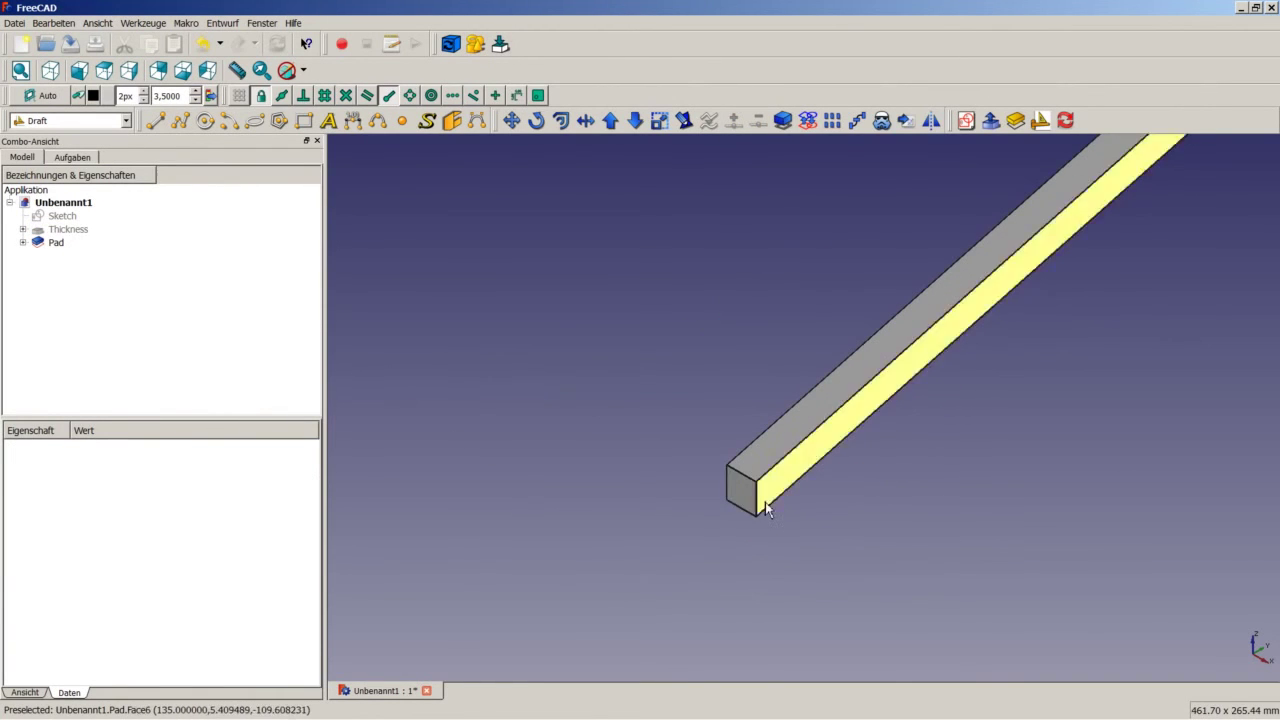
left_click(745, 492)
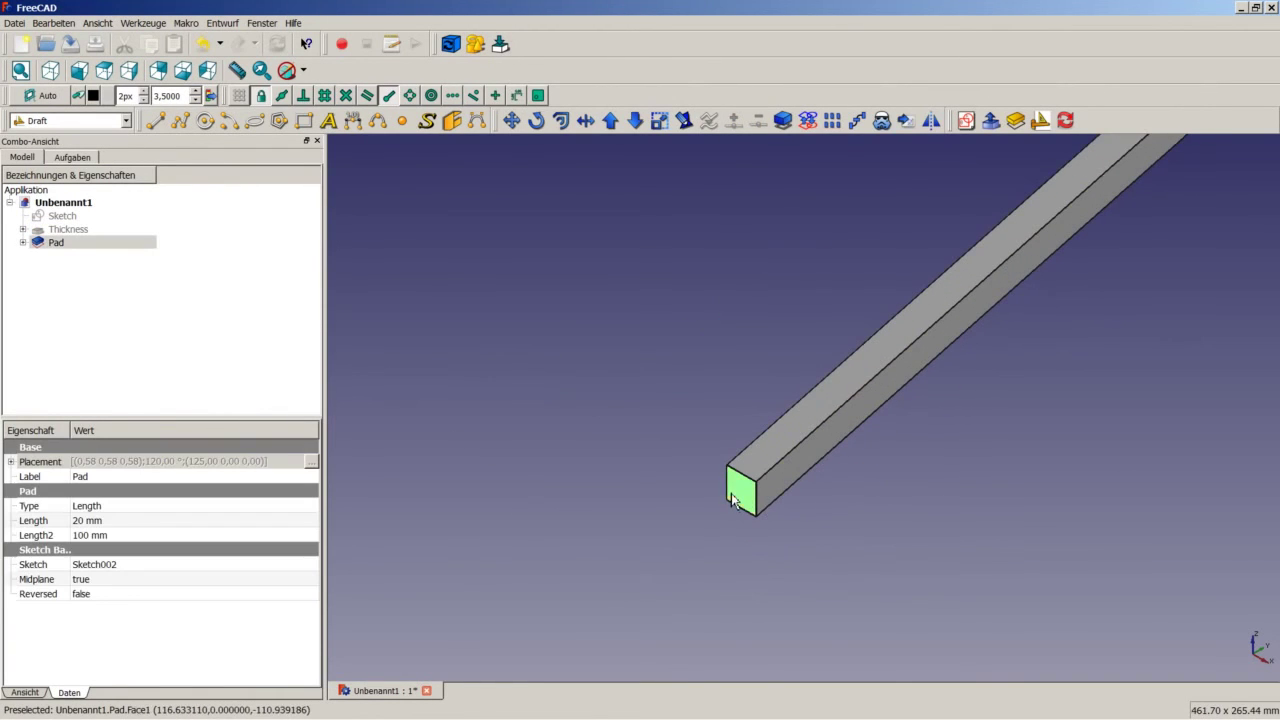
left_click(93, 121)
In Sketcher, draw a single circle on the bar's end face as Sketch003
left_click(40, 272)
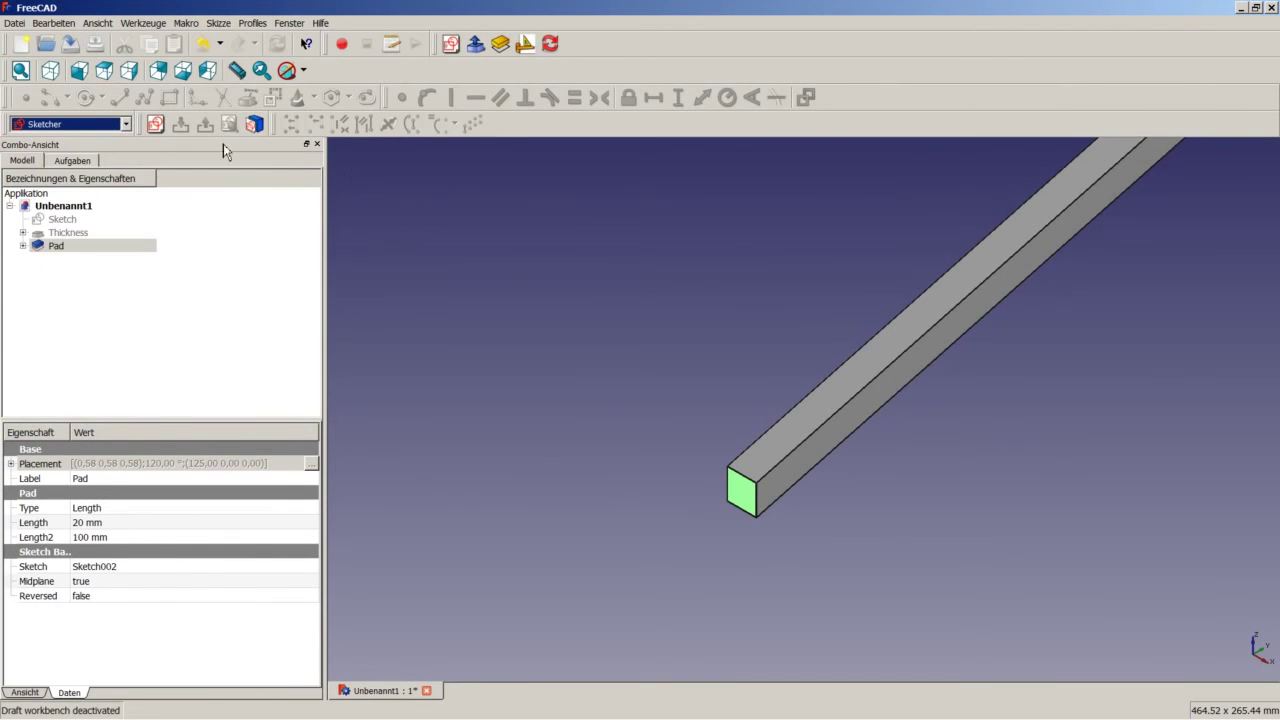
left_click(155, 124)
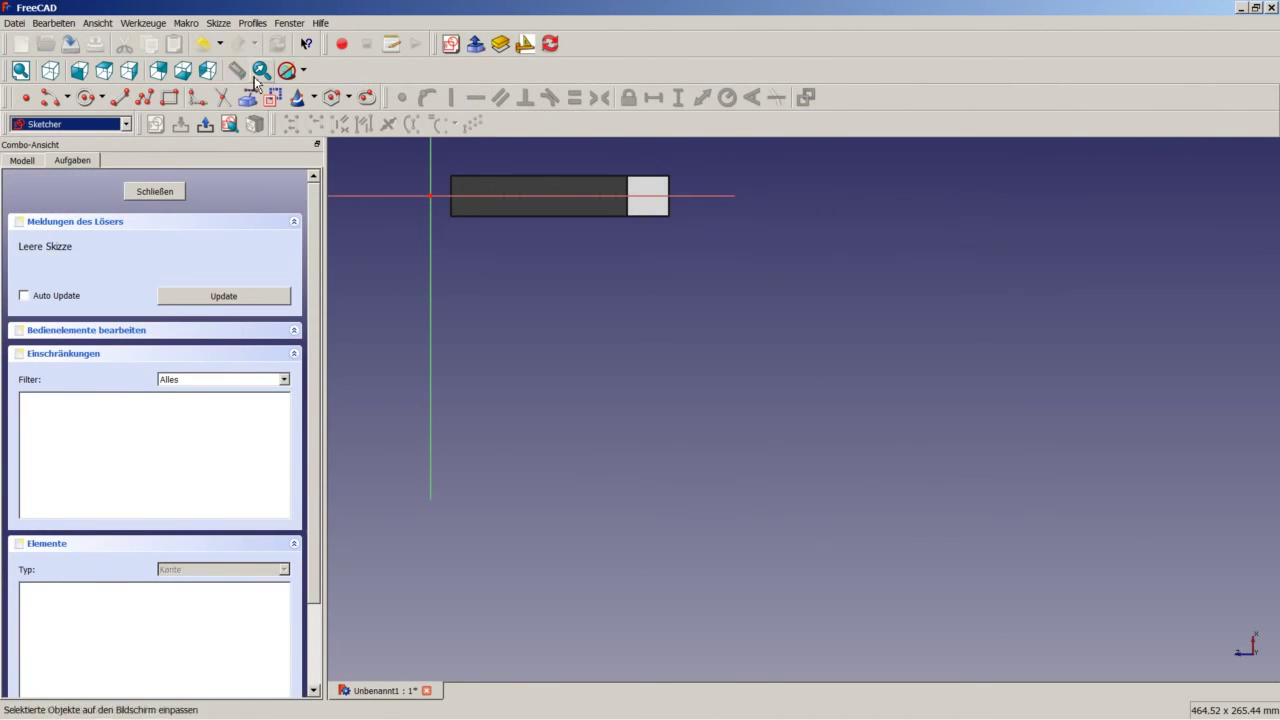
left_click(112, 105)
scroll(686, 94, "up", 3)
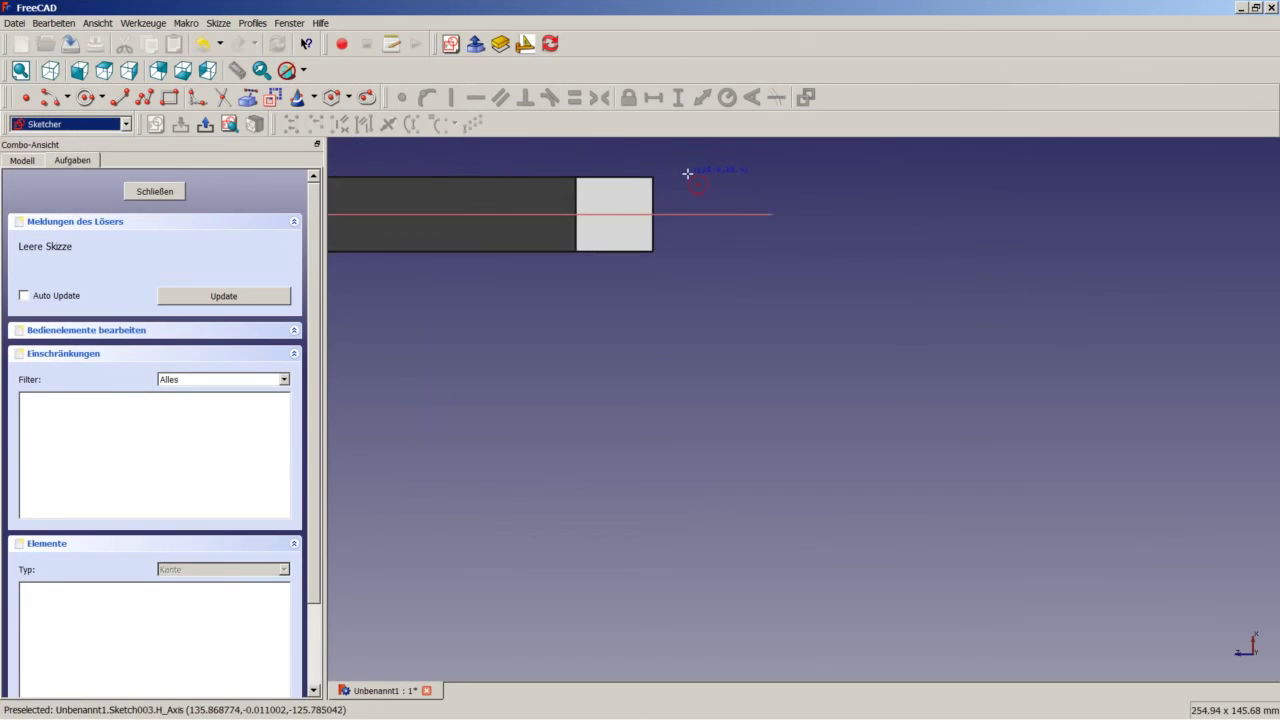
scroll(623, 223, "up", 2)
scroll(600, 250, "up", 3)
left_click(589, 253)
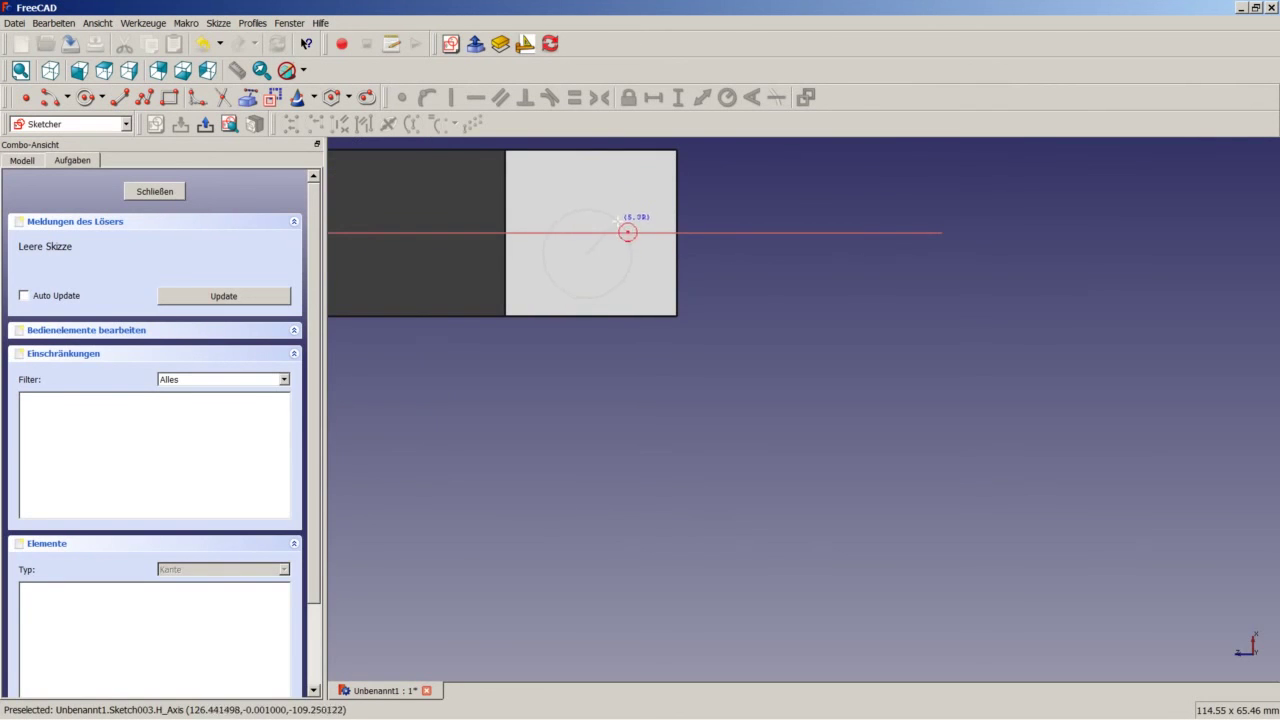
left_click(612, 241)
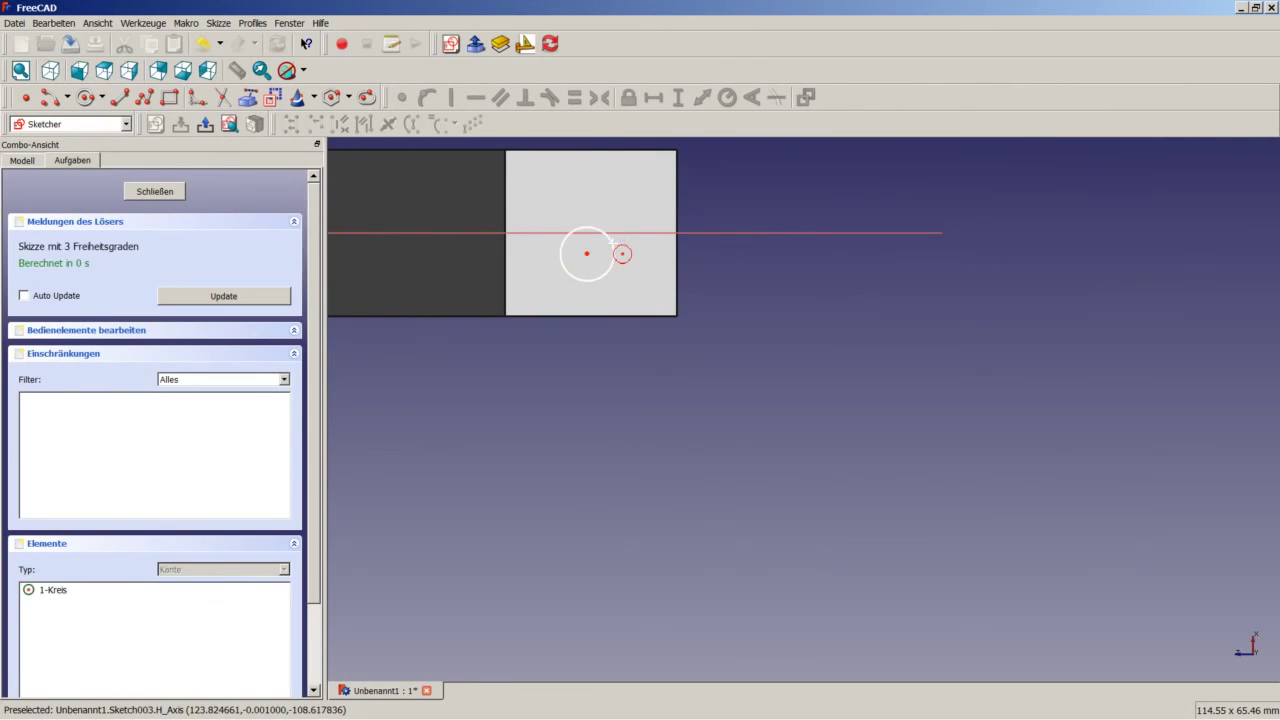
left_click(150, 193)
Orbit the bar and select one of its side faces
middle_click_drag(661, 231, 652, 266)
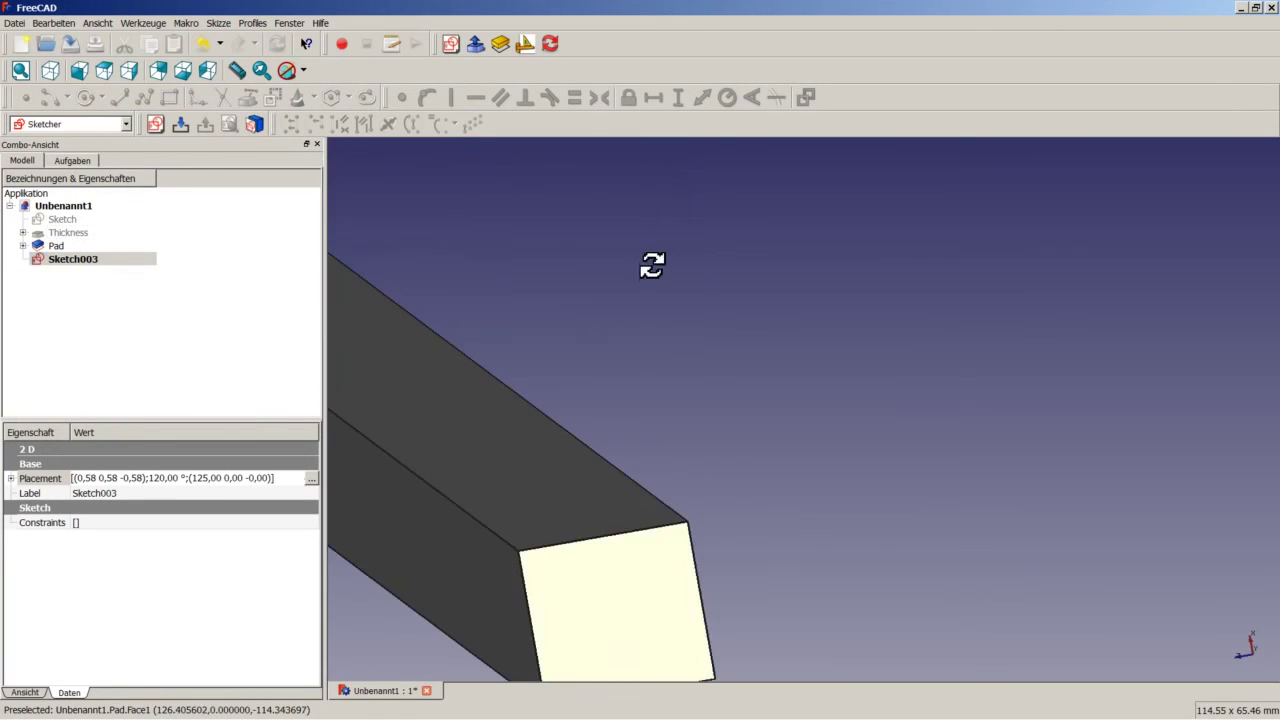
scroll(640, 251, "down", 3)
scroll(640, 251, "down", 2)
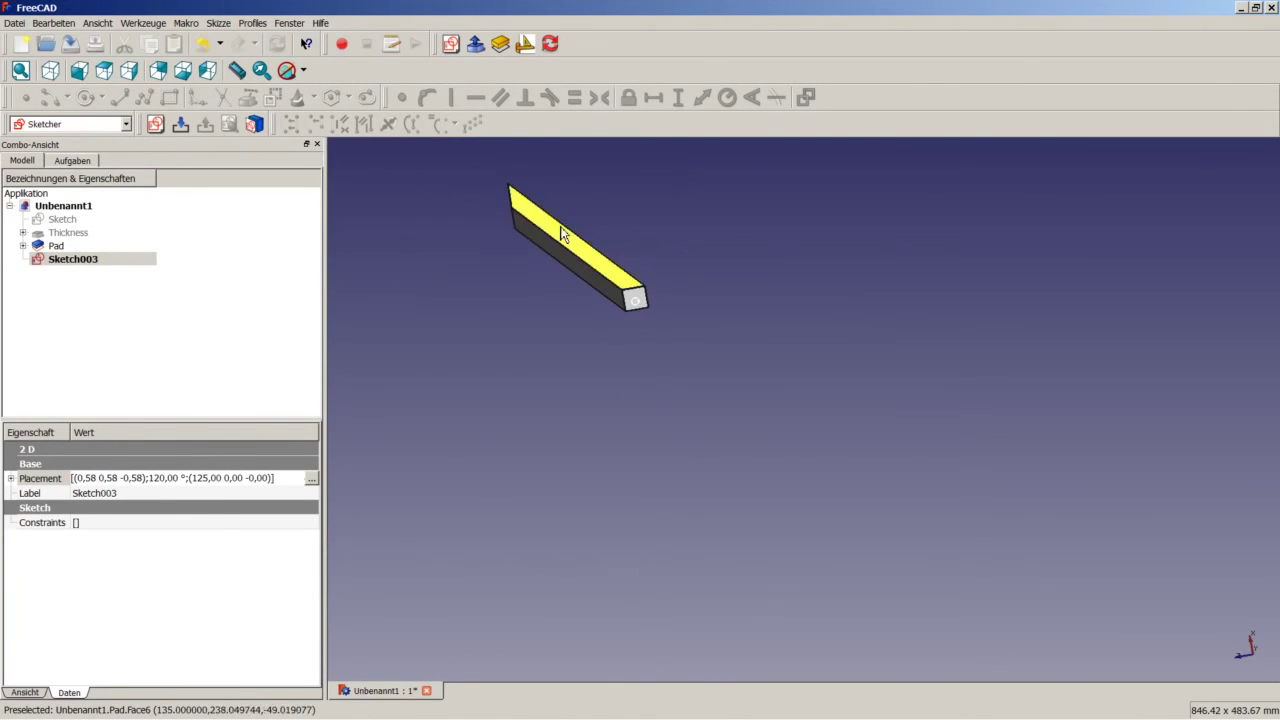
scroll(657, 280, "up", 2)
mouse_move(657, 280)
middle_mouse_down()
mouse_move(691, 329)
mouse_move(643, 285)
middle_mouse_up()
left_click(643, 285)
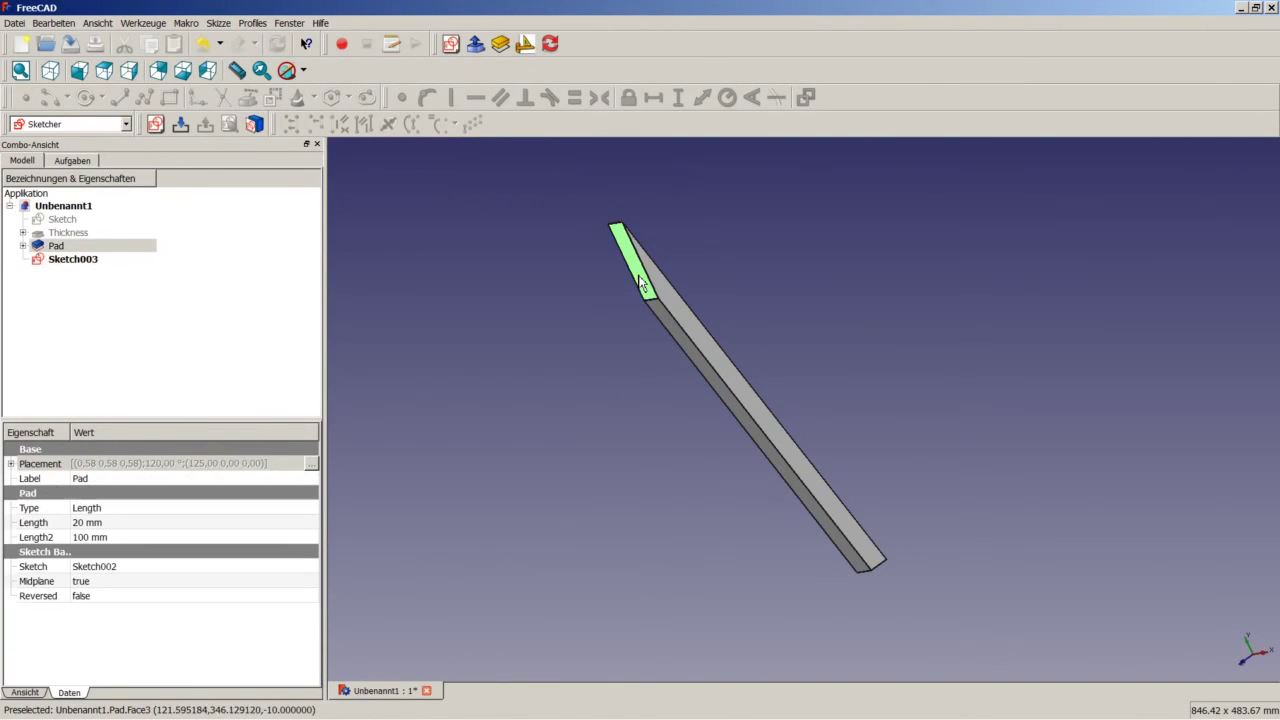
Sketch a closed right triangle with a slanted edge near the bar end on the side face
left_click(155, 124)
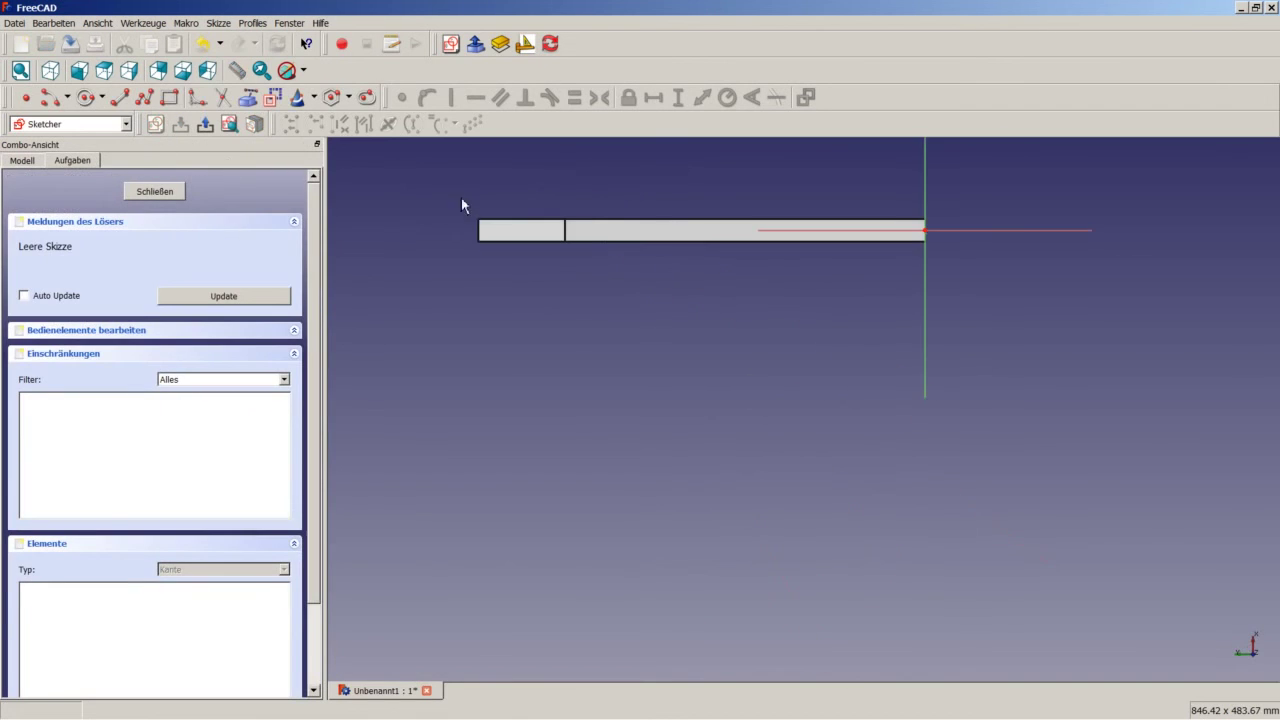
scroll(499, 225, "up", 5)
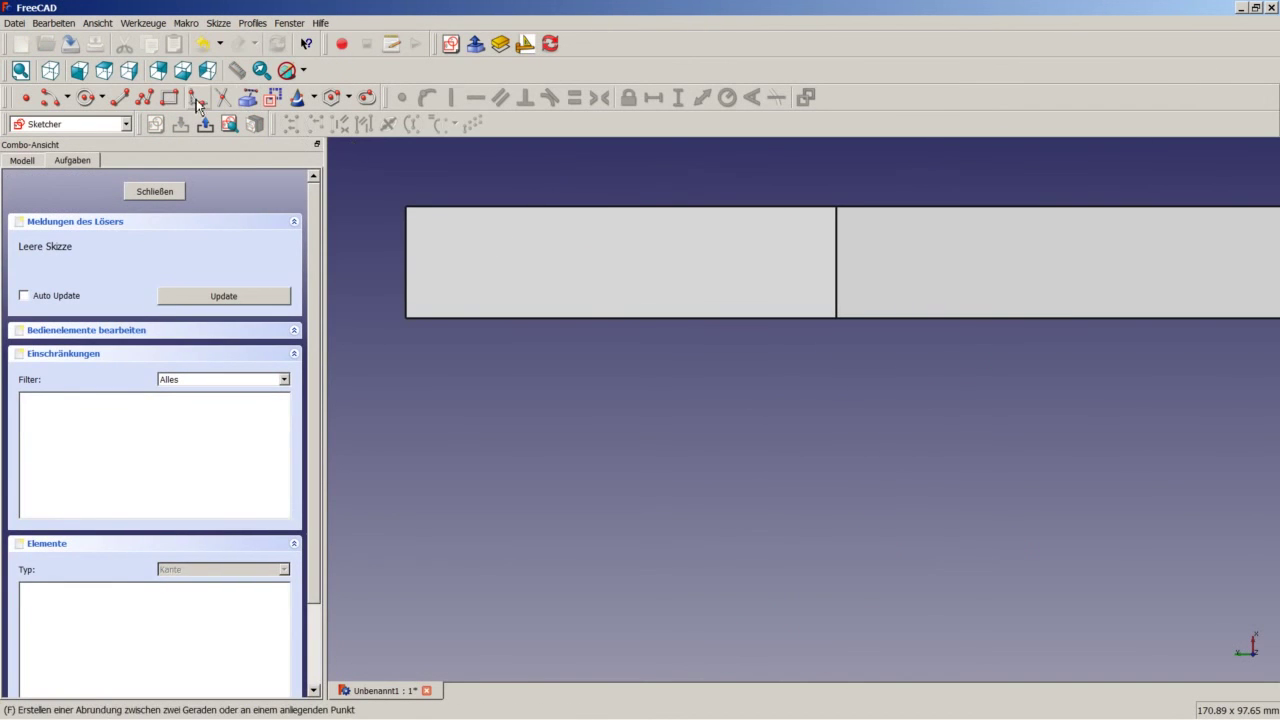
left_click(119, 97)
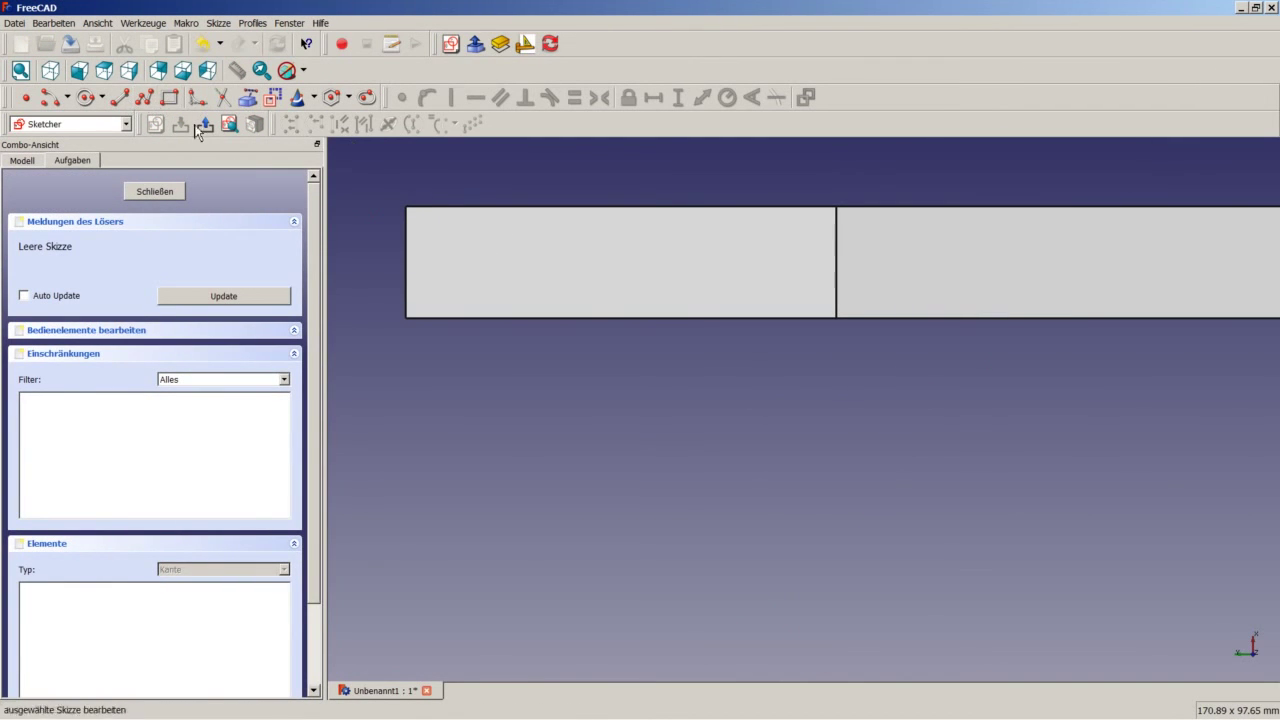
left_click(464, 246)
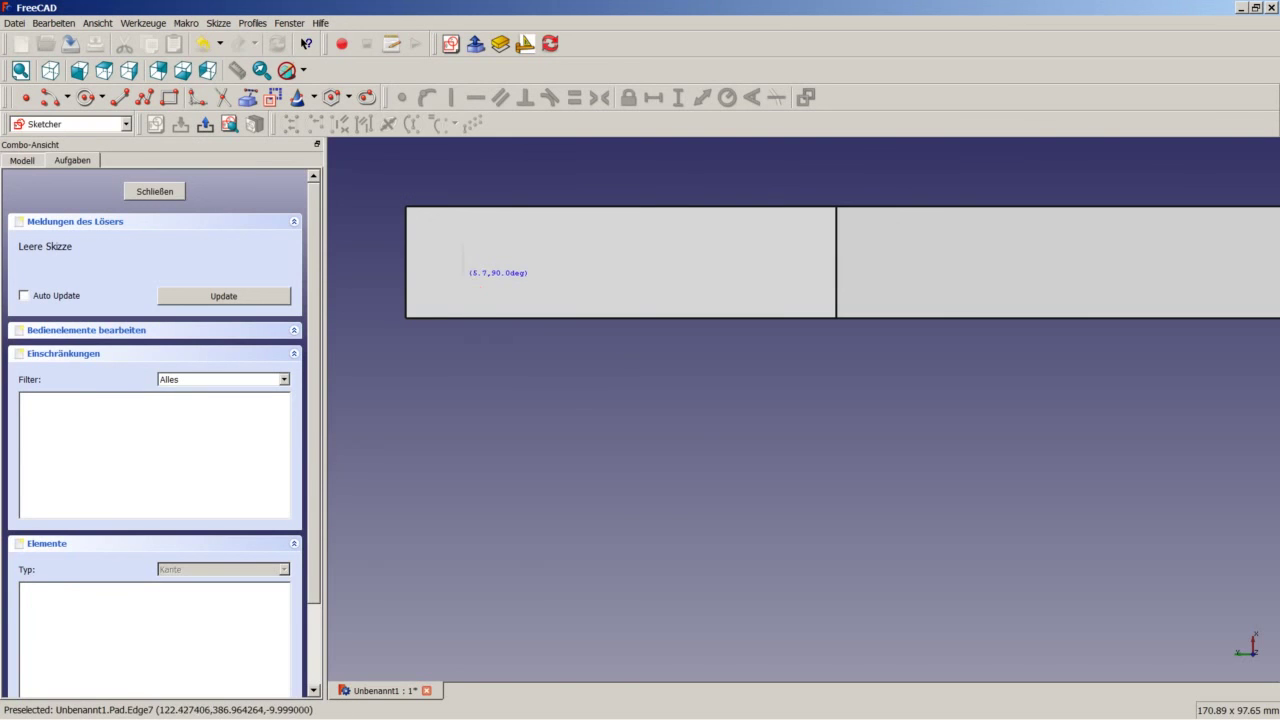
left_click(463, 276)
left_click(703, 276)
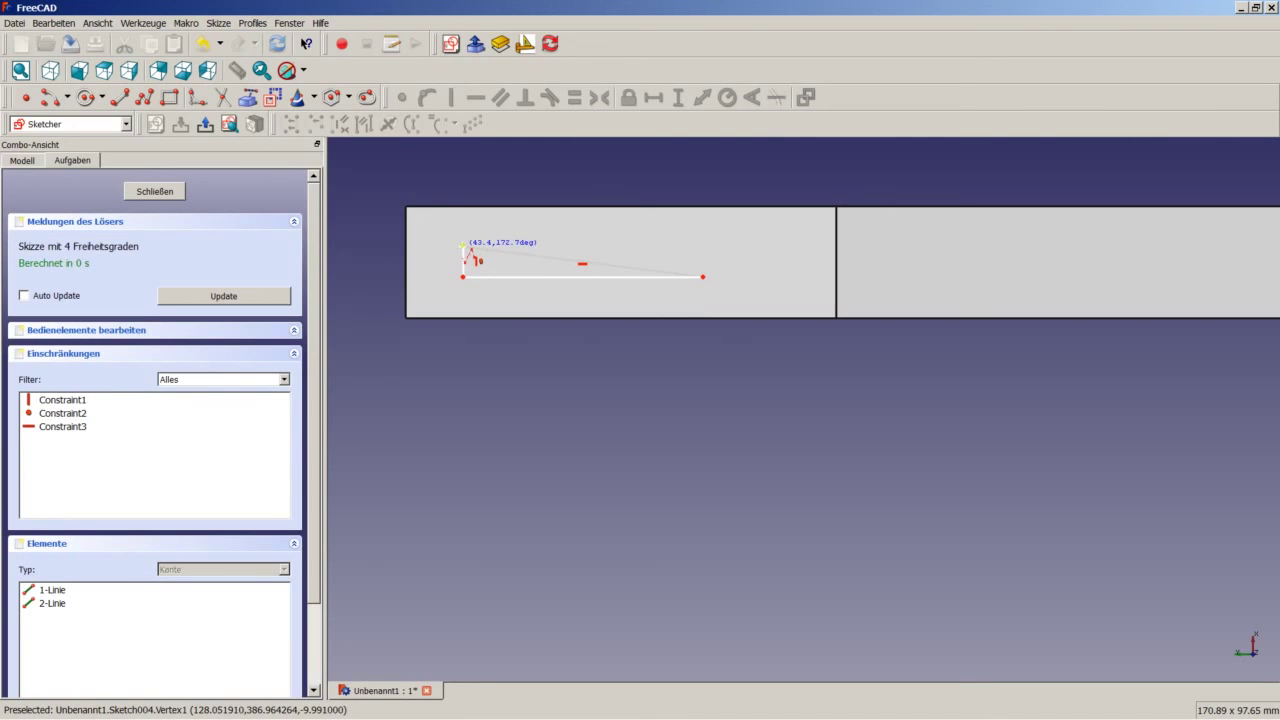
left_click(463, 246)
left_click(145, 185)
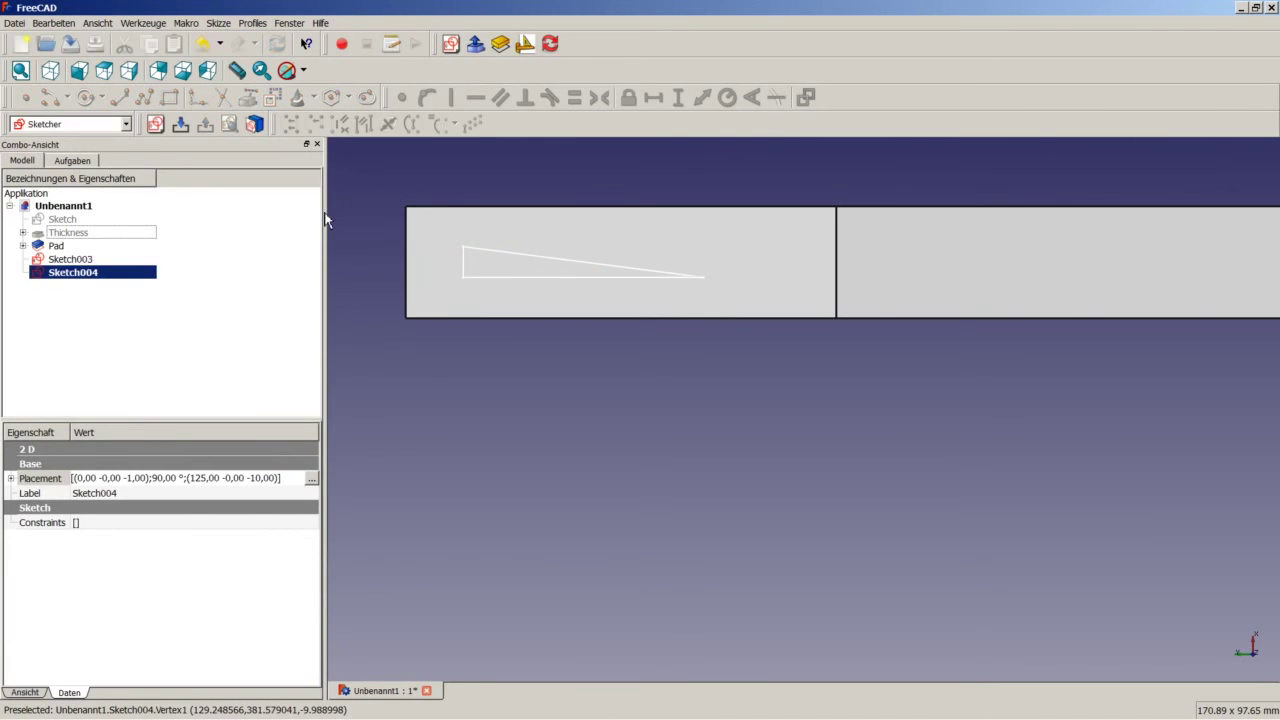
Create a solid Part Loft through Sketch003 and Sketch004, then select the Pad bar
left_click(110, 124)
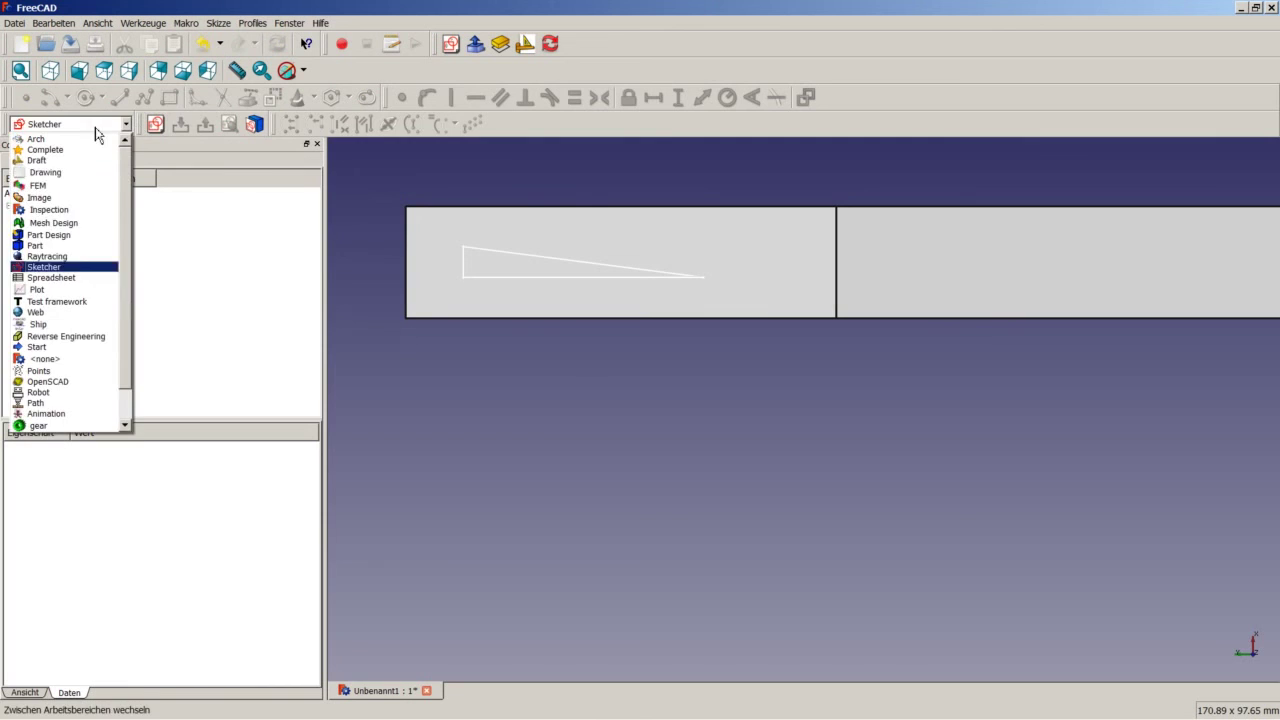
left_click(92, 245)
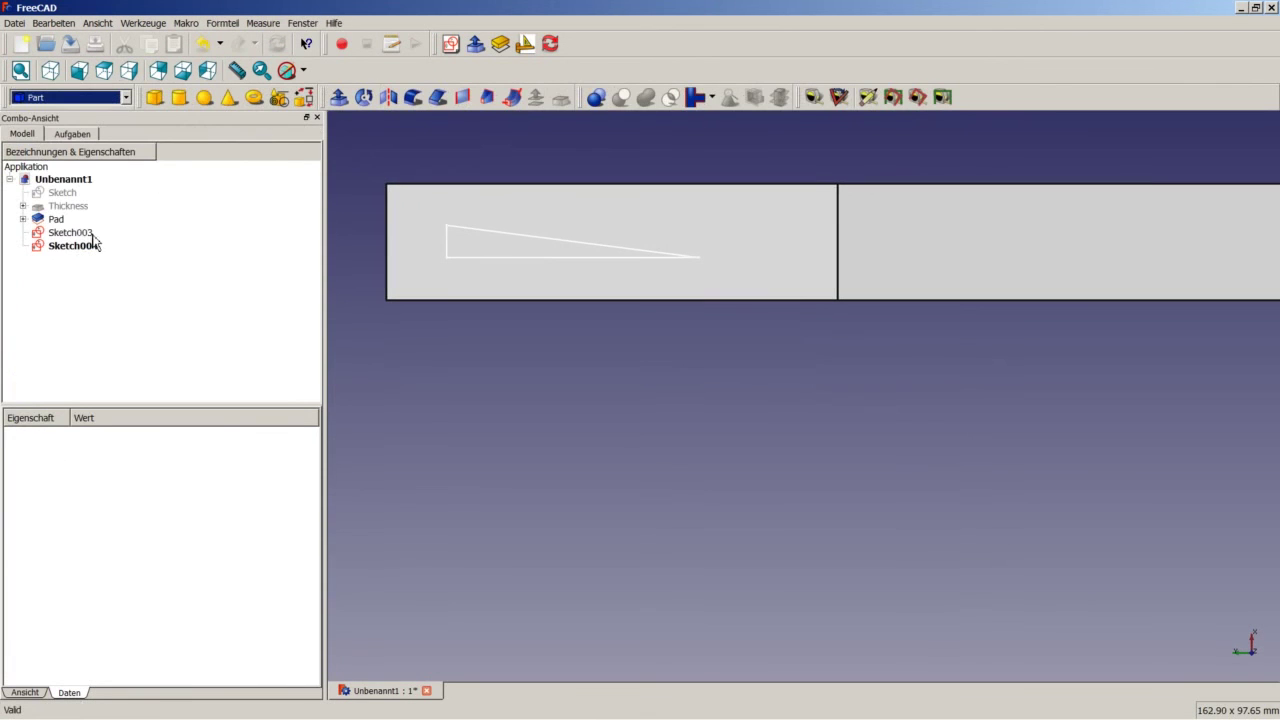
left_click(491, 102)
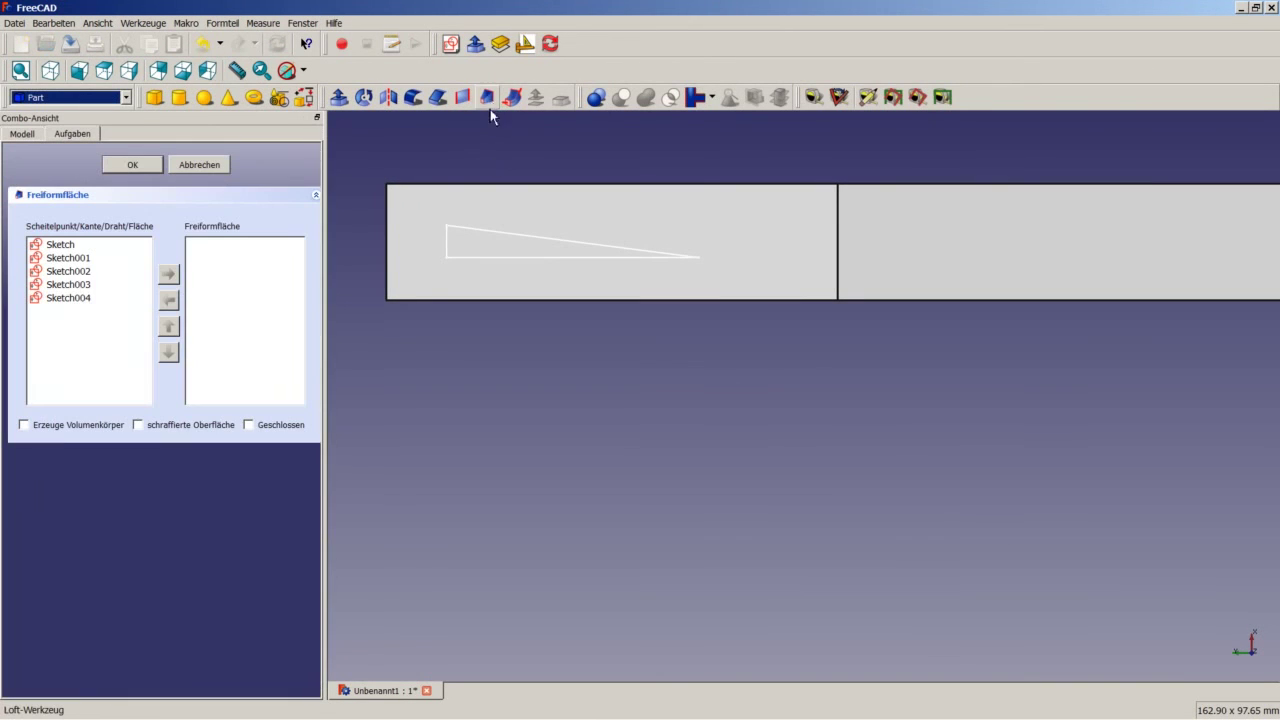
double_click(101, 285)
double_click(72, 285)
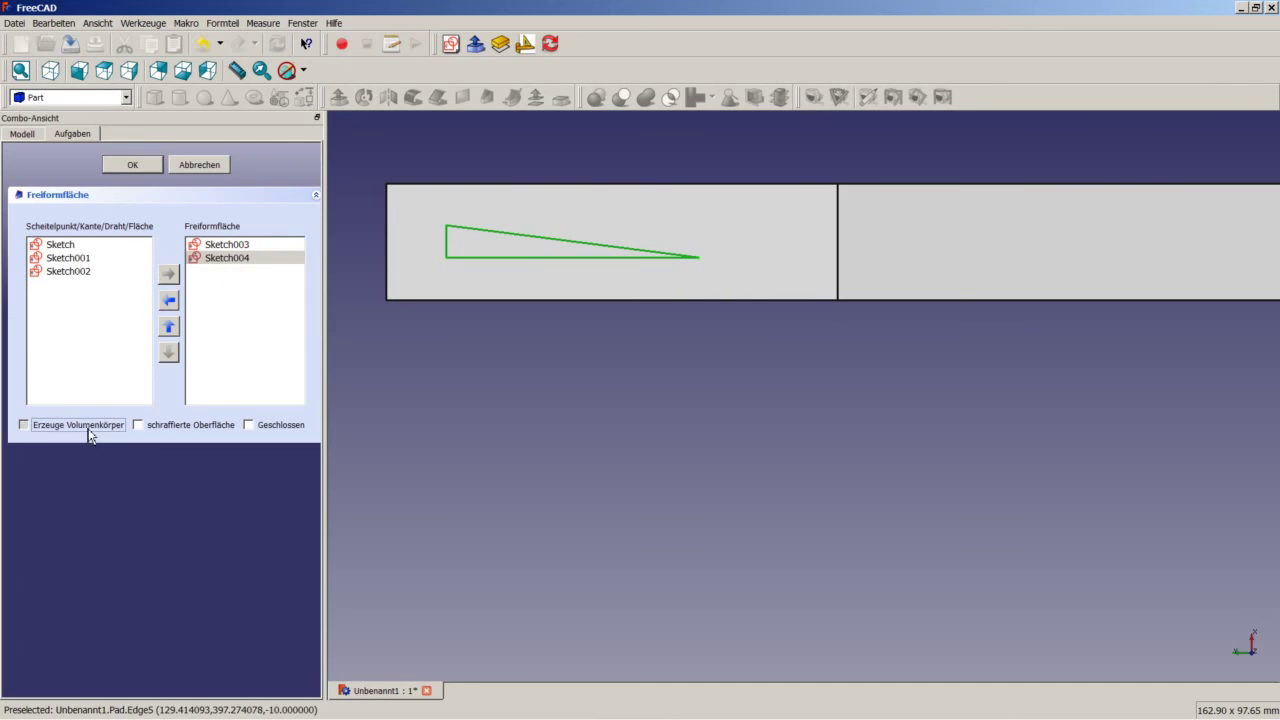
left_click(90, 428)
left_click(148, 166)
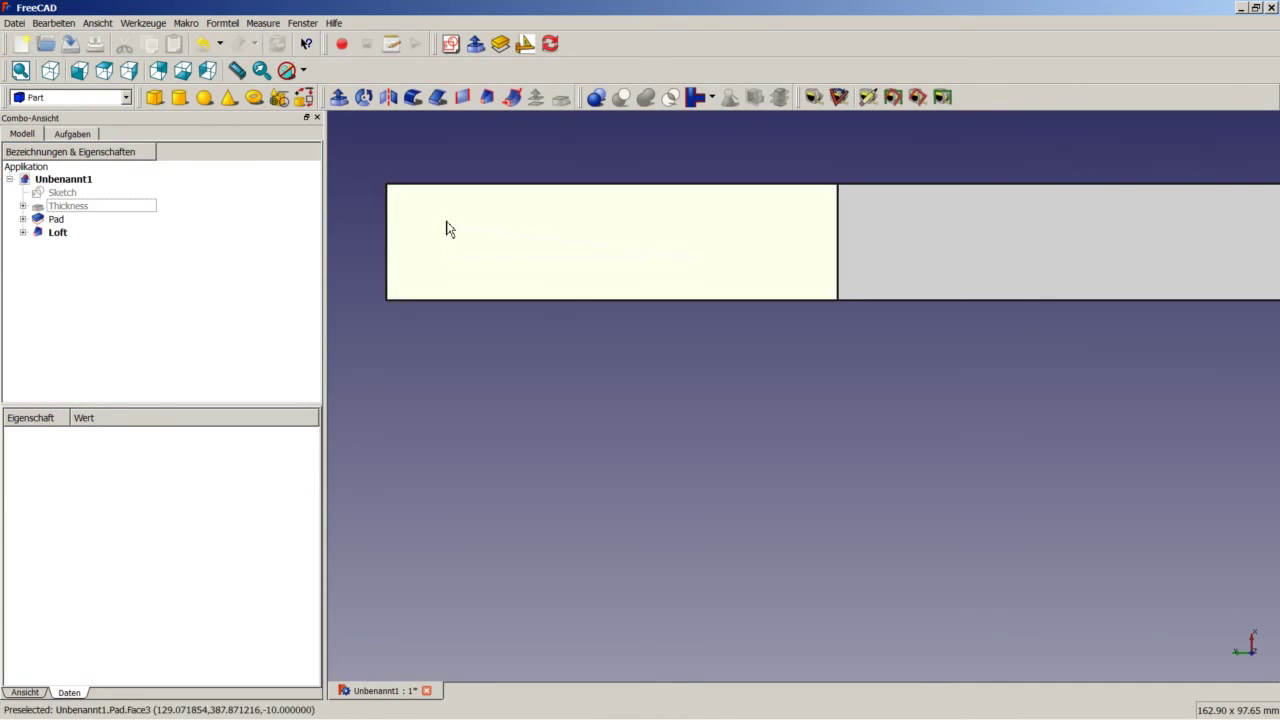
scroll(555, 268, "down", 5)
left_click(100, 218)
Hide the Pad bar and orbit and zoom to inspect the loft
key("space")
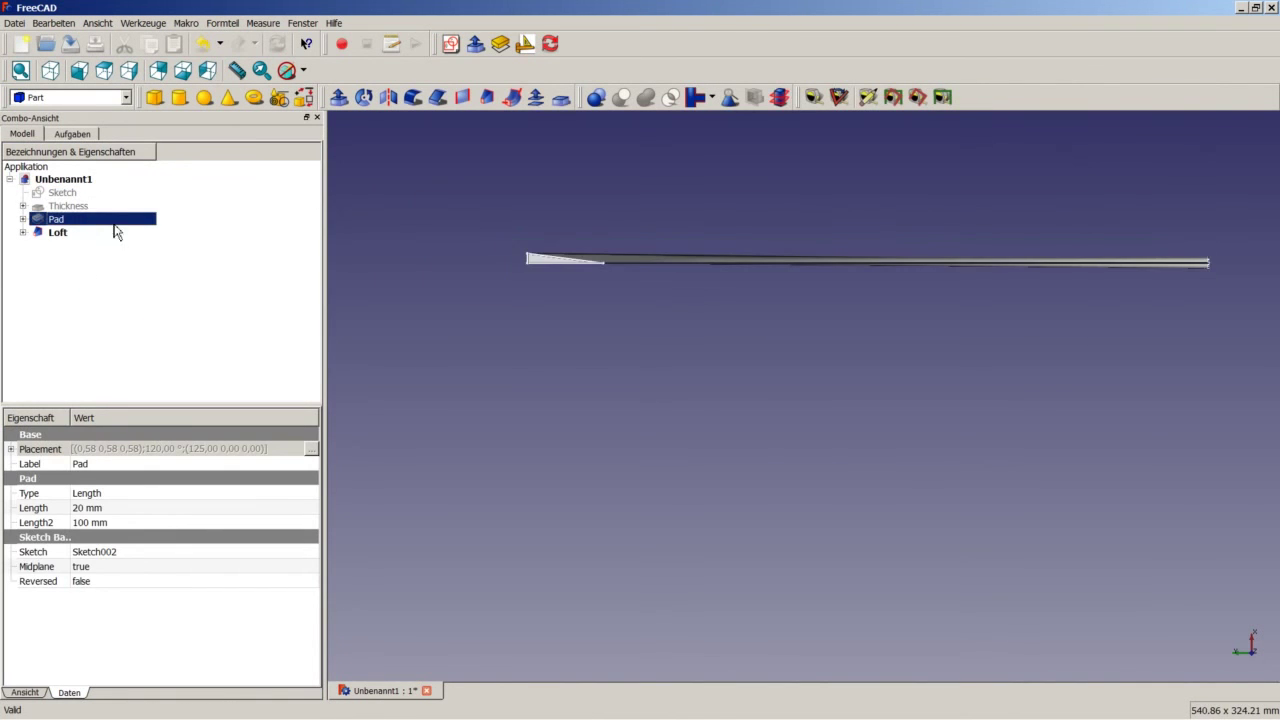
mouse_move(877, 305)
middle_mouse_down()
mouse_move(925, 351)
mouse_move(860, 337)
mouse_move(831, 370)
mouse_move(851, 369)
middle_mouse_up()
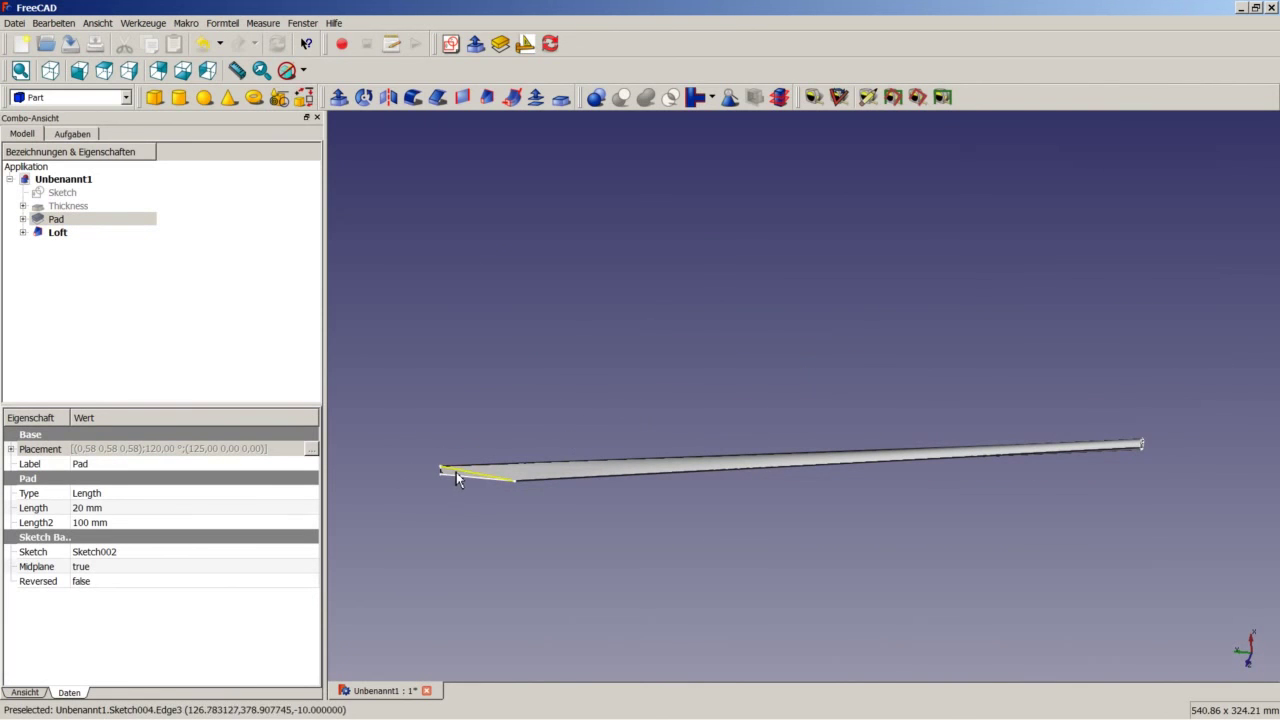
scroll(1146, 443, "up", 1)
scroll(1146, 443, "up", 2)
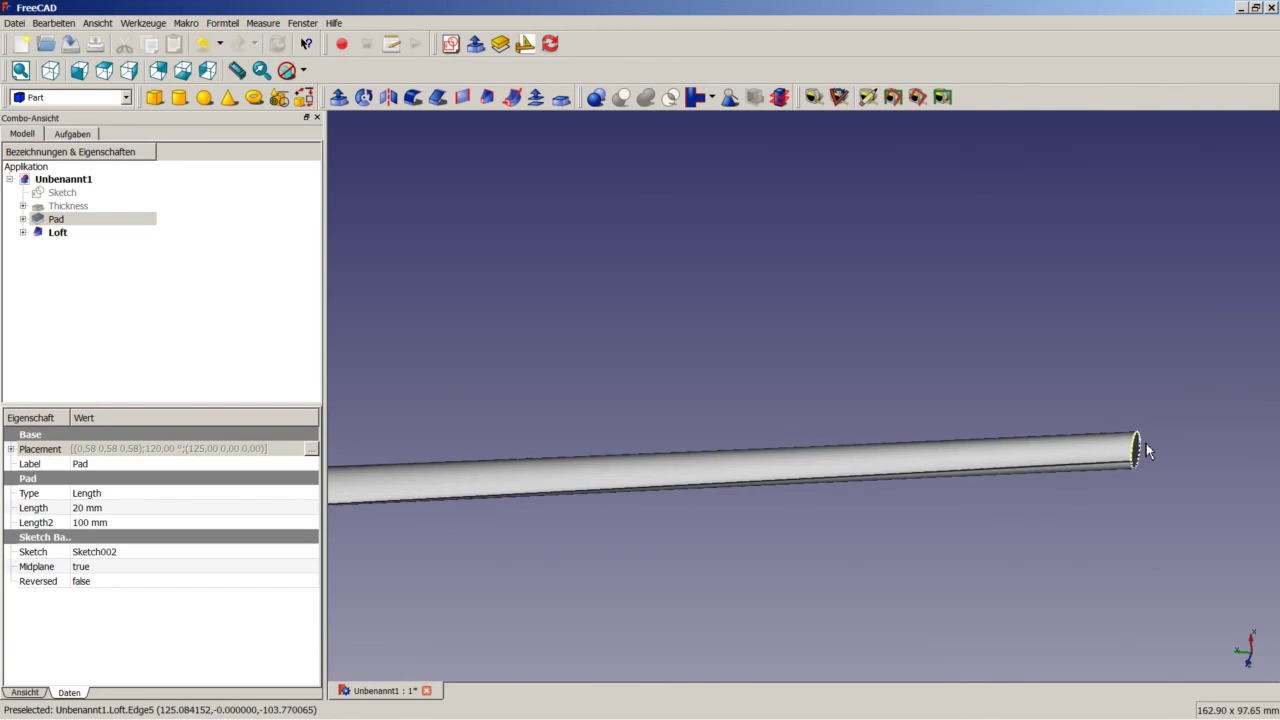
scroll(1142, 442, "up", 3)
scroll(1122, 470, "down", 2)
scroll(1122, 462, "down", 3)
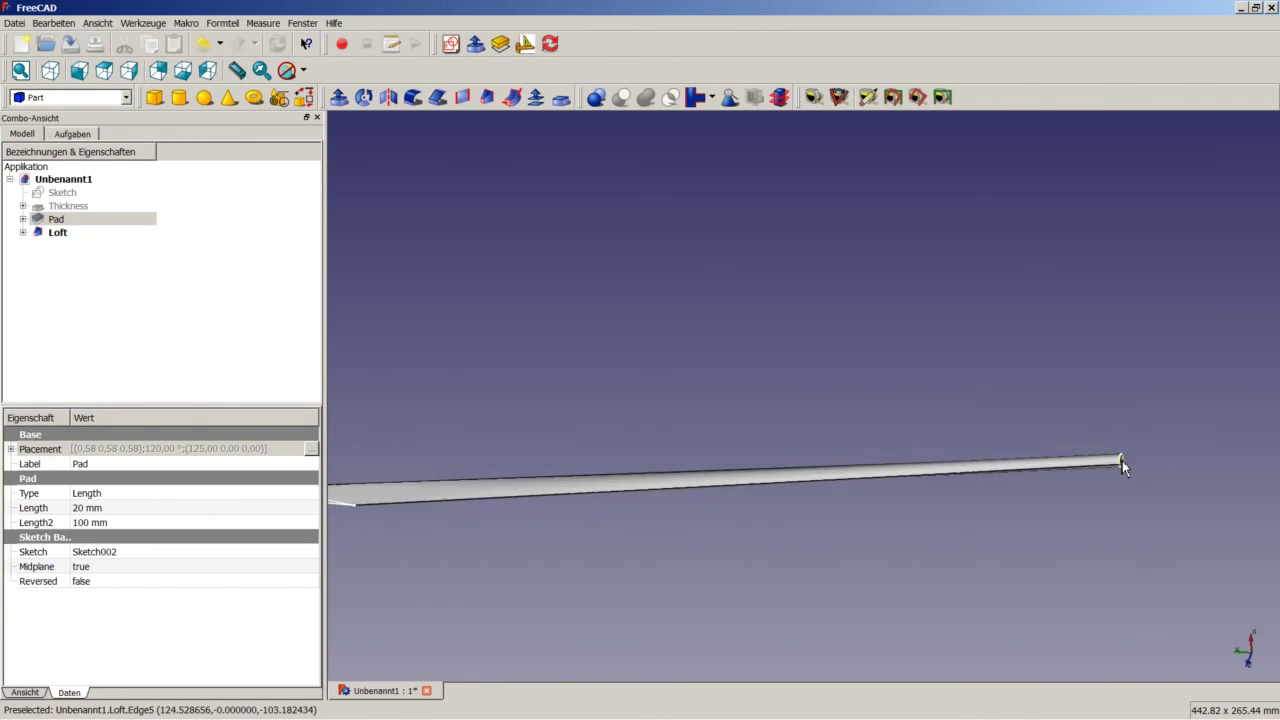
scroll(1122, 460, "down", 2)
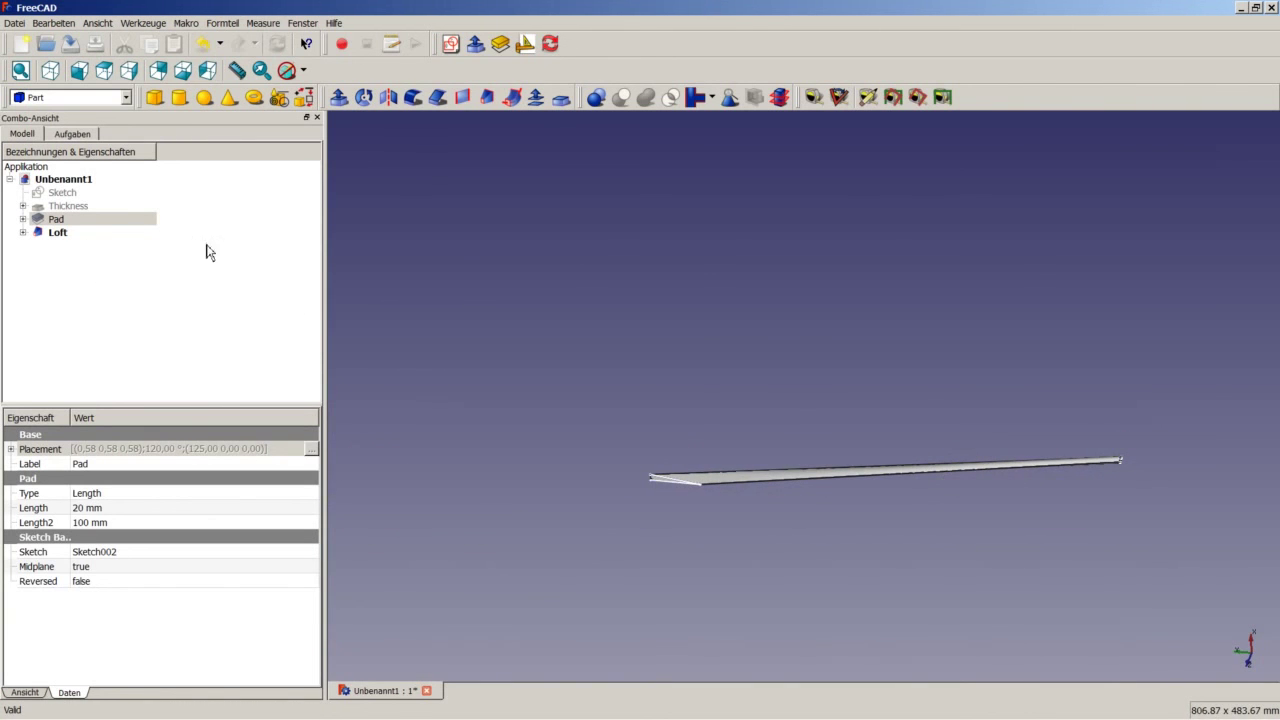
Show the Pad again and subtract the Loft from it with Part Cut
key("space")
left_click(338, 237)
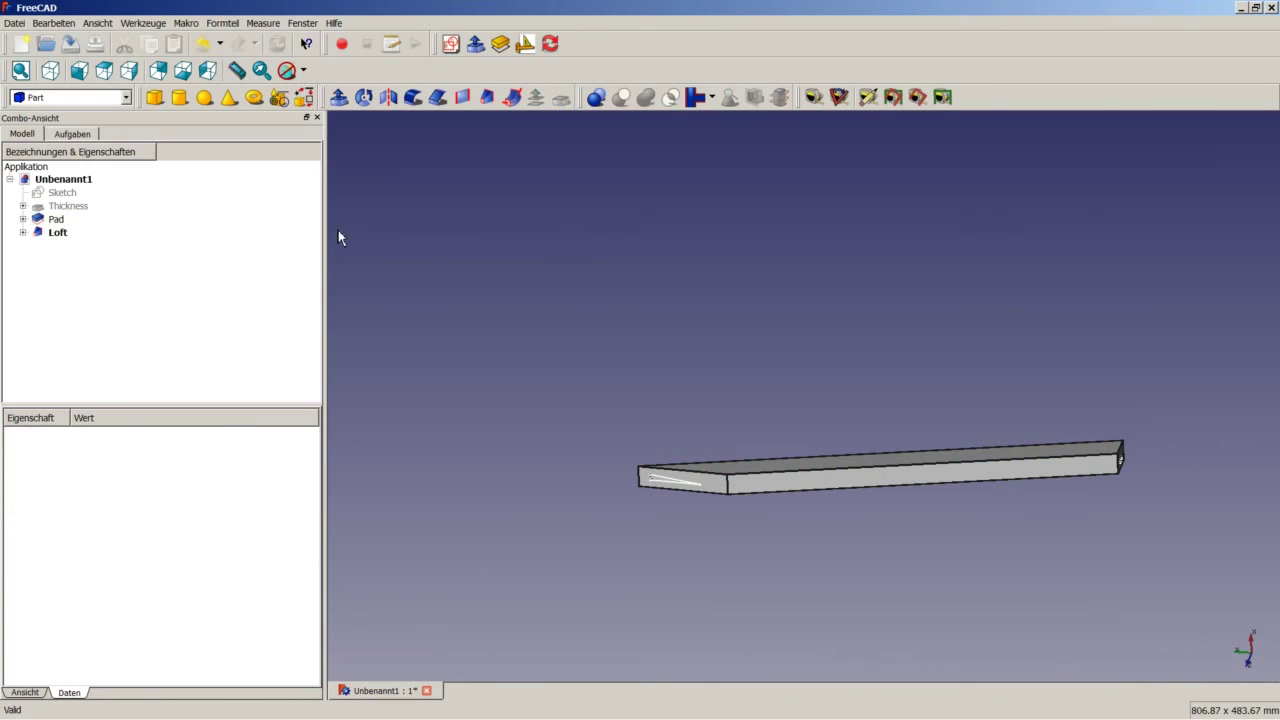
left_click(57, 219)
left_click(88, 234, "ctrl")
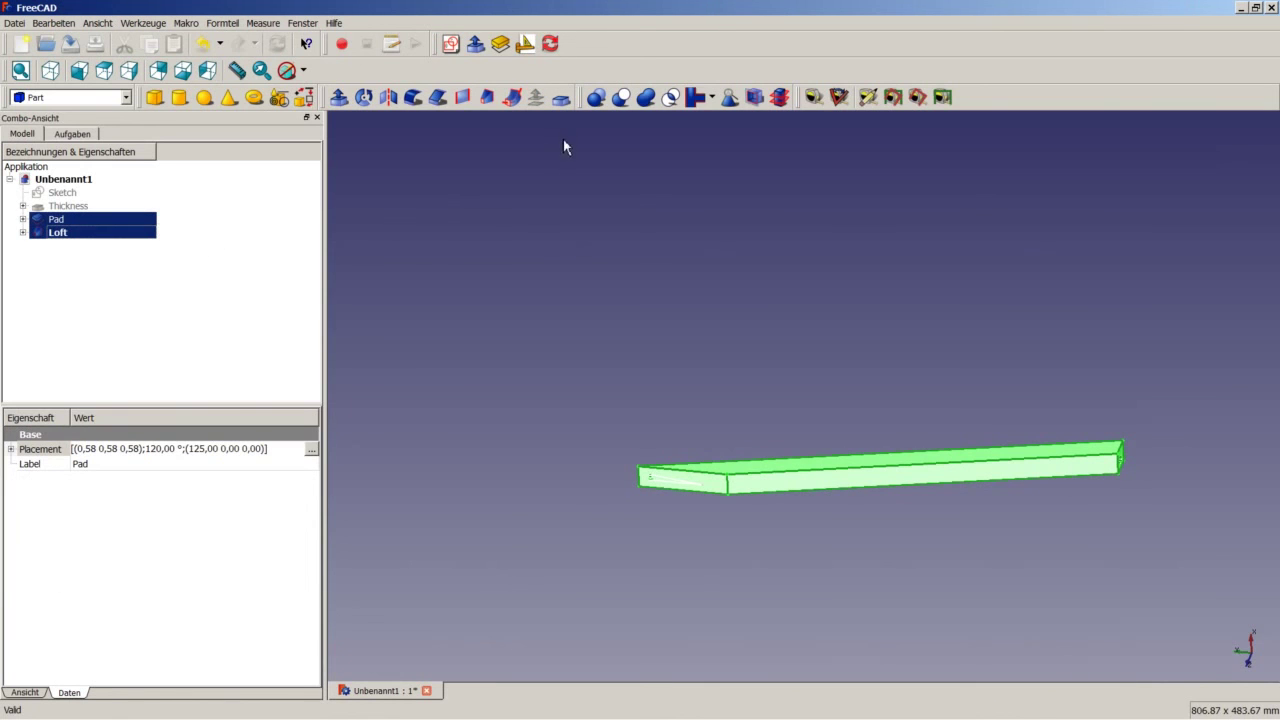
left_click(621, 98)
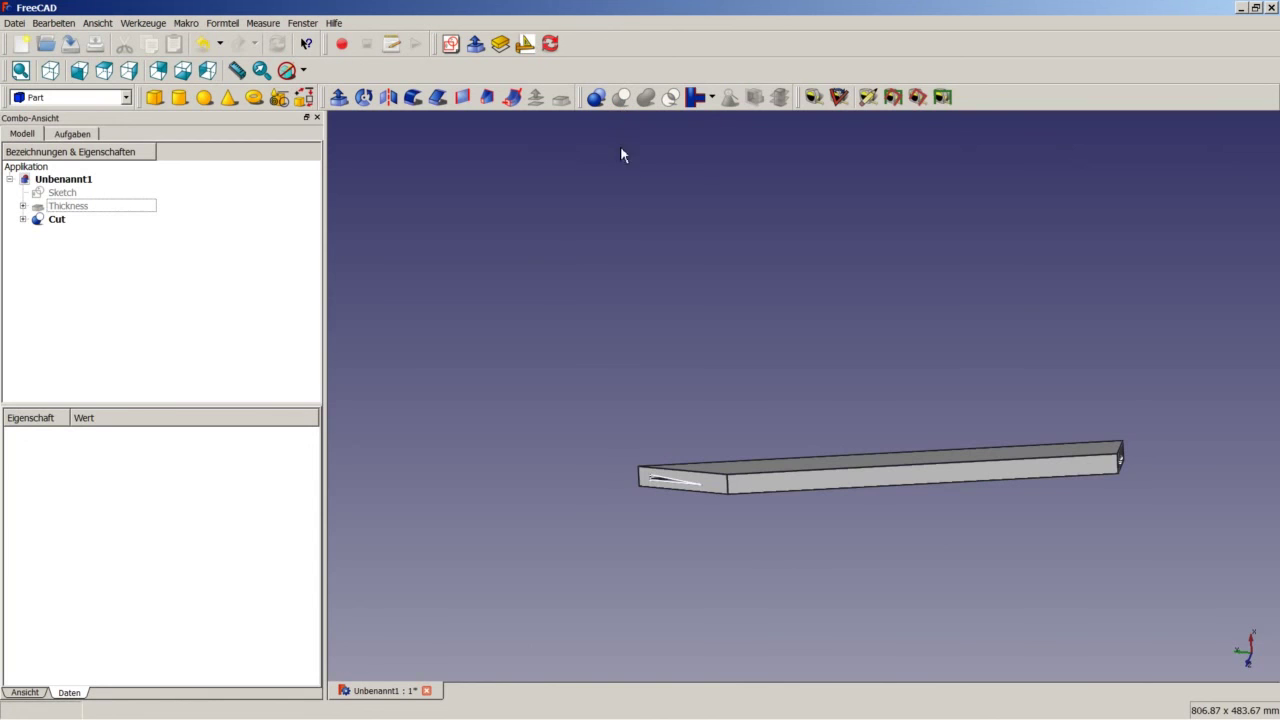
Zoom and orbit the view to show the cut bar's end face
scroll(649, 460, "up", 2)
scroll(649, 455, "up", 3)
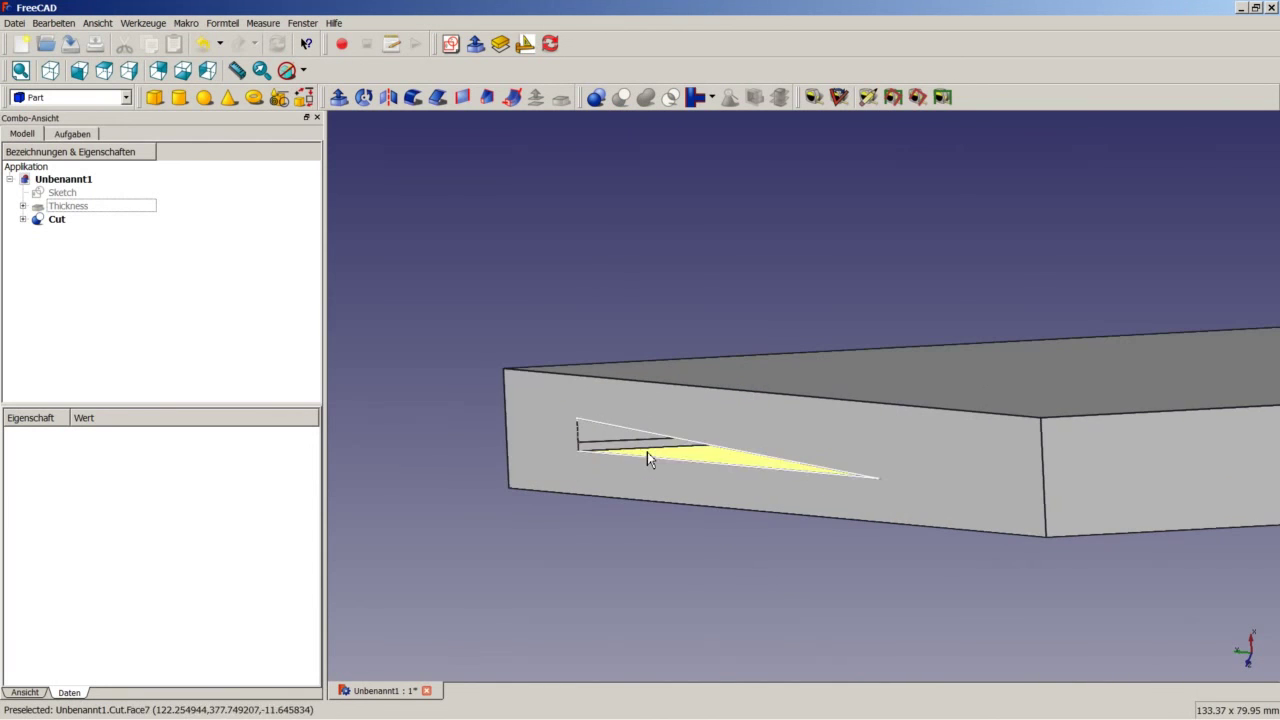
scroll(1183, 477, "down", 3)
scroll(1163, 474, "down", 2)
scroll(1163, 474, "down", 2)
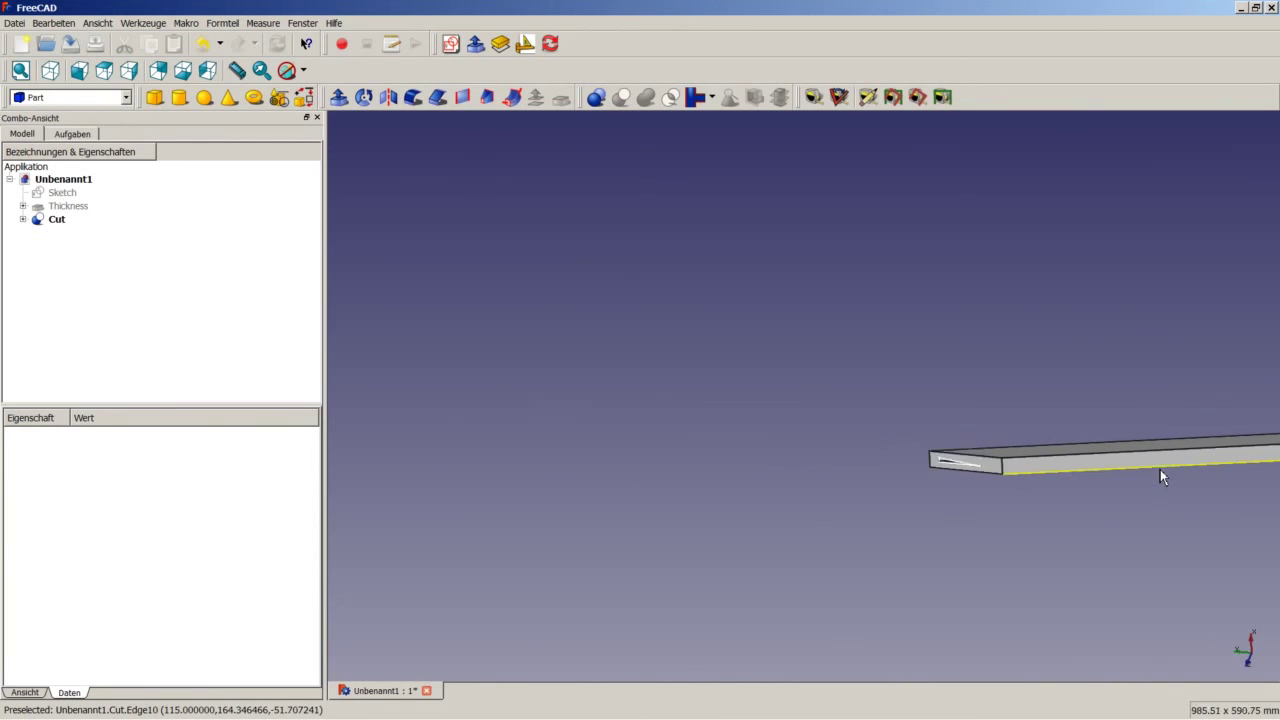
scroll(1163, 474, "down", 2)
middle_click_drag(1235, 465, 622, 390)
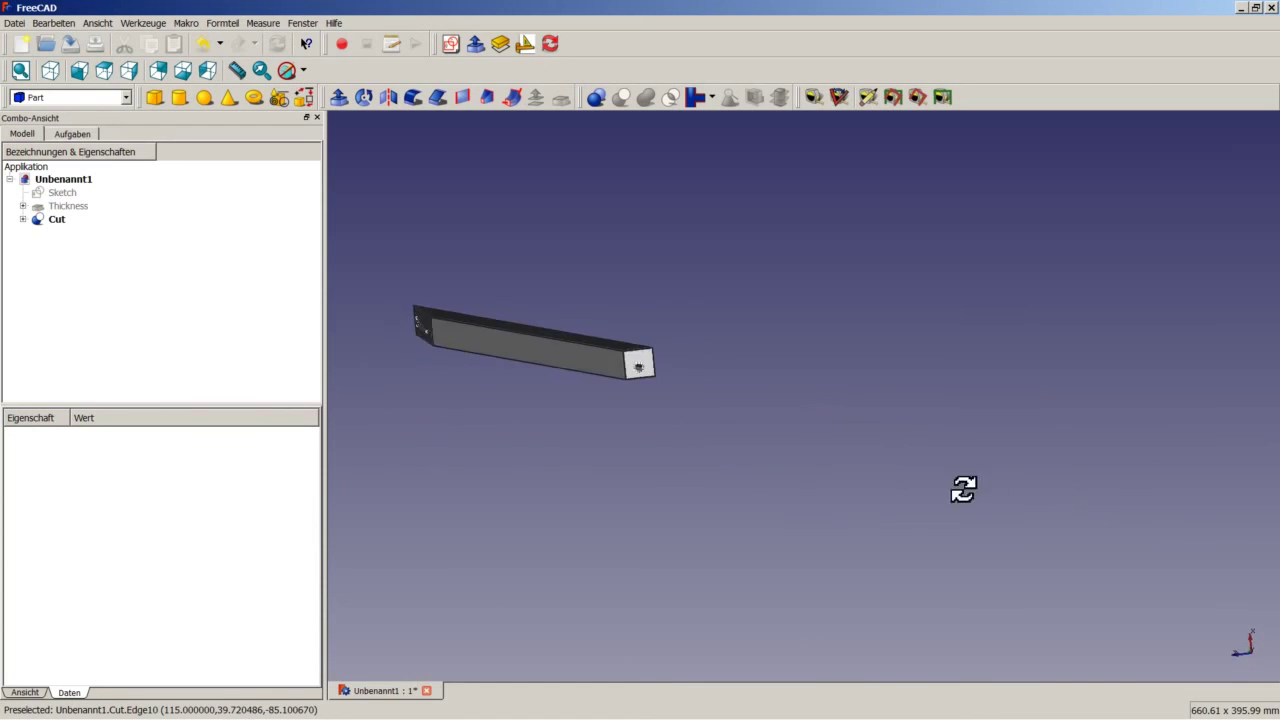
scroll(645, 350, "up", 3)
scroll(631, 374, "up", 3)
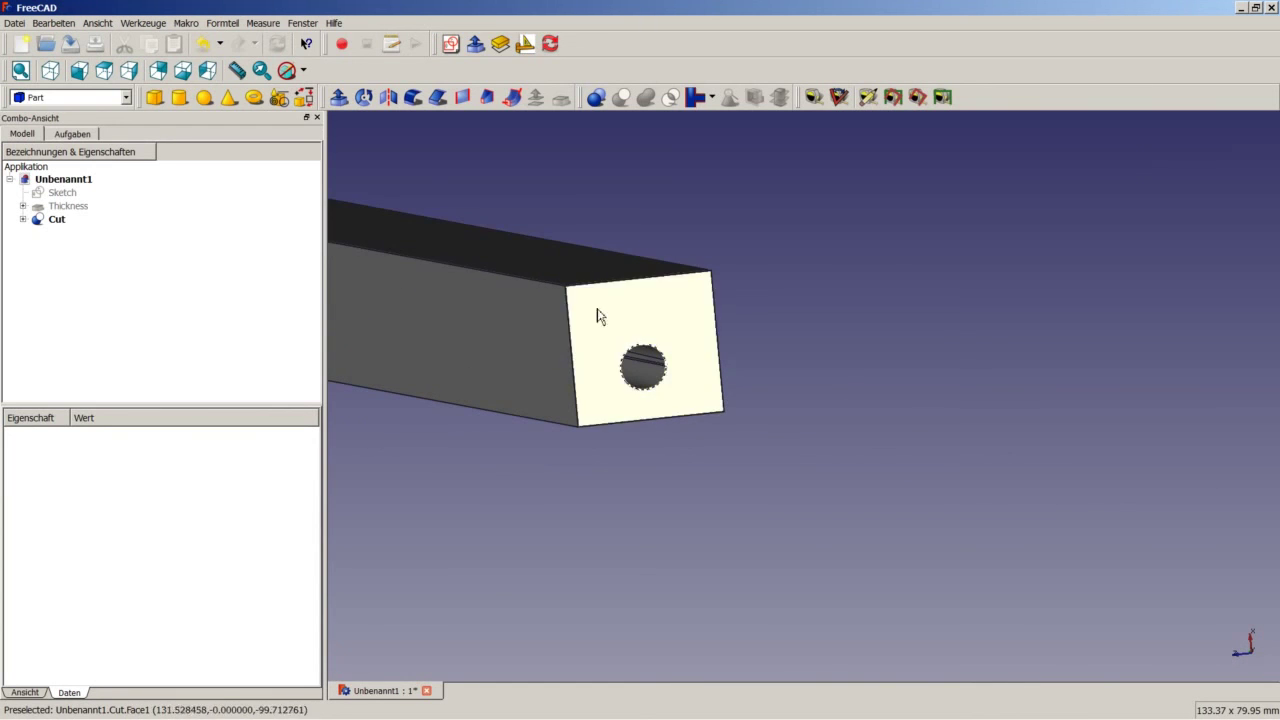
Expand Cut, Pad and Loft in the tree and hide Sketch003 and Sketch004
left_click(23, 219)
left_click(36, 232)
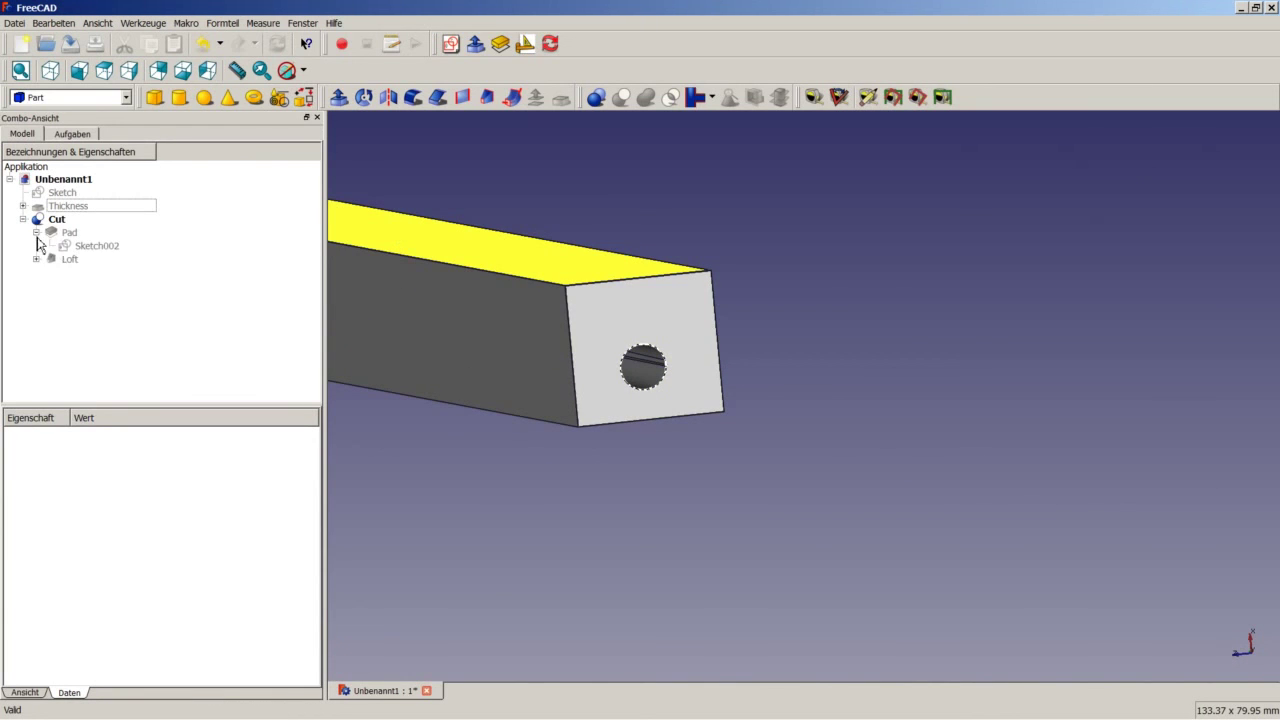
left_click(36, 259)
left_click(86, 286)
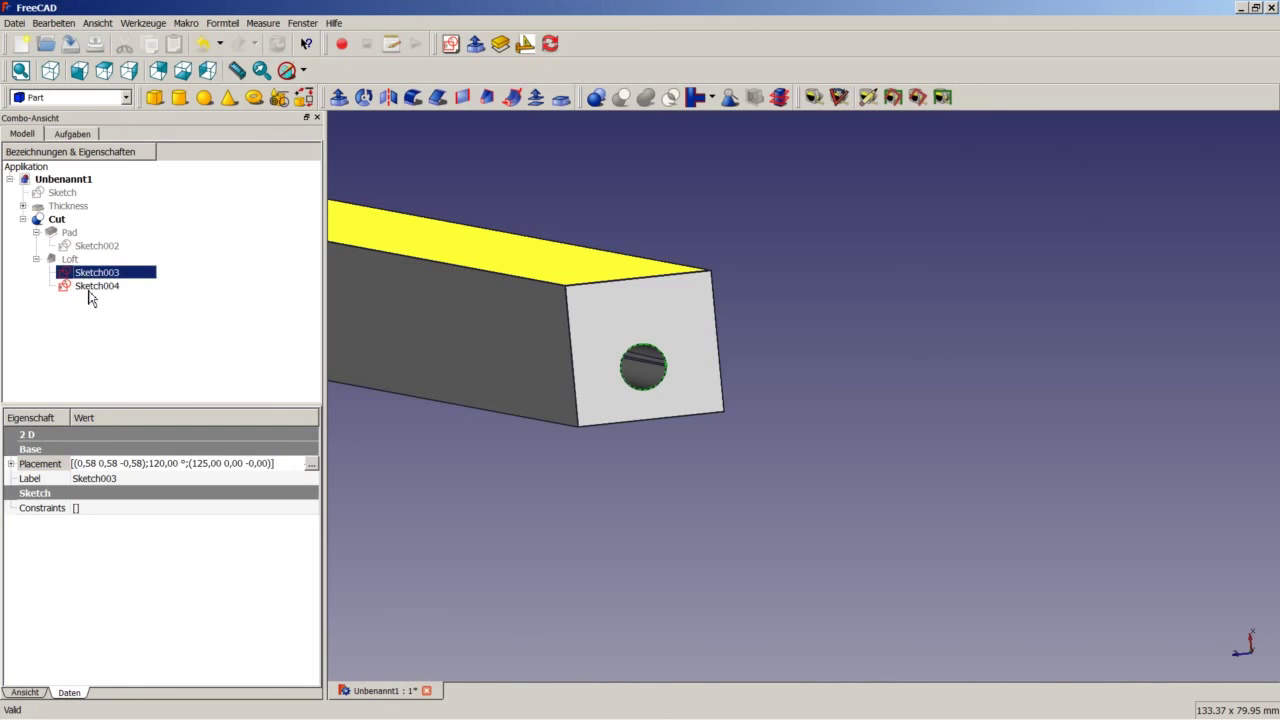
right_click(91, 277)
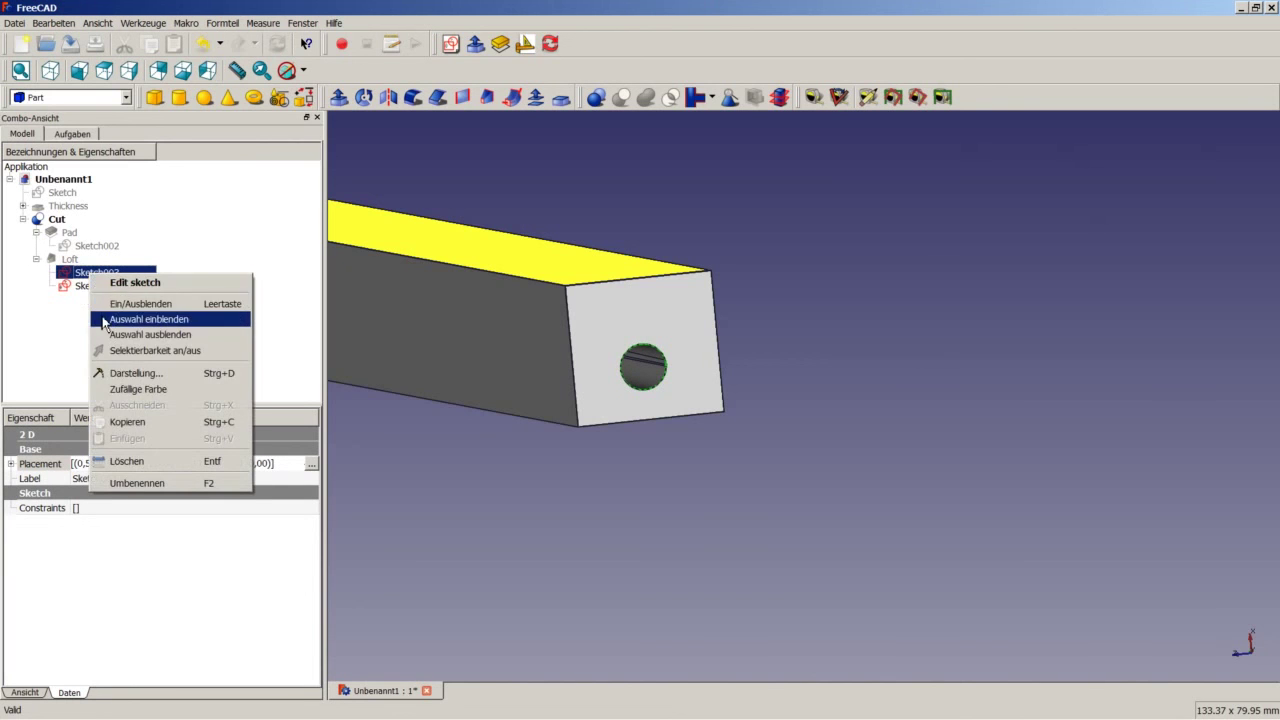
left_click(137, 300)
right_click(92, 286)
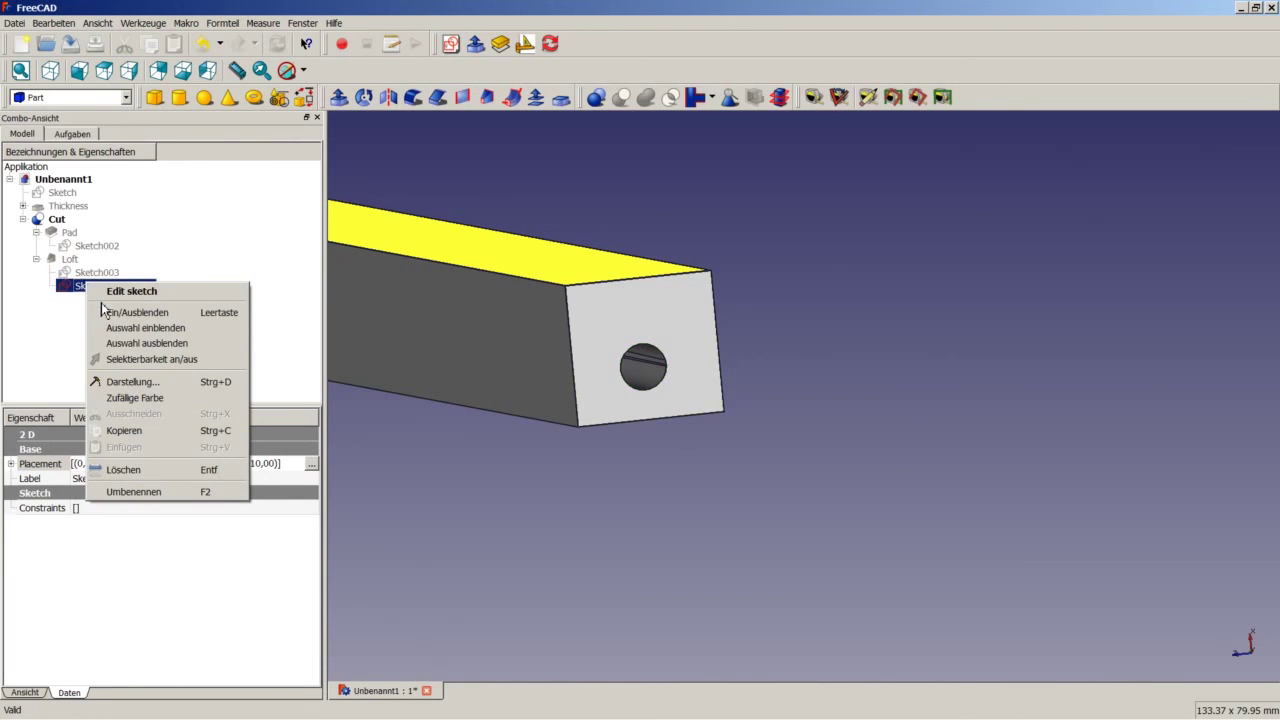
left_click(137, 312)
left_click(868, 262)
scroll(797, 266, "down", 3)
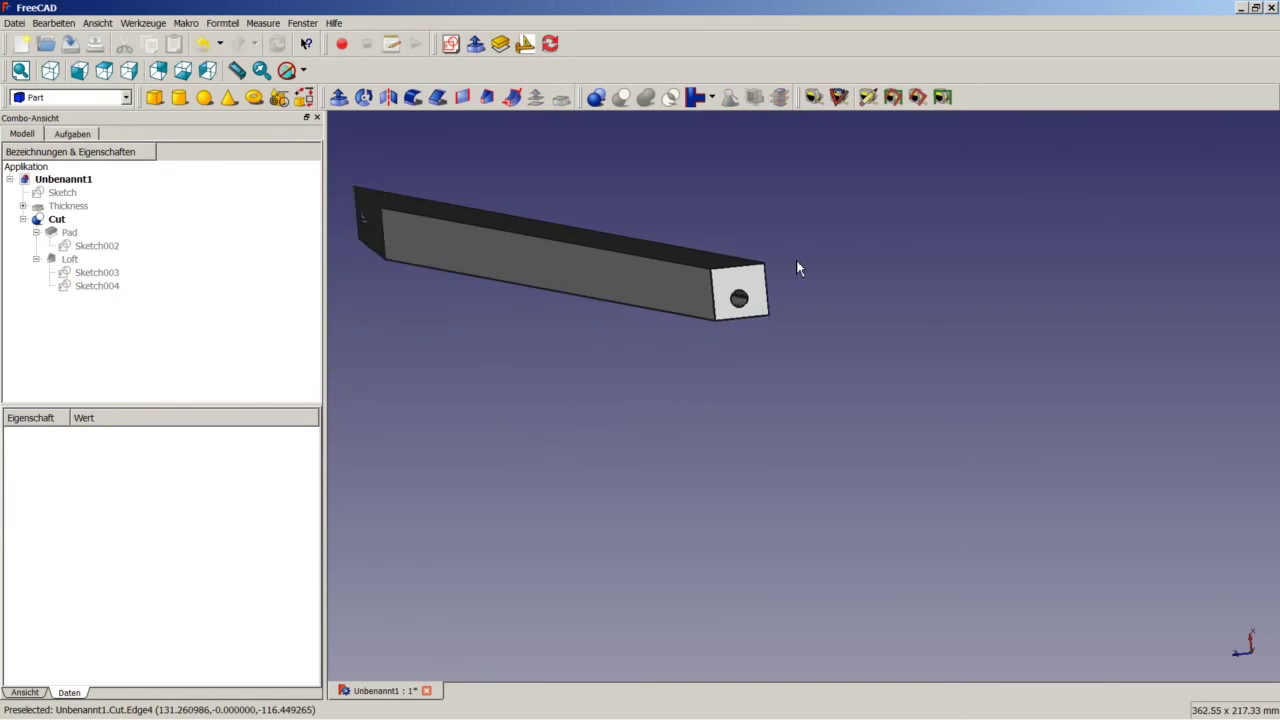
scroll(797, 266, "down", 3)
middle_click_drag(797, 266, 1014, 341)
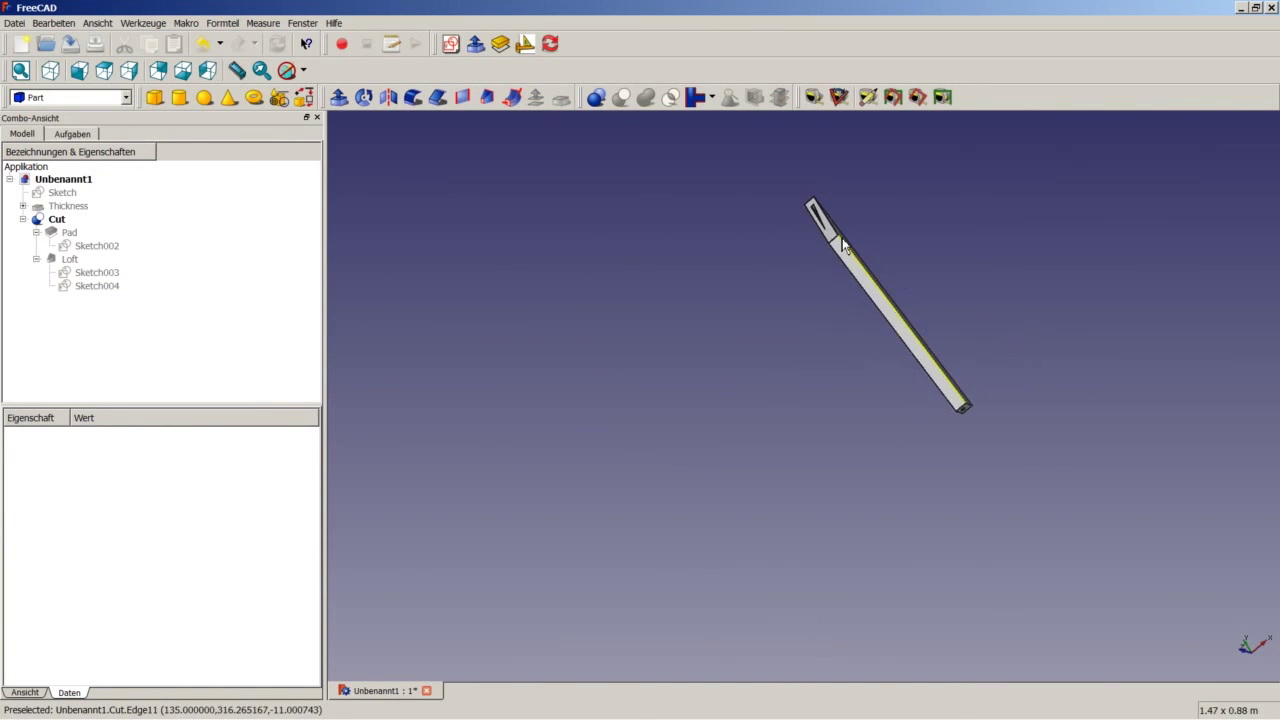
scroll(814, 206, "up", 3)
scroll(795, 182, "down", 2)
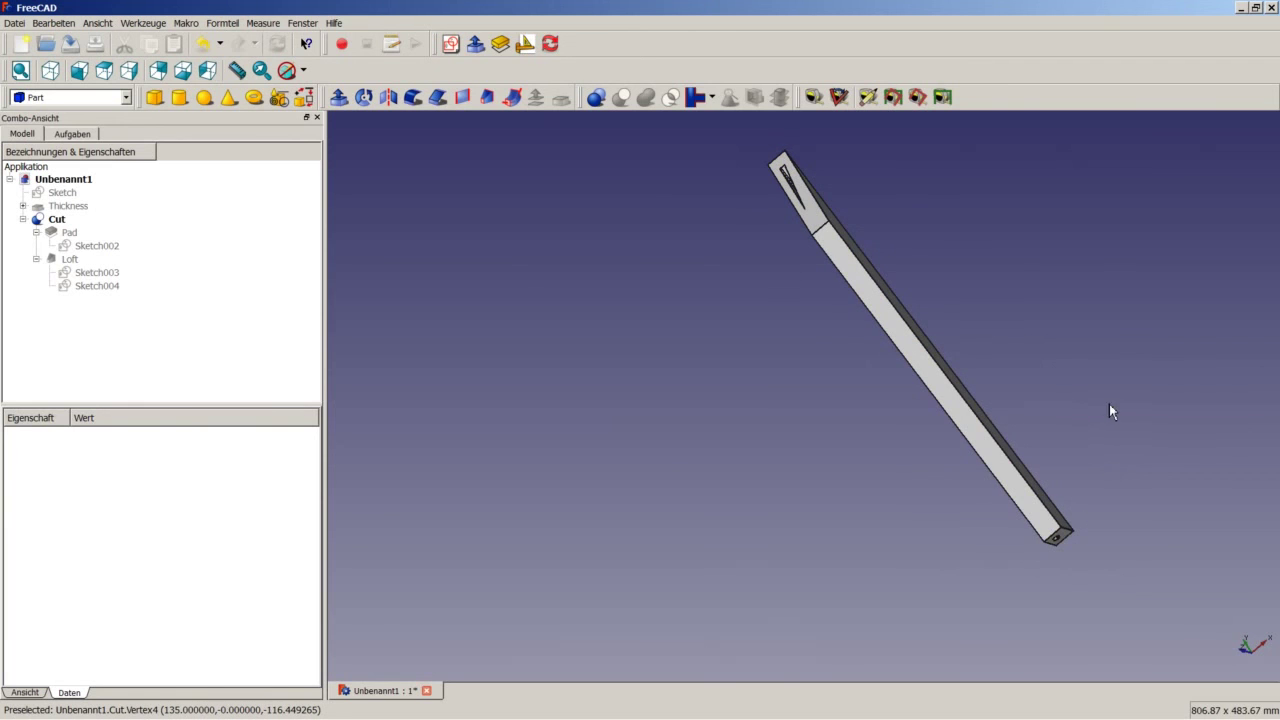
middle_click_drag(1122, 404, 1087, 409)
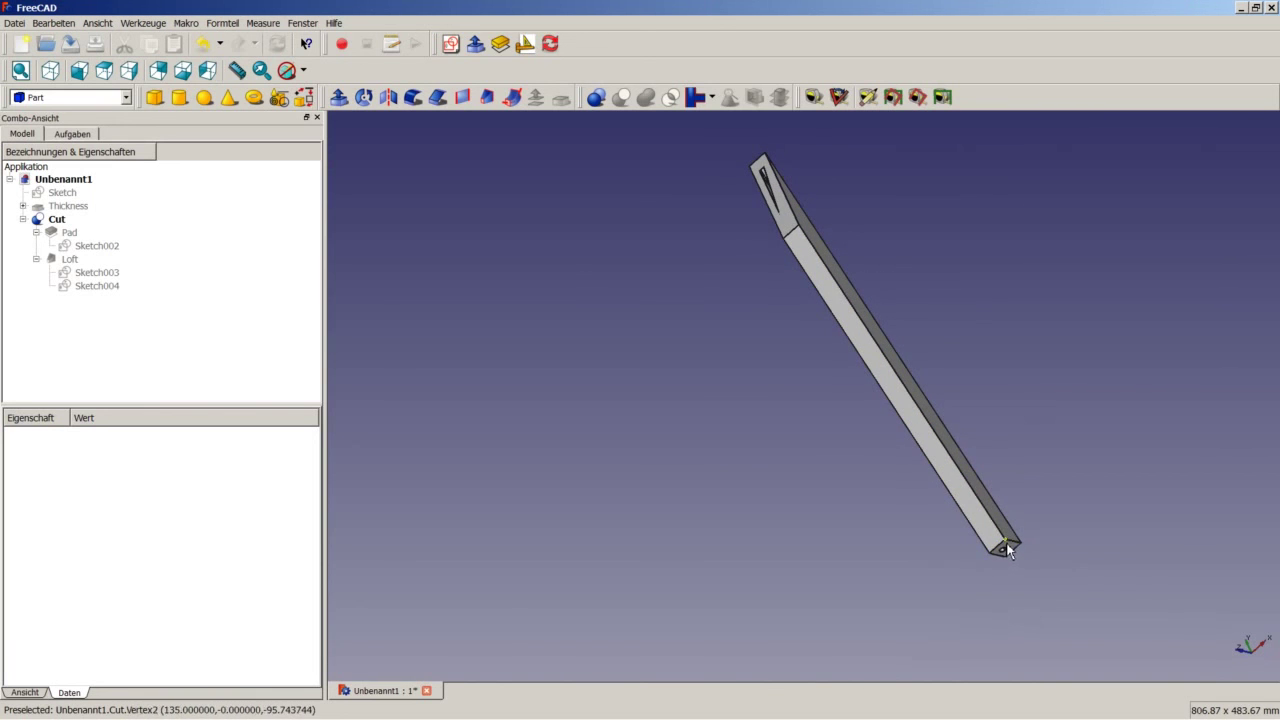
scroll(1010, 548, "up", 5)
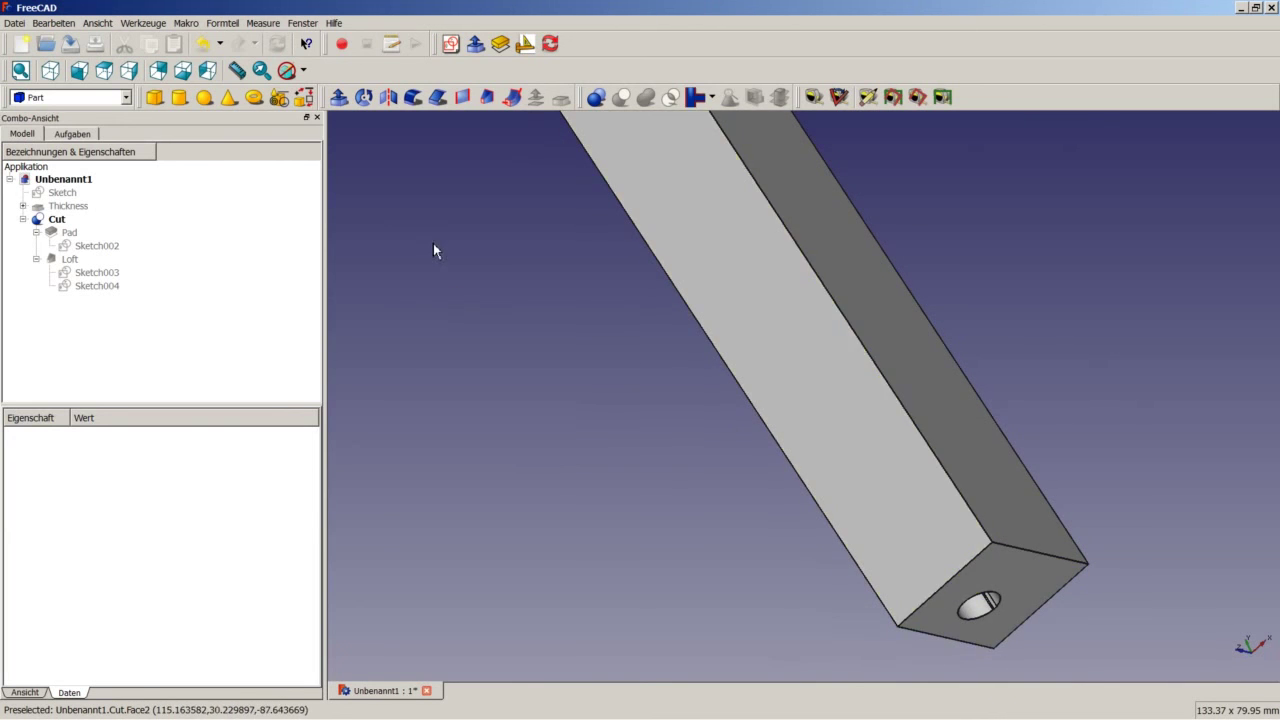
scroll(460, 268, "down", 3)
scroll(465, 275, "down", 1)
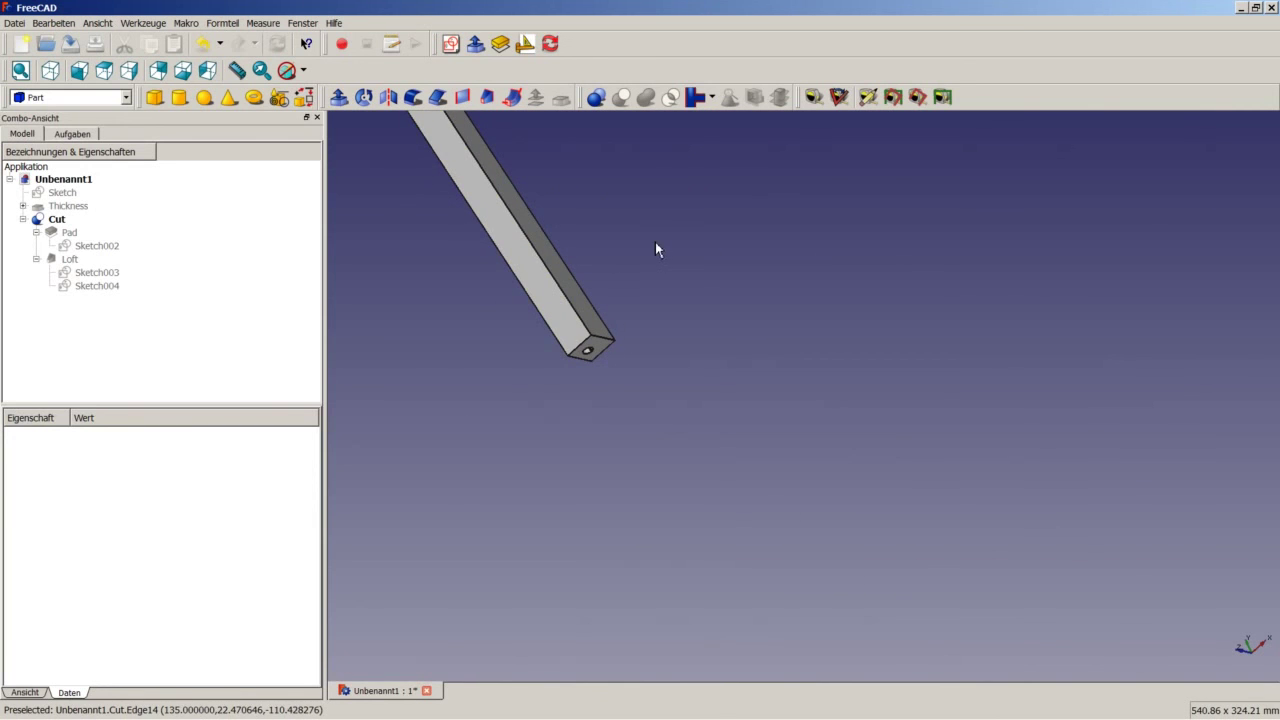
scroll(392, 170, "down", 2)
scroll(392, 170, "down", 2)
scroll(381, 170, "up", 6)
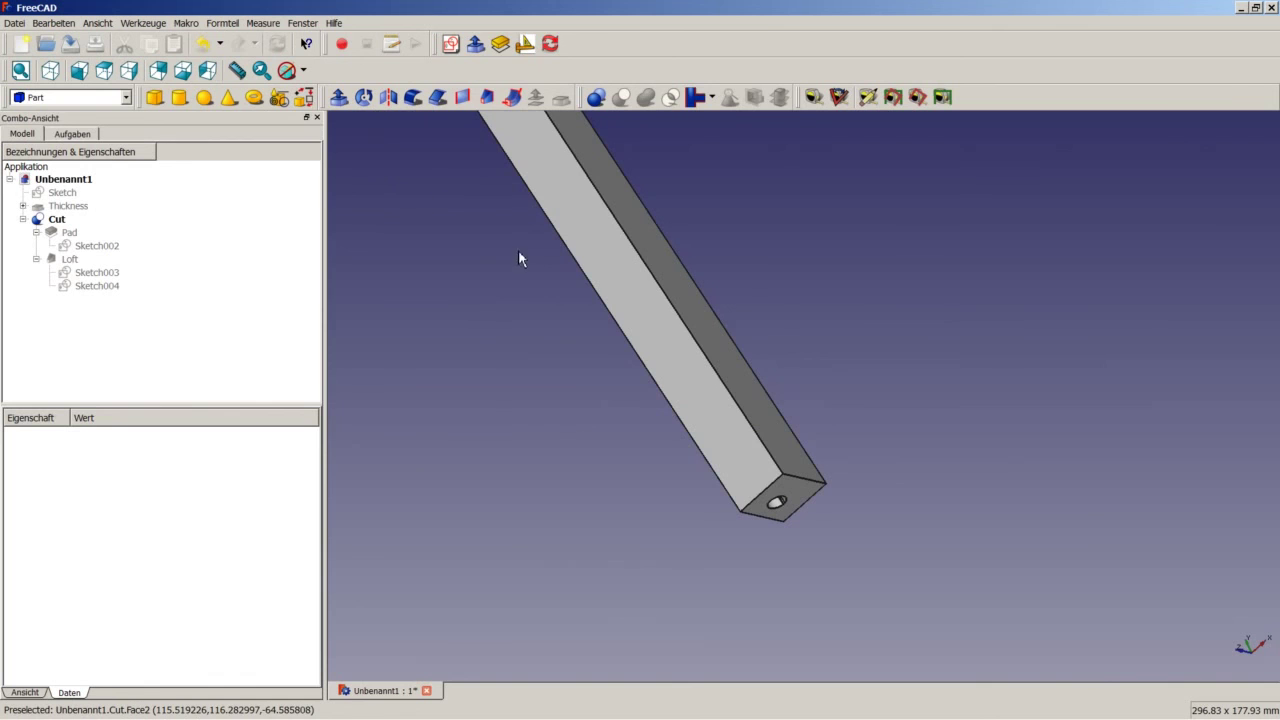